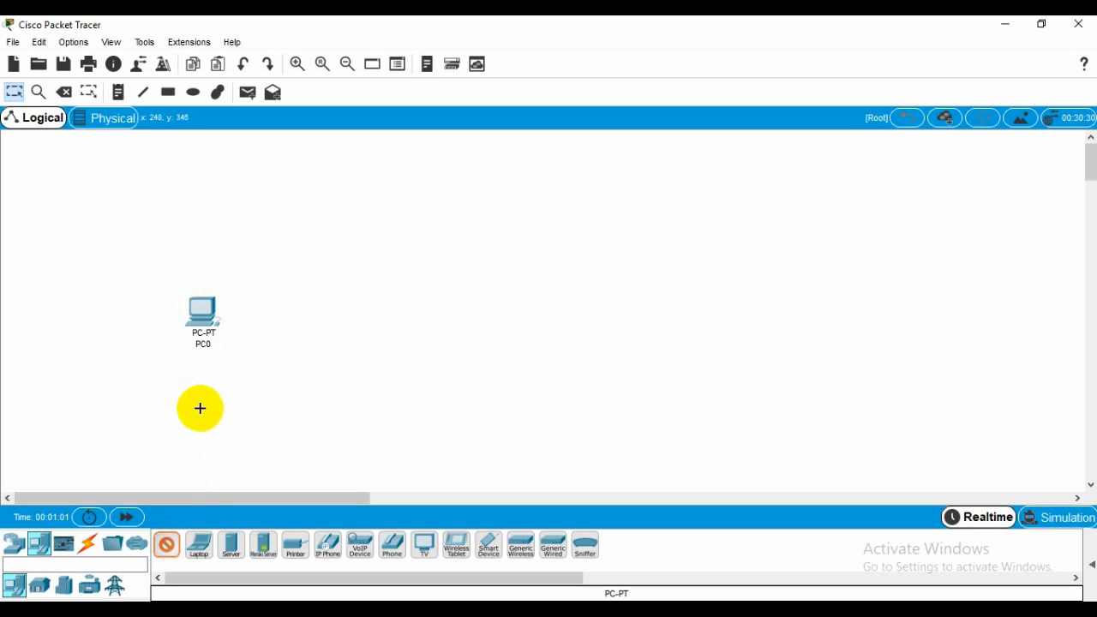
Add three more PCs to the workspace: PC1 below, PC2 to the right of and PC3 above PC0.
{"action": "left_click", "coordinate": [292, 413]}
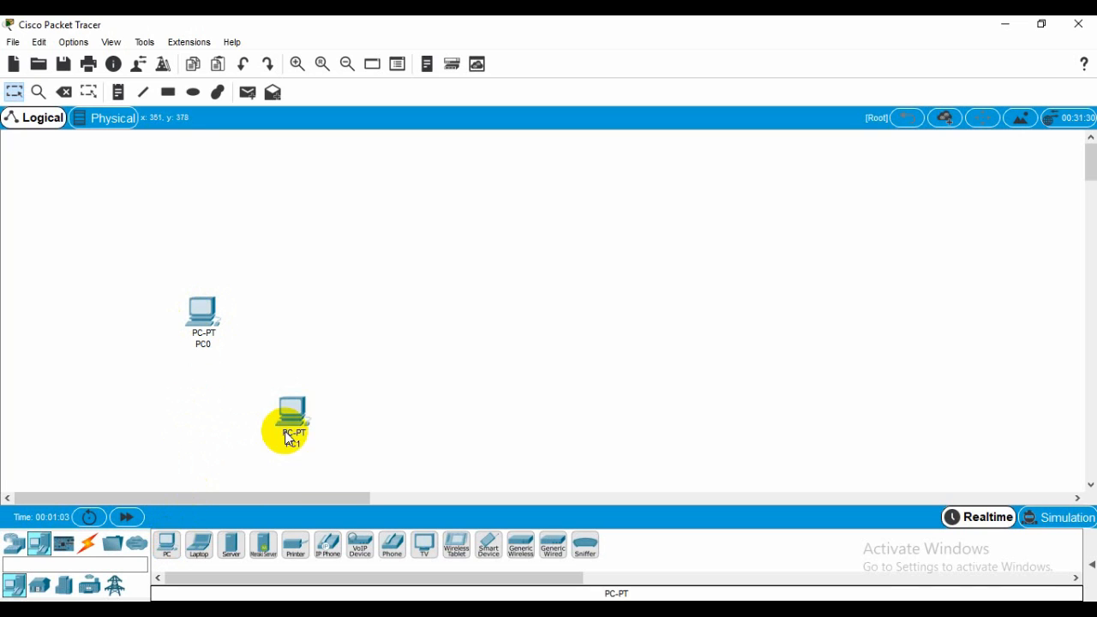
{"action": "left_click", "coordinate": [167, 543]}
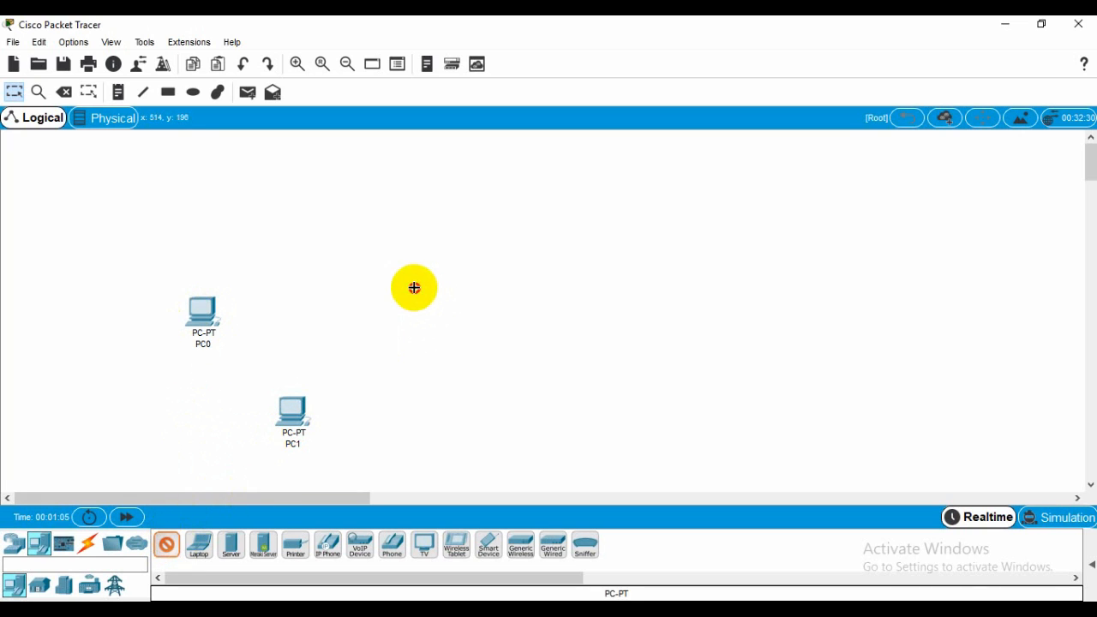
{"action": "left_click", "coordinate": [414, 288]}
{"action": "left_click", "coordinate": [163, 543]}
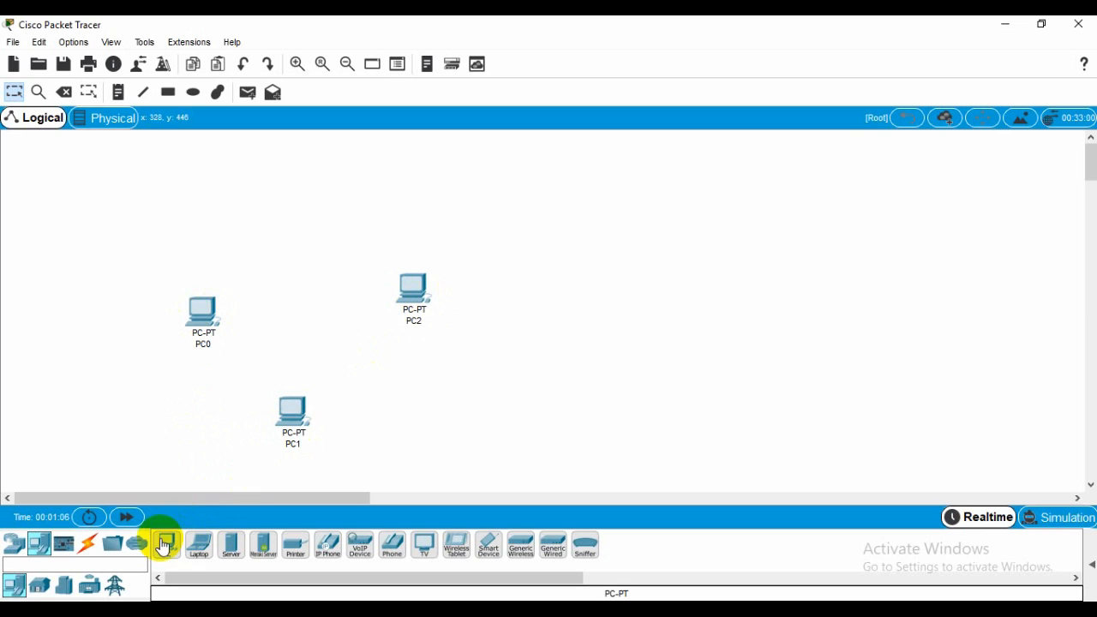
{"action": "left_click", "coordinate": [289, 231]}
Rearrange PC0, PC1 and PC2 so the four PCs form a diamond with an empty centre.
{"action": "left_click_drag", "start_coordinate": [203, 318], "coordinate": [194, 319]}
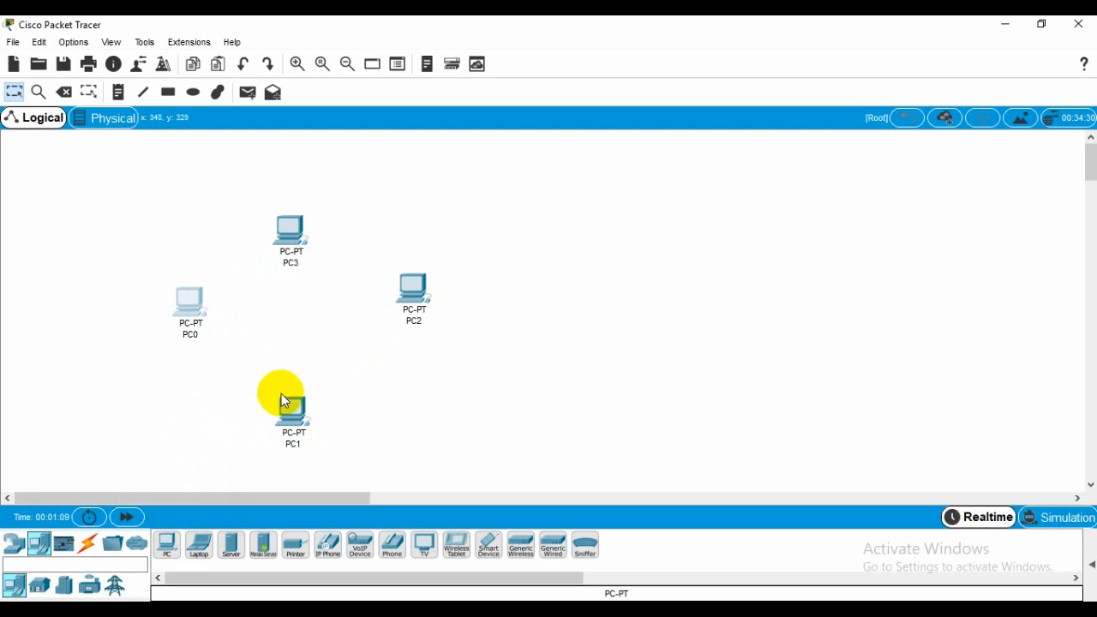
{"action": "left_click_drag", "start_coordinate": [285, 400], "coordinate": [288, 400]}
{"action": "left_click_drag", "start_coordinate": [414, 288], "coordinate": [403, 303]}
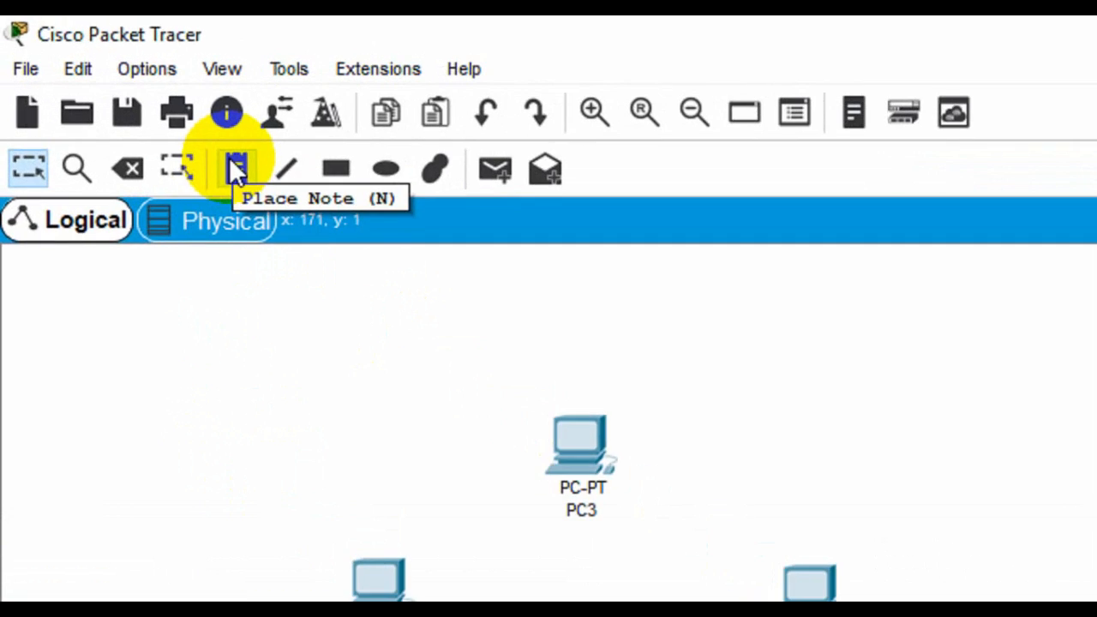
Place a note reading "JARINGAN KOMPUTER SMKN 2 SINGOSARI" above PC3.
{"action": "left_click", "coordinate": [119, 92]}
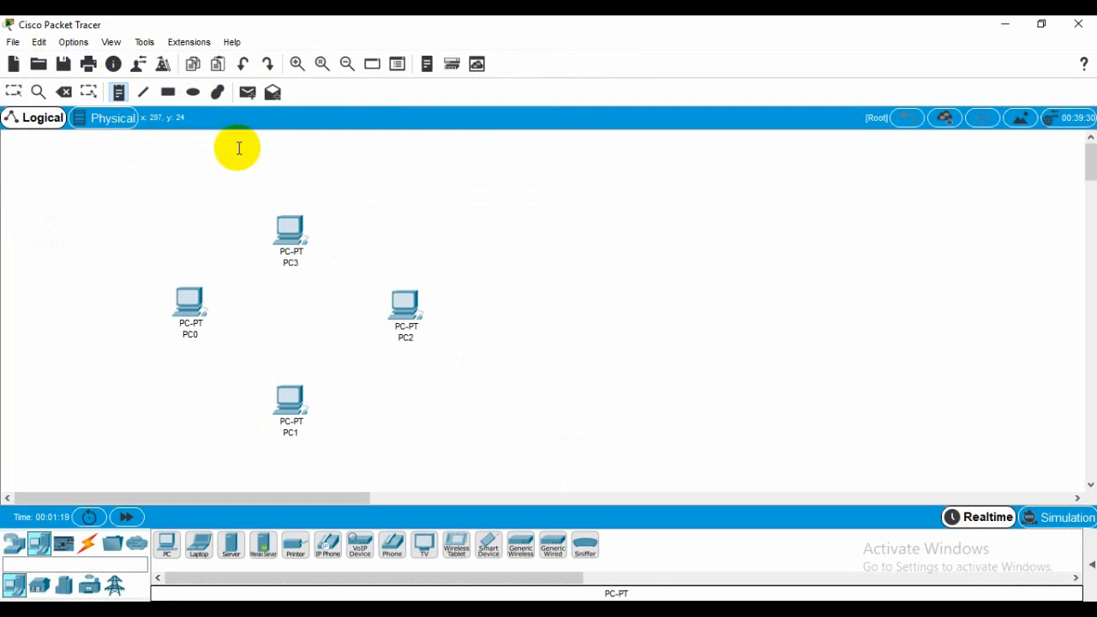
{"action": "left_click", "coordinate": [269, 183]}
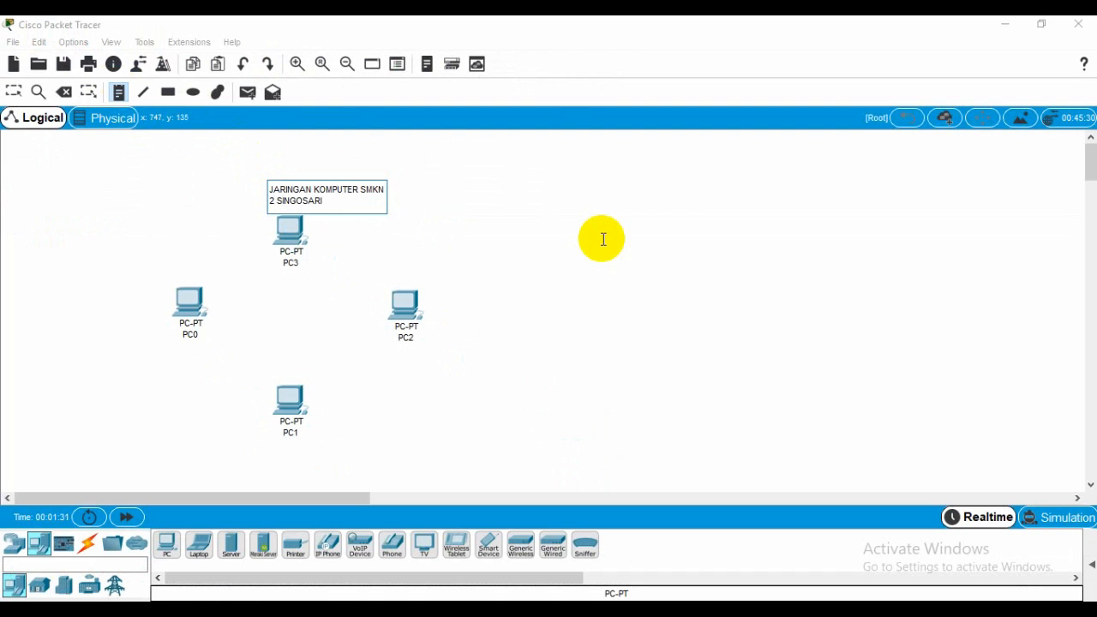
{"action": "left_click", "coordinate": [502, 223]}
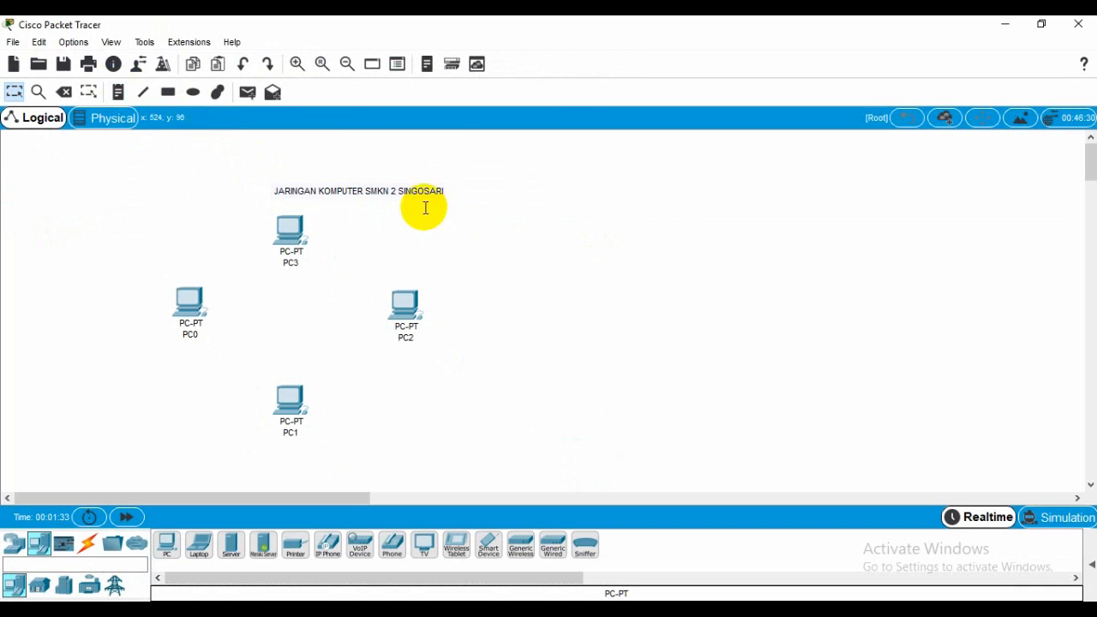
Centre the title note over the PCs and shift PC2 and PC1 slightly to the left.
{"action": "left_click_drag", "start_coordinate": [408, 189], "coordinate": [351, 184]}
{"action": "left_click_drag", "start_coordinate": [404, 308], "coordinate": [380, 319]}
{"action": "left_click_drag", "start_coordinate": [291, 401], "coordinate": [281, 400]}
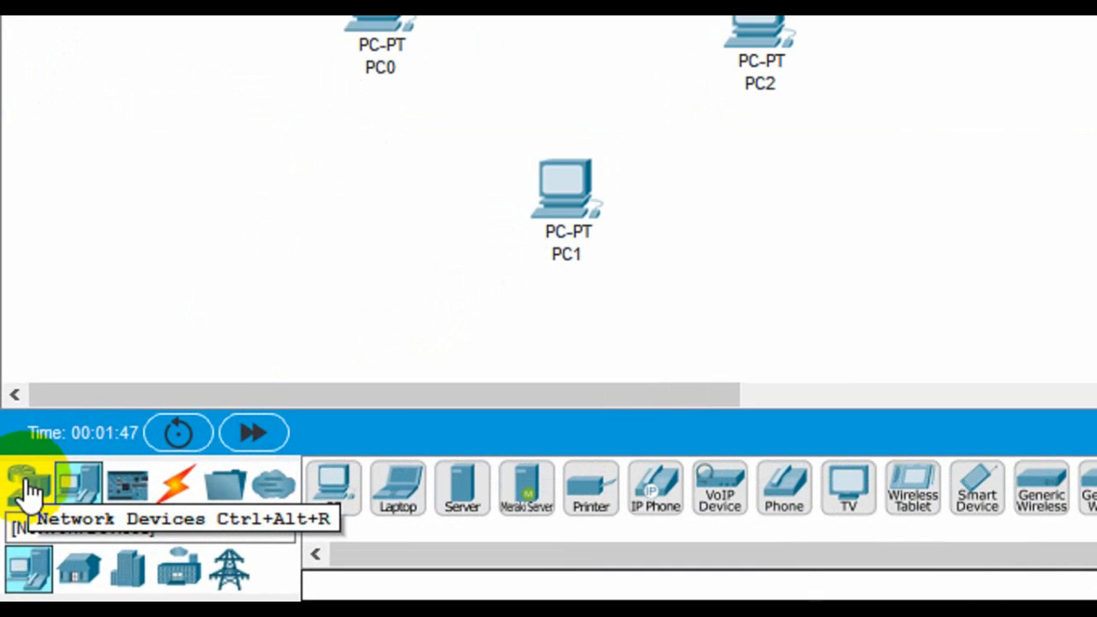
Add a PT-Switch in the centre of the four PCs.
{"action": "left_click", "coordinate": [26, 493]}
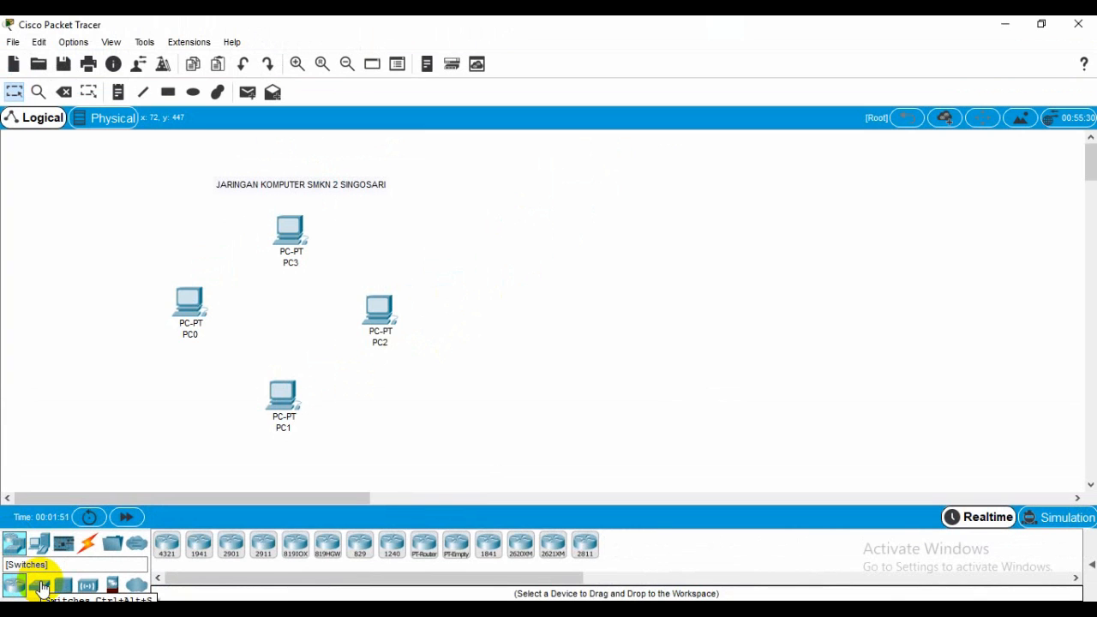
{"action": "left_click", "coordinate": [41, 588]}
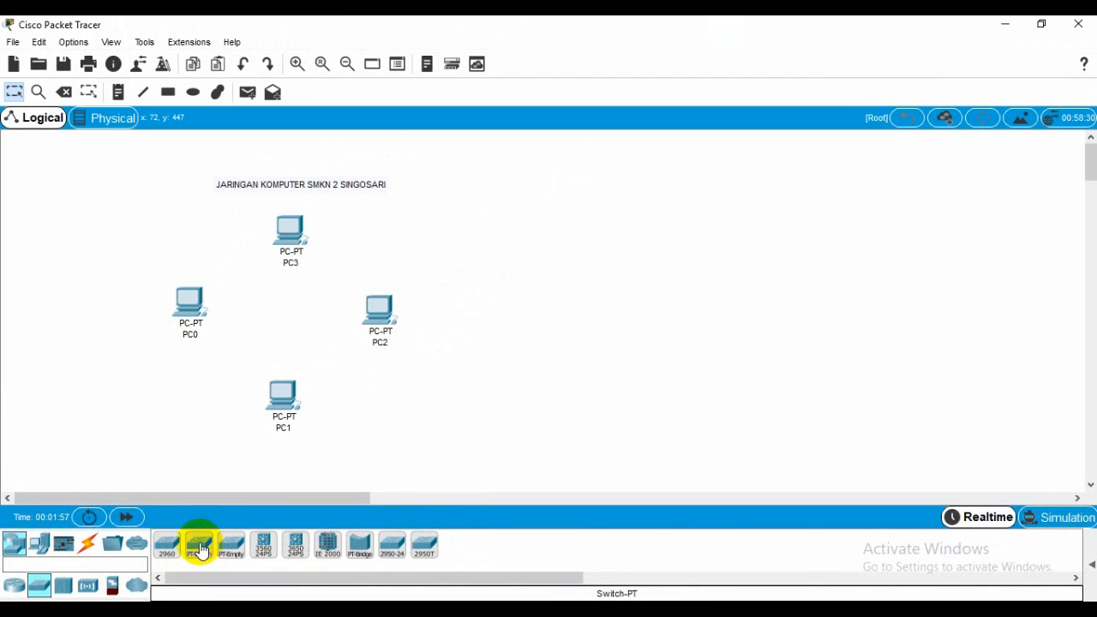
{"action": "left_click", "coordinate": [199, 549]}
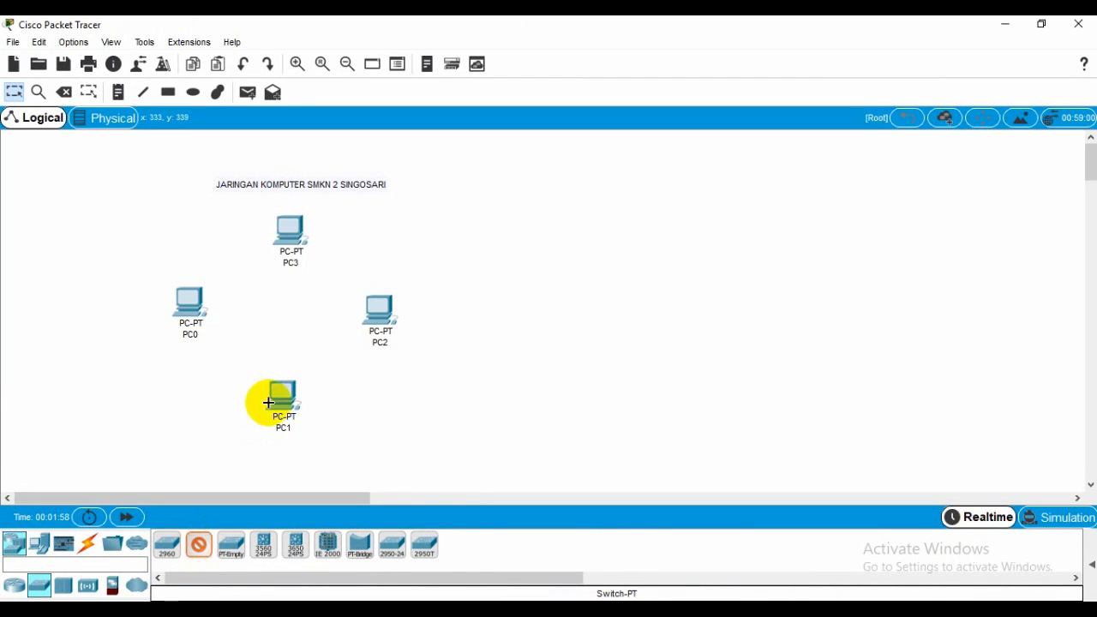
{"action": "left_click", "coordinate": [276, 310]}
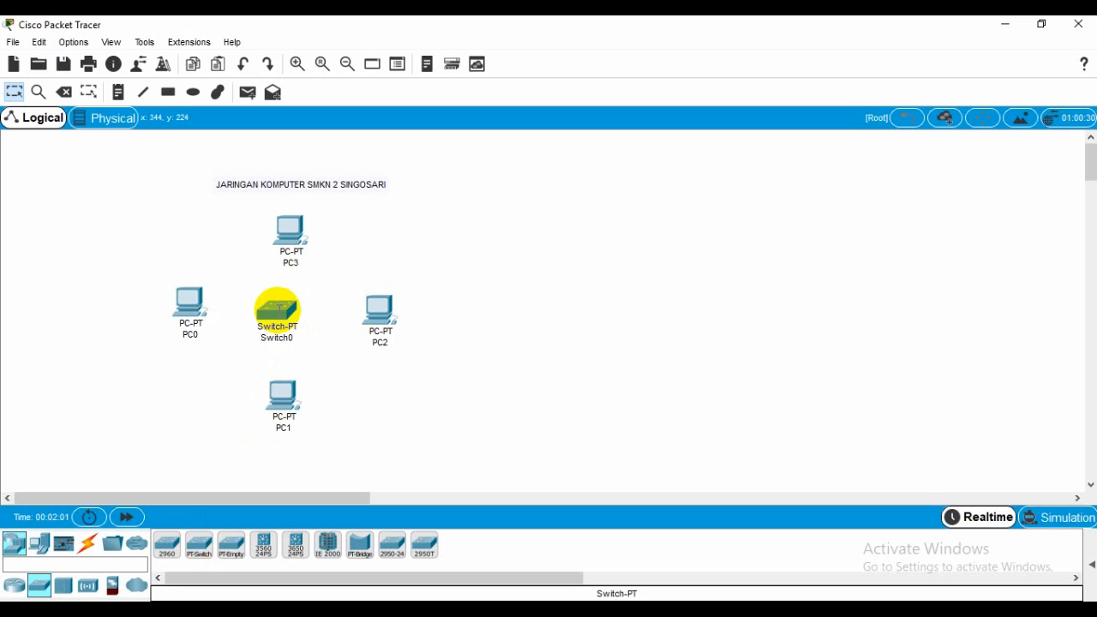
{"action": "left_click_drag", "start_coordinate": [279, 310], "coordinate": [283, 308]}
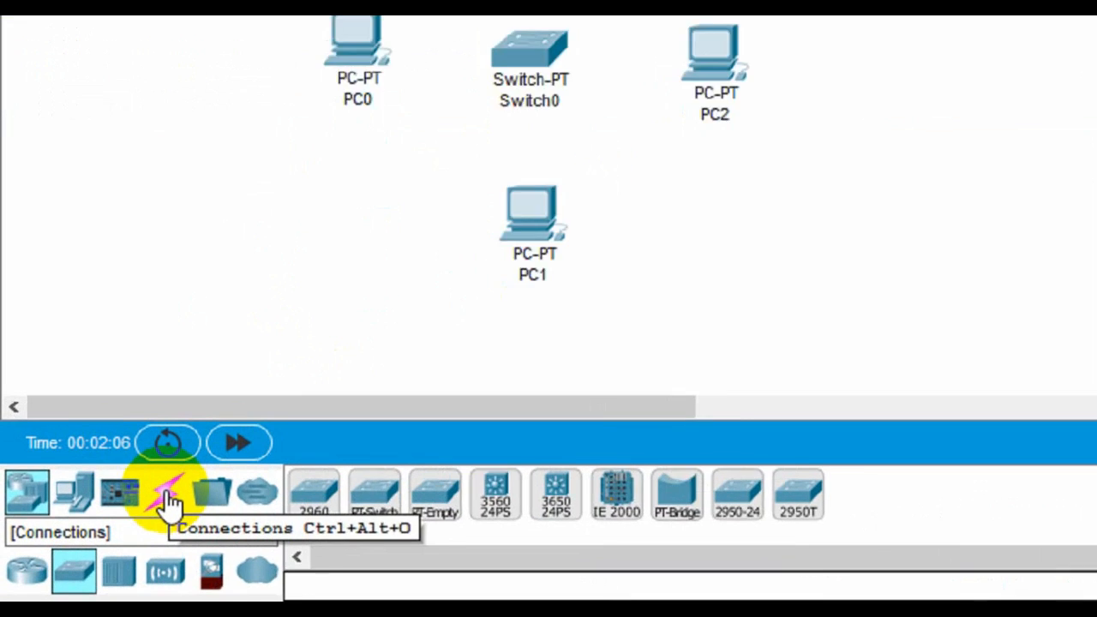
Connect PC0's FastEthernet0 to the switch's first FastEthernet port with a Copper Straight-Through cable.
{"action": "left_click", "coordinate": [90, 547]}
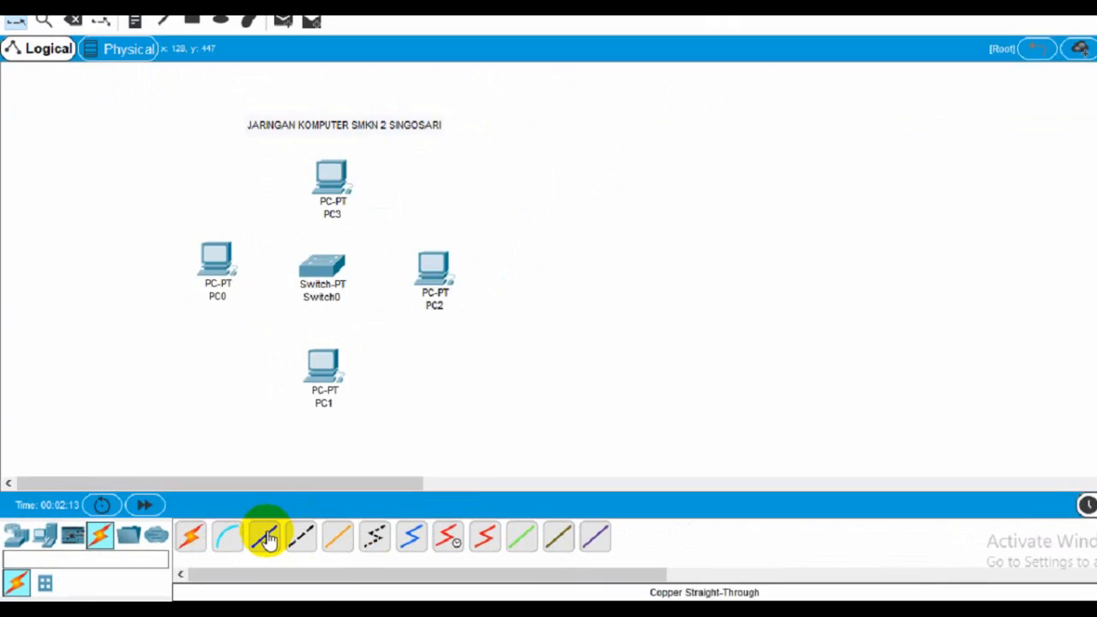
{"action": "left_click", "coordinate": [233, 546]}
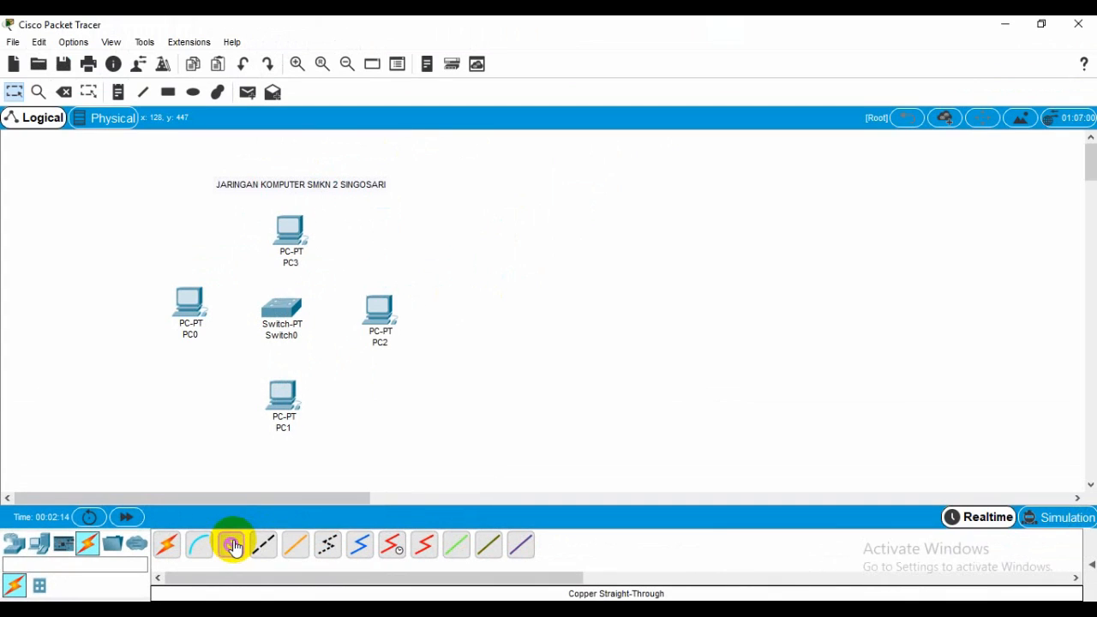
{"action": "left_click", "coordinate": [185, 305]}
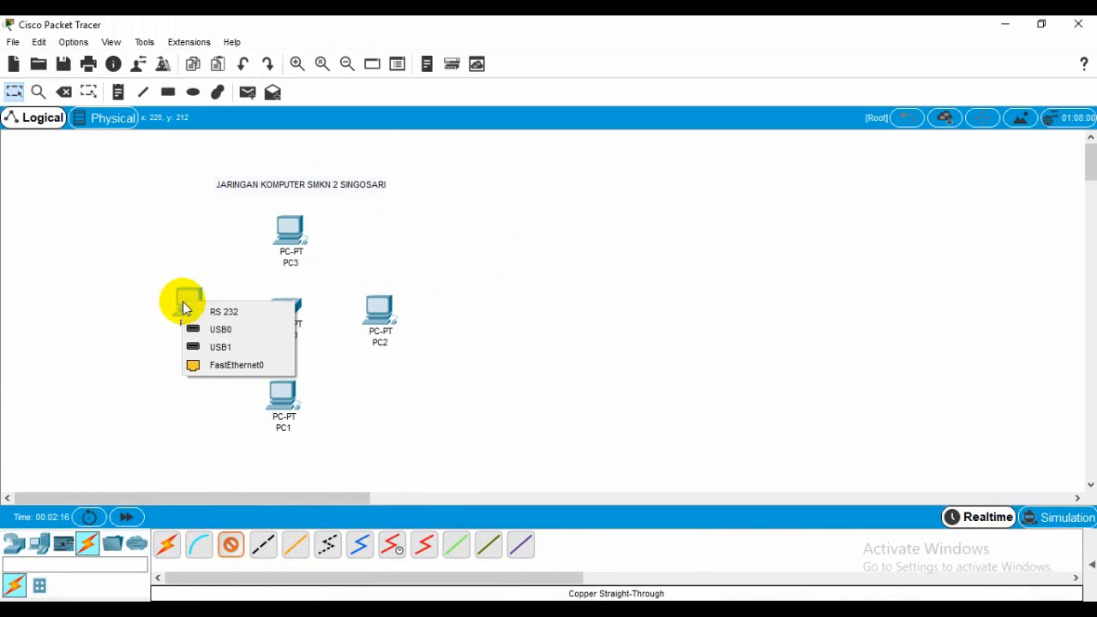
{"action": "left_click", "coordinate": [223, 366]}
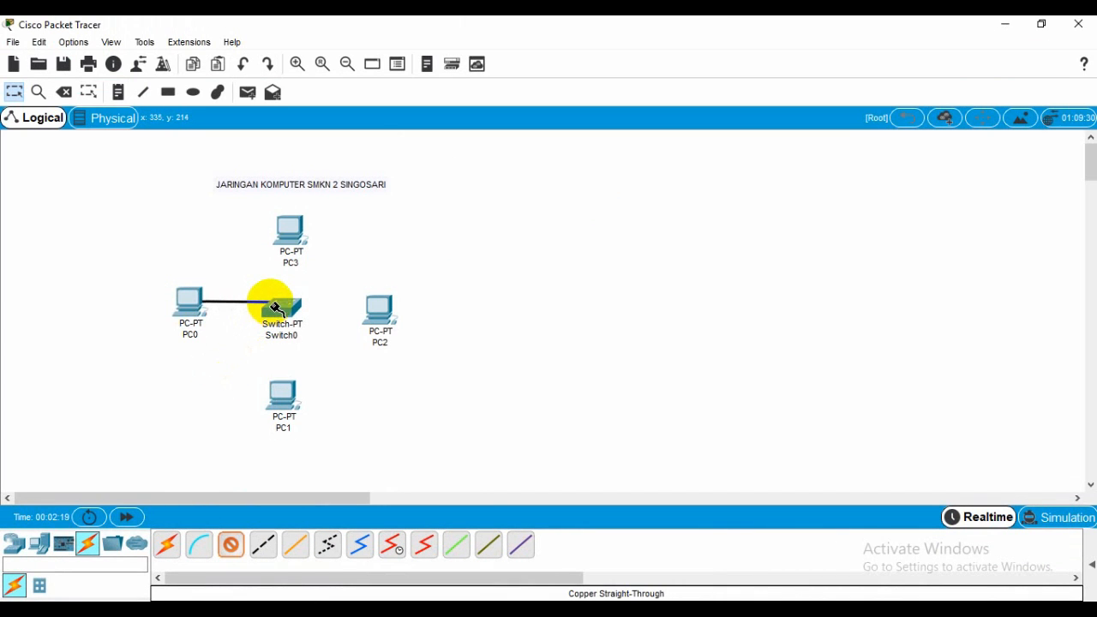
{"action": "left_click", "coordinate": [275, 307]}
{"action": "left_click", "coordinate": [276, 329]}
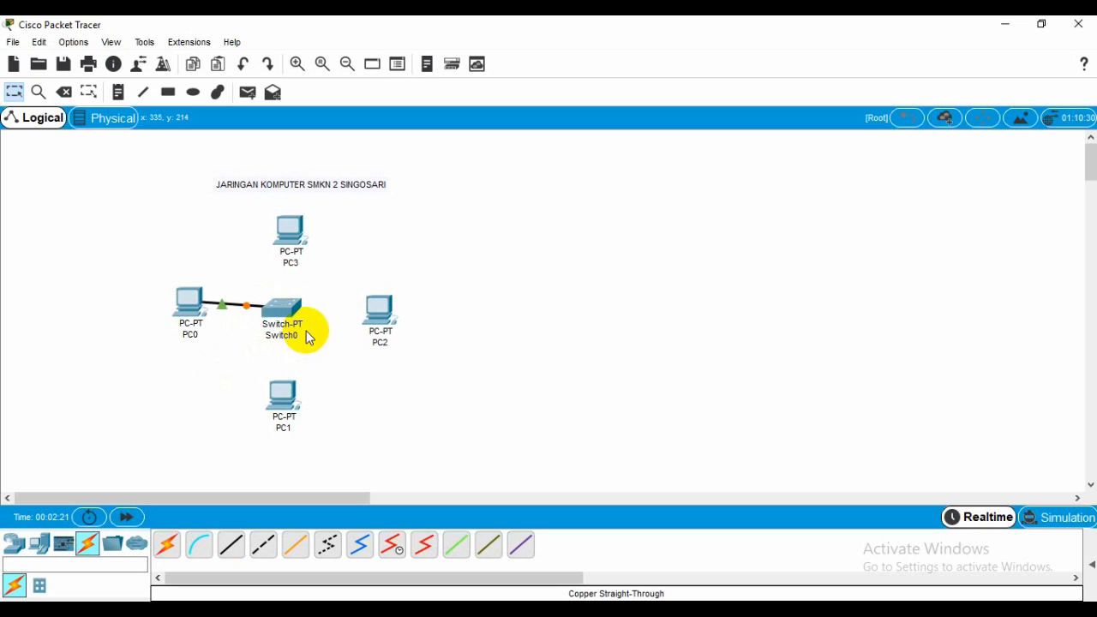
Connect PC1's FastEthernet0 to the switch's FastEthernet1/1 with a Copper Straight-Through cable.
{"action": "left_click", "coordinate": [245, 538]}
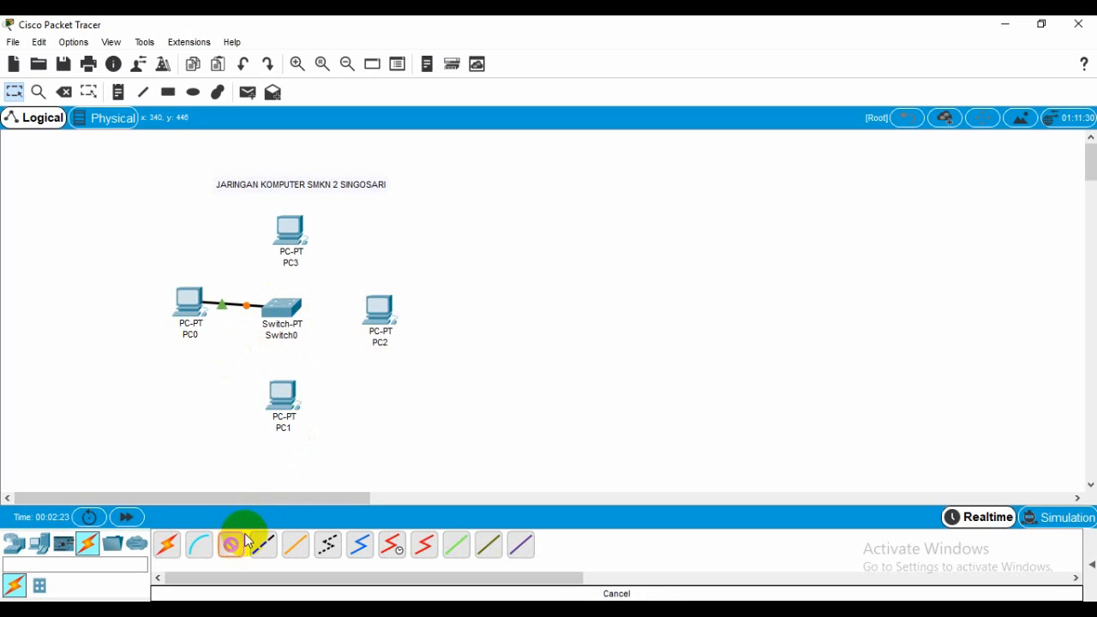
{"action": "left_click", "coordinate": [283, 395]}
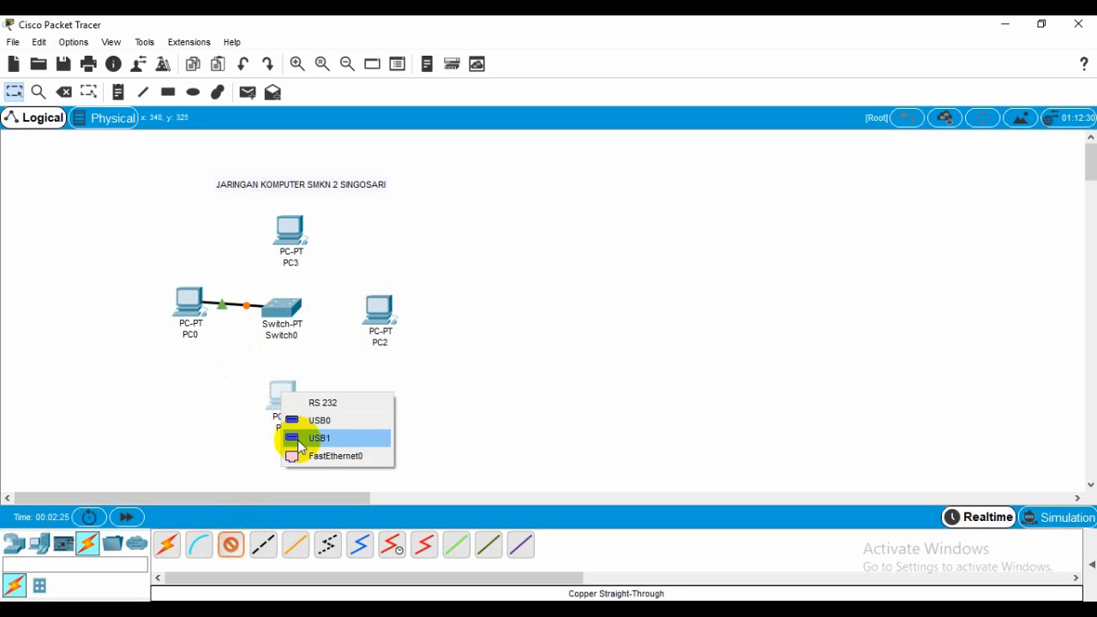
{"action": "left_click", "coordinate": [340, 456]}
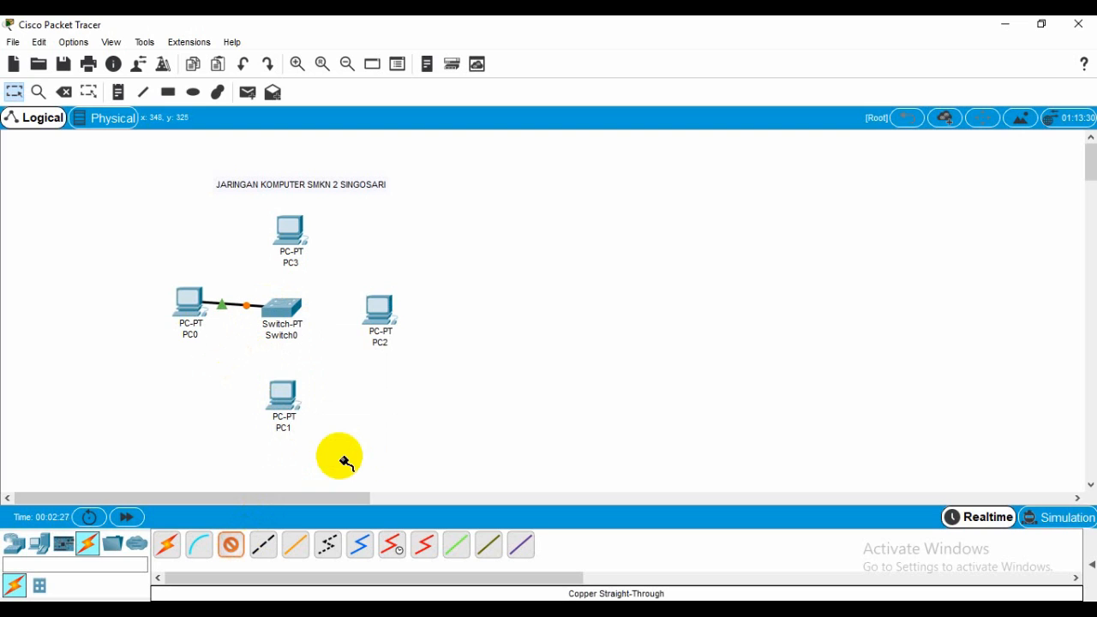
{"action": "left_click", "coordinate": [285, 310]}
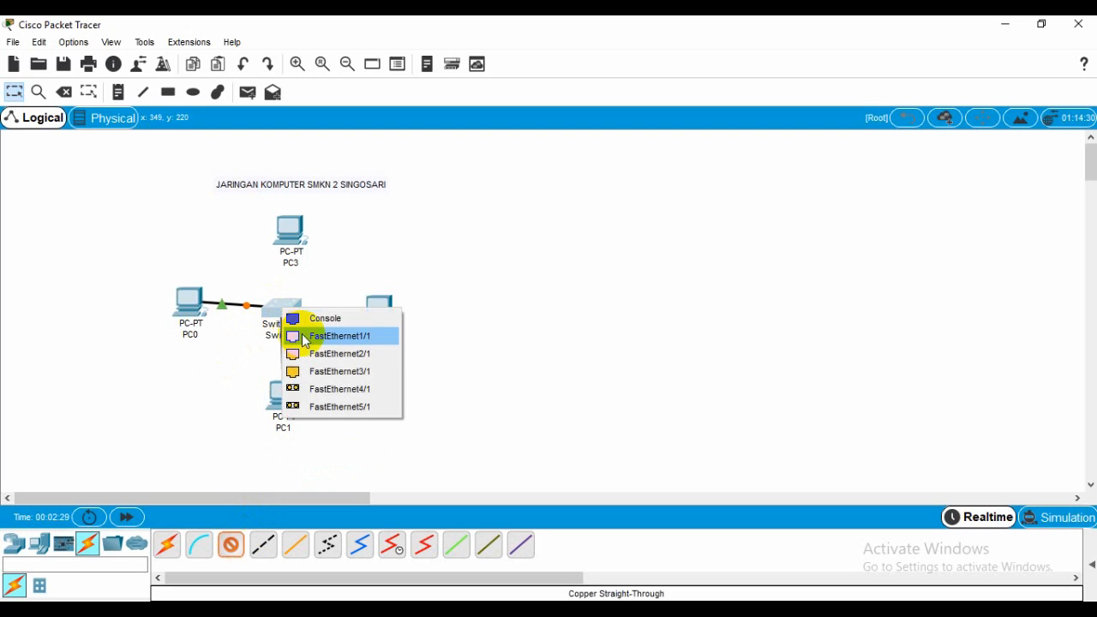
{"action": "left_click", "coordinate": [347, 334]}
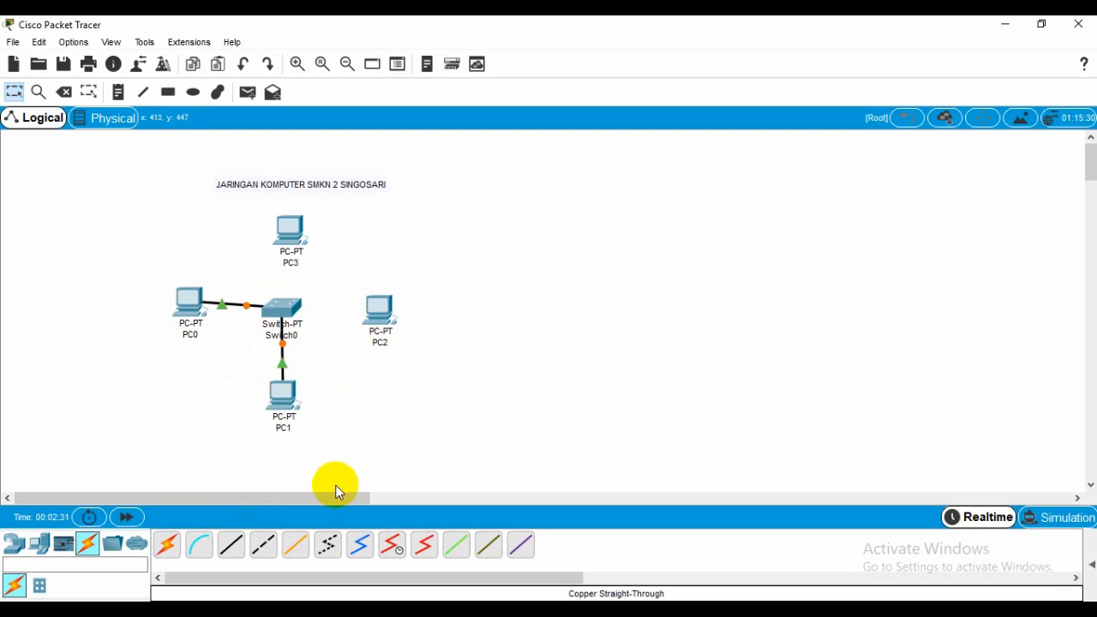
Connect PC2's FastEthernet0 to the switch's FastEthernet2/1 with a Copper Straight-Through cable.
{"action": "left_click", "coordinate": [235, 547]}
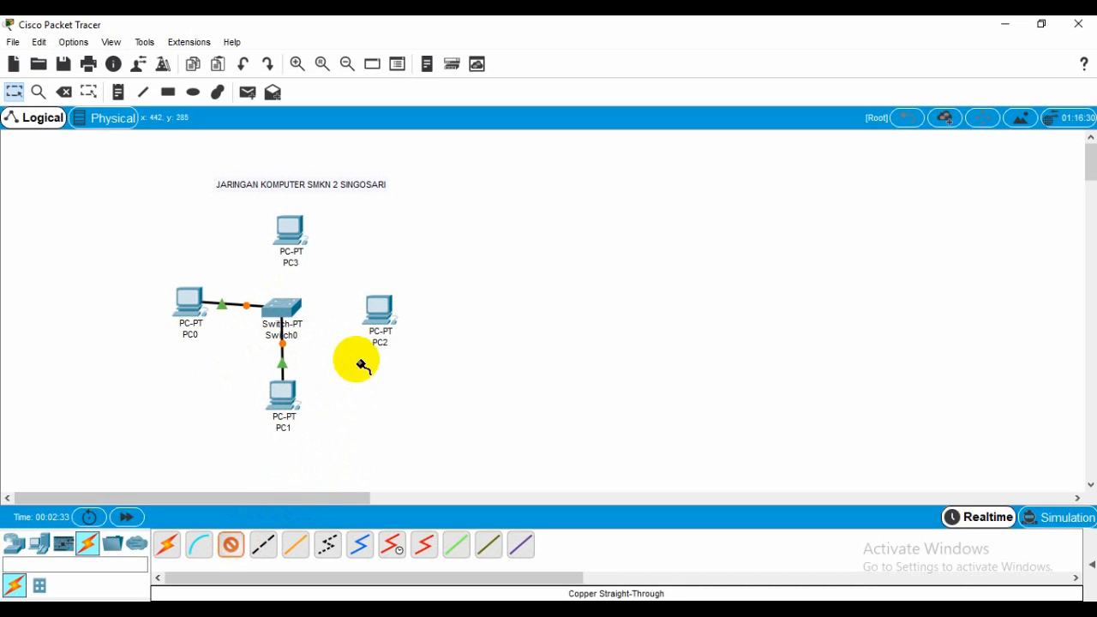
{"action": "left_click", "coordinate": [381, 306]}
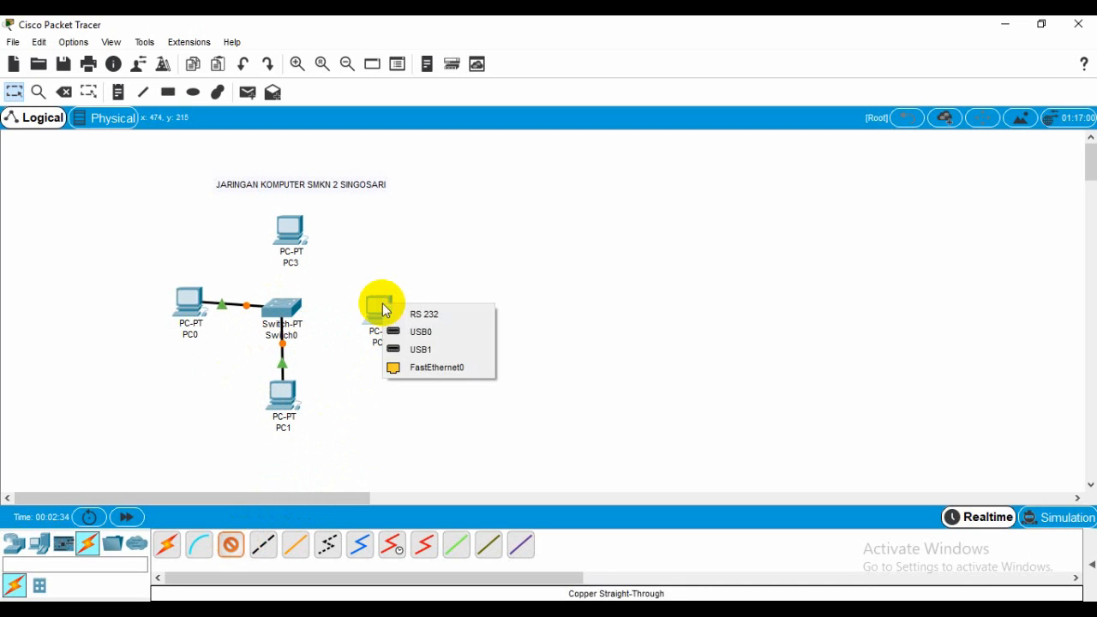
{"action": "left_click", "coordinate": [422, 366]}
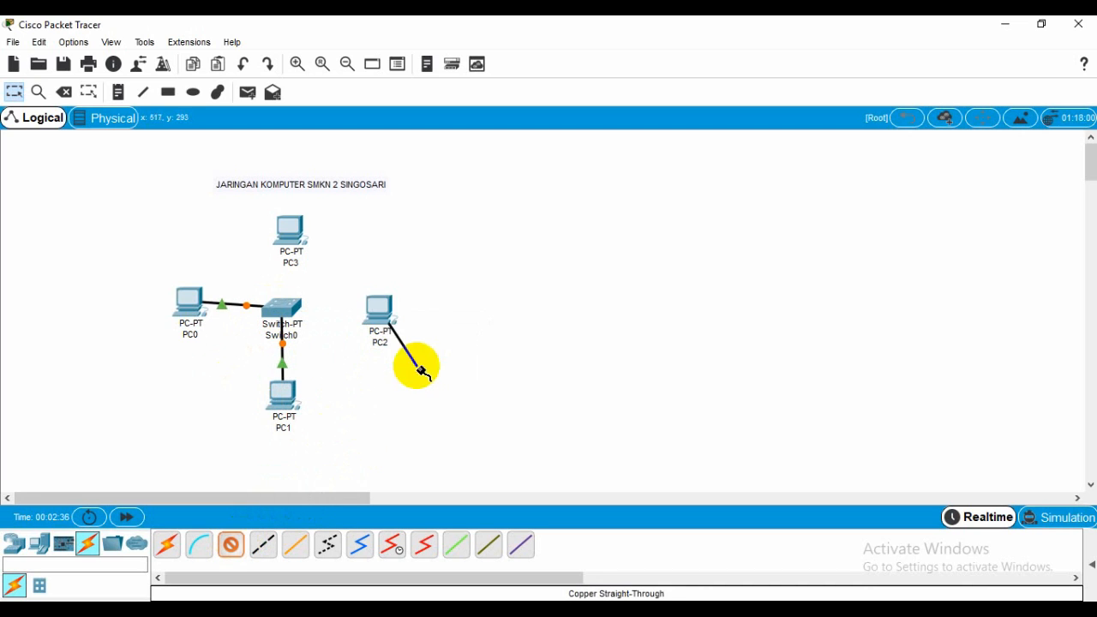
{"action": "left_click", "coordinate": [294, 311]}
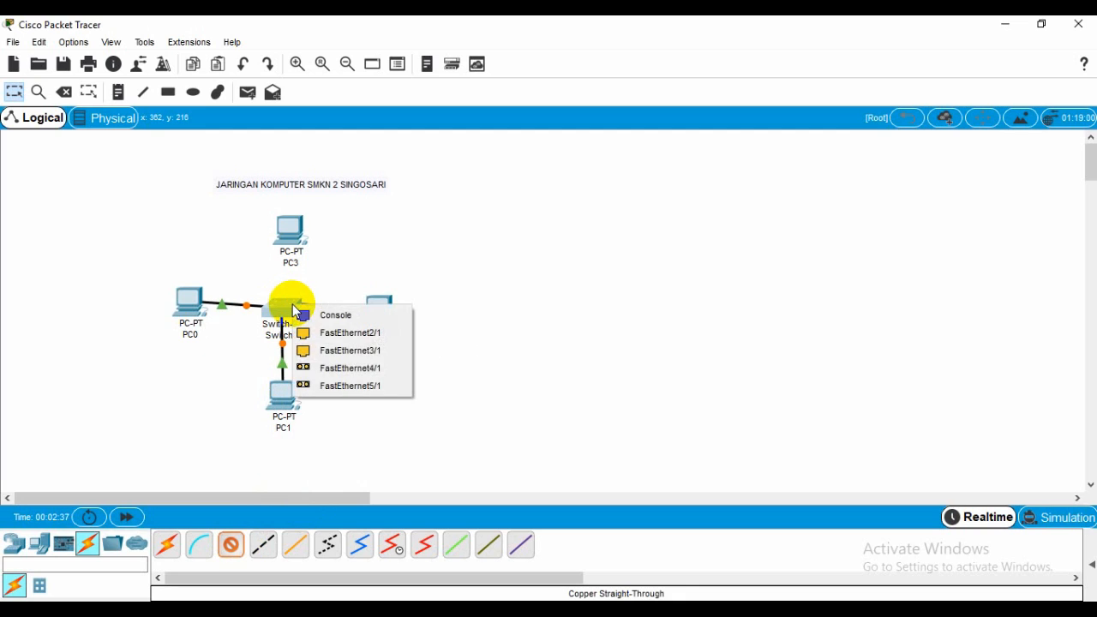
{"action": "left_click", "coordinate": [350, 338]}
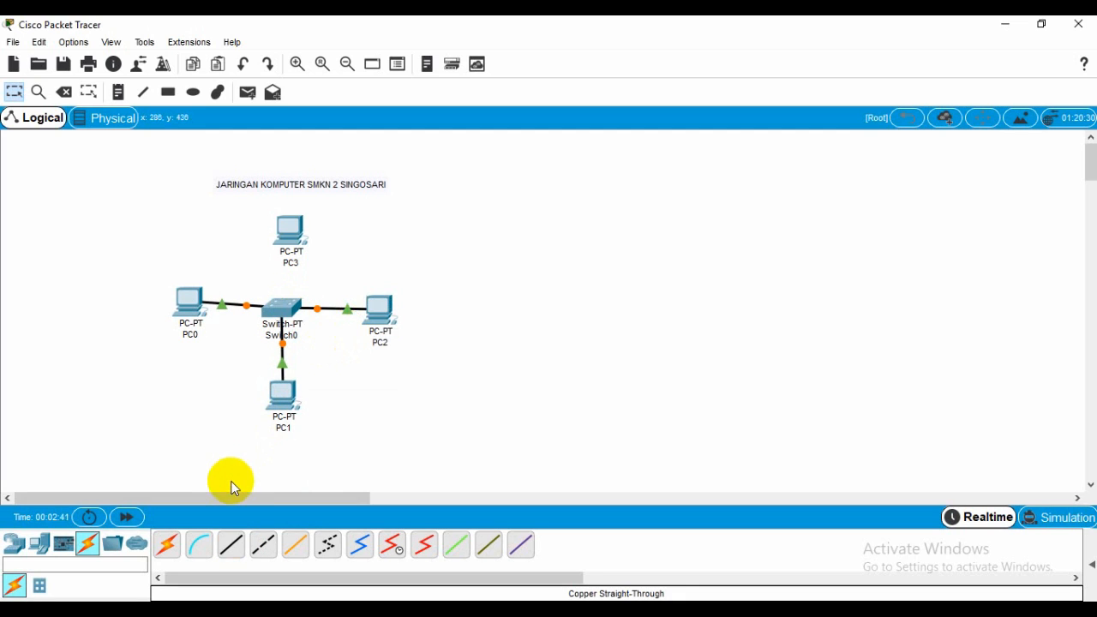
Connect PC3's FastEthernet0 to the switch's FastEthernet3/1 with a Copper Straight-Through cable.
{"action": "left_click", "coordinate": [233, 547]}
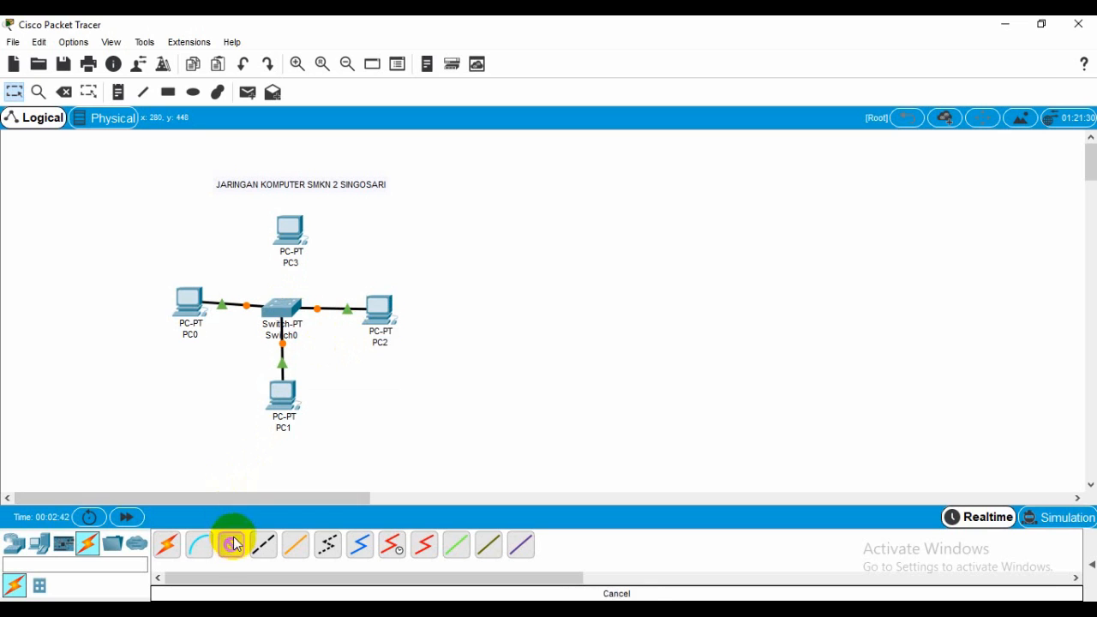
{"action": "left_click", "coordinate": [289, 226]}
{"action": "left_click", "coordinate": [318, 286]}
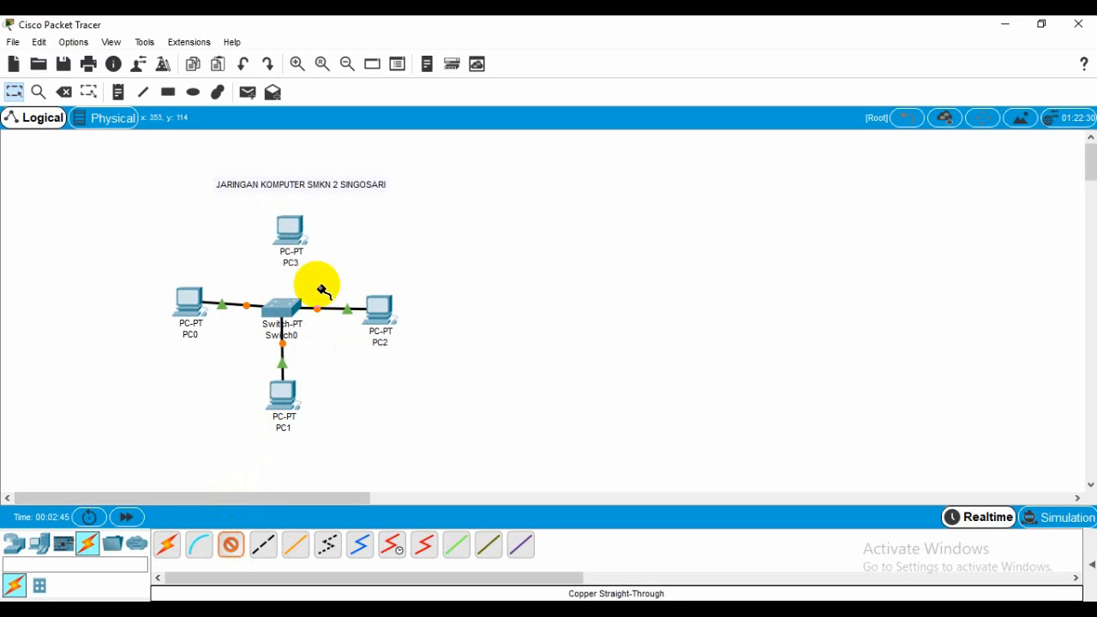
{"action": "left_click", "coordinate": [288, 304]}
{"action": "left_click", "coordinate": [300, 334]}
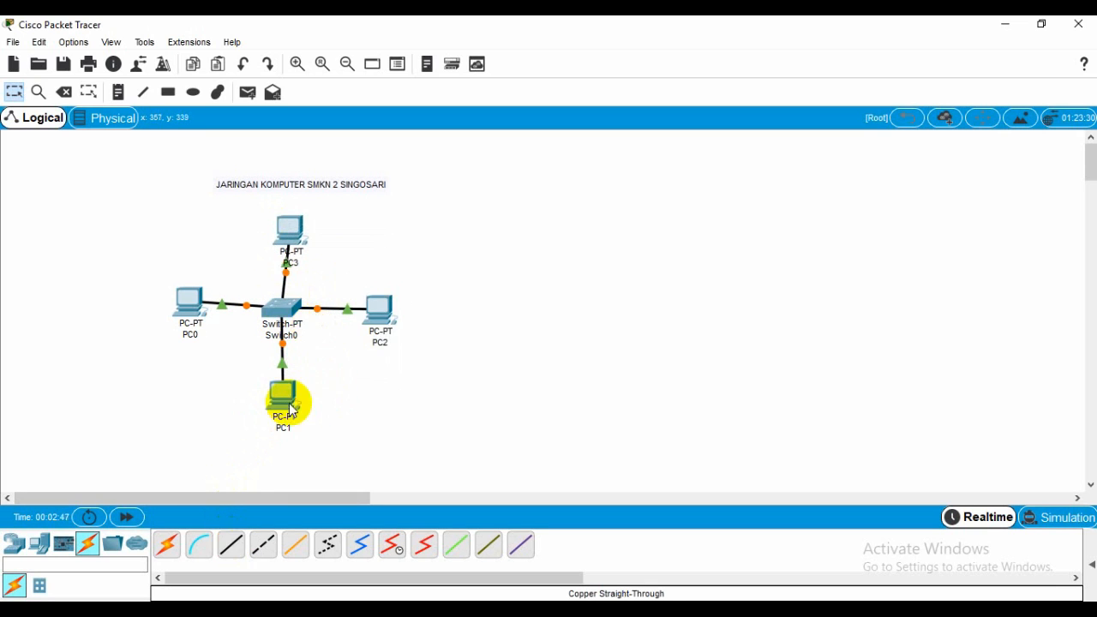
Align the four PCs and the switch so the cables form a straight, symmetrical cross.
{"action": "left_click_drag", "start_coordinate": [192, 311], "coordinate": [193, 313]}
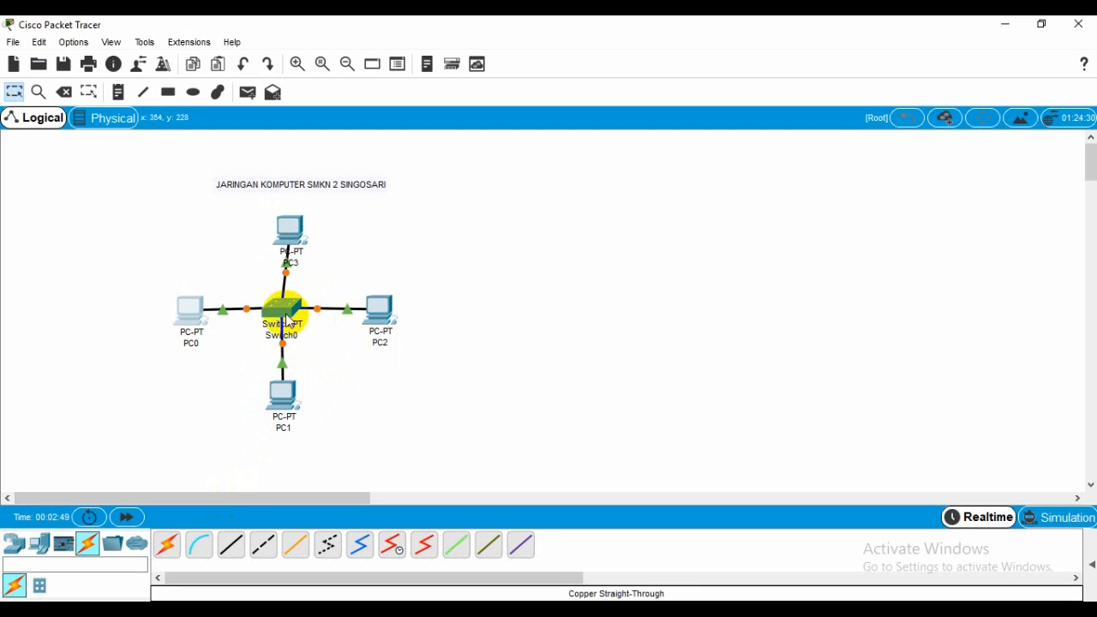
{"action": "left_click_drag", "start_coordinate": [285, 311], "coordinate": [293, 309]}
{"action": "mouse_move", "coordinate": [283, 396]}
{"action": "left_mouse_down"}
{"action": "mouse_move", "coordinate": [292, 403]}
{"action": "mouse_move", "coordinate": [286, 393]}
{"action": "left_mouse_up"}
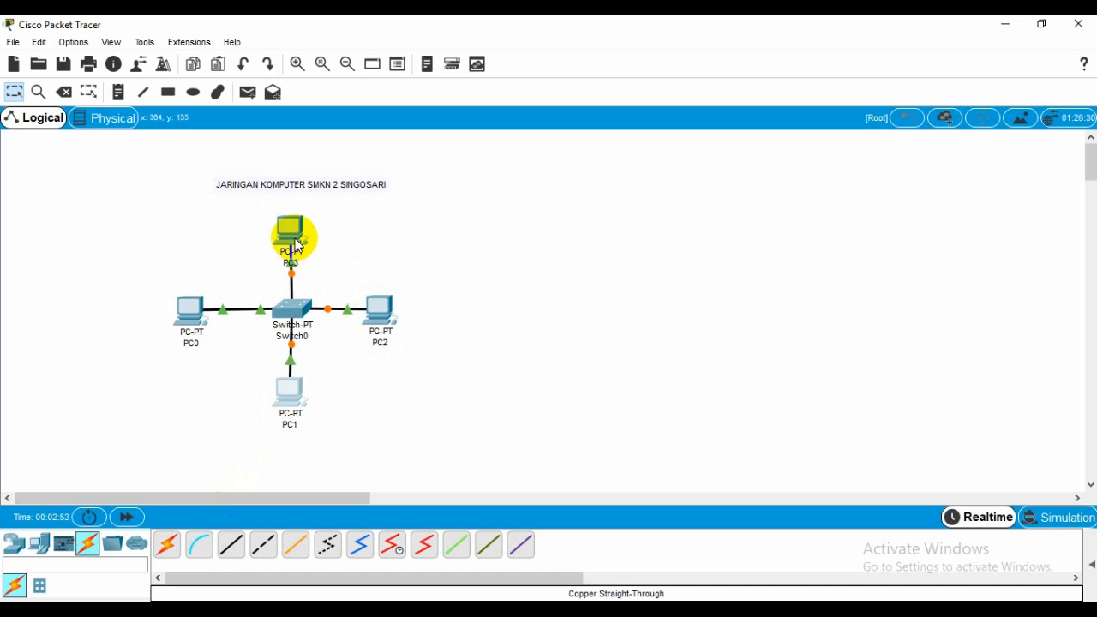
{"action": "left_click_drag", "start_coordinate": [292, 235], "coordinate": [294, 220]}
{"action": "left_click_drag", "start_coordinate": [377, 311], "coordinate": [390, 310]}
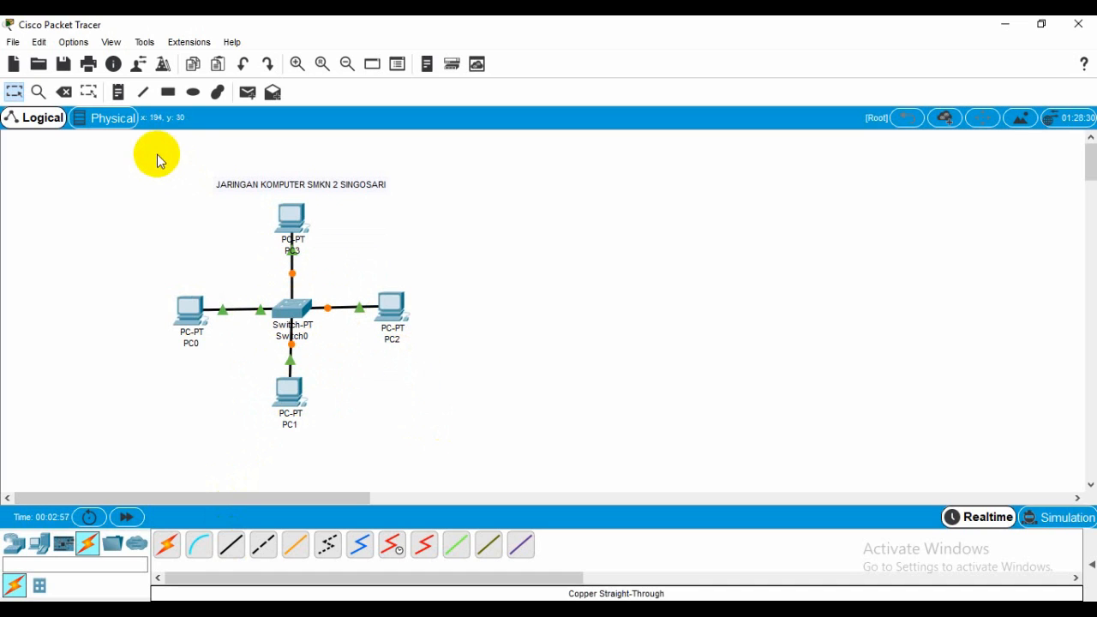
Move the whole topology together with its title closer to the left edge of the workspace.
{"action": "left_click_drag", "start_coordinate": [156, 152], "coordinate": [410, 419]}
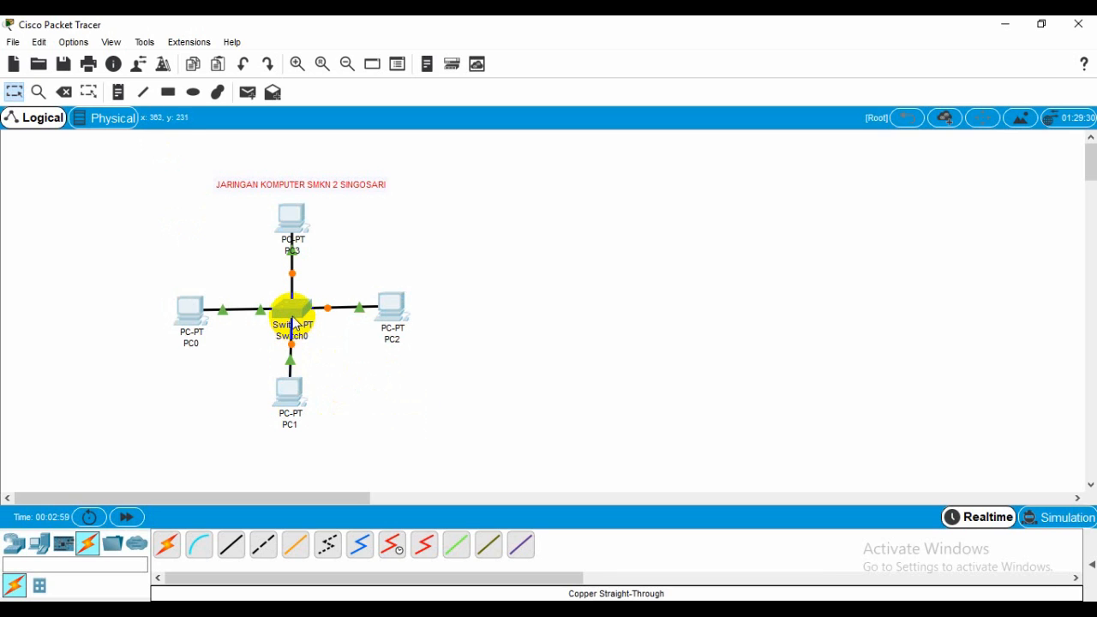
{"action": "left_click_drag", "start_coordinate": [291, 314], "coordinate": [205, 307]}
{"action": "left_click", "coordinate": [320, 403]}
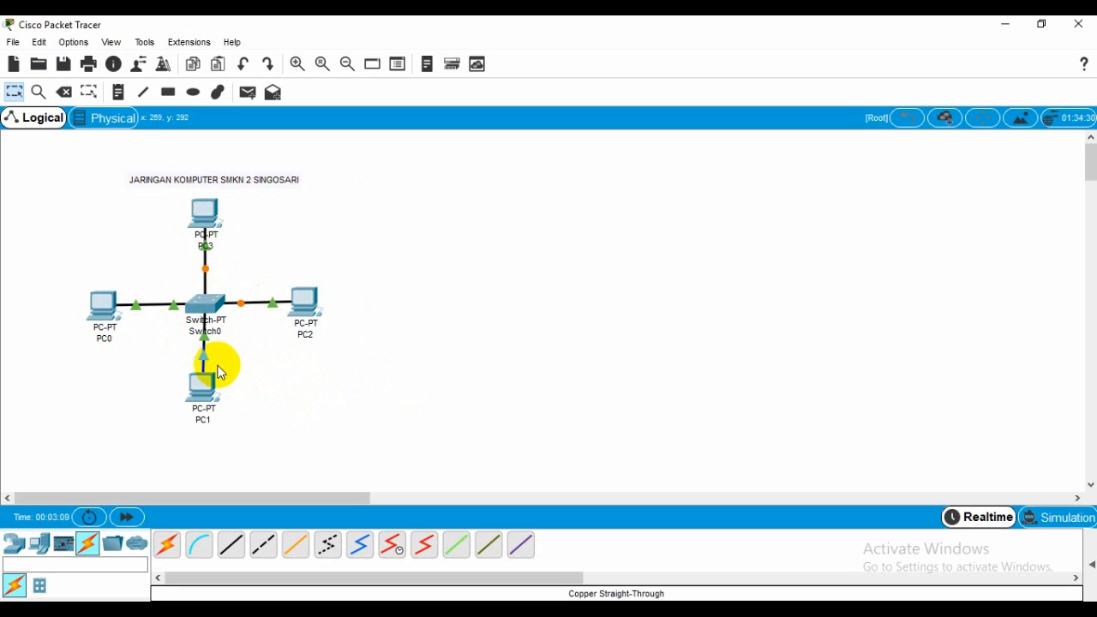
Give PC0 the static IP address 192.168.1.1 with subnet mask 255.255.255.0 and close its window.
{"action": "left_click", "coordinate": [105, 307]}
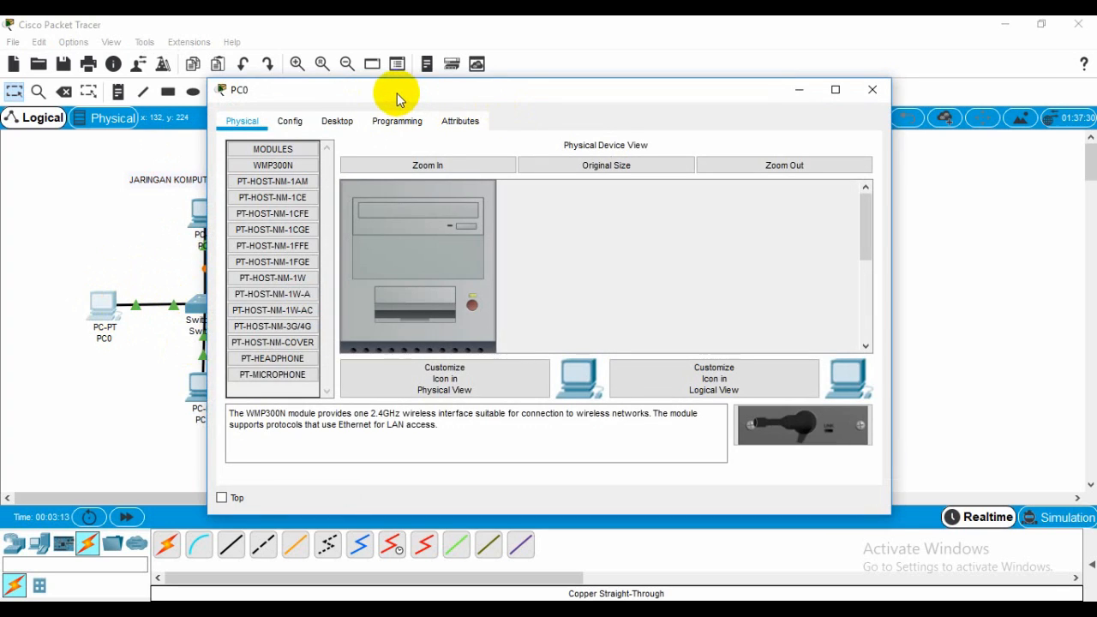
{"action": "left_click_drag", "start_coordinate": [392, 98], "coordinate": [531, 101]}
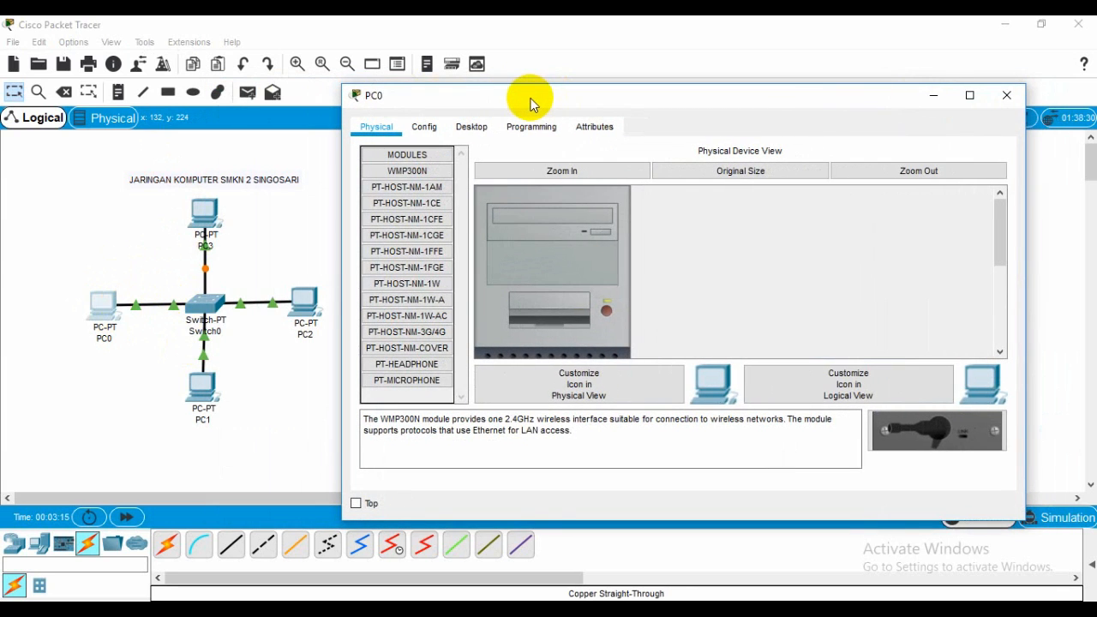
{"action": "left_click", "coordinate": [478, 128]}
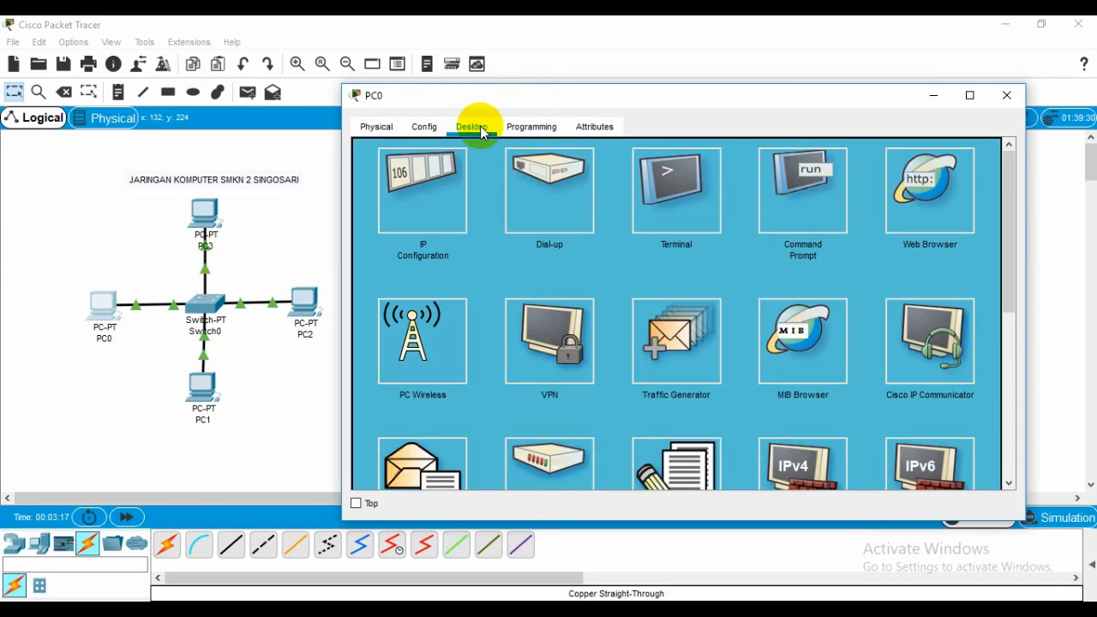
{"action": "left_click", "coordinate": [441, 200]}
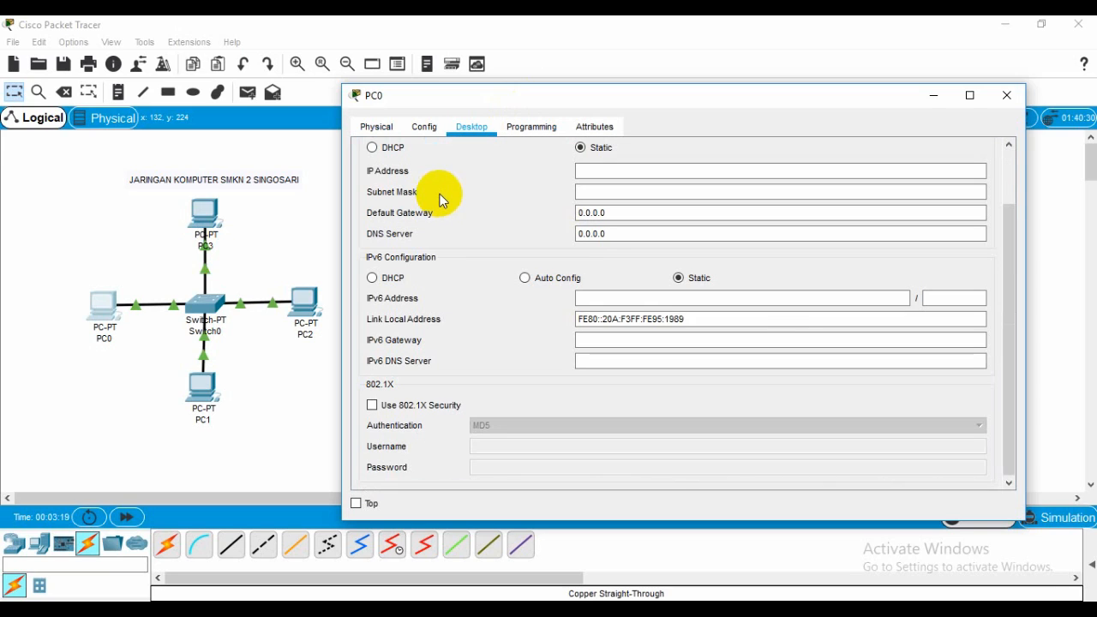
{"action": "left_click", "coordinate": [608, 169]}
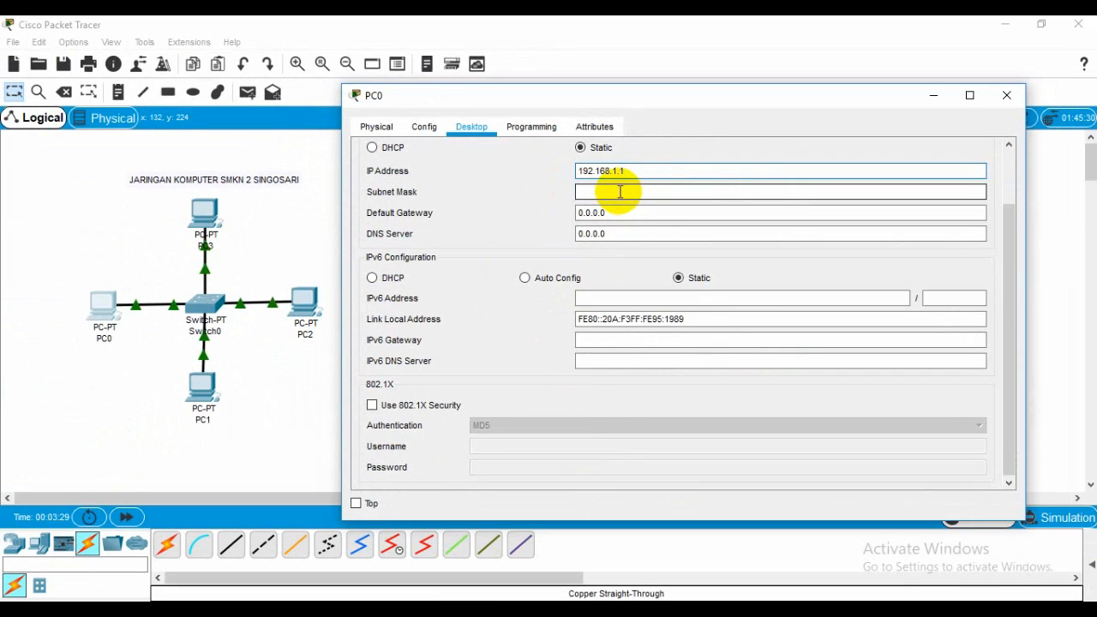
{"action": "left_click", "coordinate": [834, 315]}
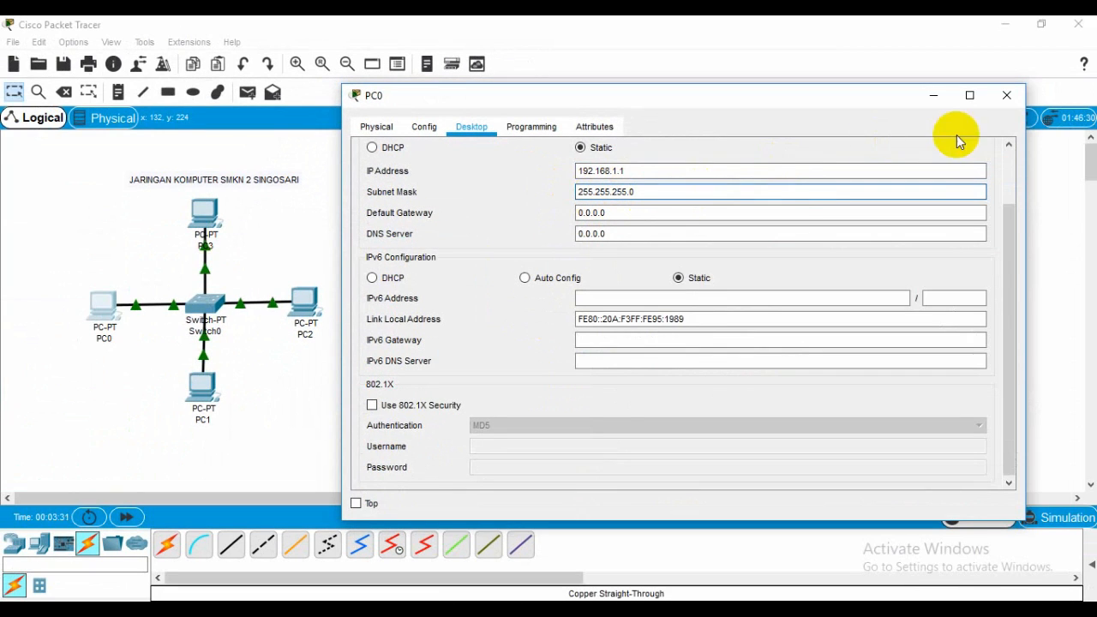
{"action": "left_click", "coordinate": [1007, 96]}
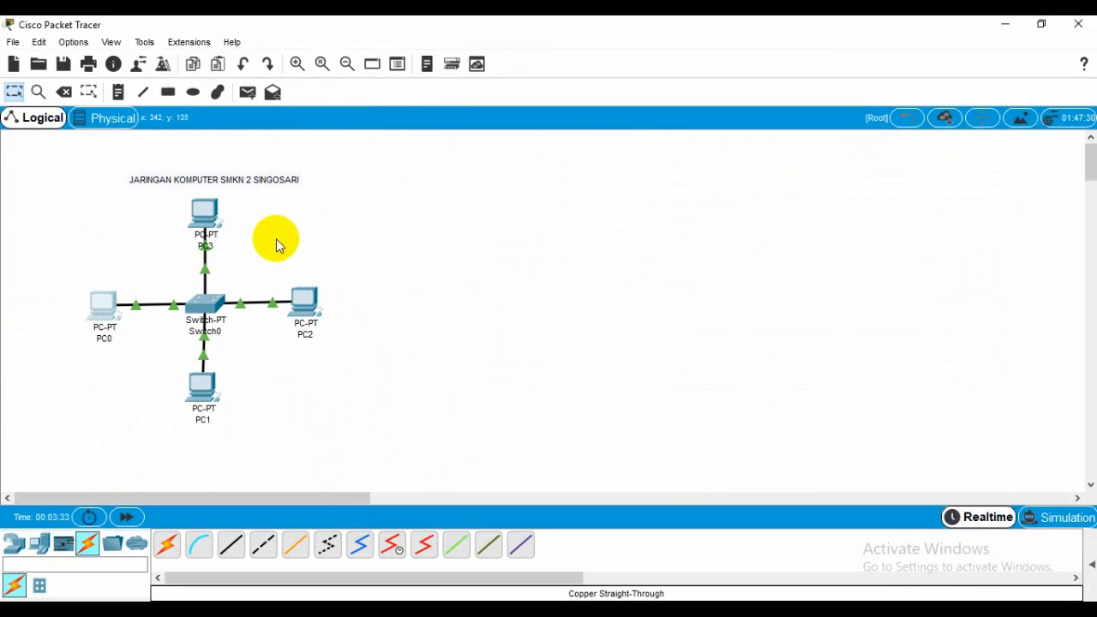
Give PC1 the static IP address 192.168.1.2 with subnet mask 255.255.255.0 and close its window.
{"action": "left_click", "coordinate": [209, 387]}
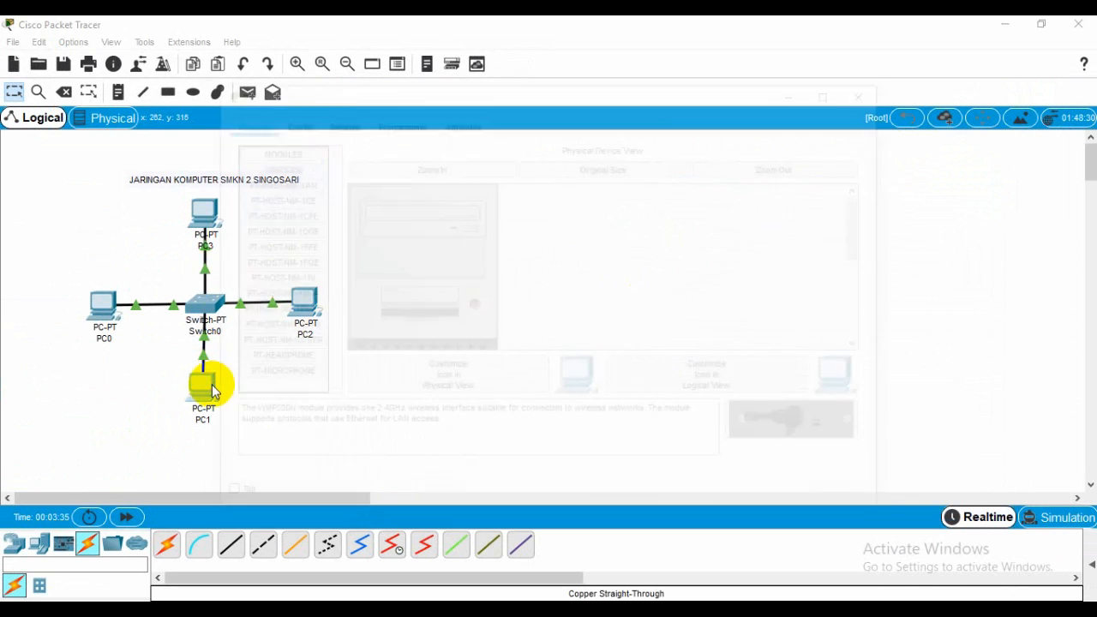
{"action": "left_click_drag", "start_coordinate": [372, 93], "coordinate": [602, 119]}
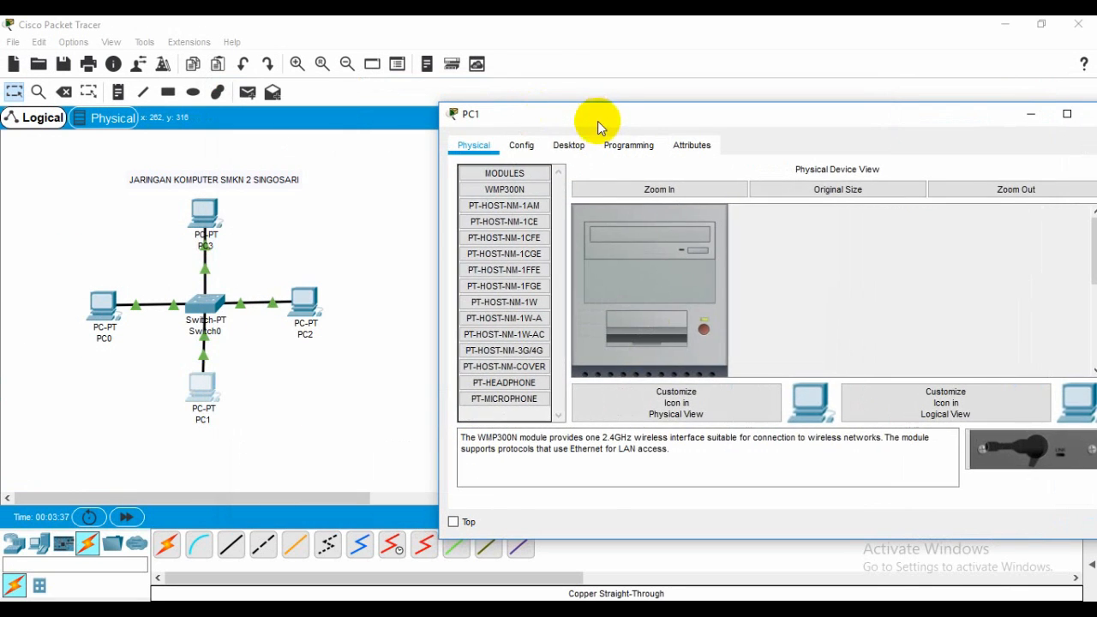
{"action": "left_click", "coordinate": [570, 145]}
{"action": "left_click", "coordinate": [519, 216]}
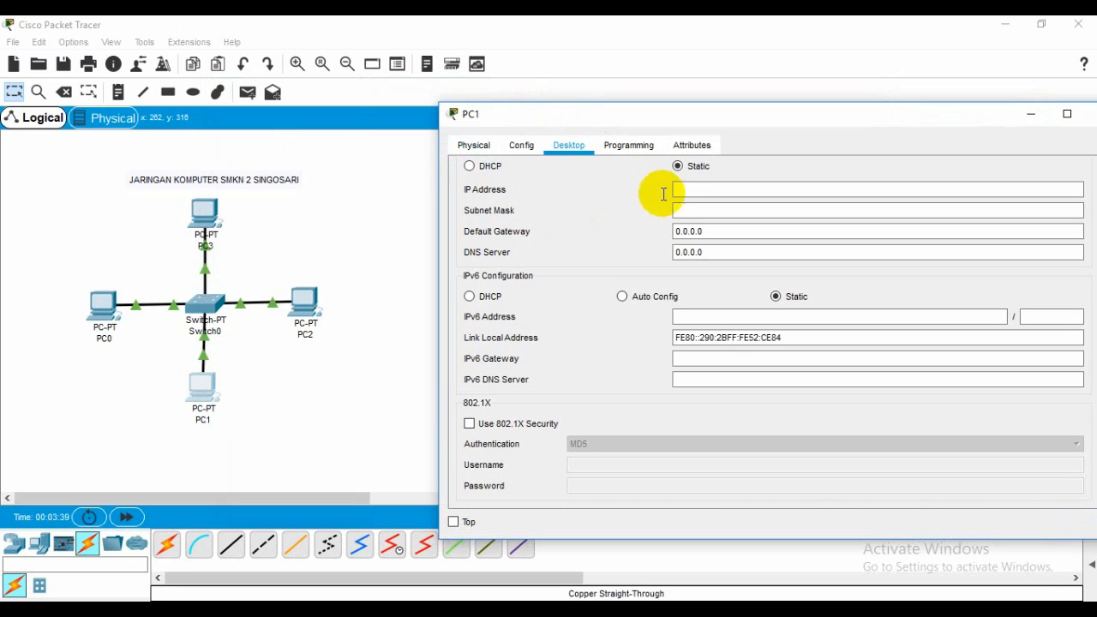
{"action": "left_click", "coordinate": [679, 191]}
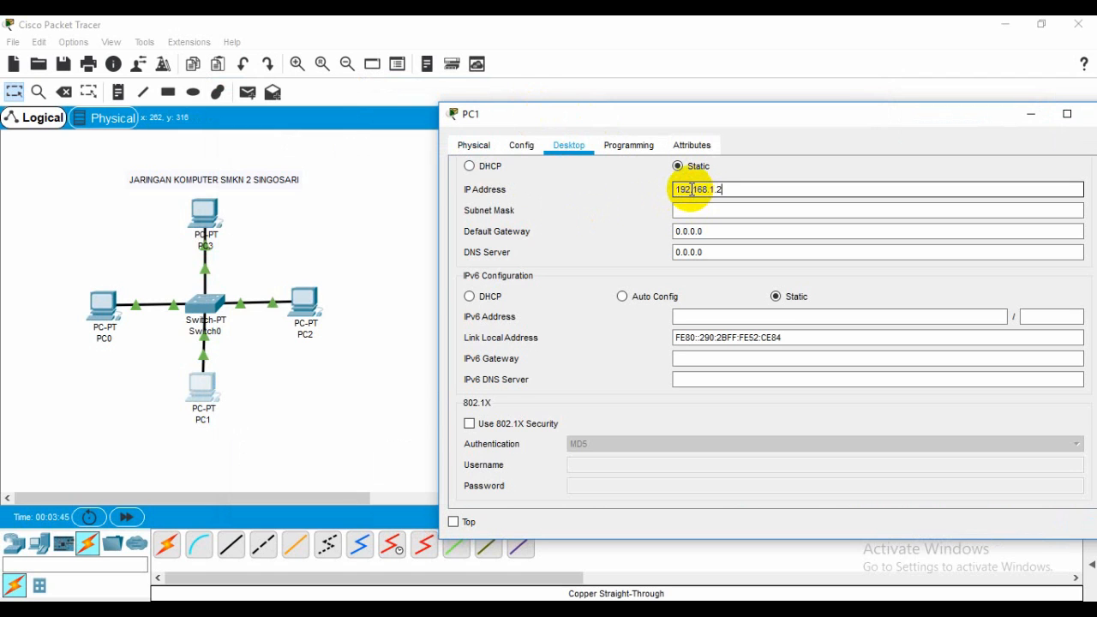
{"action": "type", "text": "192.168.1.2"}
{"action": "left_click", "coordinate": [729, 210]}
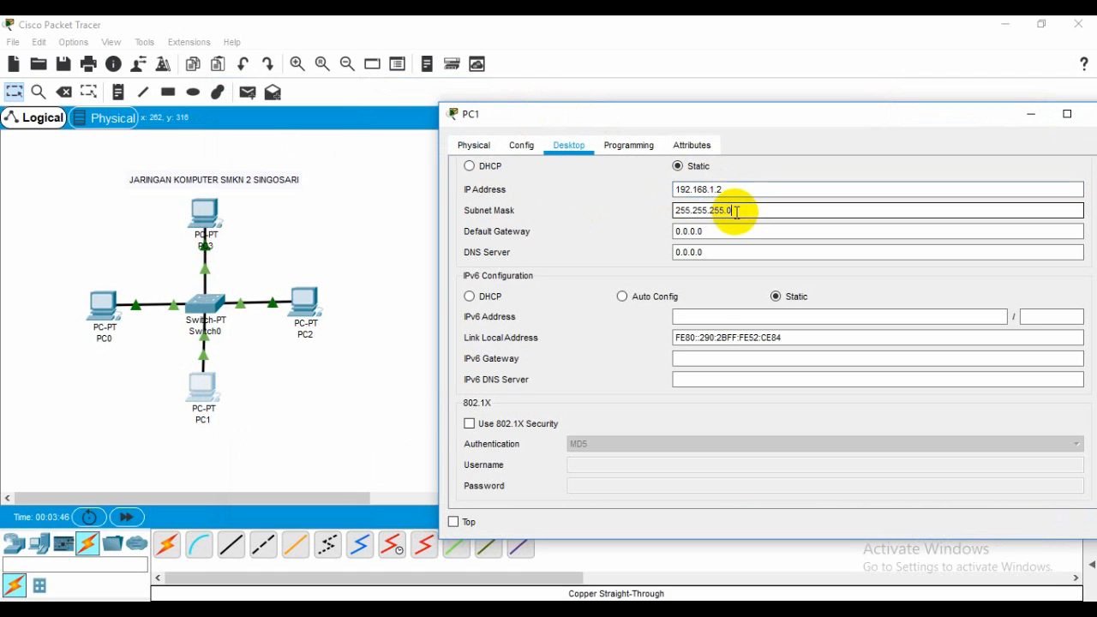
{"action": "left_click", "coordinate": [772, 119]}
{"action": "left_click_drag", "start_coordinate": [772, 119], "coordinate": [760, 123]}
{"action": "left_click", "coordinate": [1060, 115]}
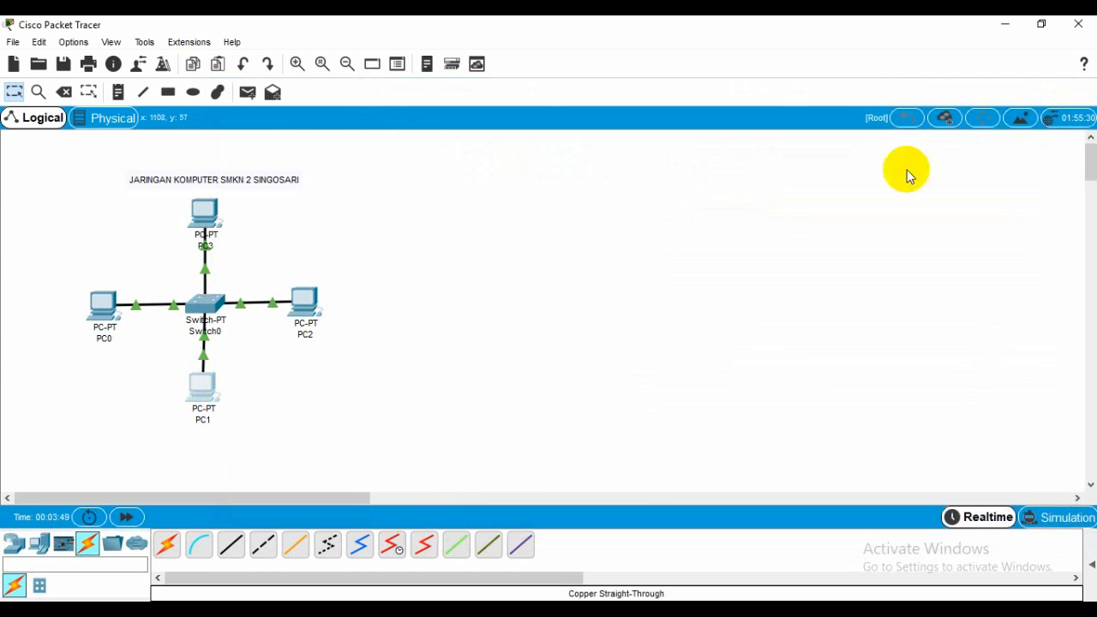
Give PC2 the static IP address 192.168.1.3 with subnet mask 255.255.255.0 and close its window.
{"action": "left_click", "coordinate": [305, 301]}
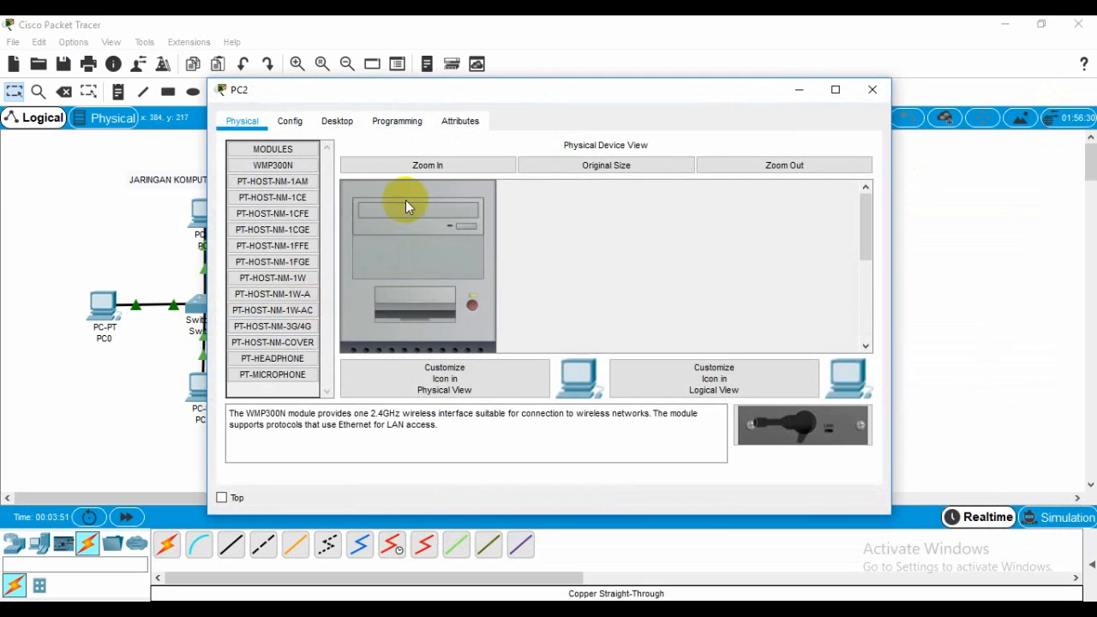
{"action": "left_click", "coordinate": [330, 122]}
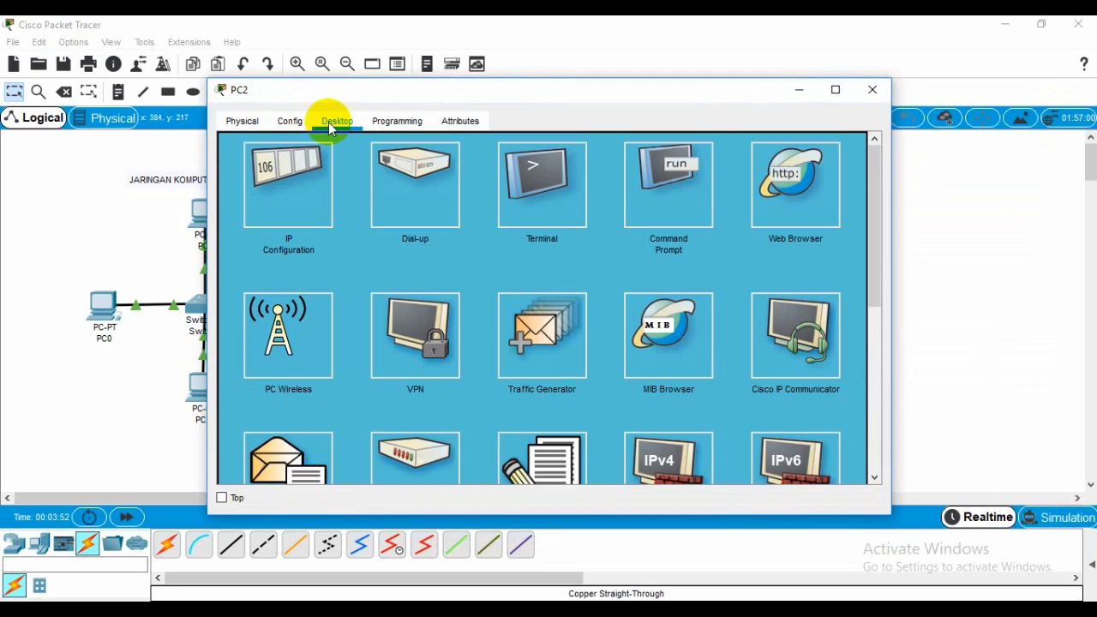
{"action": "left_click", "coordinate": [291, 168]}
{"action": "left_click_drag", "start_coordinate": [382, 103], "coordinate": [564, 118]}
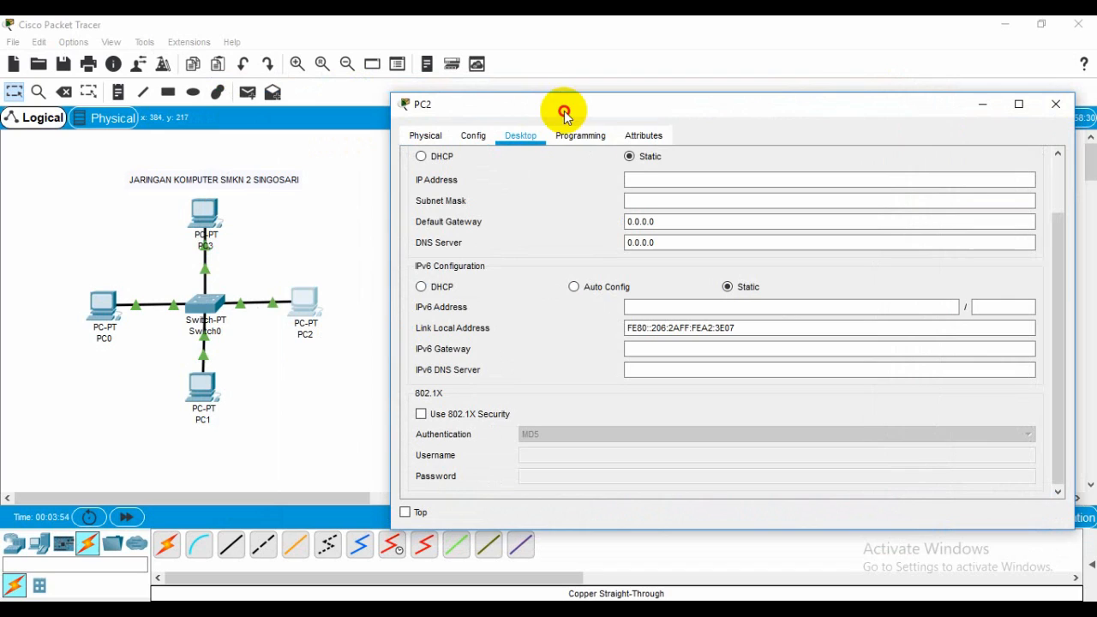
{"action": "left_click", "coordinate": [649, 180]}
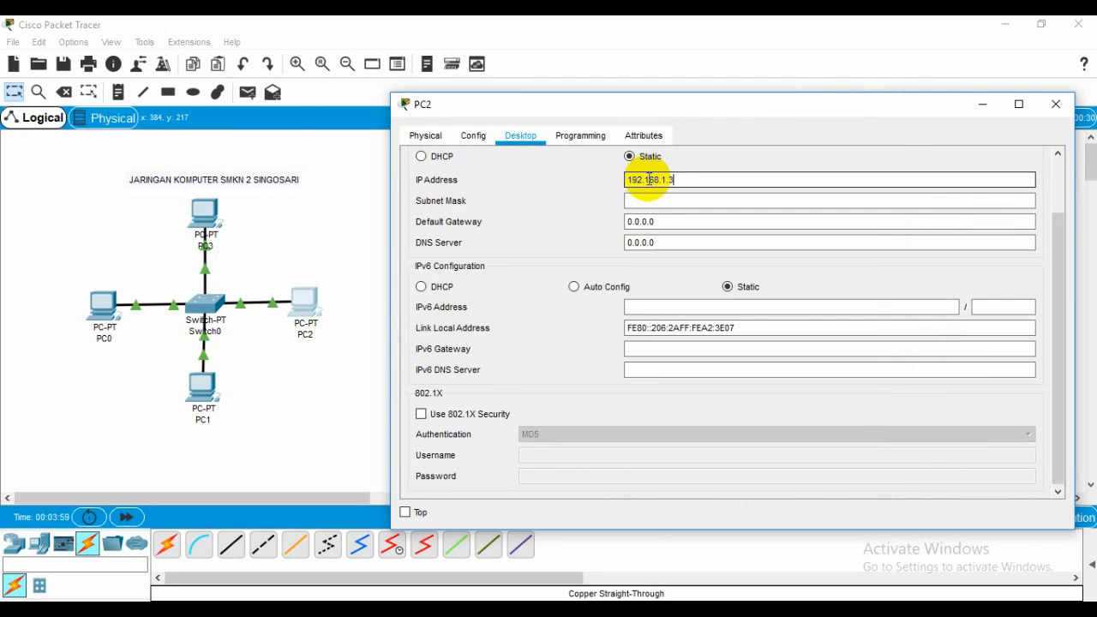
{"action": "left_click", "coordinate": [661, 200]}
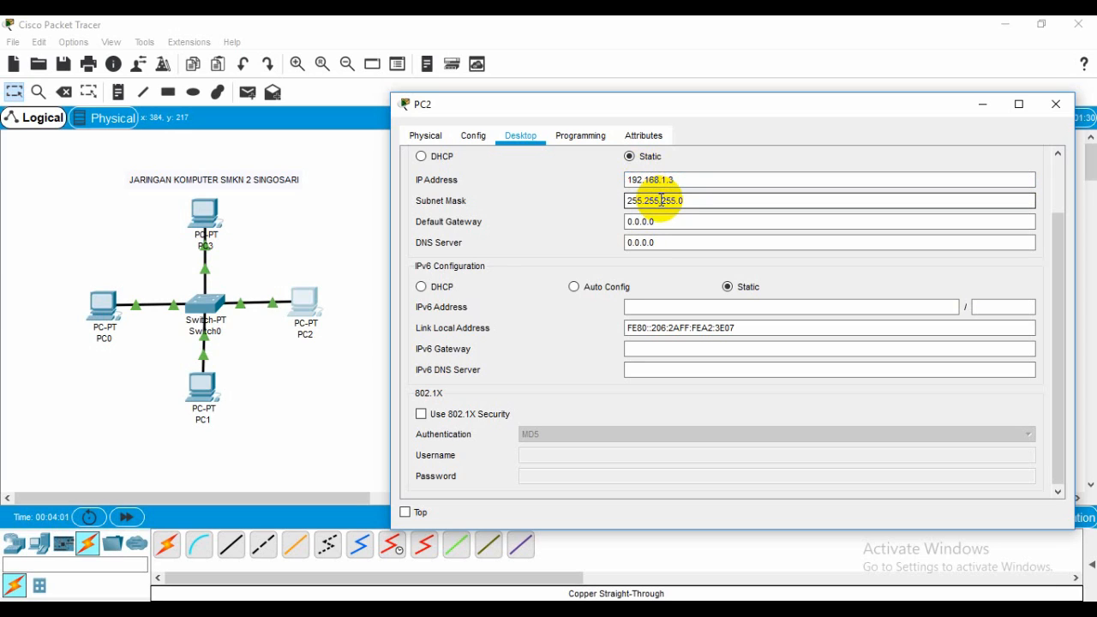
{"action": "left_click", "coordinate": [1056, 108]}
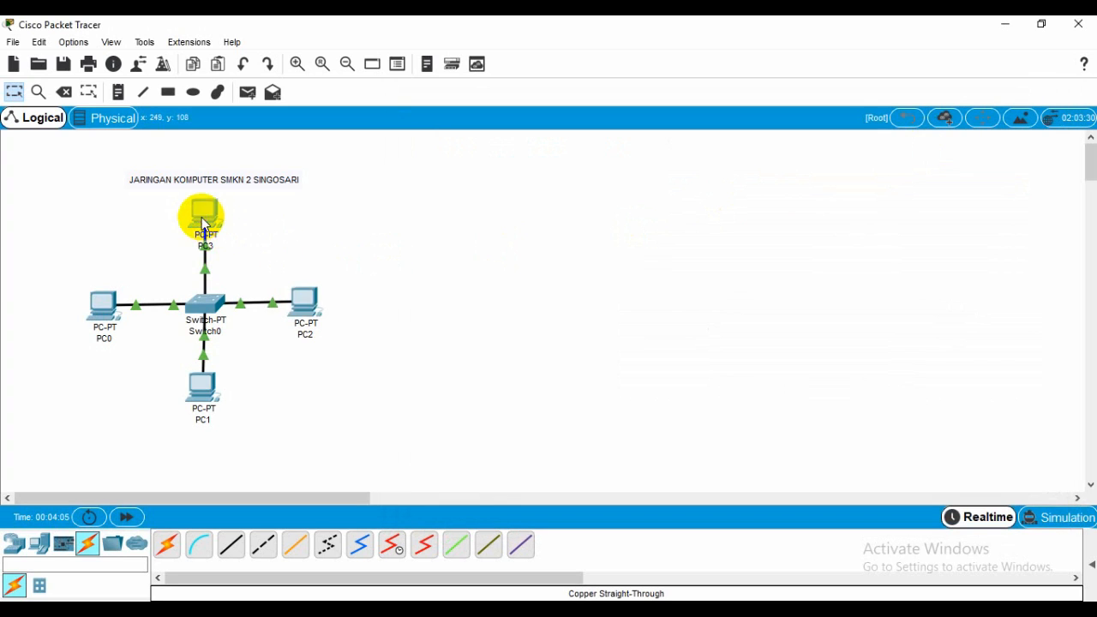
Give PC3 the static IP address 192.168.1.4, fill in its default subnet mask and close its window.
{"action": "left_click", "coordinate": [204, 225]}
{"action": "left_click_drag", "start_coordinate": [385, 94], "coordinate": [517, 102]}
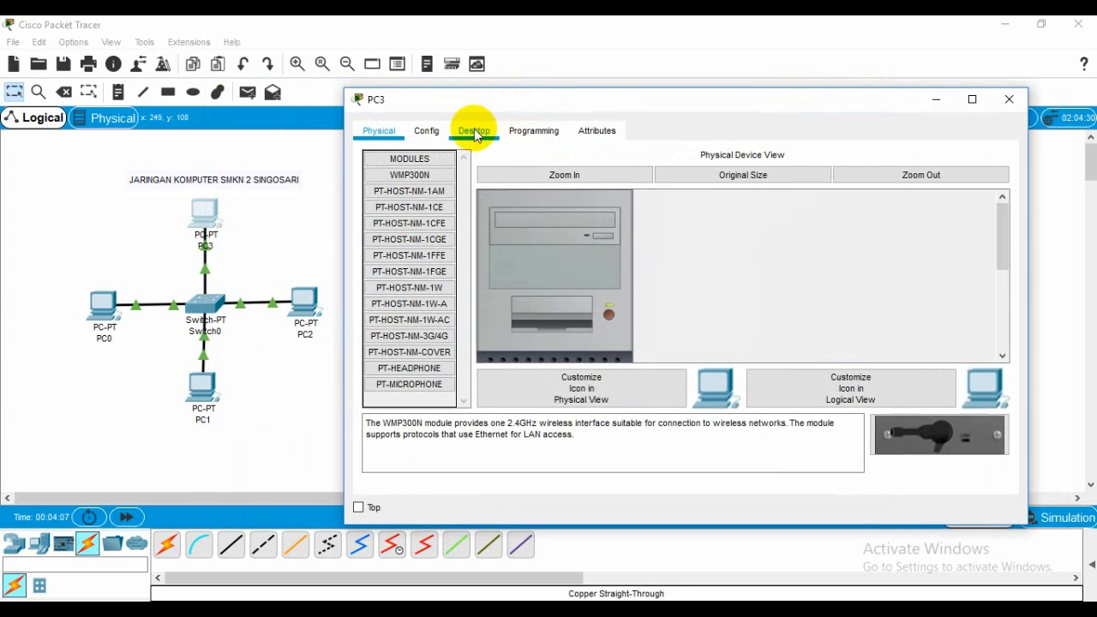
{"action": "left_click", "coordinate": [476, 133]}
{"action": "left_click", "coordinate": [426, 201]}
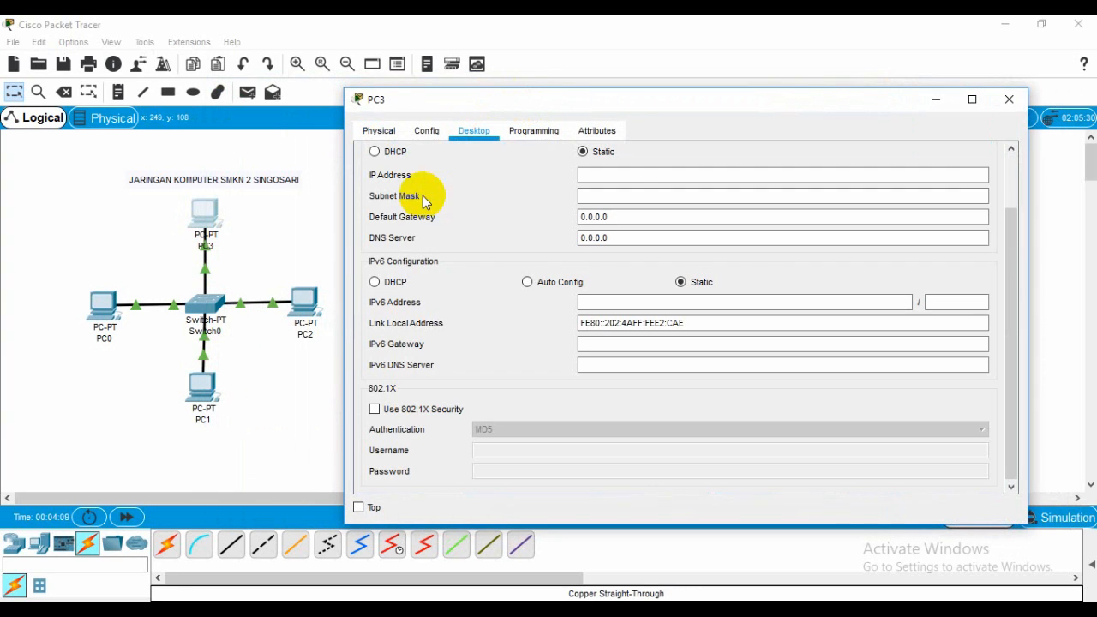
{"action": "left_click", "coordinate": [623, 174]}
{"action": "type", "text": "192"}
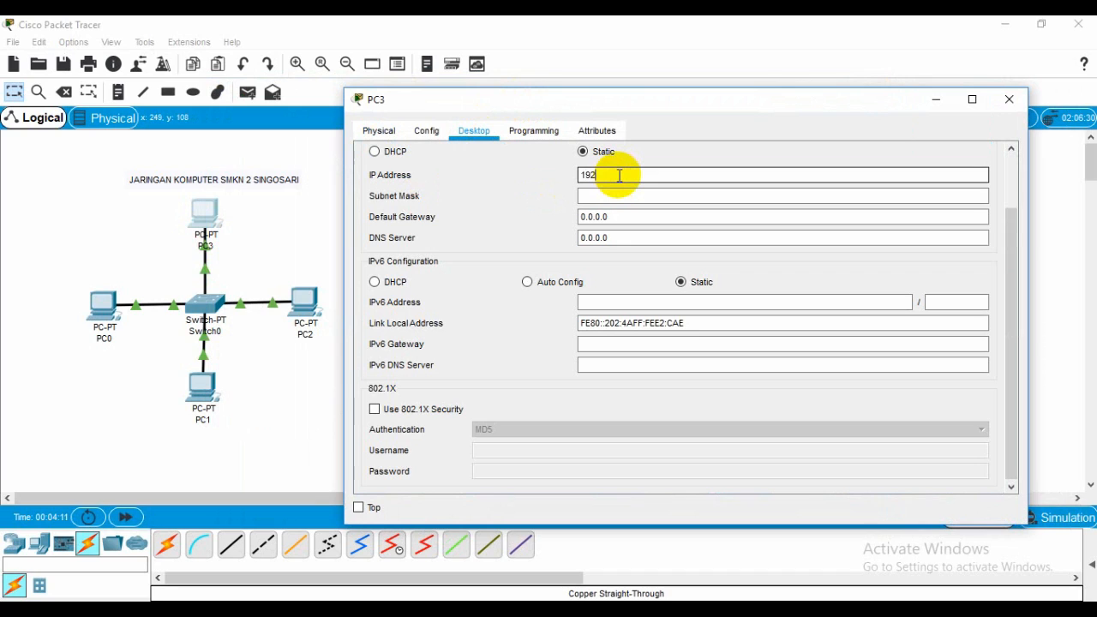
{"action": "type", "text": ".168.1.4"}
{"action": "left_click", "coordinate": [666, 196]}
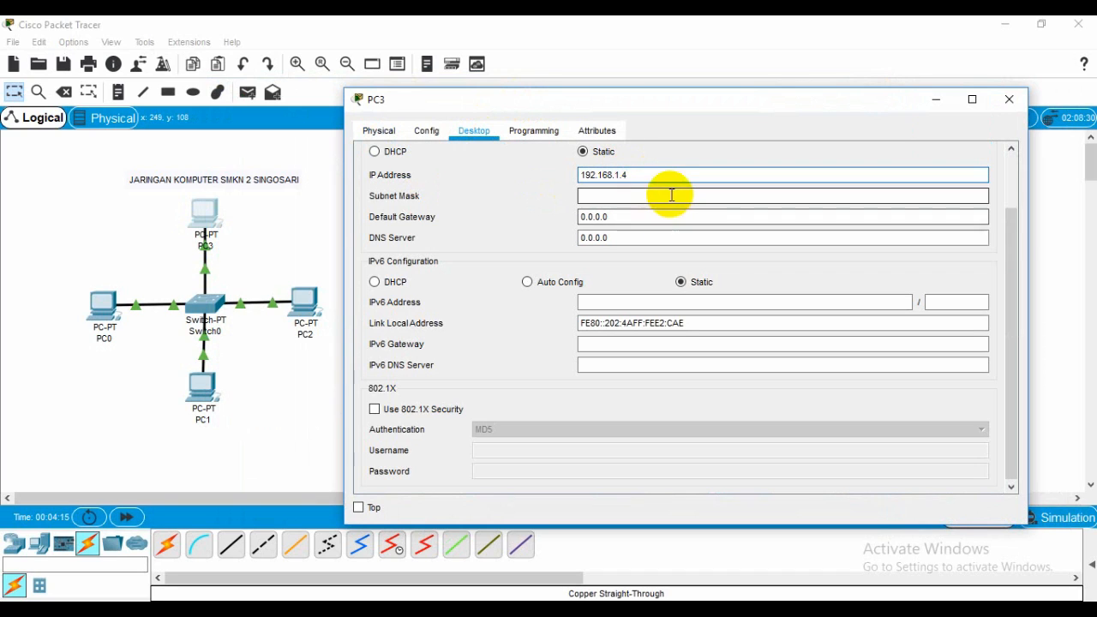
{"action": "left_click", "coordinate": [1008, 99]}
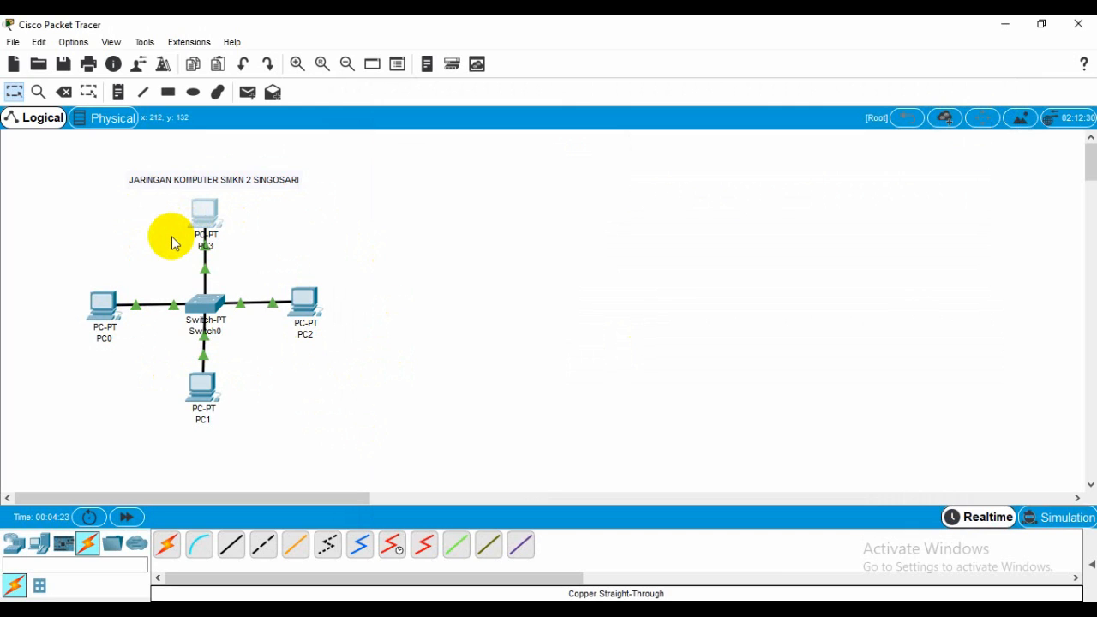
Show the PDU list and test connectivity by sending a simple PDU from PC1 to PC3.
{"action": "left_click", "coordinate": [1092, 569]}
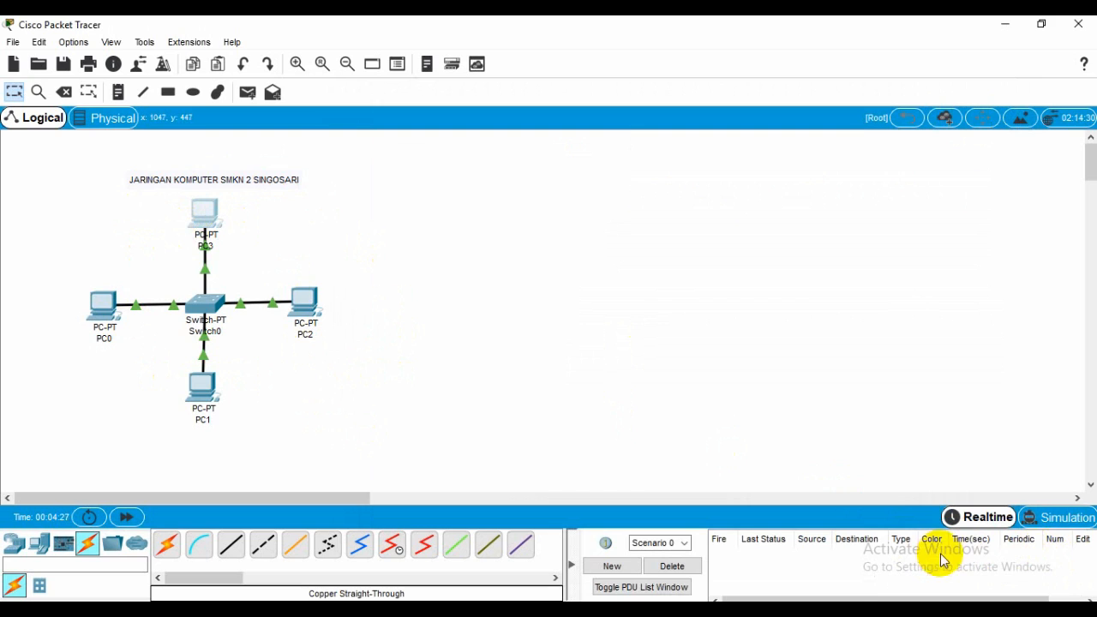
{"action": "left_click", "coordinate": [249, 96]}
{"action": "left_click", "coordinate": [202, 385]}
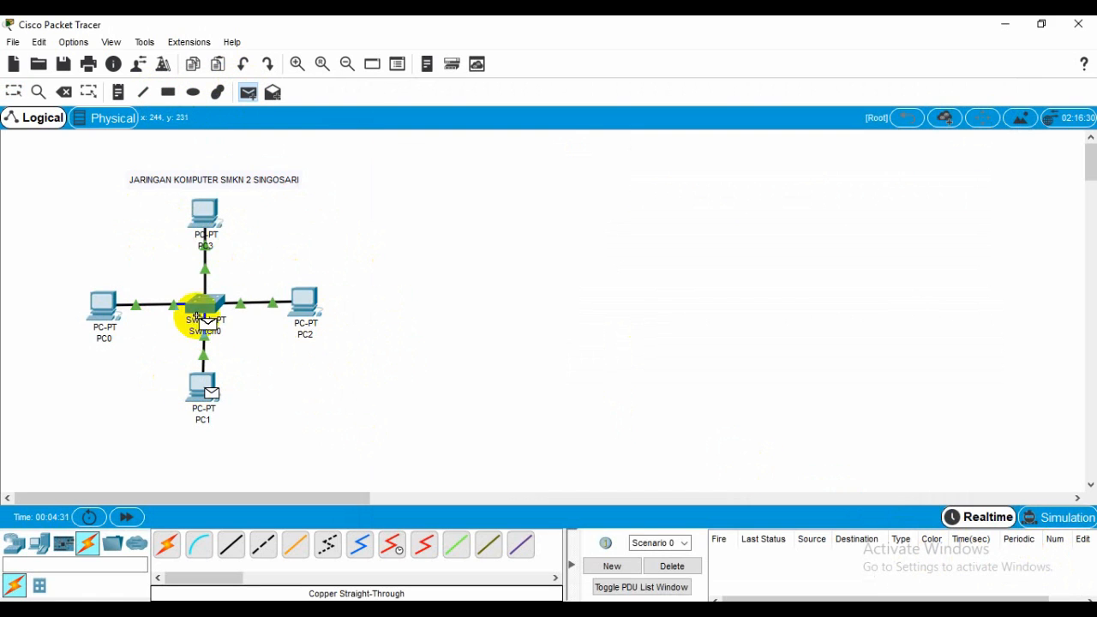
{"action": "left_click", "coordinate": [198, 208]}
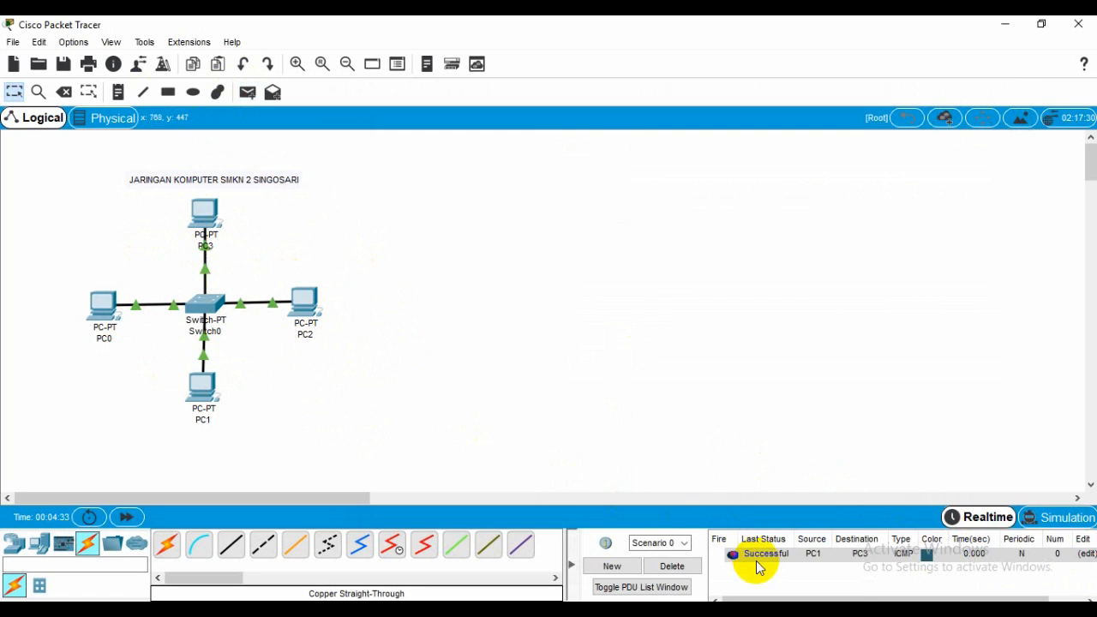
Test connectivity by sending a simple PDU from PC2 to PC0.
{"action": "left_click", "coordinate": [247, 92]}
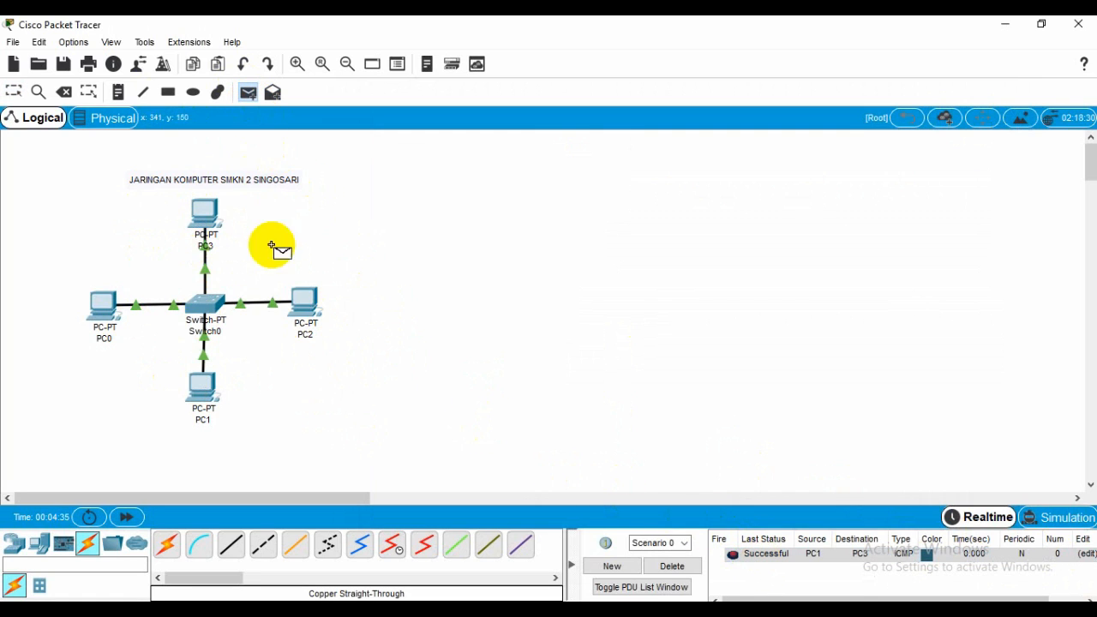
{"action": "left_click", "coordinate": [306, 301]}
{"action": "left_click", "coordinate": [102, 306]}
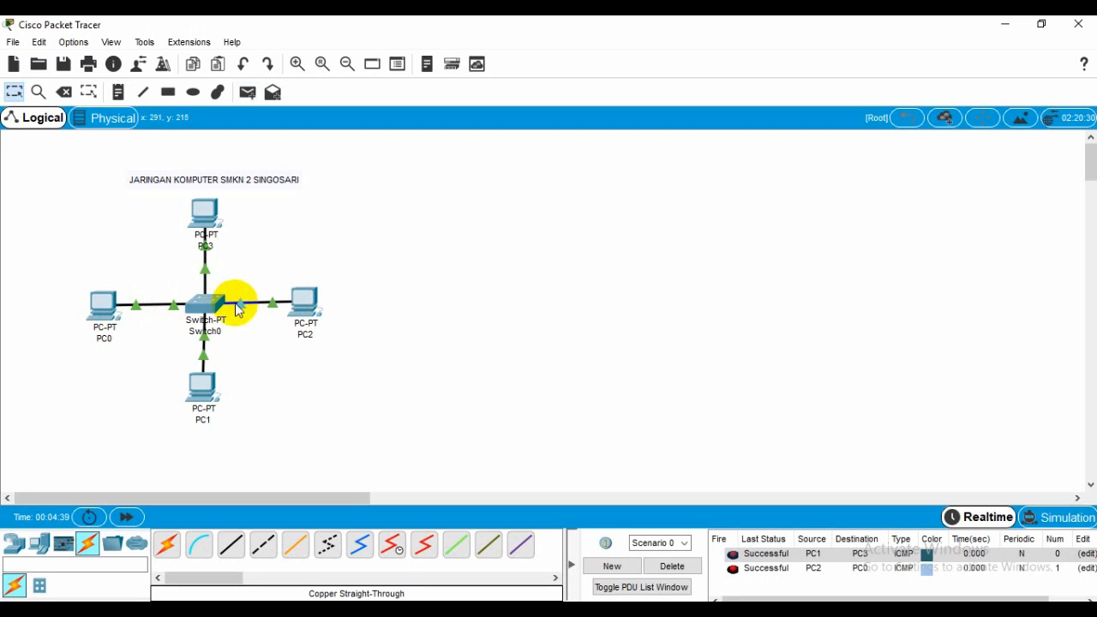
Send a simple test PDU from PC3 to PC1 and delete the scenario with all its test PDUs.
{"action": "left_click", "coordinate": [247, 93]}
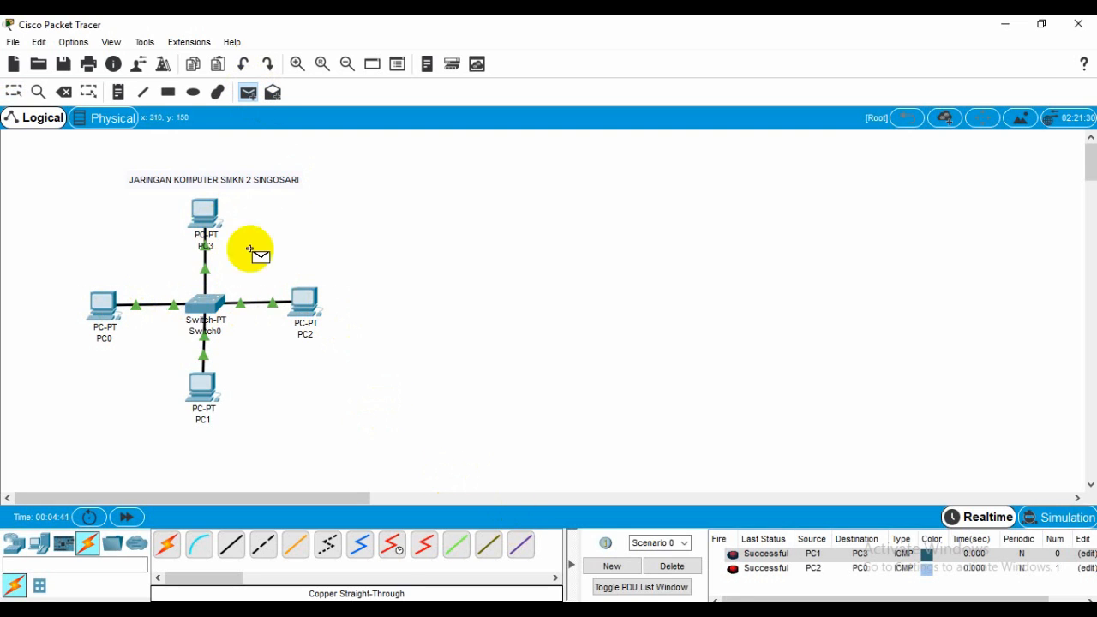
{"action": "left_click", "coordinate": [198, 215]}
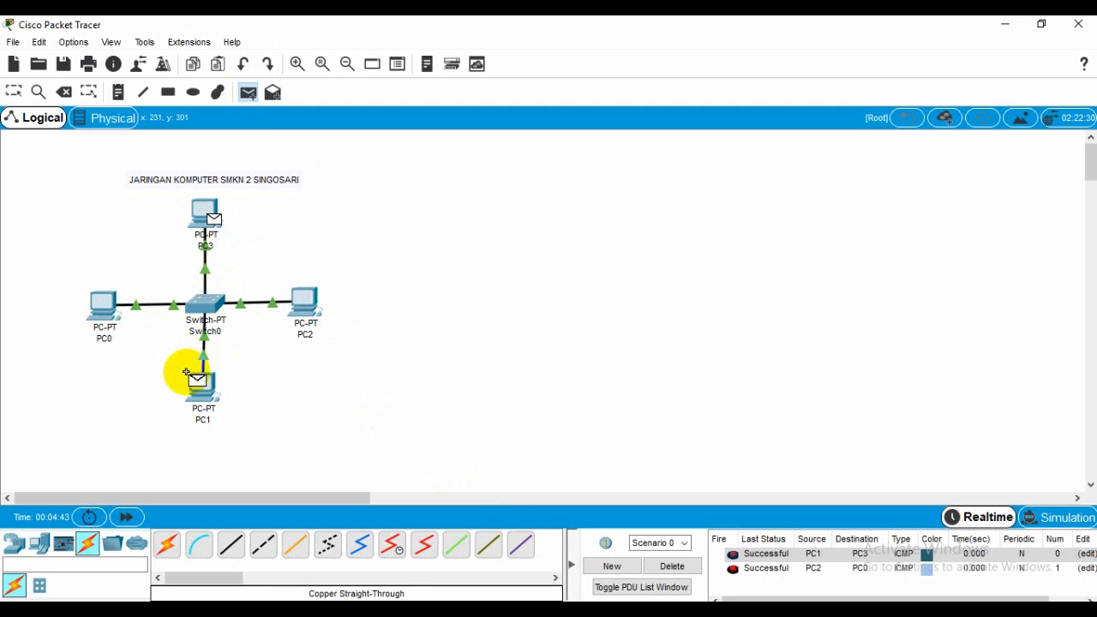
{"action": "left_click", "coordinate": [199, 384]}
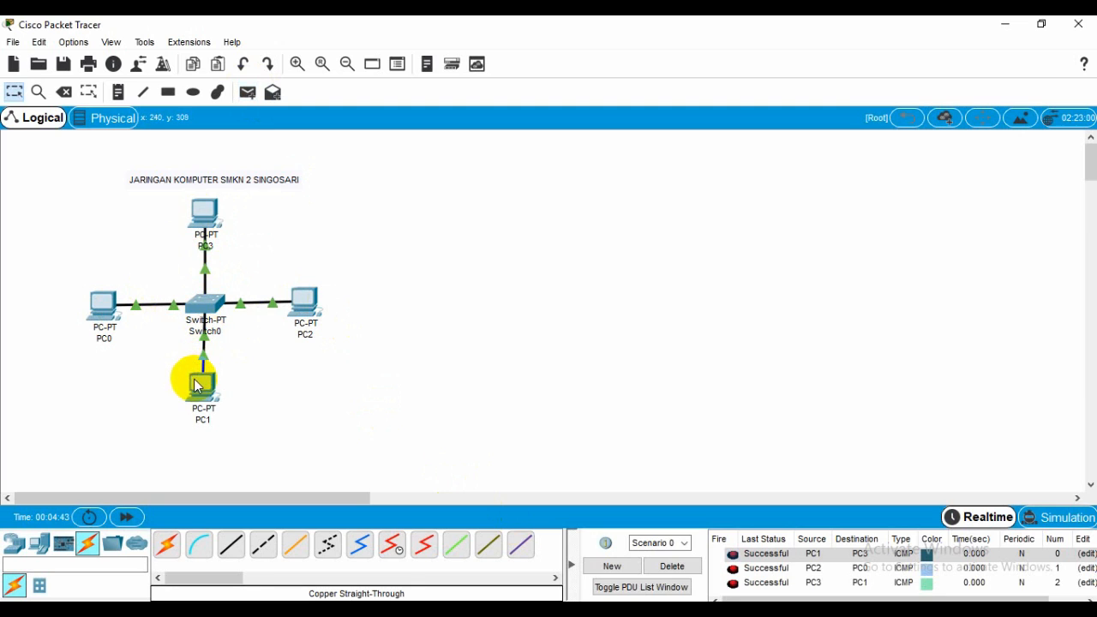
{"action": "left_click", "coordinate": [671, 568]}
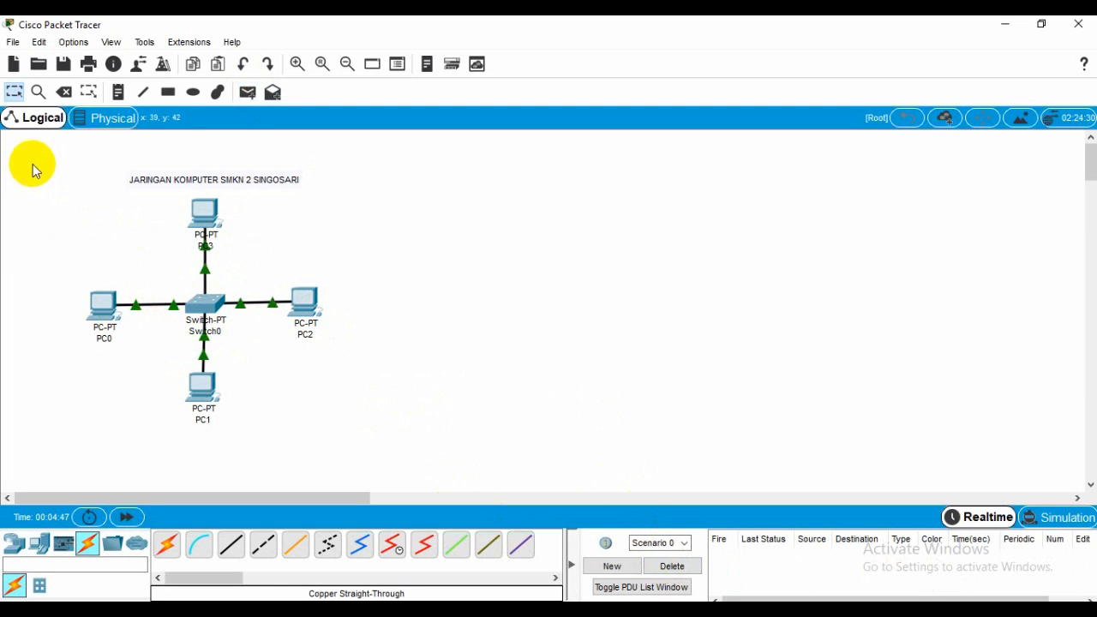
Move the whole SMKN 2 network with its title closer to the left edge of the workspace.
{"action": "left_click_drag", "start_coordinate": [32, 164], "coordinate": [357, 425]}
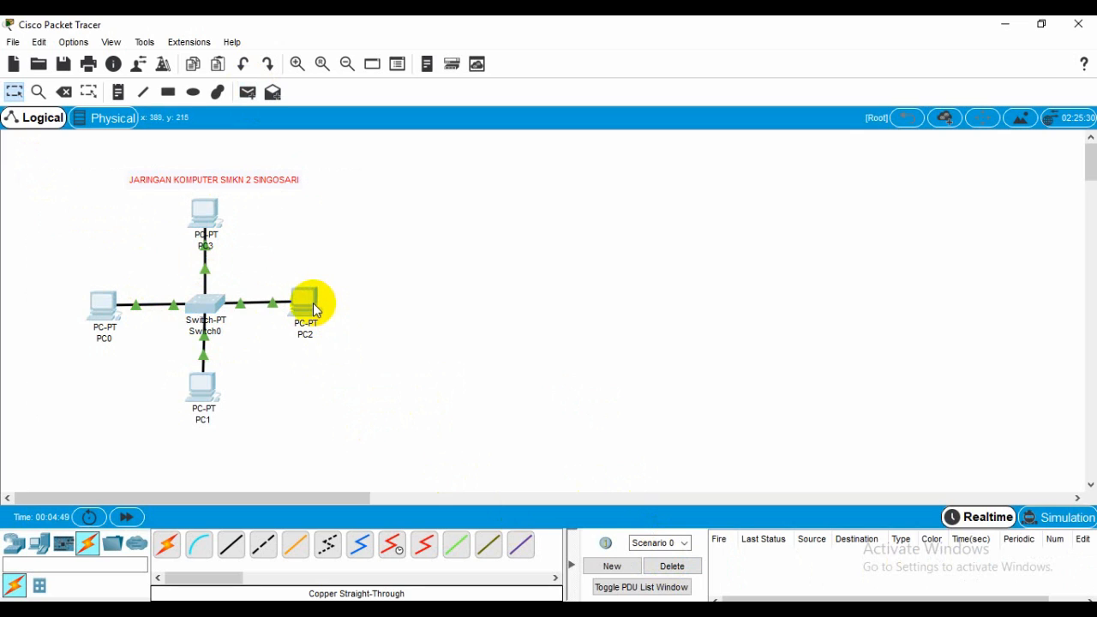
{"action": "left_click_drag", "start_coordinate": [311, 305], "coordinate": [254, 304]}
{"action": "left_click", "coordinate": [403, 341]}
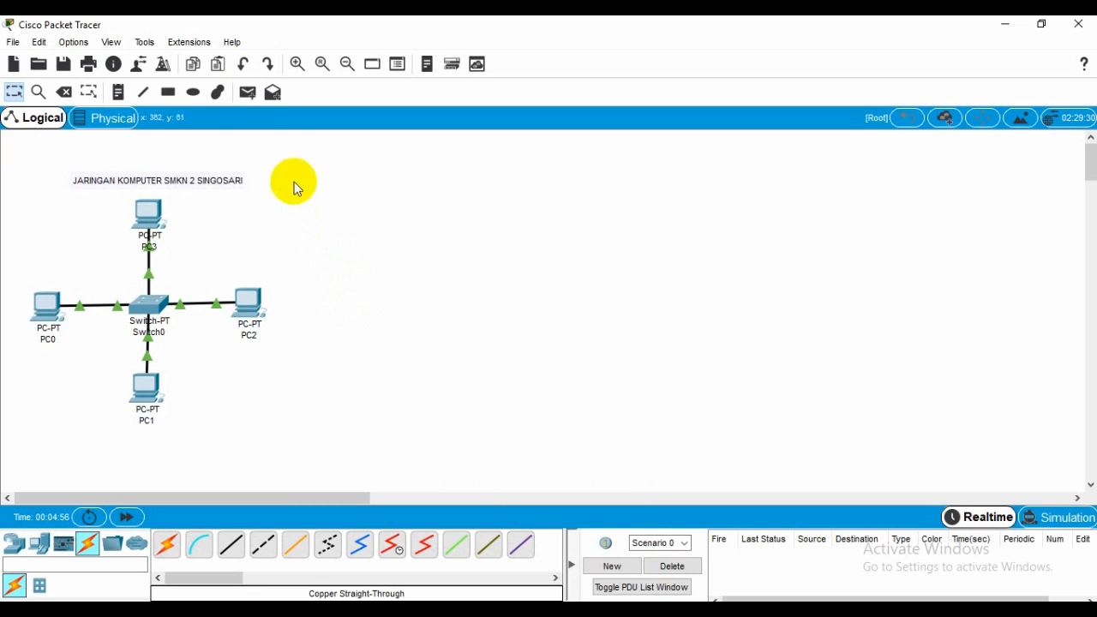
Add the note "JARINGAN KOMPUTER SMKN 1 SINGOSARI" to the right of the existing network and adjust its position.
{"action": "left_click", "coordinate": [119, 94]}
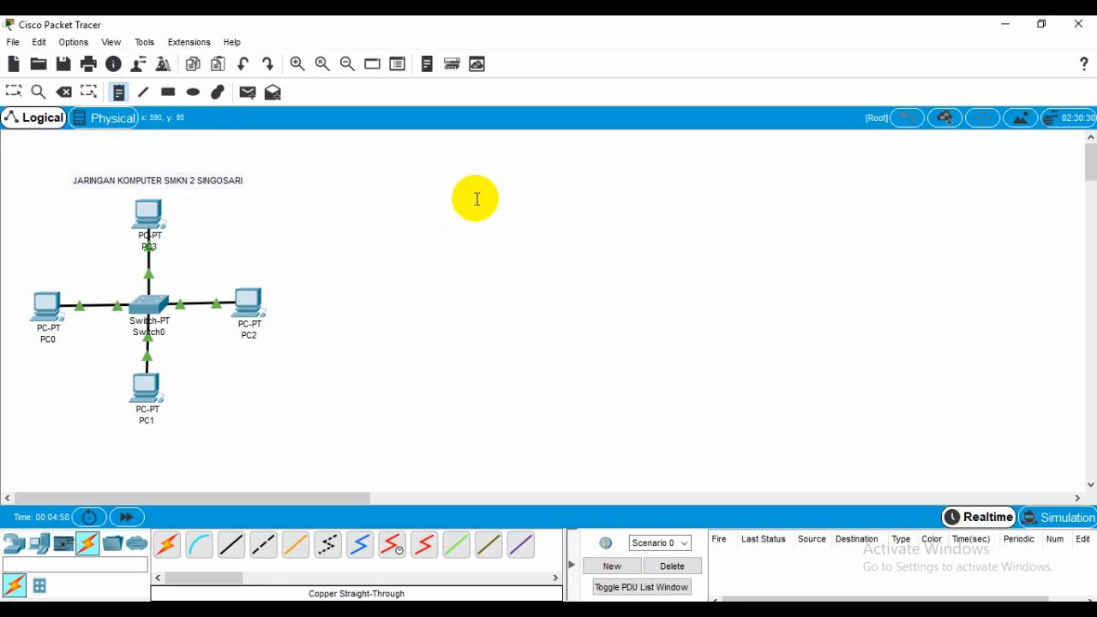
{"action": "left_click", "coordinate": [491, 185]}
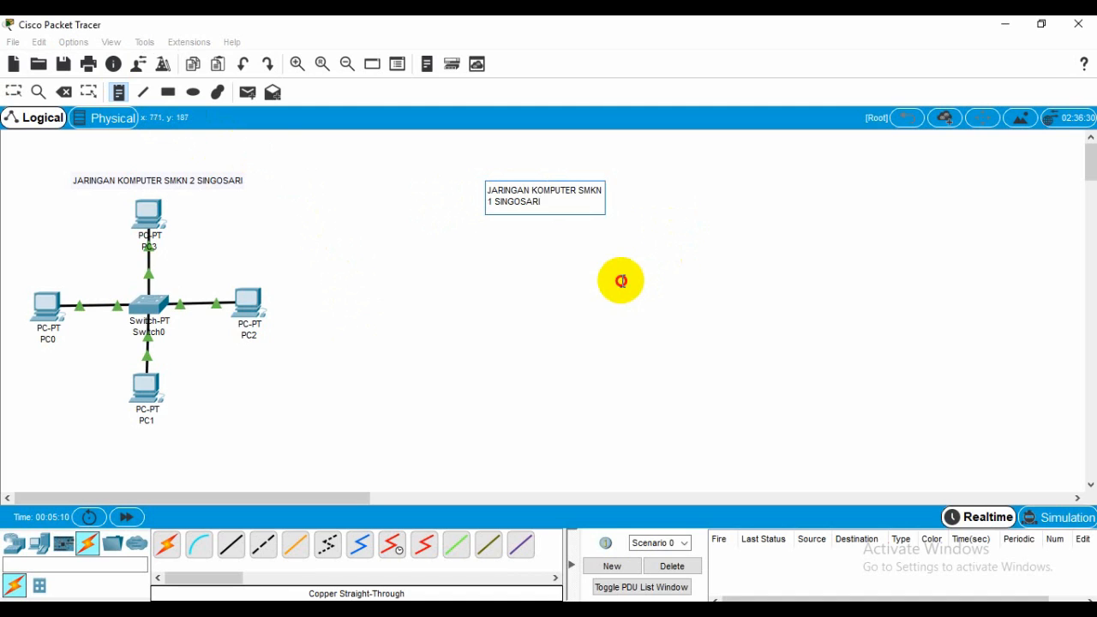
{"action": "key", "text": "Escape"}
{"action": "left_click_drag", "start_coordinate": [586, 193], "coordinate": [612, 189]}
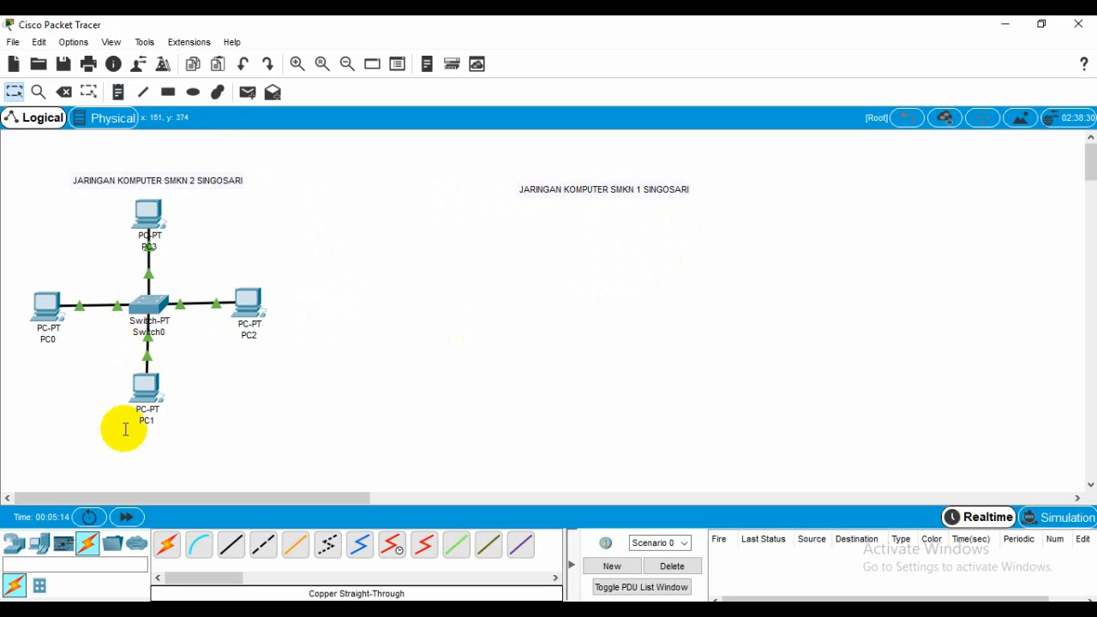
Place four PCs in a cross layout below the SMKN 1 title and shift the title and uppermost PC slightly upward.
{"action": "left_click", "coordinate": [41, 547]}
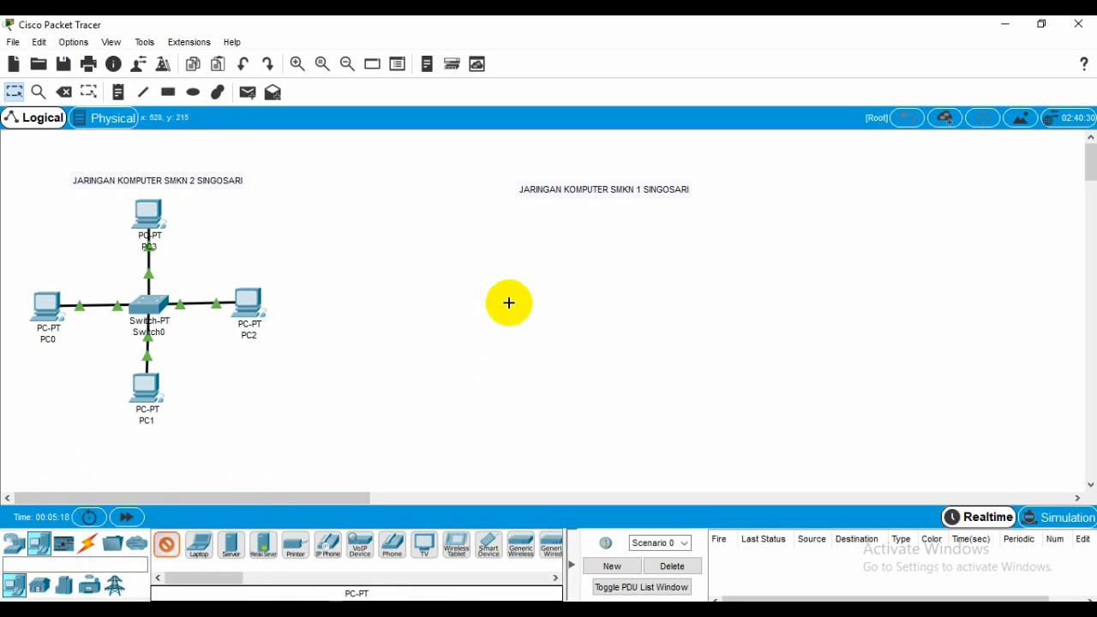
{"action": "left_click", "coordinate": [166, 544]}
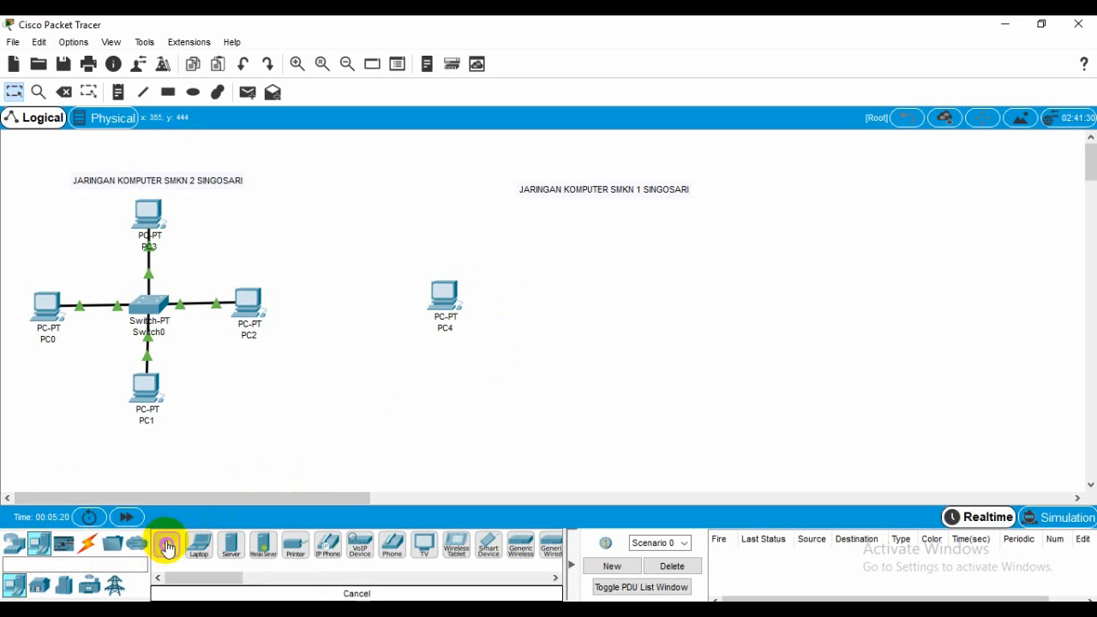
{"action": "left_click", "coordinate": [754, 285]}
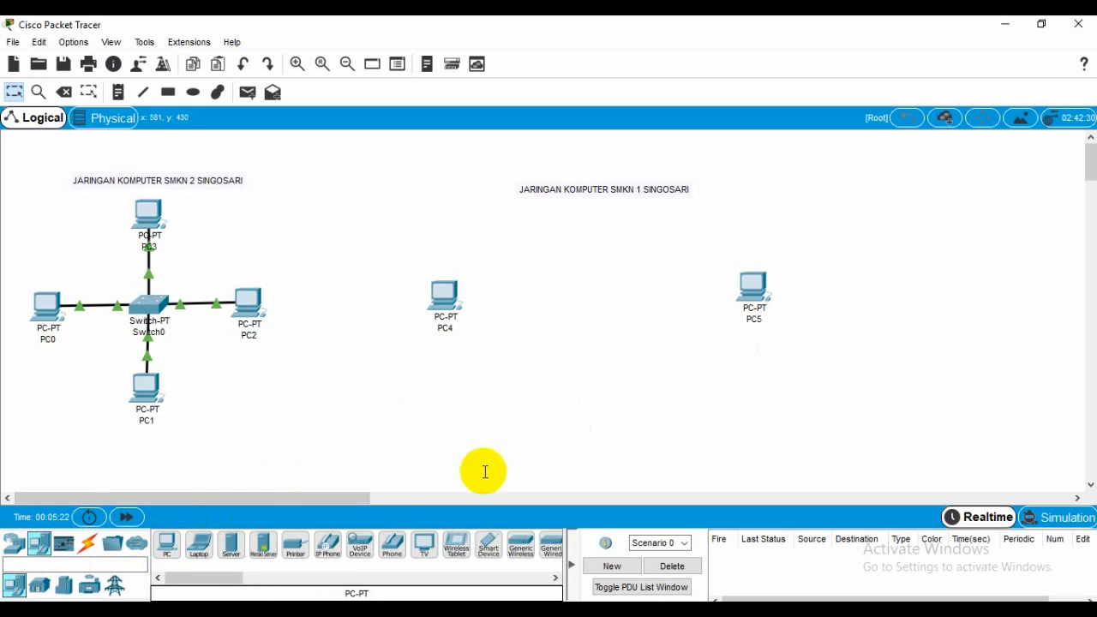
{"action": "left_click", "coordinate": [595, 392]}
{"action": "left_click", "coordinate": [169, 552]}
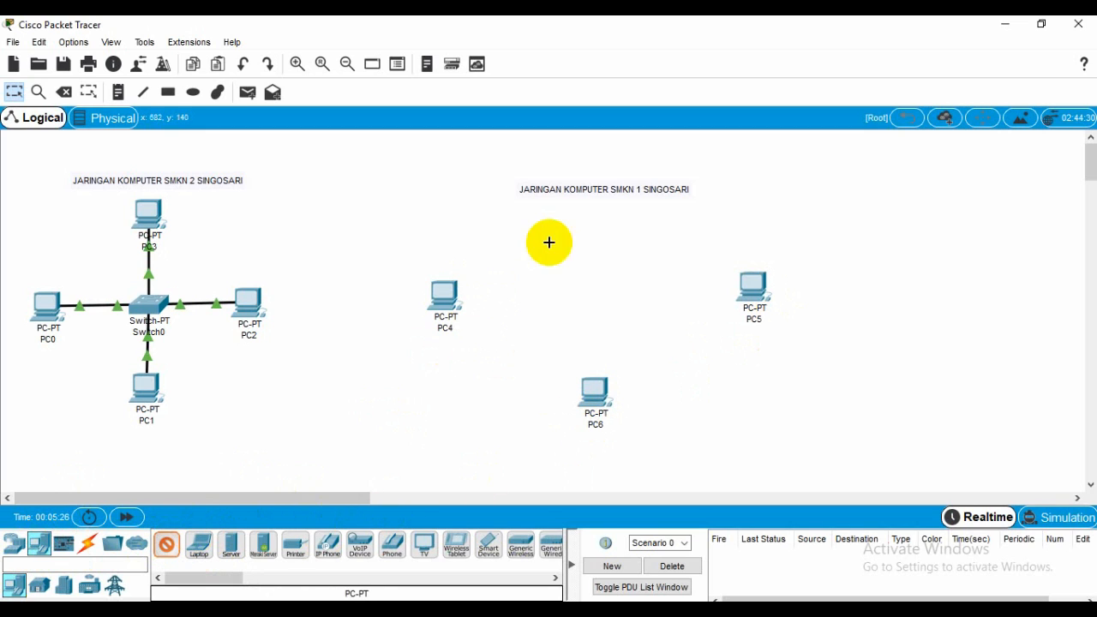
{"action": "left_click", "coordinate": [603, 219]}
{"action": "left_click_drag", "start_coordinate": [666, 191], "coordinate": [657, 168]}
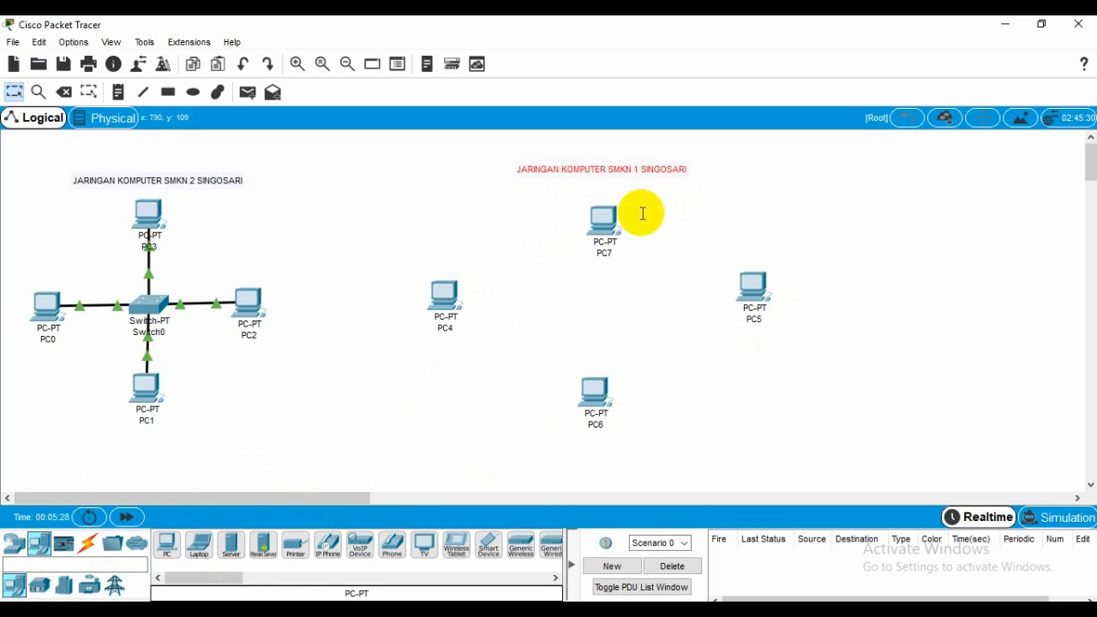
{"action": "left_click_drag", "start_coordinate": [605, 231], "coordinate": [598, 216]}
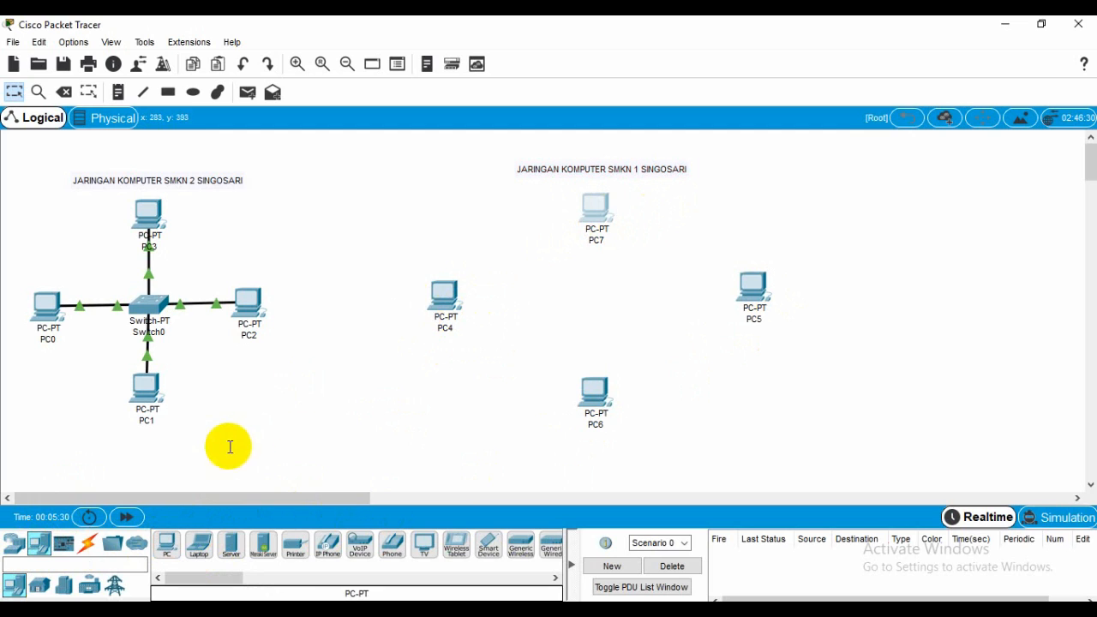
Place a Switch-PT in the middle of the four new PCs and bring PC4 and PC5 closer to it.
{"action": "left_click", "coordinate": [14, 545]}
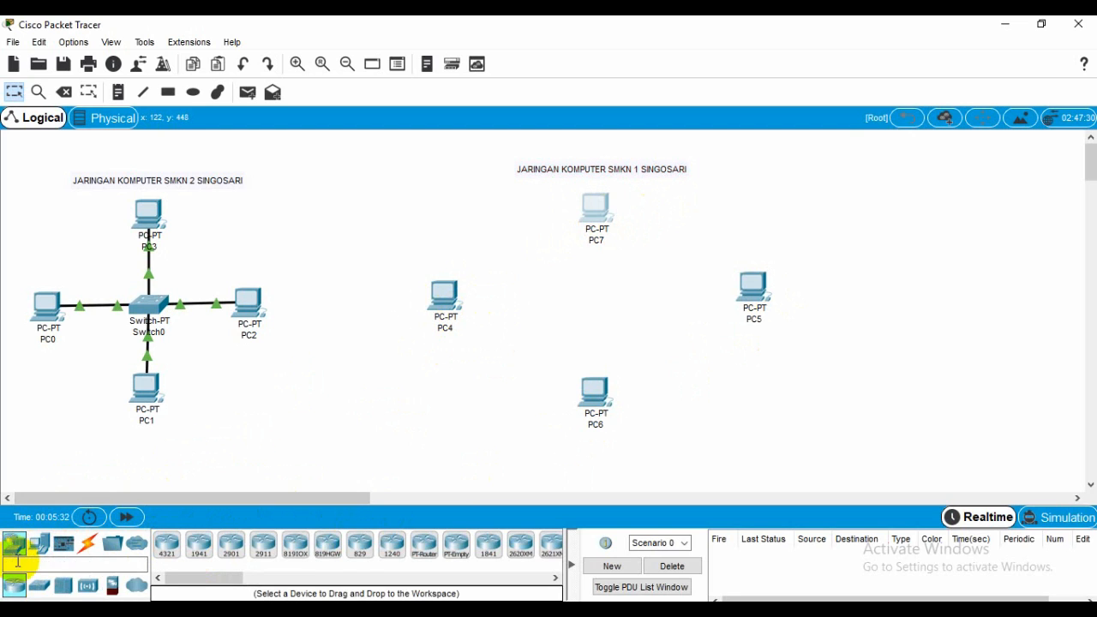
{"action": "left_click", "coordinate": [40, 588]}
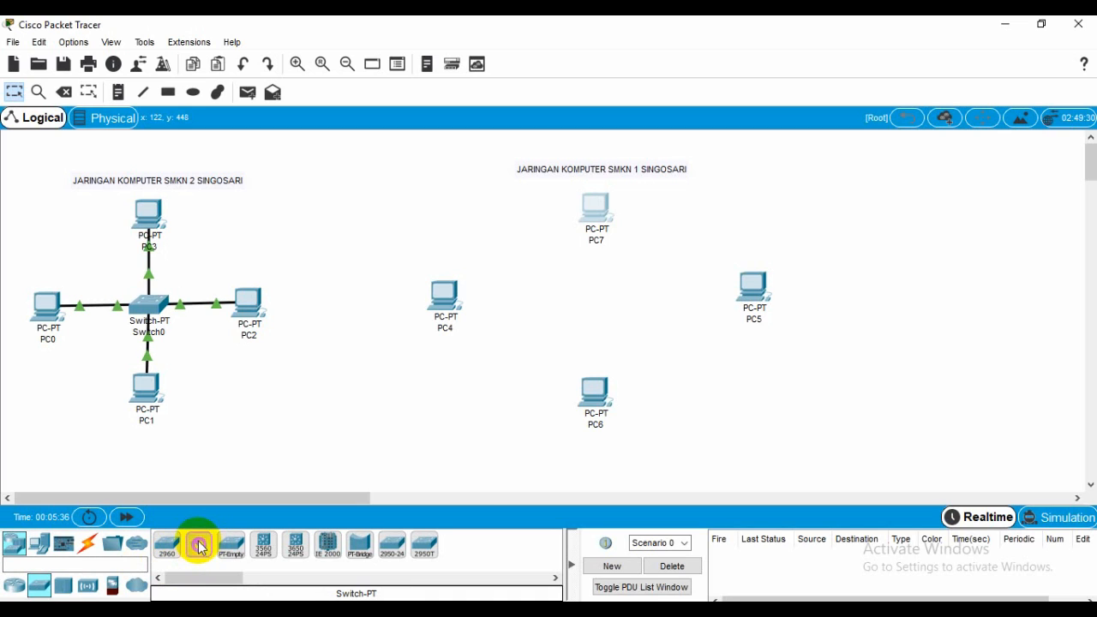
{"action": "left_click_drag", "start_coordinate": [199, 547], "coordinate": [589, 295]}
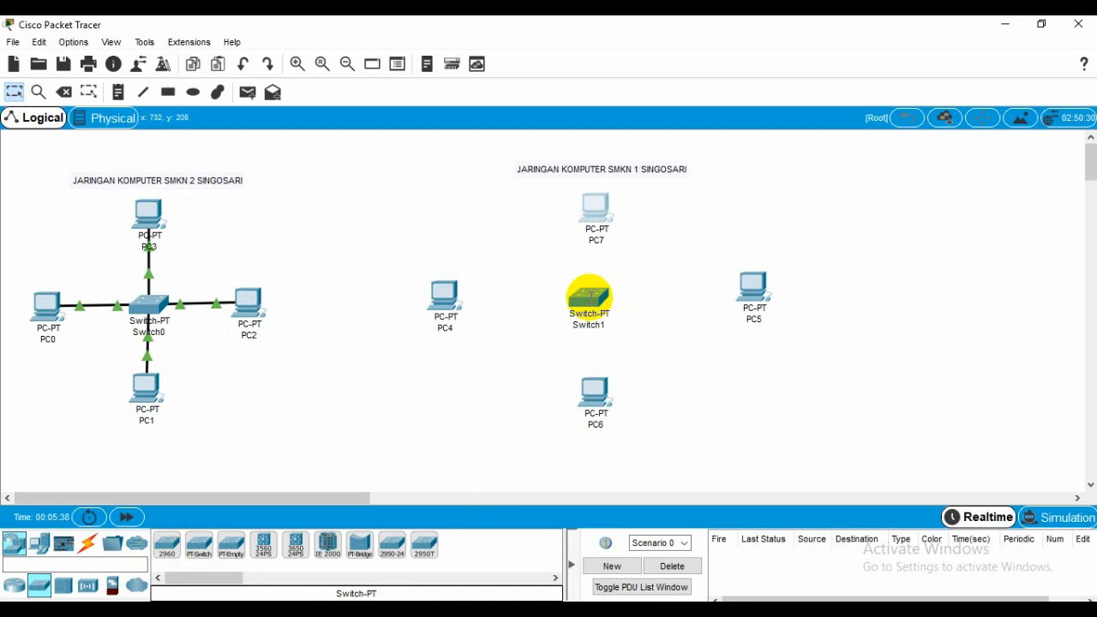
{"action": "left_click_drag", "start_coordinate": [444, 300], "coordinate": [470, 307]}
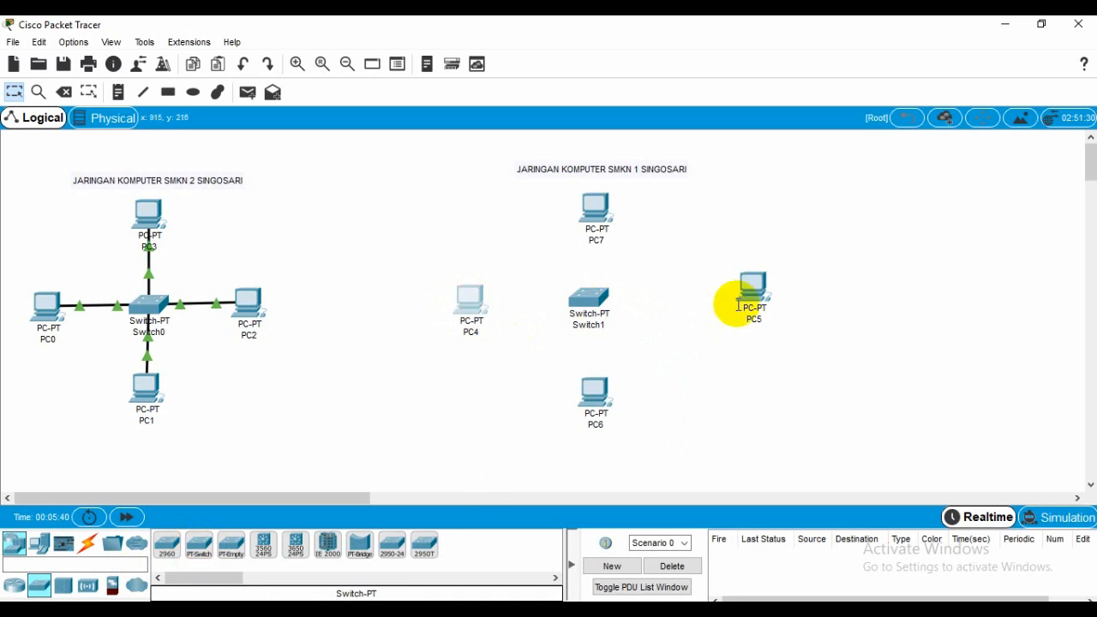
{"action": "left_click_drag", "start_coordinate": [743, 297], "coordinate": [711, 303]}
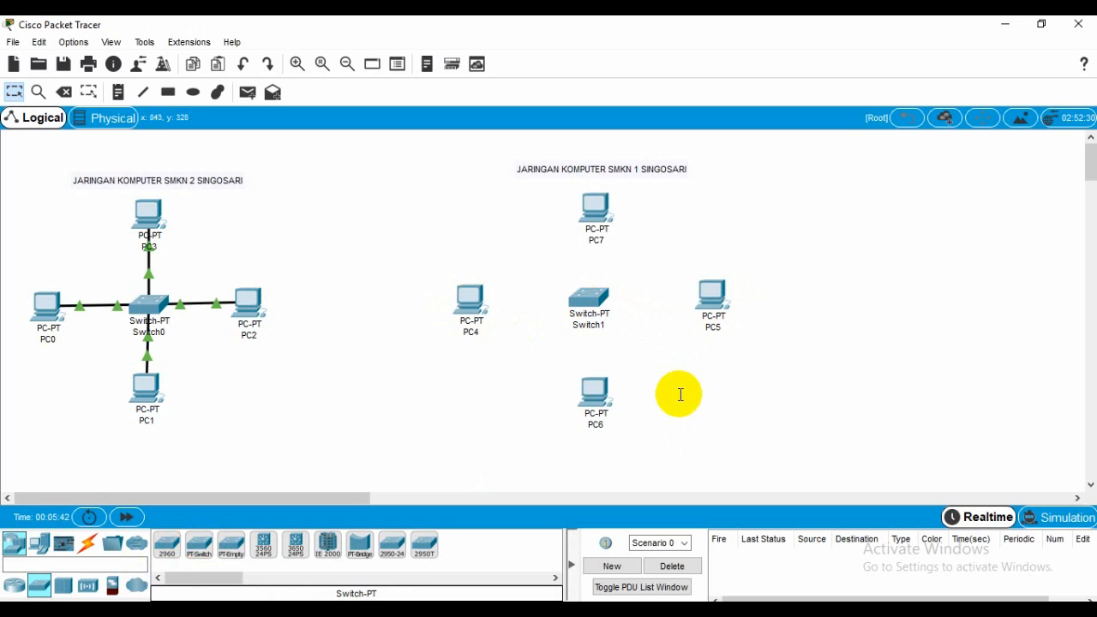
Connect PC7's FastEthernet0 to Switch1's FastEthernet0/1 with a Copper Straight-Through cable.
{"action": "left_click", "coordinate": [86, 549]}
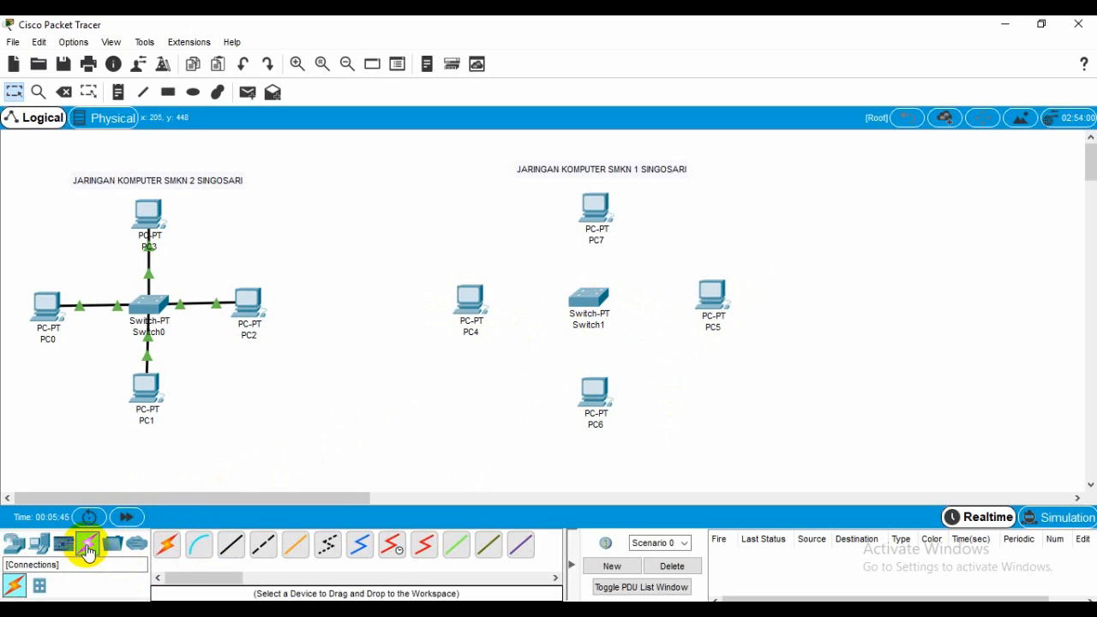
{"action": "left_click", "coordinate": [231, 548]}
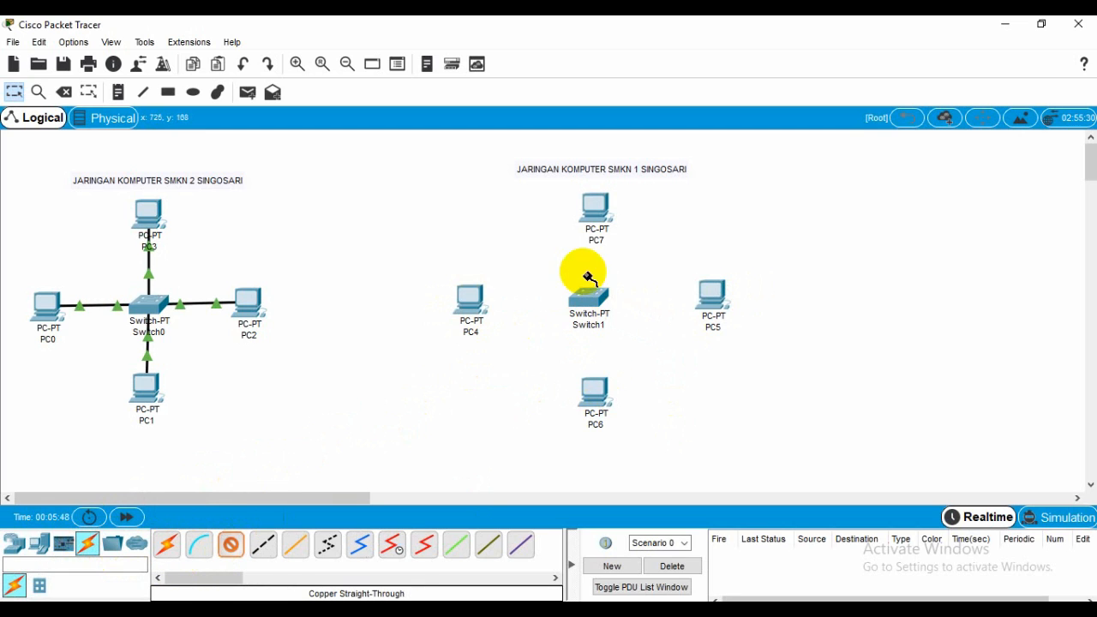
{"action": "left_click", "coordinate": [595, 228]}
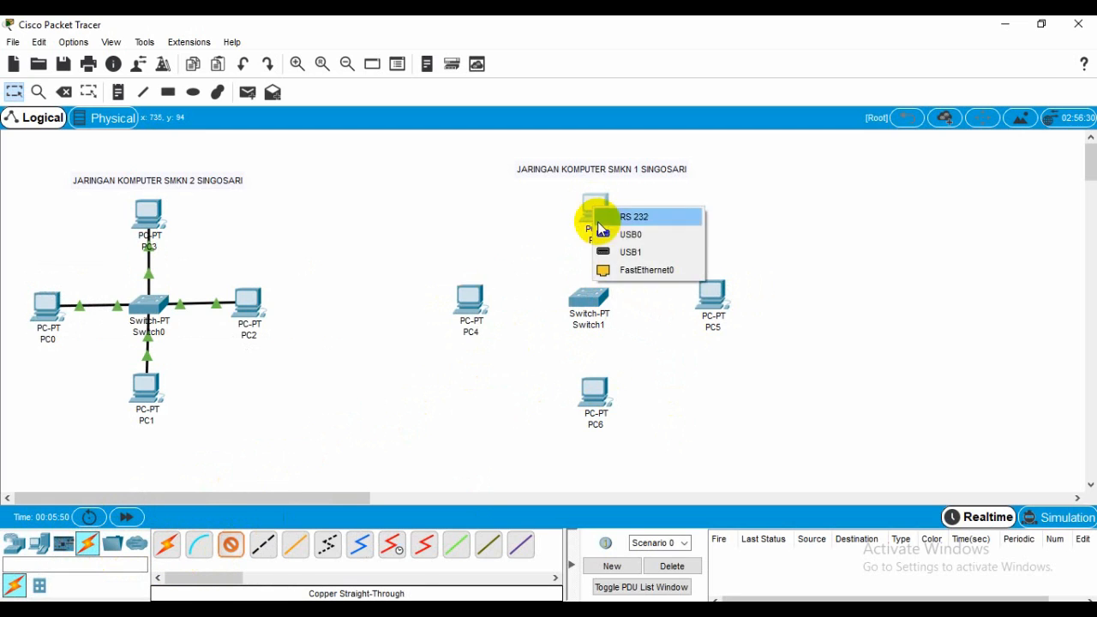
{"action": "left_click", "coordinate": [627, 269]}
{"action": "left_click", "coordinate": [600, 295]}
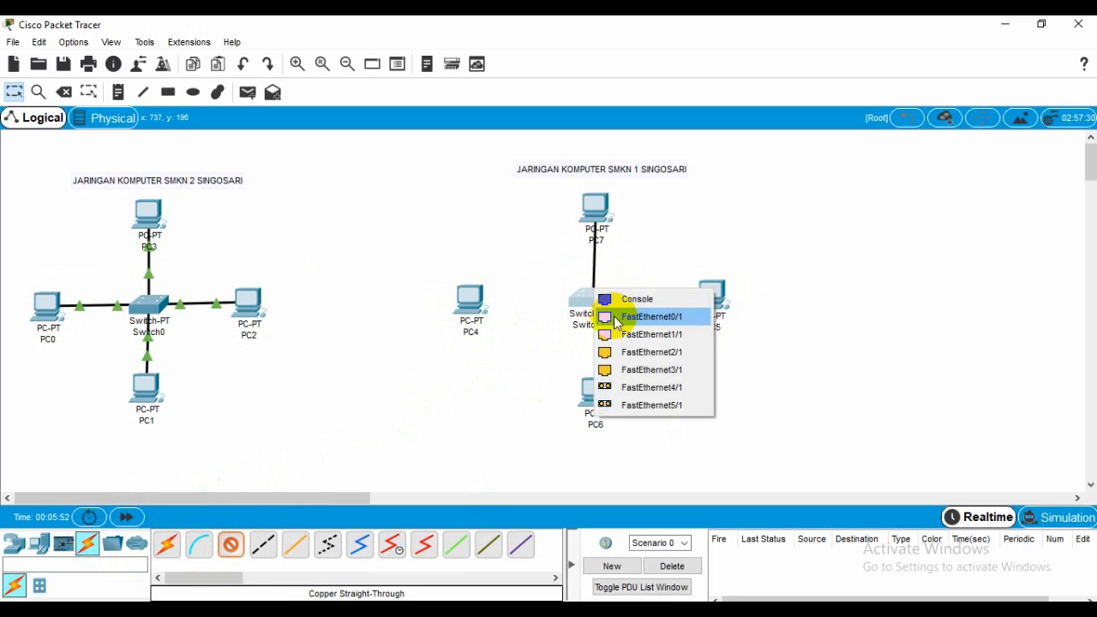
{"action": "left_click", "coordinate": [617, 320]}
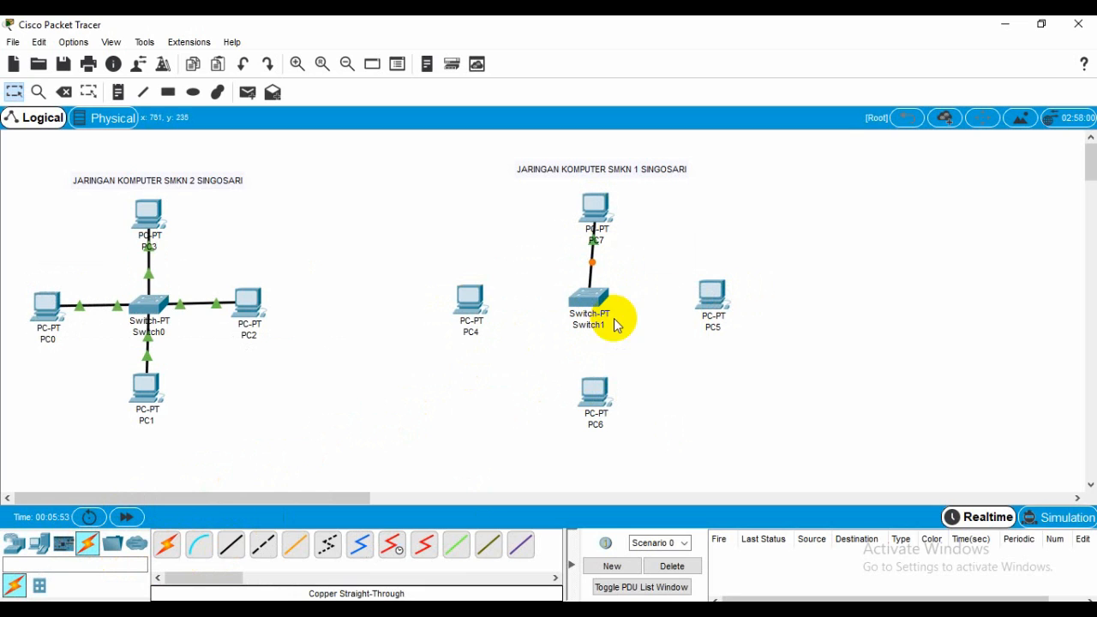
Connect PC4's FastEthernet0 to Switch1's FastEthernet1/1 with a Copper Straight-Through cable.
{"action": "left_click", "coordinate": [470, 296]}
{"action": "left_click", "coordinate": [500, 360]}
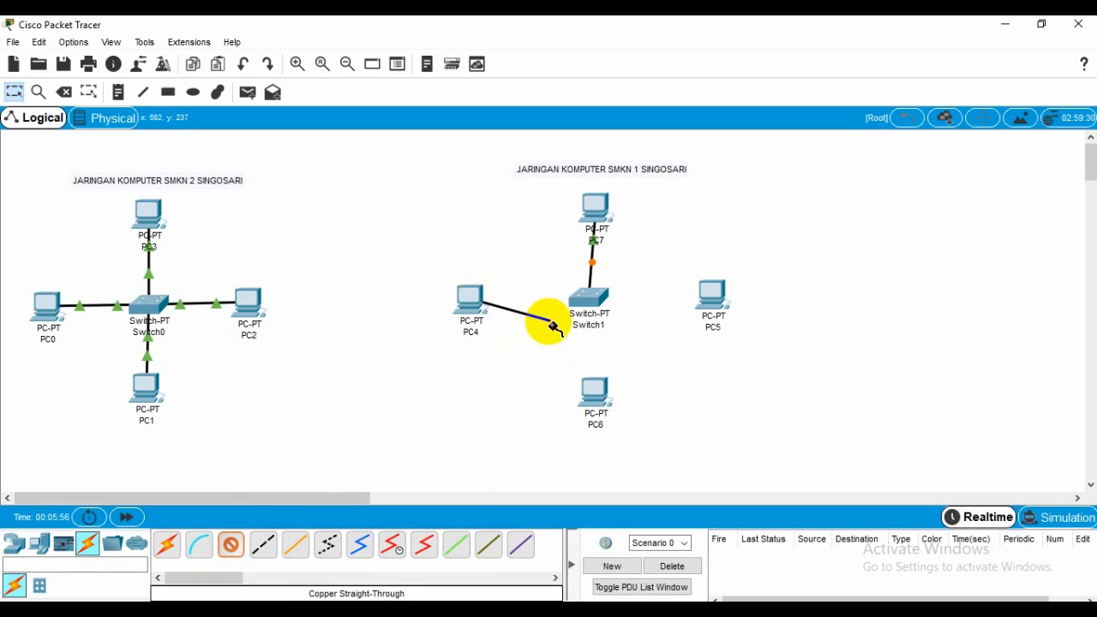
{"action": "left_click", "coordinate": [589, 297]}
{"action": "left_click", "coordinate": [612, 327]}
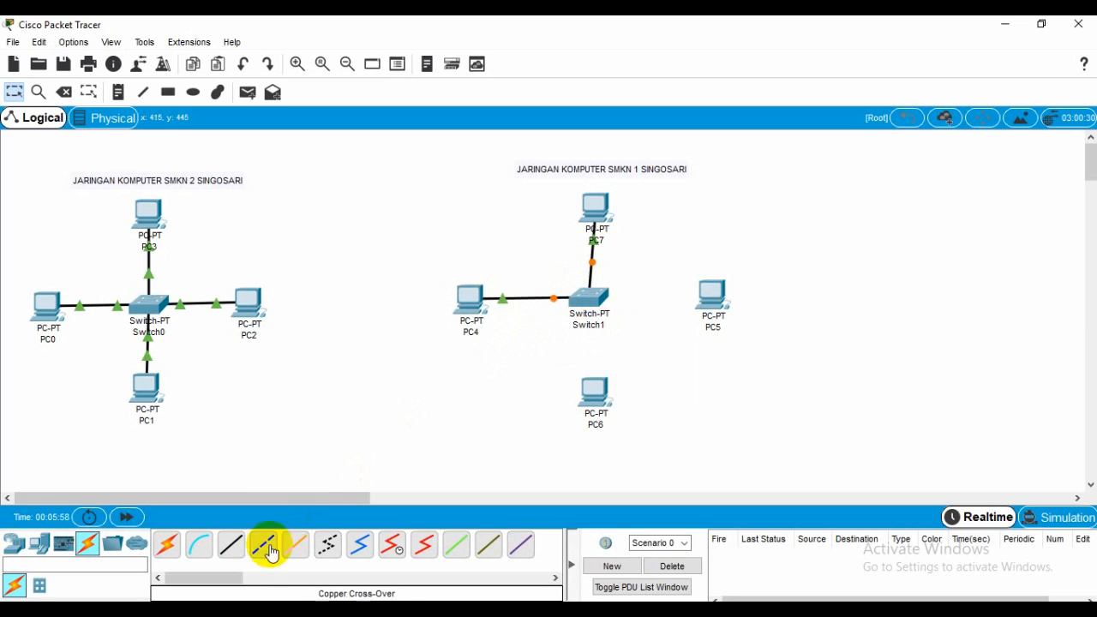
Connect PC6's FastEthernet0 to Switch1's FastEthernet2/1 with a Copper Straight-Through cable.
{"action": "left_click", "coordinate": [232, 544]}
{"action": "left_click", "coordinate": [597, 398]}
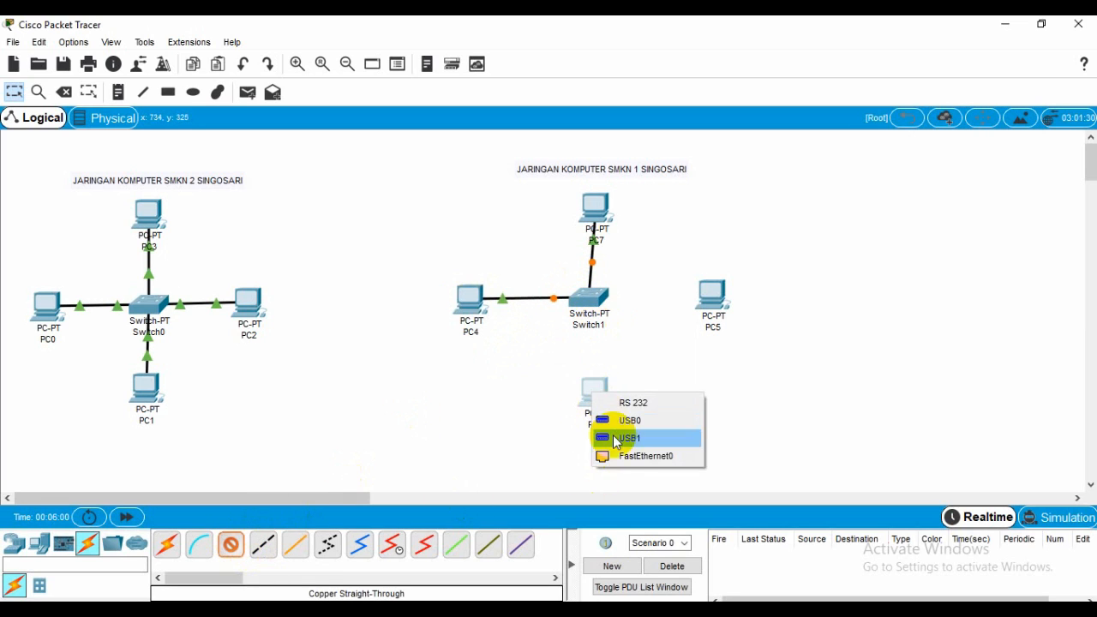
{"action": "left_click", "coordinate": [617, 455]}
{"action": "left_click", "coordinate": [595, 300]}
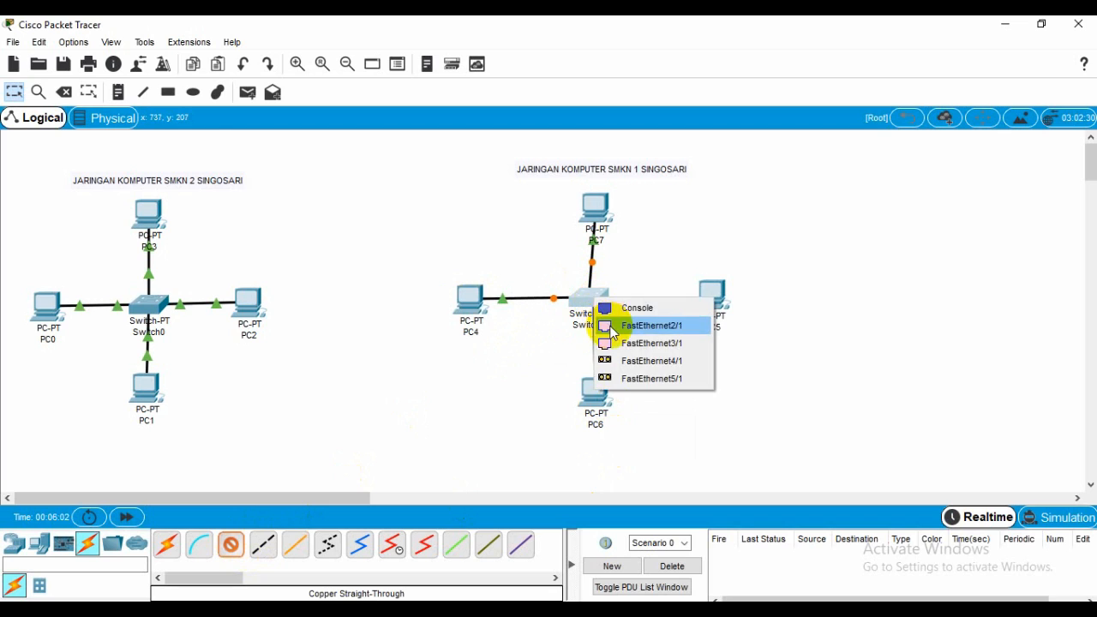
{"action": "left_click", "coordinate": [611, 326]}
Connect PC5's FastEthernet0 to Switch1's FastEthernet3/1 with a Copper Straight-Through cable.
{"action": "left_click", "coordinate": [233, 545]}
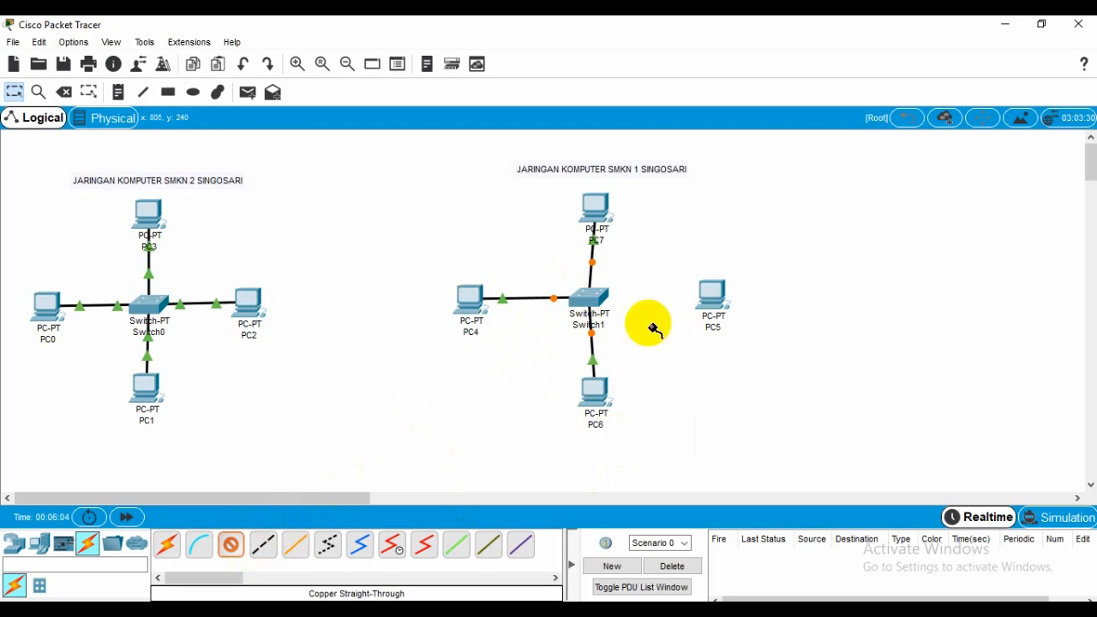
{"action": "left_click", "coordinate": [712, 298]}
{"action": "left_click", "coordinate": [754, 370]}
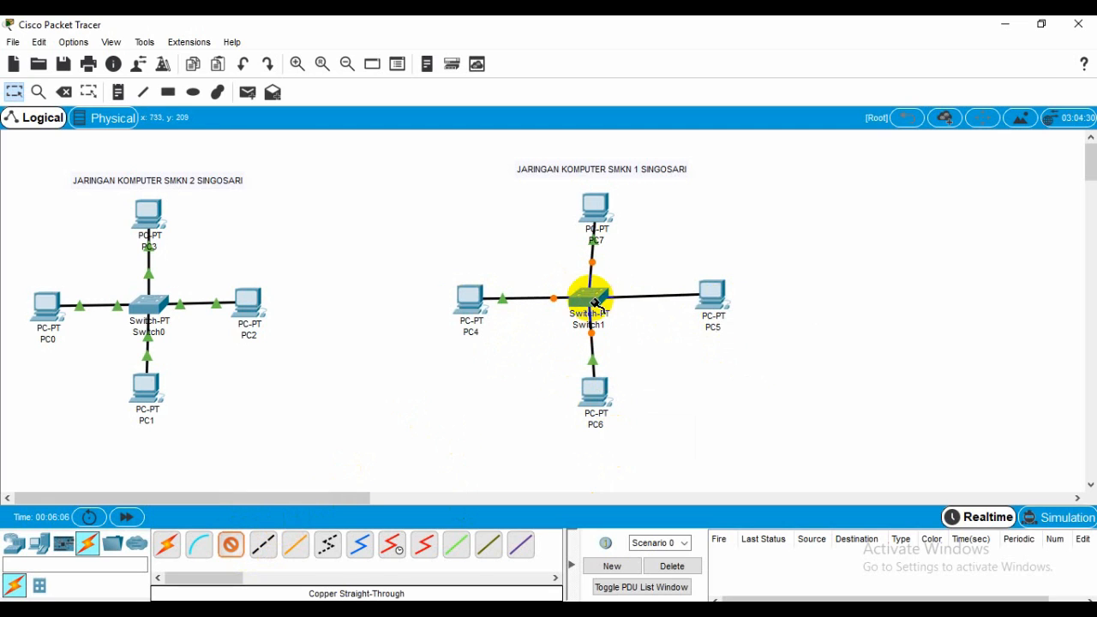
{"action": "left_click", "coordinate": [590, 298]}
{"action": "left_click", "coordinate": [653, 328]}
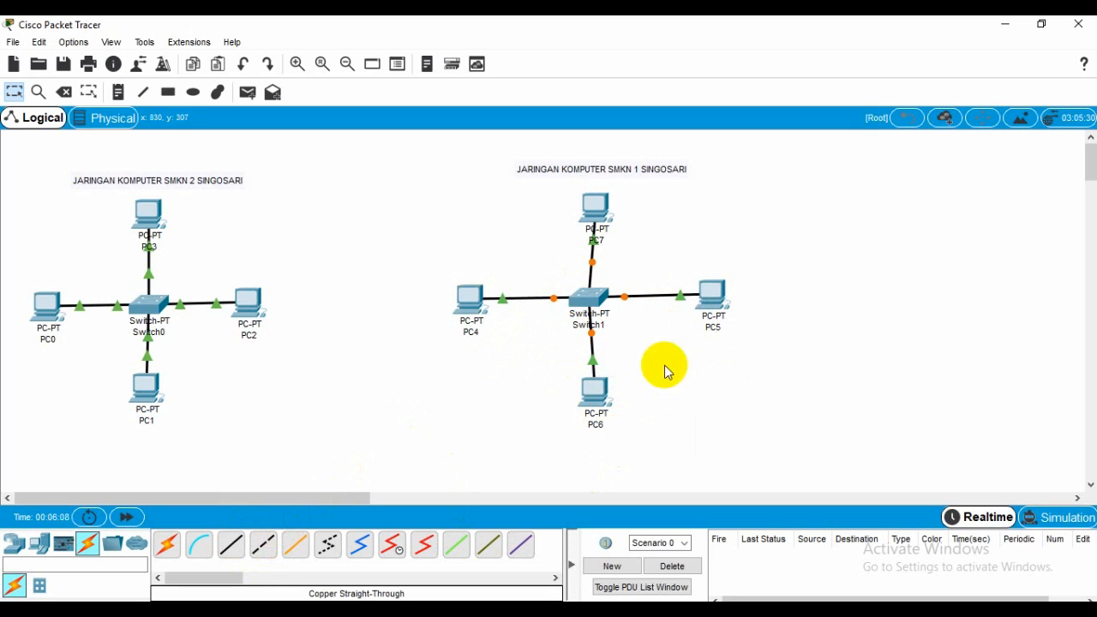
Align PC6 and PC7 vertically and PC4 and PC5 horizontally with Switch1 so the star's cables run straight.
{"action": "mouse_move", "coordinate": [596, 400]}
{"action": "left_mouse_down"}
{"action": "mouse_move", "coordinate": [581, 396]}
{"action": "mouse_move", "coordinate": [590, 401]}
{"action": "left_mouse_up"}
{"action": "left_click", "coordinate": [589, 316]}
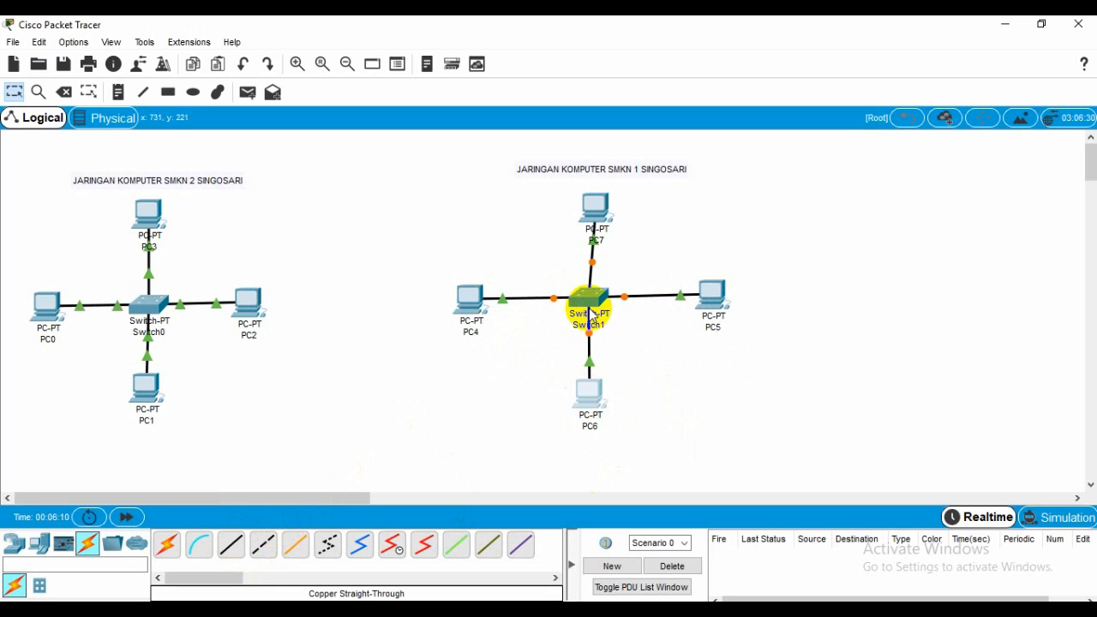
{"action": "left_click_drag", "start_coordinate": [590, 300], "coordinate": [590, 306]}
{"action": "left_click_drag", "start_coordinate": [598, 213], "coordinate": [589, 214]}
{"action": "left_click_drag", "start_coordinate": [593, 306], "coordinate": [594, 299]}
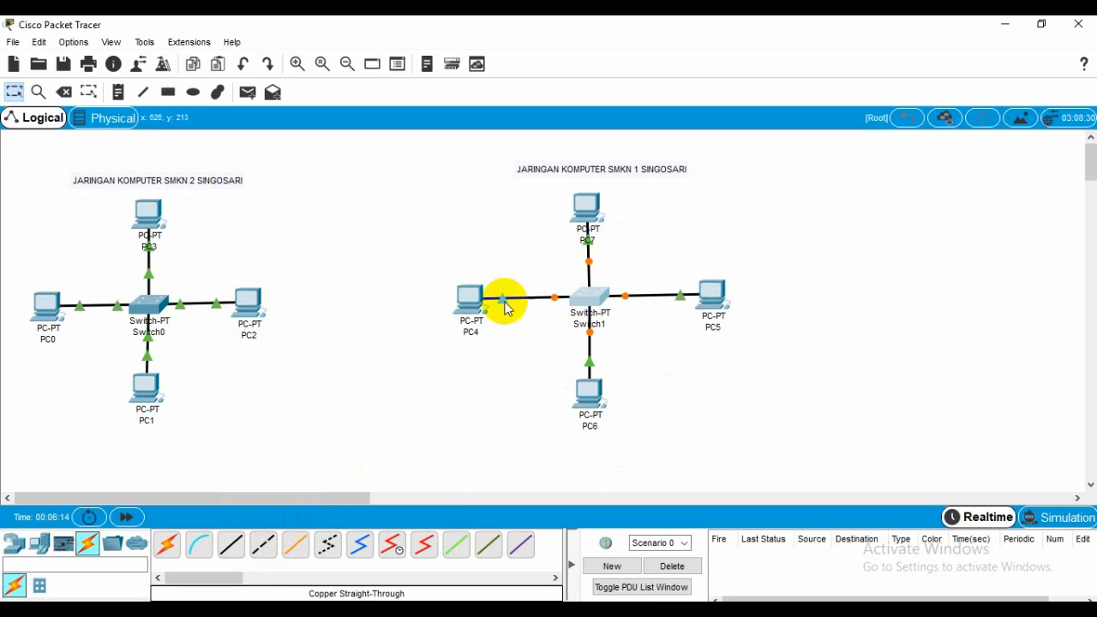
{"action": "left_click", "coordinate": [477, 303]}
{"action": "left_click_drag", "start_coordinate": [479, 304], "coordinate": [486, 306]}
{"action": "left_click_drag", "start_coordinate": [712, 304], "coordinate": [702, 306]}
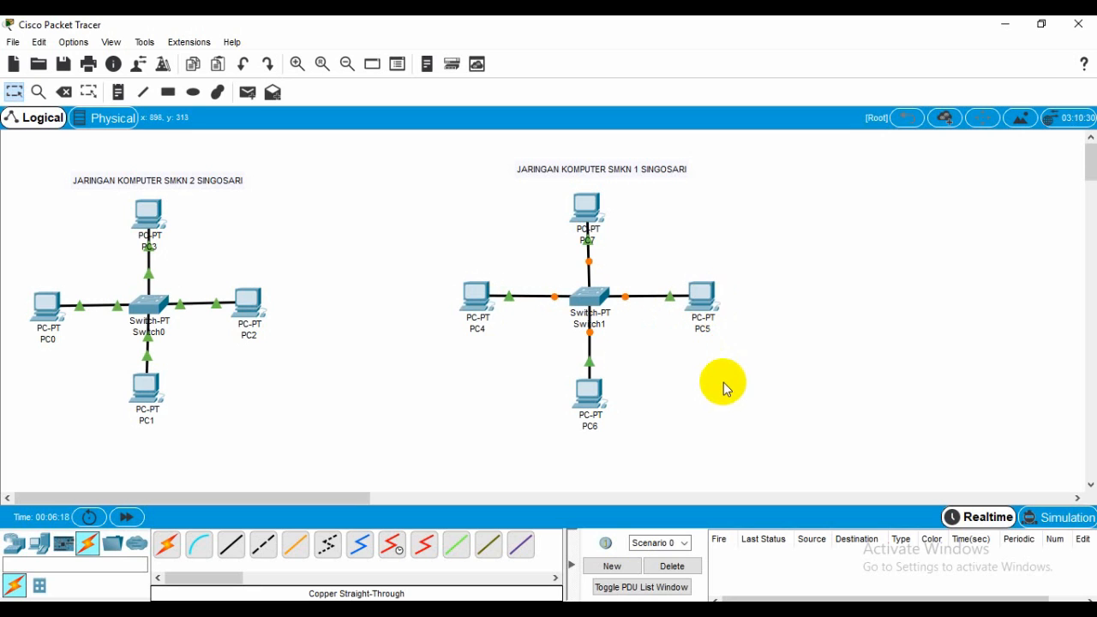
Give PC6 the static IP address 192.168.1.1 with subnet mask 255.255.255.0.
{"action": "left_click", "coordinate": [598, 403]}
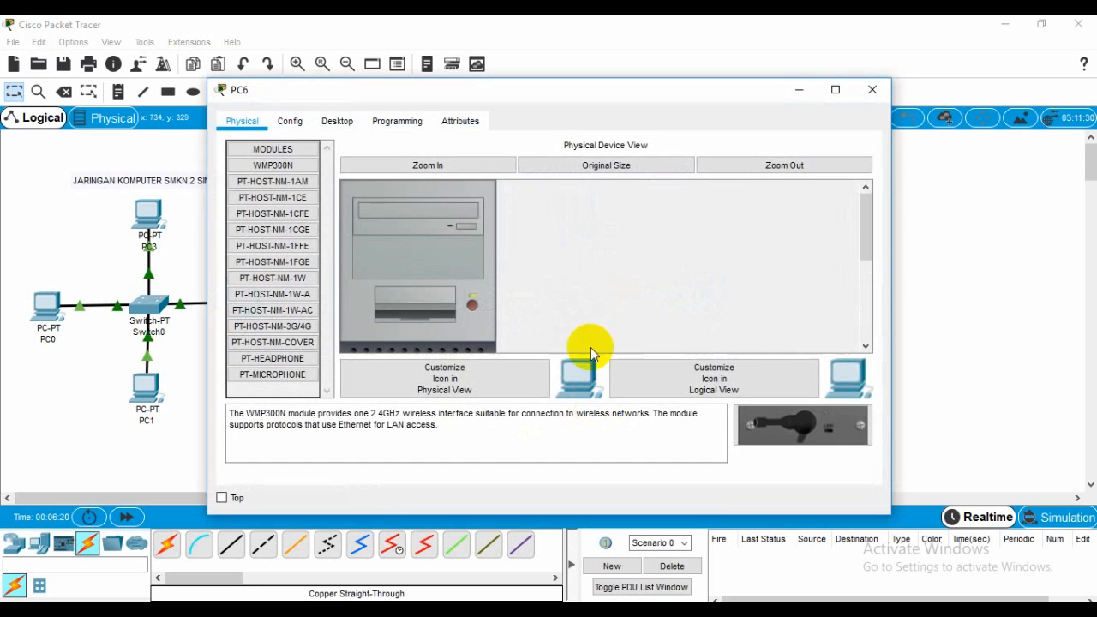
{"action": "left_click", "coordinate": [330, 121]}
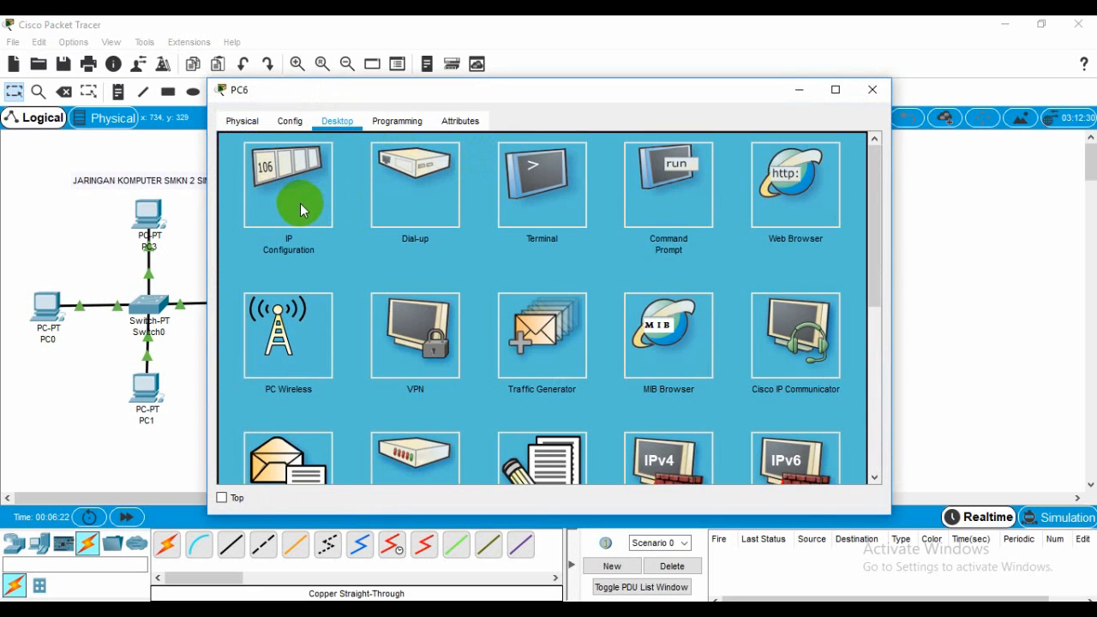
{"action": "left_click", "coordinate": [300, 203]}
{"action": "left_click", "coordinate": [497, 166]}
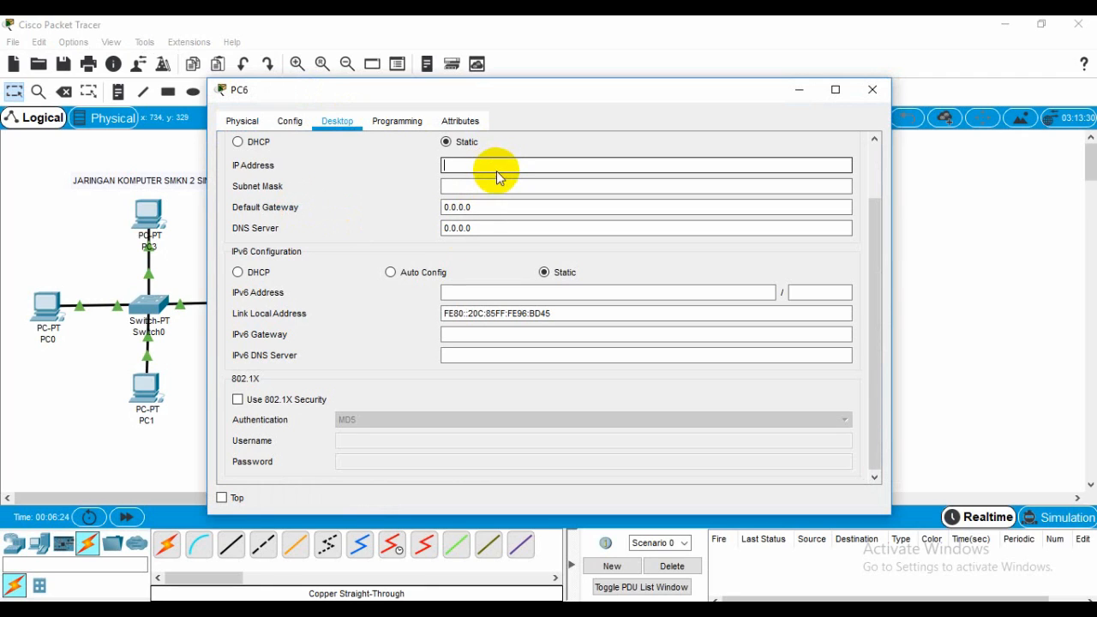
{"action": "type", "text": "1"}
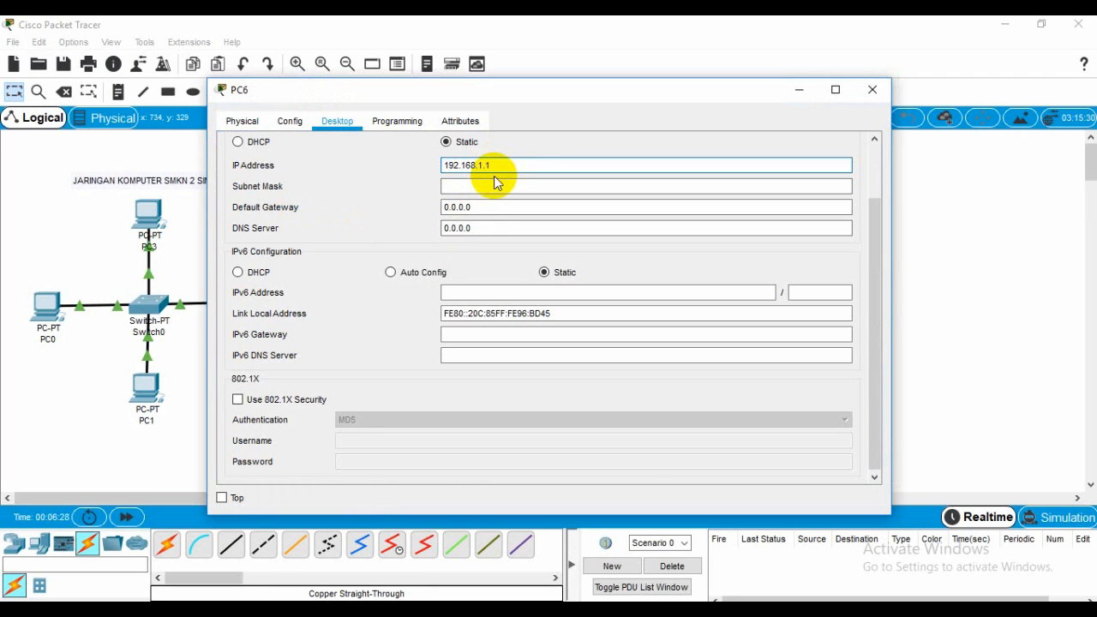
{"action": "type", "text": "92.168.1.1"}
{"action": "left_click", "coordinate": [497, 185]}
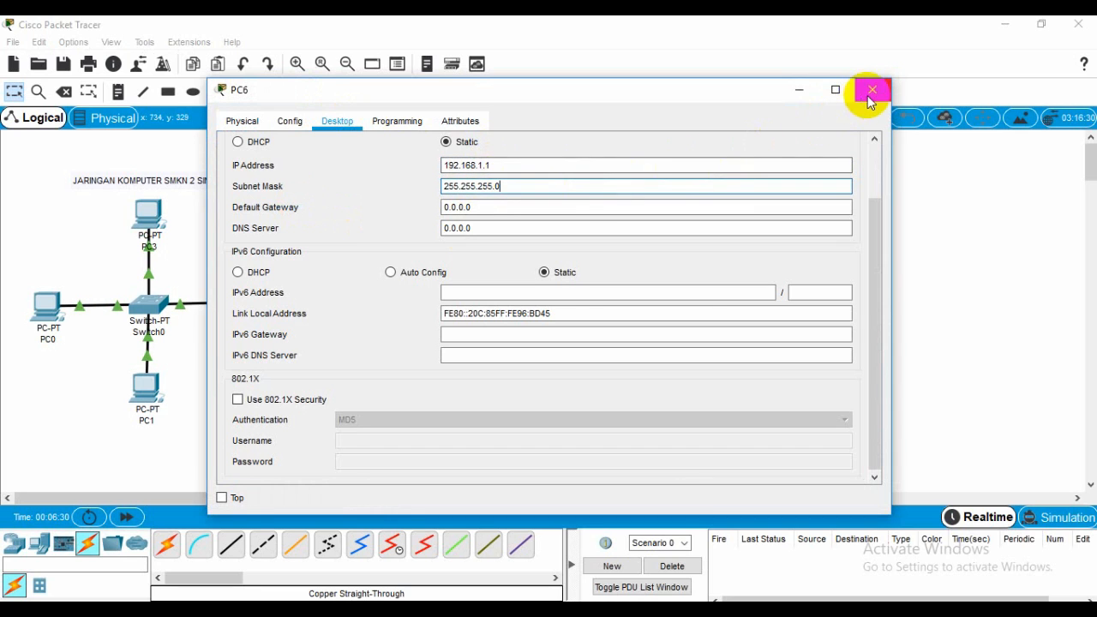
{"action": "left_click", "coordinate": [871, 91]}
Give PC5 the static IP address 192.168.1.2 with subnet mask 255.255.255.0.
{"action": "left_click", "coordinate": [711, 302]}
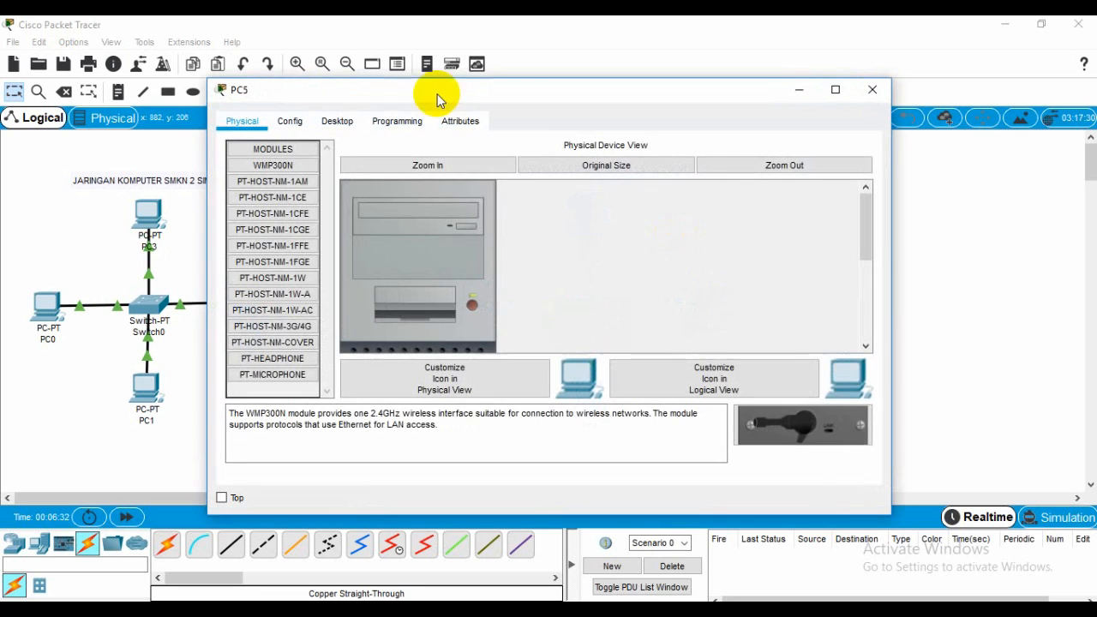
{"action": "left_click", "coordinate": [337, 120]}
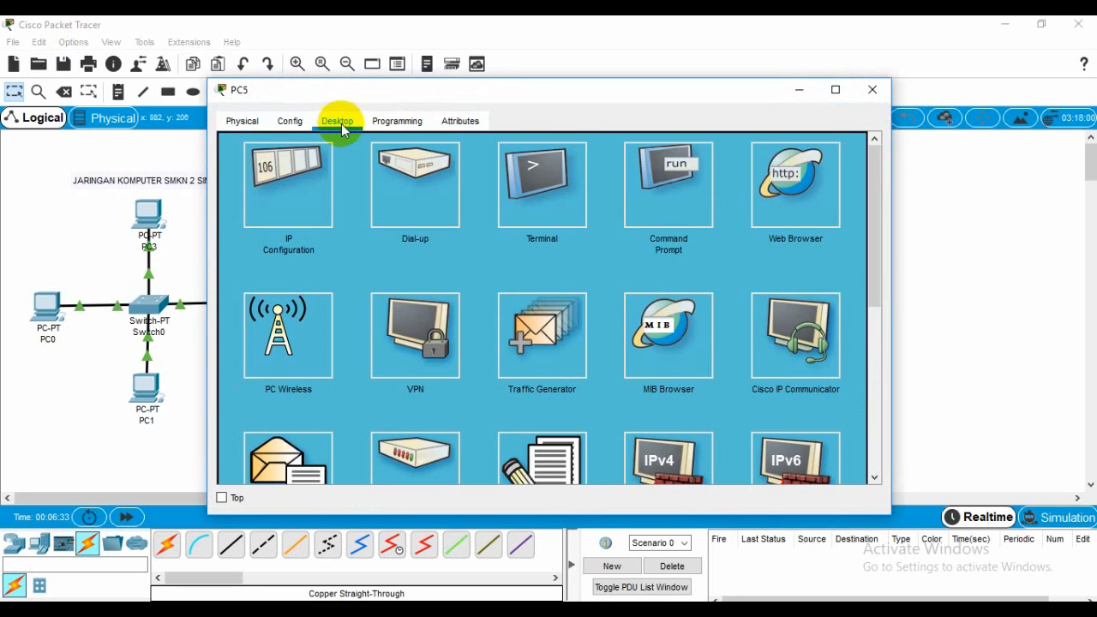
{"action": "left_click", "coordinate": [292, 196]}
{"action": "left_click", "coordinate": [489, 162]}
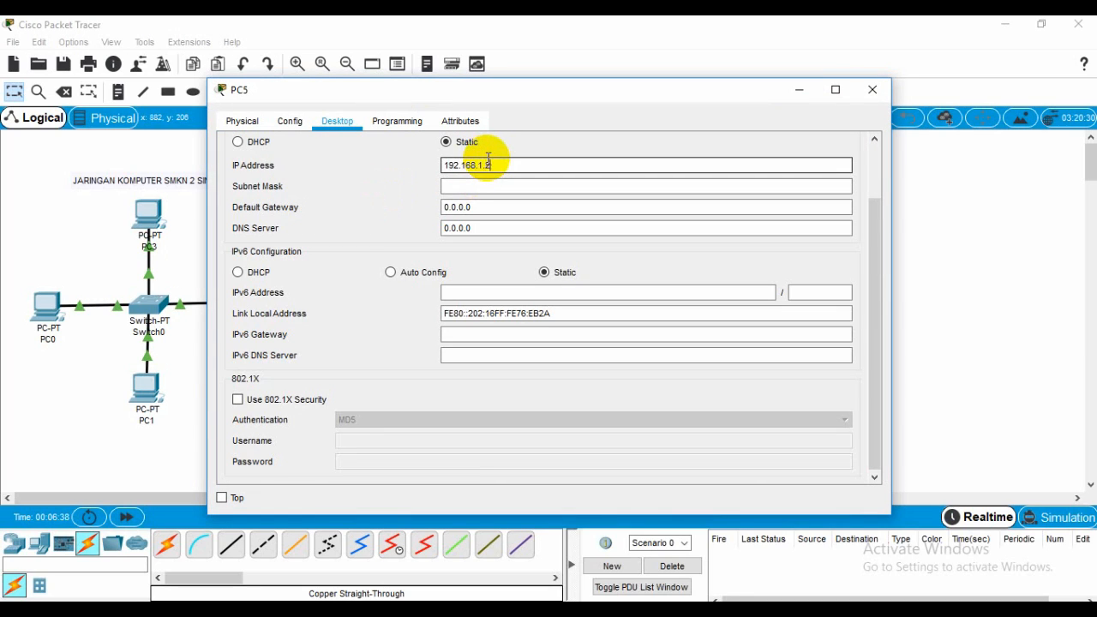
{"action": "left_click", "coordinate": [496, 185]}
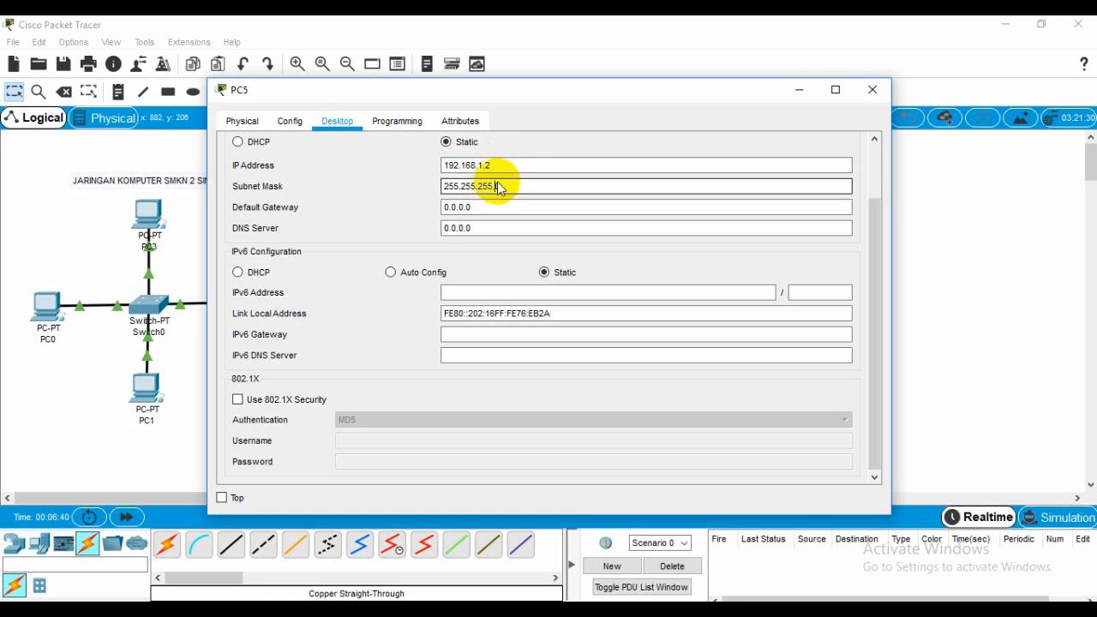
{"action": "left_click", "coordinate": [873, 90]}
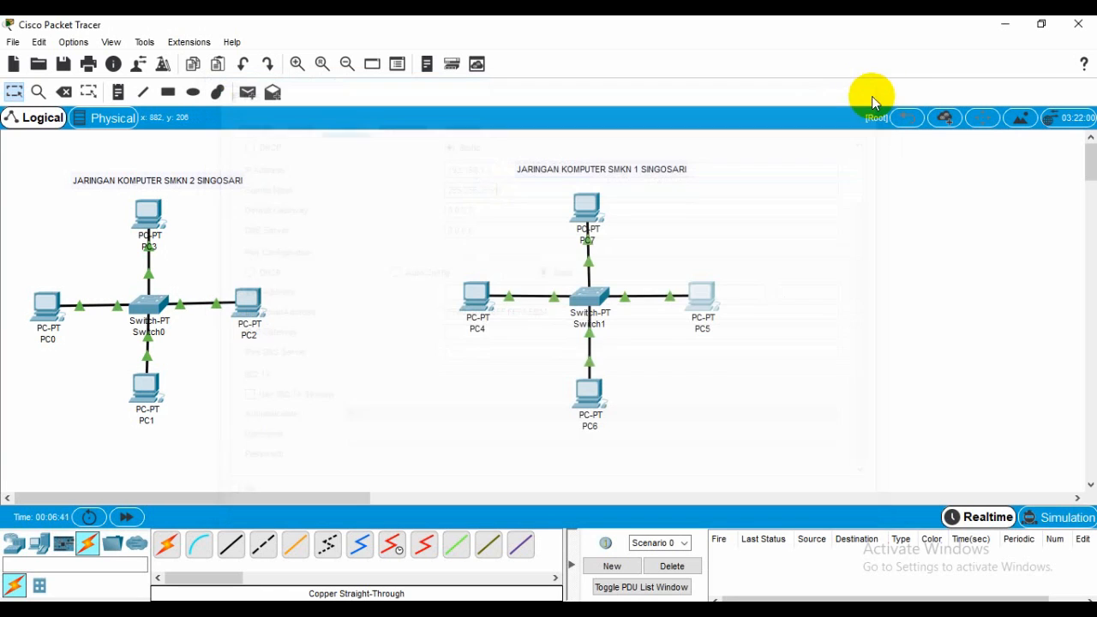
Give PC7 the static IP address 192.168.1.3 with subnet mask 255.255.255.0.
{"action": "left_click", "coordinate": [588, 209]}
{"action": "left_click", "coordinate": [336, 122]}
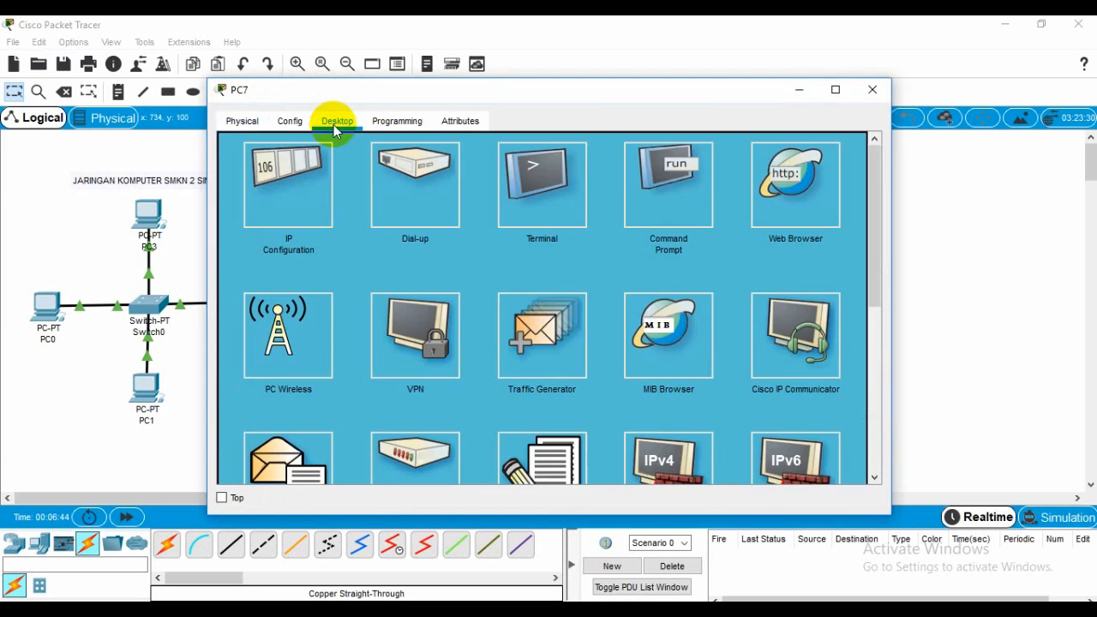
{"action": "left_click", "coordinate": [308, 199]}
{"action": "left_click", "coordinate": [482, 164]}
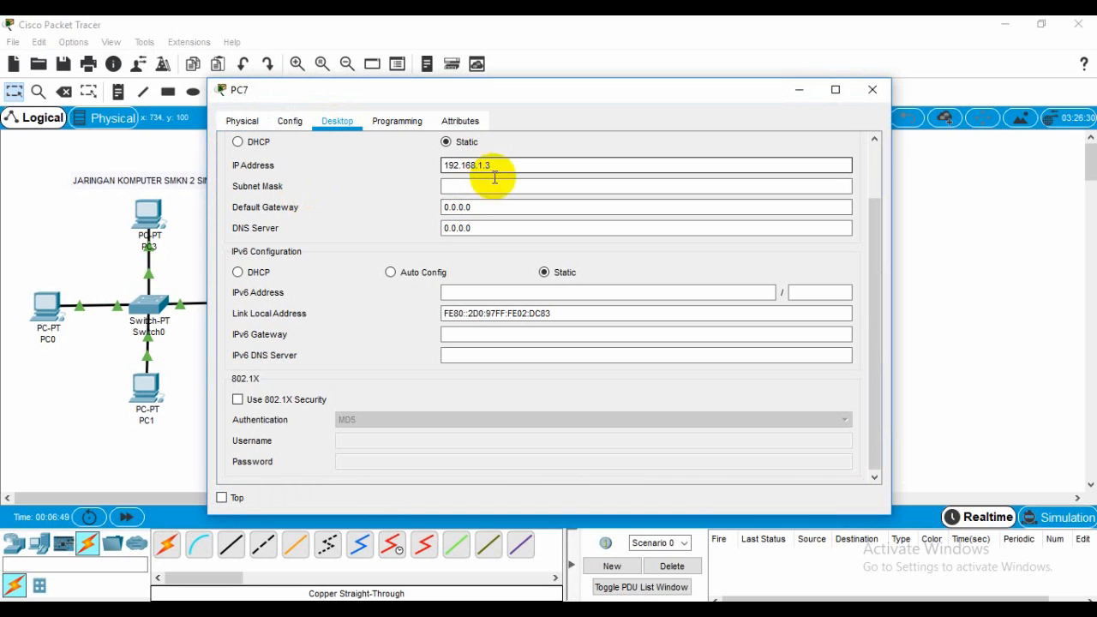
{"action": "type", "text": "192.168.1.3"}
{"action": "left_click", "coordinate": [519, 185]}
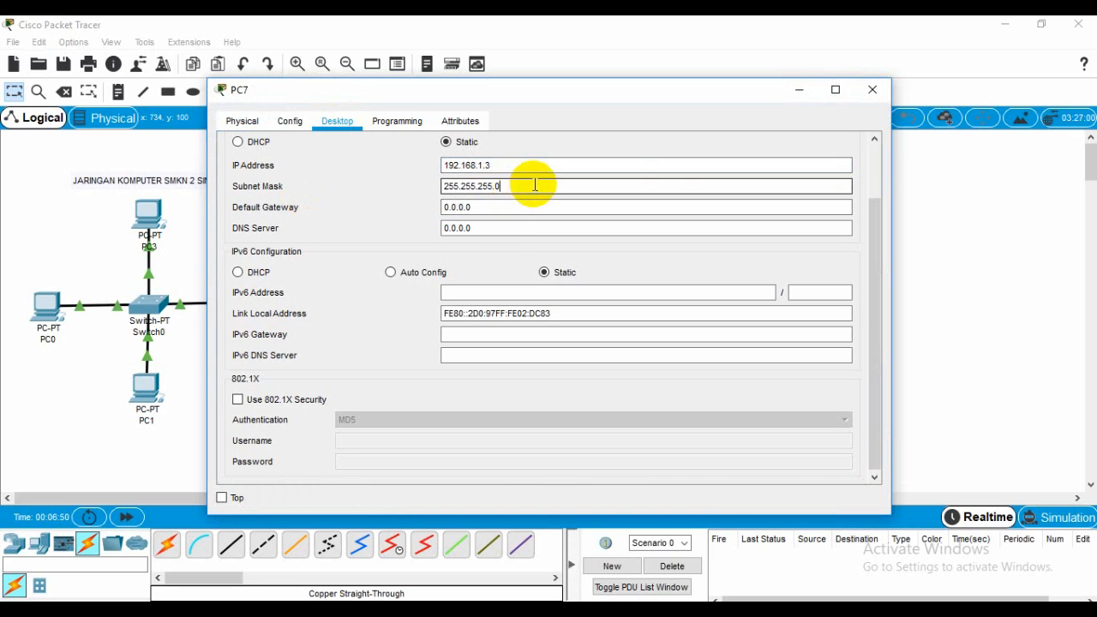
{"action": "left_click", "coordinate": [871, 91]}
Give PC4 the static IP address 192.168.1.4 and fill in its default subnet mask.
{"action": "left_click", "coordinate": [476, 297]}
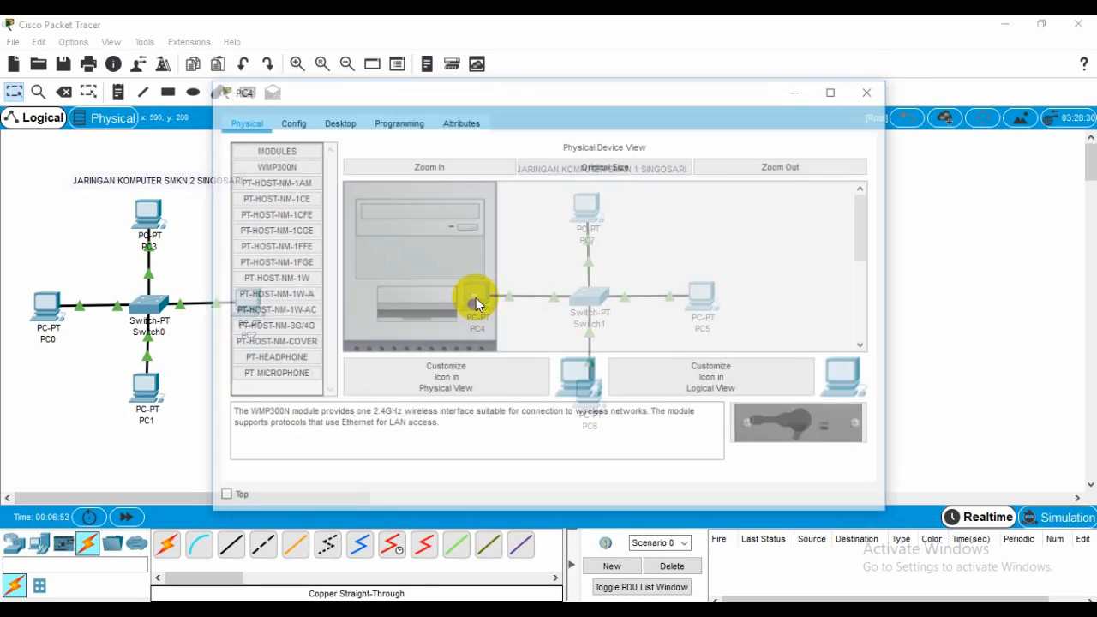
{"action": "left_click", "coordinate": [343, 123]}
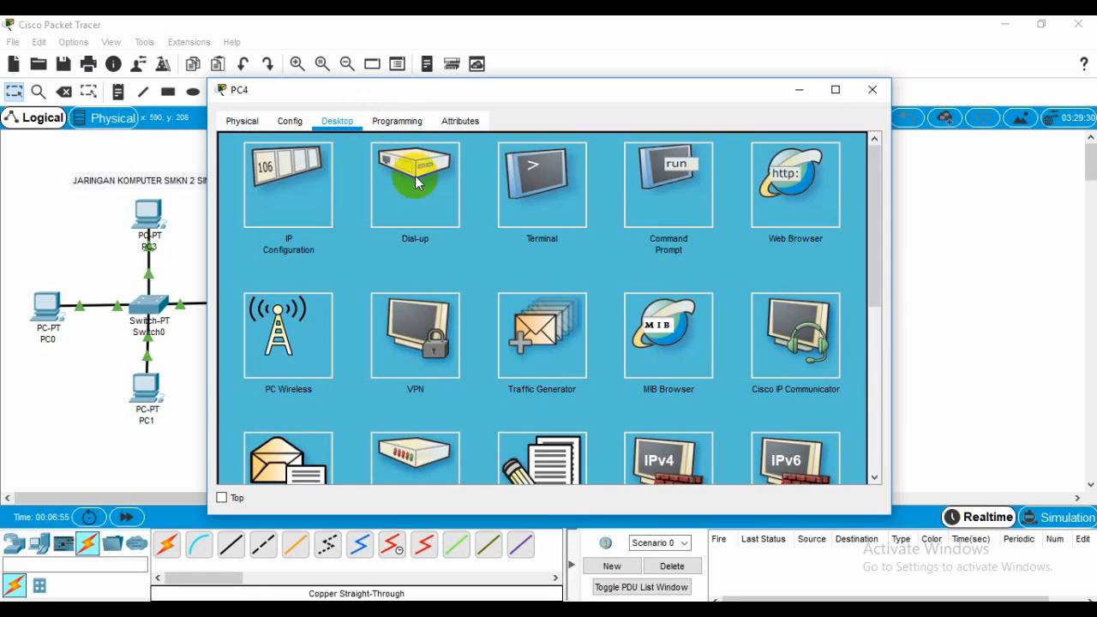
{"action": "left_click", "coordinate": [304, 185]}
{"action": "left_click", "coordinate": [492, 165]}
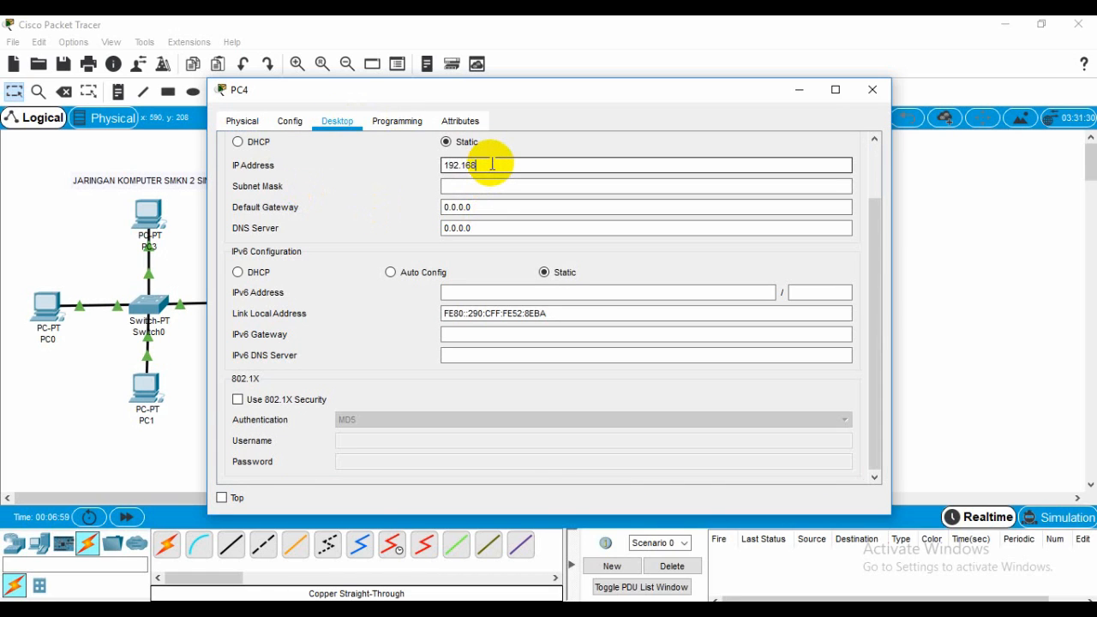
{"action": "type", "text": "192.168.1.4"}
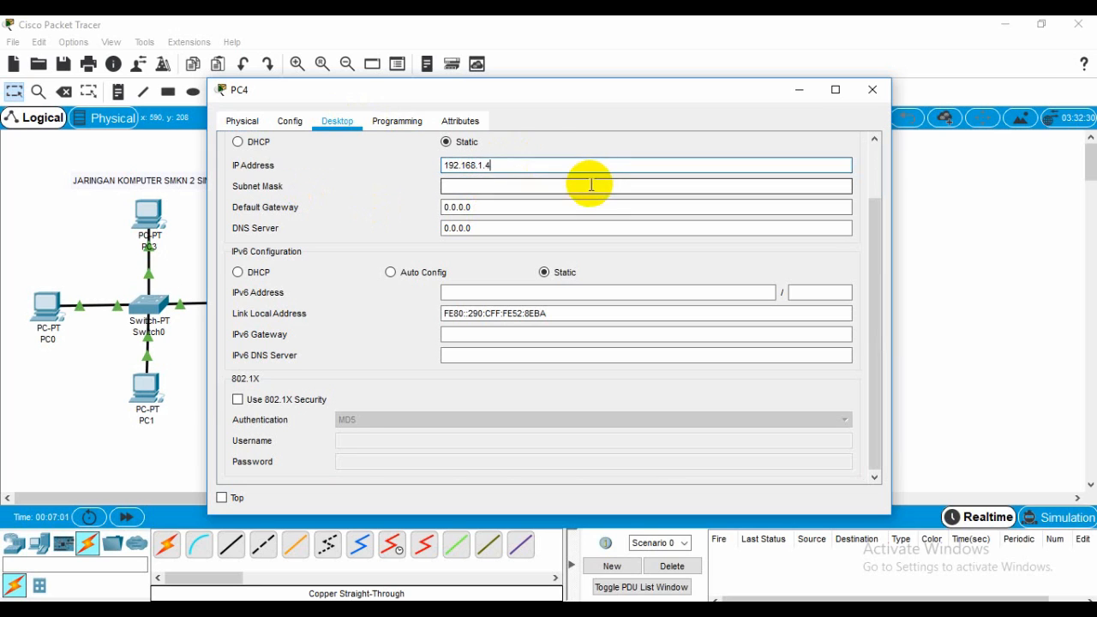
{"action": "left_click", "coordinate": [588, 185]}
{"action": "left_click", "coordinate": [872, 90]}
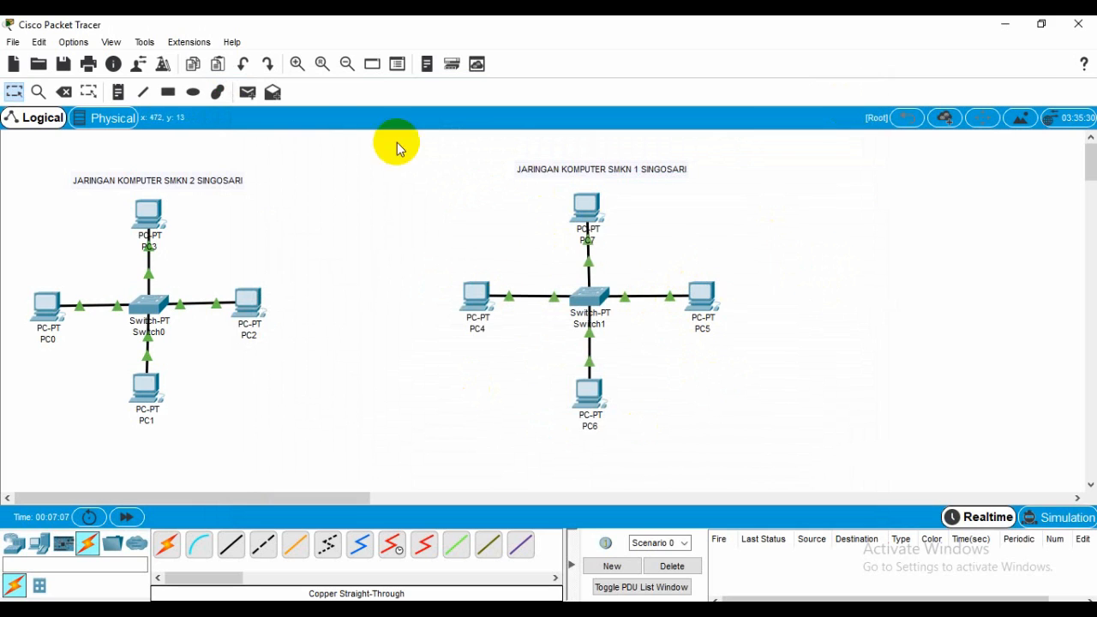
Test connectivity with simple PDUs from PC4 to PC5 and from PC7 to PC6, and delete the scenario's PDUs.
{"action": "left_click", "coordinate": [248, 92]}
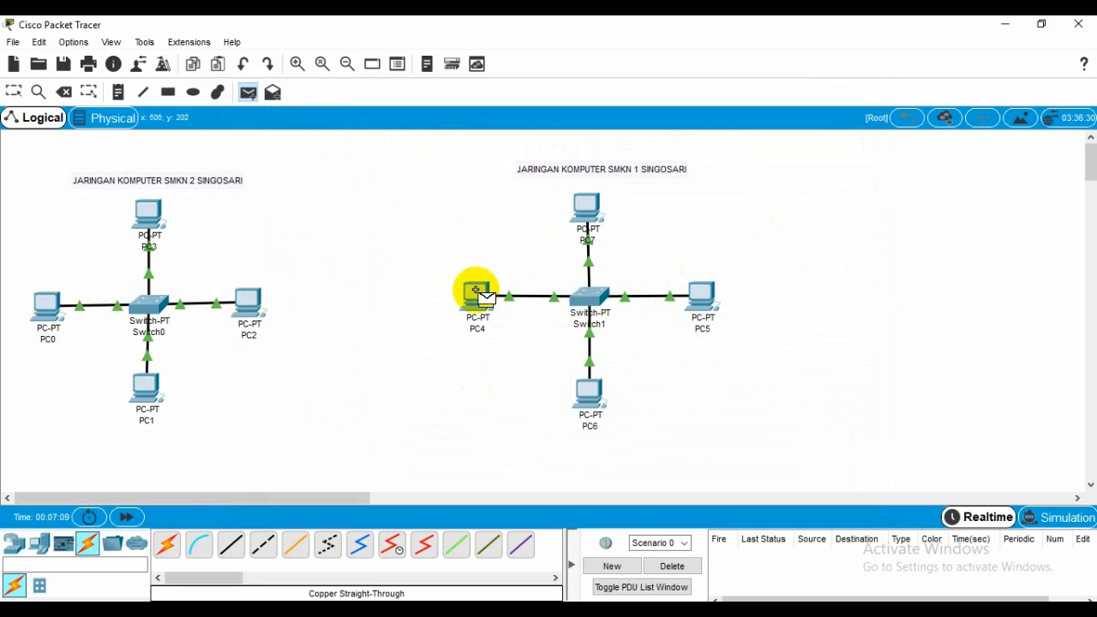
{"action": "left_click", "coordinate": [699, 297]}
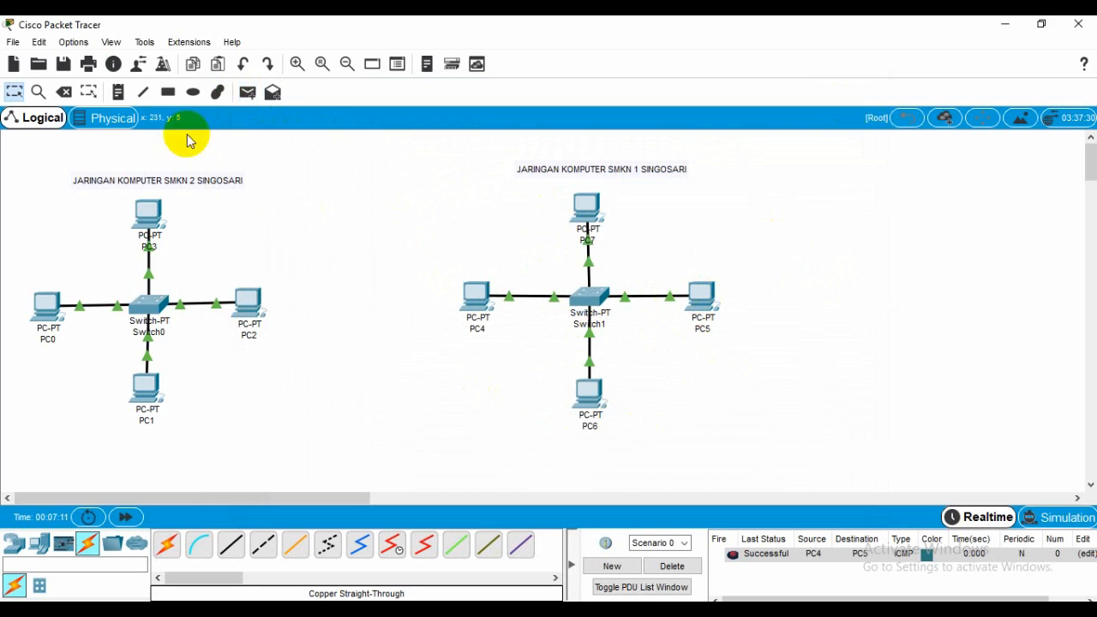
{"action": "left_click", "coordinate": [248, 91]}
{"action": "left_click", "coordinate": [576, 209]}
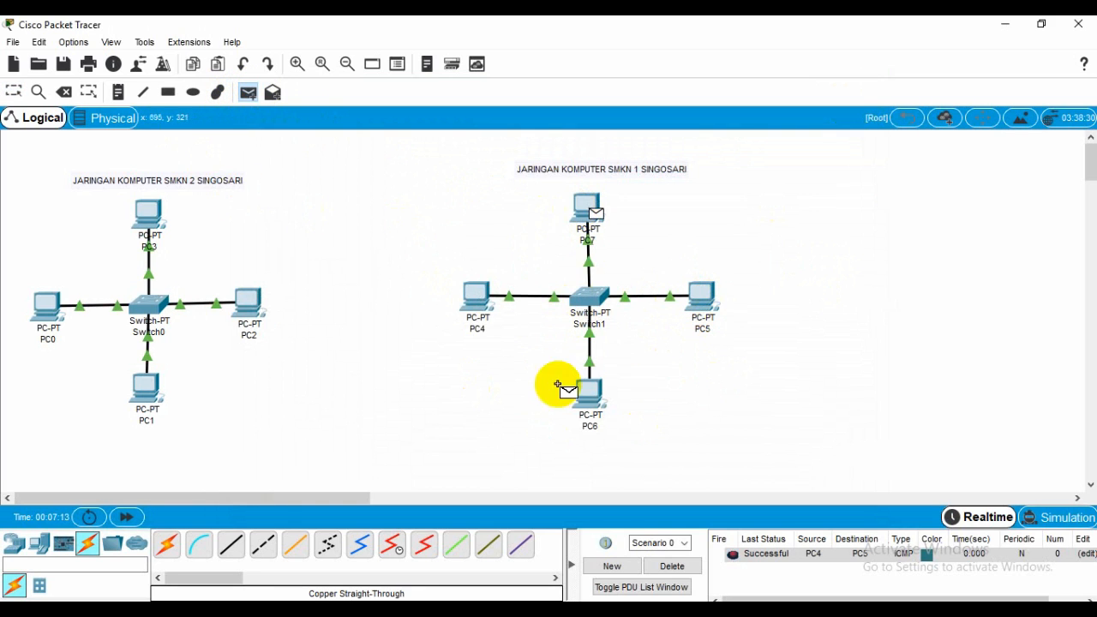
{"action": "left_click", "coordinate": [586, 392]}
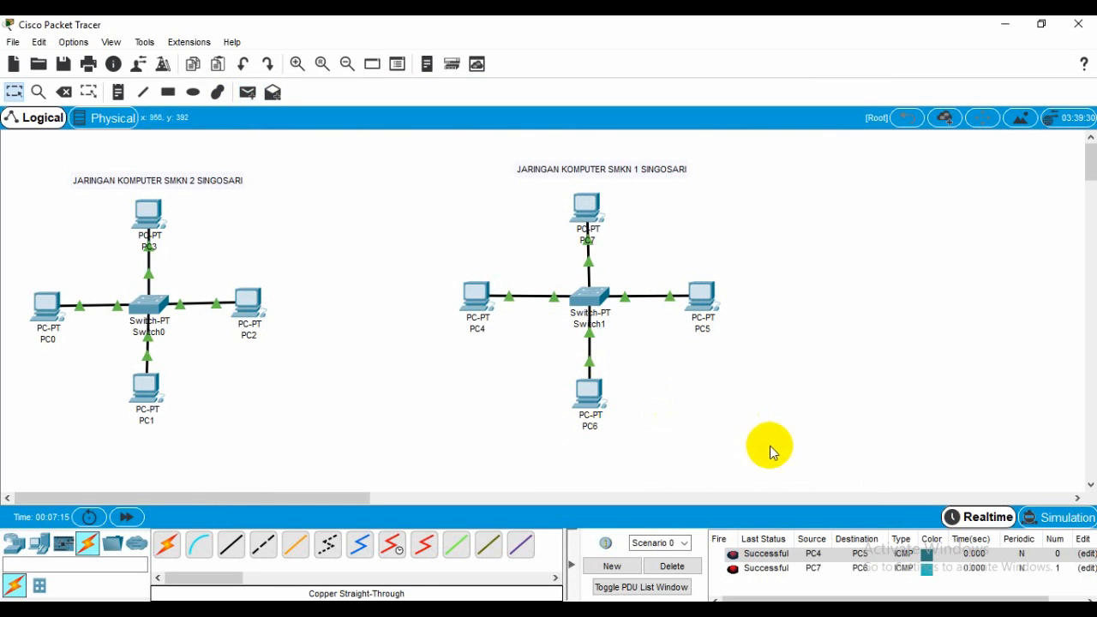
{"action": "left_click", "coordinate": [673, 567]}
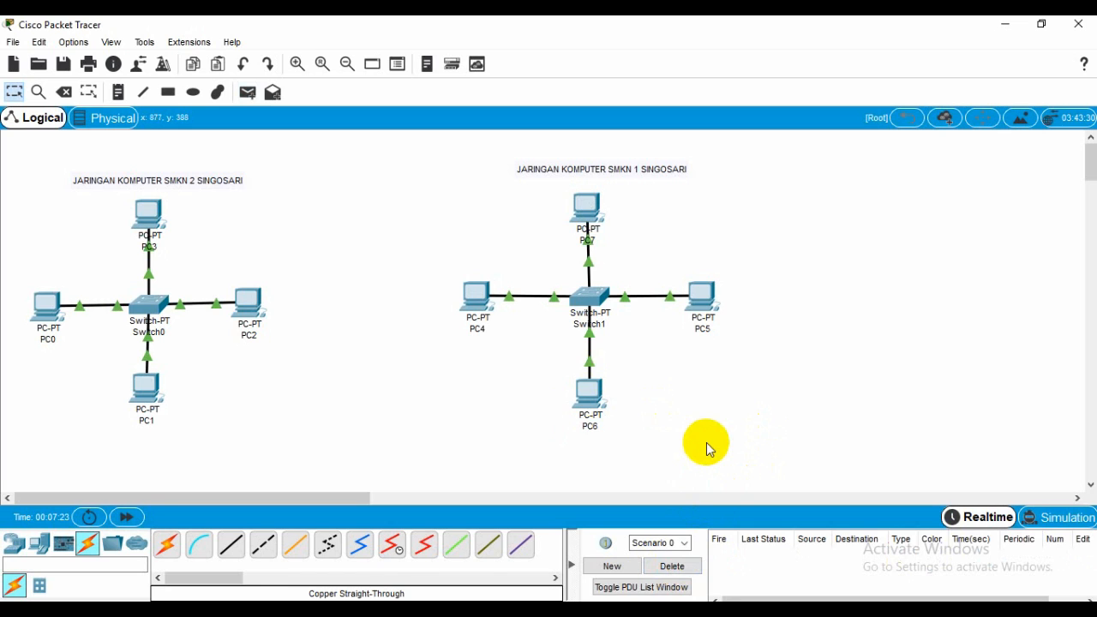
Move the whole SMKN 1 SINGOSARI network with its title close beside the SMKN 2 SINGOSARI network.
{"action": "left_click_drag", "start_coordinate": [421, 153], "coordinate": [738, 415]}
{"action": "left_click_drag", "start_coordinate": [578, 299], "coordinate": [387, 301]}
{"action": "left_click", "coordinate": [326, 247]}
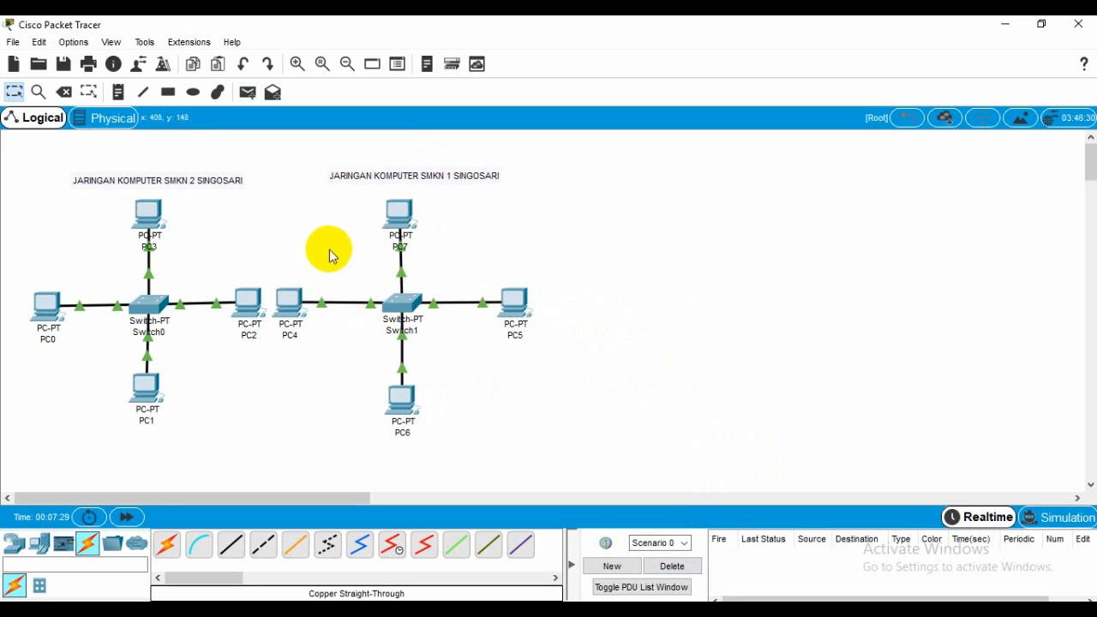
Compact the SMKN 2 star by moving PC2, PC3, PC0 and PC1 closer to Switch0.
{"action": "left_click_drag", "start_coordinate": [245, 312], "coordinate": [217, 312]}
{"action": "left_click_drag", "start_coordinate": [147, 215], "coordinate": [149, 249]}
{"action": "left_click", "coordinate": [99, 268]}
{"action": "left_click_drag", "start_coordinate": [70, 311], "coordinate": [97, 311]}
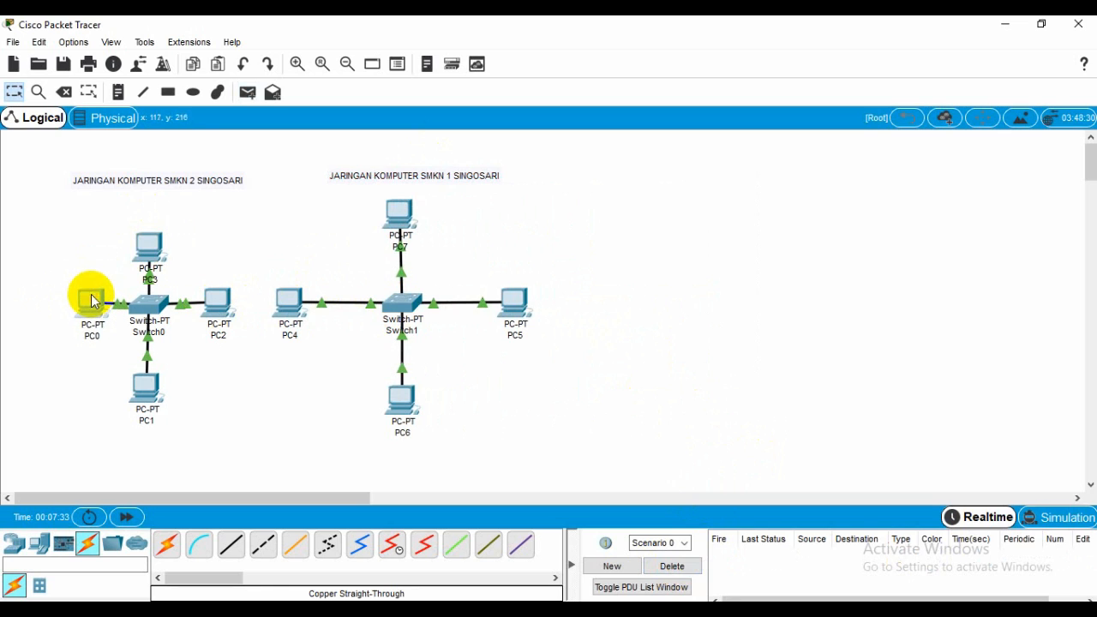
{"action": "left_click_drag", "start_coordinate": [140, 394], "coordinate": [146, 366]}
Shift the compact SMKN 2 star and its title toward the workspace's upper-left corner.
{"action": "left_click_drag", "start_coordinate": [61, 208], "coordinate": [233, 397]}
{"action": "left_click_drag", "start_coordinate": [224, 313], "coordinate": [210, 309]}
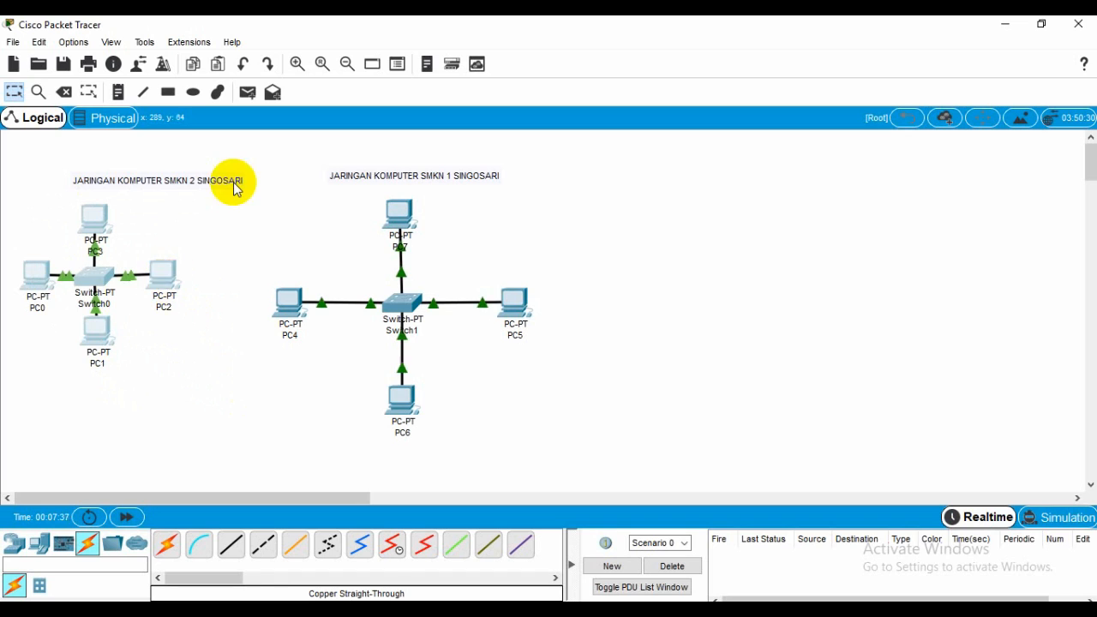
{"action": "left_click_drag", "start_coordinate": [230, 179], "coordinate": [181, 168]}
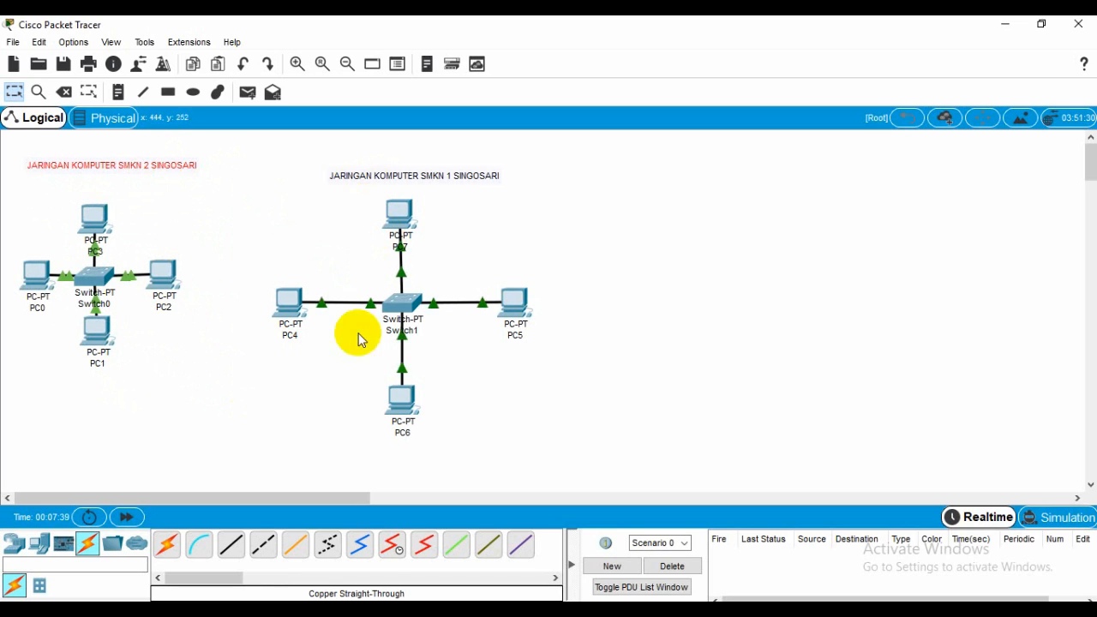
Compact the SMKN 1 star by moving PC4, PC5, PC6 and PC7 closer to Switch1.
{"action": "left_click_drag", "start_coordinate": [292, 302], "coordinate": [338, 303]}
{"action": "left_click_drag", "start_coordinate": [514, 303], "coordinate": [465, 303]}
{"action": "left_click_drag", "start_coordinate": [405, 400], "coordinate": [412, 371]}
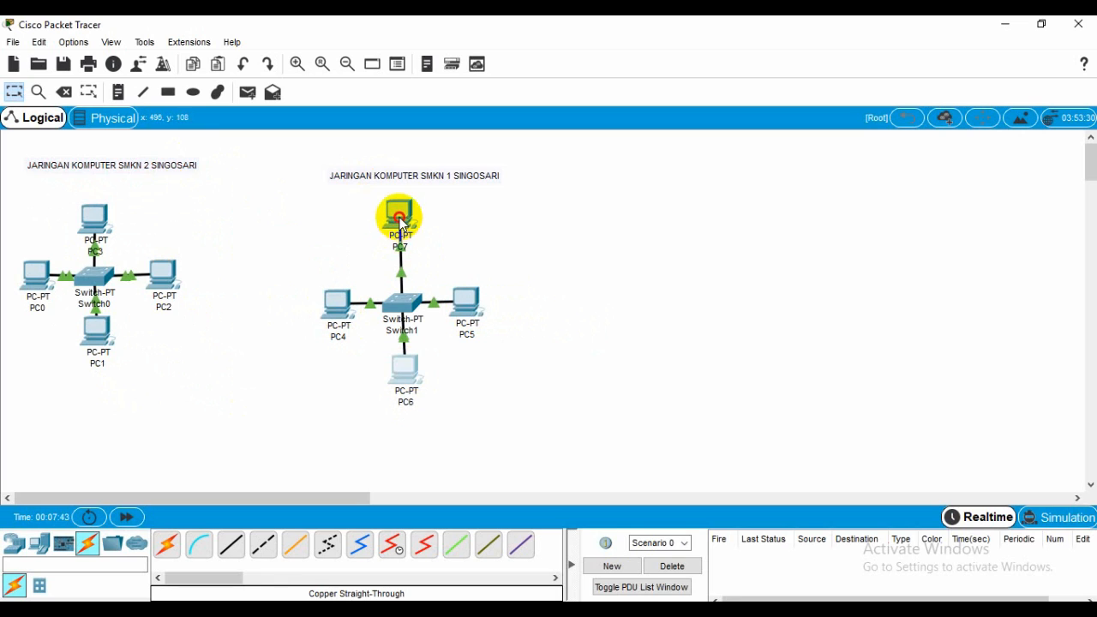
{"action": "left_click_drag", "start_coordinate": [397, 216], "coordinate": [399, 242]}
Move the SMKN 1 star diagonally below the SMKN 2 star and its title beside the SMKN 2 title.
{"action": "left_click_drag", "start_coordinate": [271, 228], "coordinate": [490, 397]}
{"action": "left_click_drag", "start_coordinate": [400, 300], "coordinate": [199, 393]}
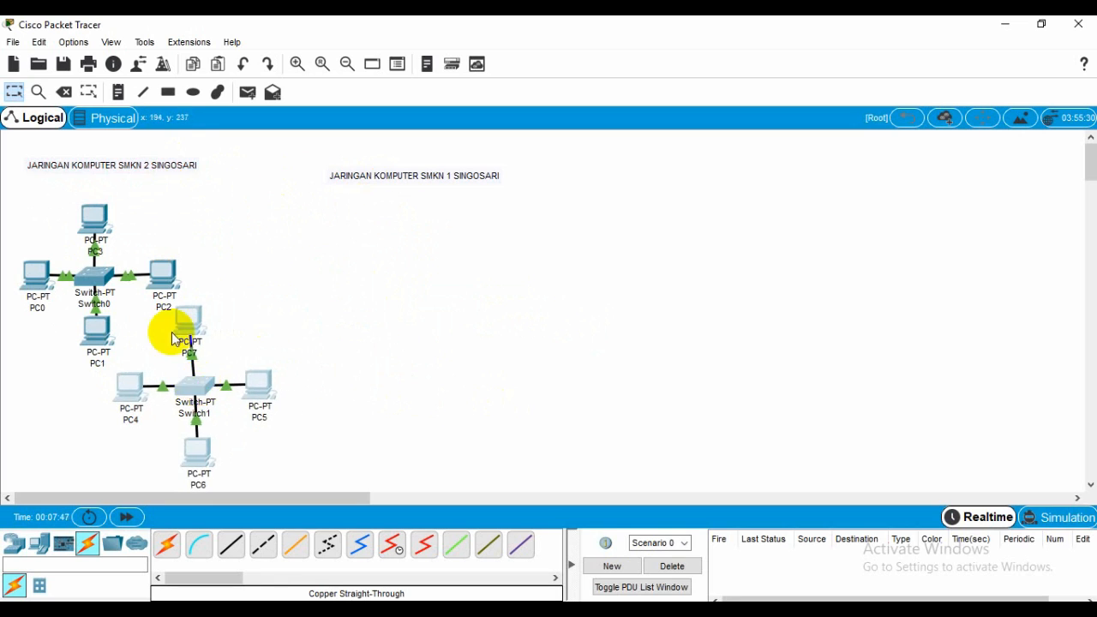
{"action": "left_click_drag", "start_coordinate": [386, 178], "coordinate": [295, 176]}
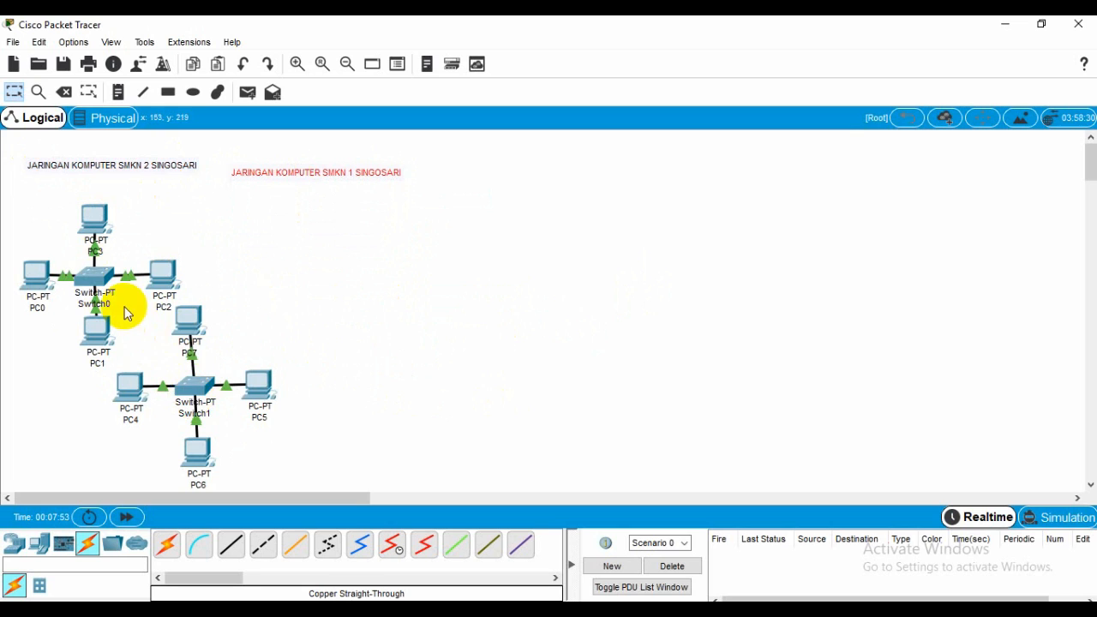
Select the complete SMKN 1 star and move it beneath its own title, beside the SMKN 2 star.
{"action": "left_click_drag", "start_coordinate": [159, 306], "coordinate": [244, 396]}
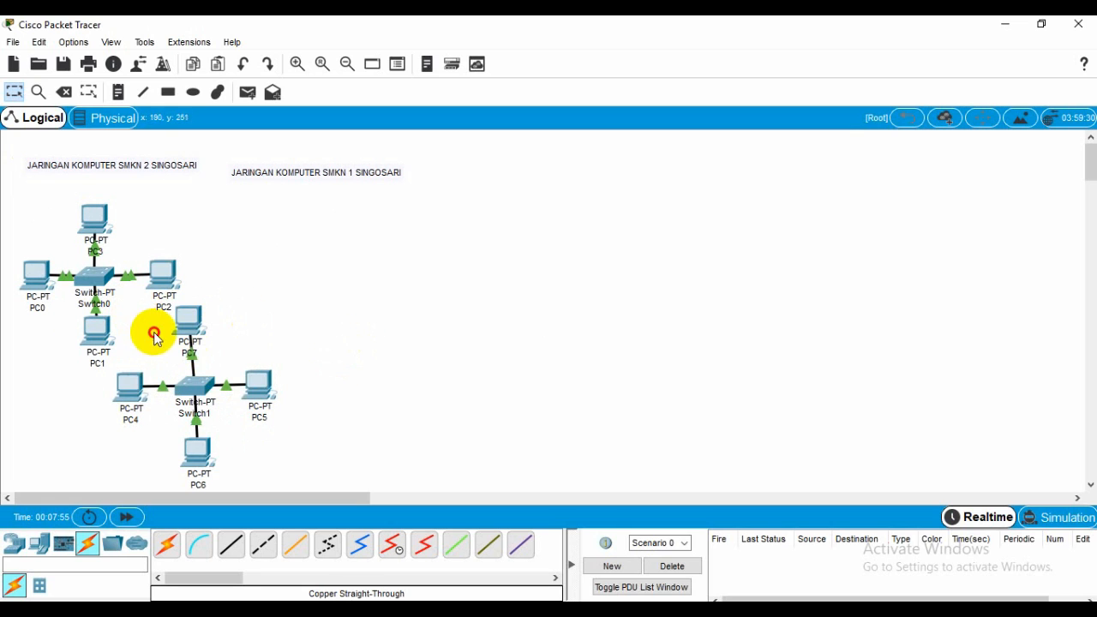
{"action": "left_click_drag", "start_coordinate": [154, 330], "coordinate": [238, 470]}
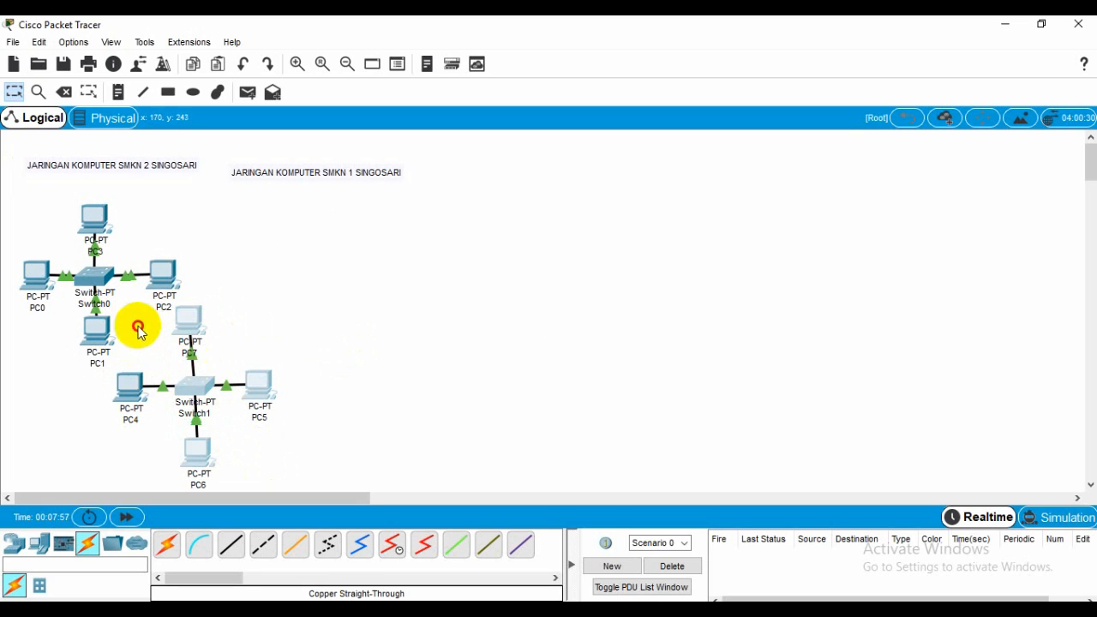
{"action": "left_click_drag", "start_coordinate": [137, 326], "coordinate": [223, 438]}
{"action": "left_click_drag", "start_coordinate": [189, 386], "coordinate": [294, 266]}
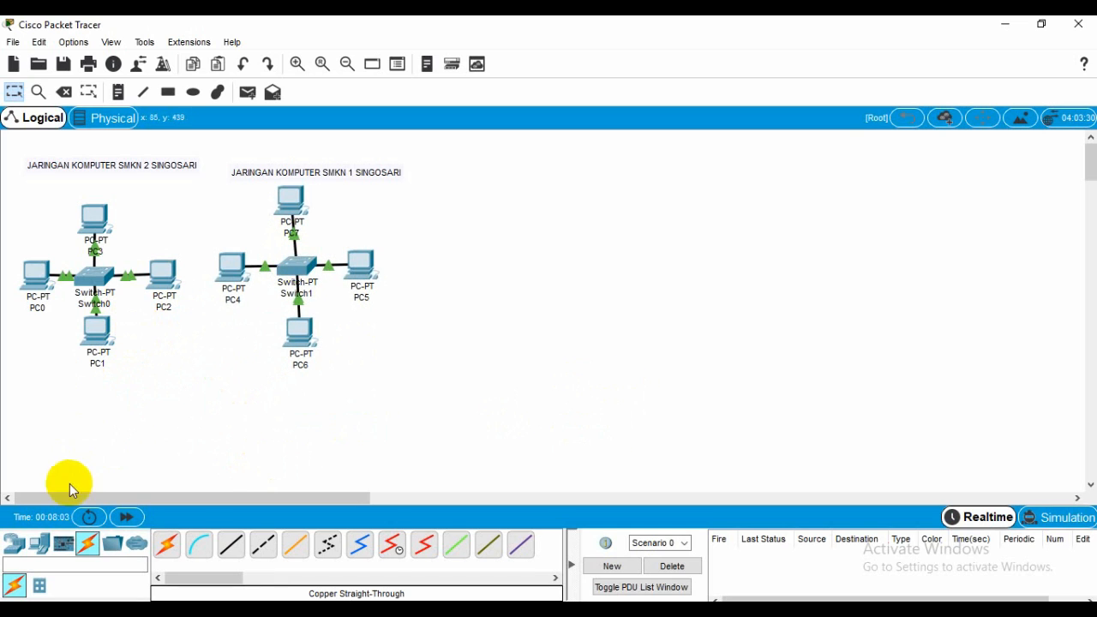
Place five generic PCs in a horizontal row beside the SMKN 1 network, leaving a gap for separation.
{"action": "left_click", "coordinate": [47, 549]}
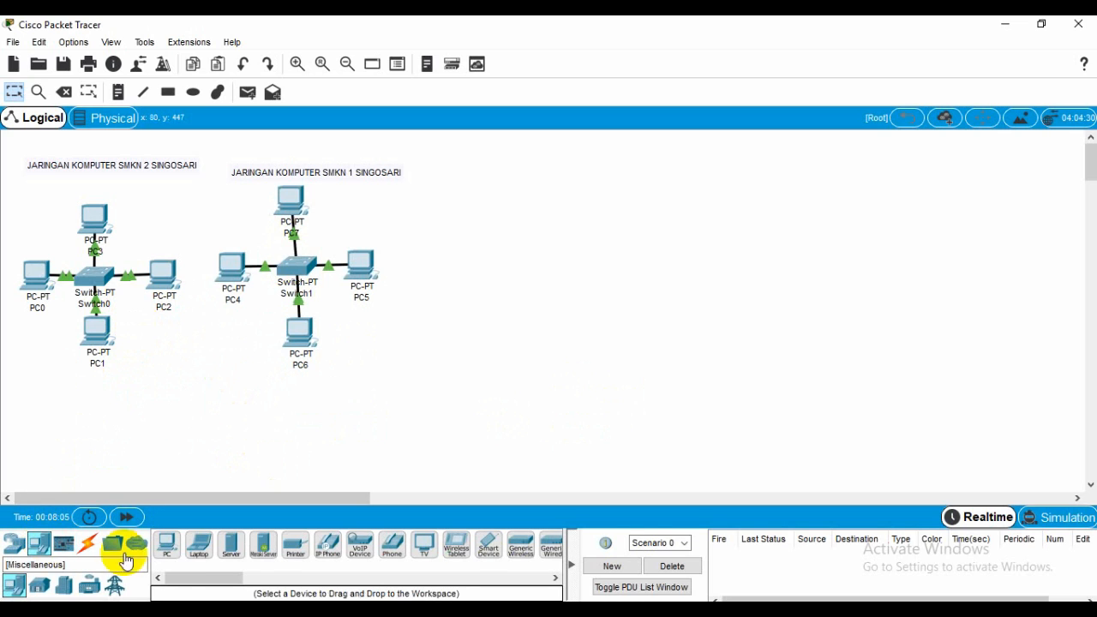
{"action": "left_click", "coordinate": [169, 545]}
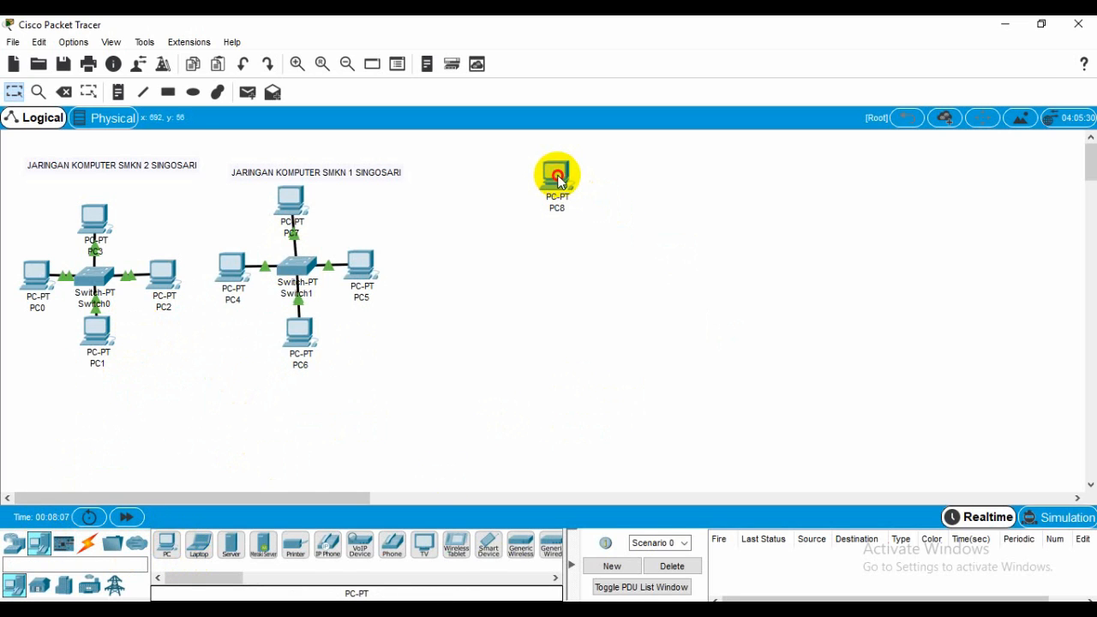
{"action": "left_click", "coordinate": [168, 545]}
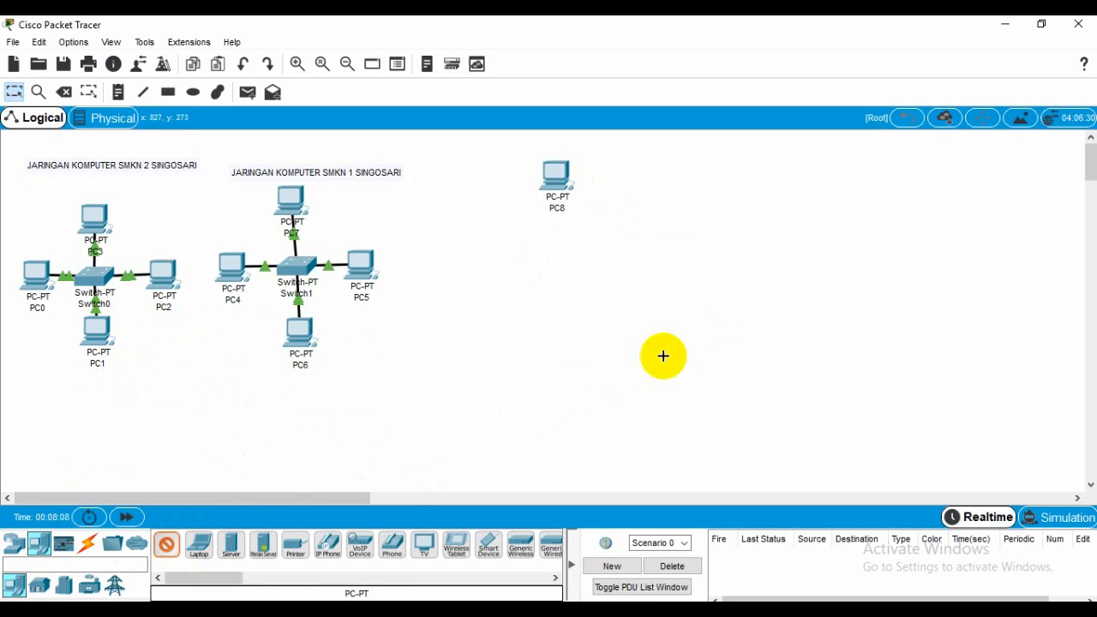
{"action": "left_click", "coordinate": [644, 175]}
{"action": "left_click", "coordinate": [170, 545]}
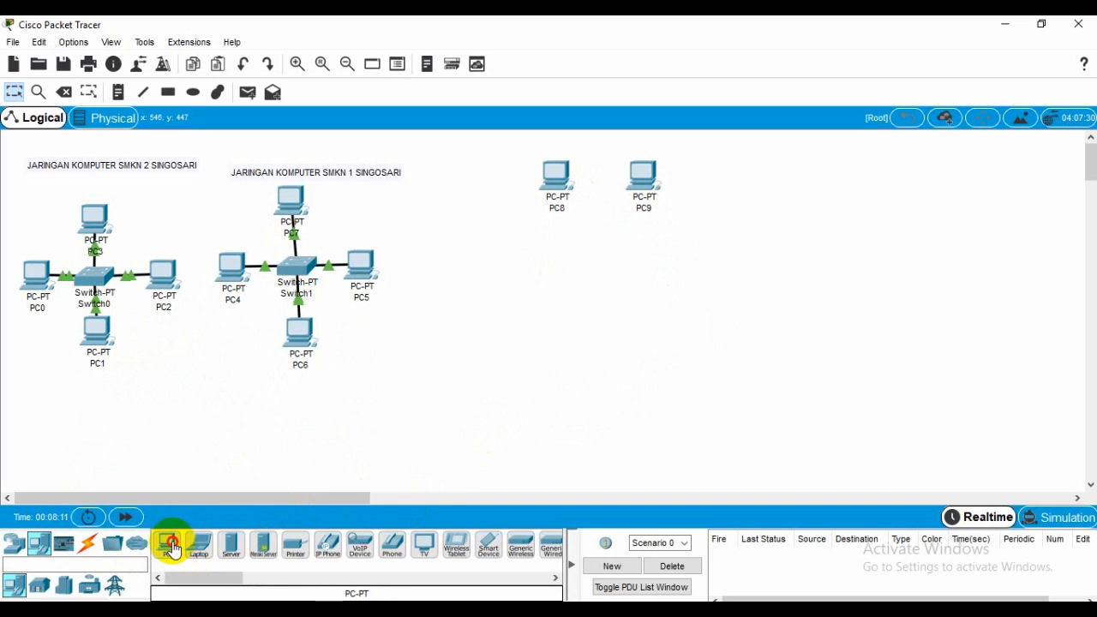
{"action": "left_click", "coordinate": [737, 178]}
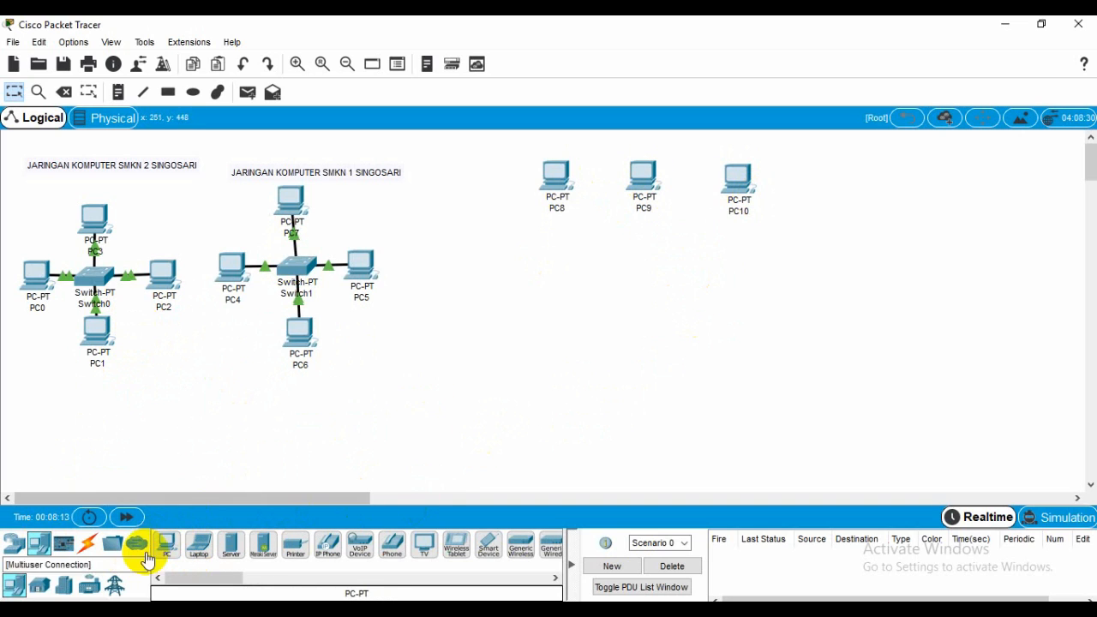
{"action": "left_click", "coordinate": [175, 540]}
{"action": "left_click", "coordinate": [819, 177]}
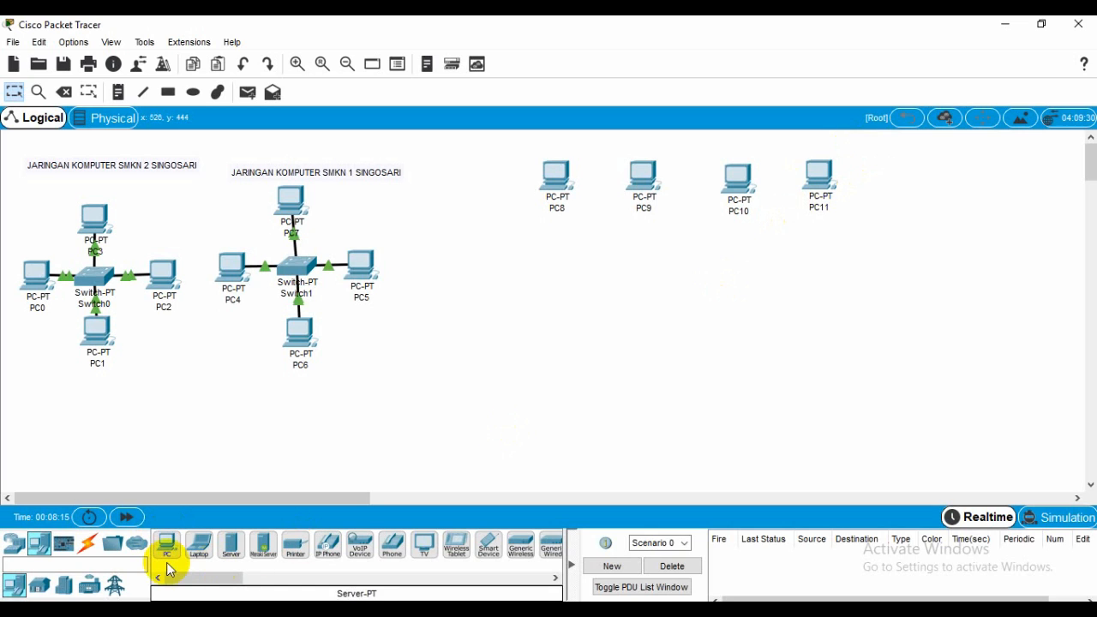
{"action": "left_click", "coordinate": [917, 180]}
Move PC9, PC10, PC11 and PC12 closer to PC8 to form a tighter, evenly spaced row.
{"action": "left_click", "coordinate": [648, 182]}
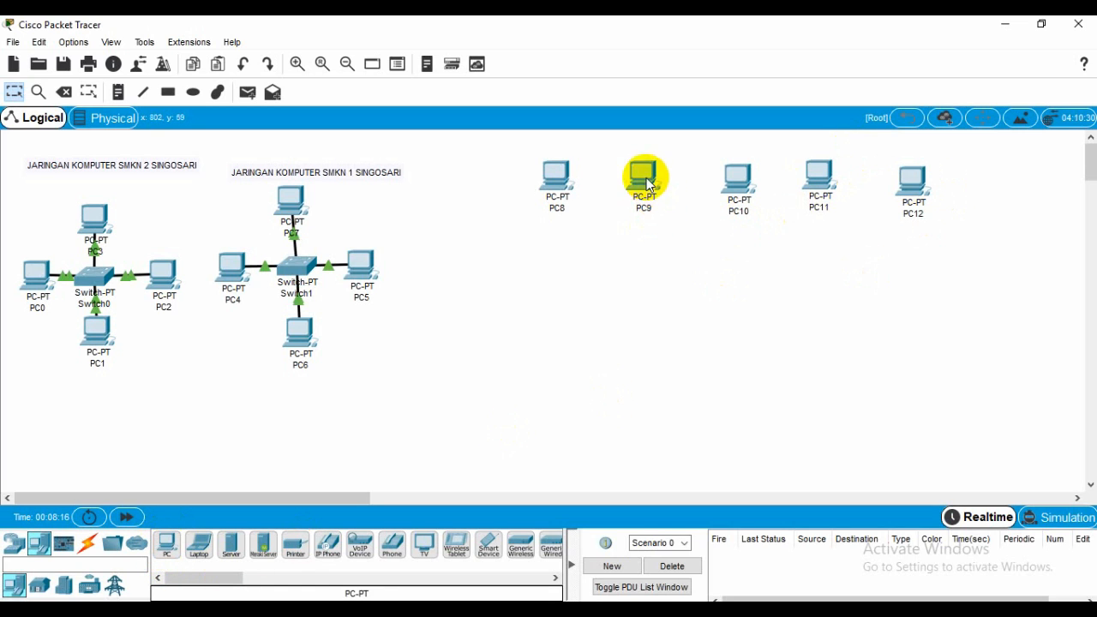
{"action": "left_click_drag", "start_coordinate": [744, 200], "coordinate": [708, 189]}
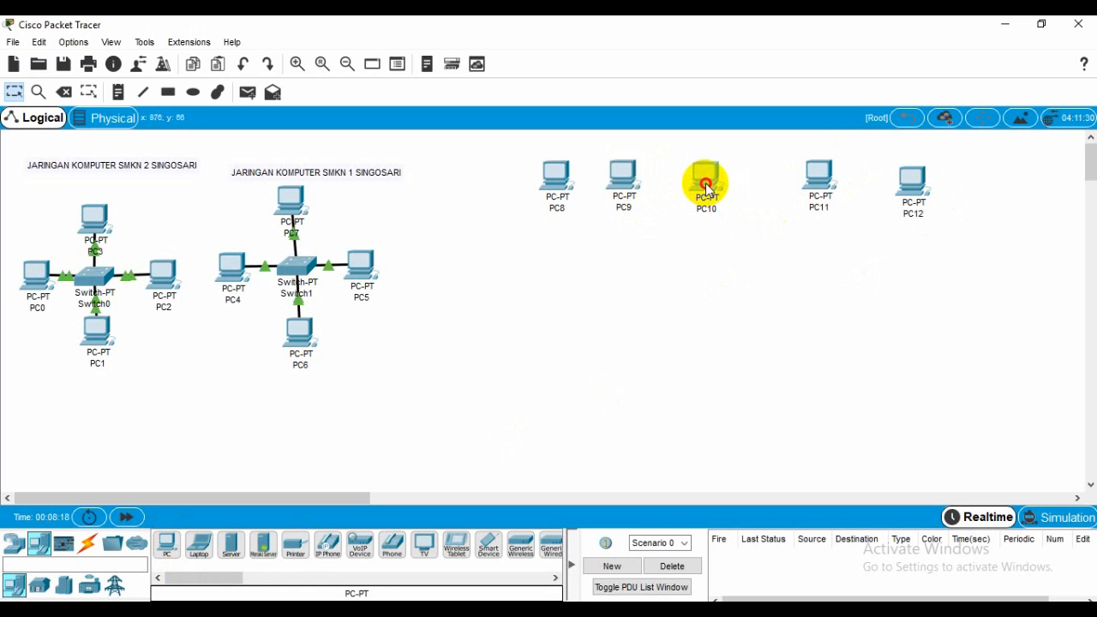
{"action": "left_click_drag", "start_coordinate": [819, 180], "coordinate": [764, 178]}
{"action": "left_click_drag", "start_coordinate": [924, 184], "coordinate": [823, 182]}
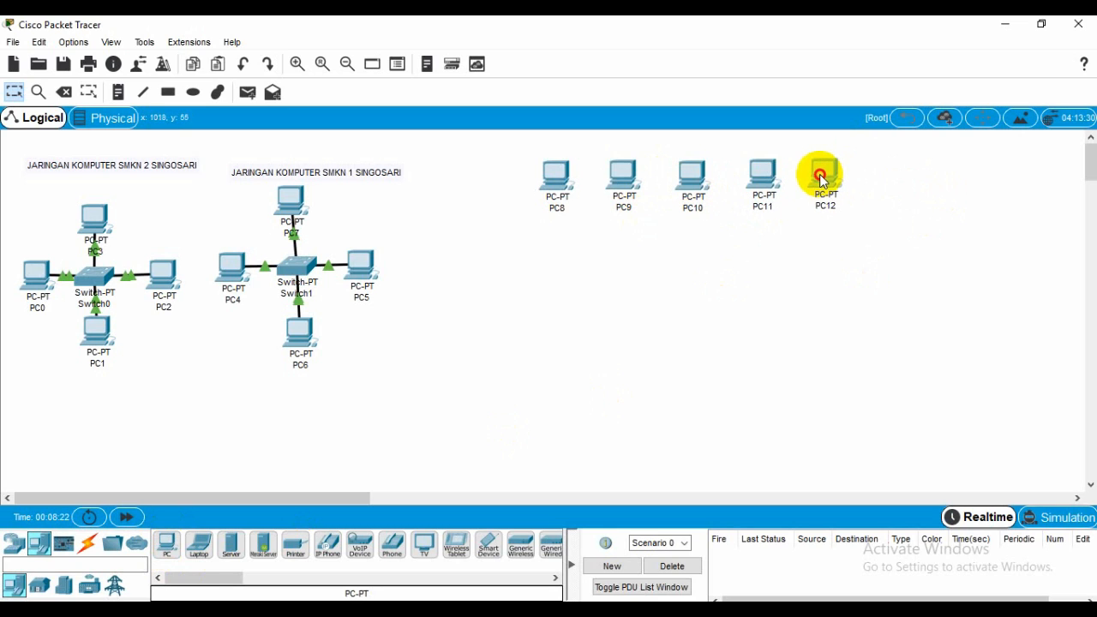
Place five laptops in a row well below the new PCs and space them evenly.
{"action": "left_click", "coordinate": [202, 545]}
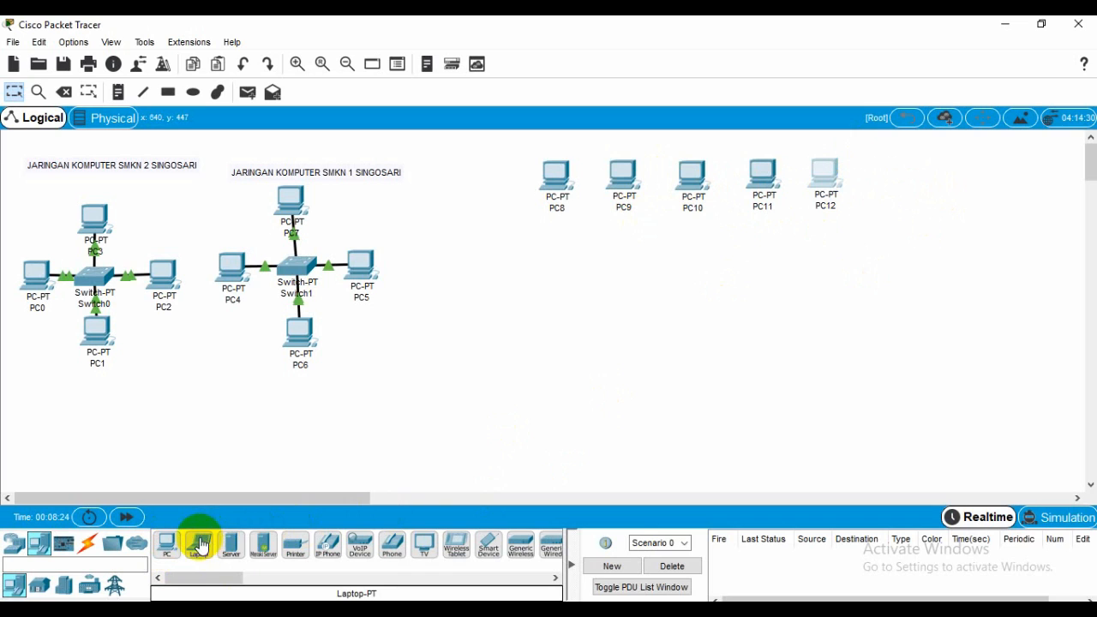
{"action": "left_click", "coordinate": [39, 543]}
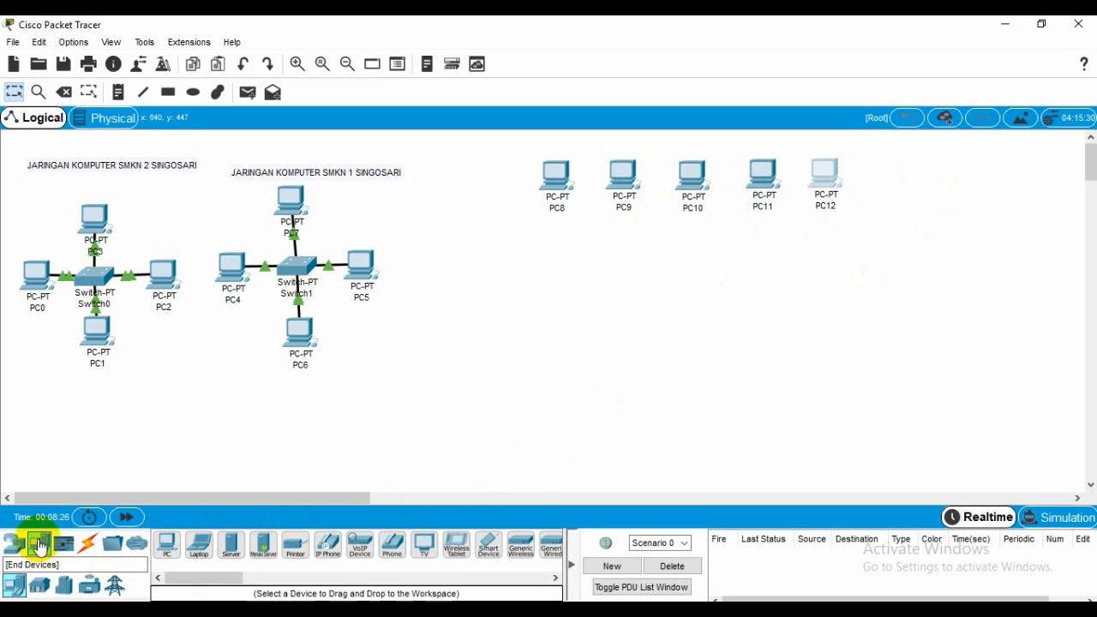
{"action": "left_click", "coordinate": [198, 545]}
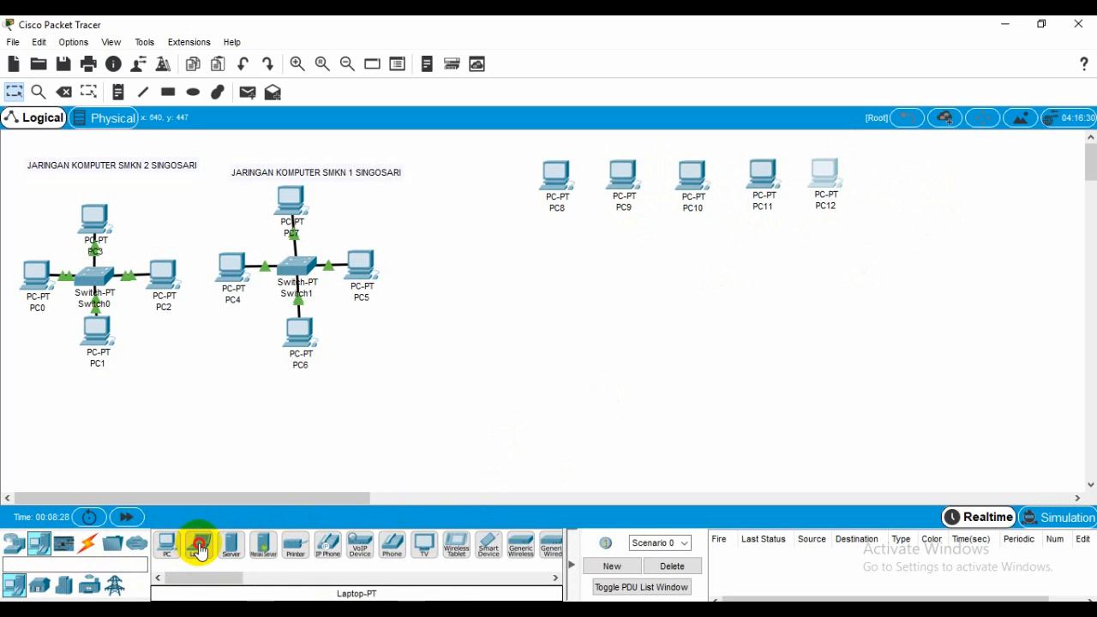
{"action": "left_click", "coordinate": [557, 344]}
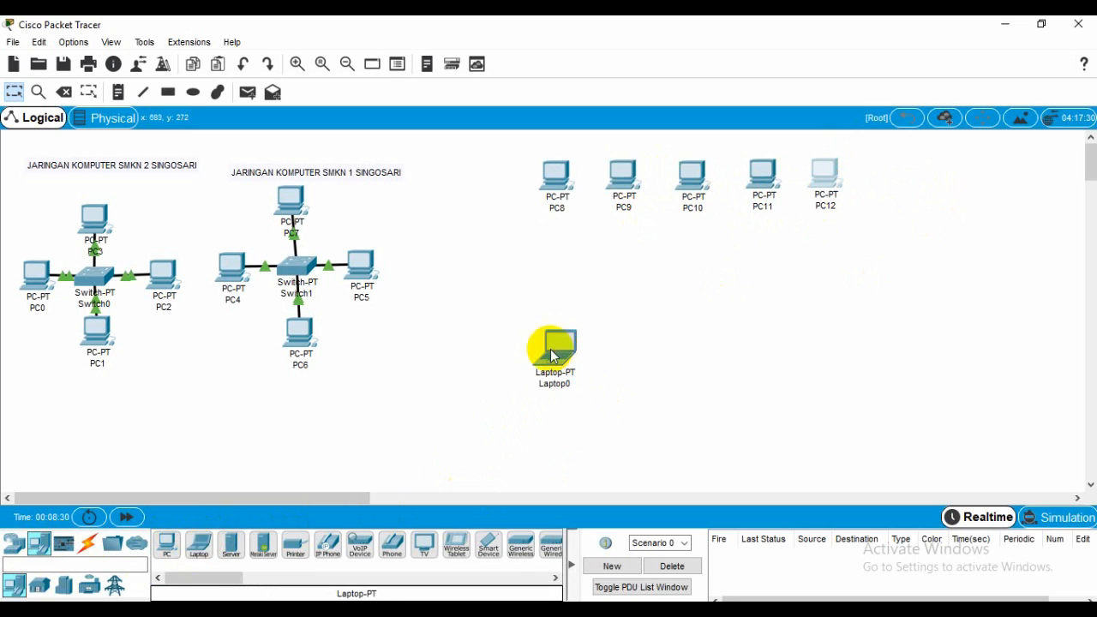
{"action": "left_click", "coordinate": [196, 553]}
{"action": "left_click", "coordinate": [632, 347]}
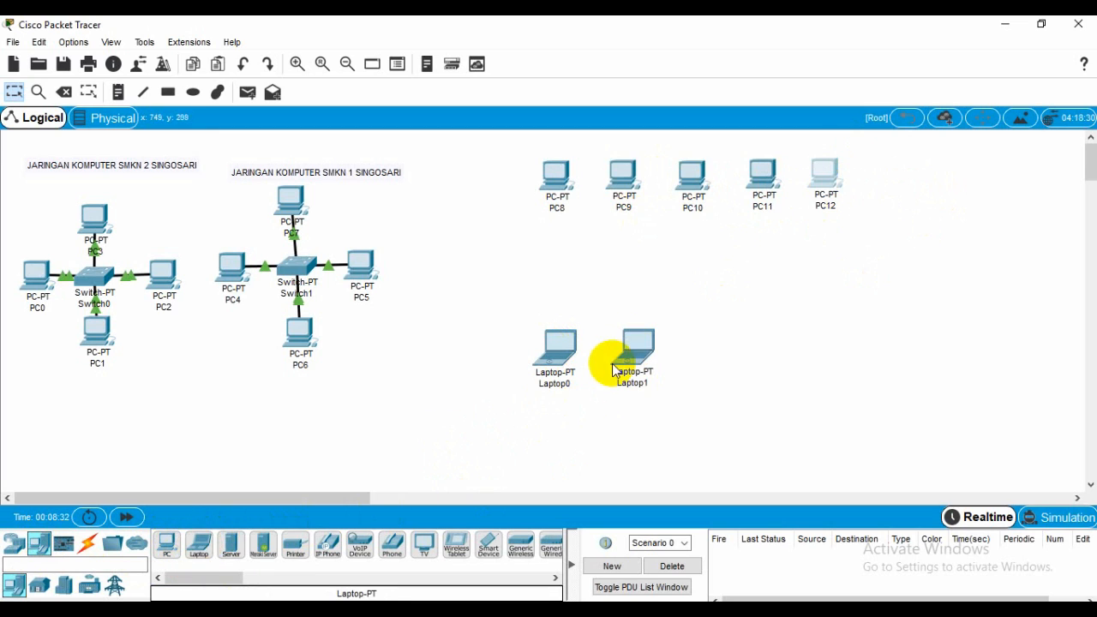
{"action": "left_click", "coordinate": [689, 349]}
{"action": "left_click", "coordinate": [200, 552]}
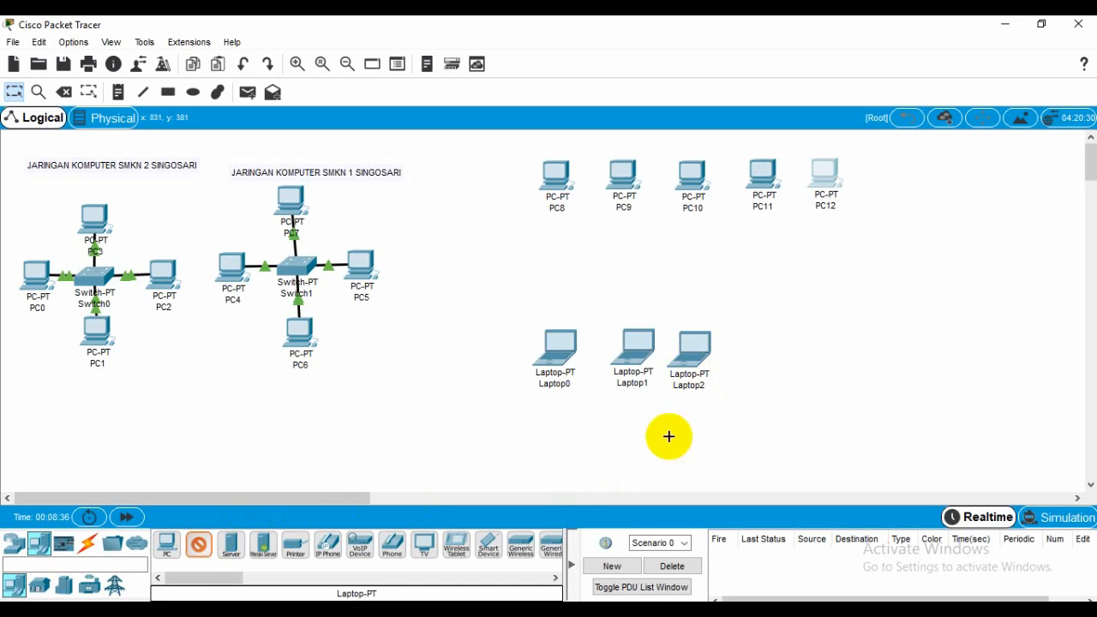
{"action": "left_click", "coordinate": [793, 352]}
{"action": "left_click", "coordinate": [198, 551]}
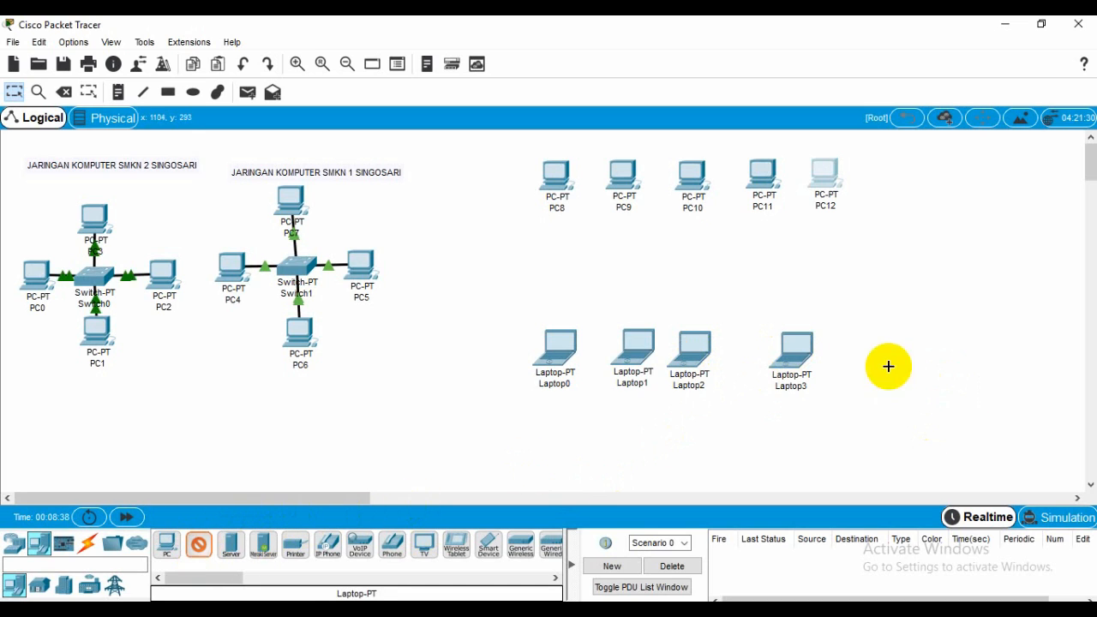
{"action": "left_click", "coordinate": [862, 347]}
{"action": "left_click_drag", "start_coordinate": [699, 358], "coordinate": [715, 356]}
{"action": "left_click_drag", "start_coordinate": [800, 357], "coordinate": [795, 358]}
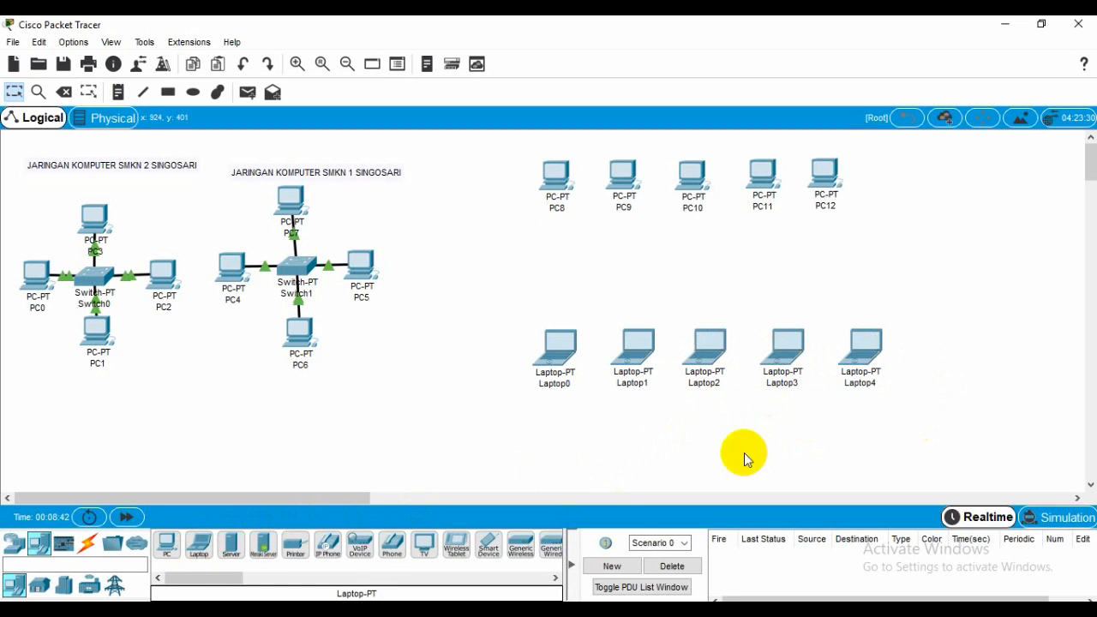
Add the note "JARINGAN LOKAL LAB. TKJ" centred beneath the laptop row.
{"action": "left_click", "coordinate": [119, 92]}
{"action": "left_click", "coordinate": [643, 440]}
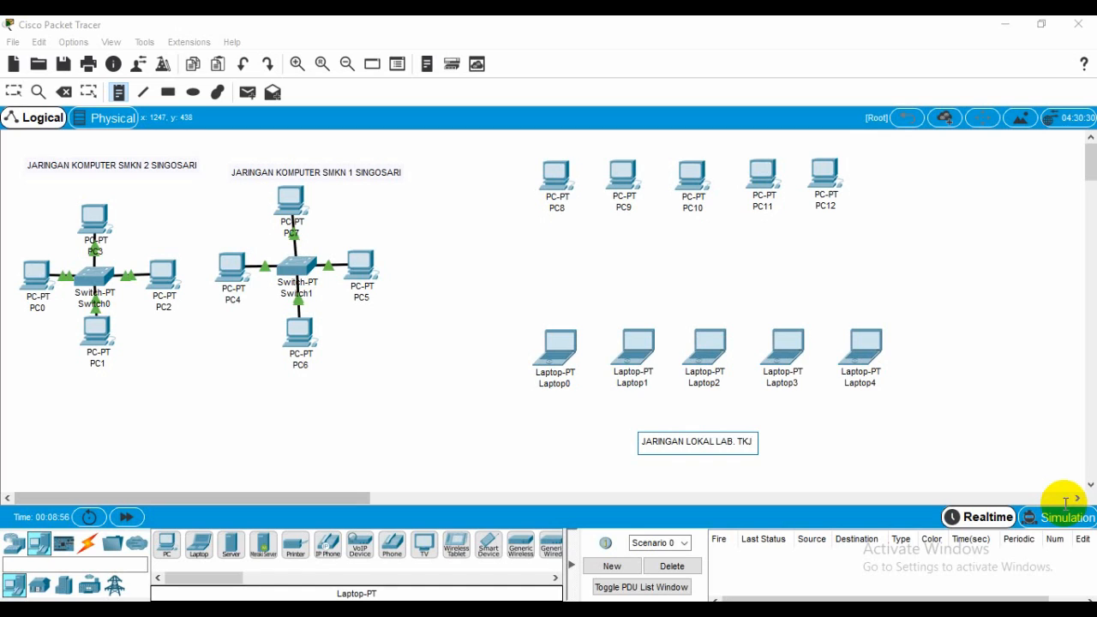
{"action": "key", "text": "Escape"}
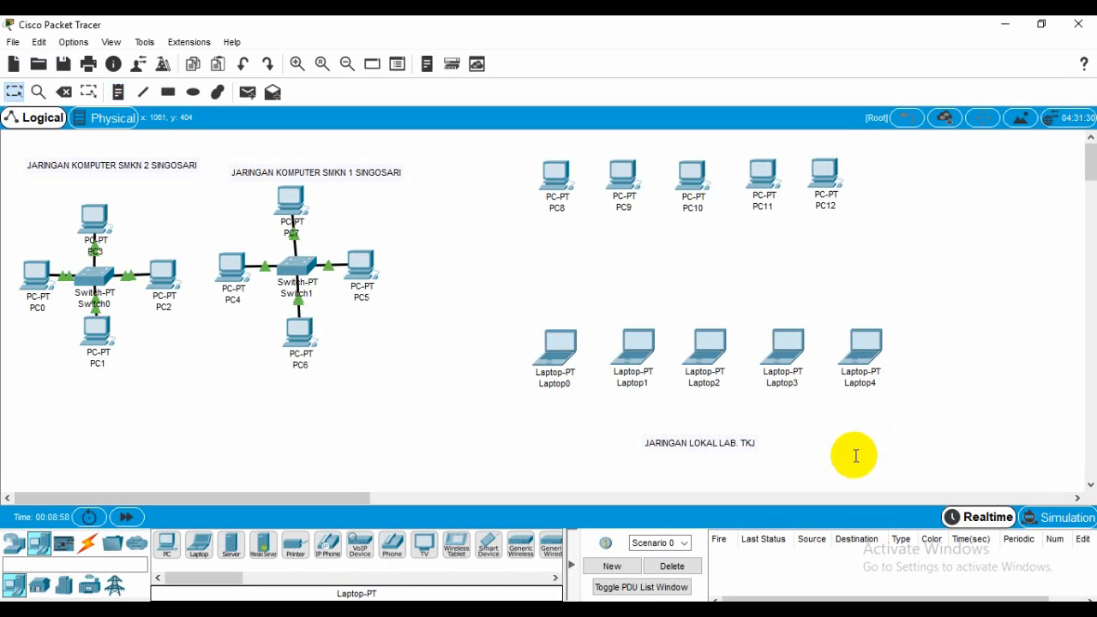
{"action": "left_click_drag", "start_coordinate": [710, 444], "coordinate": [721, 428]}
{"action": "left_click", "coordinate": [652, 468]}
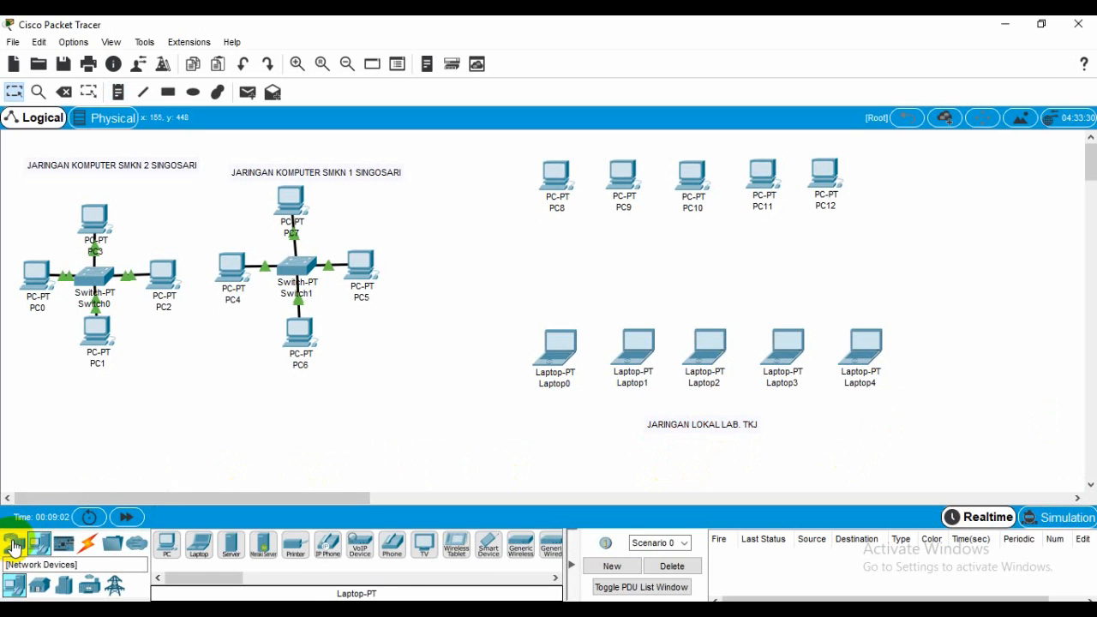
Place a 2960 switch midway between the row of new PCs and the laptop row.
{"action": "left_click", "coordinate": [14, 547]}
{"action": "left_click", "coordinate": [38, 588]}
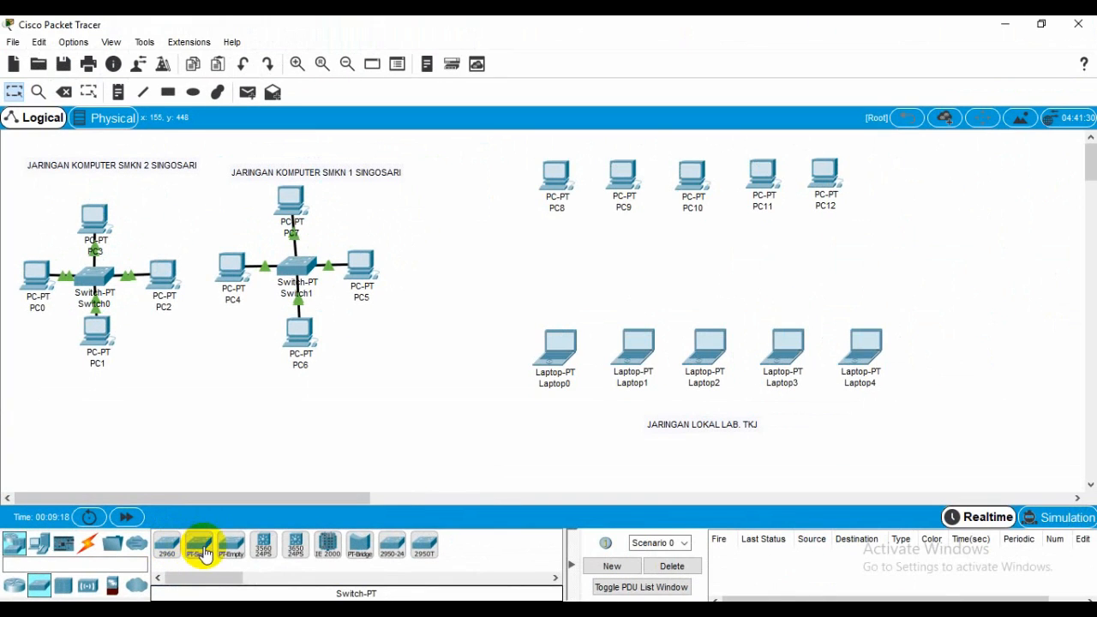
{"action": "left_click", "coordinate": [166, 548]}
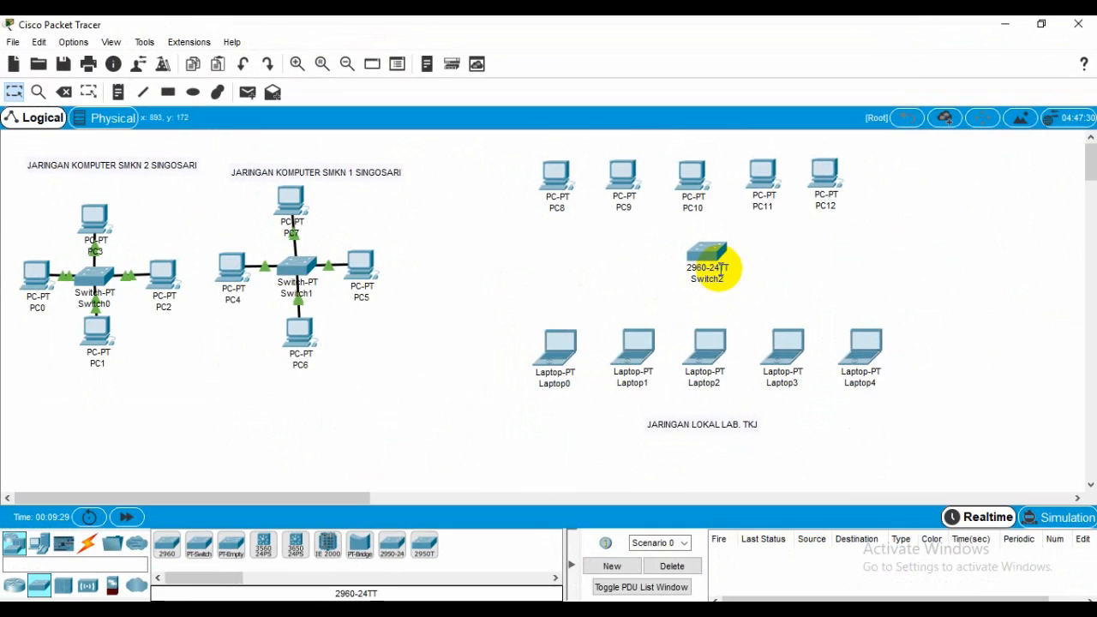
{"action": "mouse_move", "coordinate": [714, 270]}
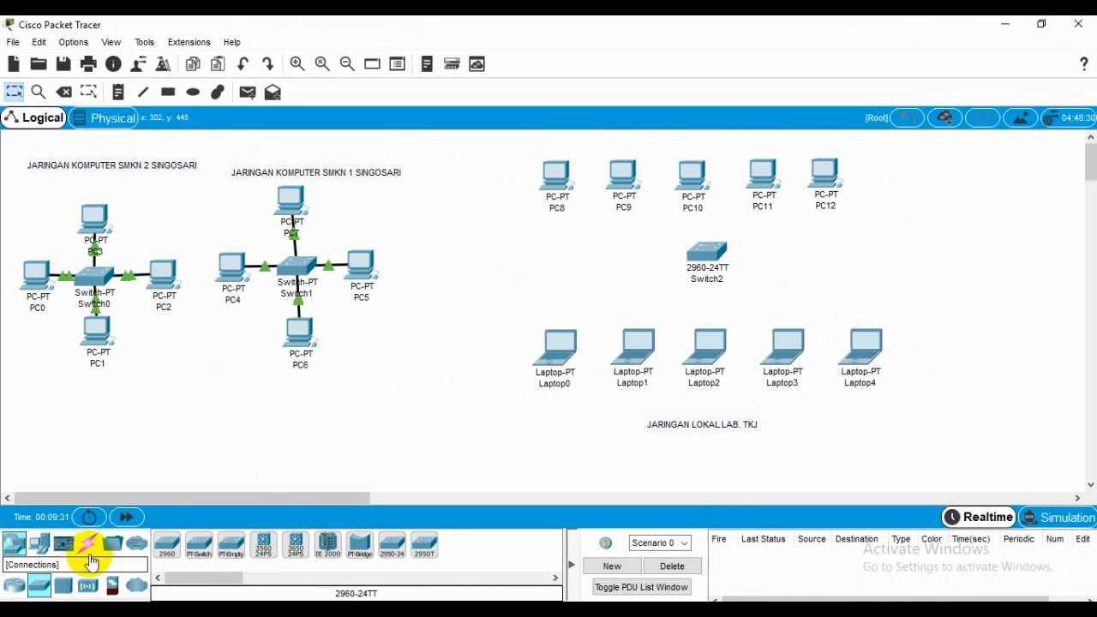
Connect Laptop0's FastEthernet0 to Switch2's FastEthernet0/1 with a copper straight-through cable.
{"action": "left_click", "coordinate": [90, 555]}
{"action": "left_click", "coordinate": [232, 544]}
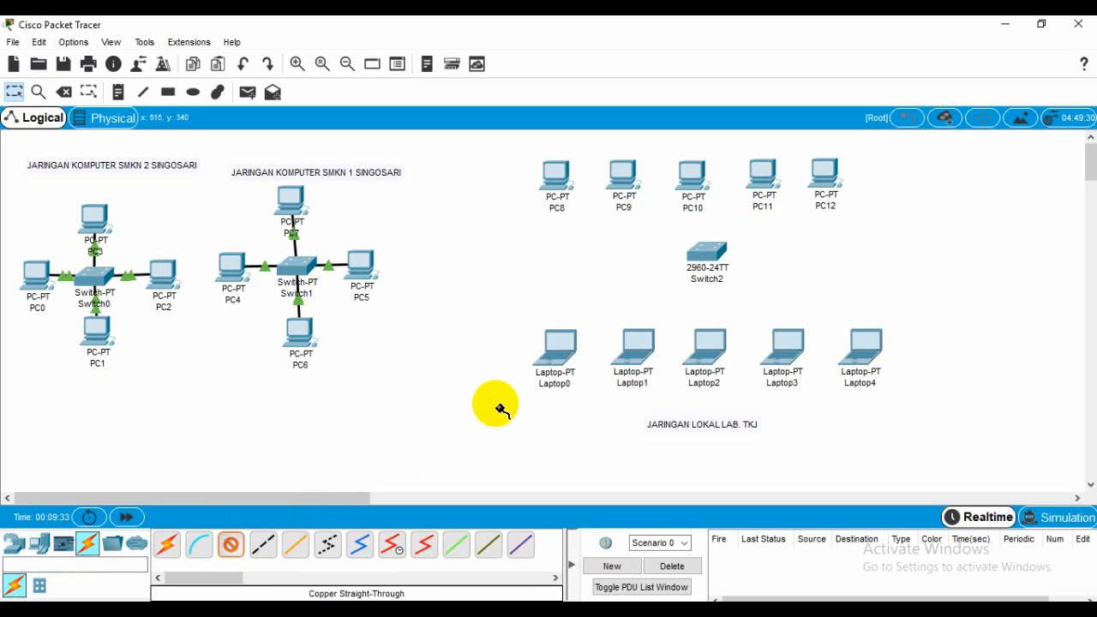
{"action": "left_click", "coordinate": [558, 354]}
{"action": "left_click", "coordinate": [591, 418]}
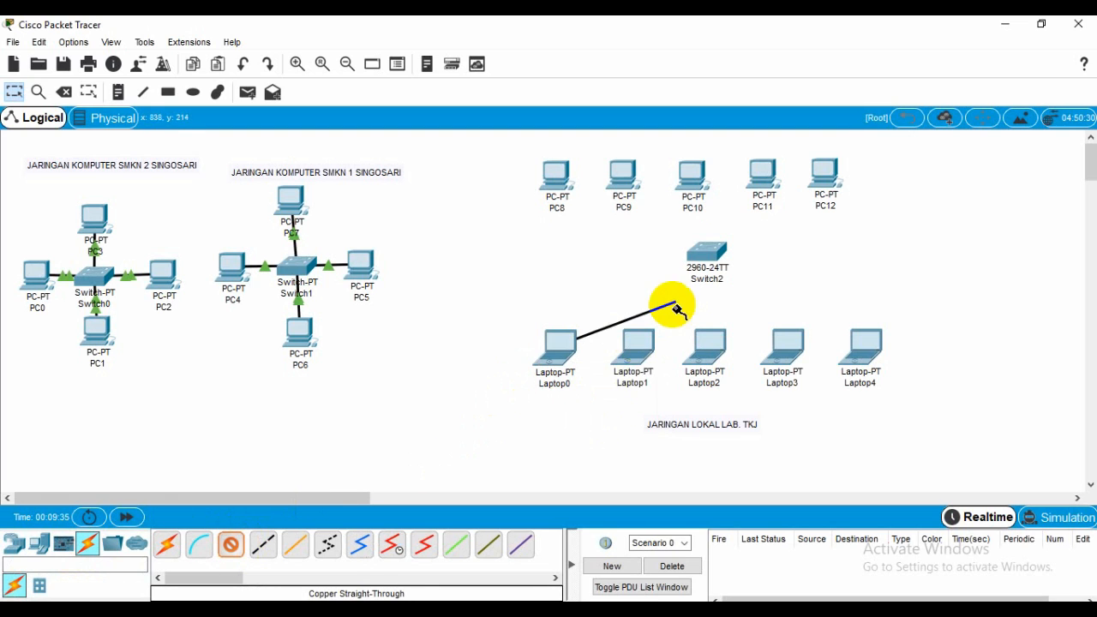
{"action": "left_click", "coordinate": [705, 252]}
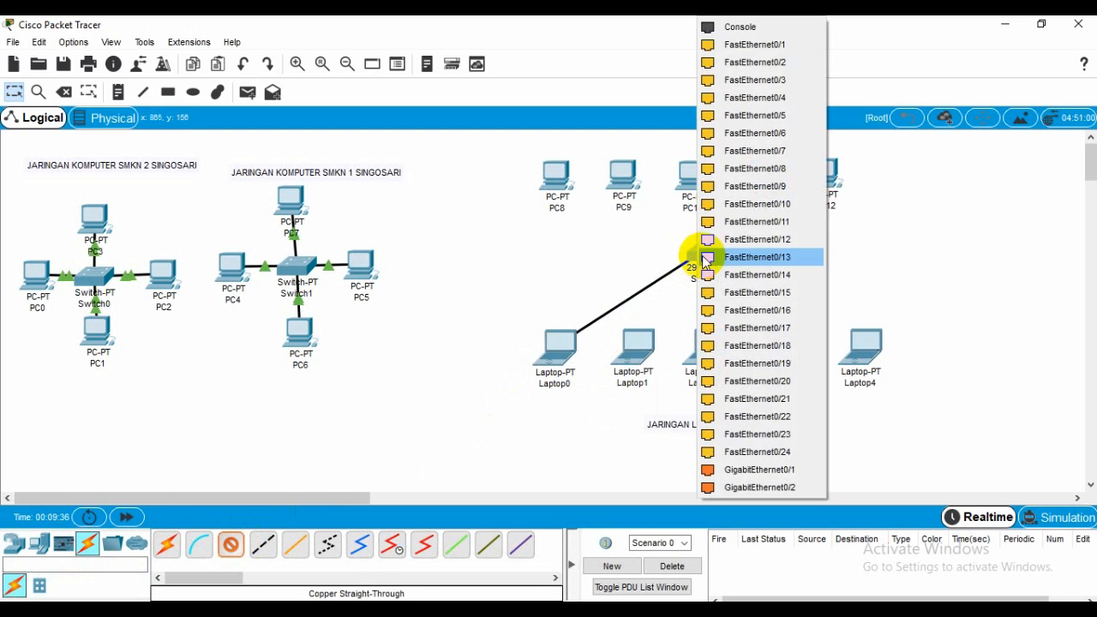
{"action": "left_click", "coordinate": [737, 44]}
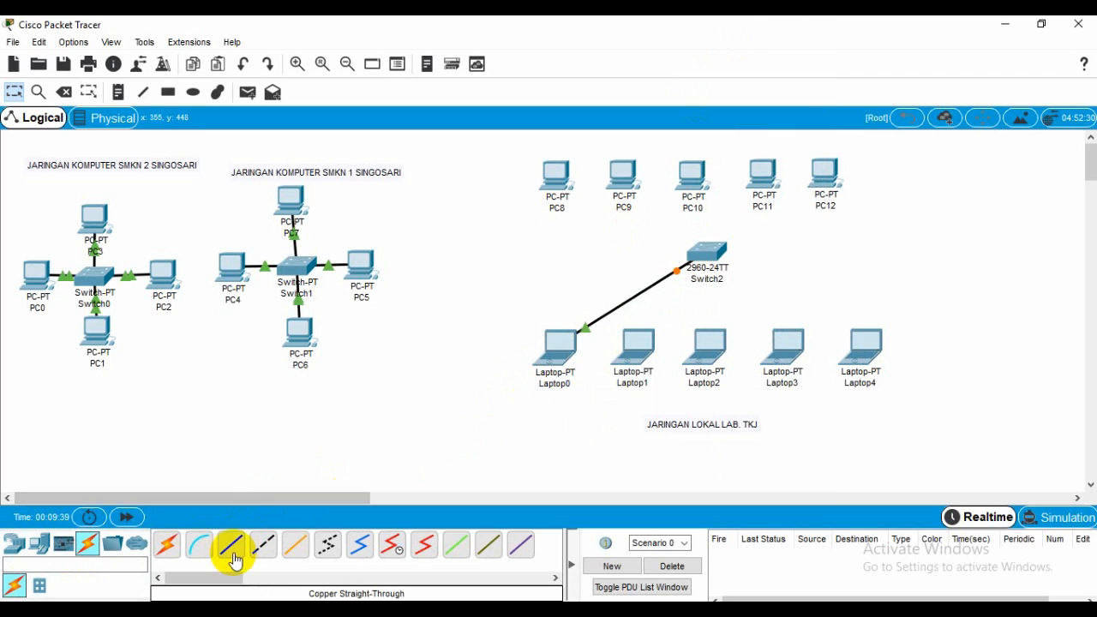
Connect Laptop1's FastEthernet0 to Switch2's FastEthernet0/14 with a copper straight-through cable.
{"action": "left_click", "coordinate": [629, 344]}
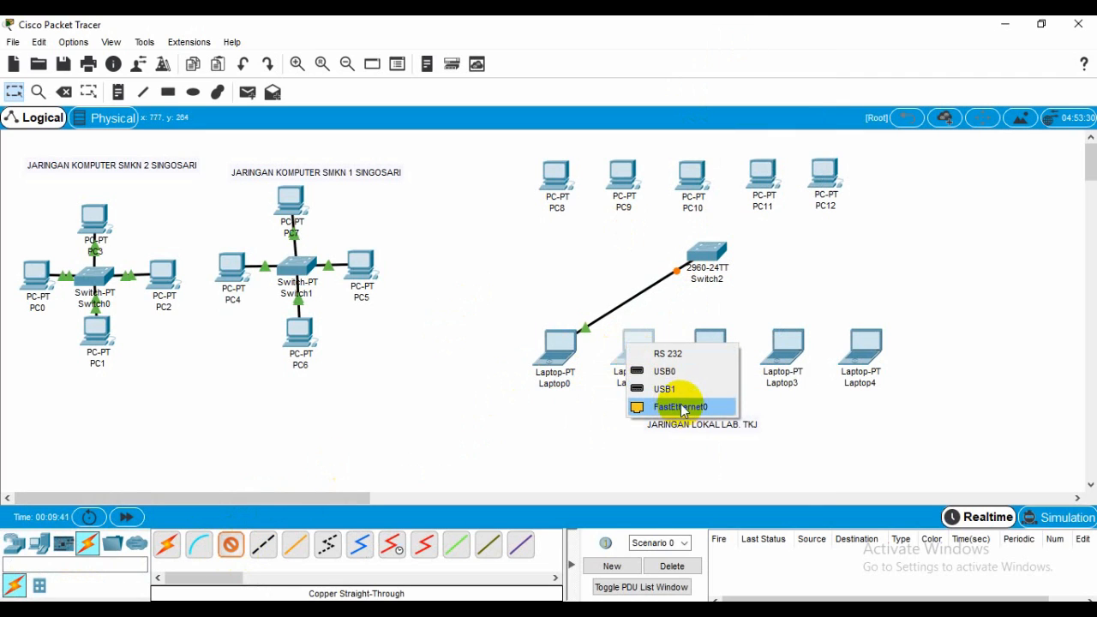
{"action": "left_click", "coordinate": [688, 405]}
{"action": "left_click", "coordinate": [708, 250]}
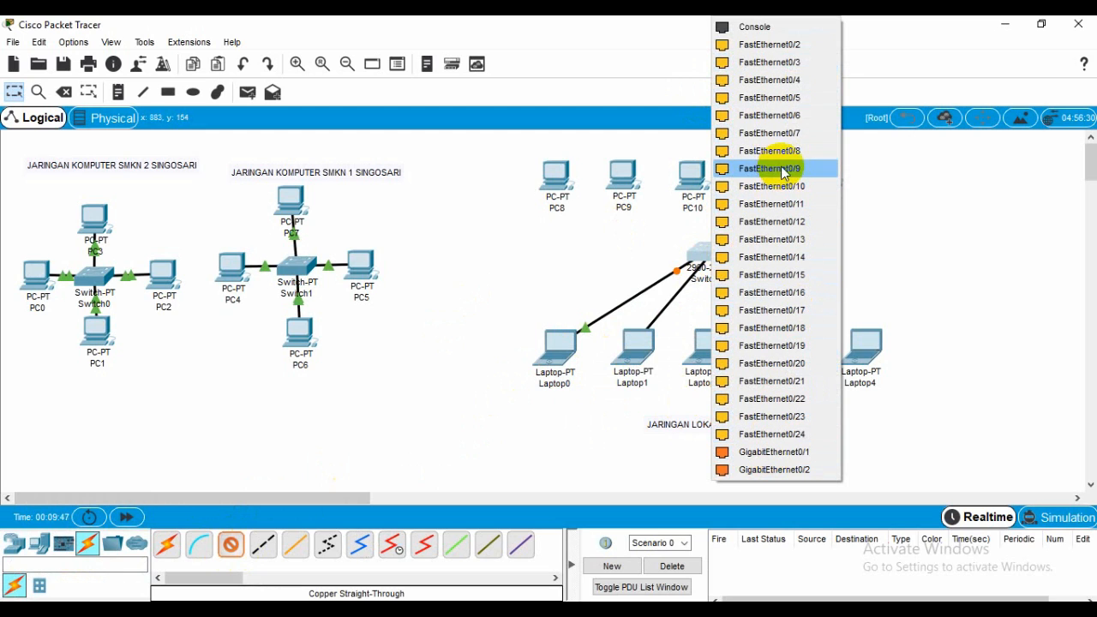
{"action": "left_click", "coordinate": [772, 260]}
Connect Laptop2's FastEthernet0 to Switch2's FastEthernet0/2 with a copper straight-through cable.
{"action": "left_click", "coordinate": [231, 544]}
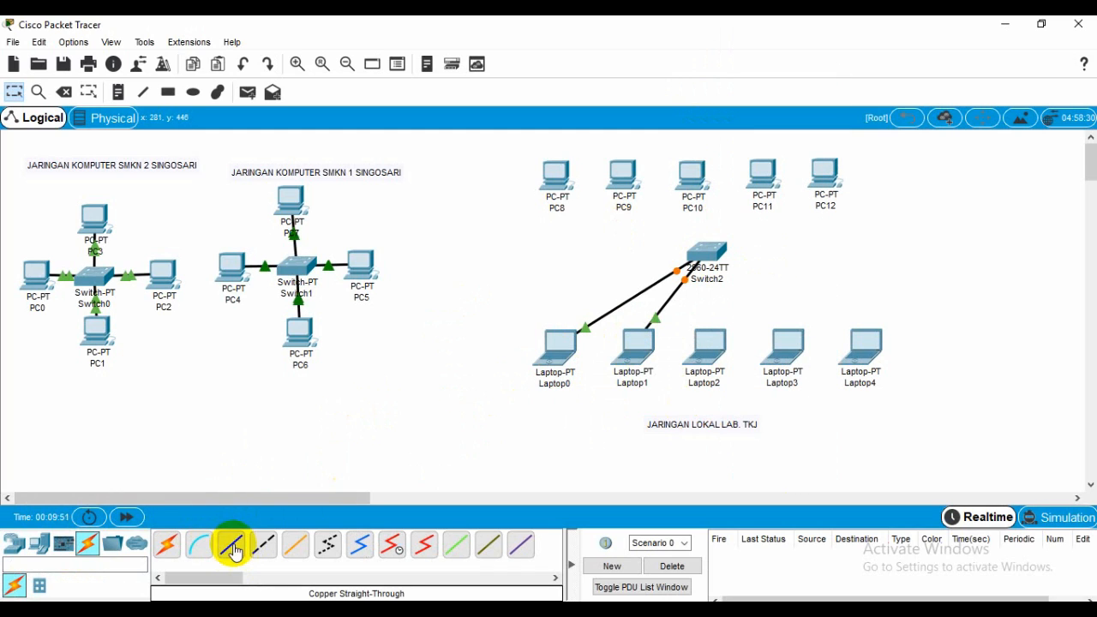
{"action": "left_click", "coordinate": [711, 349]}
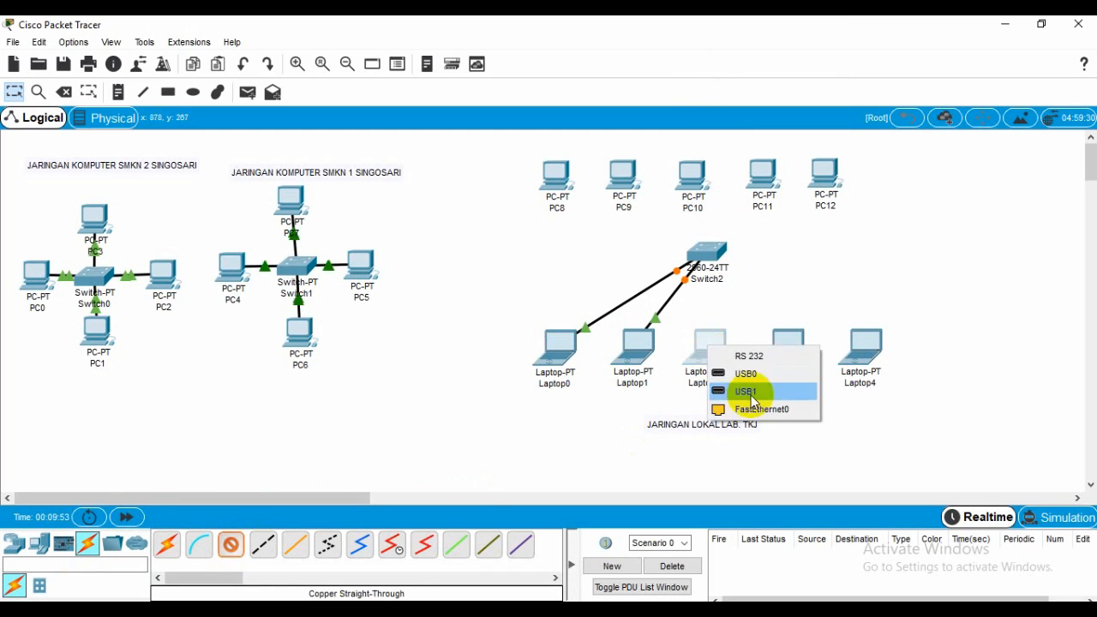
{"action": "left_click", "coordinate": [751, 395]}
{"action": "left_click", "coordinate": [707, 256]}
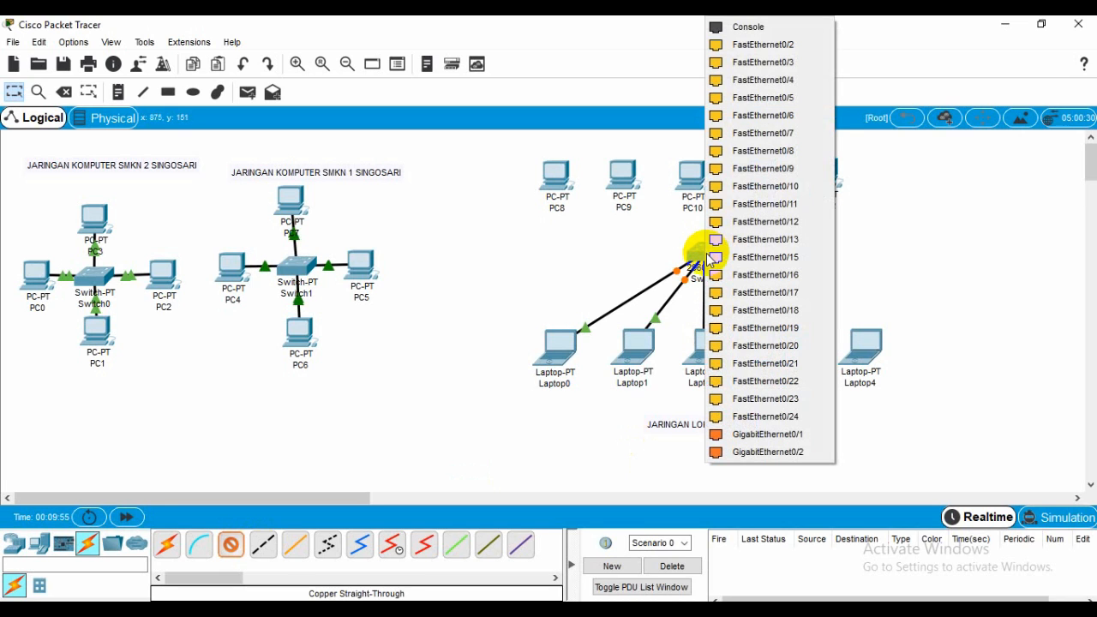
{"action": "left_click", "coordinate": [767, 44]}
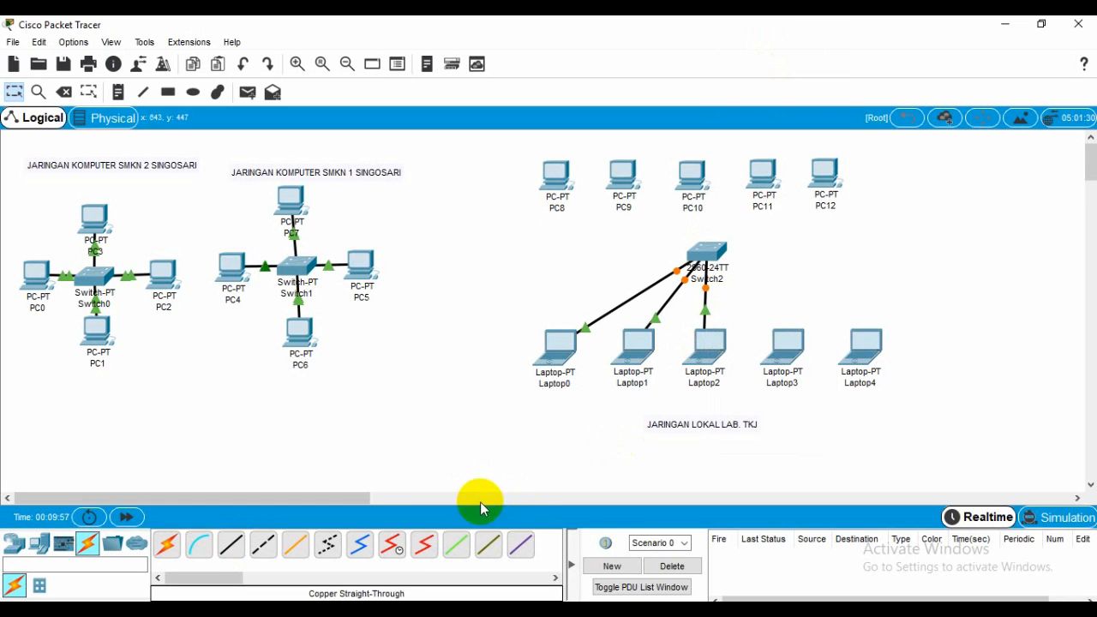
Connect Laptop3's FastEthernet0 to Switch2's FastEthernet0/3 with a copper straight-through cable.
{"action": "left_click", "coordinate": [230, 545]}
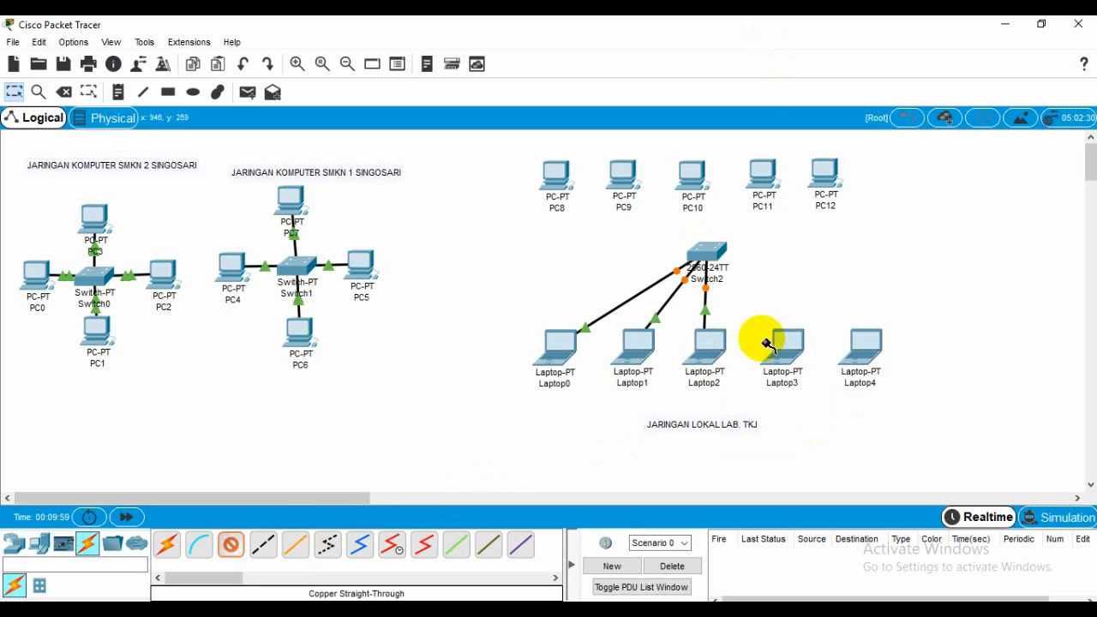
{"action": "left_click", "coordinate": [792, 345]}
{"action": "left_click", "coordinate": [840, 404]}
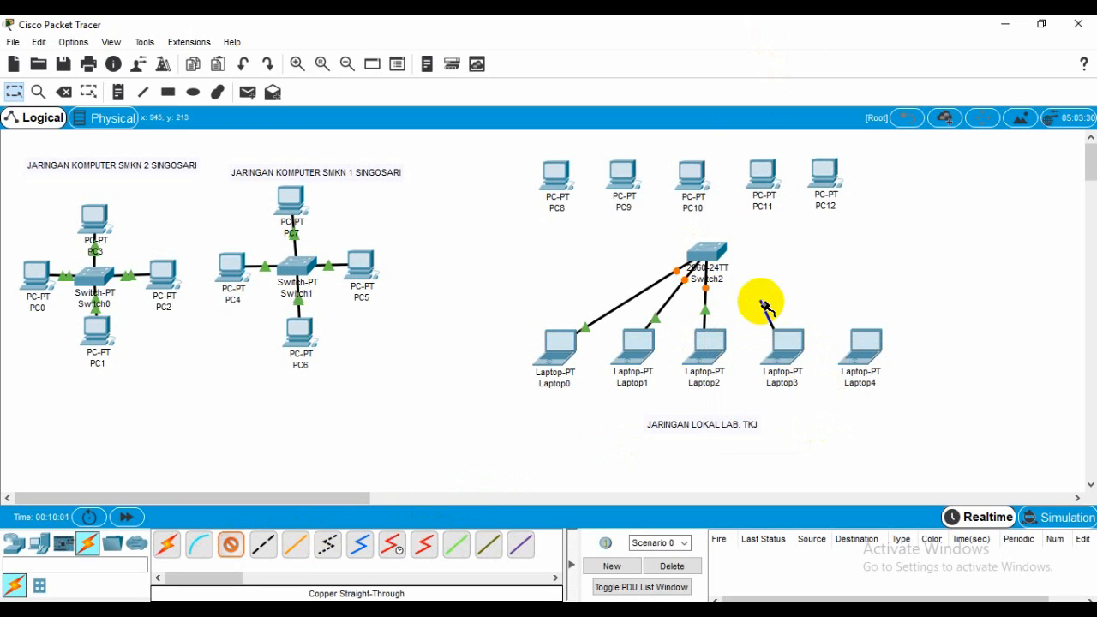
{"action": "left_click", "coordinate": [721, 254]}
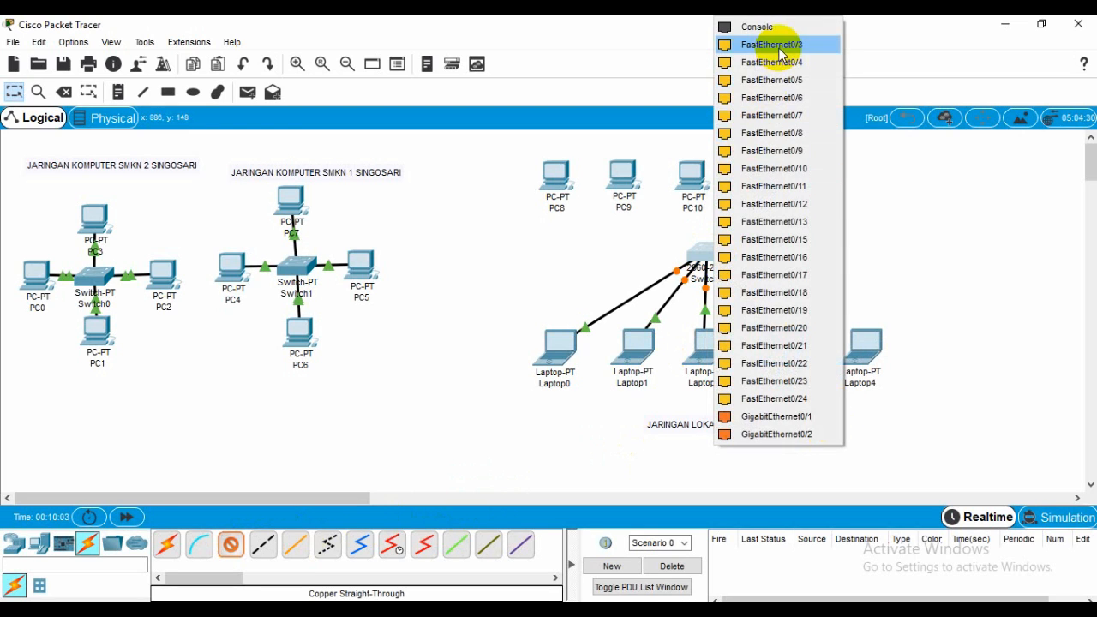
{"action": "left_click", "coordinate": [742, 43]}
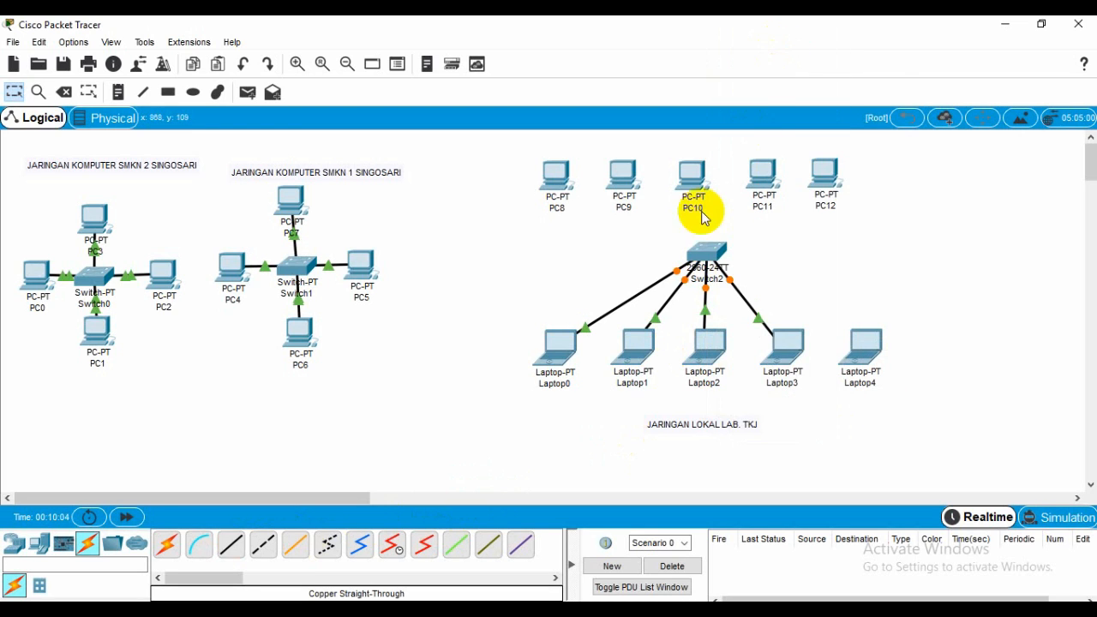
Connect Laptop4's FastEthernet0 to Switch2's FastEthernet0/4 with a copper straight-through cable.
{"action": "left_click", "coordinate": [237, 553]}
{"action": "left_click", "coordinate": [860, 343]}
{"action": "left_click", "coordinate": [904, 398]}
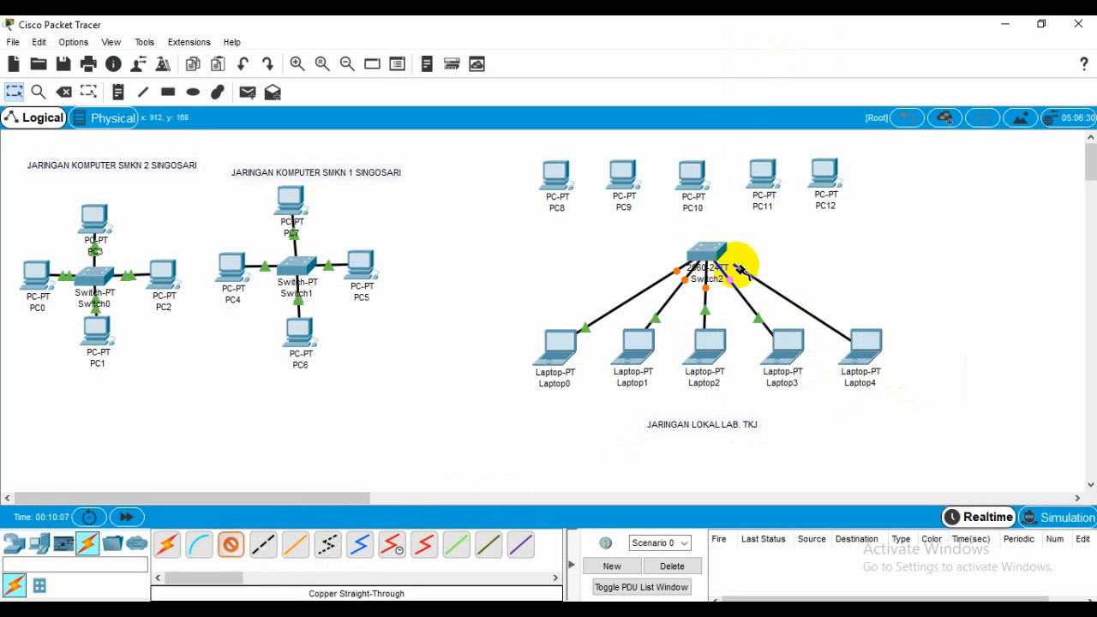
{"action": "left_click", "coordinate": [711, 248]}
{"action": "left_click", "coordinate": [749, 54]}
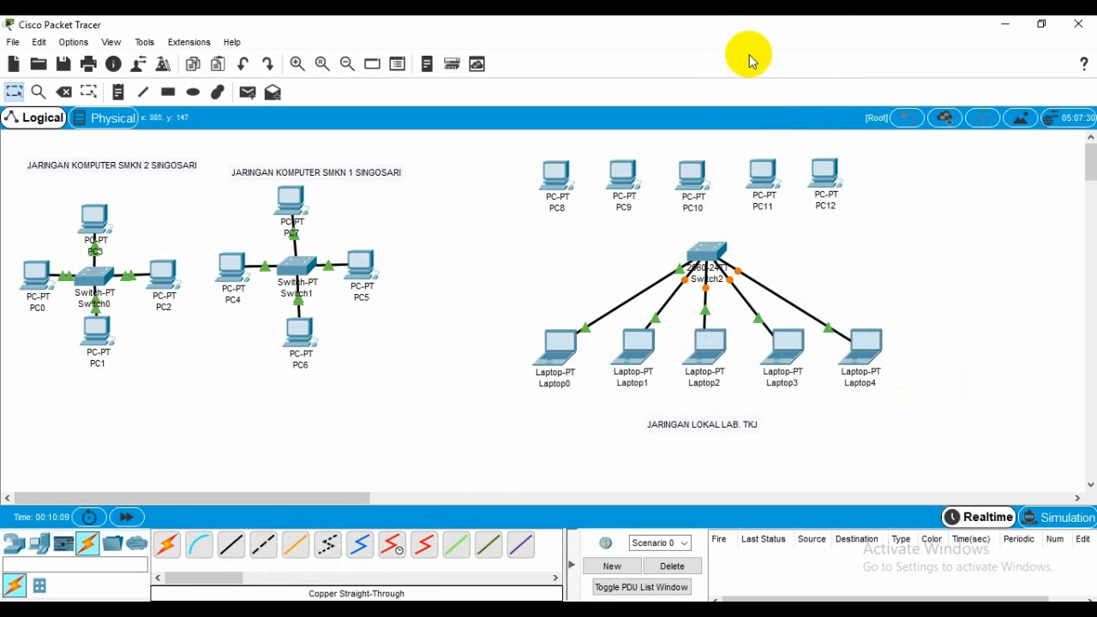
Connect PC8's FastEthernet0 to Switch2's FastEthernet0/5 with a copper straight-through cable.
{"action": "left_click", "coordinate": [239, 545]}
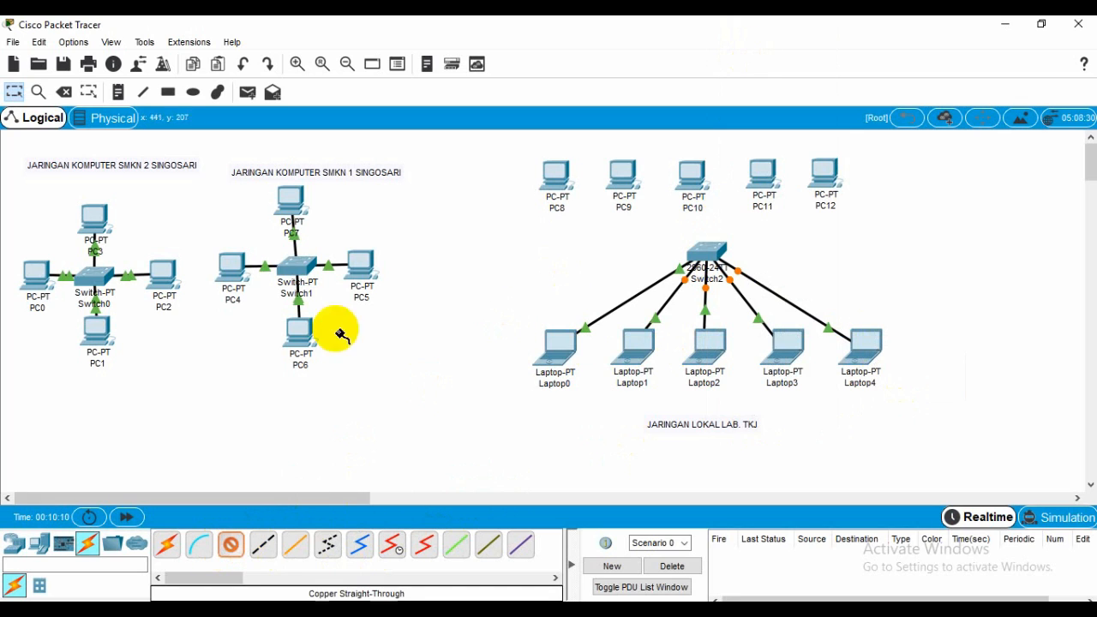
{"action": "left_click", "coordinate": [546, 185]}
{"action": "left_click", "coordinate": [588, 239]}
{"action": "left_click", "coordinate": [708, 253]}
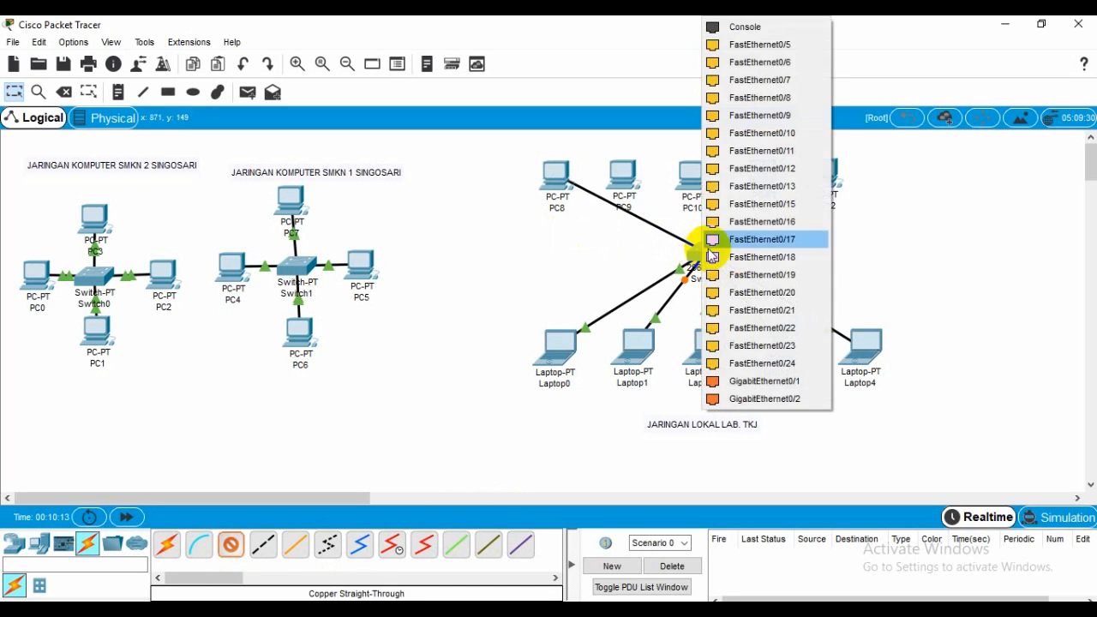
{"action": "left_click", "coordinate": [774, 43]}
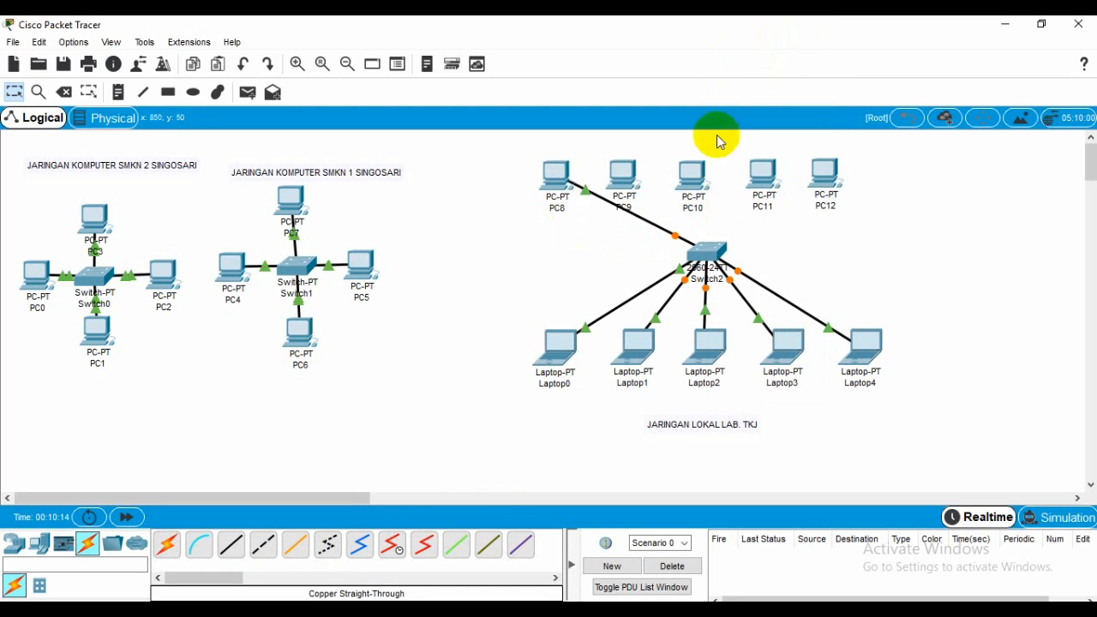
Connect PC9's FastEthernet0 to Switch2's FastEthernet0/6 with a copper straight-through cable.
{"action": "left_click", "coordinate": [231, 545]}
{"action": "left_click", "coordinate": [621, 178]}
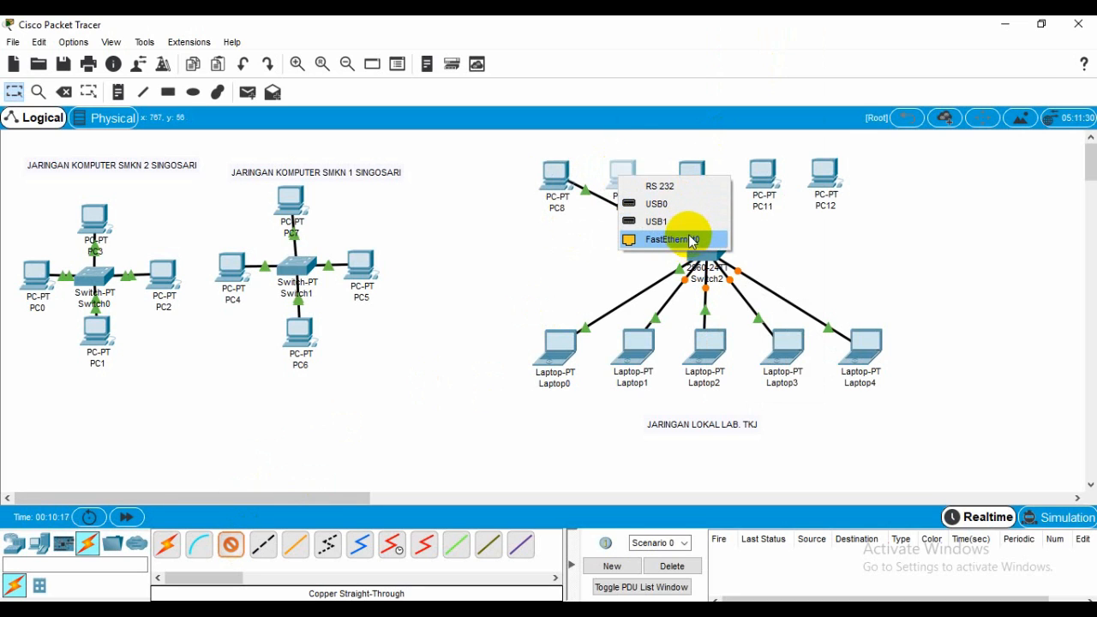
{"action": "left_click", "coordinate": [692, 239]}
{"action": "left_click", "coordinate": [715, 255]}
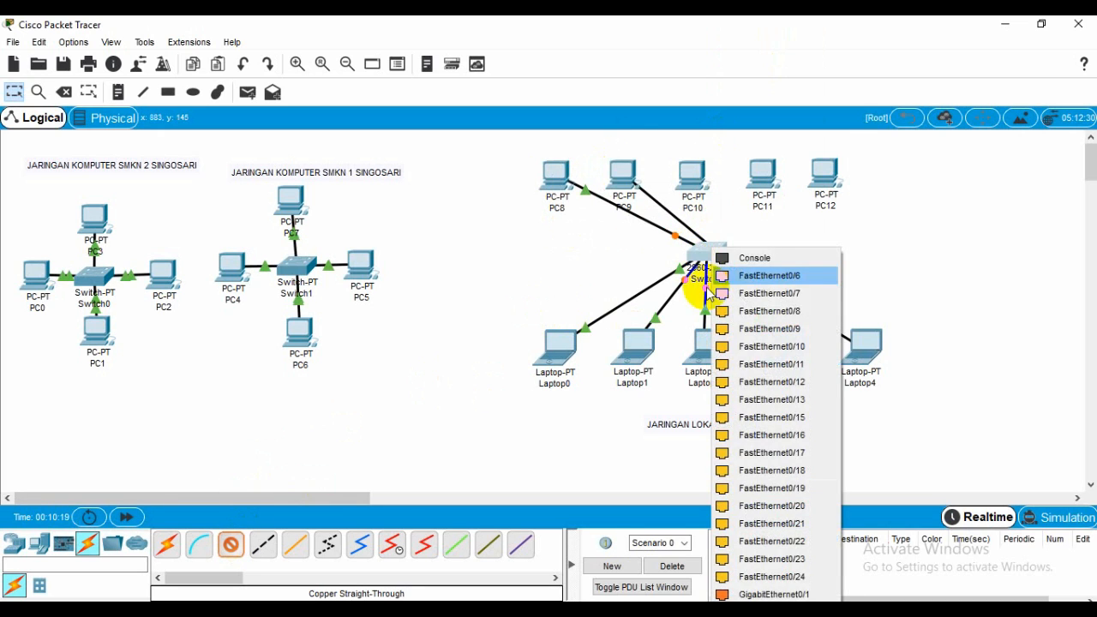
{"action": "left_click", "coordinate": [708, 276]}
Connect PC10's FastEthernet0 to Switch2's FastEthernet0/7 with a copper straight-through cable.
{"action": "left_click", "coordinate": [693, 174]}
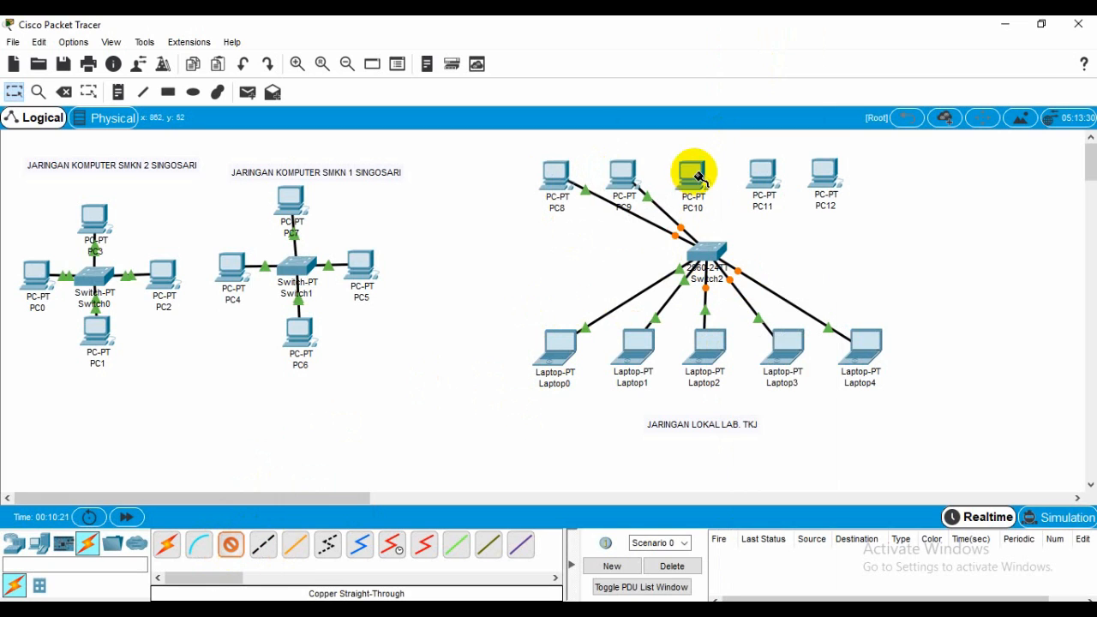
{"action": "left_click", "coordinate": [754, 237]}
{"action": "left_click", "coordinate": [710, 250]}
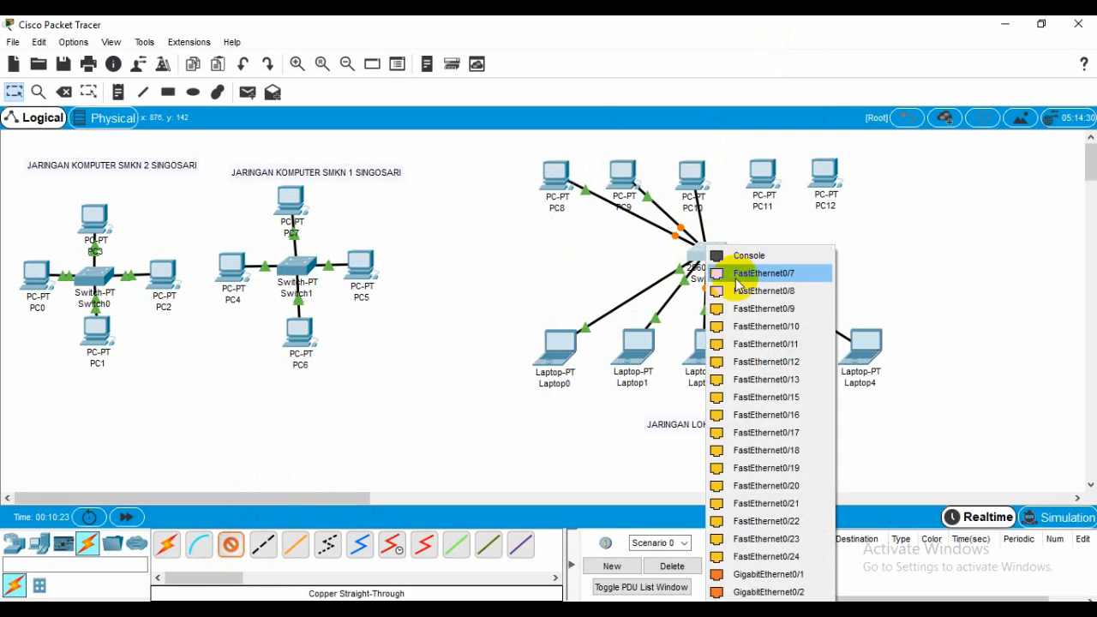
{"action": "left_click", "coordinate": [742, 274]}
Connect PC11's FastEthernet0 to Switch2's FastEthernet0/8 with a copper straight-through cable.
{"action": "left_click", "coordinate": [236, 546]}
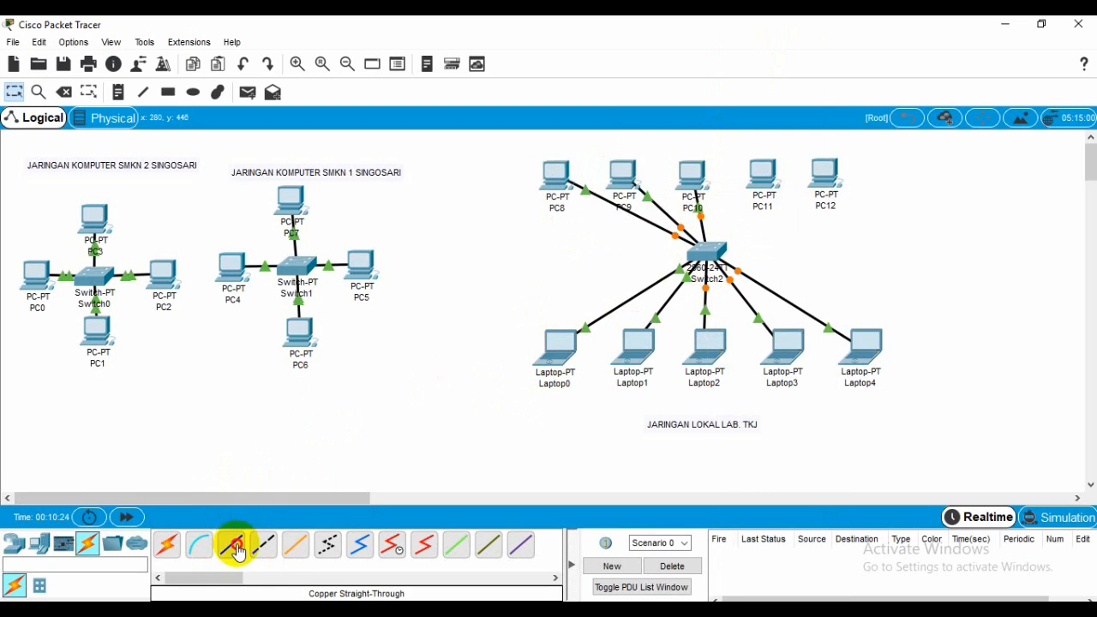
{"action": "left_click", "coordinate": [760, 172]}
{"action": "left_click", "coordinate": [797, 237]}
{"action": "left_click", "coordinate": [716, 252]}
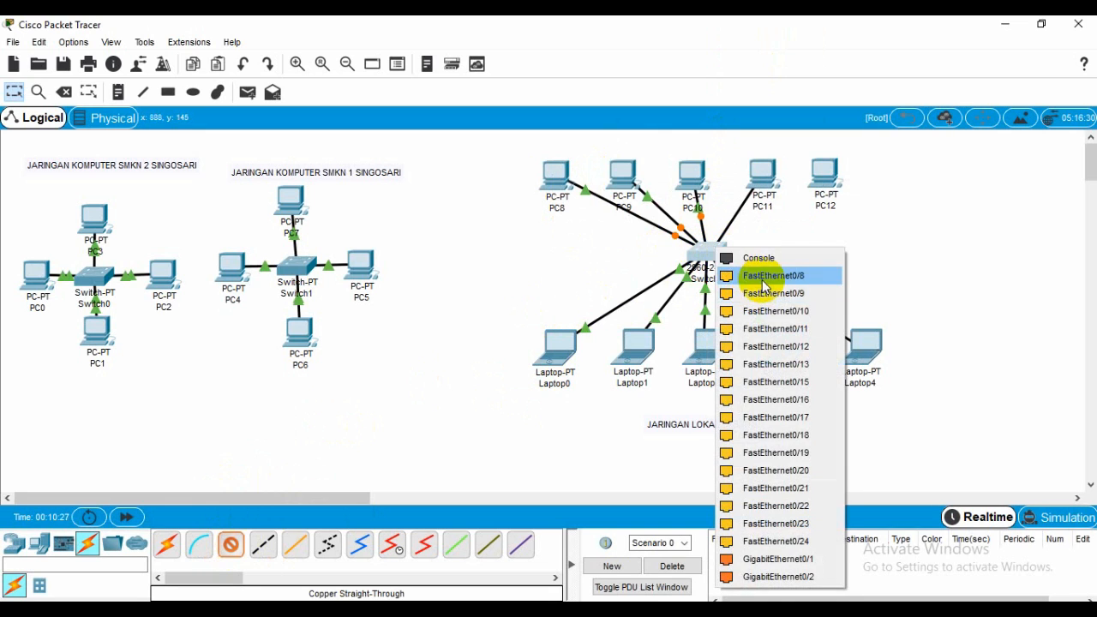
{"action": "left_click", "coordinate": [742, 275]}
Connect PC12's FastEthernet0 to Switch2's FastEthernet0/9 with a copper straight-through cable and nudge the switch slightly toward the PC9 side.
{"action": "left_click", "coordinate": [232, 542]}
{"action": "left_click", "coordinate": [703, 267]}
{"action": "left_click", "coordinate": [823, 172]}
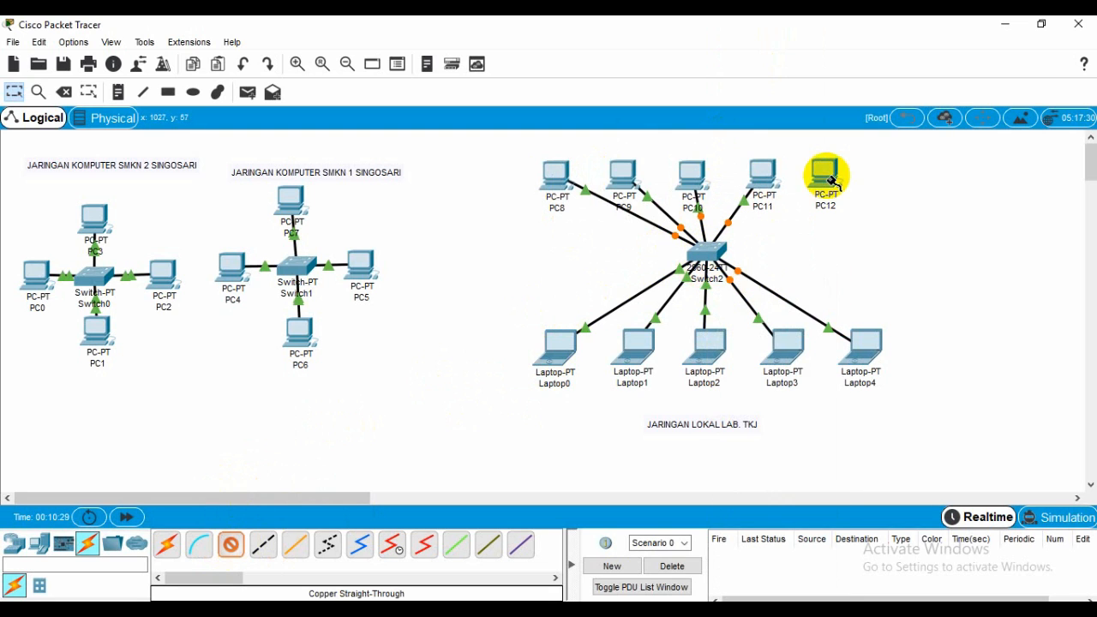
{"action": "left_click", "coordinate": [853, 238]}
{"action": "left_click", "coordinate": [724, 255]}
{"action": "left_click", "coordinate": [722, 252]}
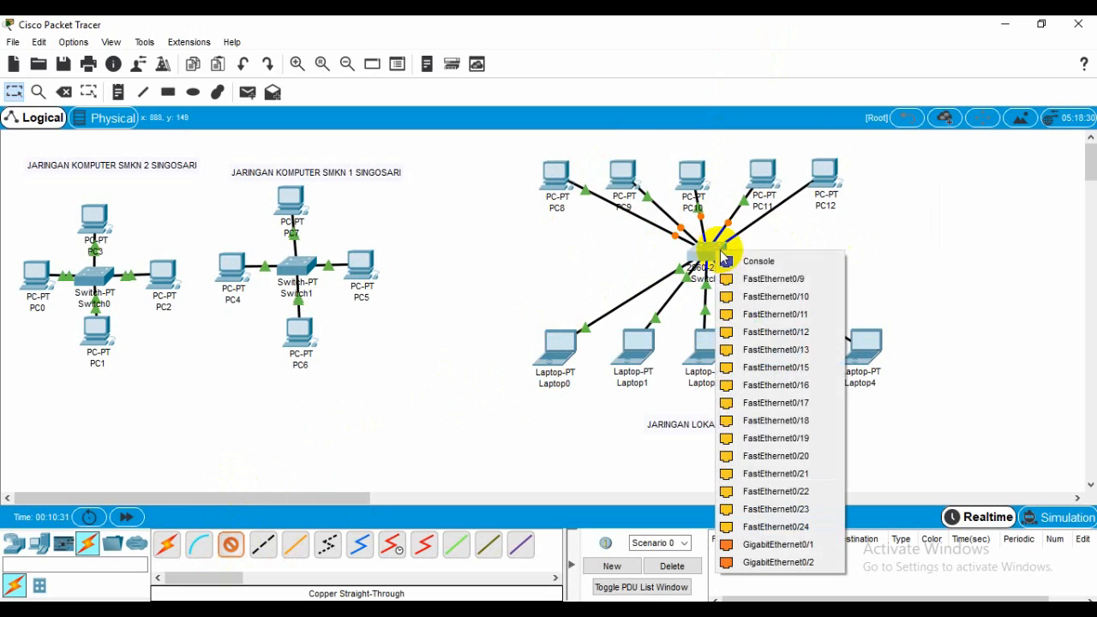
{"action": "left_click", "coordinate": [744, 278]}
{"action": "mouse_move", "coordinate": [703, 256]}
{"action": "left_mouse_down"}
{"action": "mouse_move", "coordinate": [691, 266]}
{"action": "mouse_move", "coordinate": [694, 254]}
{"action": "left_mouse_up"}
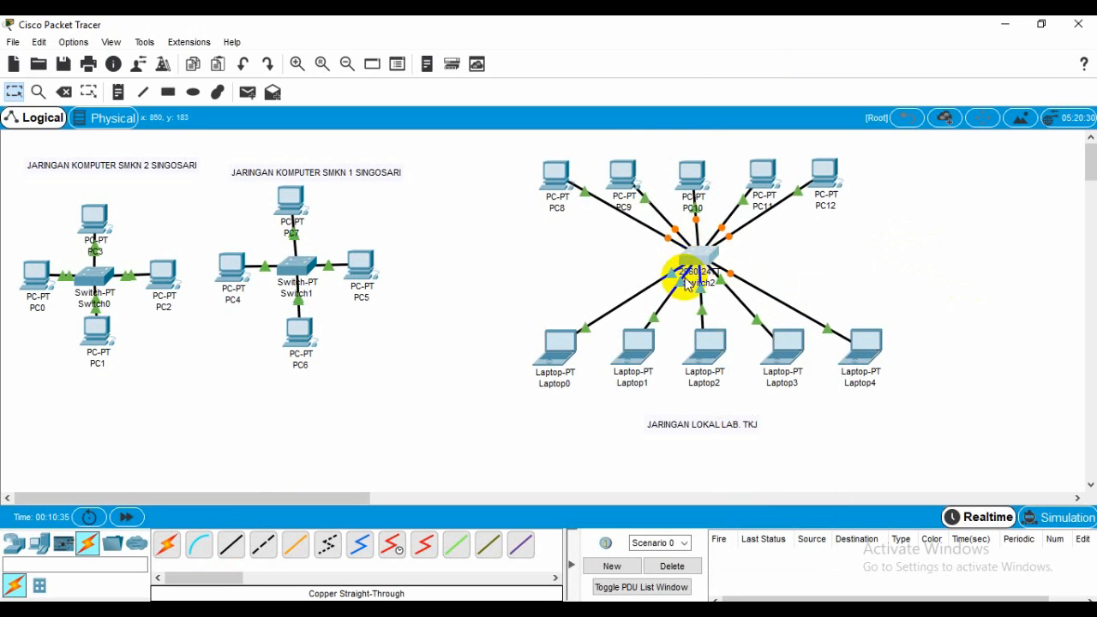
Give Laptop0 the static IP address 192.168.1.1 with subnet mask 255.255.255.0.
{"action": "left_click", "coordinate": [558, 351]}
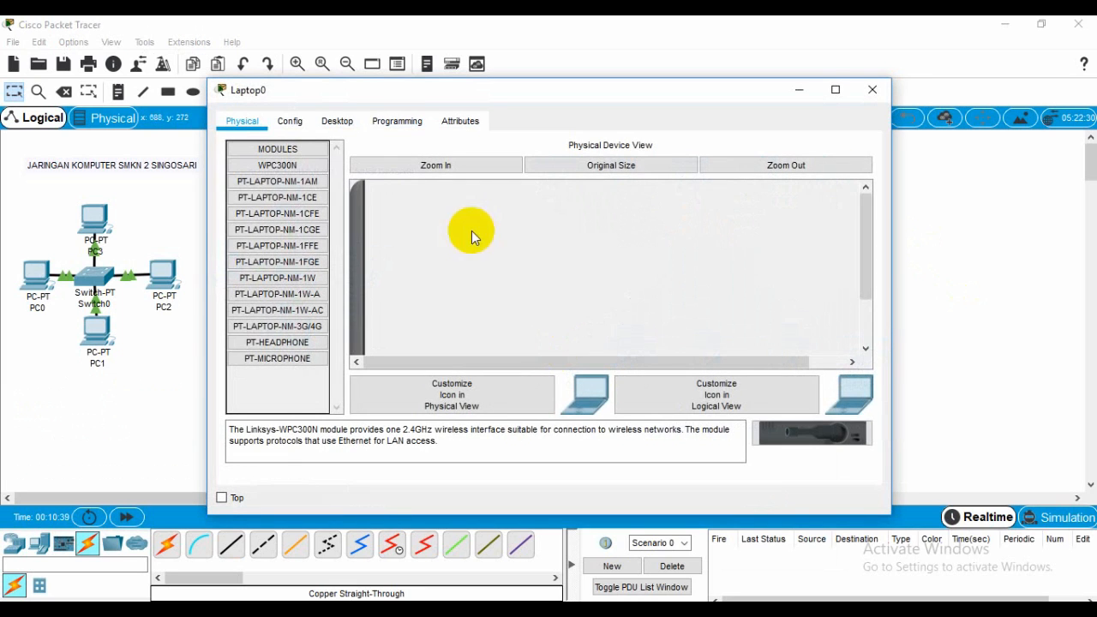
{"action": "left_click", "coordinate": [338, 122]}
{"action": "left_click", "coordinate": [294, 198]}
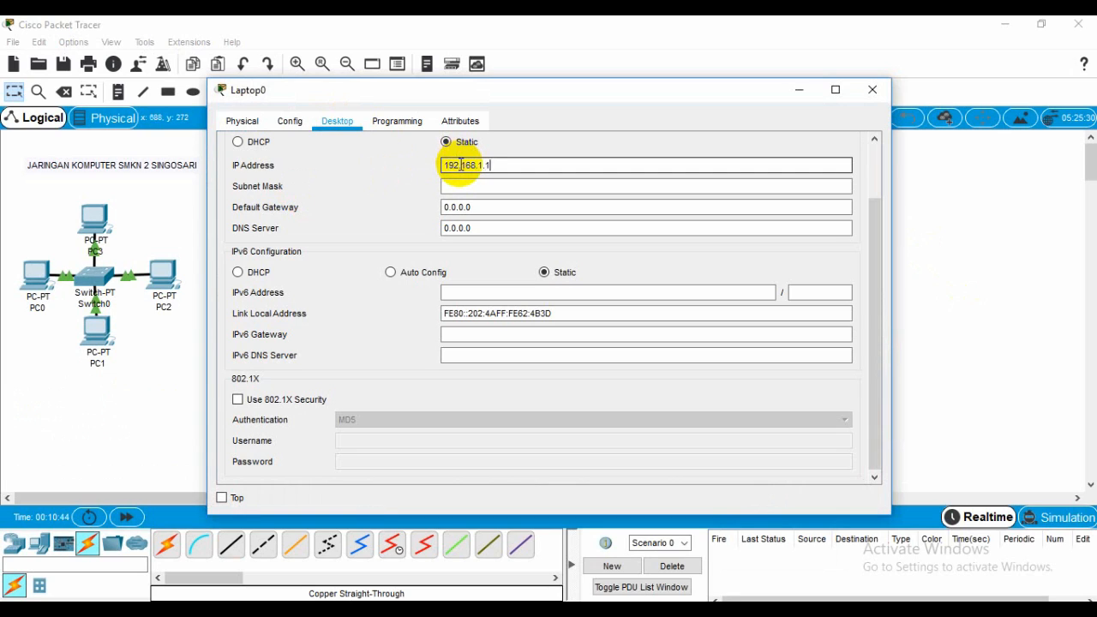
{"action": "left_click", "coordinate": [461, 165]}
{"action": "type", "text": "192.168.1.1"}
{"action": "left_click", "coordinate": [521, 185]}
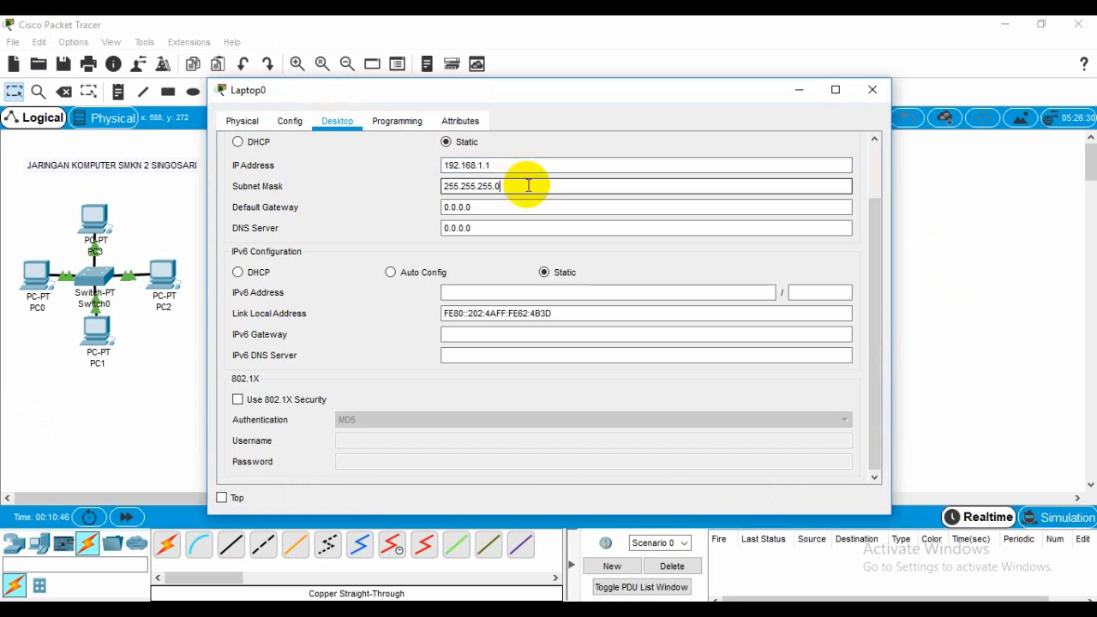
{"action": "left_click", "coordinate": [881, 94]}
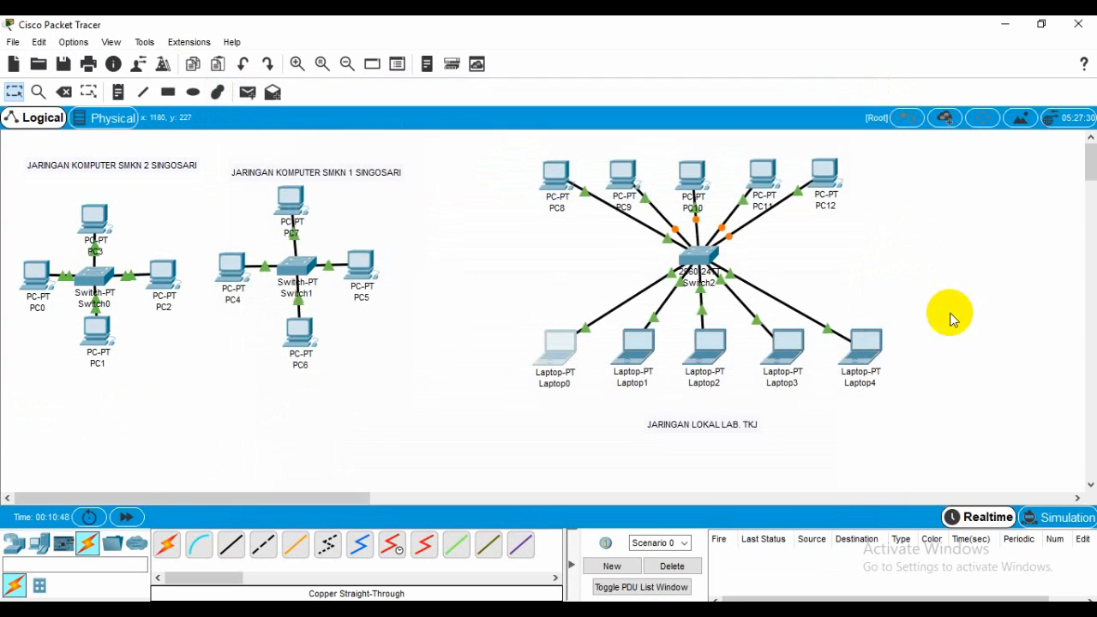
Give PC8 the static IP address 192.168.1.10 with subnet mask 255.255.255.0.
{"action": "left_click", "coordinate": [554, 180]}
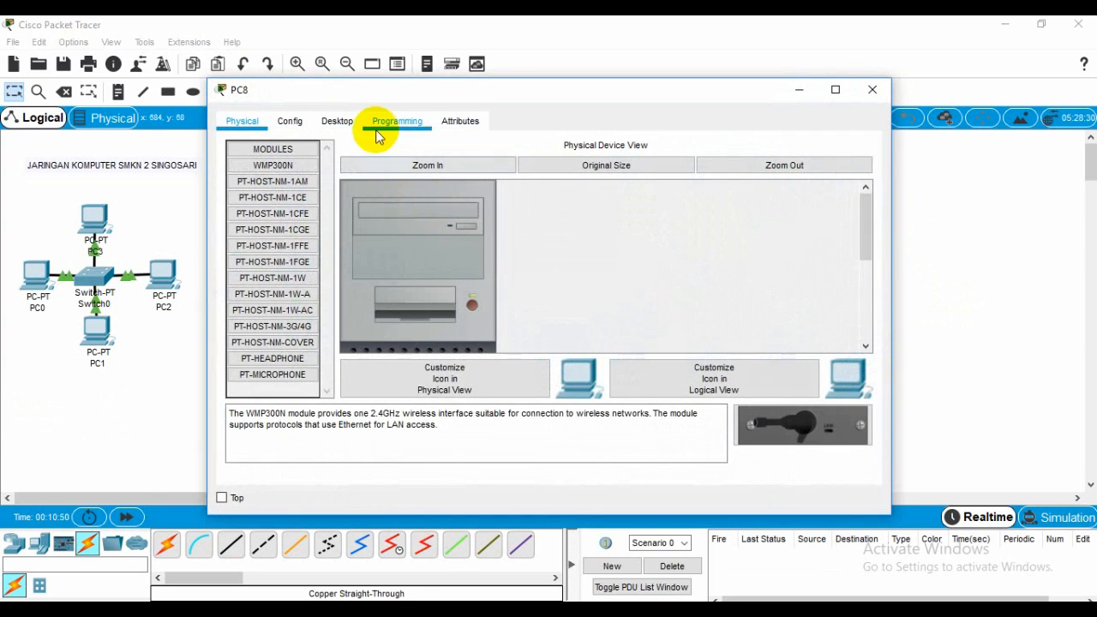
{"action": "left_click", "coordinate": [871, 90]}
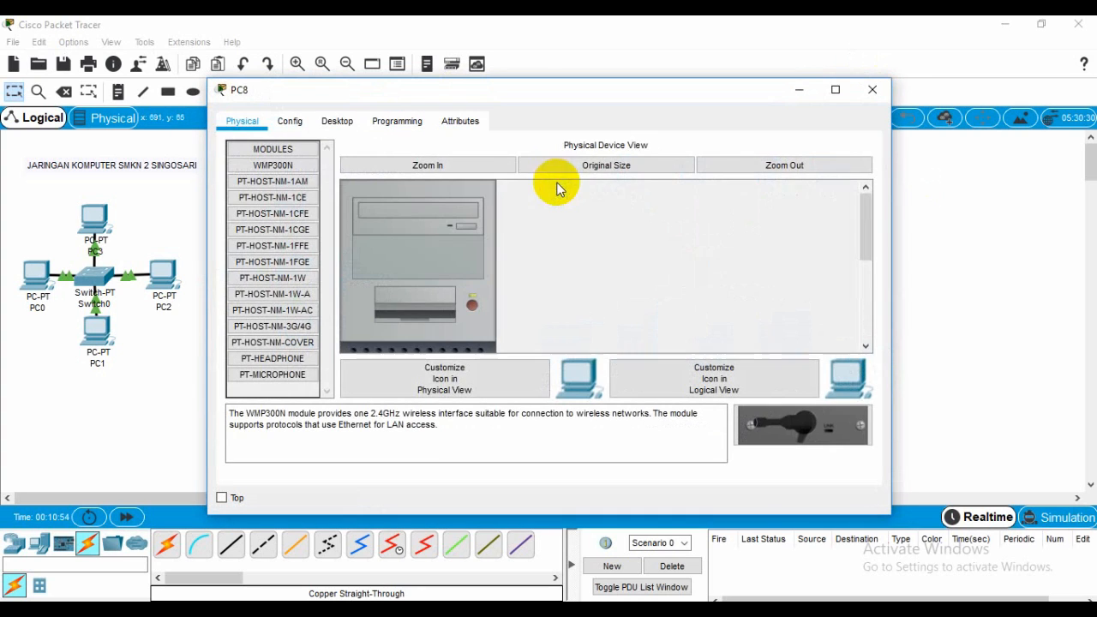
{"action": "left_click", "coordinate": [338, 120]}
{"action": "left_click", "coordinate": [312, 191]}
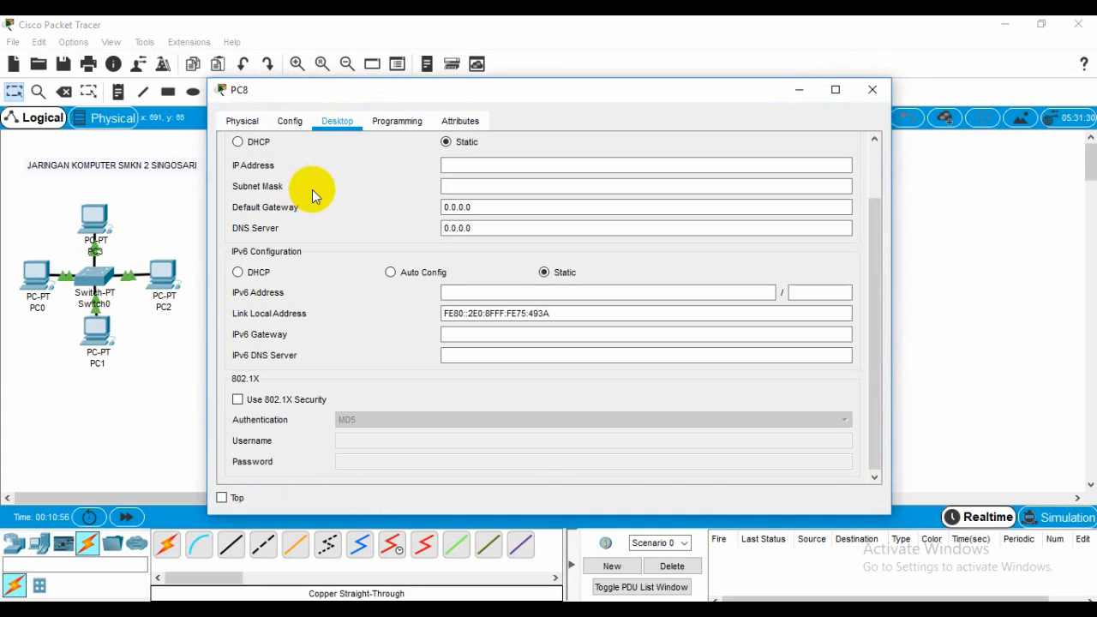
{"action": "left_click", "coordinate": [462, 165]}
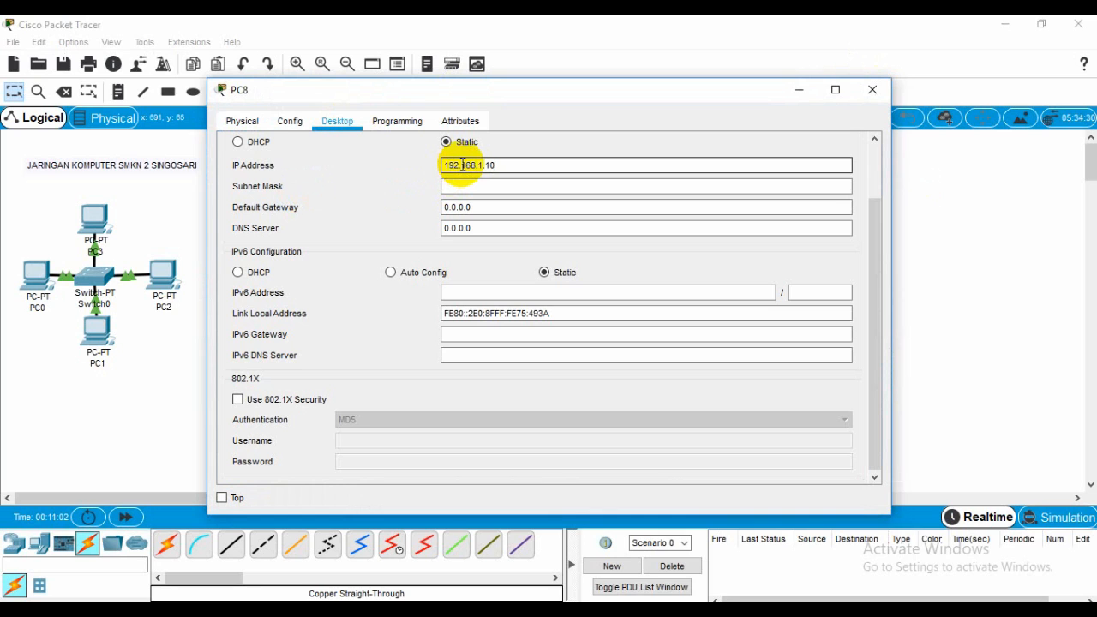
{"action": "left_click", "coordinate": [483, 186]}
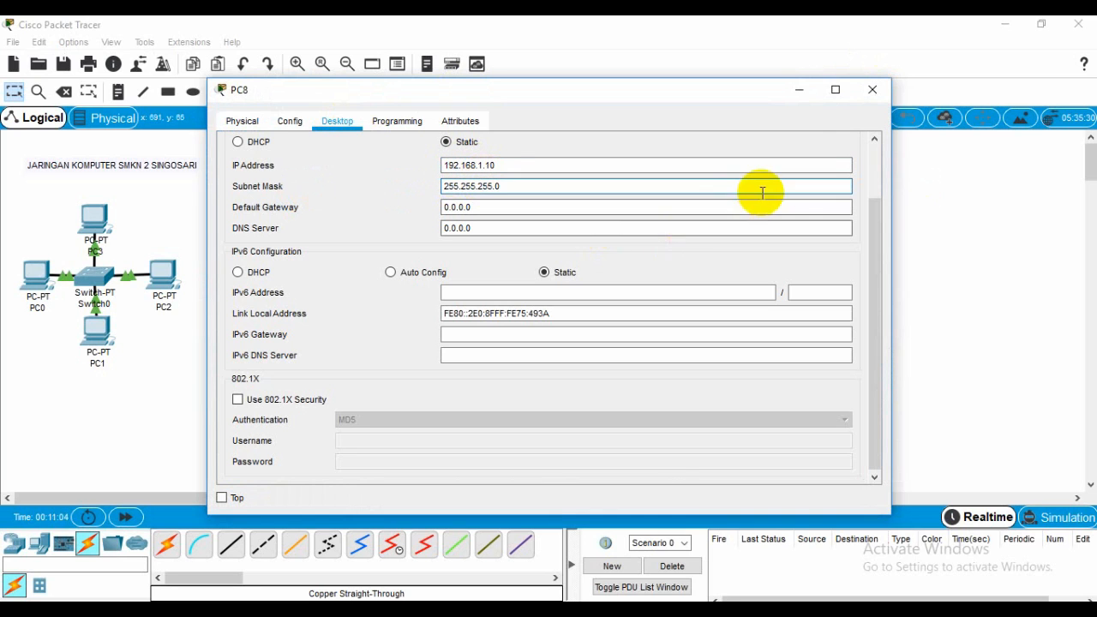
{"action": "left_click", "coordinate": [871, 90]}
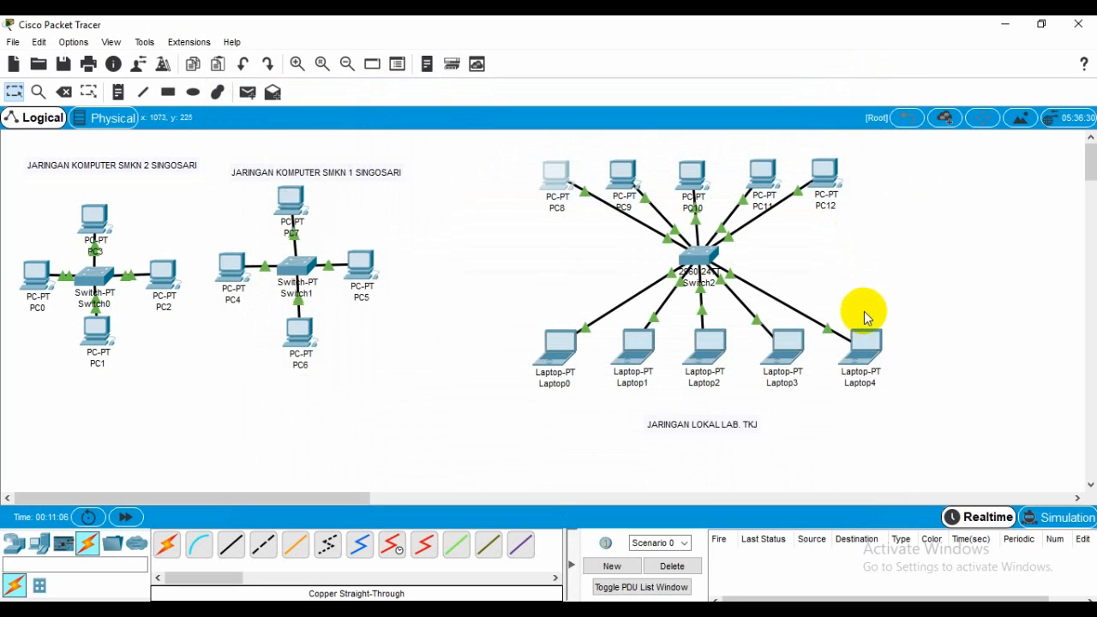
Move the whole TKJ lab network closer to the SMKN 1 network and recentre its title note beneath the laptops.
{"action": "left_click_drag", "start_coordinate": [514, 144], "coordinate": [909, 404]}
{"action": "left_click_drag", "start_coordinate": [701, 258], "coordinate": [598, 257]}
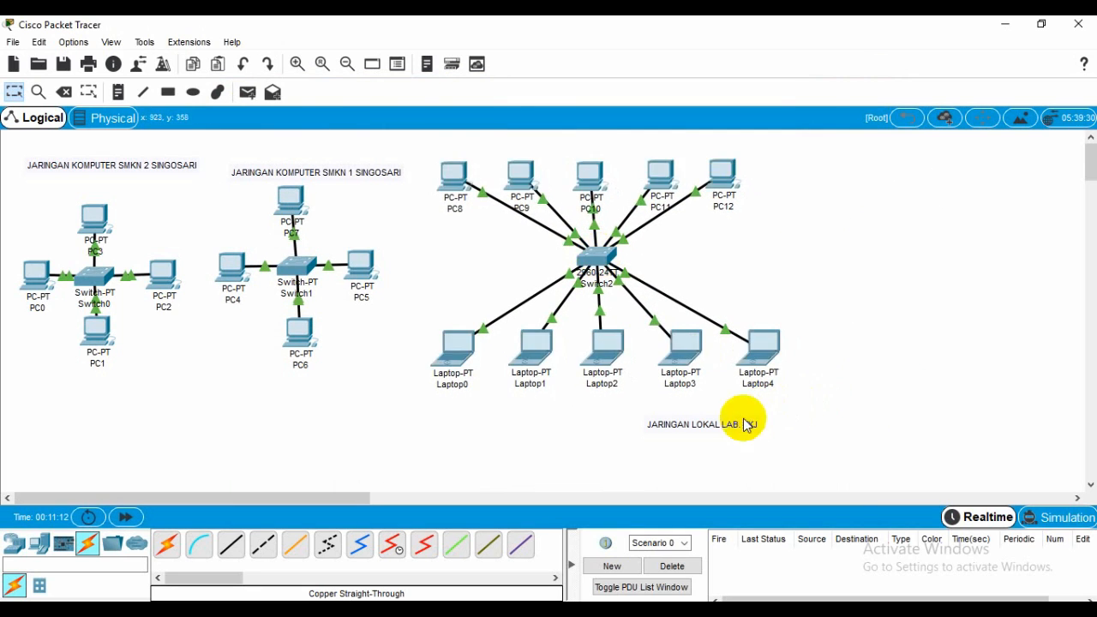
{"action": "left_click_drag", "start_coordinate": [728, 424], "coordinate": [631, 407]}
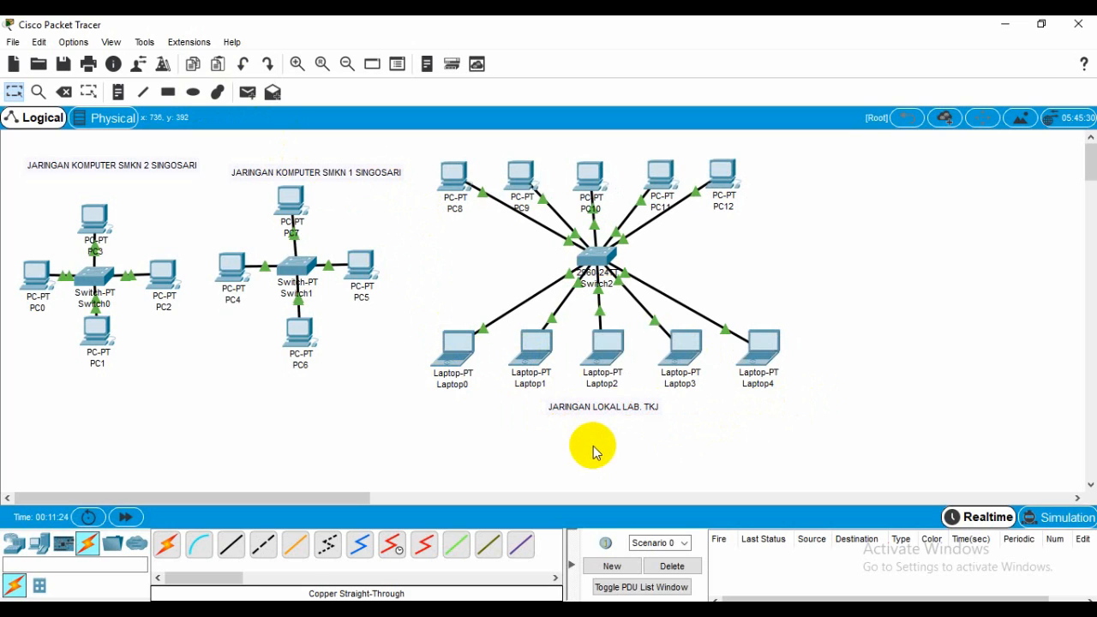
Send a simple PDU from Laptop0 to PC8 to test their connection.
{"action": "left_click", "coordinate": [248, 91]}
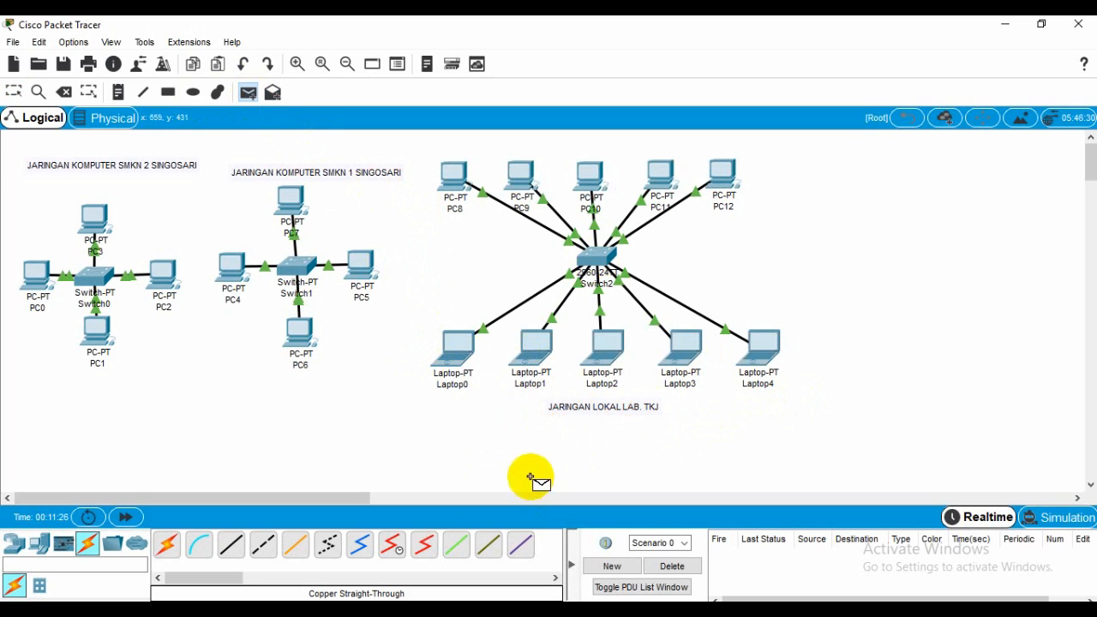
{"action": "left_click", "coordinate": [454, 347]}
{"action": "left_click", "coordinate": [451, 173]}
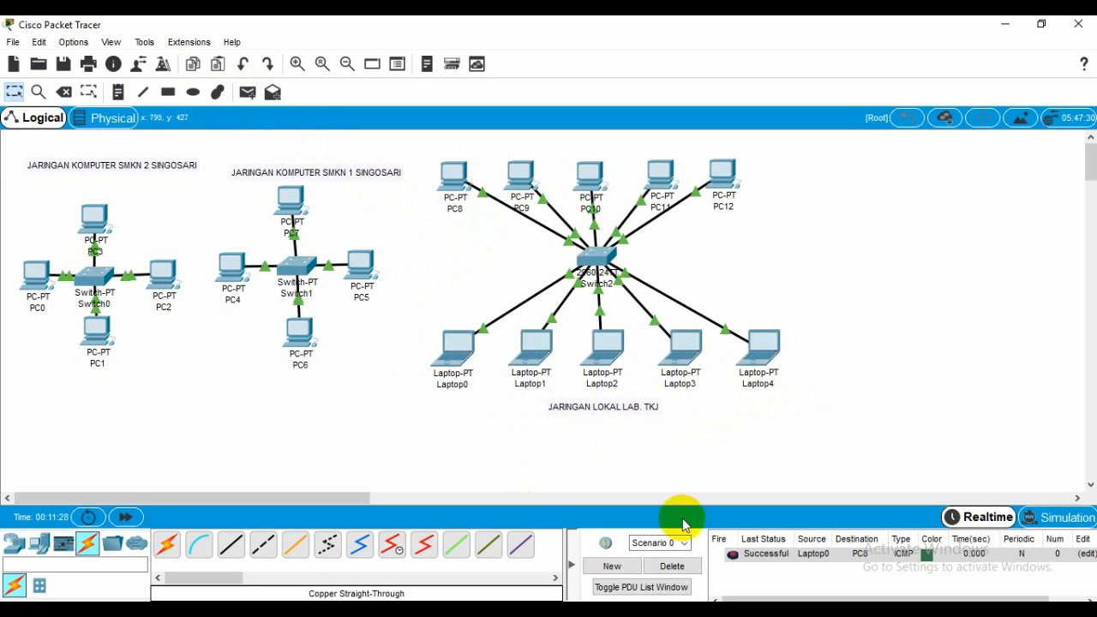
Send a simple PDU from PC8 back to Laptop0 and delete Scenario 0's test entries.
{"action": "left_click", "coordinate": [248, 92]}
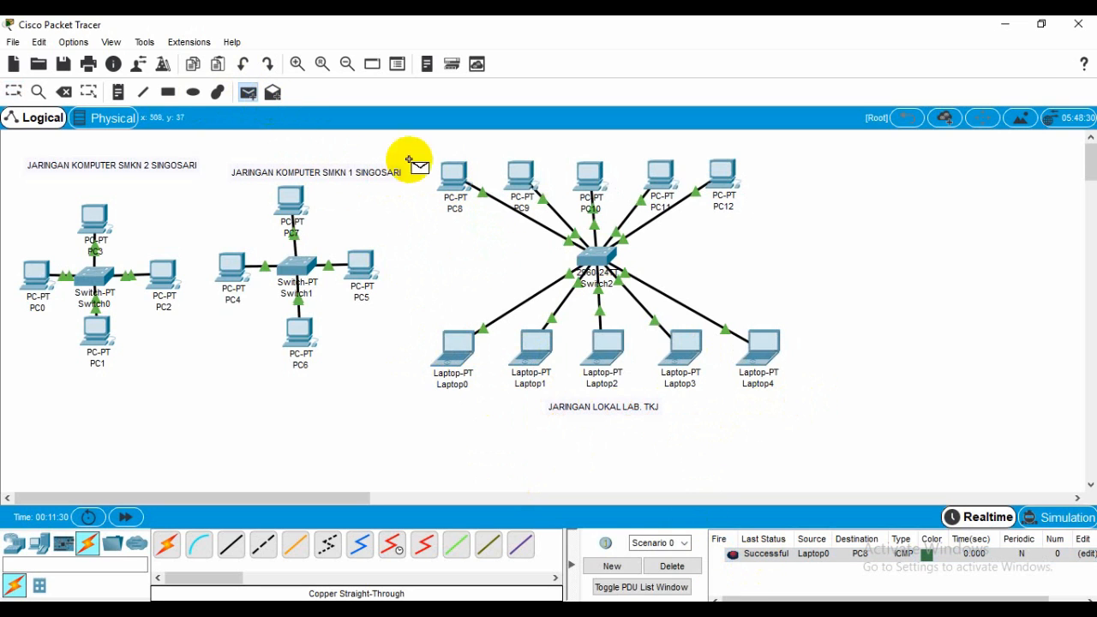
{"action": "left_click", "coordinate": [451, 173]}
{"action": "left_click", "coordinate": [454, 347]}
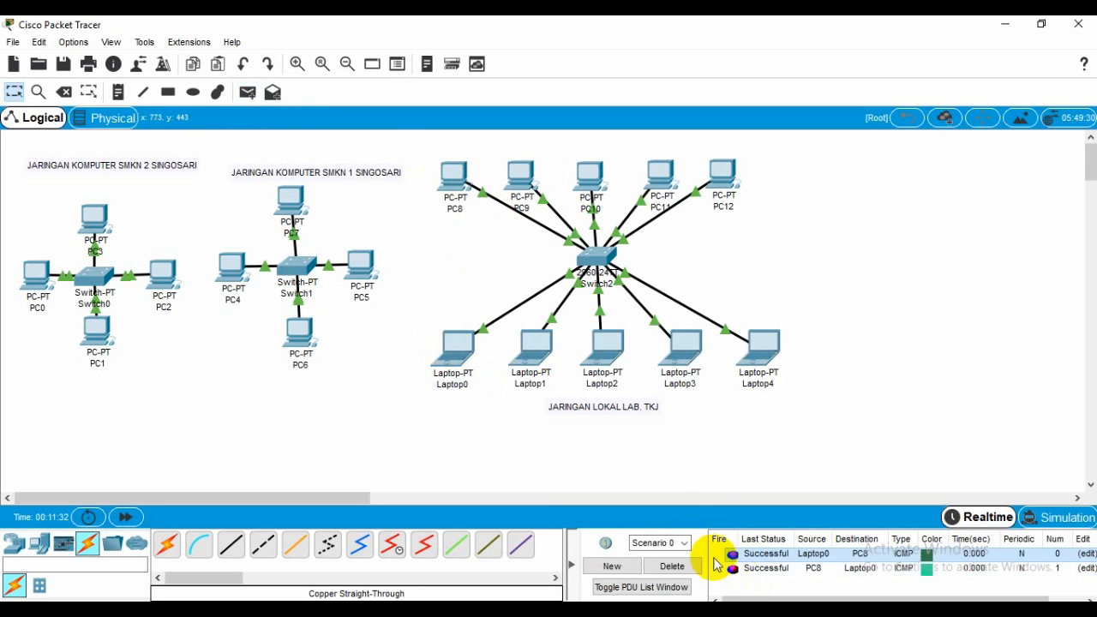
{"action": "left_click", "coordinate": [674, 566]}
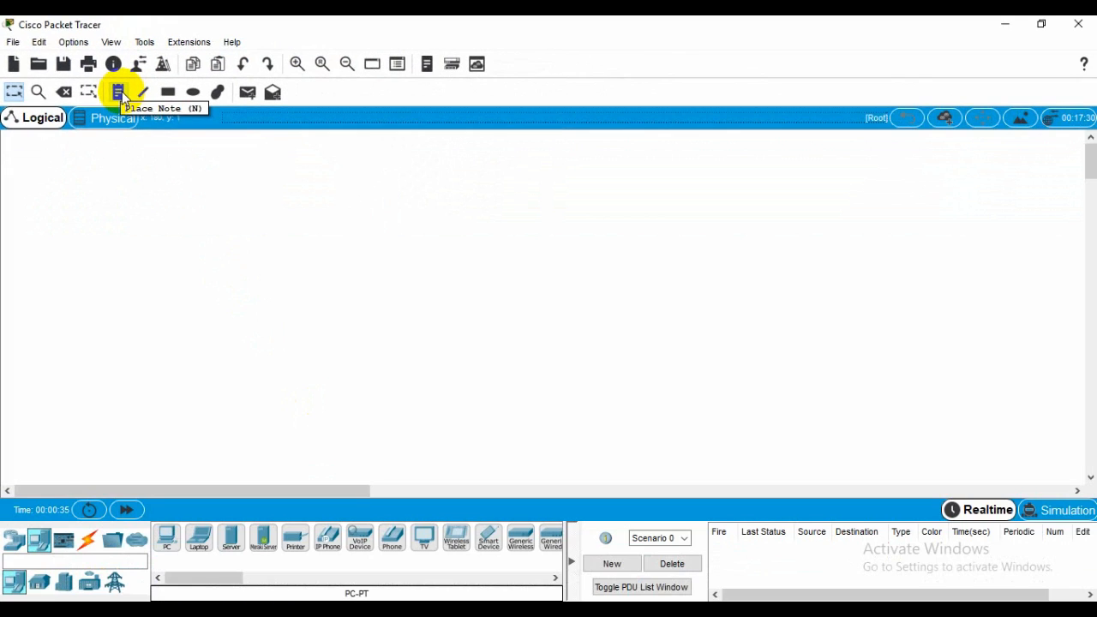
Add a note reading "JARINGAN KOMPUTER SMKN 1 SINGOSARI" and "NETWORK ID : 192.168.1.N", and move it slightly higher in the workspace.
{"action": "left_click", "coordinate": [119, 93]}
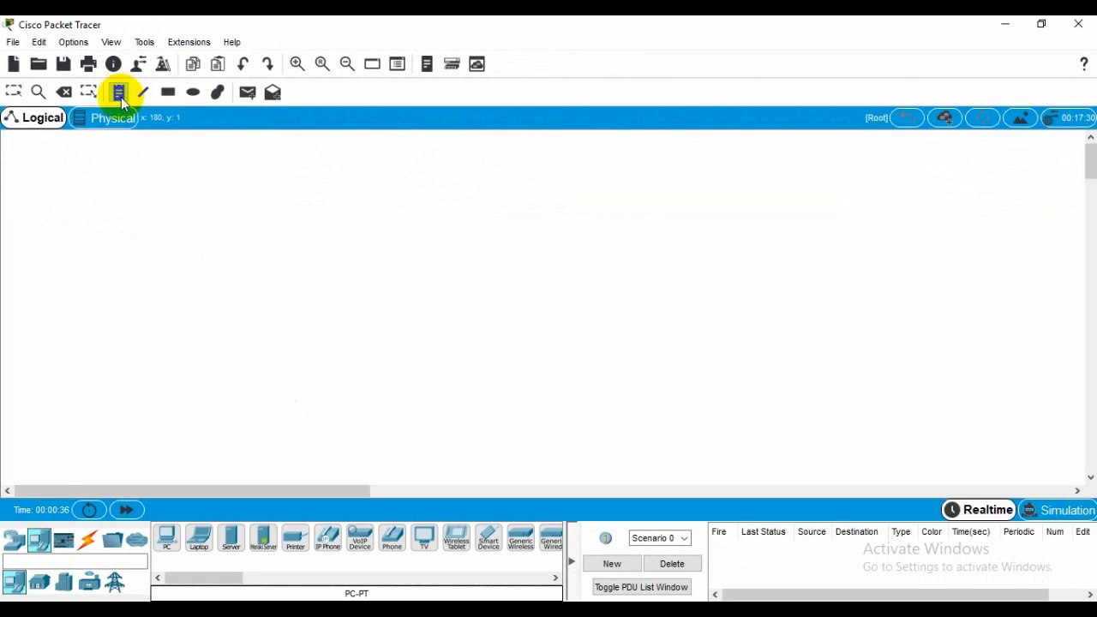
{"action": "left_click", "coordinate": [117, 180]}
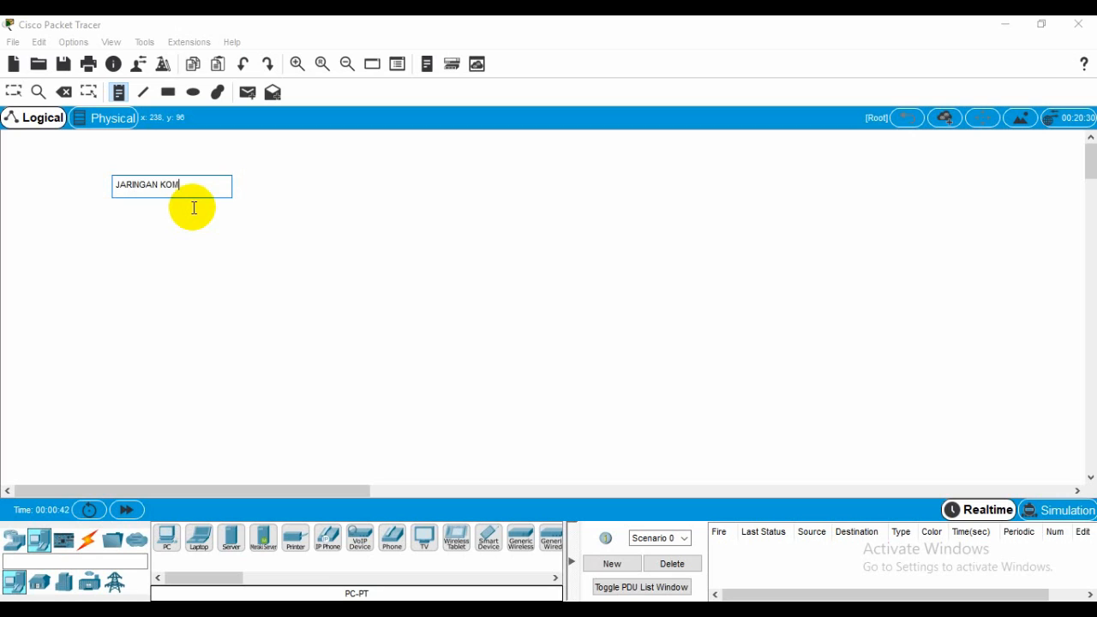
{"action": "type", "text": "JARINGAN KOMPUTER SMKN 1 SINGOS"}
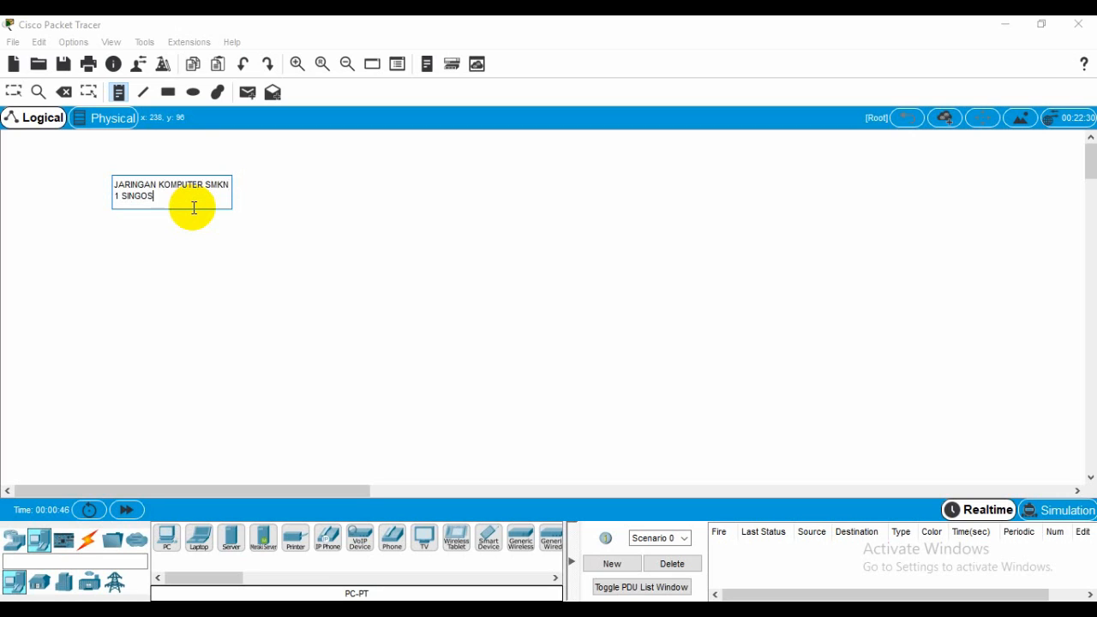
{"action": "type", "text": "ARI"}
{"action": "key", "text": "Return"}
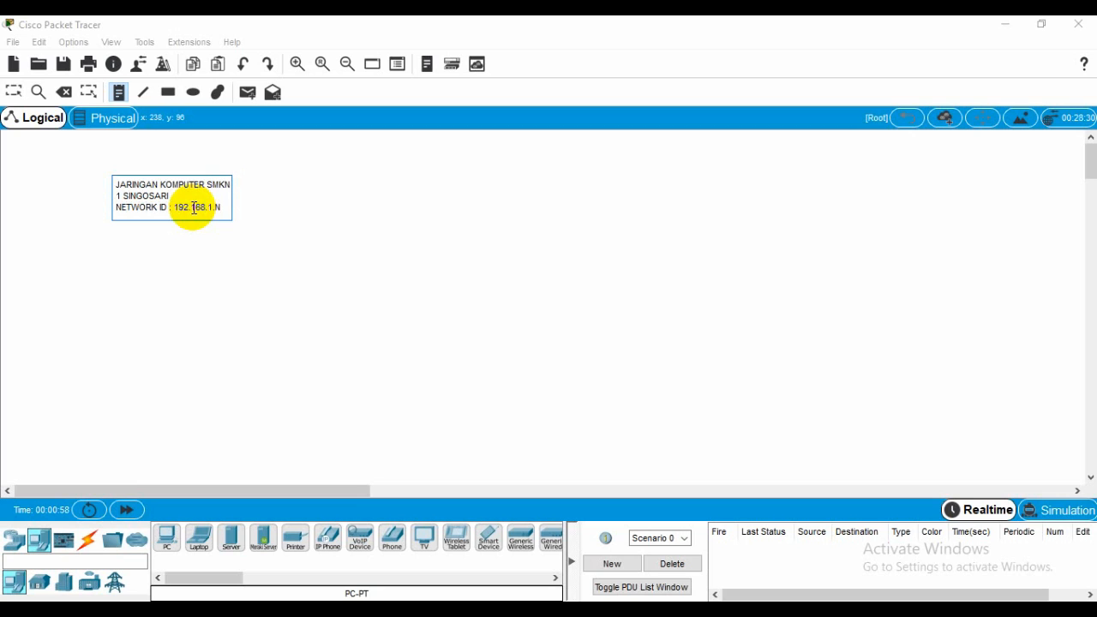
{"action": "key", "text": "Escape"}
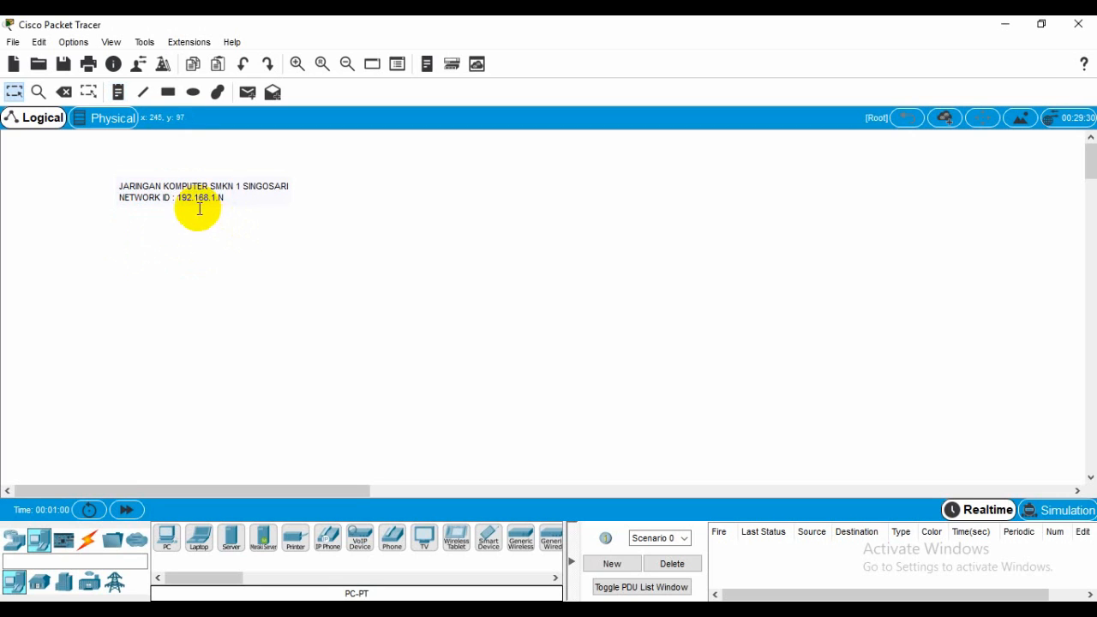
{"action": "left_click_drag", "start_coordinate": [200, 209], "coordinate": [183, 185]}
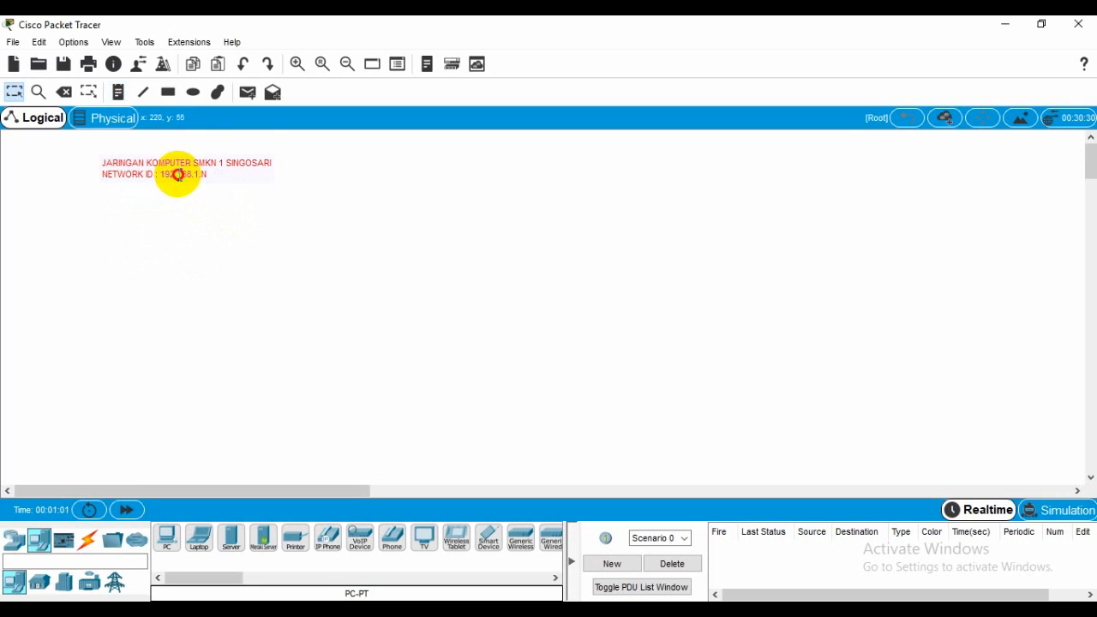
{"action": "left_click", "coordinate": [275, 246]}
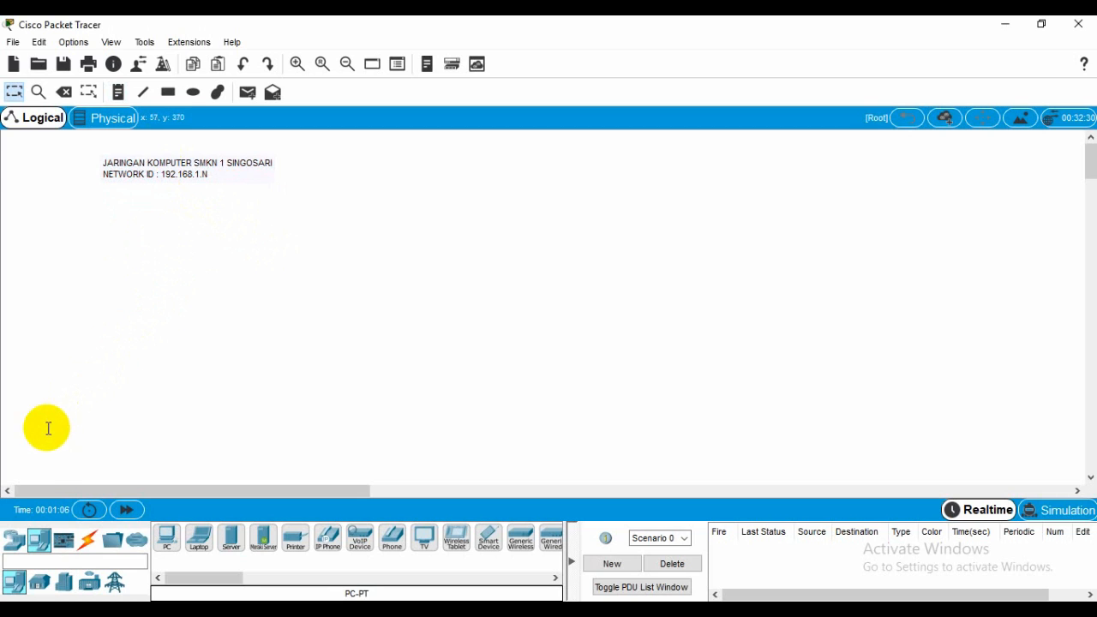
Place three PC-PT computers beneath the title note, with PC0 at the far left, PC1 at the bottom and PC2 above.
{"action": "left_click", "coordinate": [41, 542]}
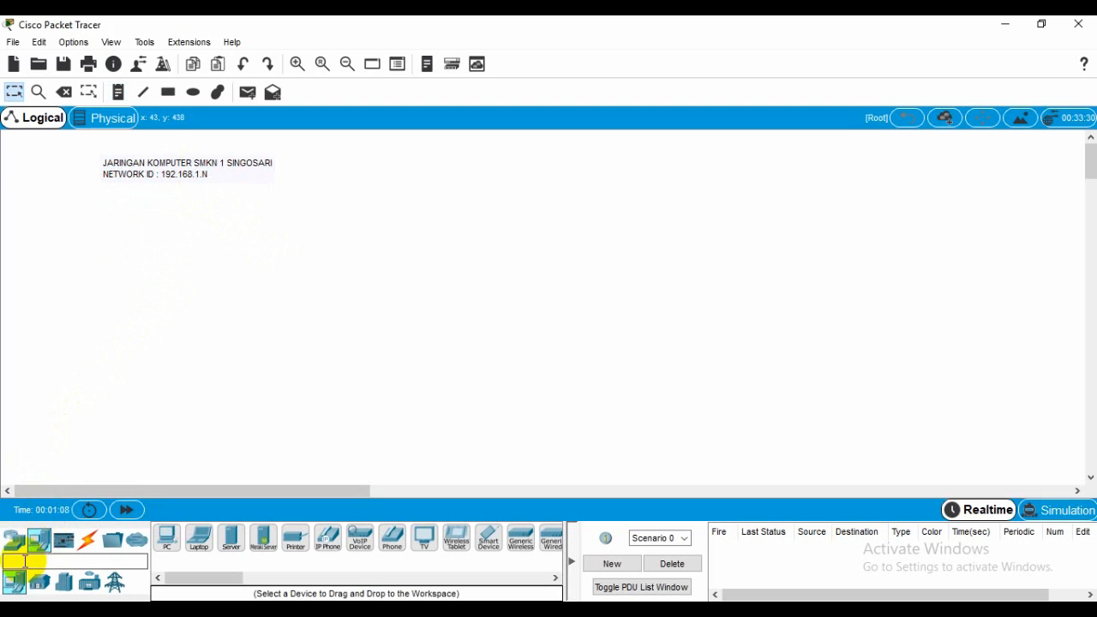
{"action": "left_click", "coordinate": [14, 585]}
{"action": "left_click", "coordinate": [163, 538]}
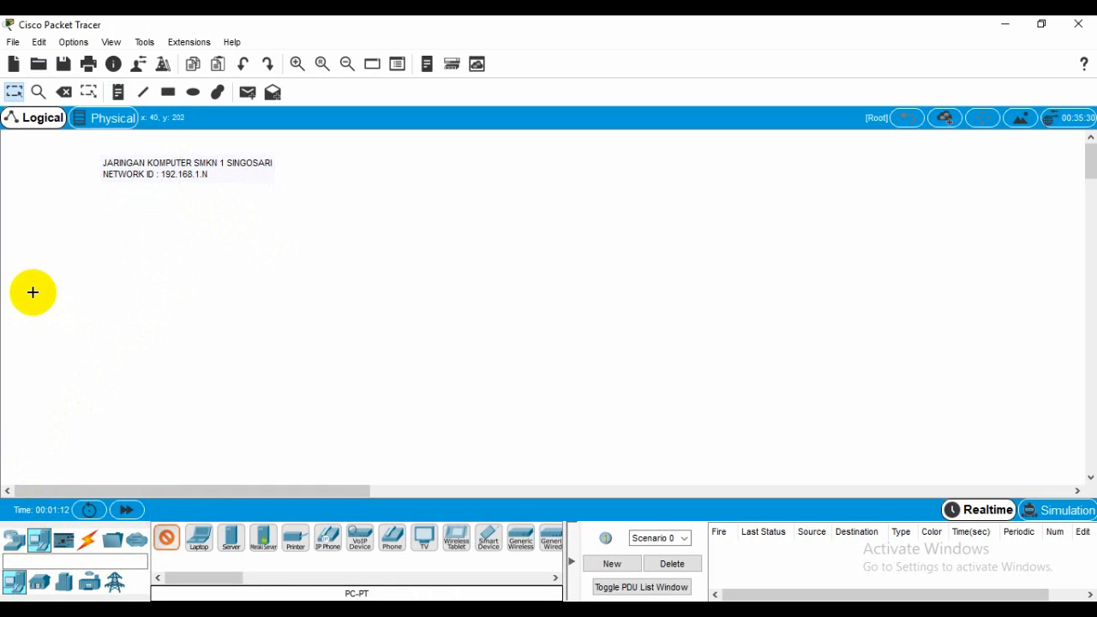
{"action": "left_click", "coordinate": [33, 293]}
{"action": "left_click", "coordinate": [168, 544]}
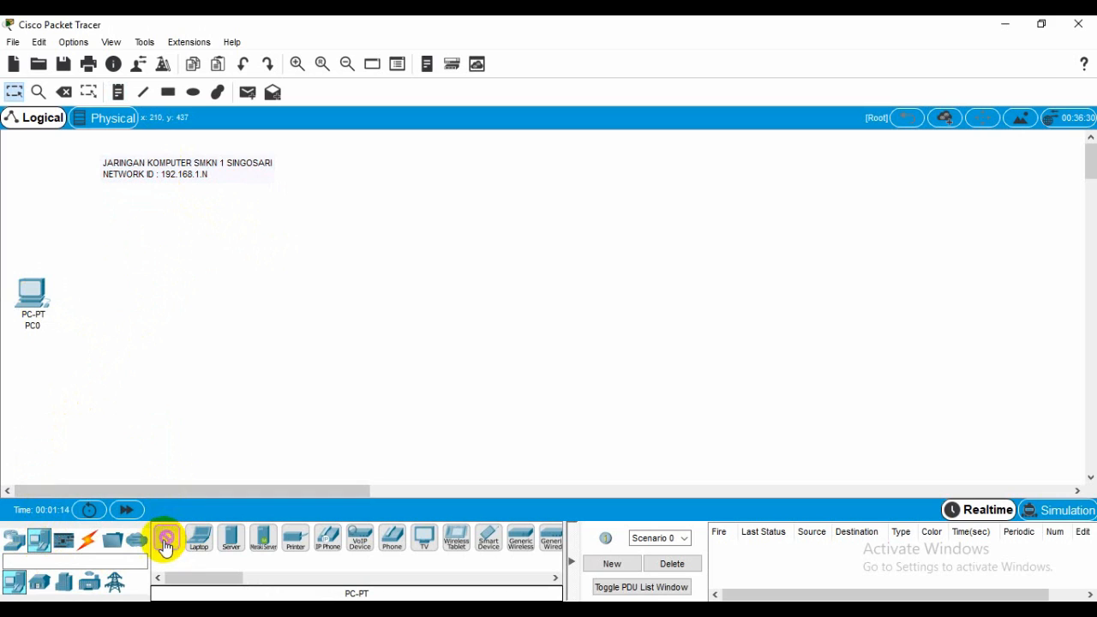
{"action": "left_click", "coordinate": [112, 437]}
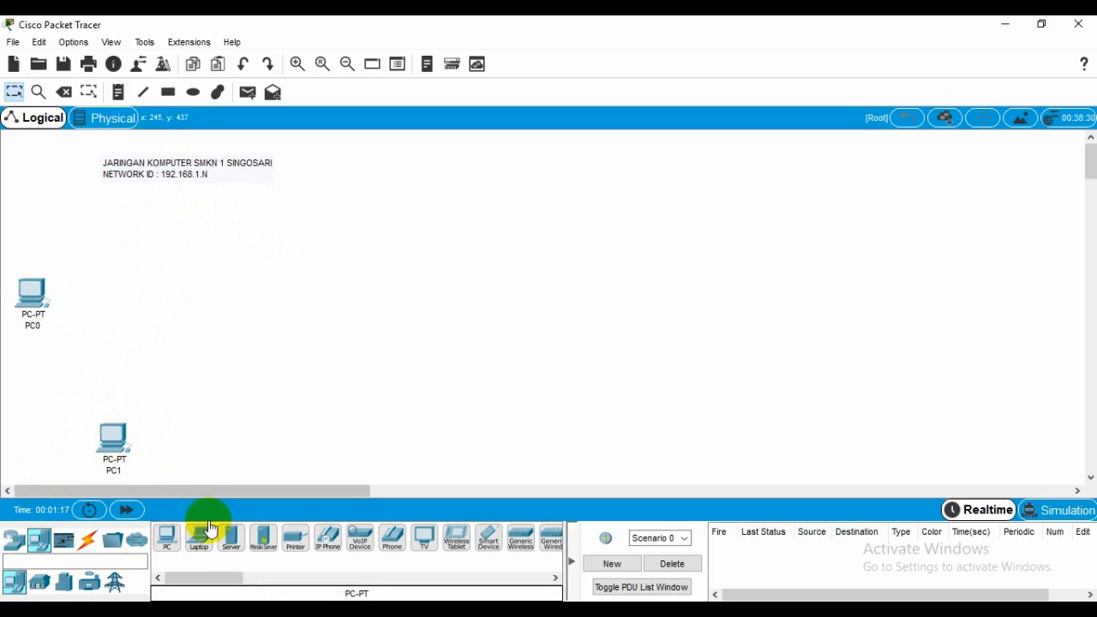
{"action": "left_click", "coordinate": [168, 538]}
{"action": "left_click", "coordinate": [126, 228]}
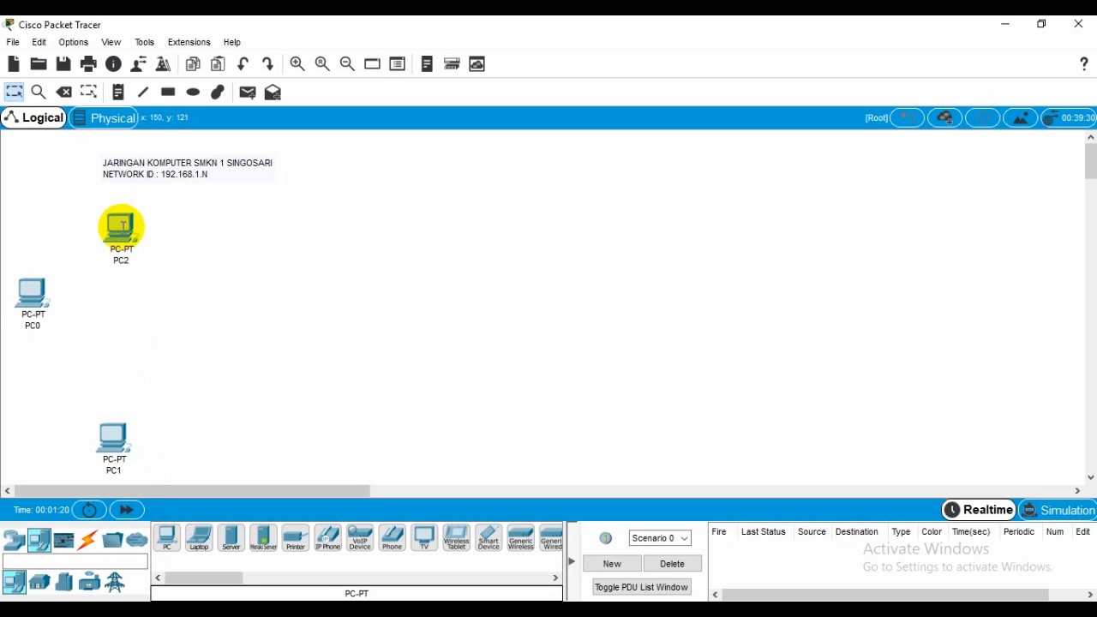
Reposition the three PCs so PC2 sits straight above PC1 and PC0 lies midway between their heights.
{"action": "left_click_drag", "start_coordinate": [29, 294], "coordinate": [22, 342]}
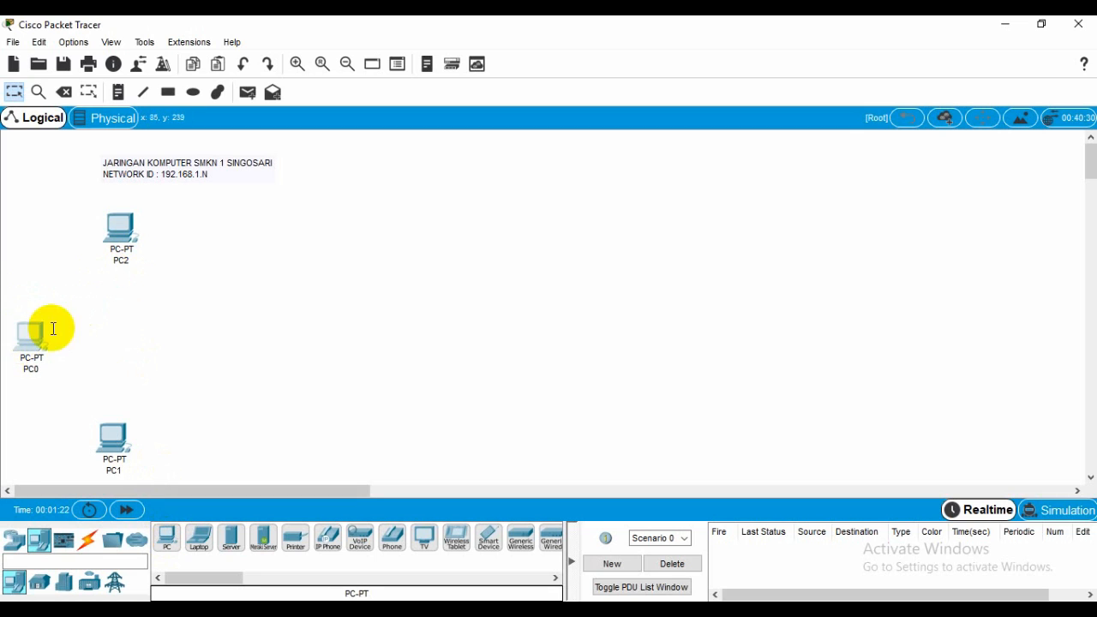
{"action": "left_click_drag", "start_coordinate": [117, 228], "coordinate": [123, 258]}
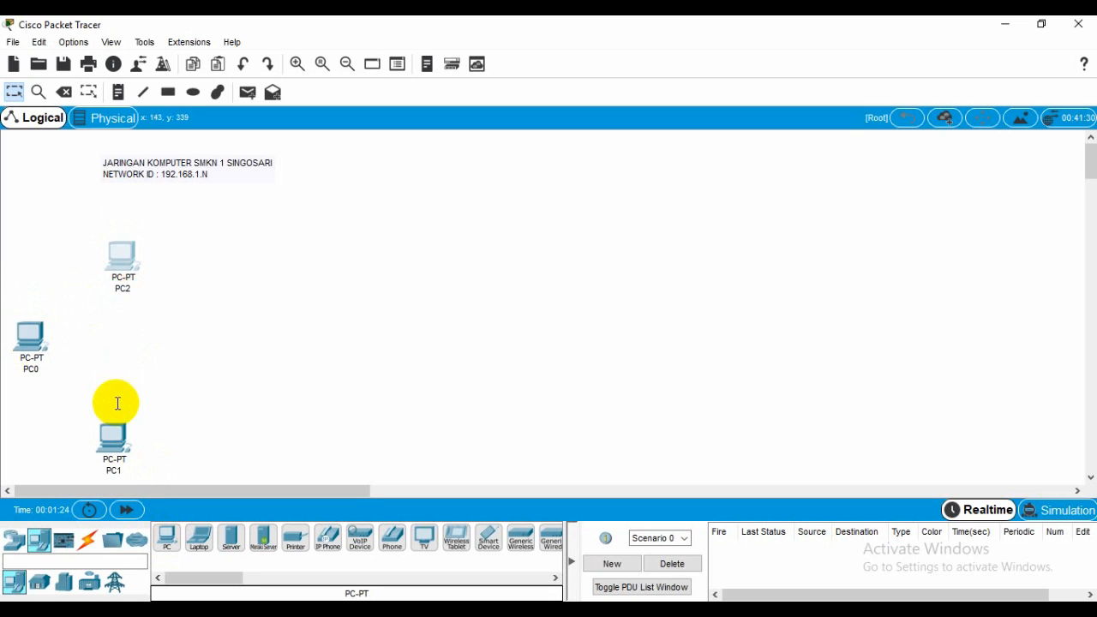
{"action": "left_click_drag", "start_coordinate": [114, 443], "coordinate": [115, 439]}
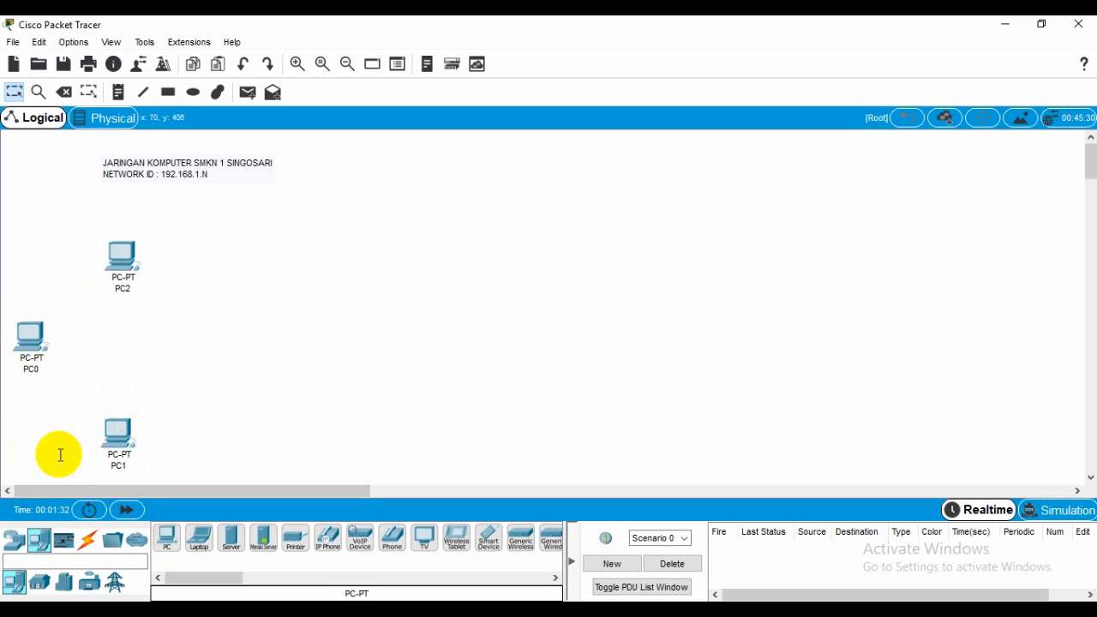
Place a Switch-PT between PC2 and PC1 and align it vertically with them.
{"action": "left_click", "coordinate": [14, 540]}
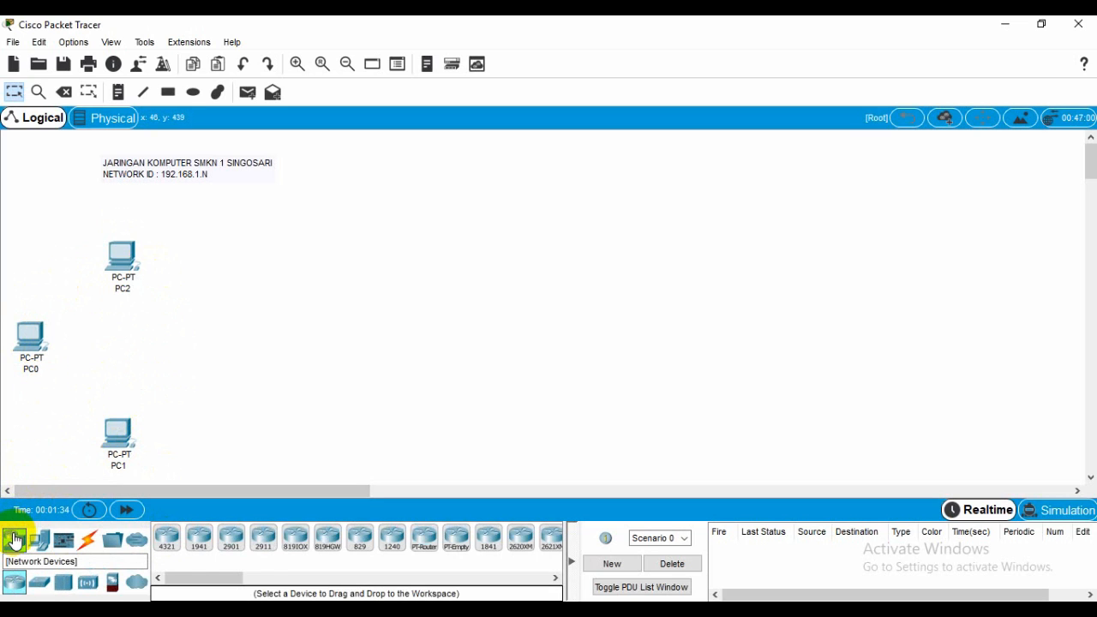
{"action": "left_click", "coordinate": [38, 589]}
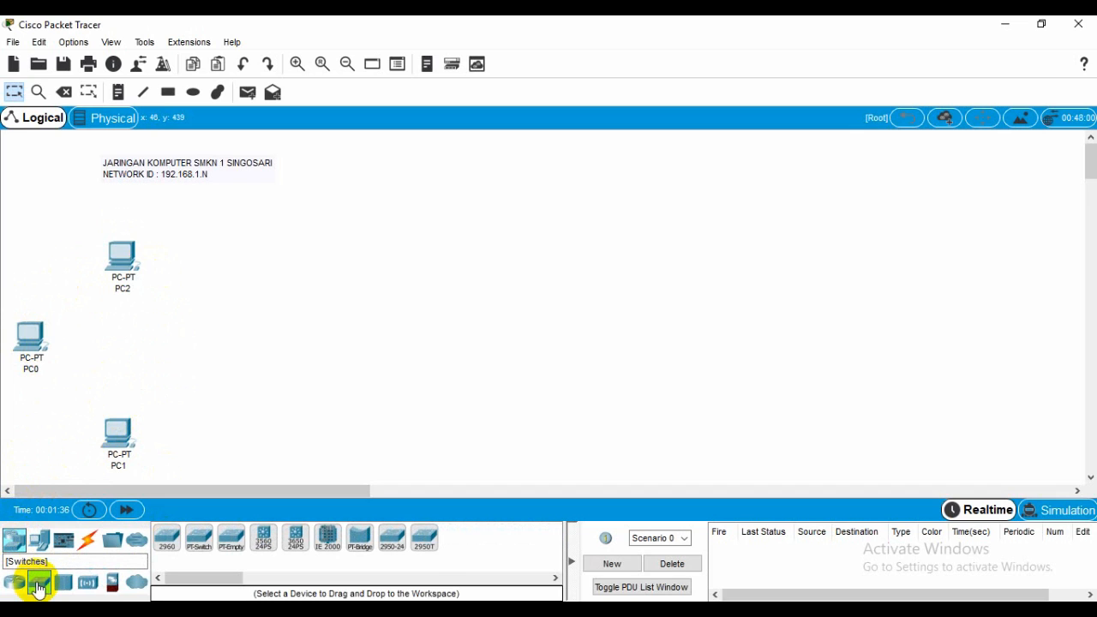
{"action": "left_click", "coordinate": [200, 545]}
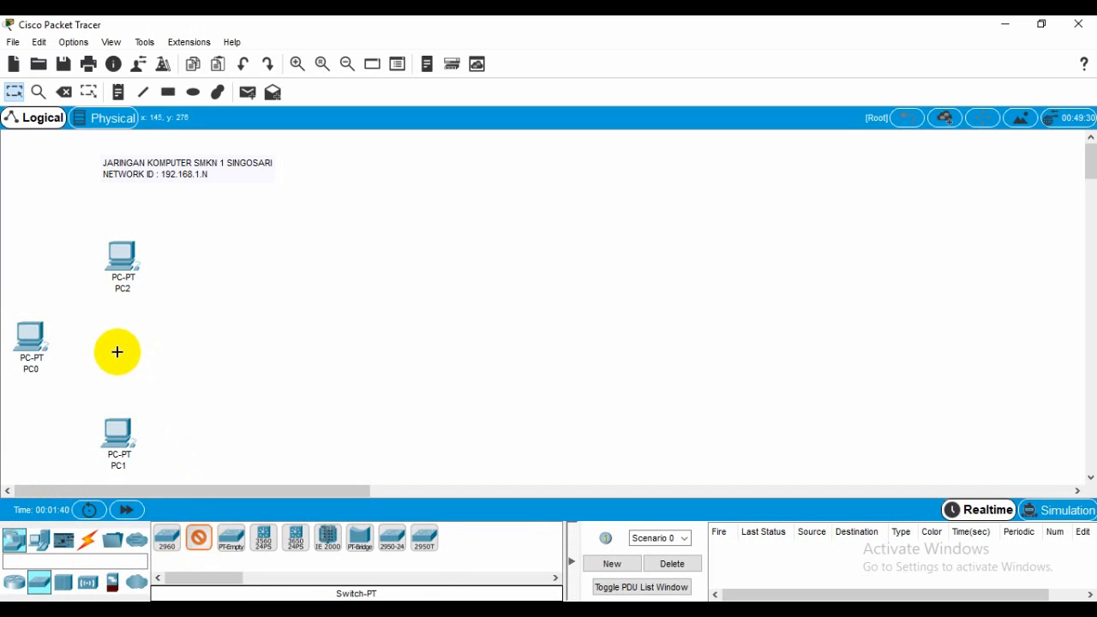
{"action": "left_click", "coordinate": [112, 345]}
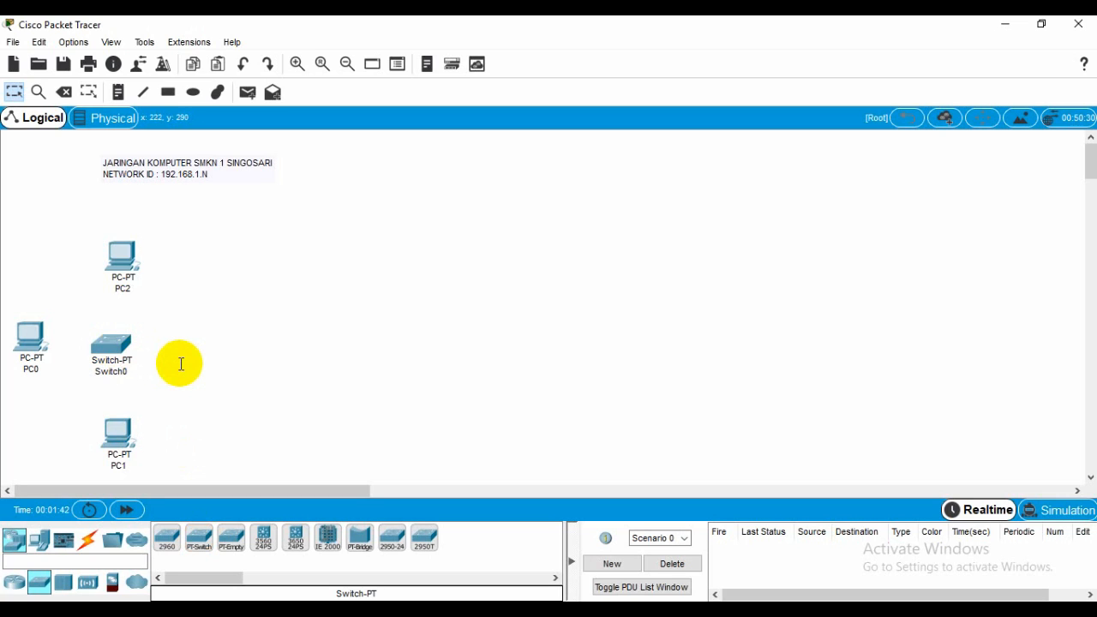
{"action": "left_click_drag", "start_coordinate": [120, 353], "coordinate": [127, 352]}
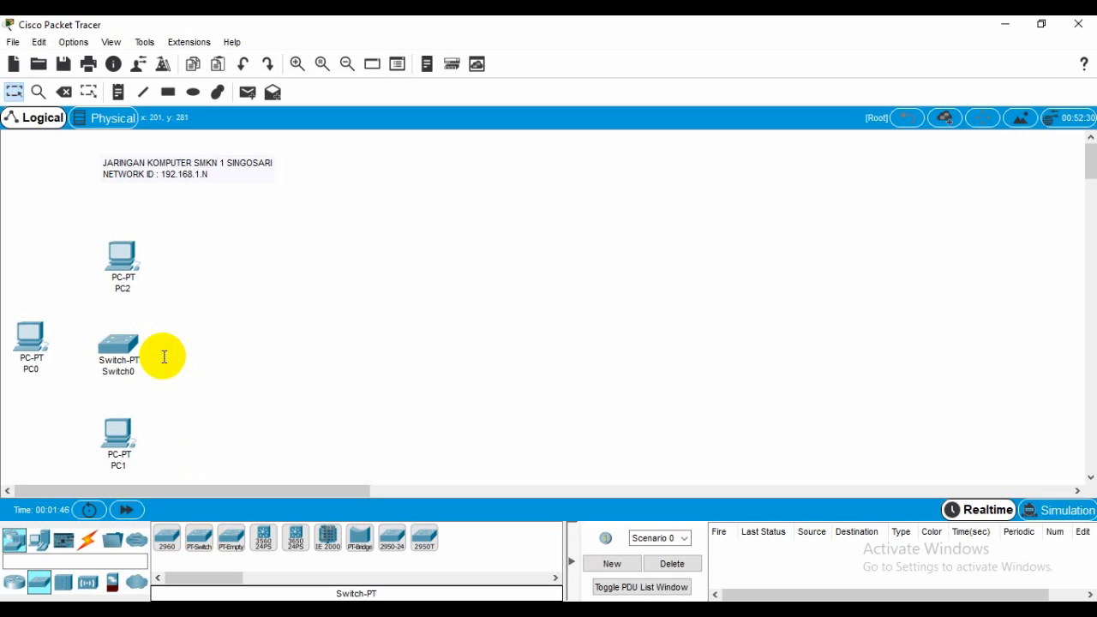
Connect PC0's FastEthernet0 port to Switch0 with a copper straight-through cable.
{"action": "left_click", "coordinate": [89, 540]}
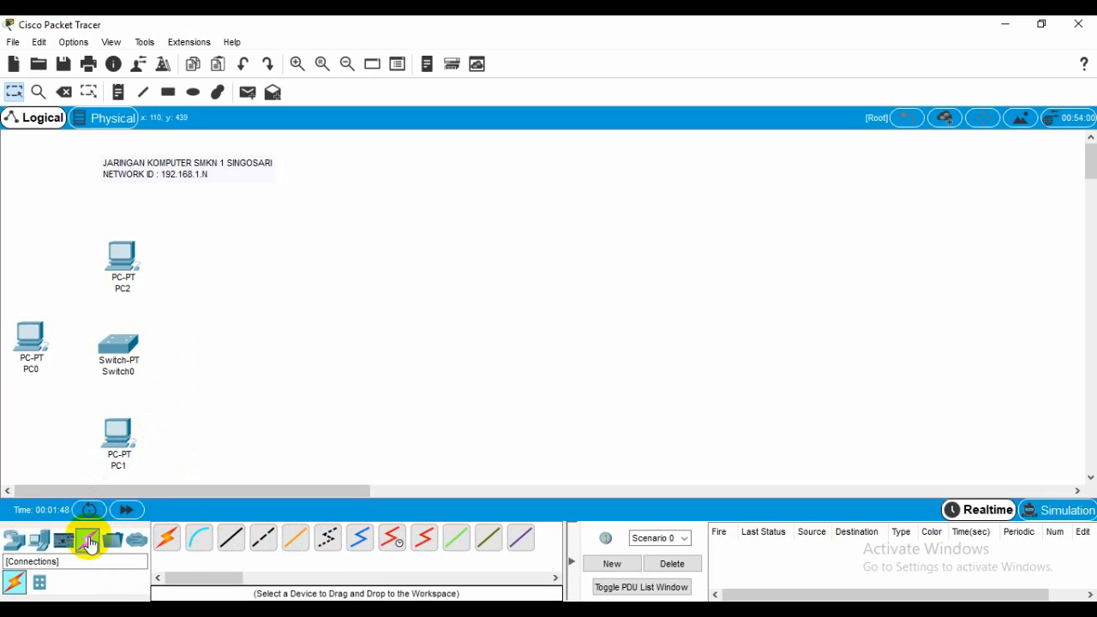
{"action": "left_click", "coordinate": [244, 540]}
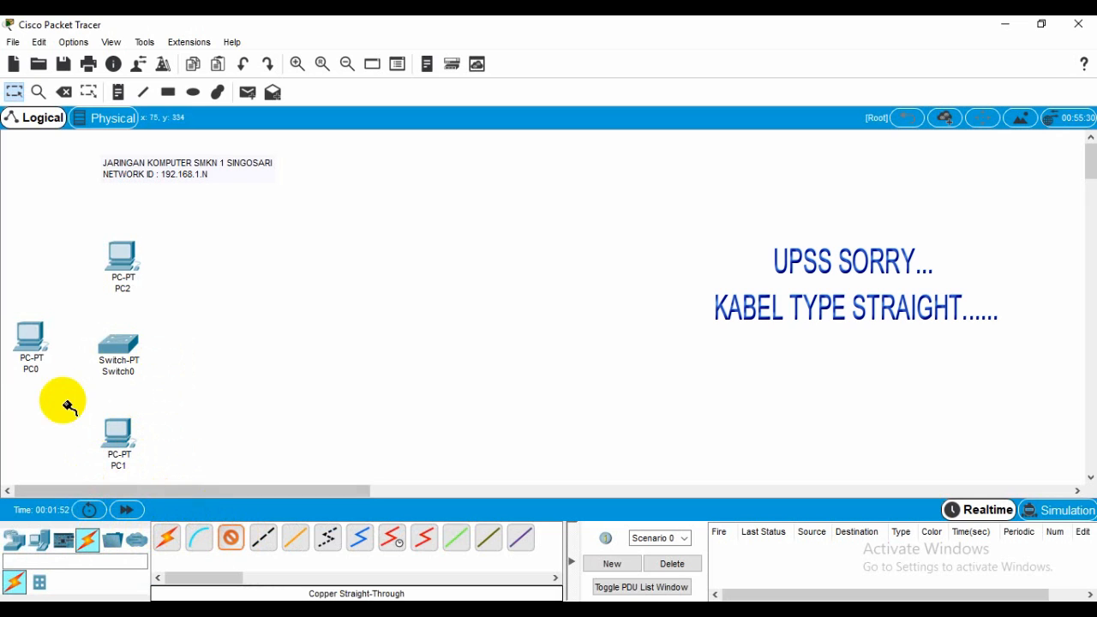
{"action": "left_click", "coordinate": [26, 342]}
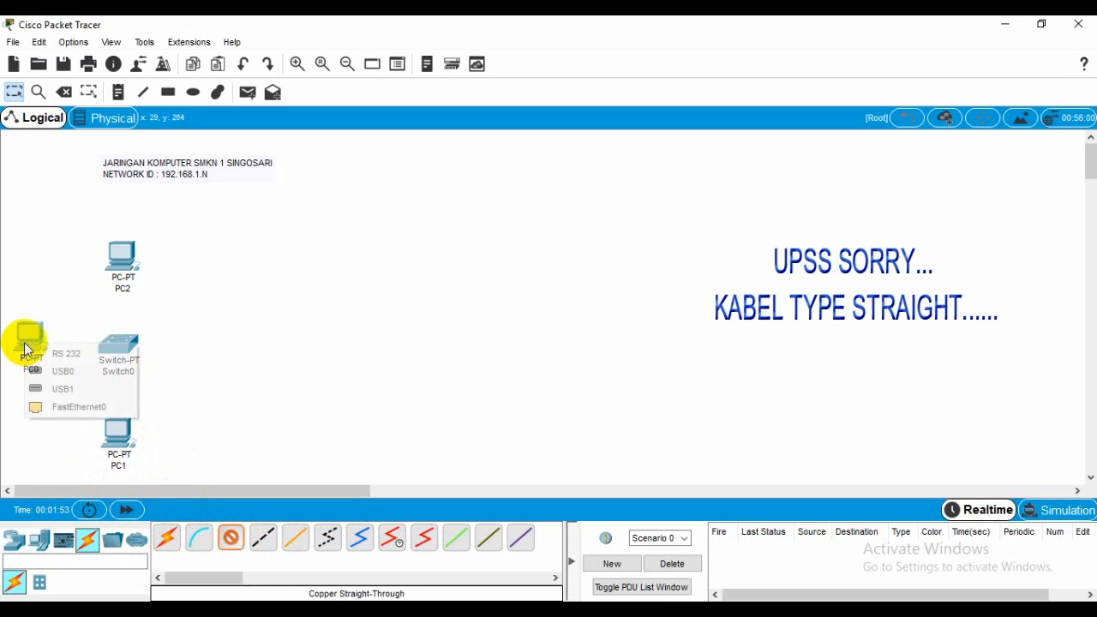
{"action": "left_click", "coordinate": [66, 408]}
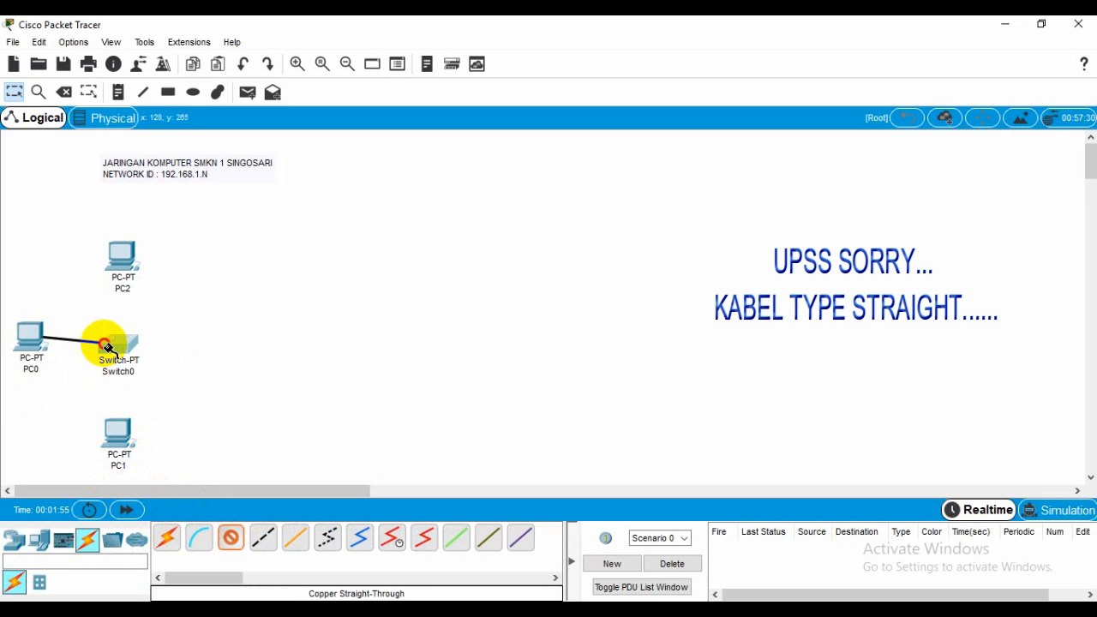
{"action": "left_click", "coordinate": [108, 340]}
{"action": "left_click", "coordinate": [118, 372]}
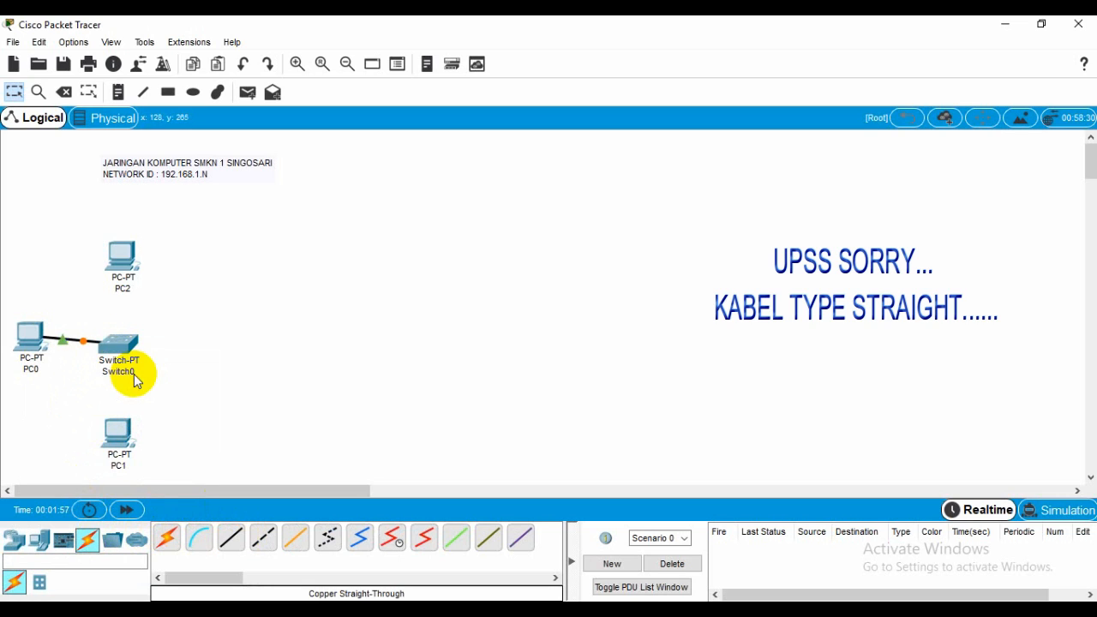
Connect PC1 to Switch0's FastEthernet1/1 port with a copper straight-through cable and shift PC1 slightly lower.
{"action": "left_click", "coordinate": [234, 539]}
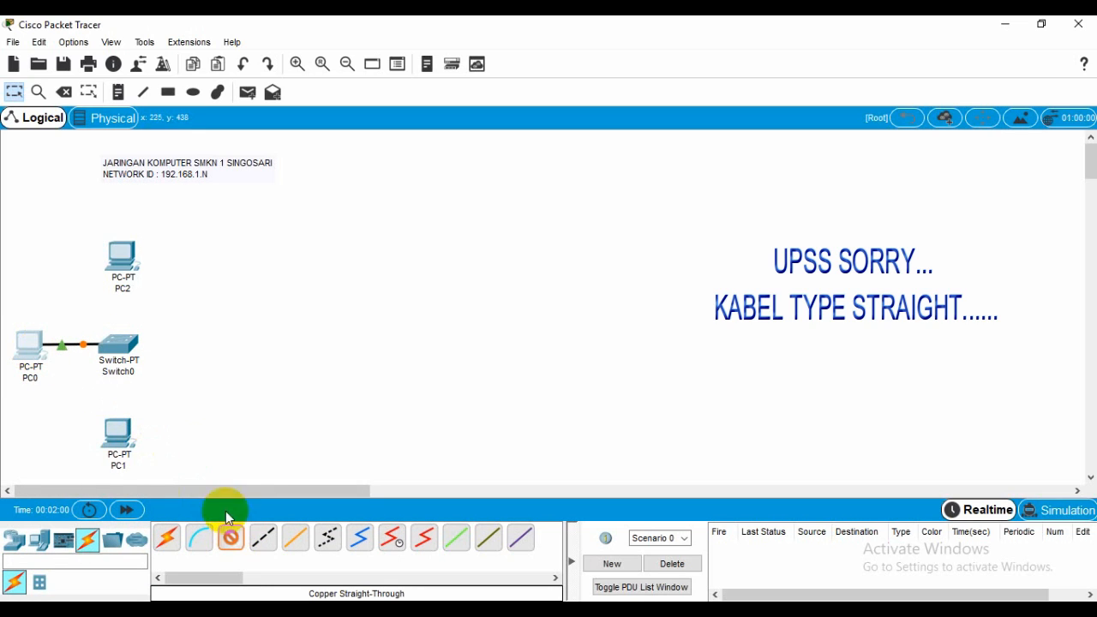
{"action": "left_click", "coordinate": [118, 437]}
{"action": "left_click", "coordinate": [144, 501]}
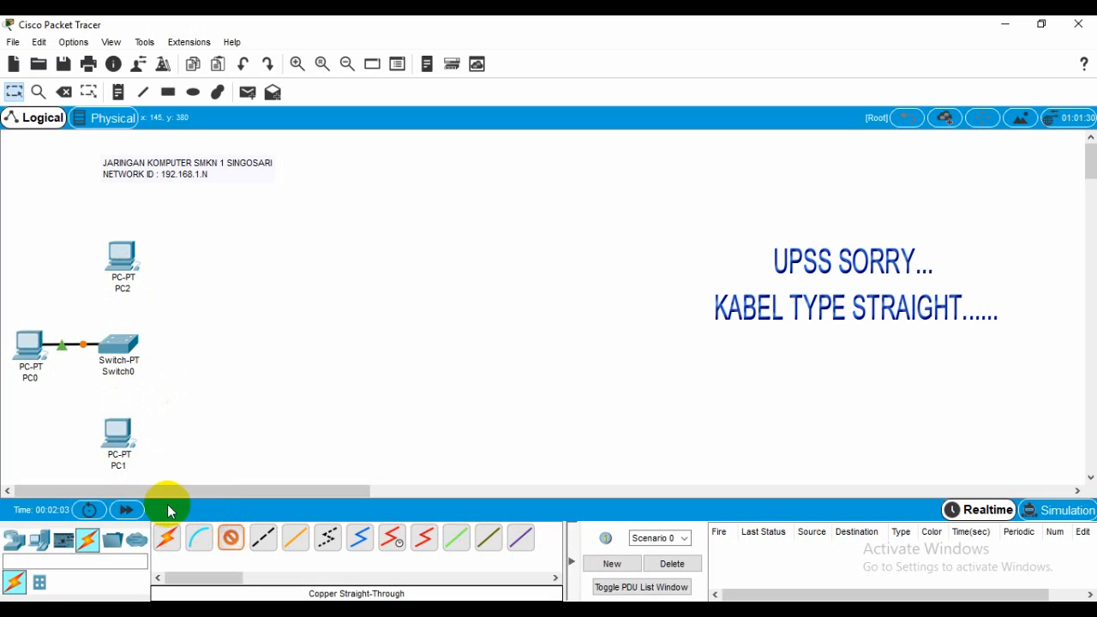
{"action": "left_click", "coordinate": [127, 355]}
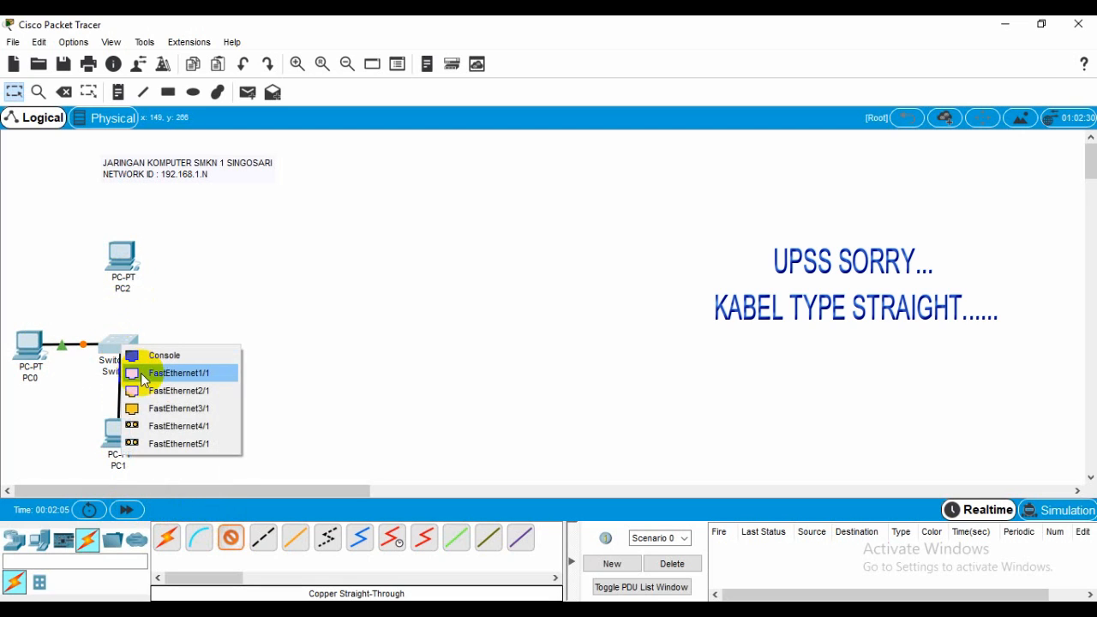
{"action": "left_click", "coordinate": [143, 375]}
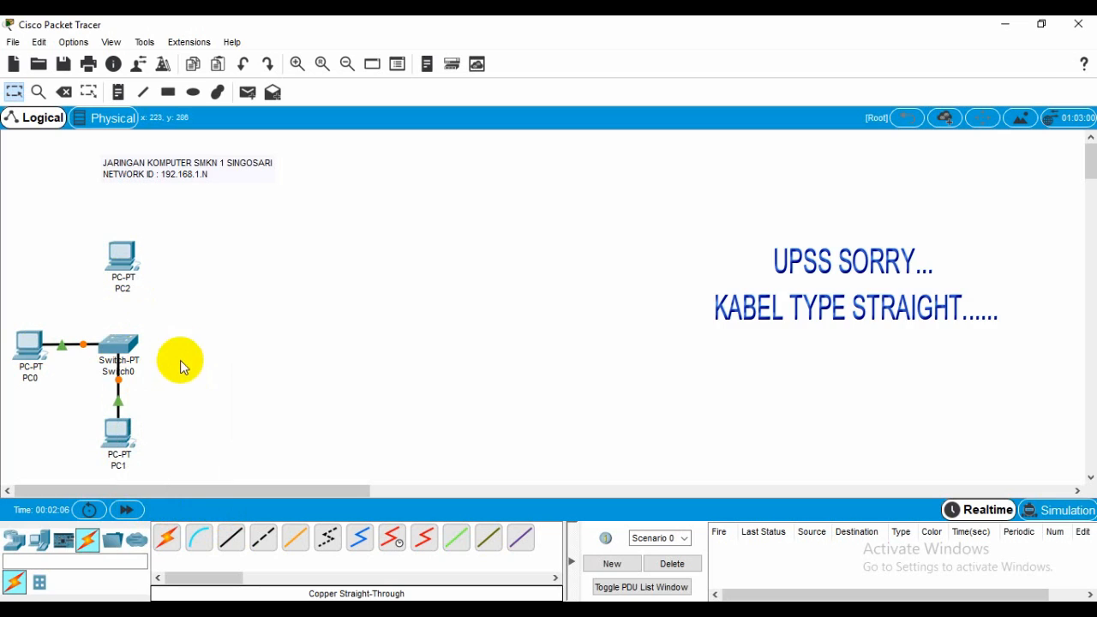
{"action": "left_click", "coordinate": [123, 447]}
{"action": "left_click_drag", "start_coordinate": [125, 450], "coordinate": [120, 454]}
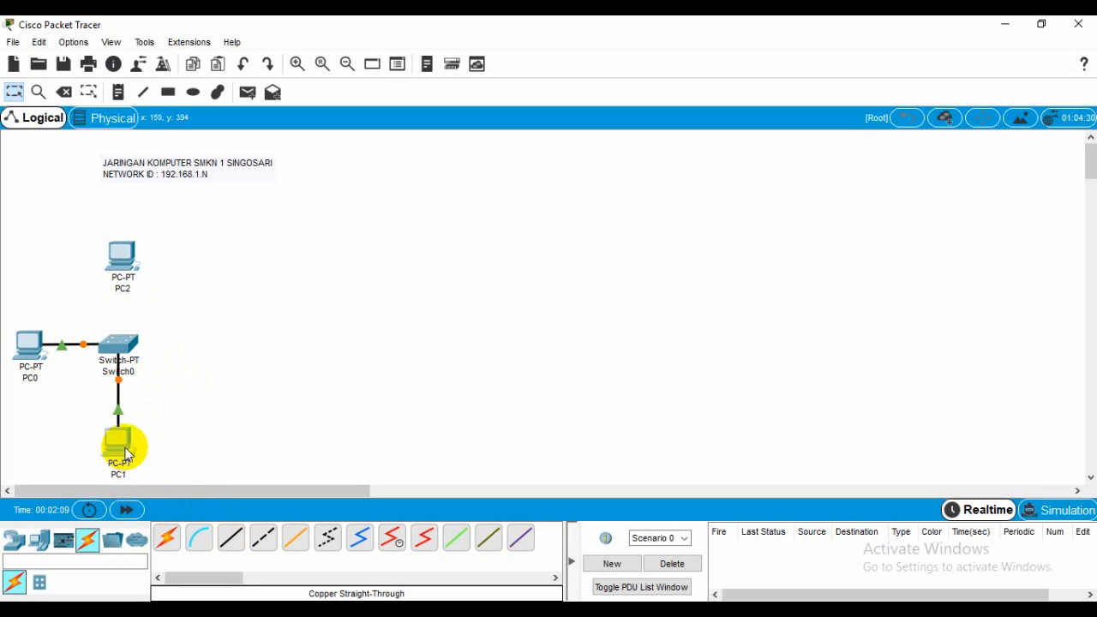
Connect PC2 to Switch0's FastEthernet2/1 port with a copper straight-through cable.
{"action": "left_click", "coordinate": [231, 538]}
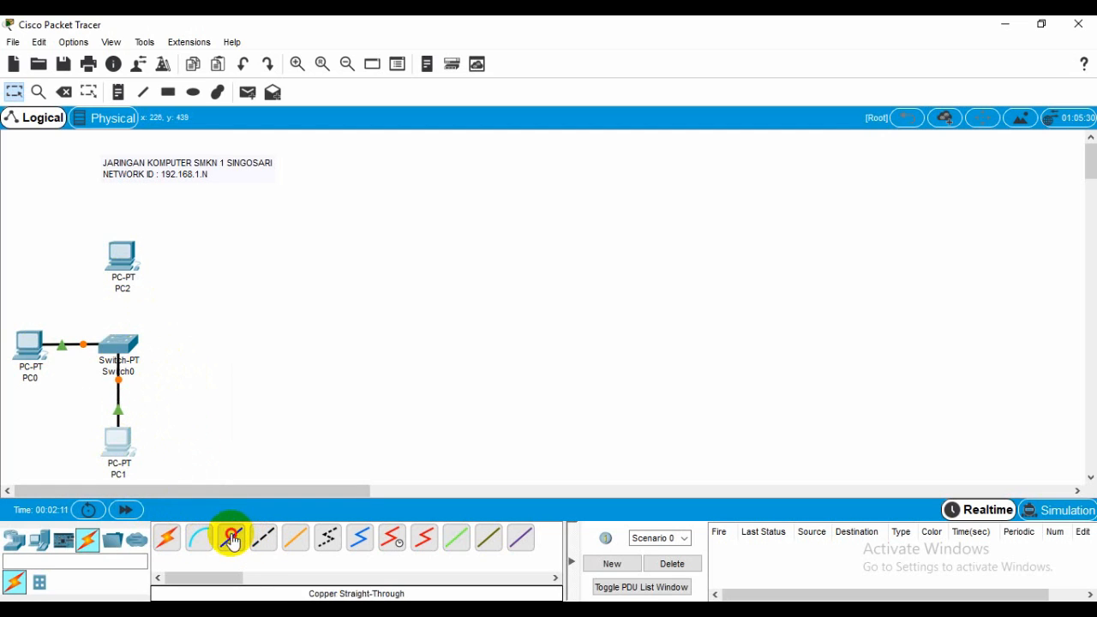
{"action": "left_click", "coordinate": [128, 257]}
{"action": "left_click", "coordinate": [176, 314]}
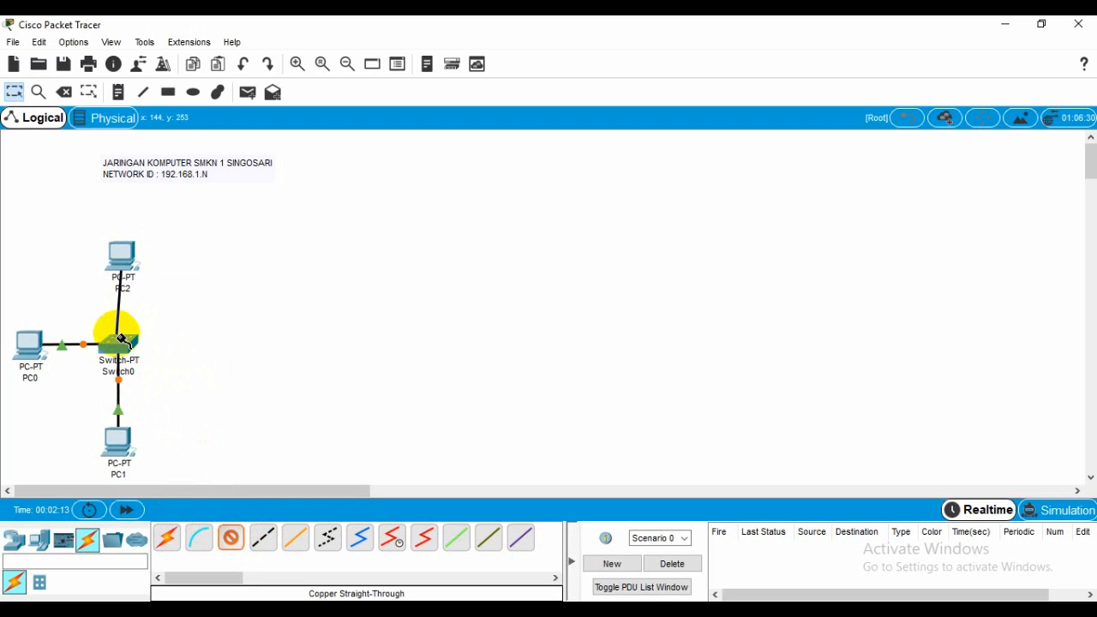
{"action": "left_click", "coordinate": [125, 342]}
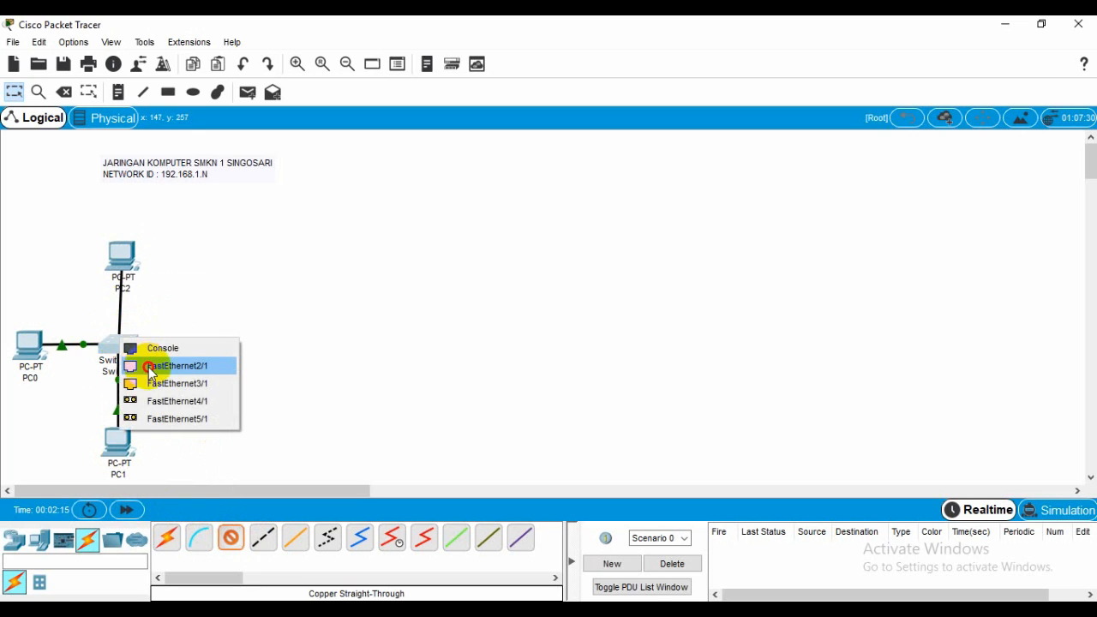
{"action": "left_click", "coordinate": [139, 366]}
Nudge Switch0, PC0 and PC2 so the cables to the switch run straight horizontally and vertically.
{"action": "left_click_drag", "start_coordinate": [124, 350], "coordinate": [124, 352]}
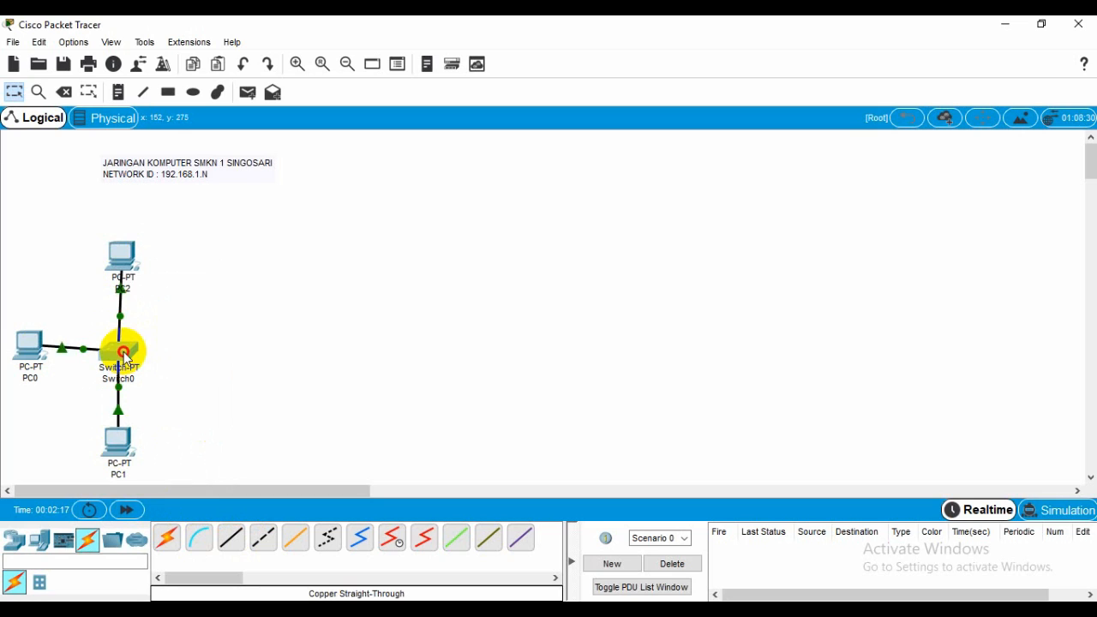
{"action": "left_click_drag", "start_coordinate": [35, 346], "coordinate": [35, 350]}
{"action": "left_click_drag", "start_coordinate": [116, 259], "coordinate": [113, 262]}
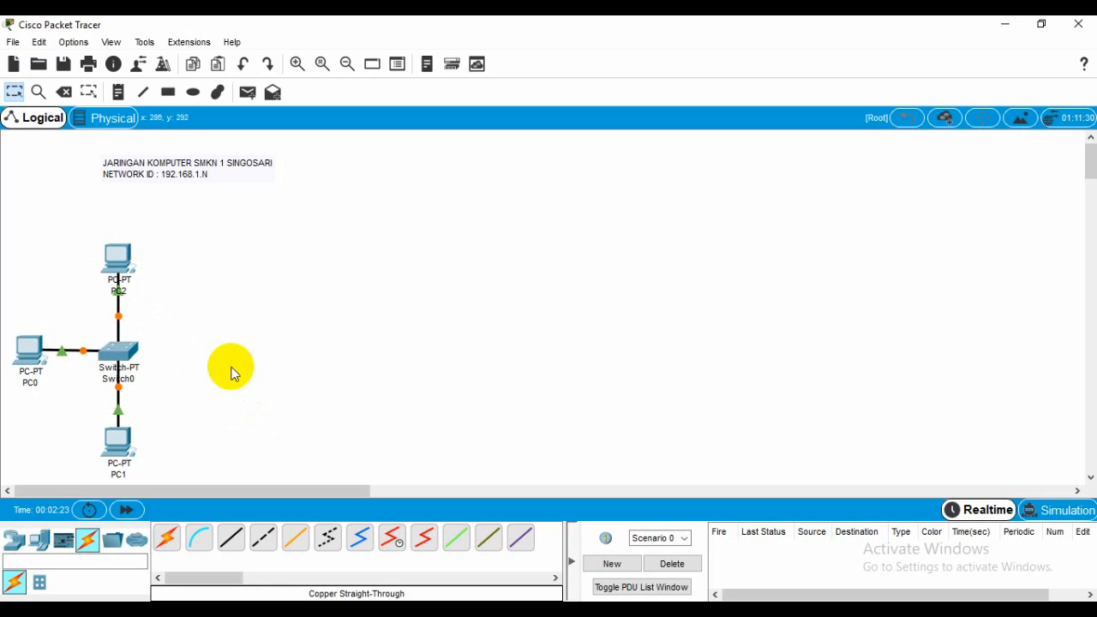
Add a note reading 192.168.1.1 and place it just above PC0.
{"action": "left_click", "coordinate": [118, 91]}
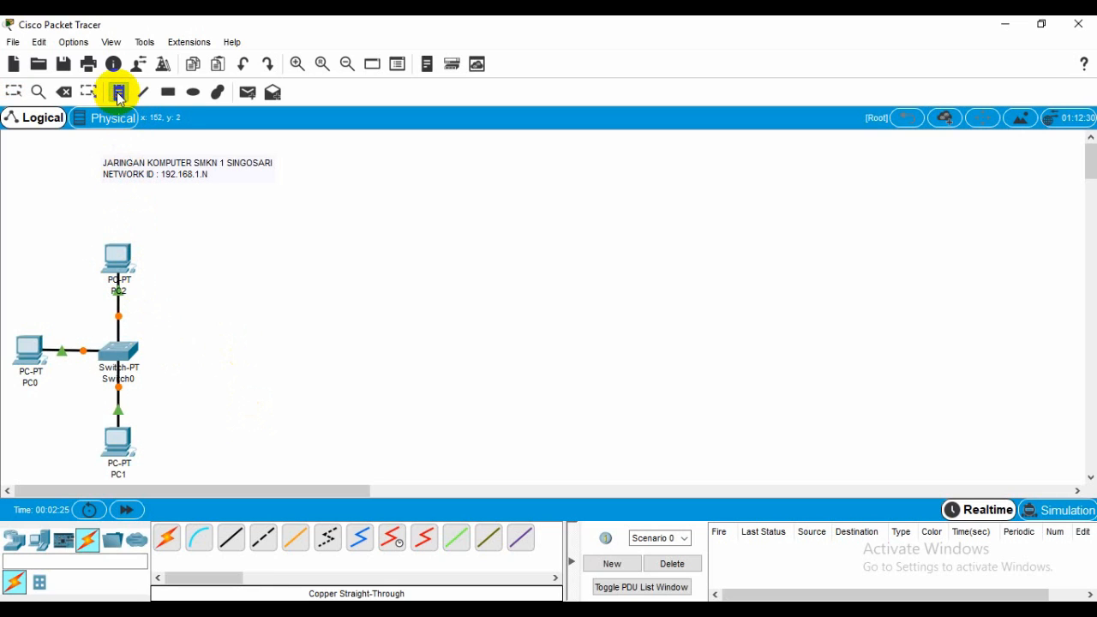
{"action": "left_click", "coordinate": [190, 261]}
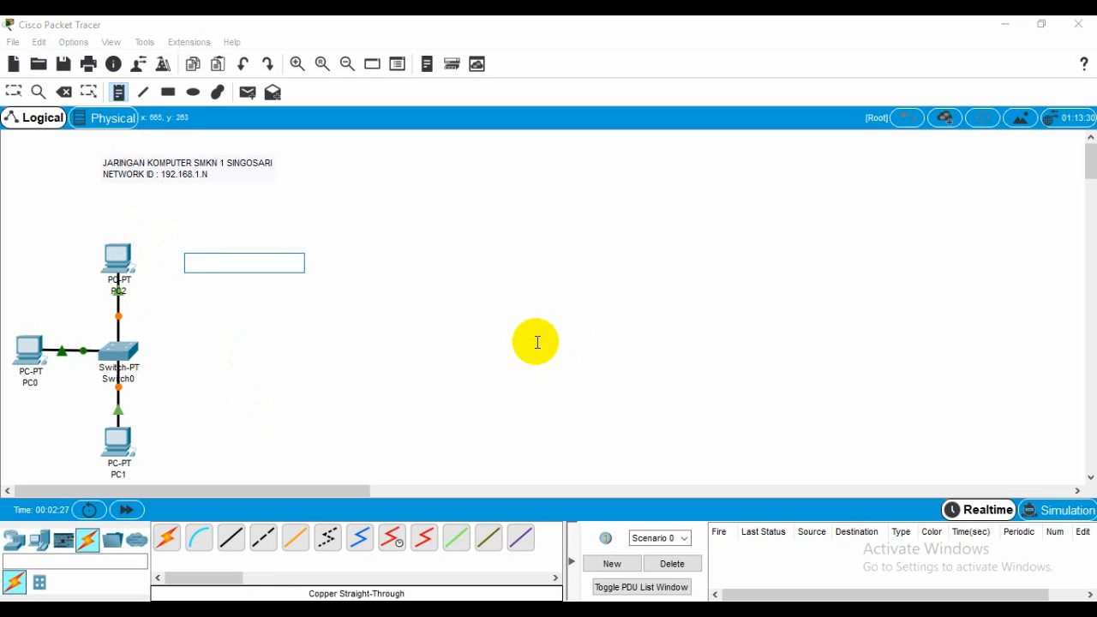
{"action": "type", "text": "192.168.1.1"}
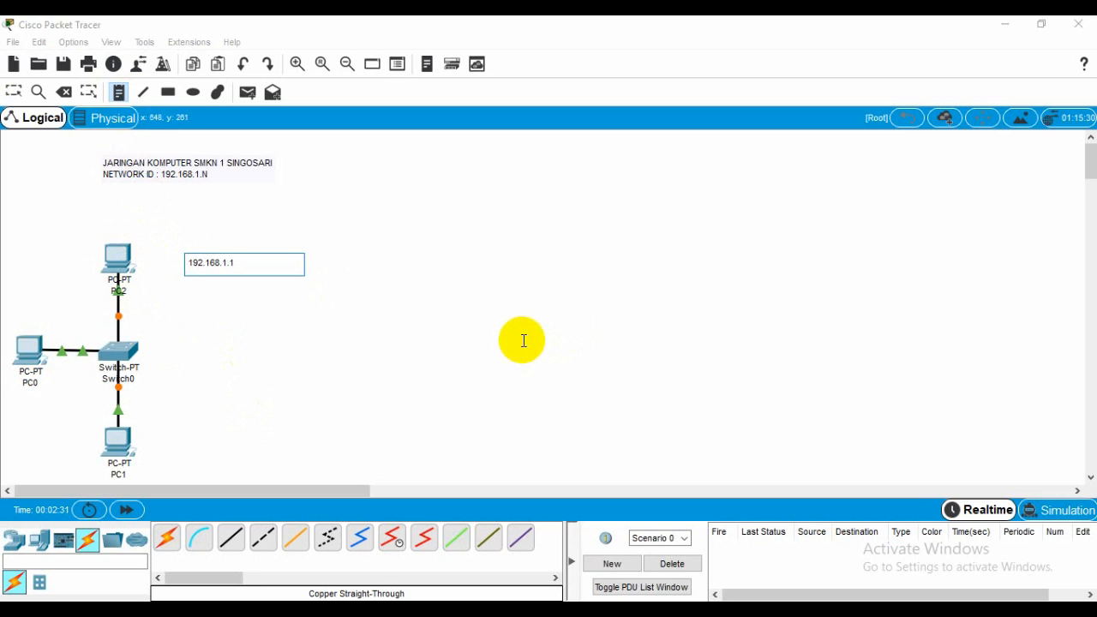
{"action": "key", "text": "Escape"}
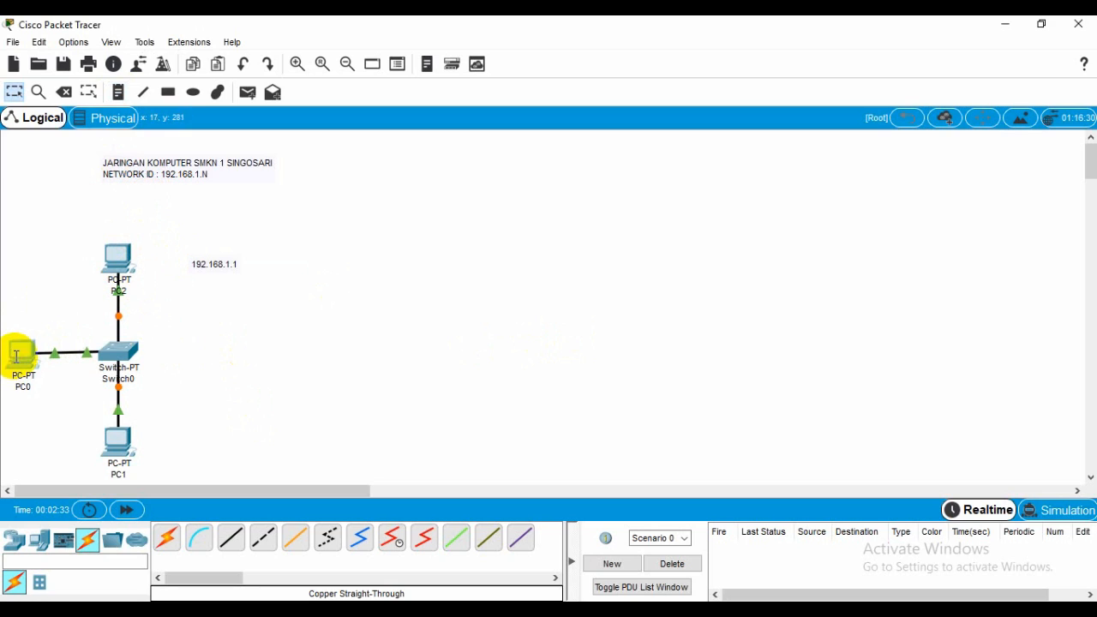
{"action": "left_click_drag", "start_coordinate": [208, 269], "coordinate": [25, 321]}
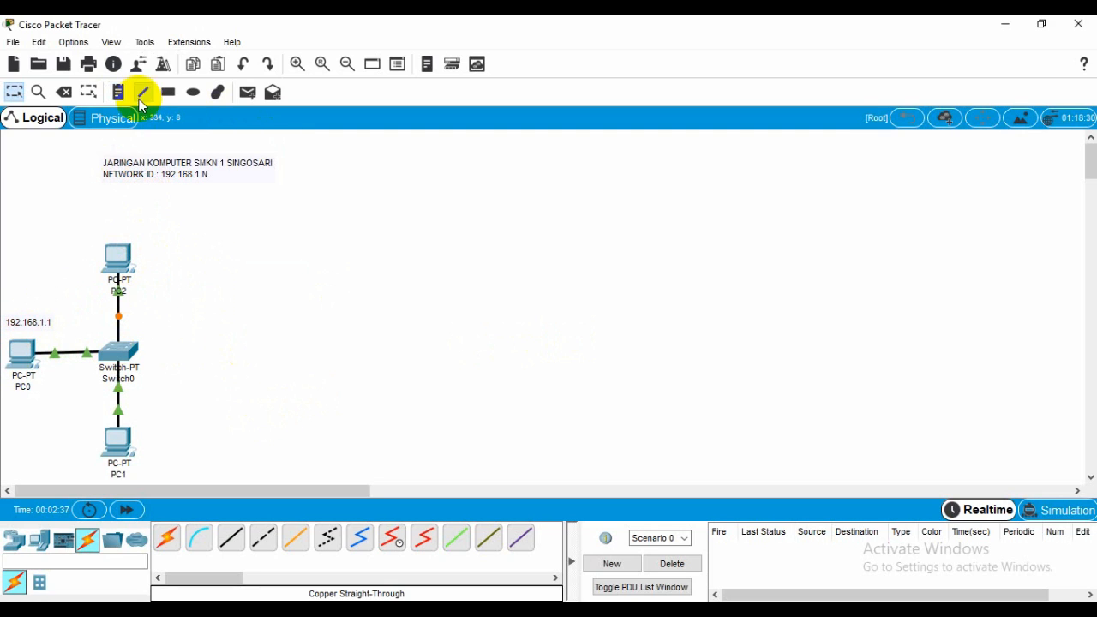
Add a note reading 192.168.1.2 and place it directly beside PC2.
{"action": "left_click", "coordinate": [118, 91]}
{"action": "left_click", "coordinate": [276, 342]}
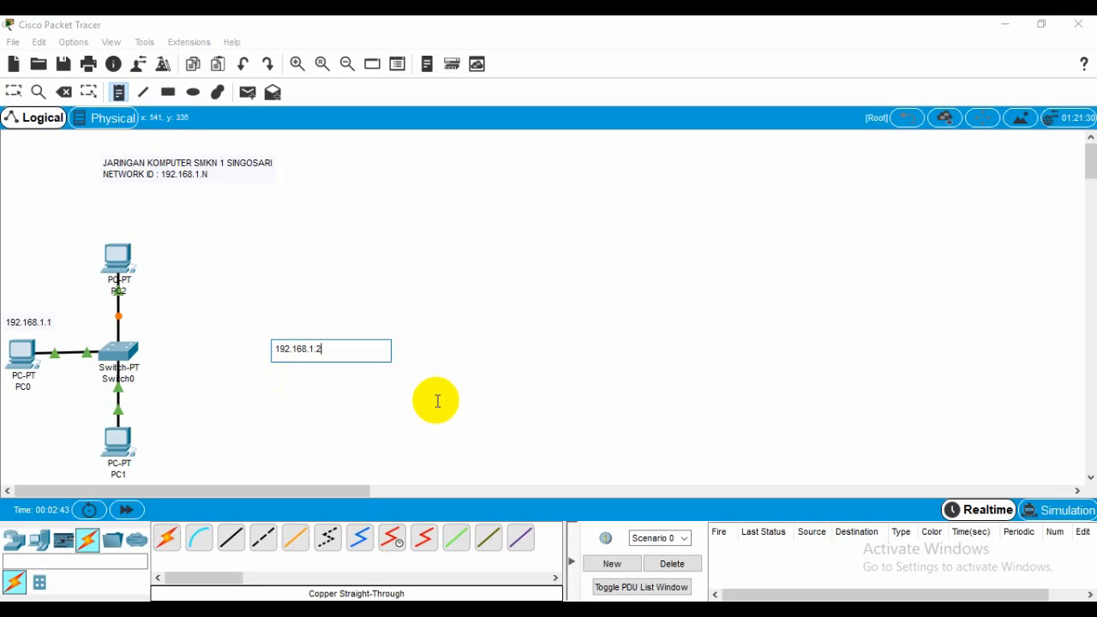
{"action": "key", "text": "Escape"}
{"action": "left_click_drag", "start_coordinate": [314, 350], "coordinate": [91, 256]}
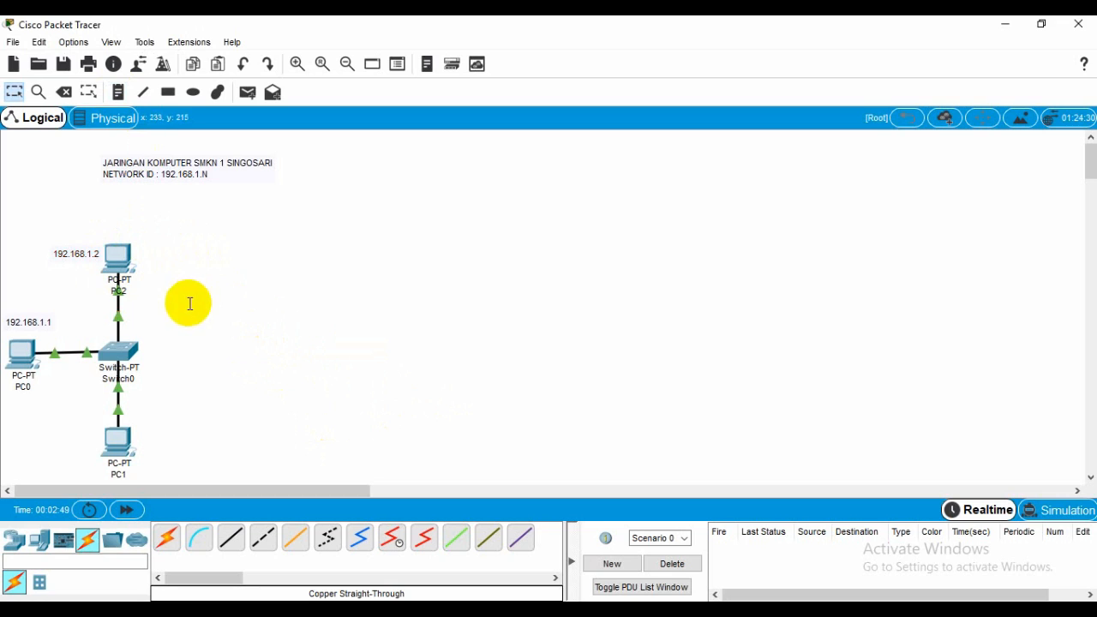
Add a note reading 192.168.1.3 beside PC1 and move the SMKN 1 SINGOSARI title note closer above its network.
{"action": "left_click", "coordinate": [118, 91]}
{"action": "left_click", "coordinate": [302, 361]}
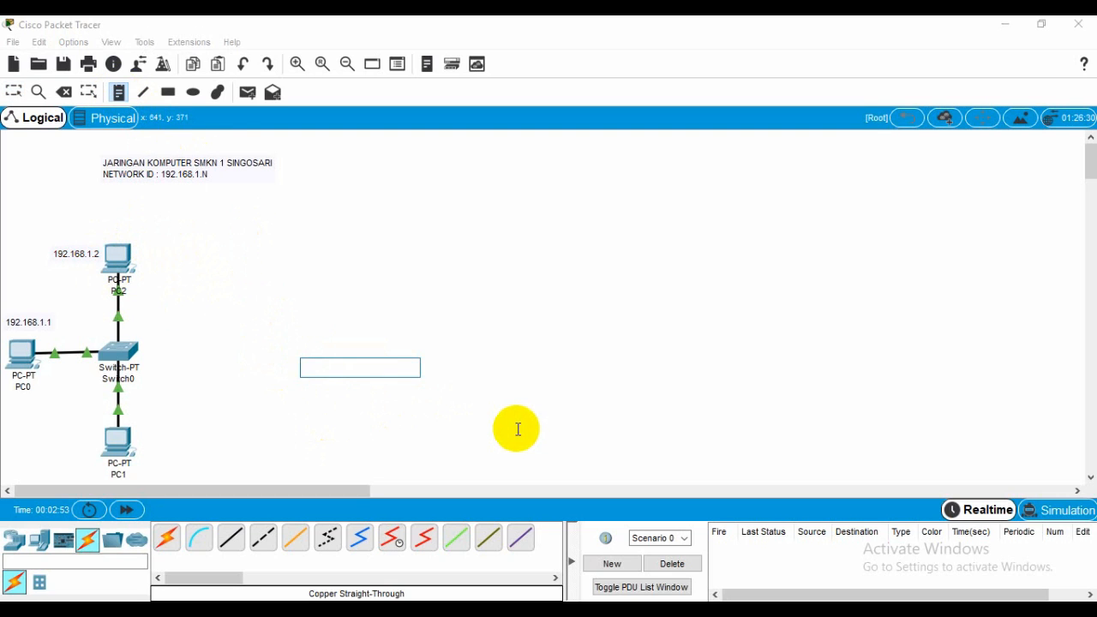
{"action": "type", "text": "192.168.1.3"}
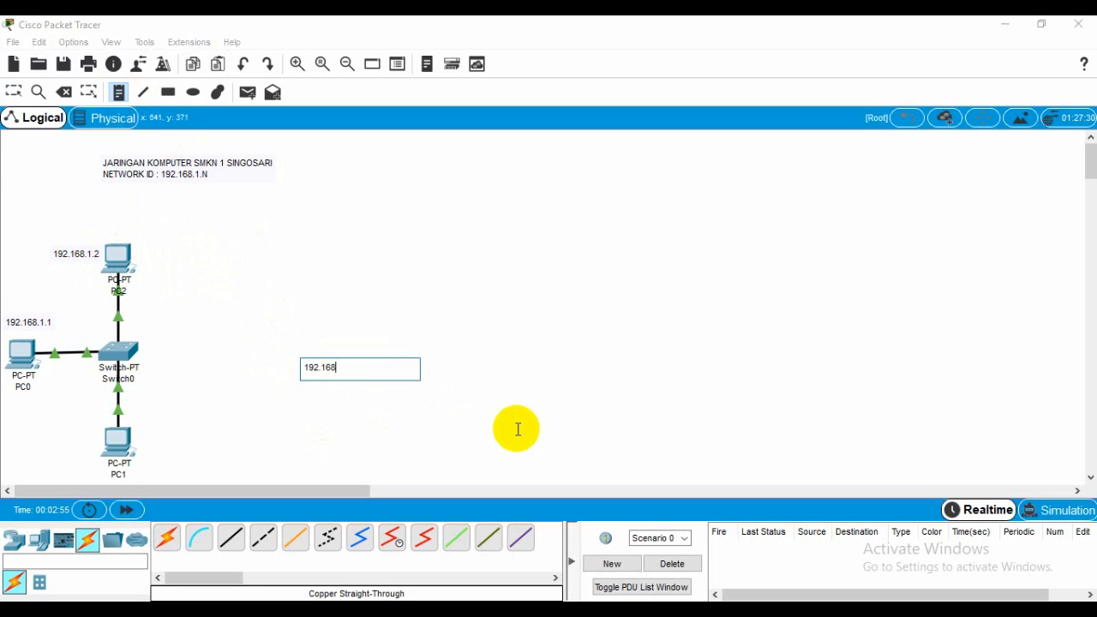
{"action": "left_click", "coordinate": [277, 333]}
{"action": "left_click_drag", "start_coordinate": [328, 371], "coordinate": [76, 444]}
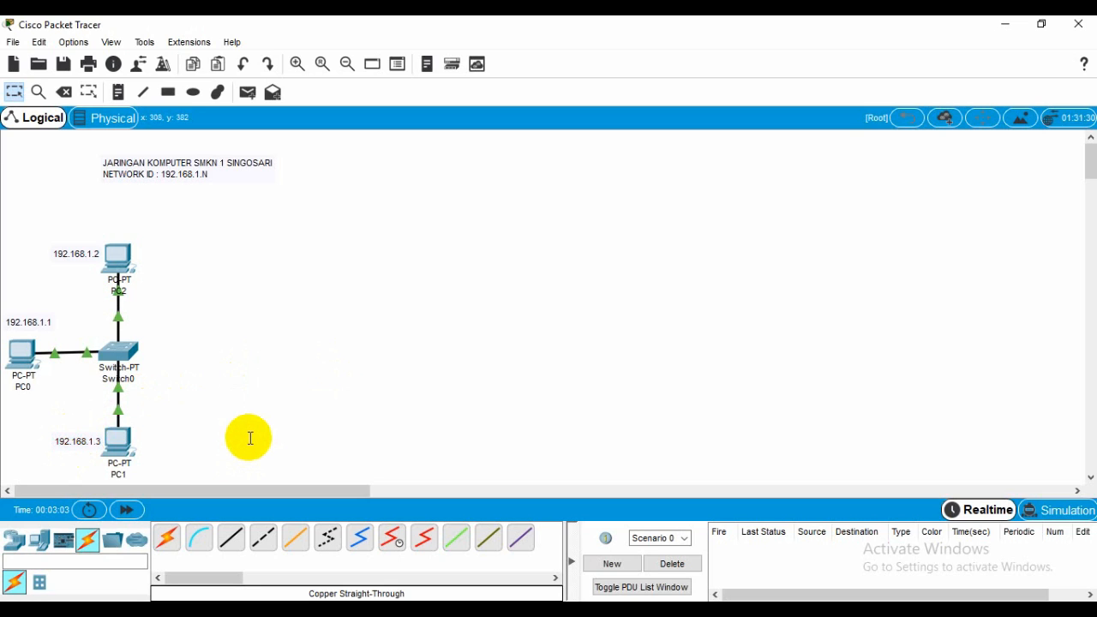
{"action": "left_click_drag", "start_coordinate": [176, 170], "coordinate": [96, 197]}
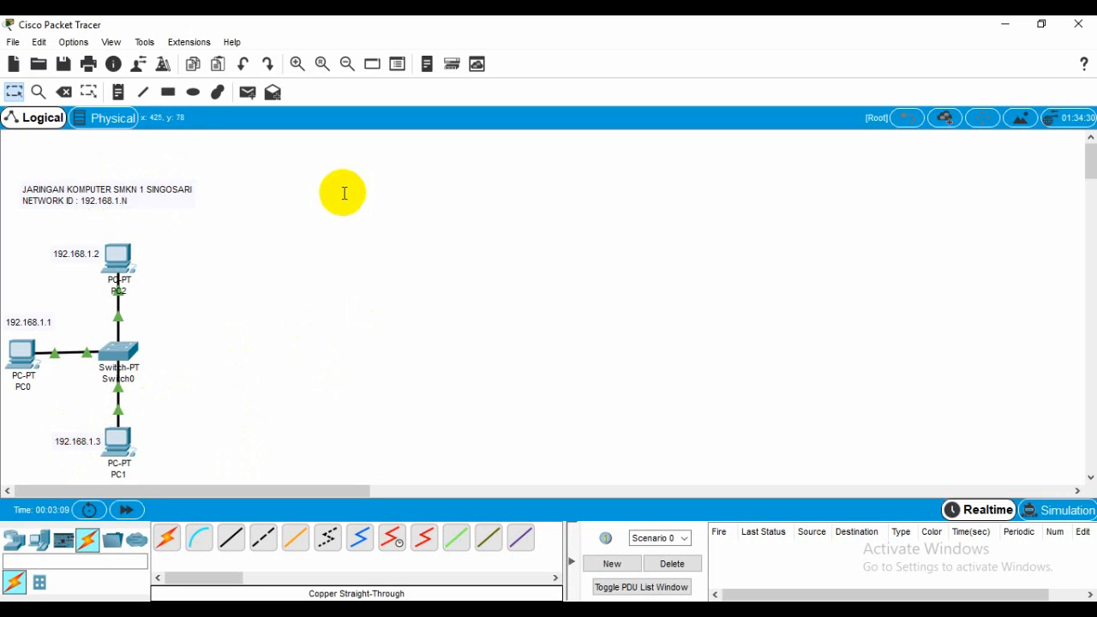
Add a title note "JARINGAN KOMPUTER SMKN 2 SINGOSARI" with a second line "NETWORK ID : 192.168.2.N", level with the SMKN 1 title.
{"action": "left_click", "coordinate": [120, 94]}
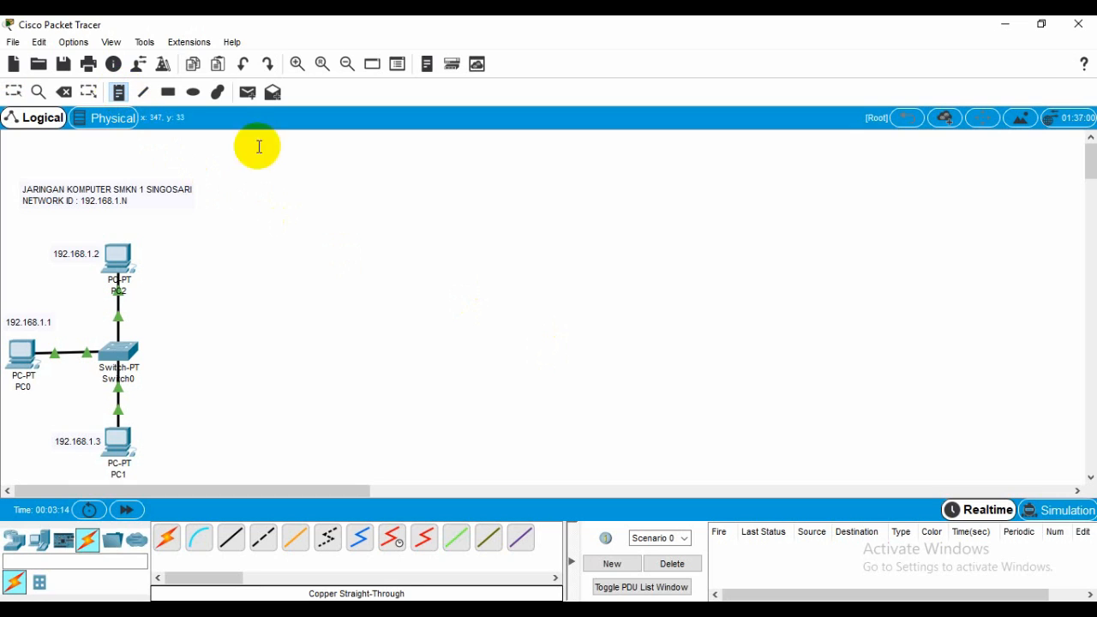
{"action": "left_click", "coordinate": [555, 232]}
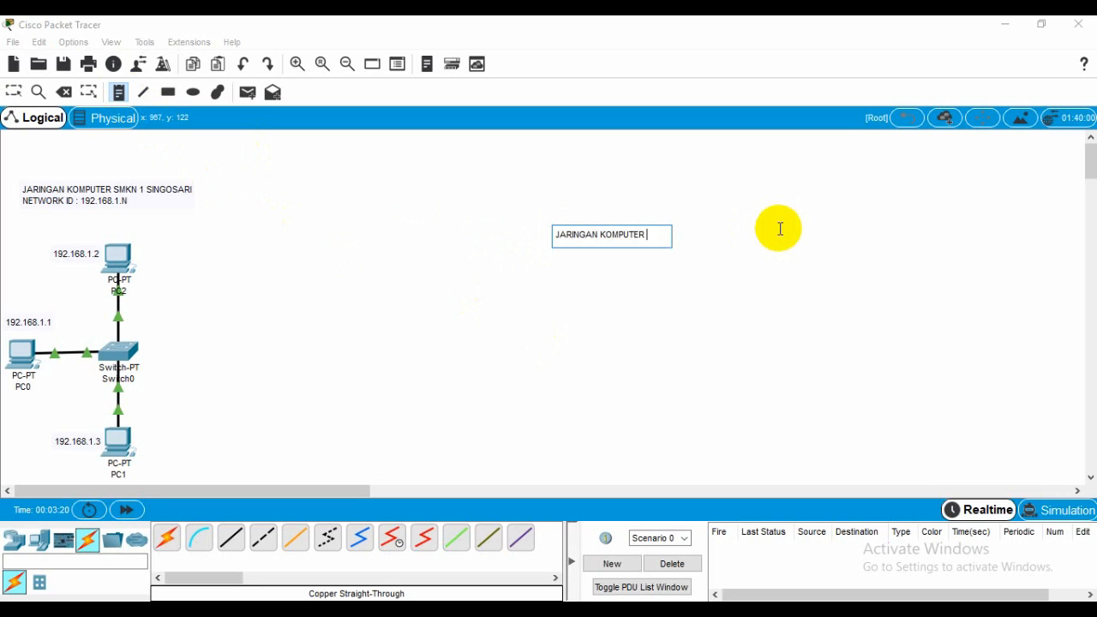
{"action": "type", "text": "JARINGAN KOMPUTER SMKN 2 SIN"}
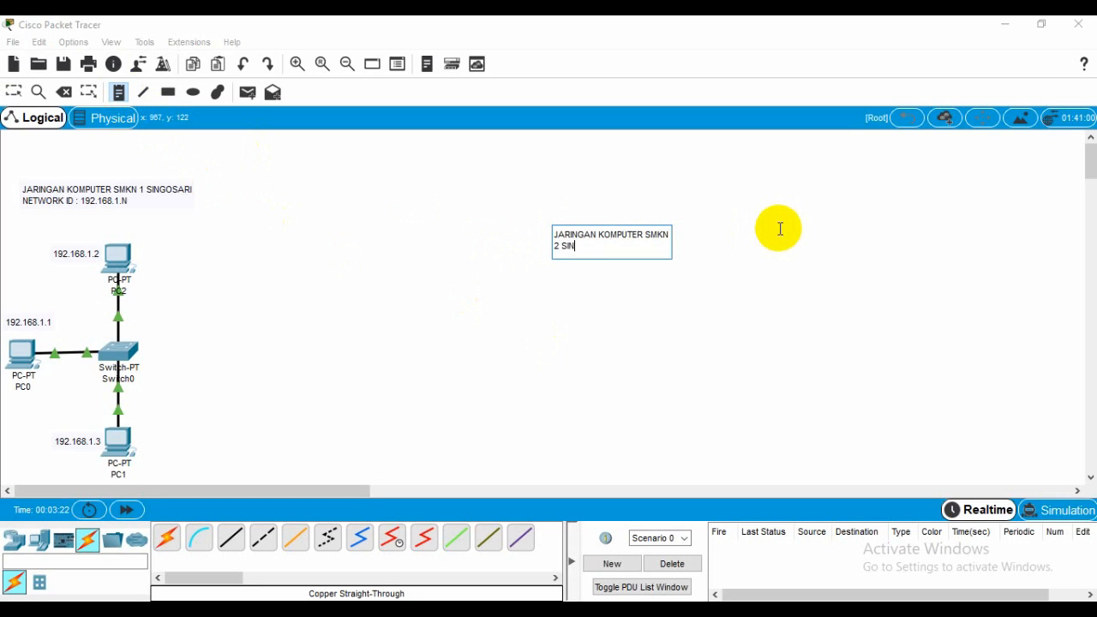
{"action": "type", "text": "GOSARI"}
{"action": "key", "text": "Return"}
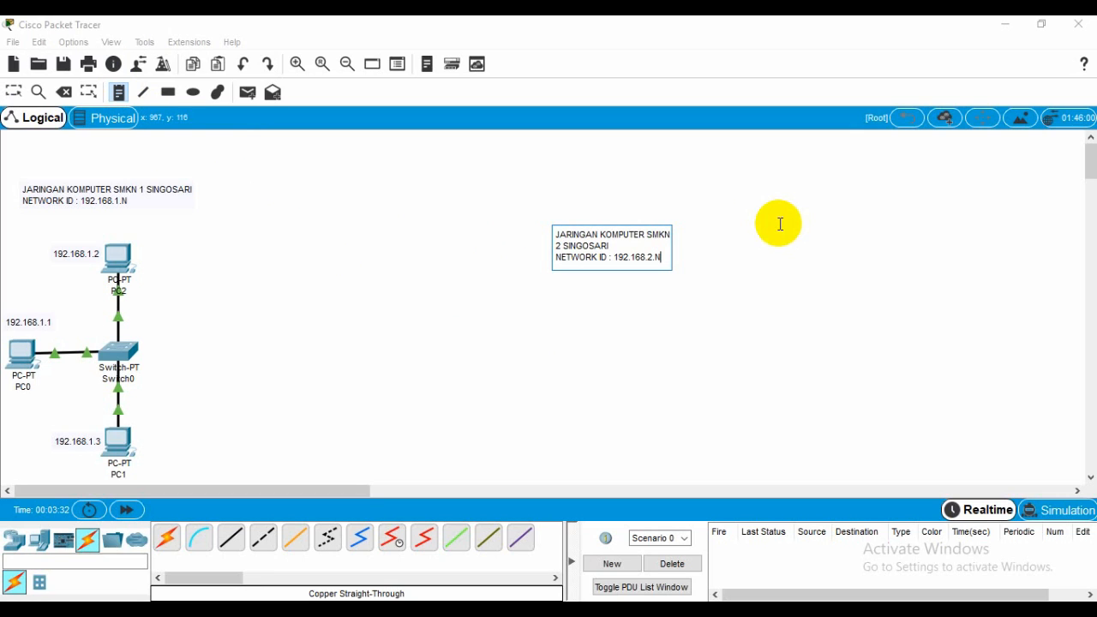
{"action": "key", "text": "Escape"}
{"action": "left_click_drag", "start_coordinate": [627, 245], "coordinate": [606, 196]}
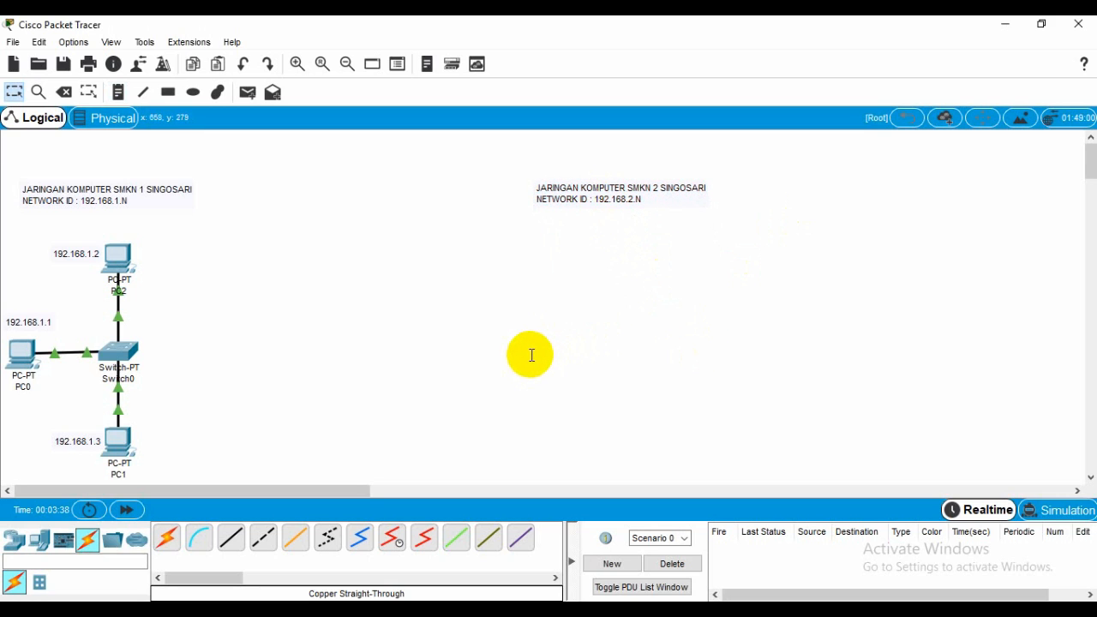
Place three PC-PT end devices in a triangle below the SMKN 2 SINGOSARI title.
{"action": "left_click", "coordinate": [42, 542]}
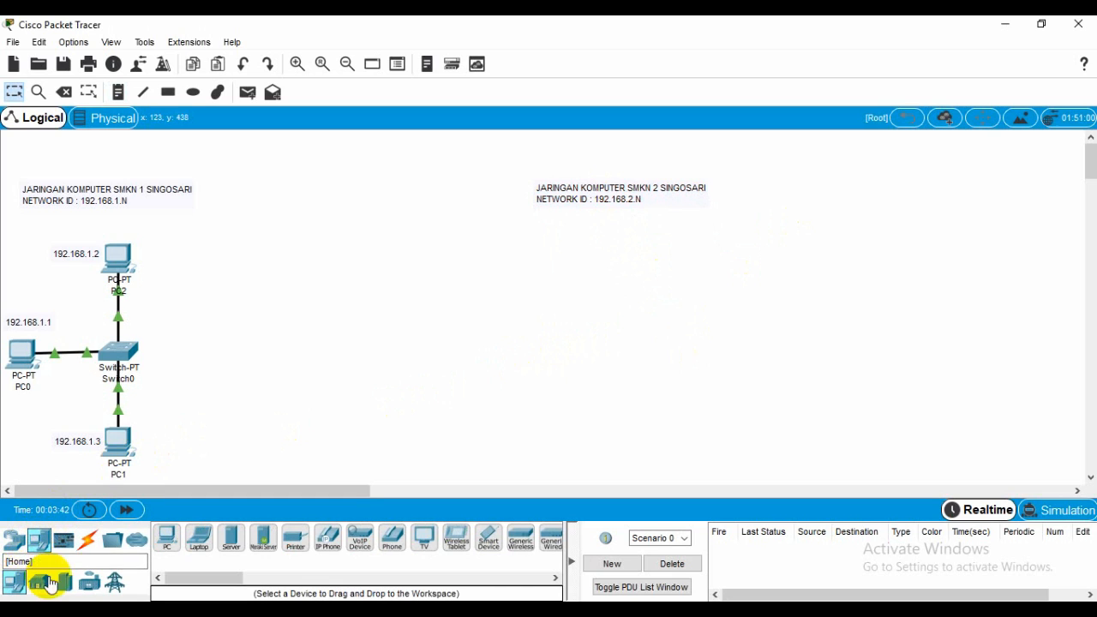
{"action": "left_click", "coordinate": [166, 538]}
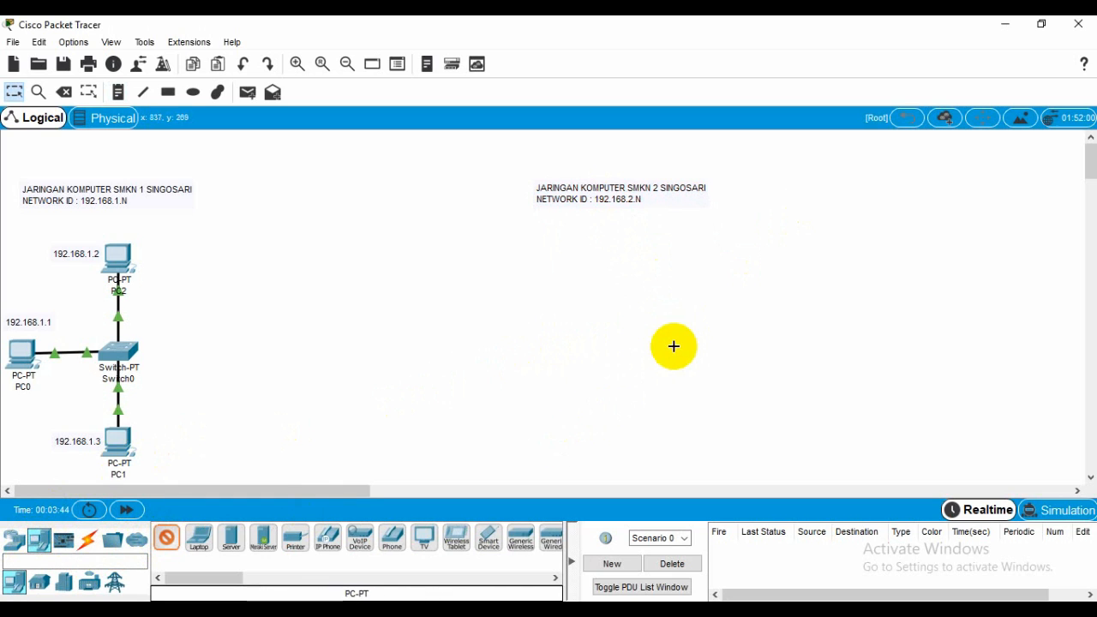
{"action": "left_click", "coordinate": [536, 250]}
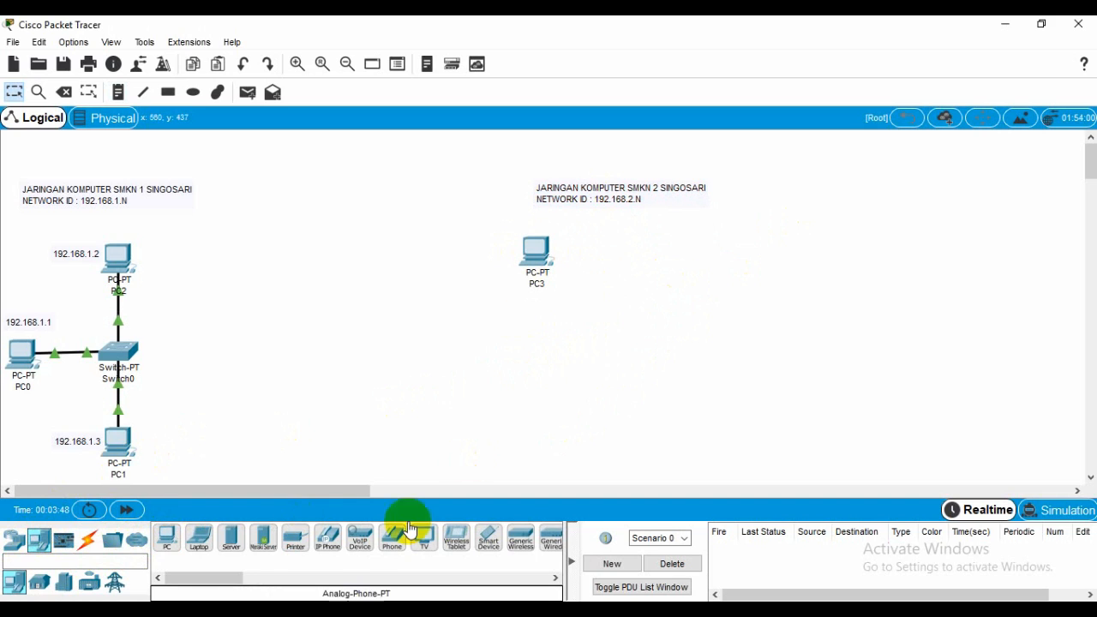
{"action": "left_click", "coordinate": [166, 538]}
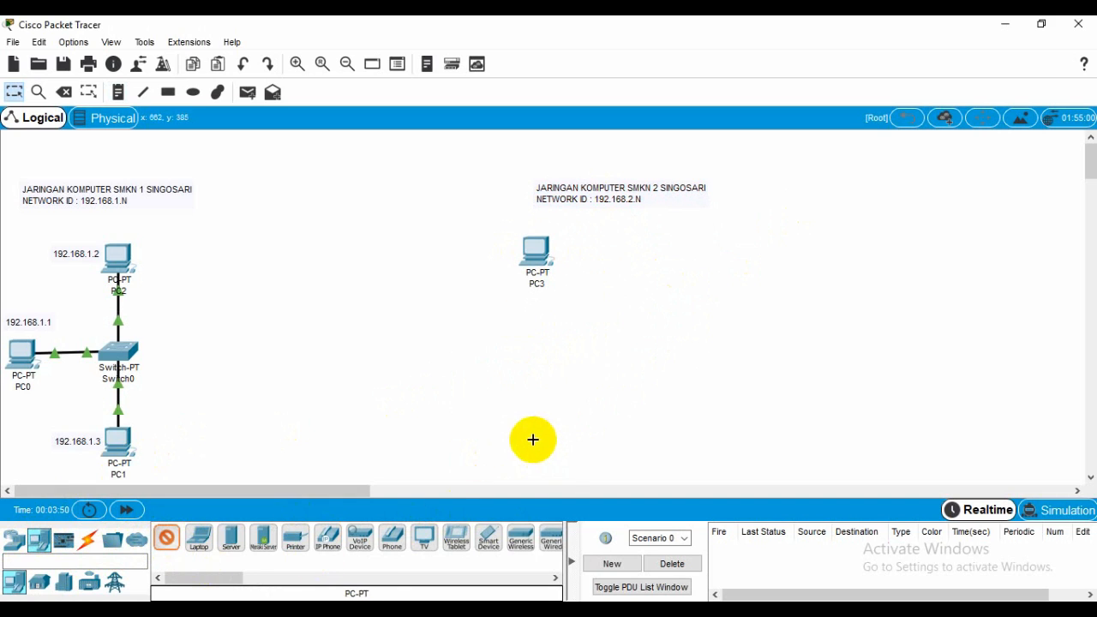
{"action": "left_click", "coordinate": [529, 437]}
{"action": "left_click", "coordinate": [166, 538]}
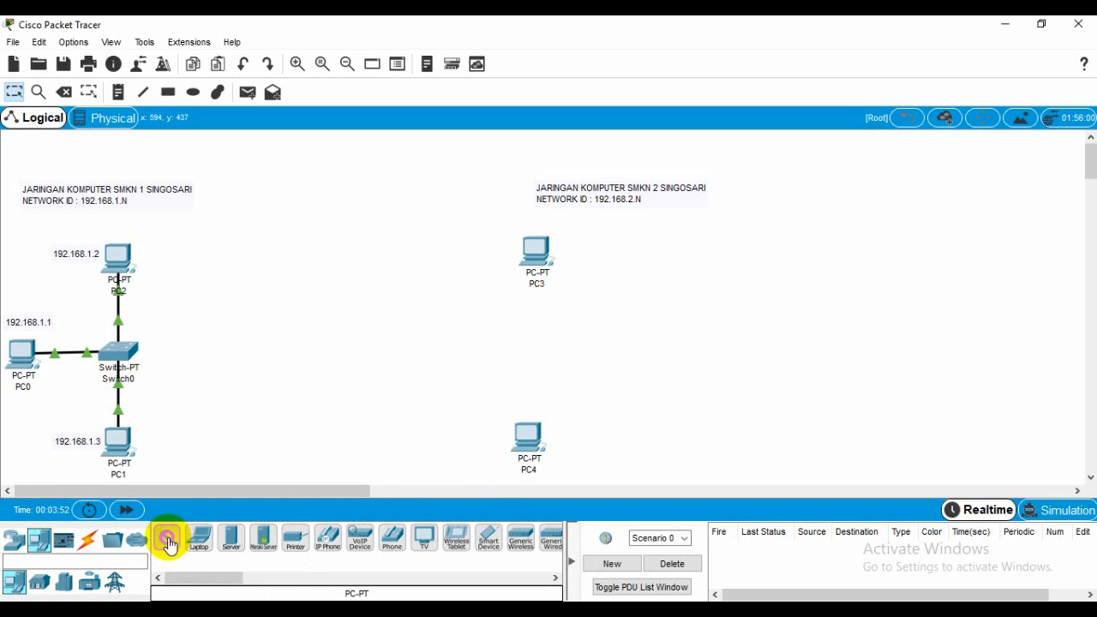
{"action": "left_click", "coordinate": [637, 341]}
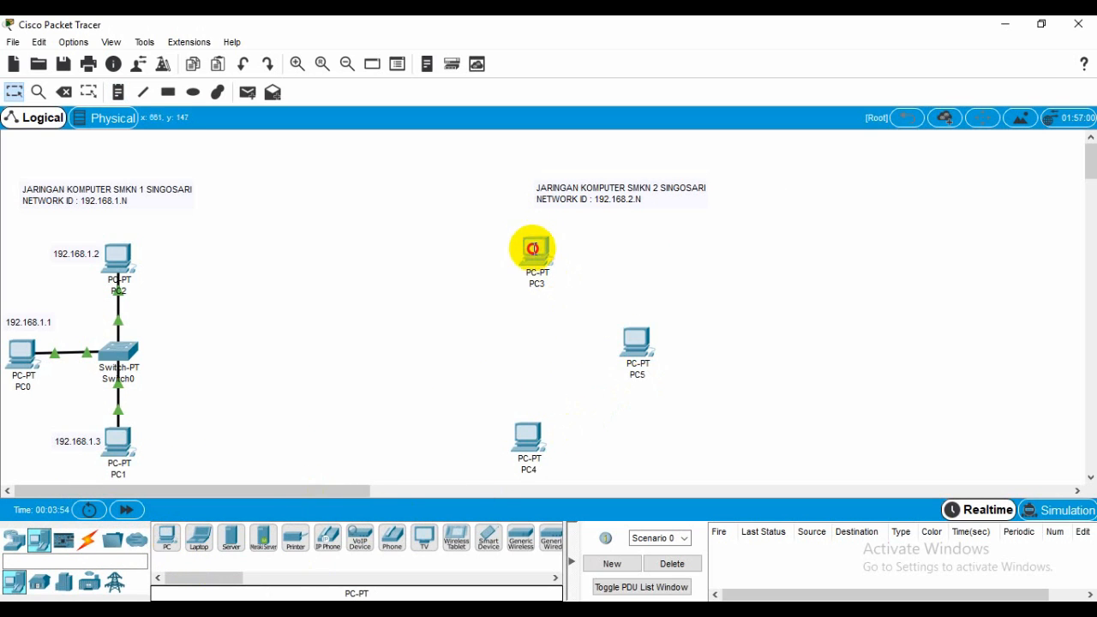
Shift PC3, PC4 and PC5 closer to the SMKN 1 network, keeping their triangular layout.
{"action": "left_click_drag", "start_coordinate": [529, 248], "coordinate": [457, 252]}
{"action": "left_click_drag", "start_coordinate": [528, 444], "coordinate": [454, 429]}
{"action": "left_click_drag", "start_coordinate": [639, 347], "coordinate": [555, 343]}
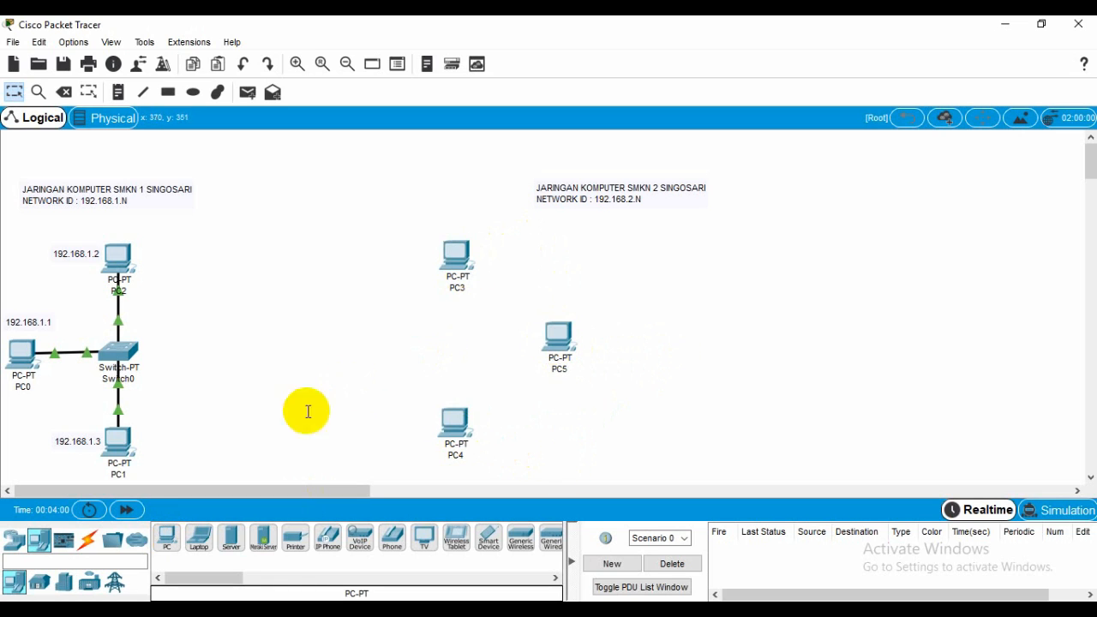
Place a Switch-PT between PC3 and PC4, level with PC5.
{"action": "left_click", "coordinate": [14, 540]}
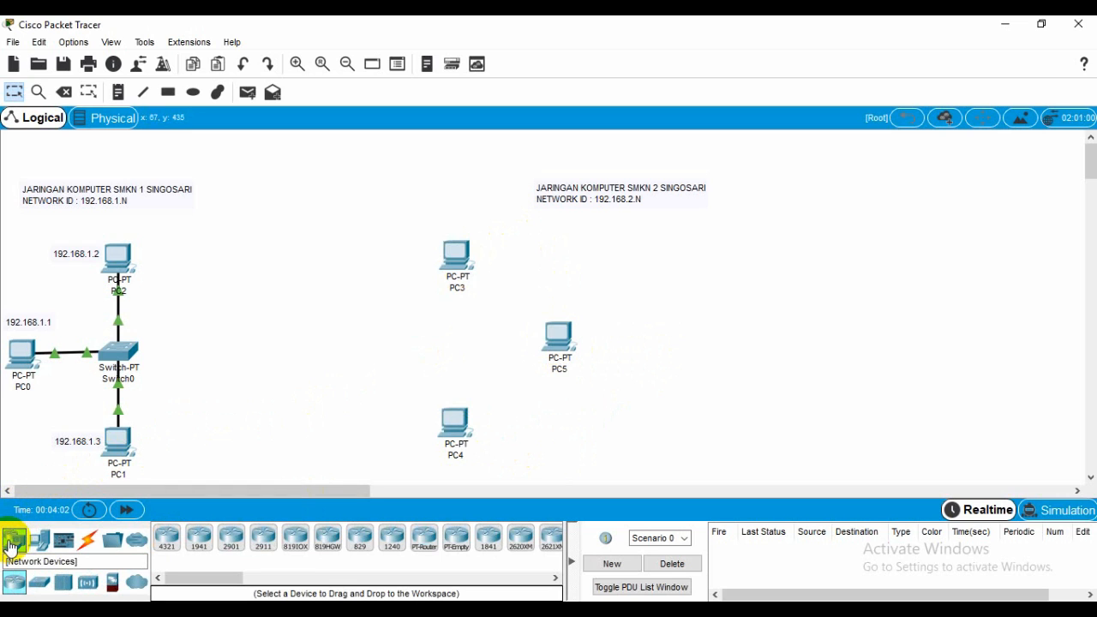
{"action": "left_click", "coordinate": [38, 582]}
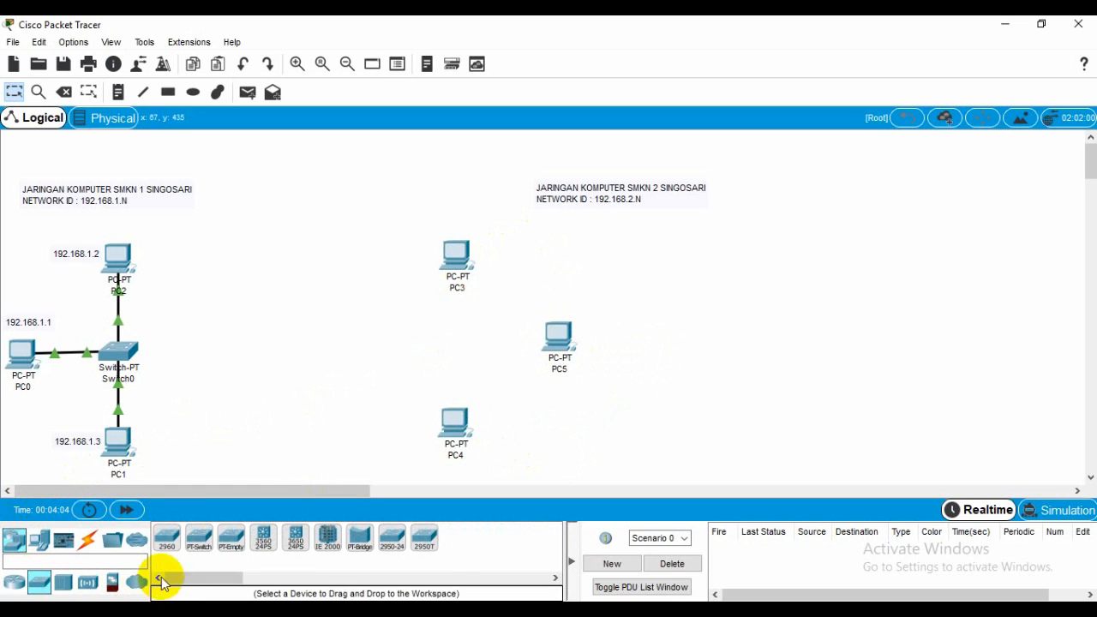
{"action": "left_click", "coordinate": [192, 549]}
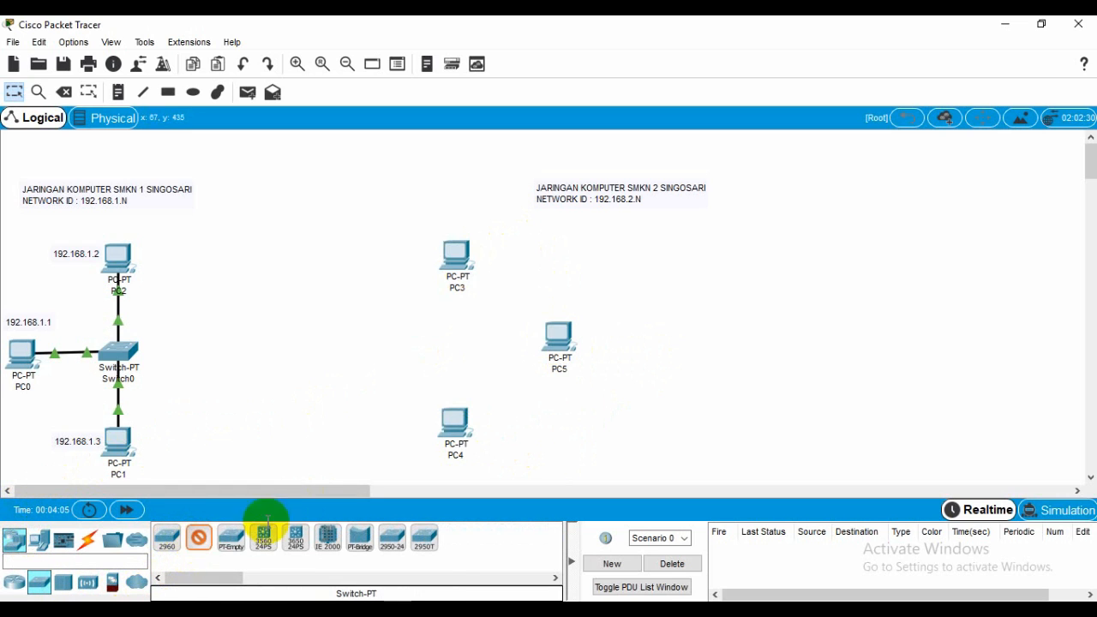
{"action": "left_click", "coordinate": [458, 343]}
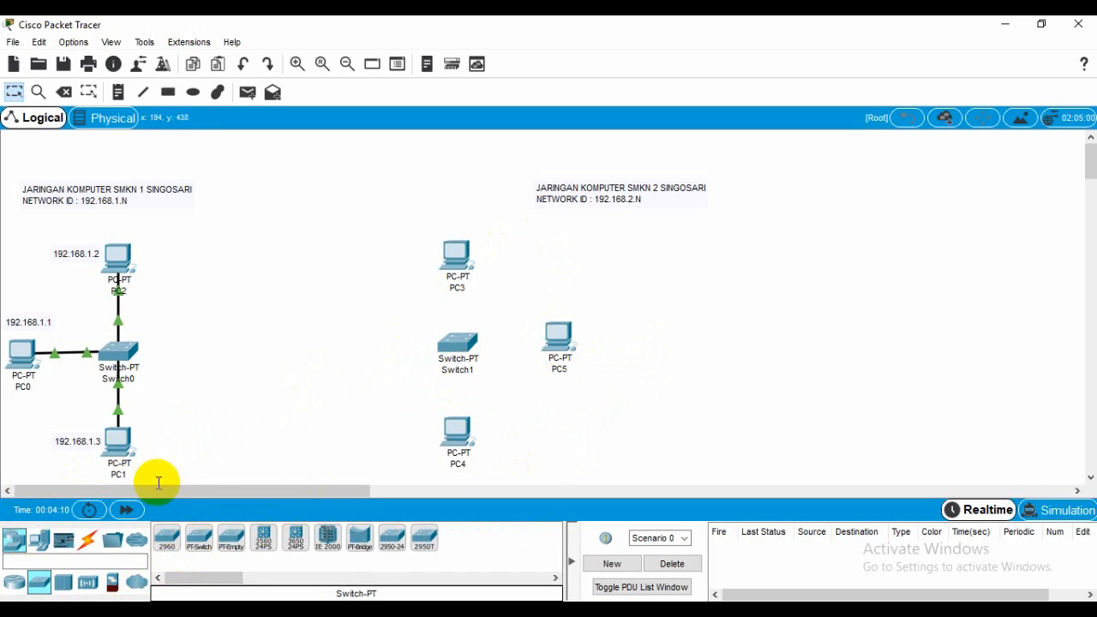
Connect PC3 to Switch1's FastEthernet0/1 port with a copper straight-through cable.
{"action": "left_click", "coordinate": [88, 538]}
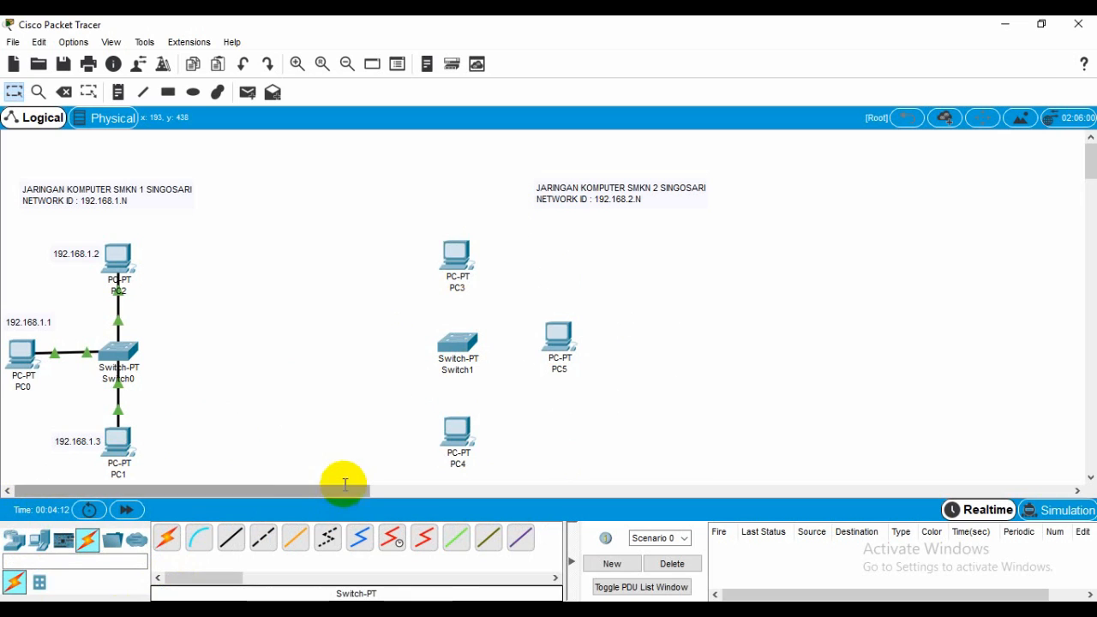
{"action": "left_click", "coordinate": [230, 538]}
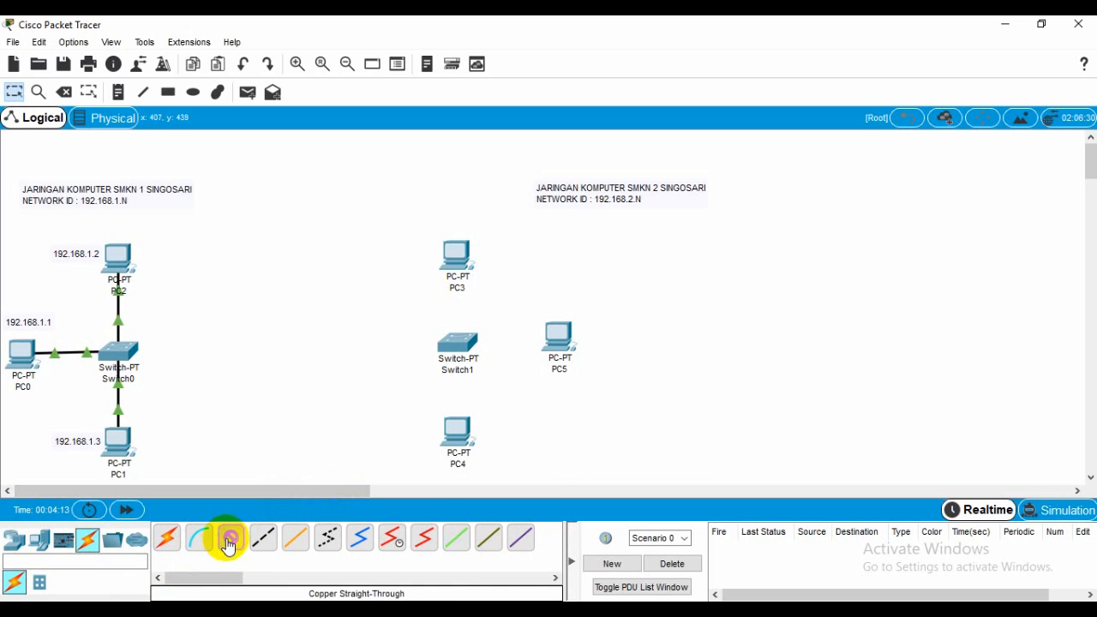
{"action": "left_click", "coordinate": [455, 262]}
{"action": "left_click", "coordinate": [489, 327]}
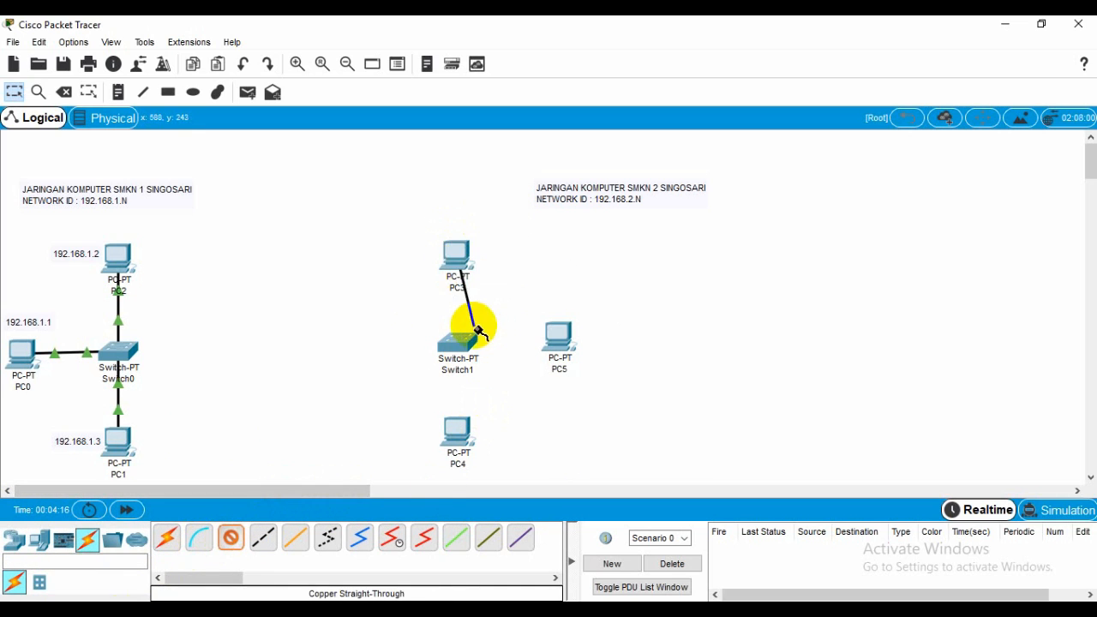
{"action": "left_click", "coordinate": [460, 340]}
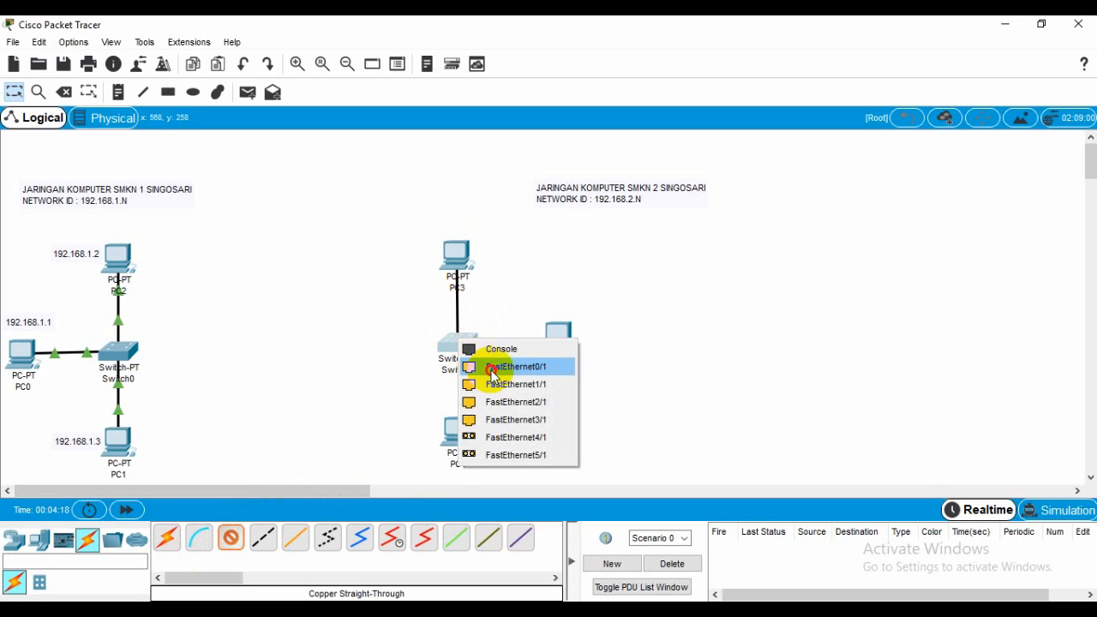
{"action": "left_click", "coordinate": [494, 367]}
Connect PC5 to Switch1's FastEthernet1/1 port with a copper straight-through cable.
{"action": "left_click", "coordinate": [231, 538]}
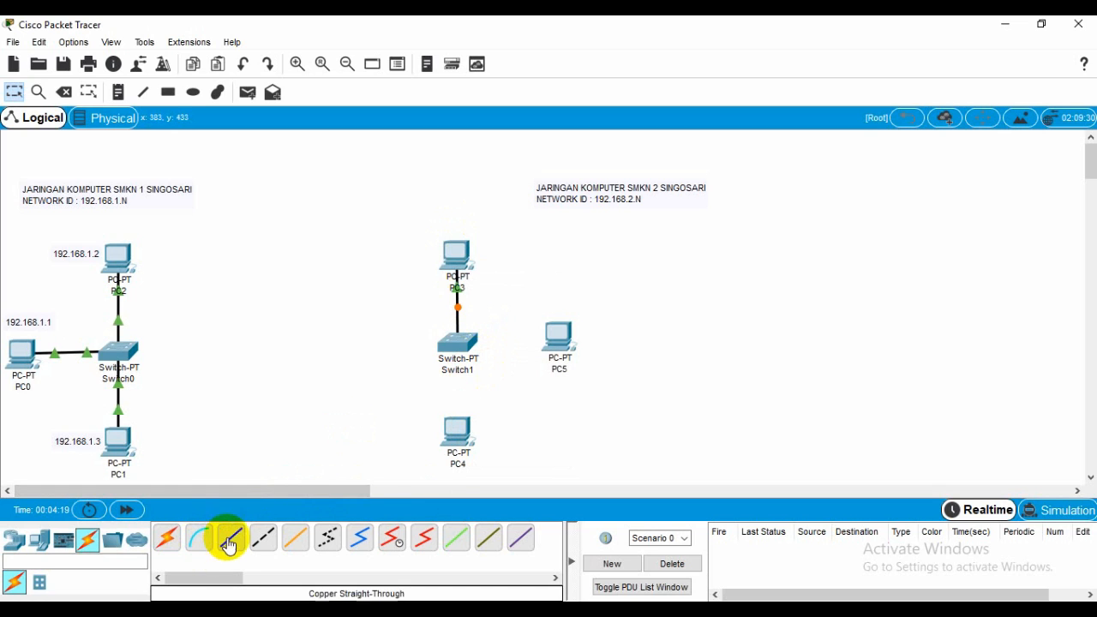
{"action": "left_click", "coordinate": [564, 347]}
{"action": "left_click", "coordinate": [593, 408]}
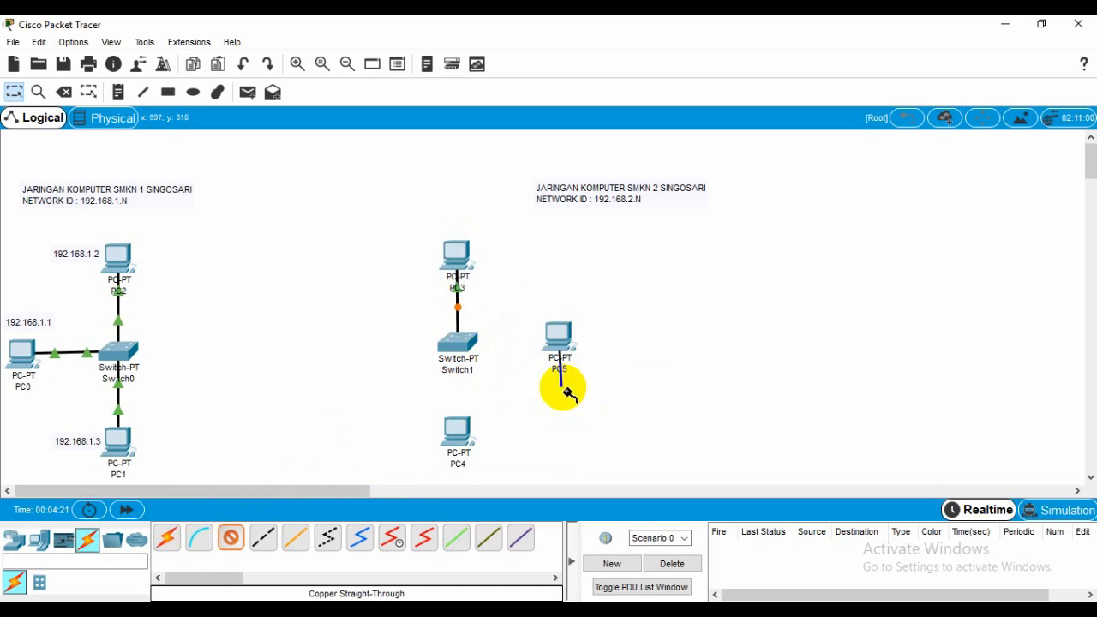
{"action": "left_click", "coordinate": [459, 340]}
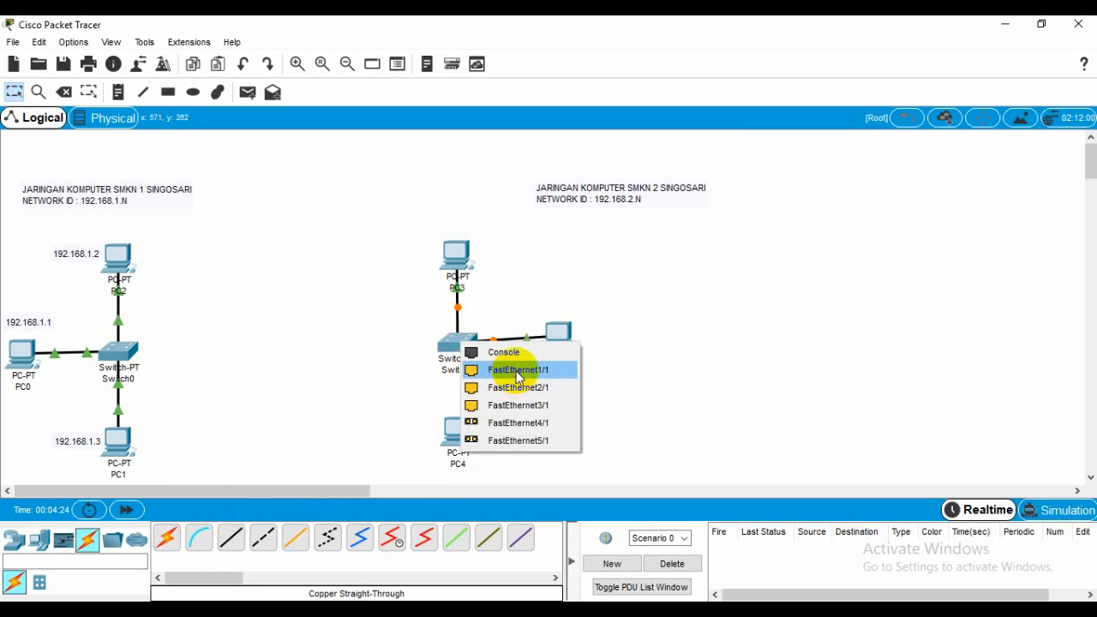
{"action": "left_click", "coordinate": [518, 370]}
Connect PC4 to Switch1's FastEthernet2/1 port with a copper straight-through cable.
{"action": "left_click", "coordinate": [230, 538]}
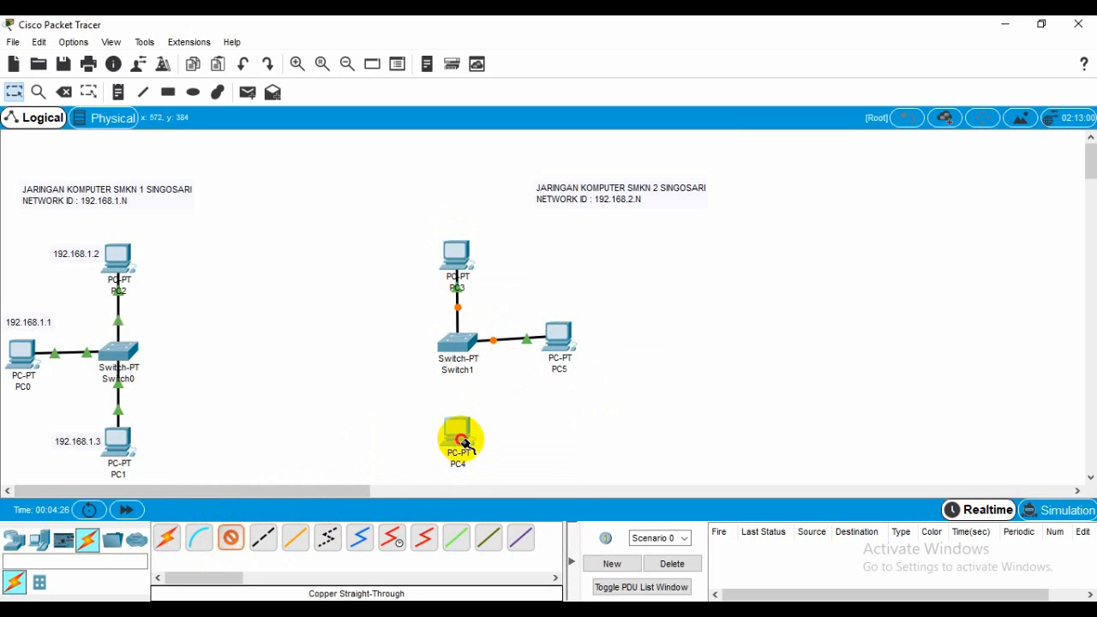
{"action": "left_click", "coordinate": [463, 444]}
{"action": "left_click", "coordinate": [490, 504]}
{"action": "left_click", "coordinate": [460, 352]}
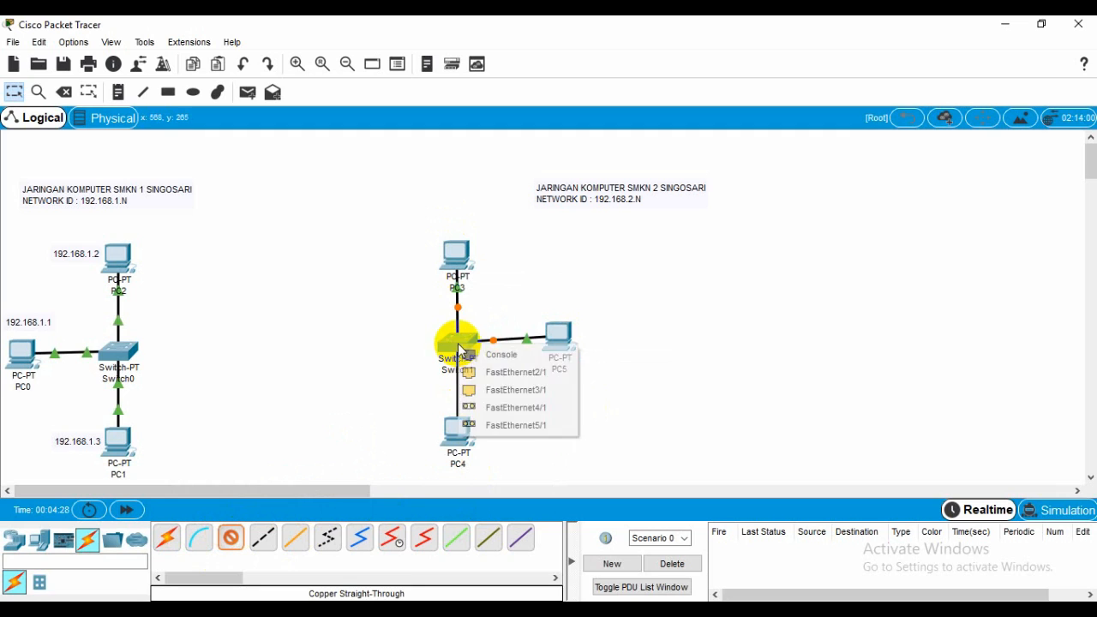
{"action": "left_click", "coordinate": [484, 372]}
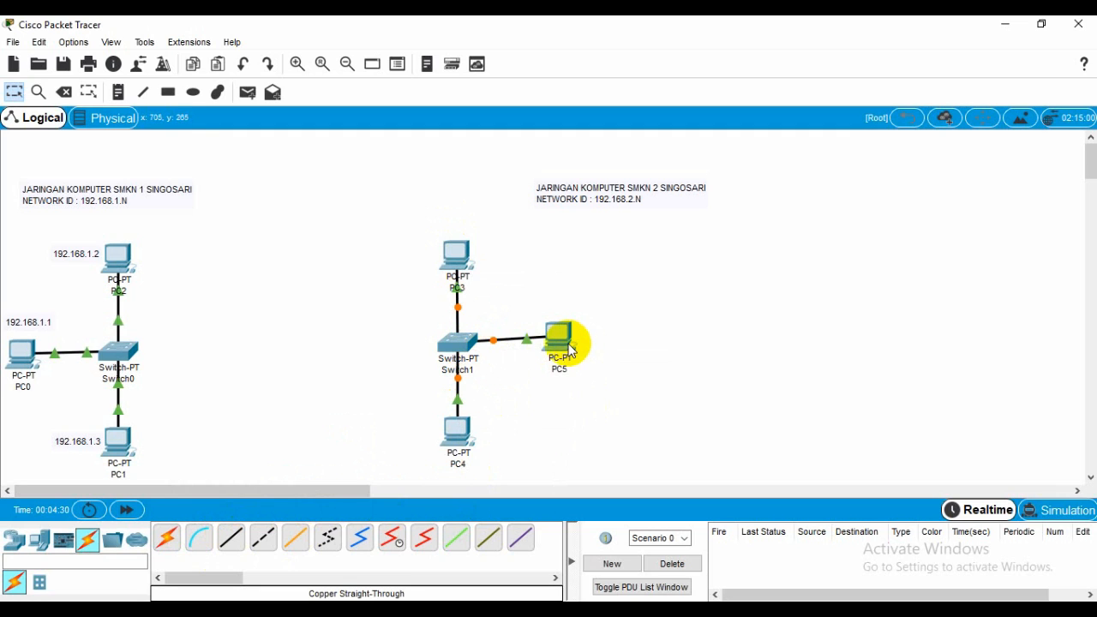
Level PC5 with Switch1, shift the whole SMKN 2 star closer to the SMKN 1 network, and place its title above PC3.
{"action": "left_click_drag", "start_coordinate": [571, 348], "coordinate": [568, 353]}
{"action": "left_click_drag", "start_coordinate": [394, 230], "coordinate": [578, 444]}
{"action": "left_click_drag", "start_coordinate": [473, 434], "coordinate": [420, 443]}
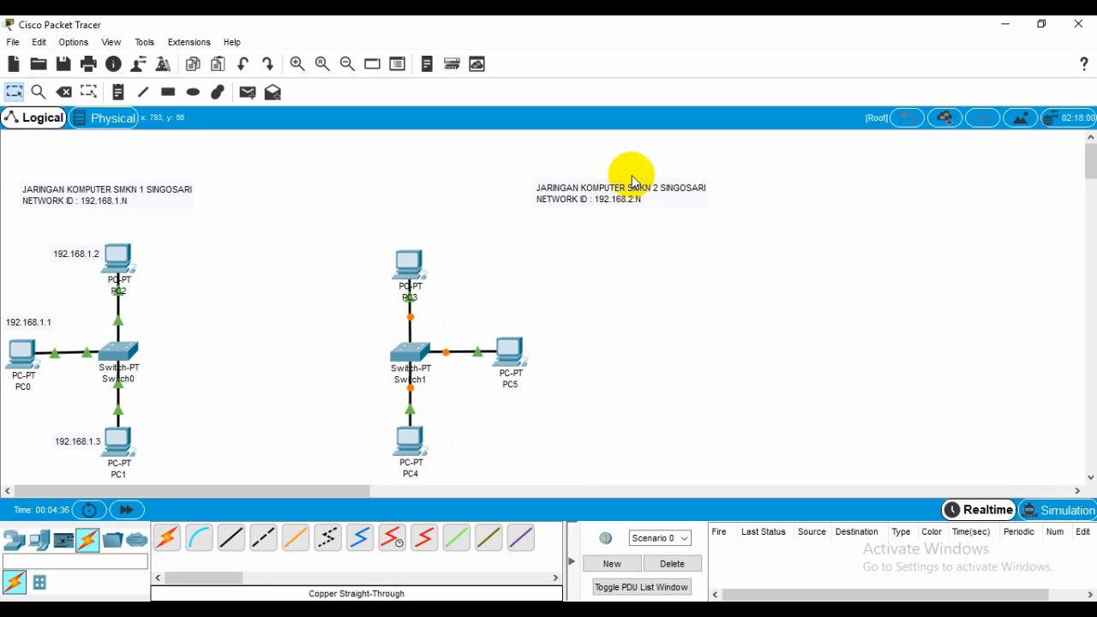
{"action": "left_click_drag", "start_coordinate": [632, 180], "coordinate": [439, 202]}
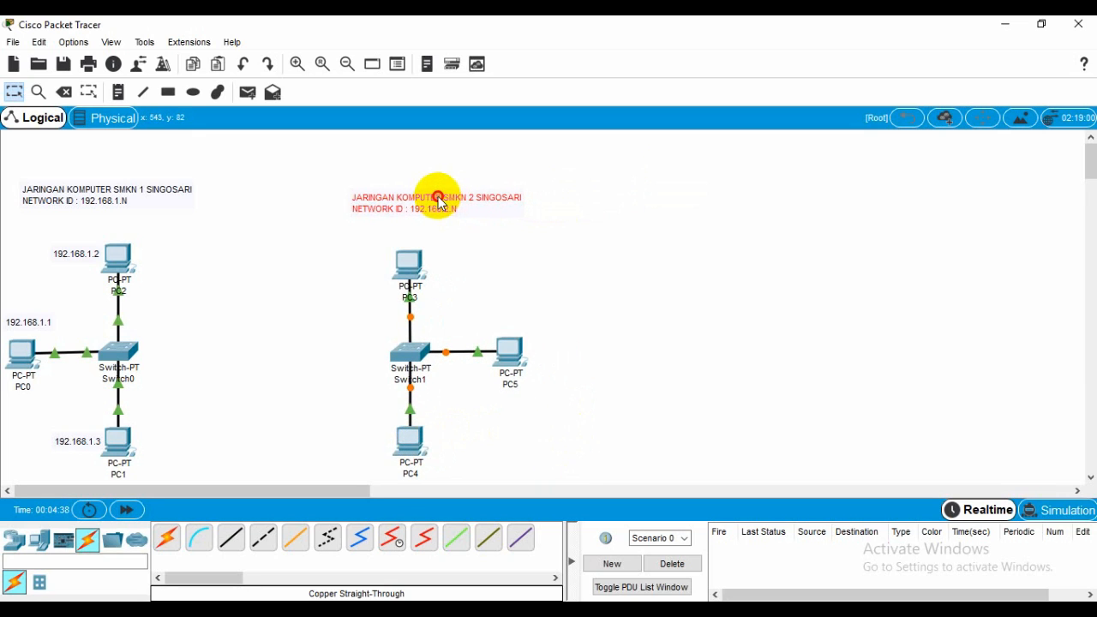
{"action": "left_click", "coordinate": [606, 418]}
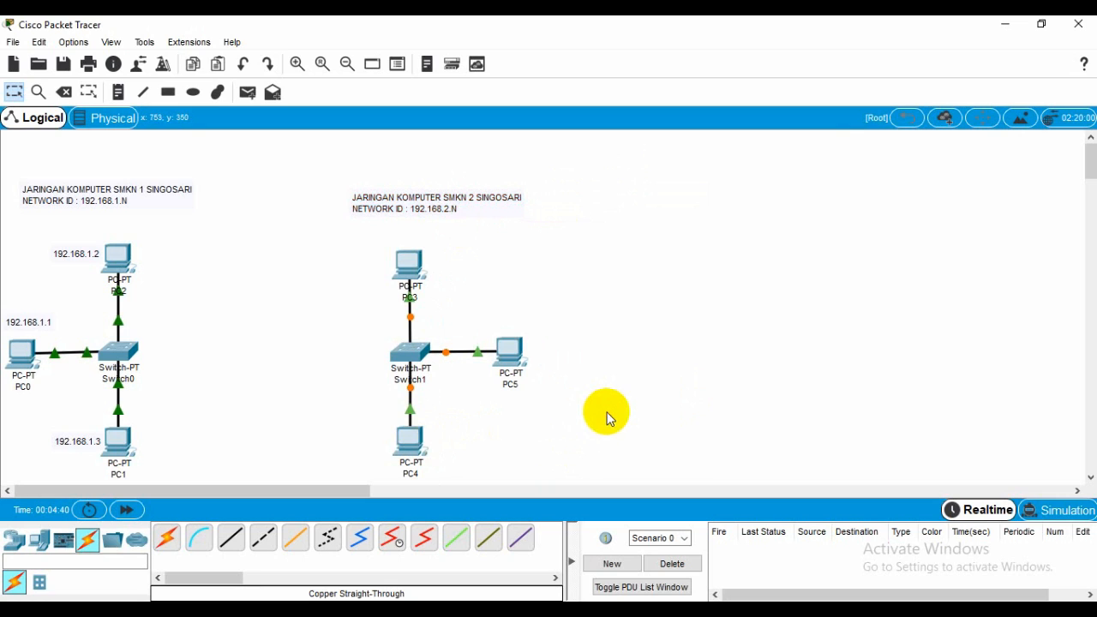
Add a note reading 192.168.2.1 and place it beside PC4.
{"action": "left_click", "coordinate": [119, 92]}
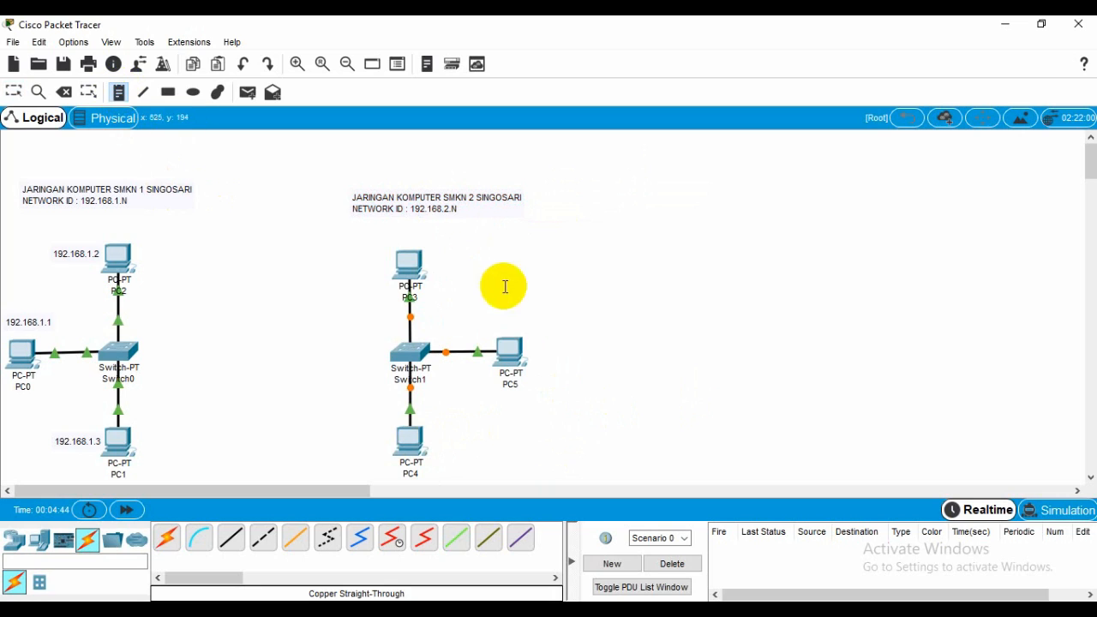
{"action": "left_click", "coordinate": [563, 293]}
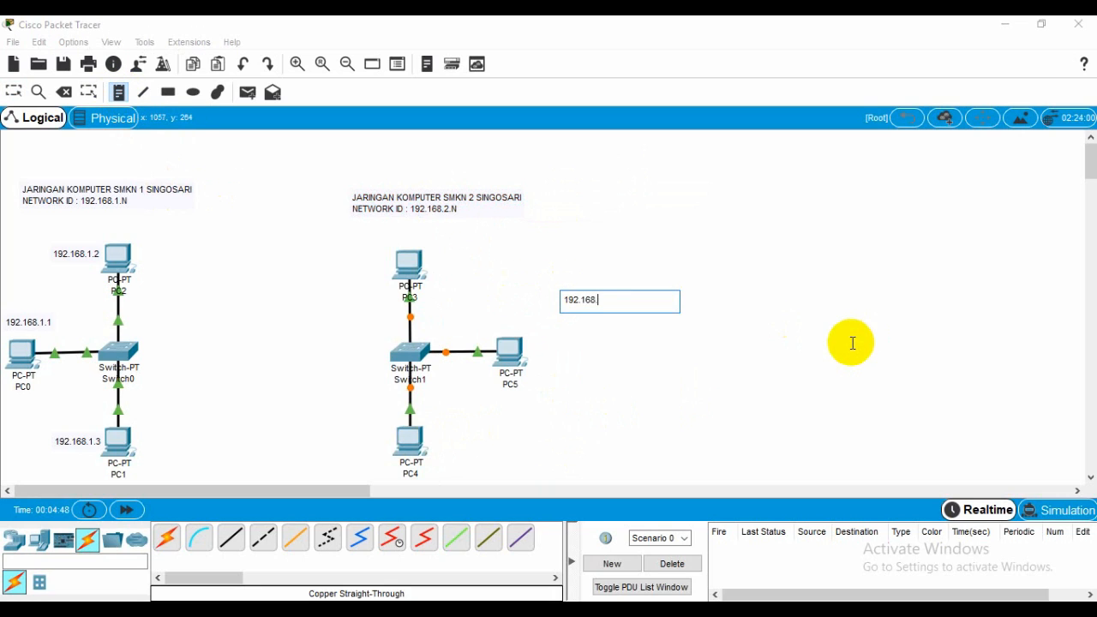
{"action": "left_click", "coordinate": [636, 424]}
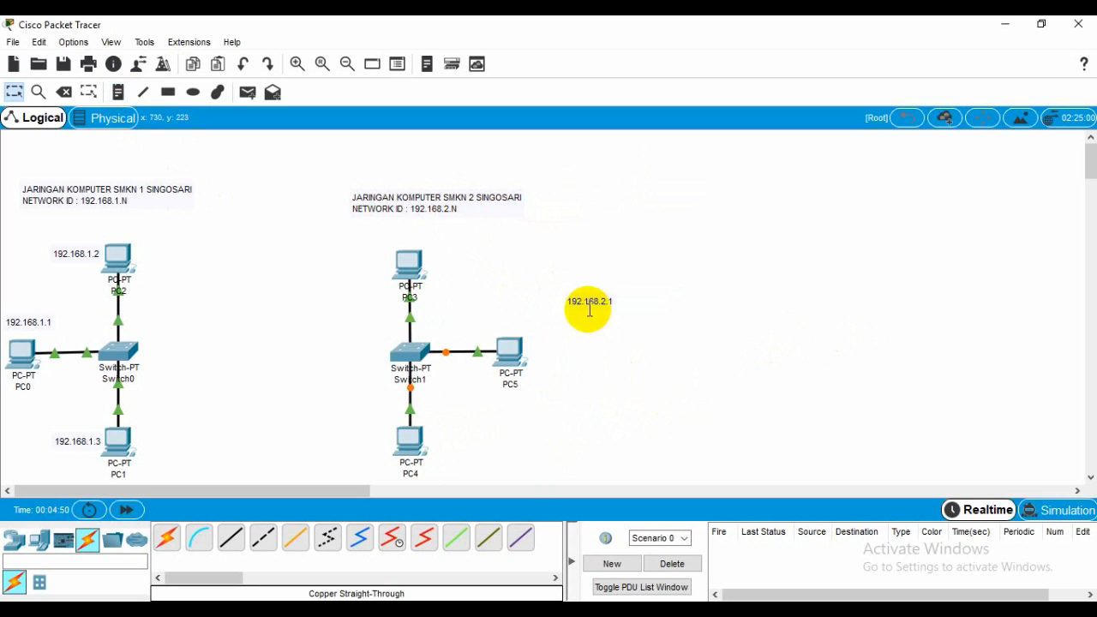
{"action": "left_click_drag", "start_coordinate": [586, 302], "coordinate": [463, 446]}
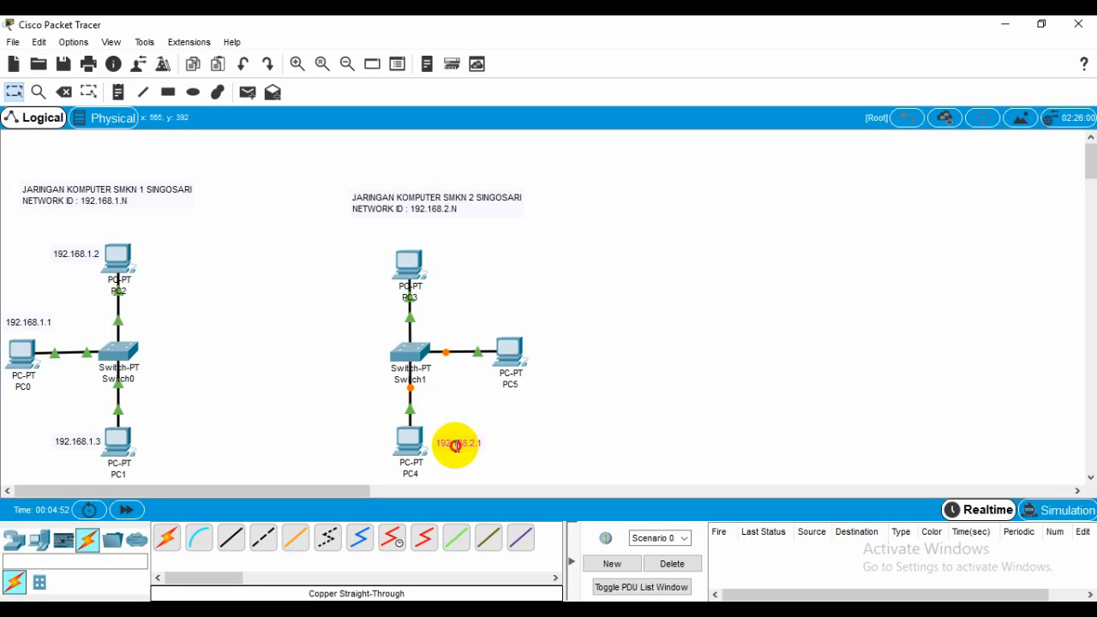
Add a note reading 192.168.2.2 and place it just above PC5.
{"action": "left_click", "coordinate": [119, 92]}
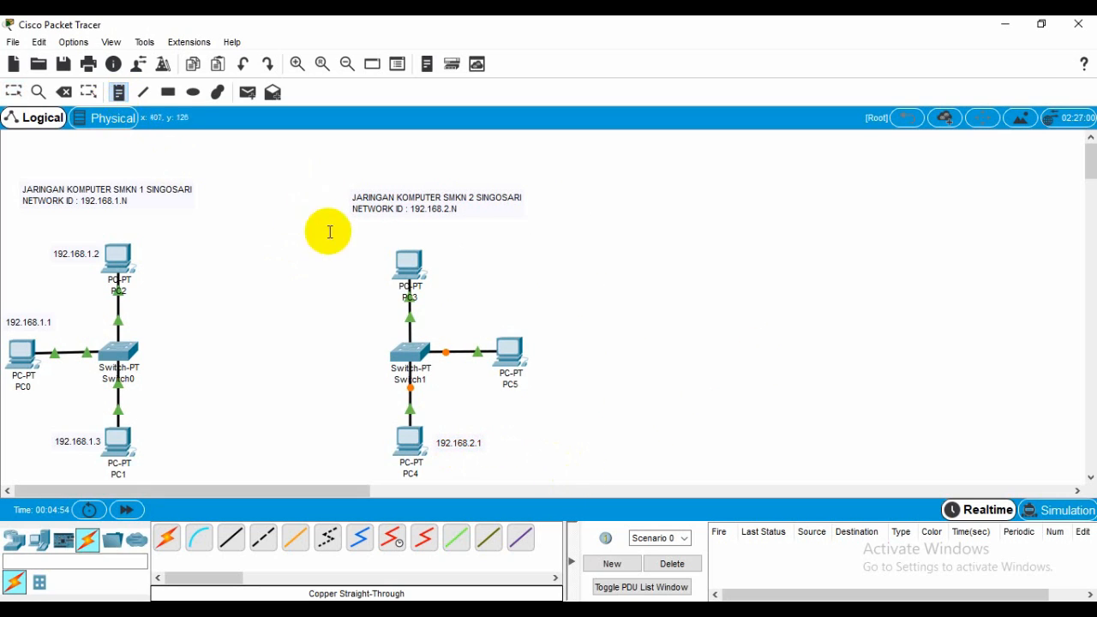
{"action": "left_click", "coordinate": [474, 277]}
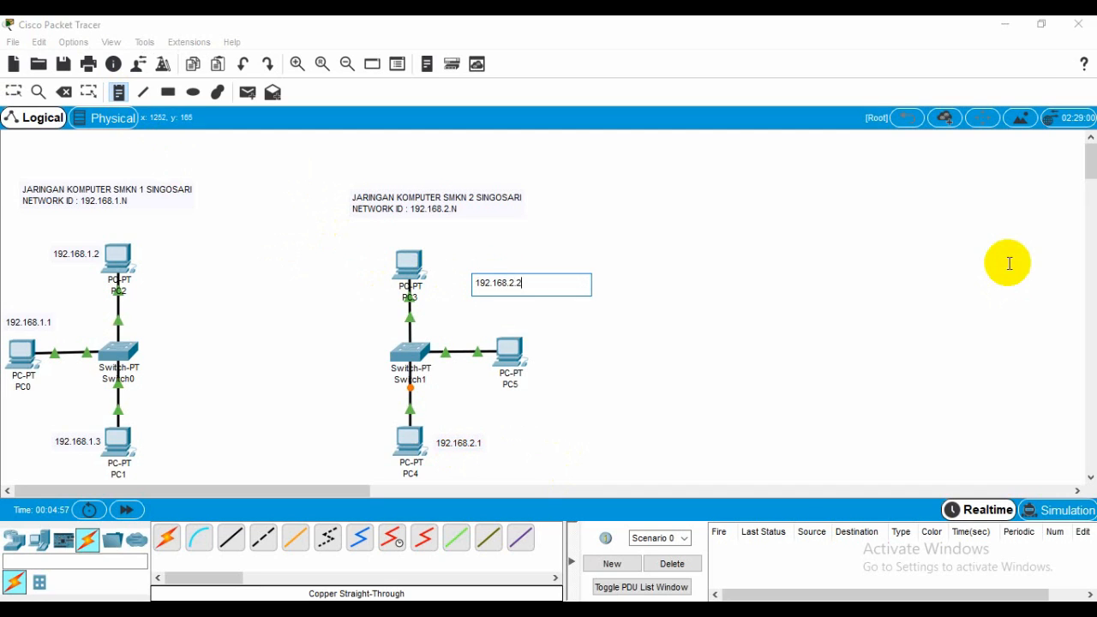
{"action": "type", "text": "192.168.2.2"}
{"action": "key", "text": "Escape"}
{"action": "left_click_drag", "start_coordinate": [506, 284], "coordinate": [518, 321]}
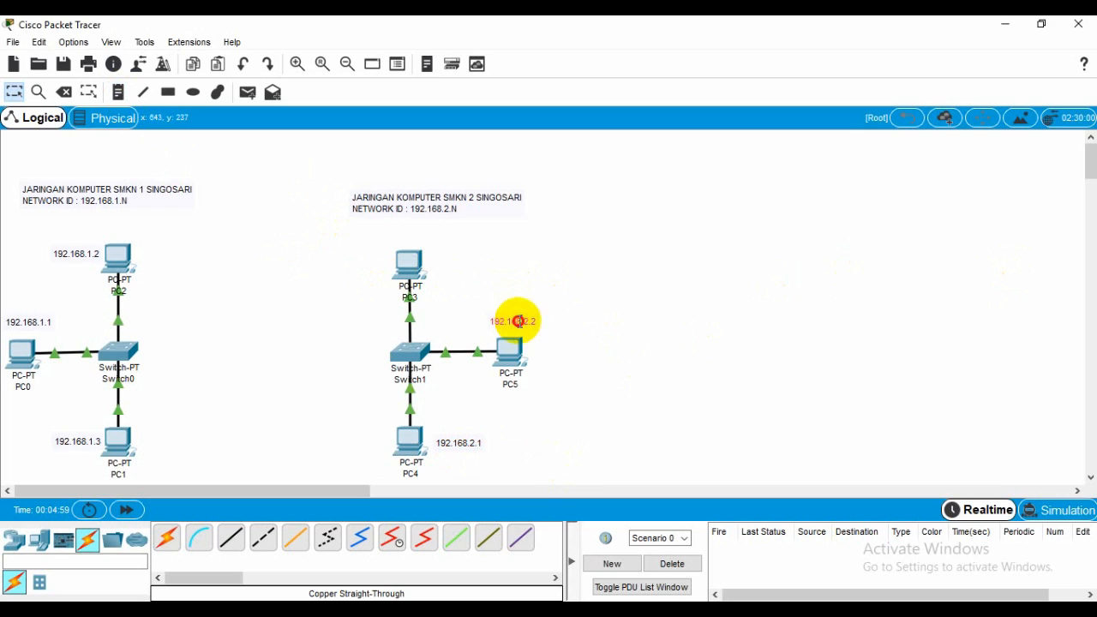
{"action": "left_click", "coordinate": [535, 278]}
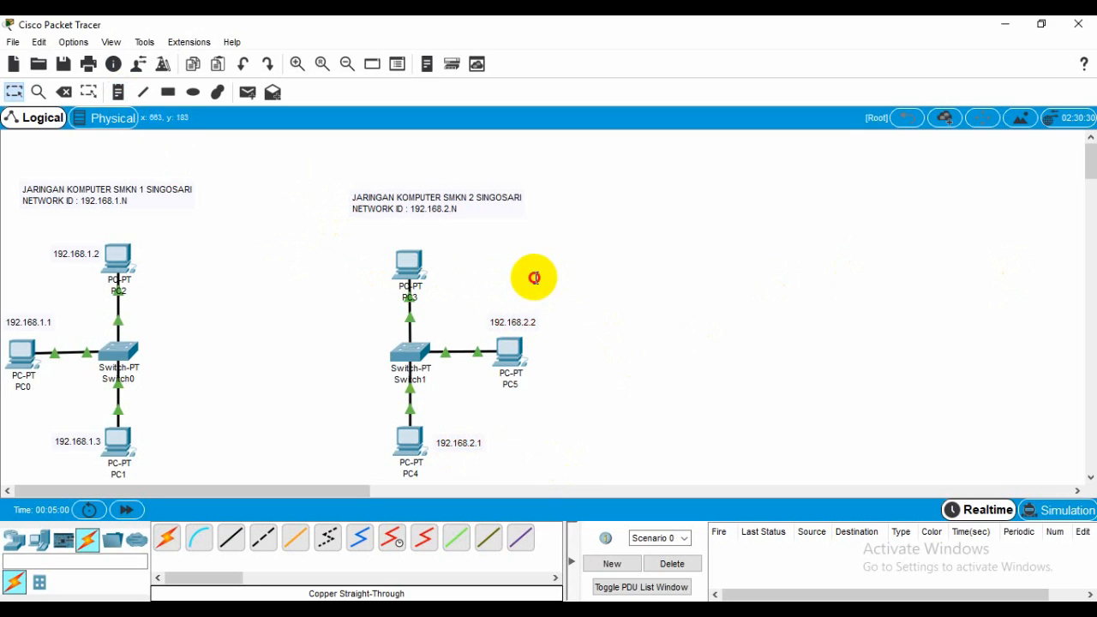
Add a note reading 192.168.2.3 and place it beside PC3.
{"action": "left_click", "coordinate": [120, 95]}
{"action": "left_click", "coordinate": [532, 272]}
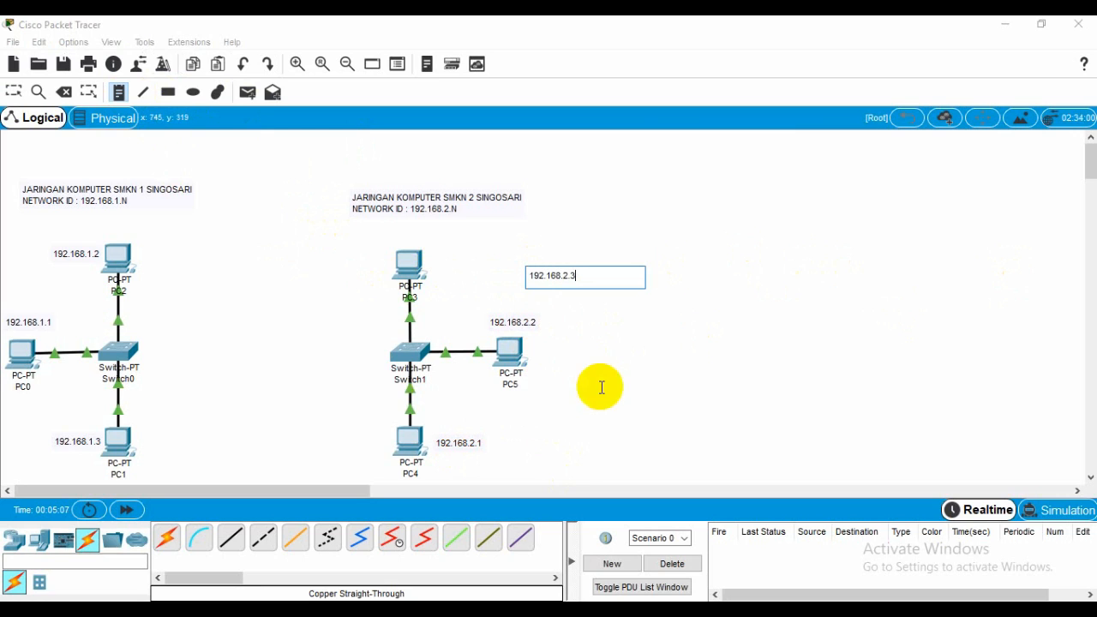
{"action": "key", "text": "Escape"}
{"action": "left_click_drag", "start_coordinate": [555, 277], "coordinate": [465, 265]}
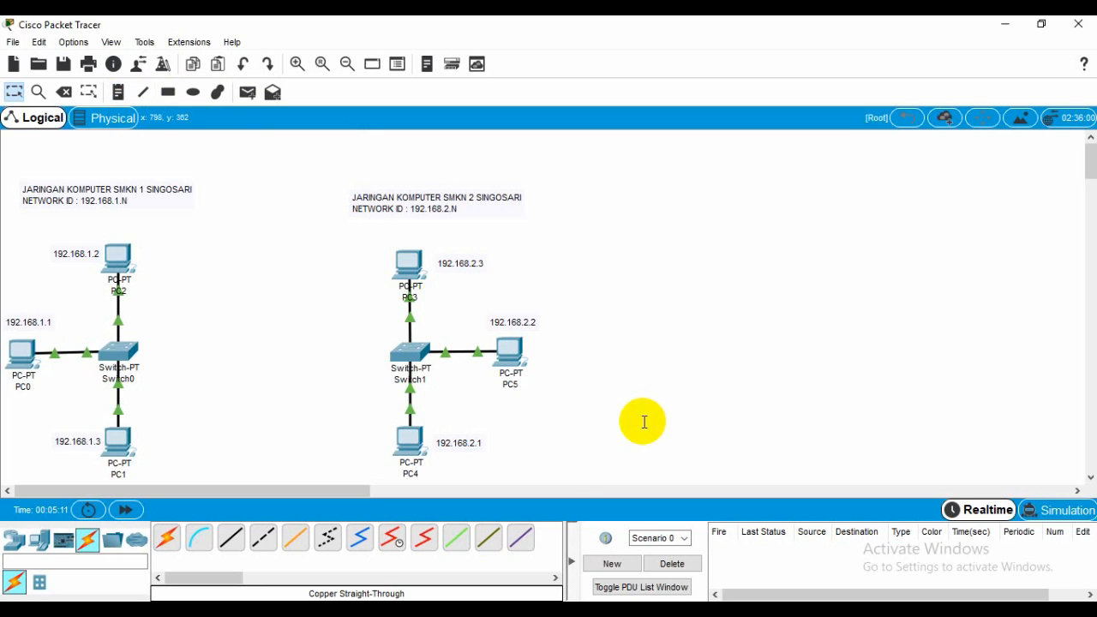
Shift the SMKN 2 and SMKN 1 networks, including their titles and address notes, slightly towards each other.
{"action": "left_click_drag", "start_coordinate": [310, 183], "coordinate": [531, 411]}
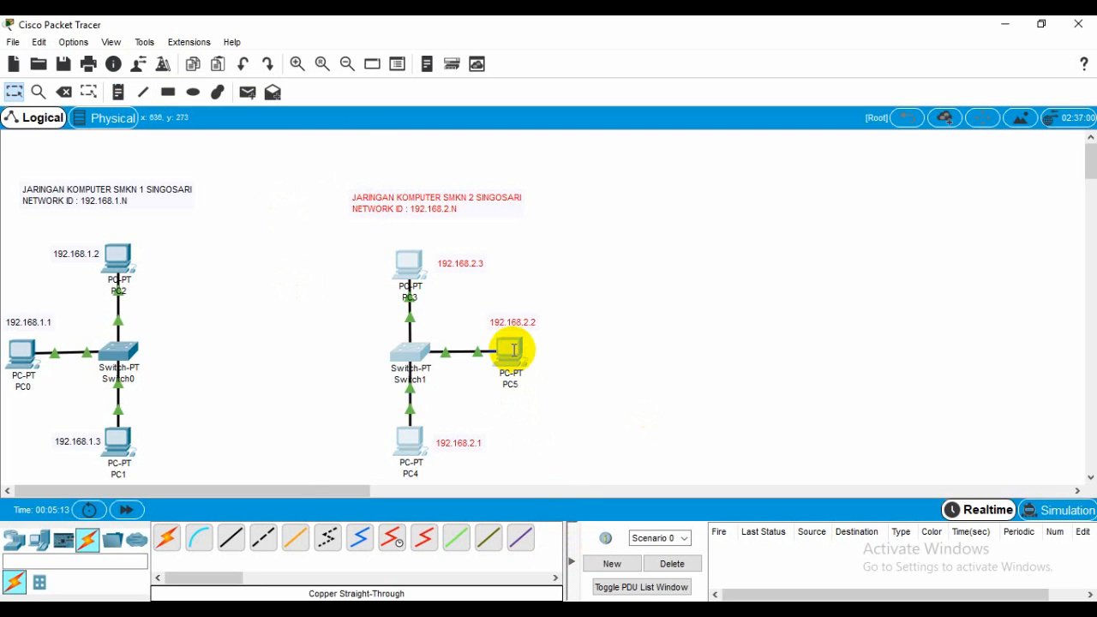
{"action": "left_click_drag", "start_coordinate": [512, 350], "coordinate": [487, 350]}
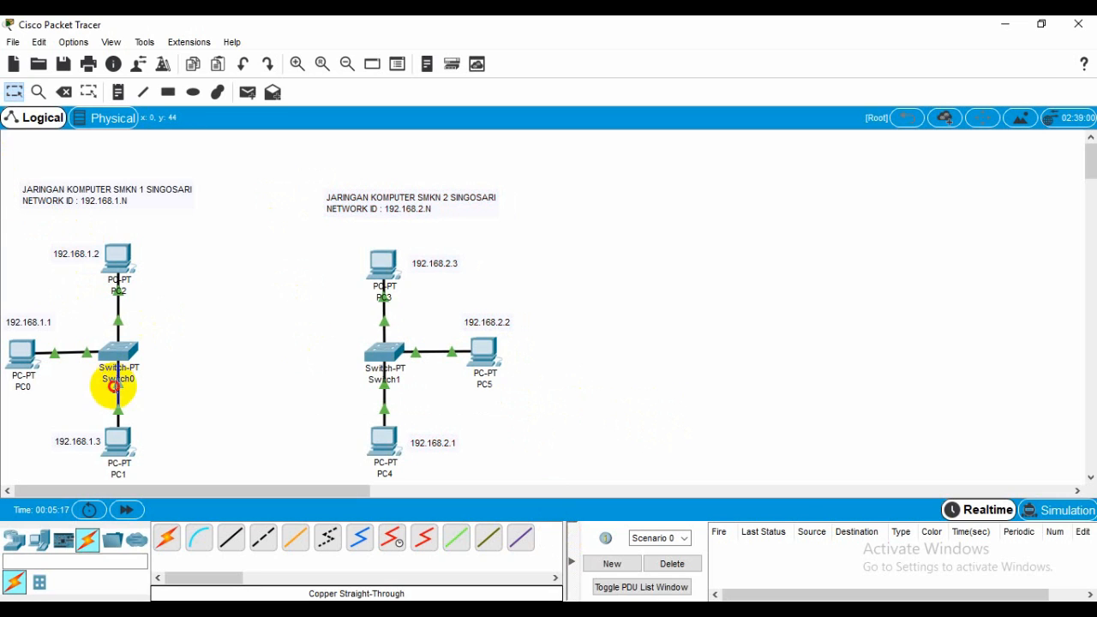
{"action": "left_click_drag", "start_coordinate": [230, 208], "coordinate": [12, 453]}
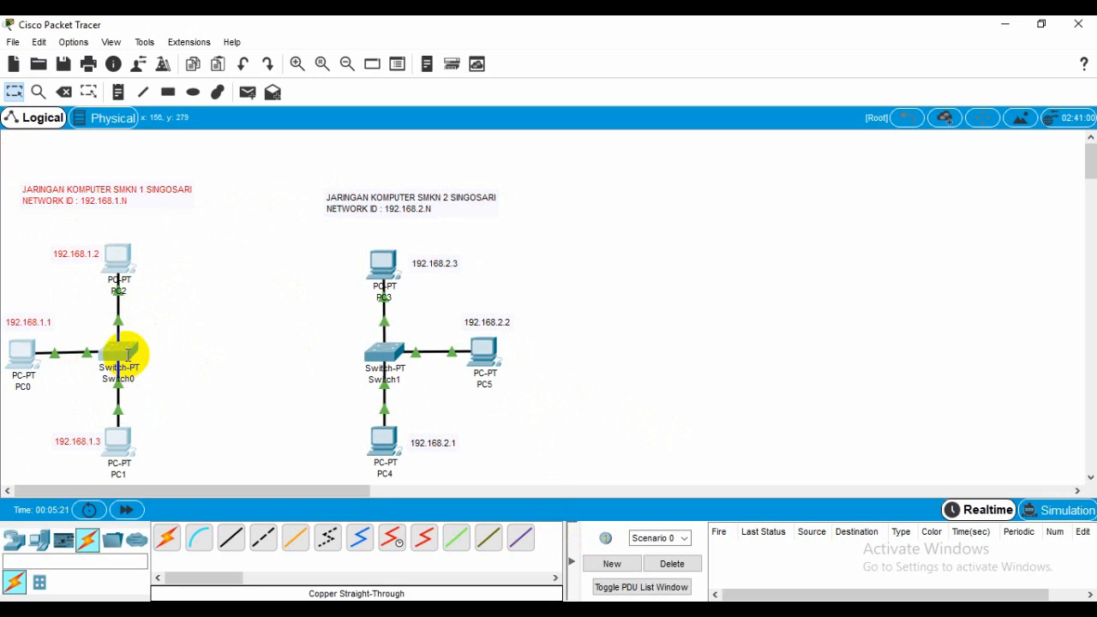
{"action": "left_click_drag", "start_coordinate": [123, 350], "coordinate": [136, 355]}
{"action": "left_click", "coordinate": [235, 345]}
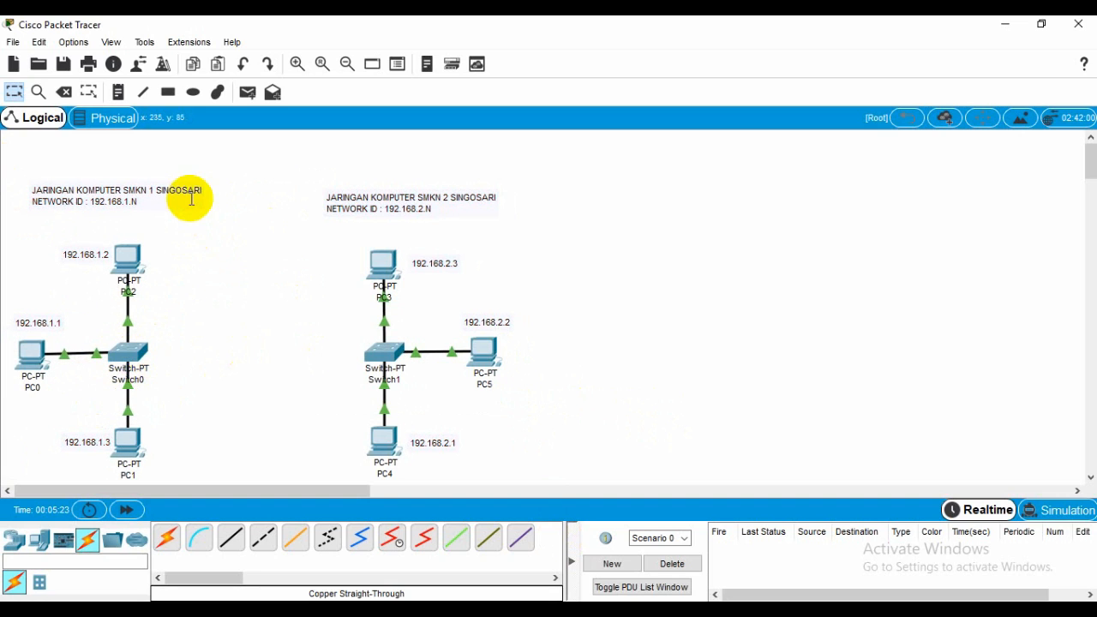
Raise the SMKN 1 and SMKN 2 title notes a little higher above their networks.
{"action": "left_click_drag", "start_coordinate": [191, 196], "coordinate": [190, 177]}
{"action": "left_click_drag", "start_coordinate": [411, 205], "coordinate": [409, 183]}
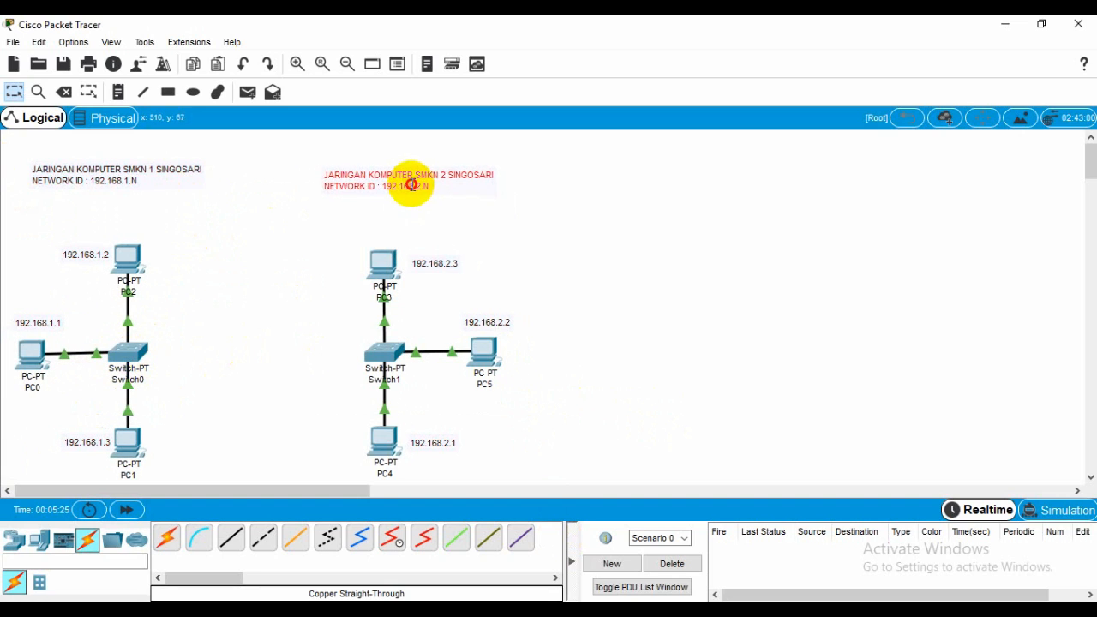
{"action": "left_click", "coordinate": [558, 263]}
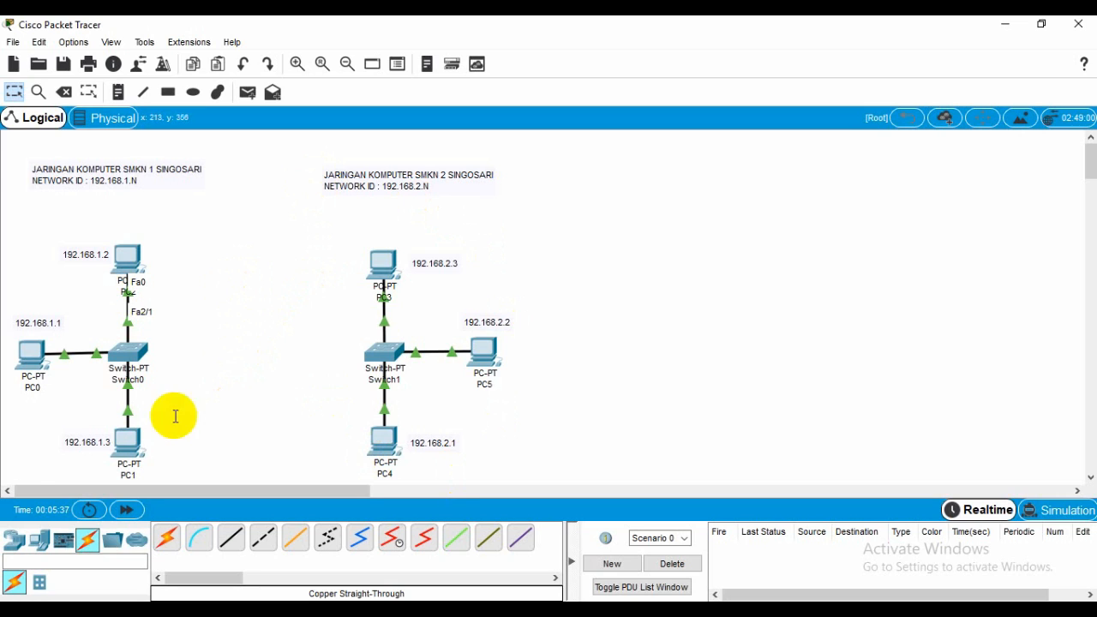
Place a Router-PT midway between Switch0 and Switch1, level with both switches.
{"action": "left_click", "coordinate": [13, 542]}
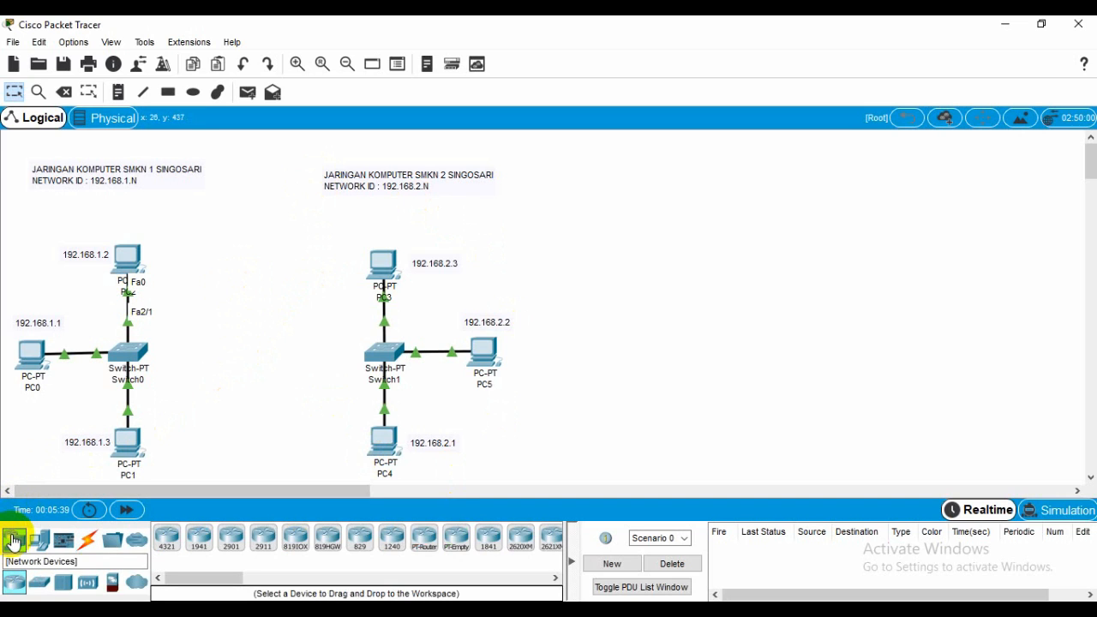
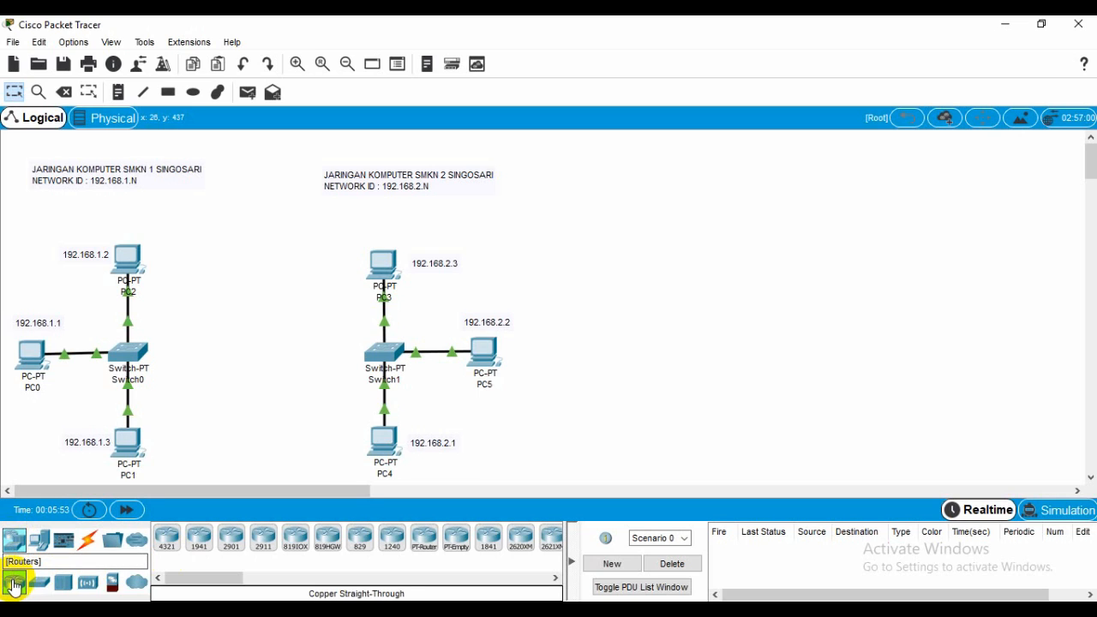
{"action": "left_click", "coordinate": [425, 540]}
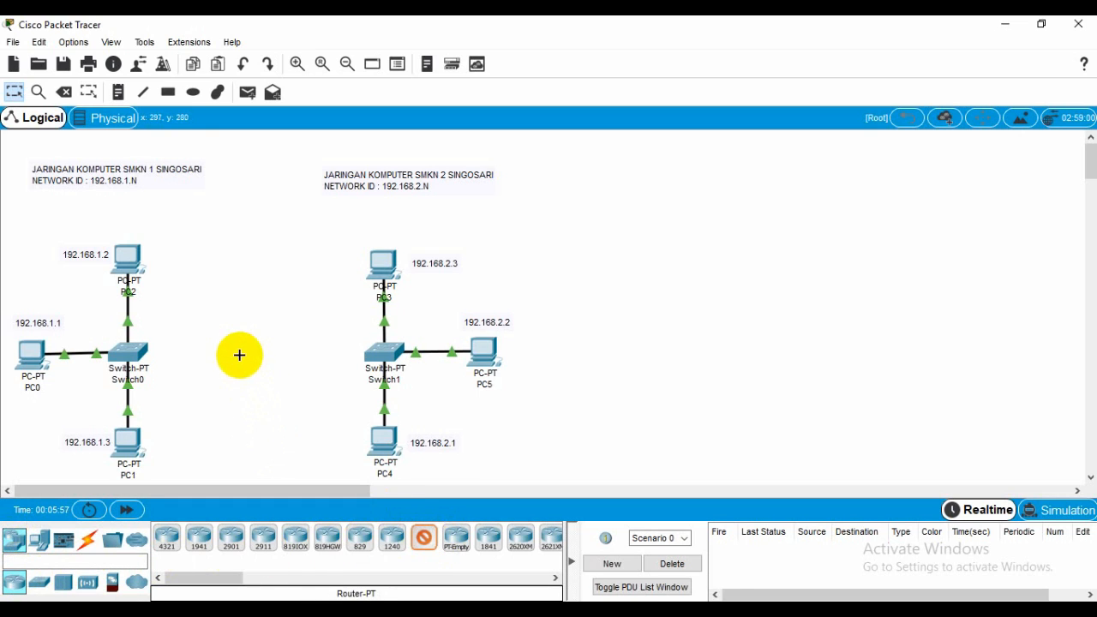
{"action": "left_click", "coordinate": [240, 354]}
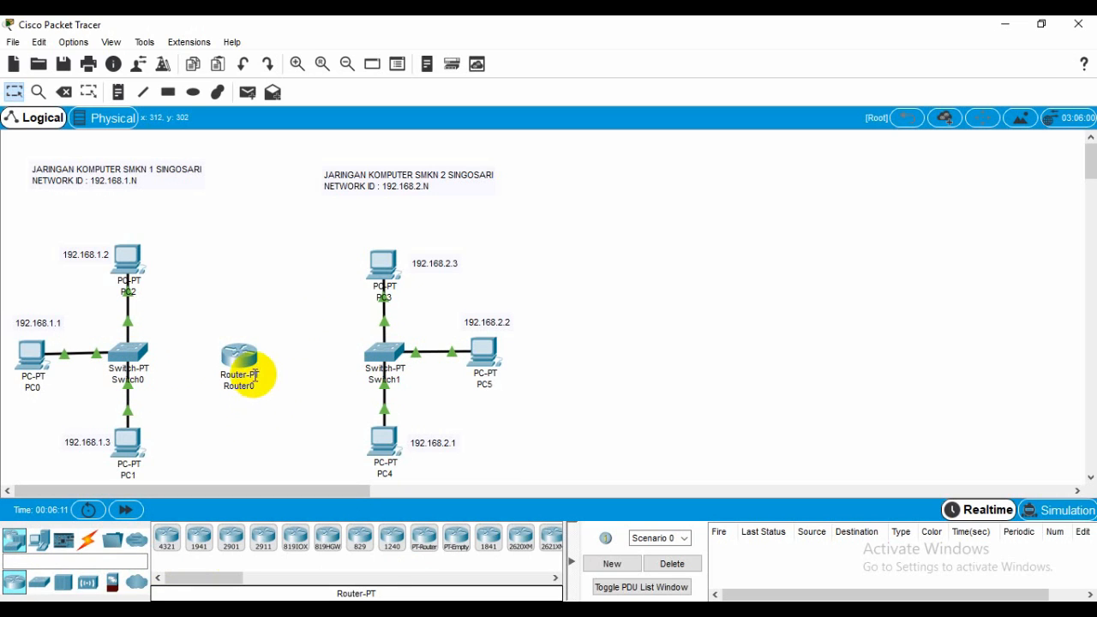
{"action": "left_click_drag", "start_coordinate": [237, 358], "coordinate": [243, 358]}
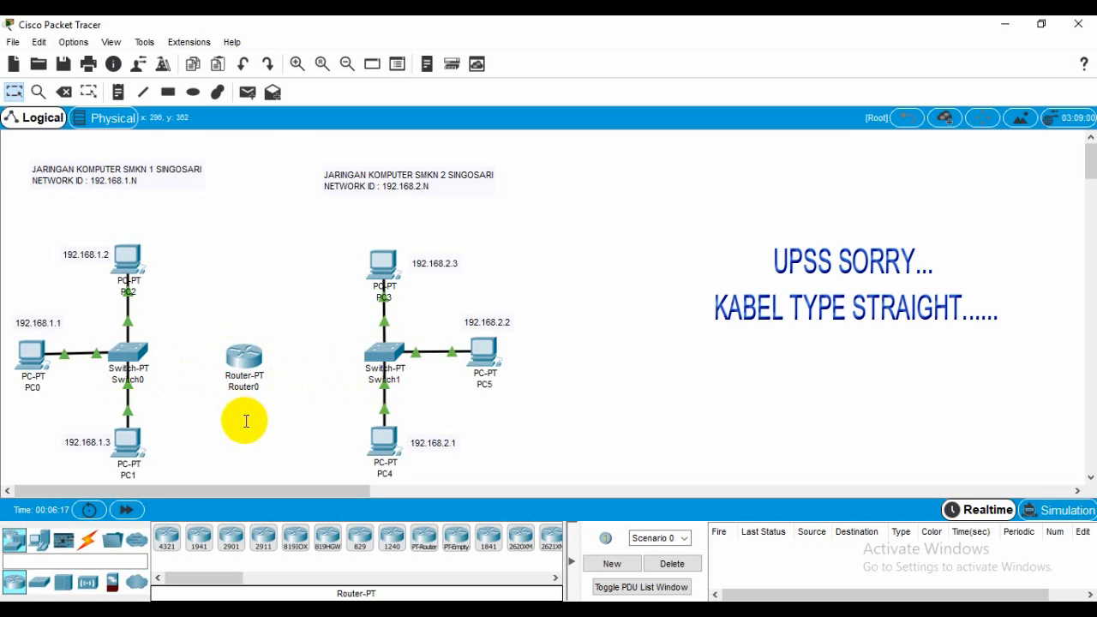
Connect Switch0's FastEthernet3/1 port to Router0's FastEthernet0/0 port with a copper straight-through cable.
{"action": "left_click", "coordinate": [89, 541]}
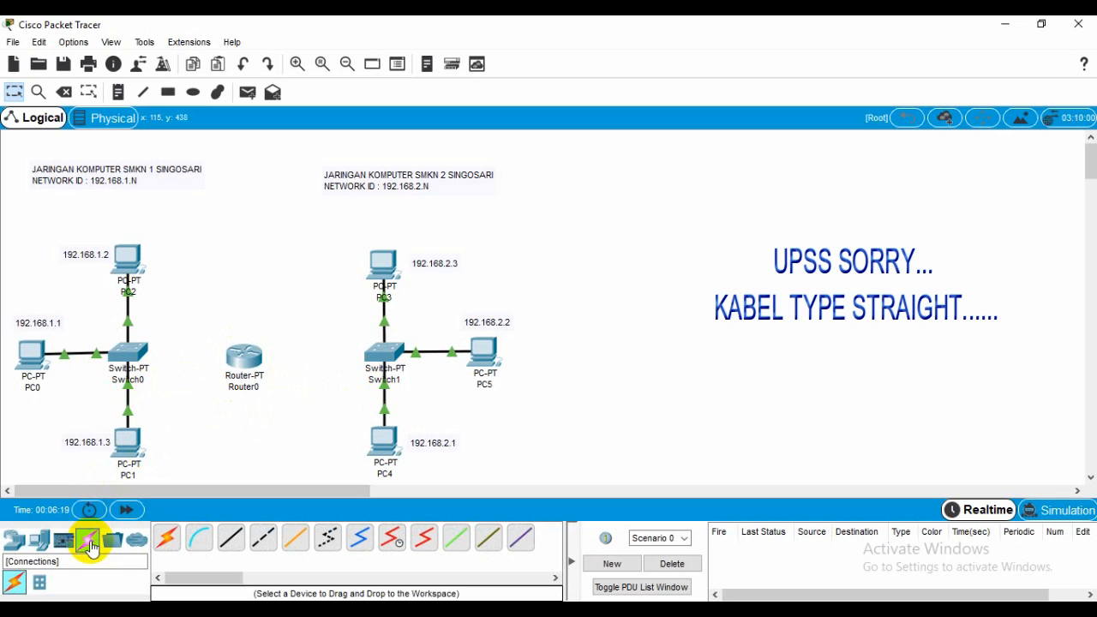
{"action": "left_click", "coordinate": [232, 541]}
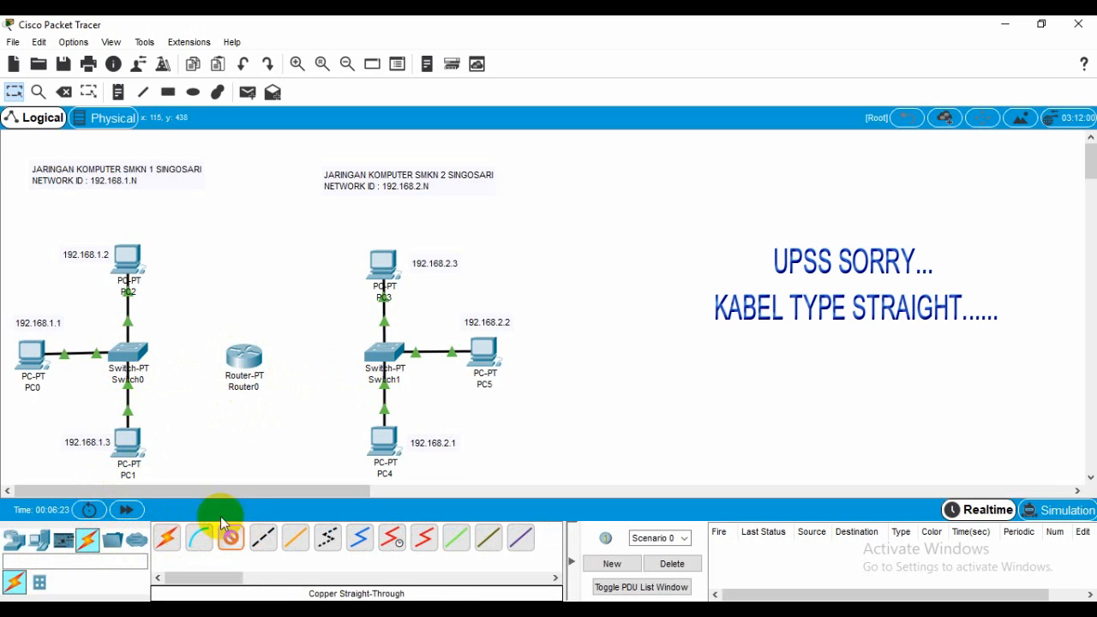
{"action": "left_click", "coordinate": [137, 353]}
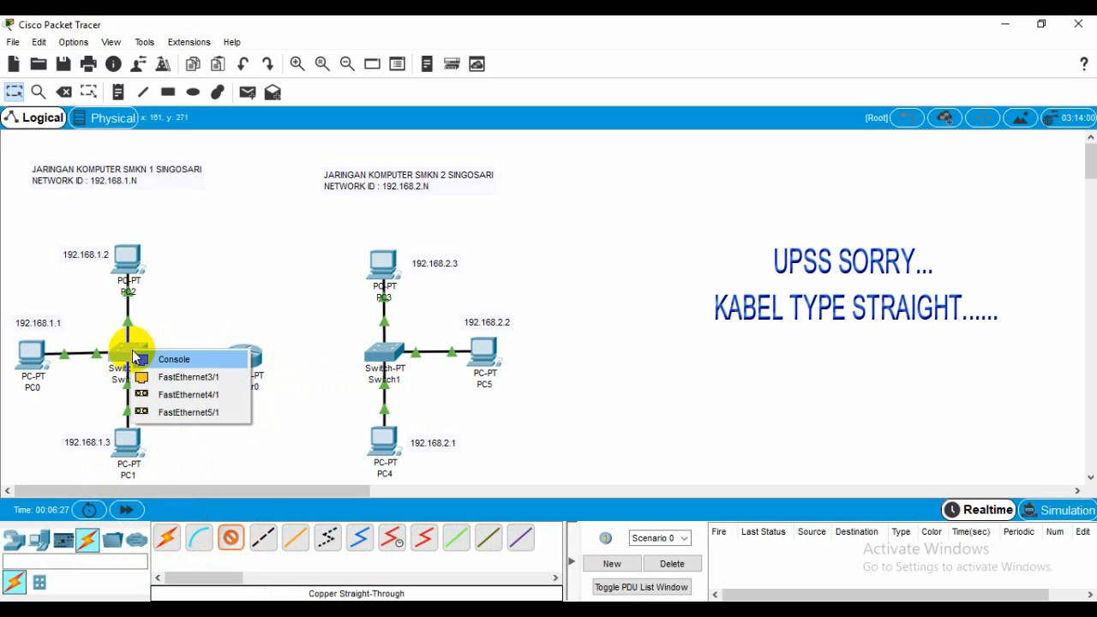
{"action": "left_click", "coordinate": [159, 378]}
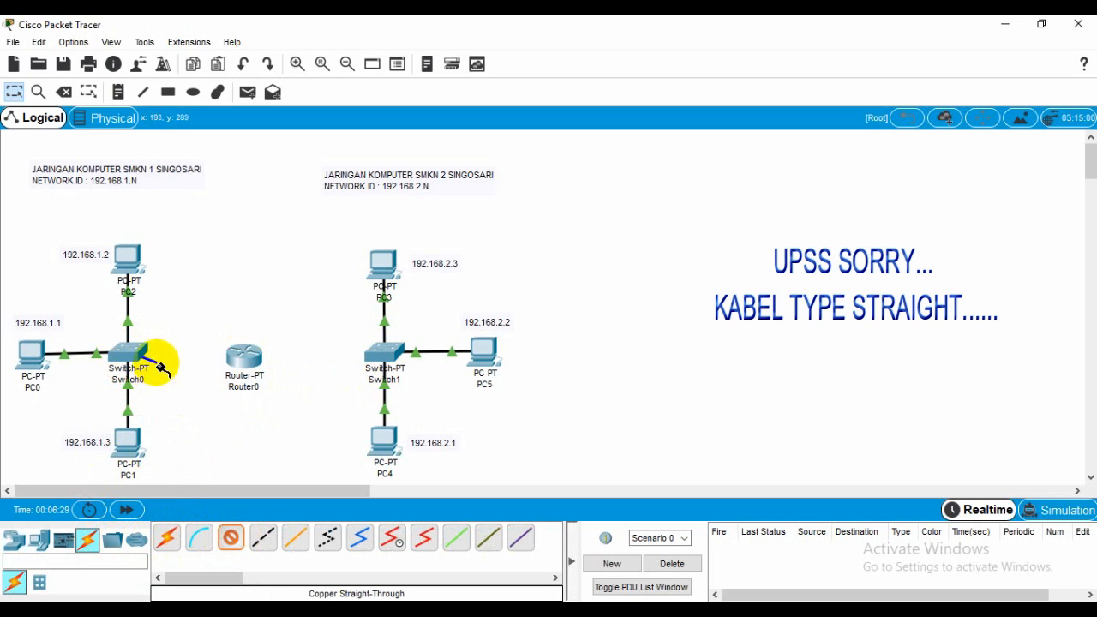
{"action": "left_click", "coordinate": [237, 358]}
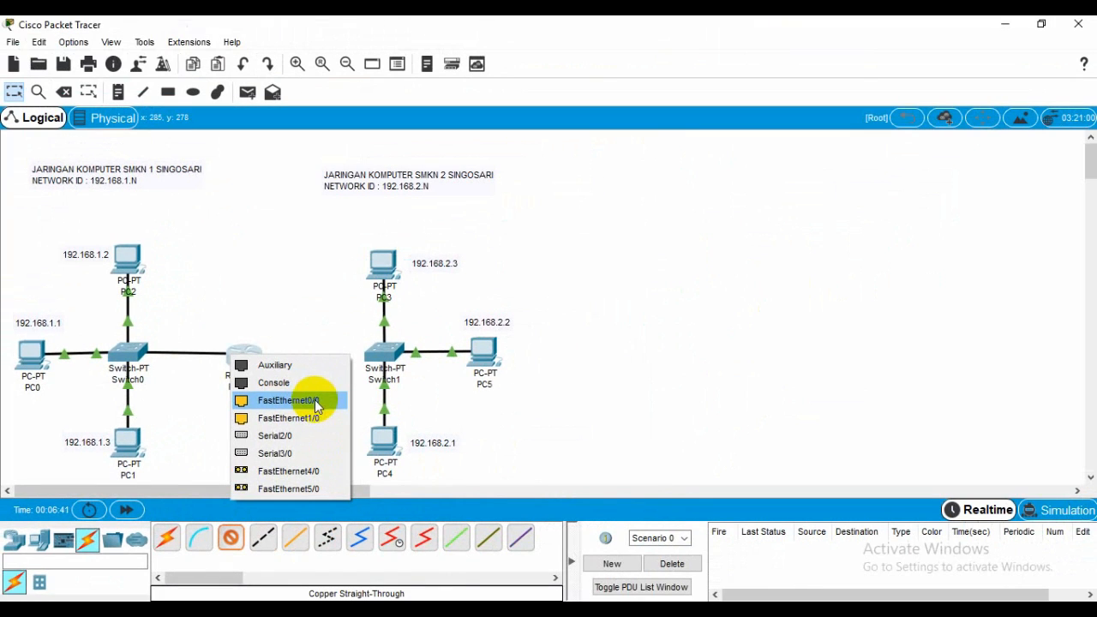
{"action": "left_click", "coordinate": [332, 400]}
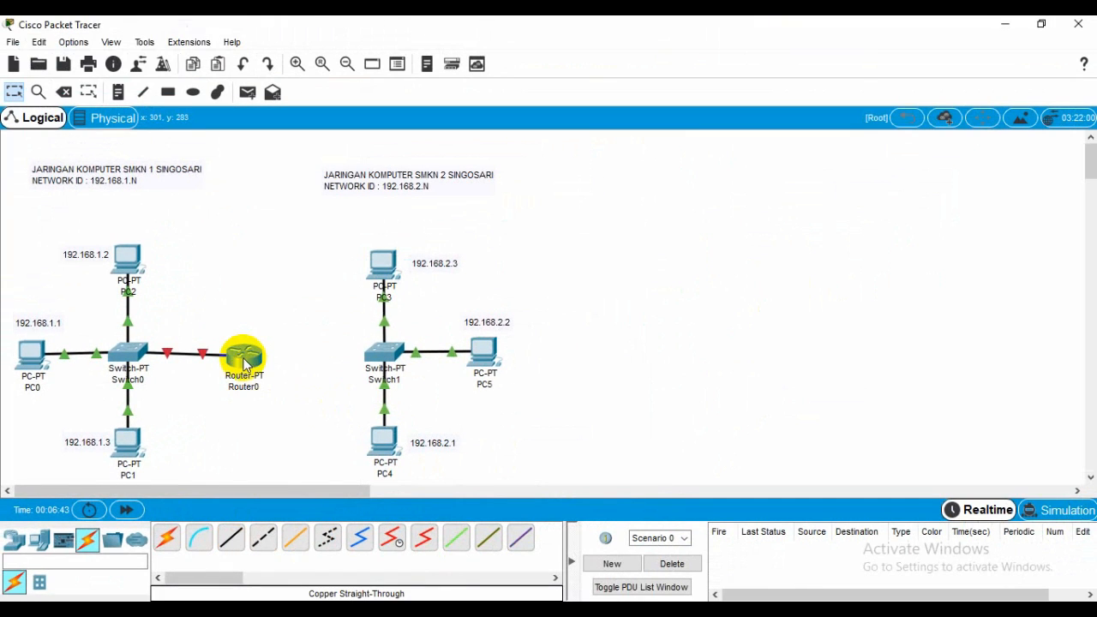
Connect Switch1's FastEthernet3/1 port to Router0's FastEthernet1/0 port with a copper straight-through cable.
{"action": "left_click", "coordinate": [230, 537]}
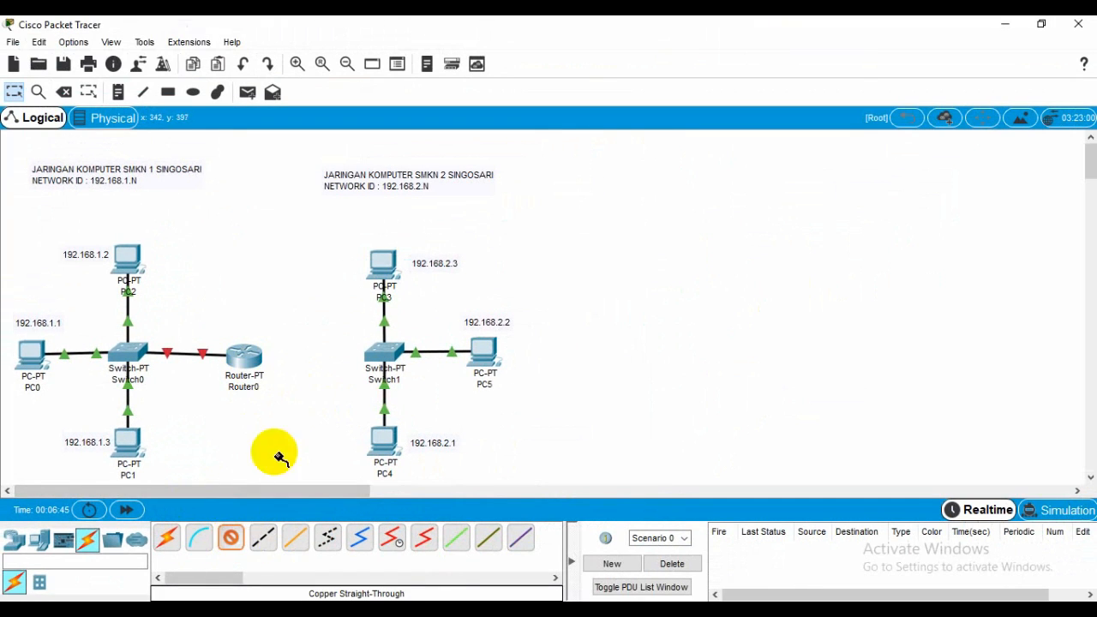
{"action": "left_click", "coordinate": [375, 359]}
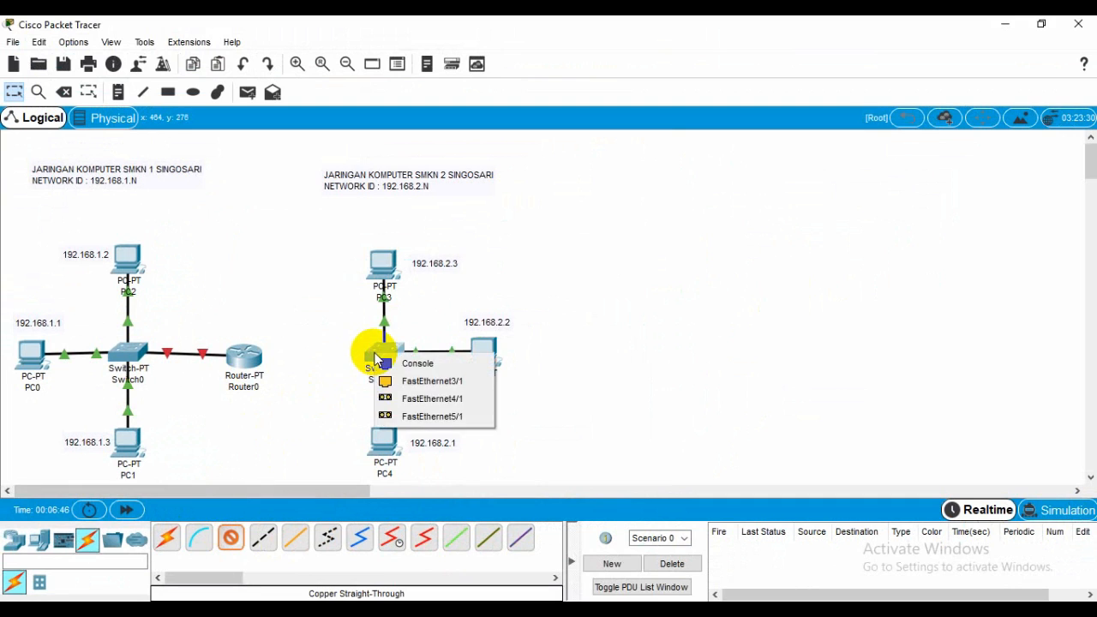
{"action": "left_click", "coordinate": [420, 380]}
{"action": "left_click", "coordinate": [261, 358]}
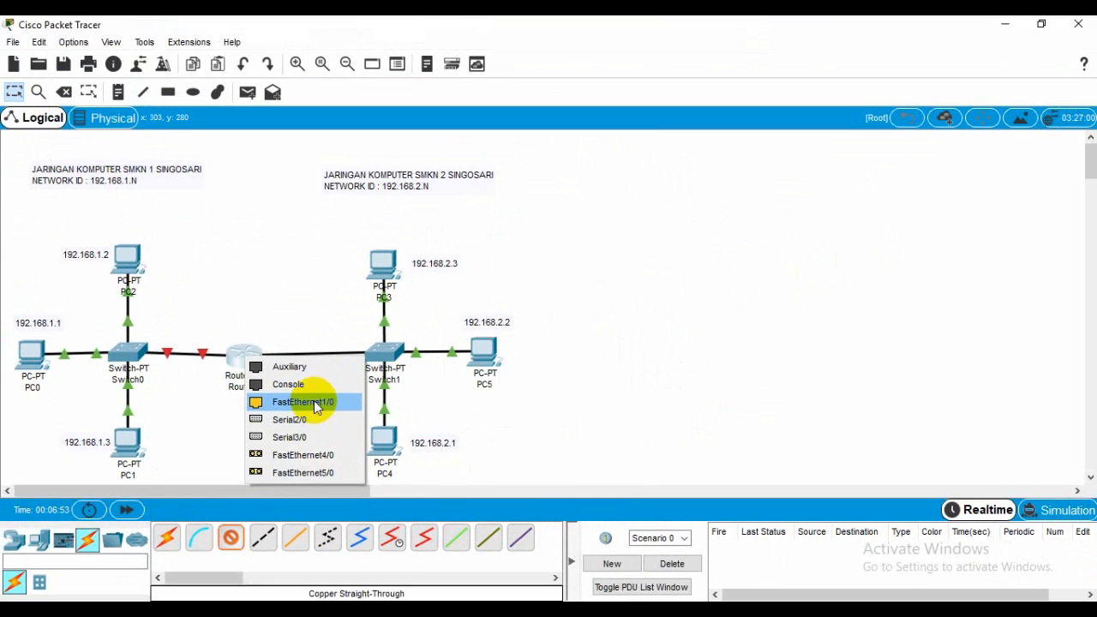
{"action": "left_click", "coordinate": [313, 402]}
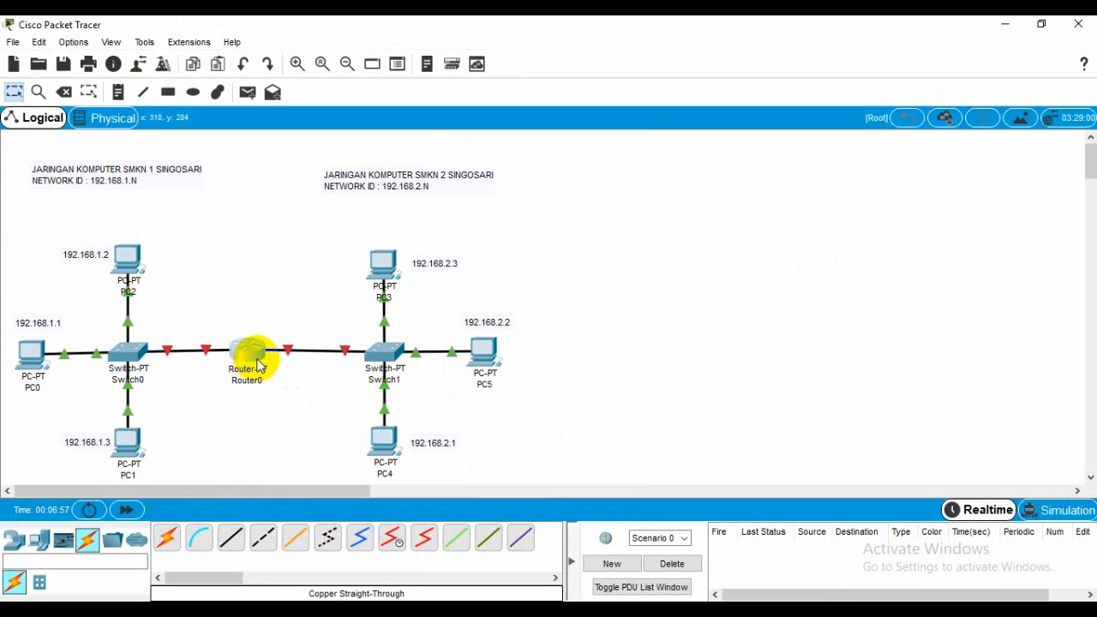
Shift the SMKN 2 devices and their address notes closer to Router0 and recentre the router between the two switches.
{"action": "left_click", "coordinate": [256, 358]}
{"action": "left_click_drag", "start_coordinate": [254, 360], "coordinate": [258, 369]}
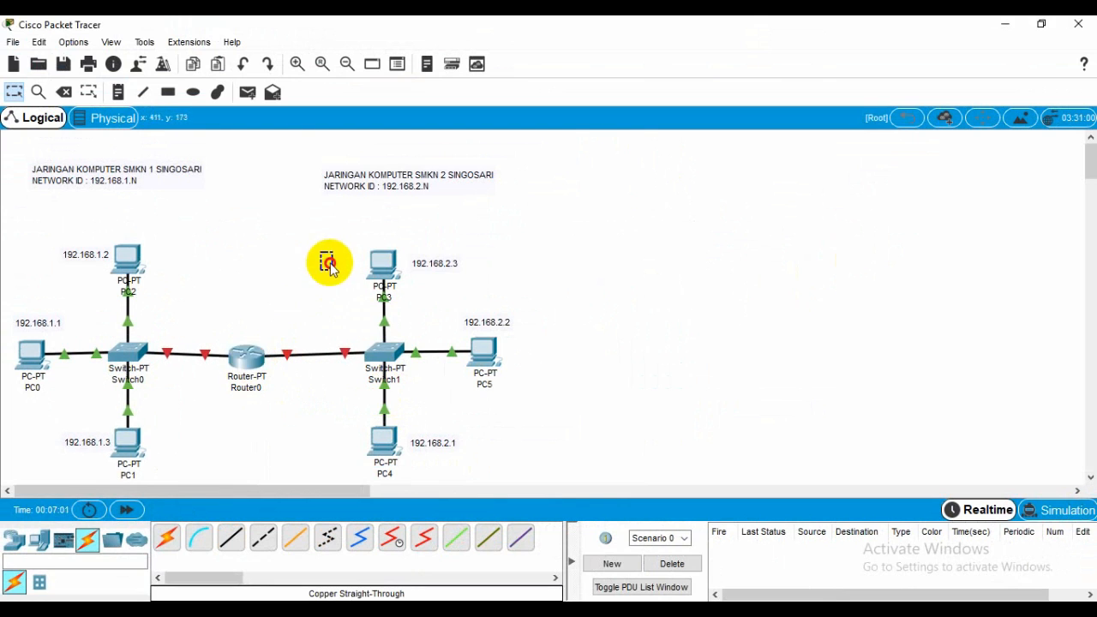
{"action": "left_click_drag", "start_coordinate": [321, 248], "coordinate": [507, 513]}
{"action": "left_click_drag", "start_coordinate": [380, 434], "coordinate": [340, 441]}
{"action": "mouse_move", "coordinate": [244, 360]}
{"action": "left_mouse_down"}
{"action": "mouse_move", "coordinate": [225, 363]}
{"action": "mouse_move", "coordinate": [235, 360]}
{"action": "left_mouse_up"}
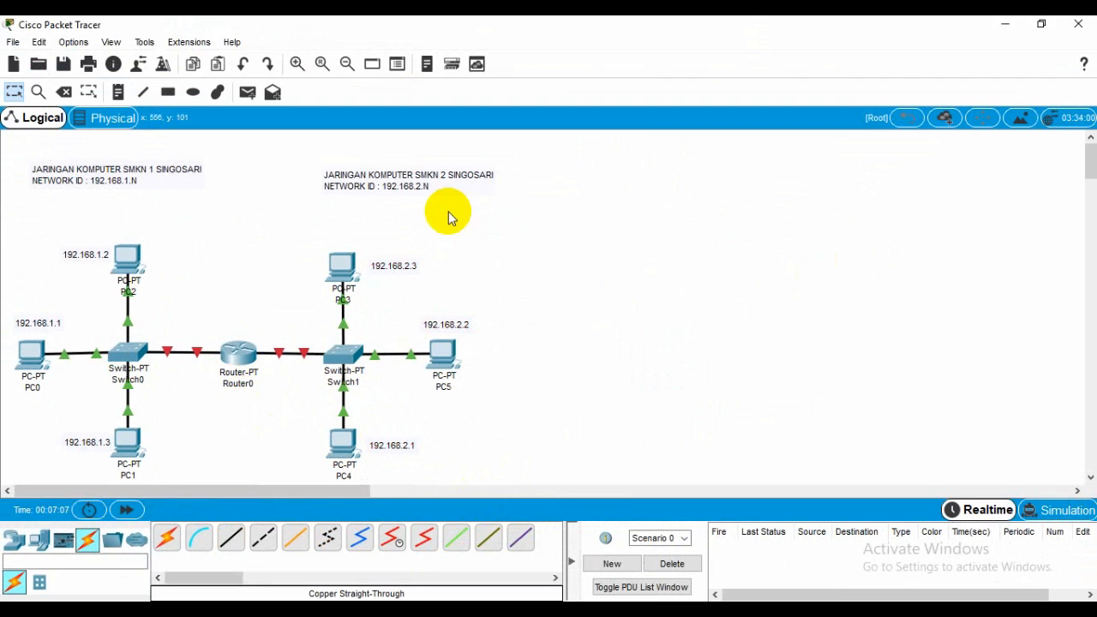
Lower the SMKN 2 and SMKN 1 title notes so each sits just above its own network.
{"action": "left_click_drag", "start_coordinate": [391, 186], "coordinate": [358, 213]}
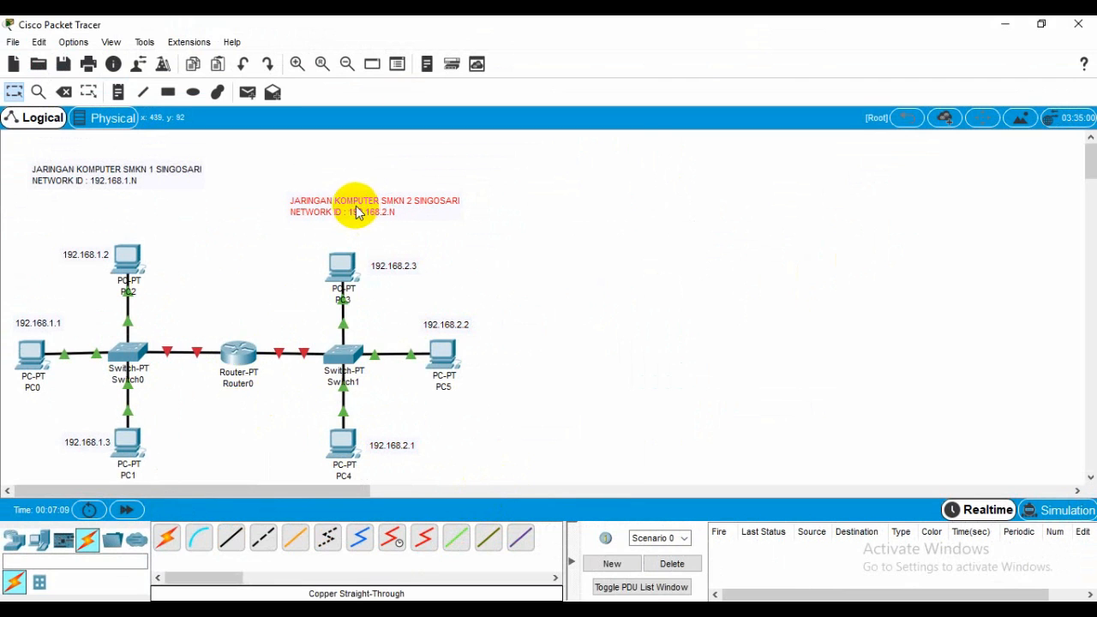
{"action": "left_click_drag", "start_coordinate": [140, 183], "coordinate": [147, 213]}
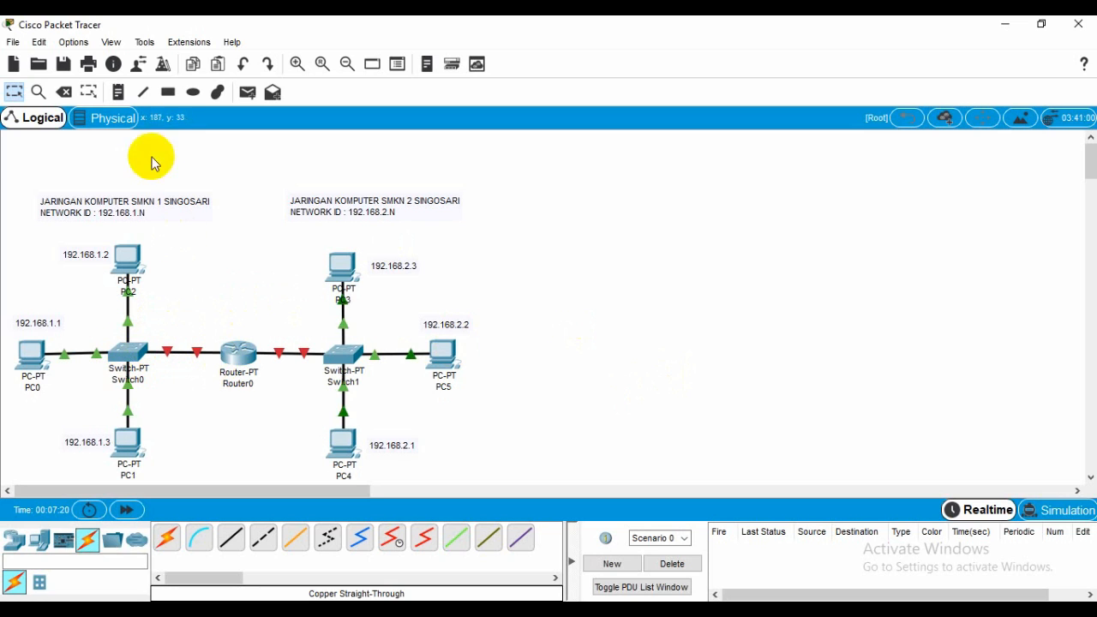
Add the note 192.168.1.4 above the link between Switch0 and Router0.
{"action": "left_click", "coordinate": [118, 92]}
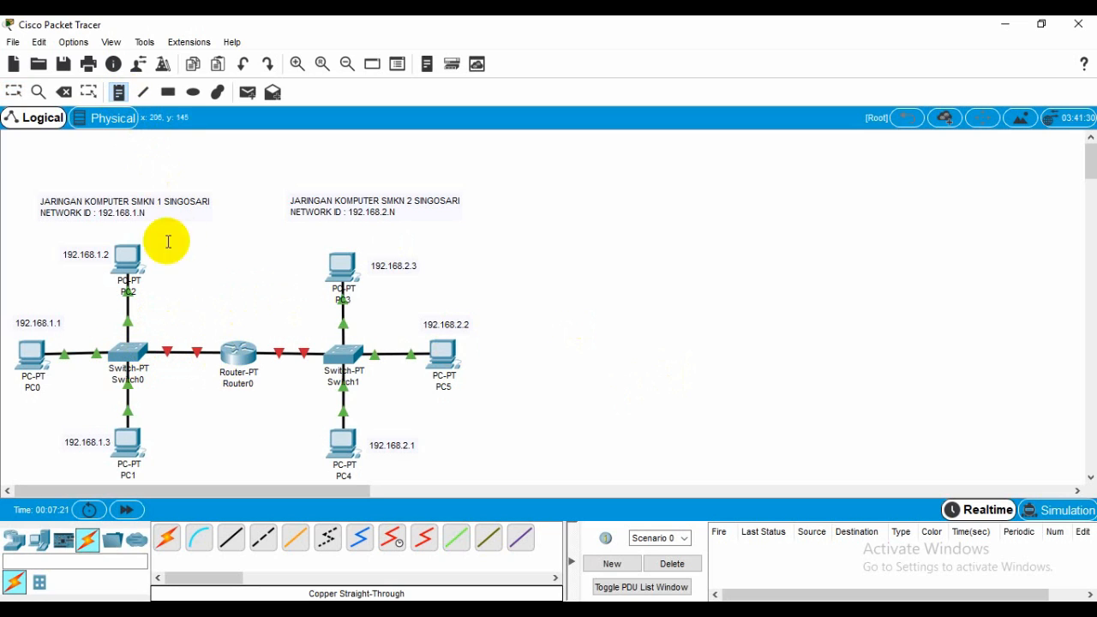
{"action": "left_click", "coordinate": [192, 334]}
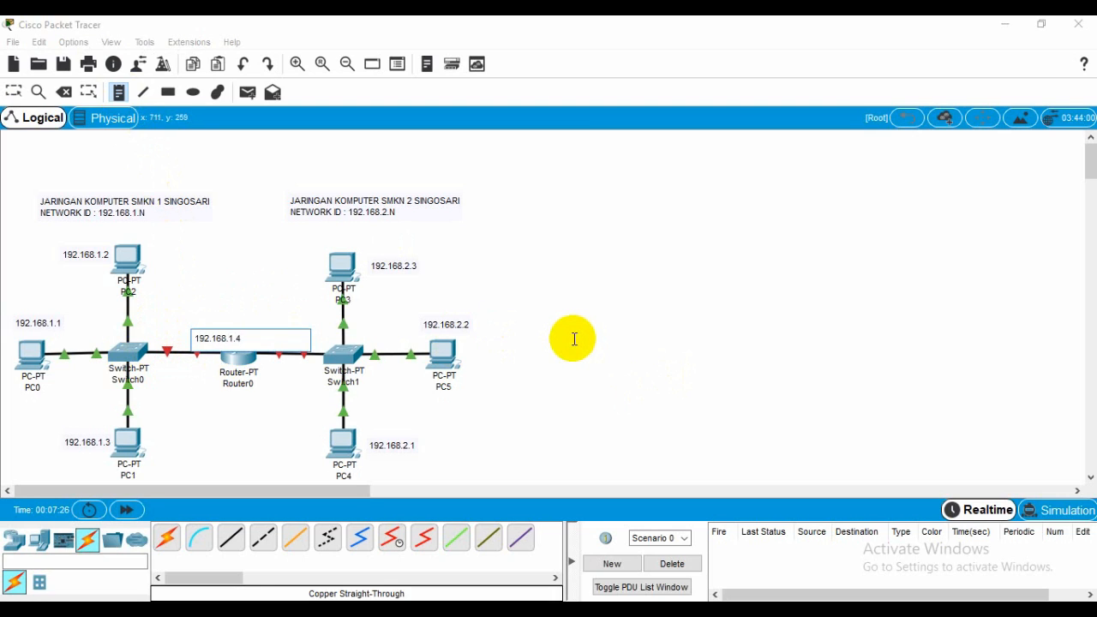
{"action": "key", "text": "Escape"}
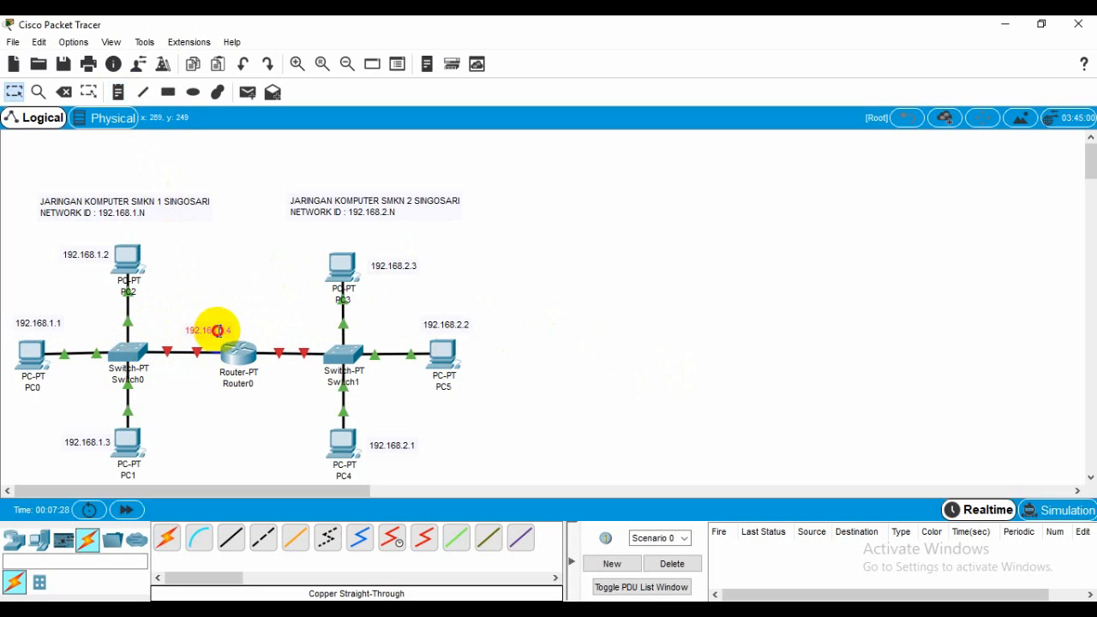
{"action": "left_click_drag", "start_coordinate": [218, 331], "coordinate": [194, 334]}
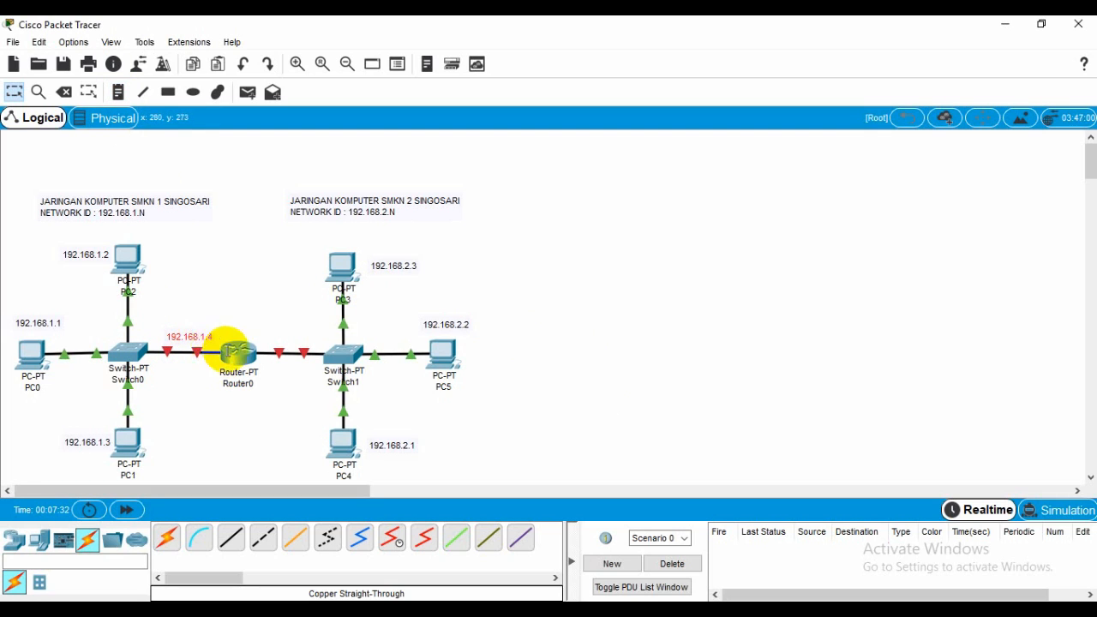
{"action": "left_click", "coordinate": [240, 304]}
Add the note 192.168.2.4 above the link between Router0 and Switch1.
{"action": "left_click", "coordinate": [119, 92]}
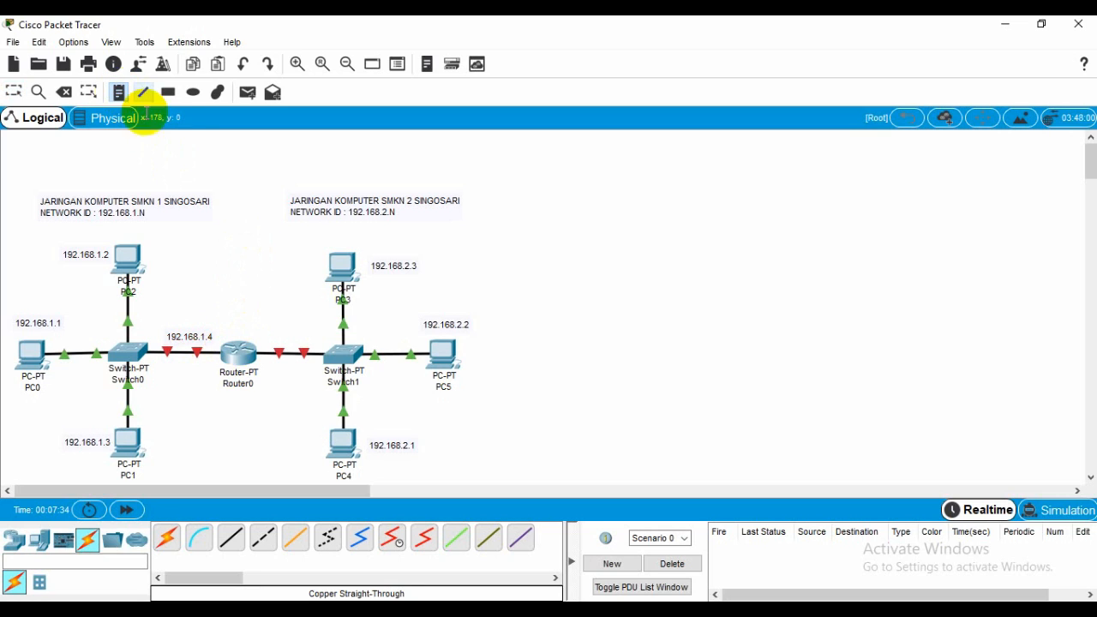
{"action": "left_click", "coordinate": [581, 316]}
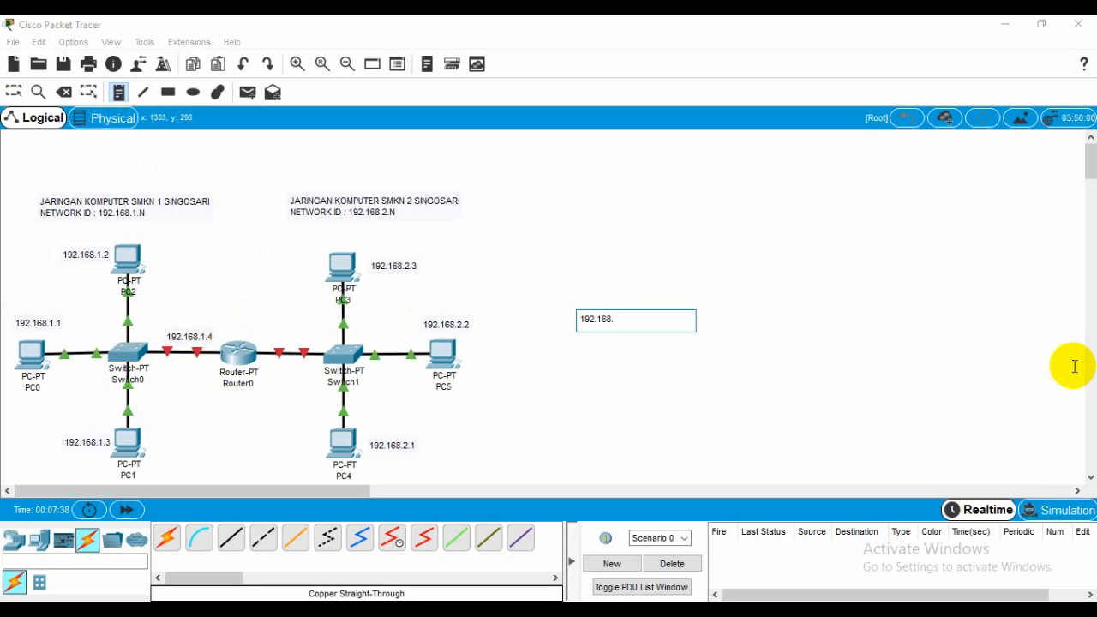
{"action": "type", "text": "192.168.2.4"}
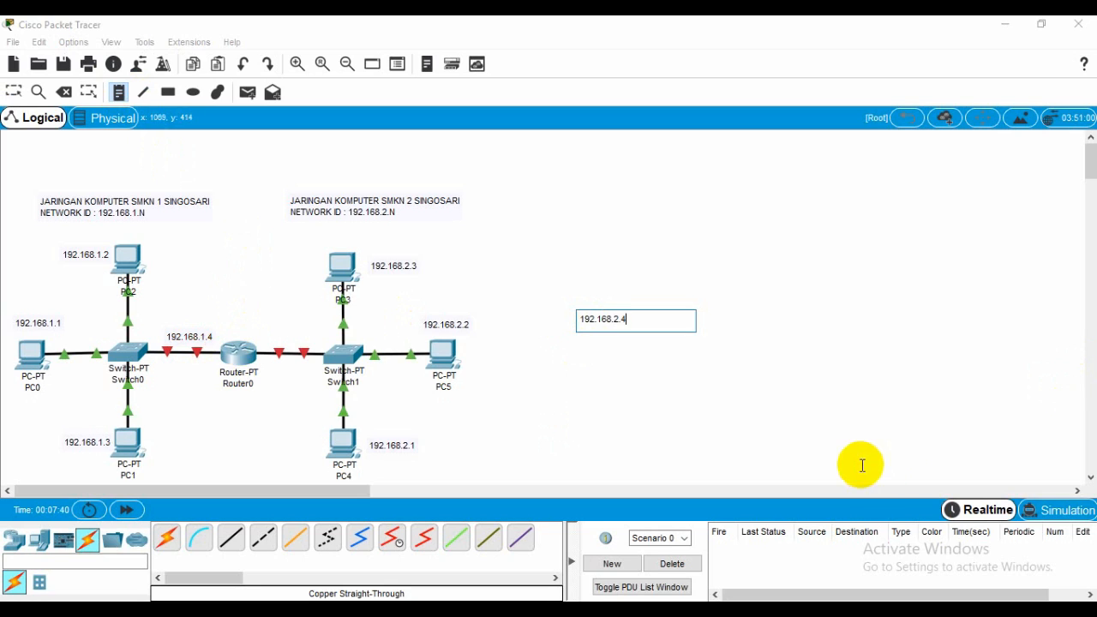
{"action": "key", "text": "Escape"}
{"action": "left_click_drag", "start_coordinate": [601, 320], "coordinate": [281, 337]}
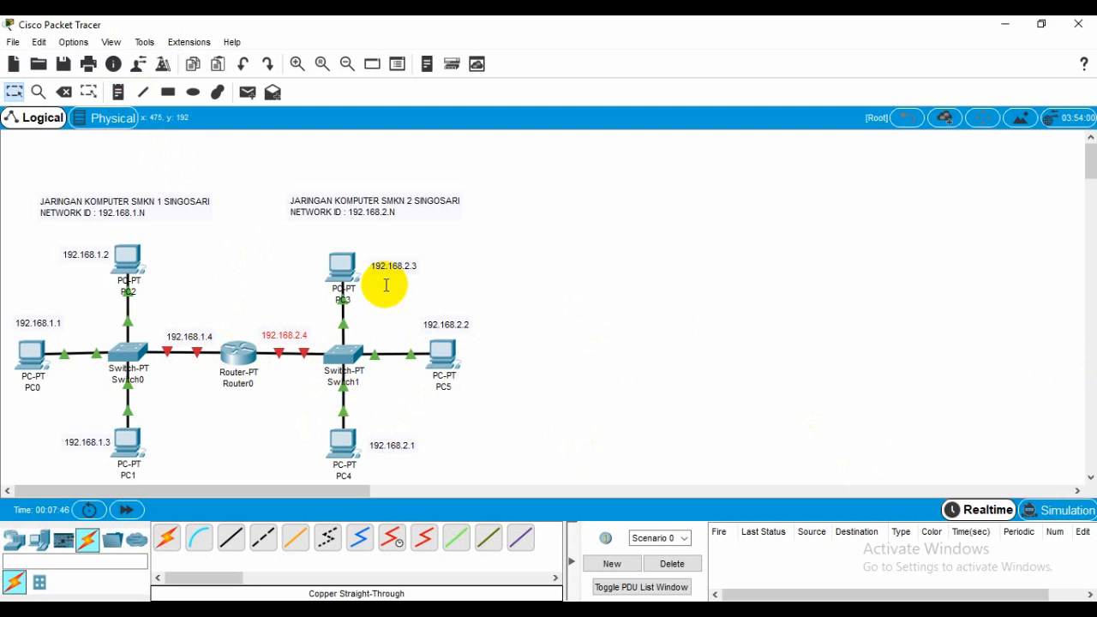
{"action": "left_click", "coordinate": [221, 307]}
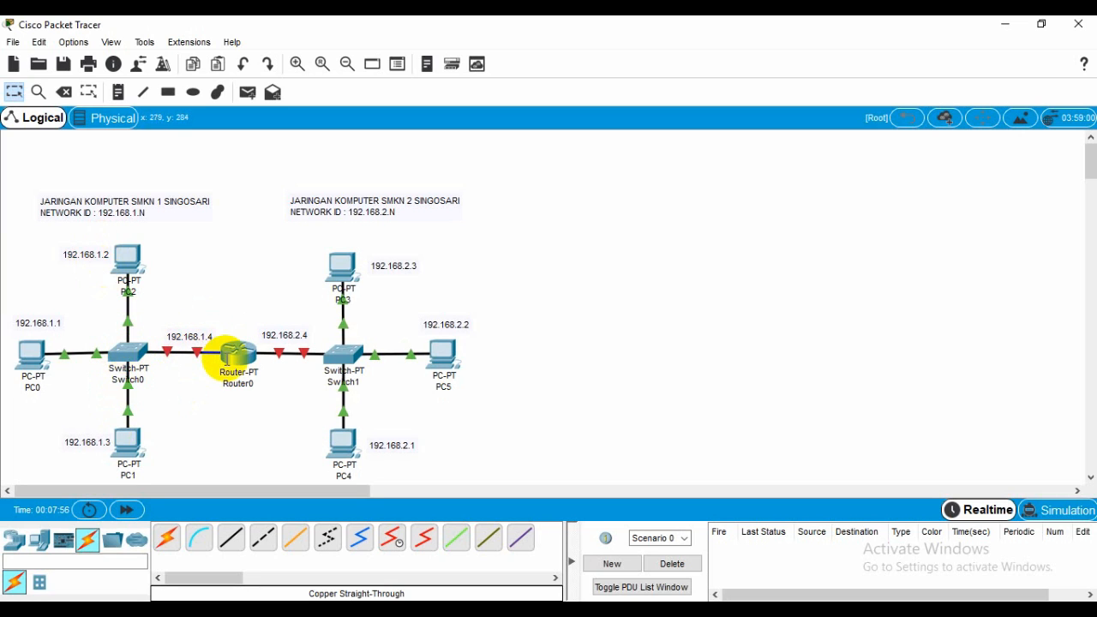
Configure PC1 with static IP address 192.168.1.3, subnet mask 255.255.255.0 and default gateway 192.168.1.4.
{"action": "mouse_move", "coordinate": [223, 358]}
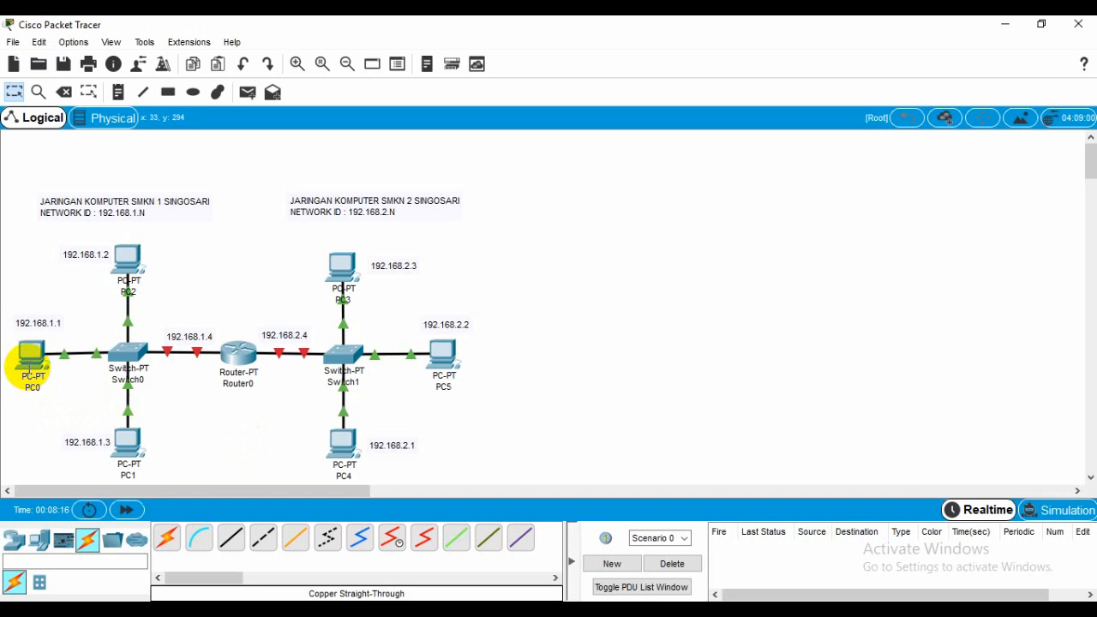
{"action": "left_click", "coordinate": [125, 442]}
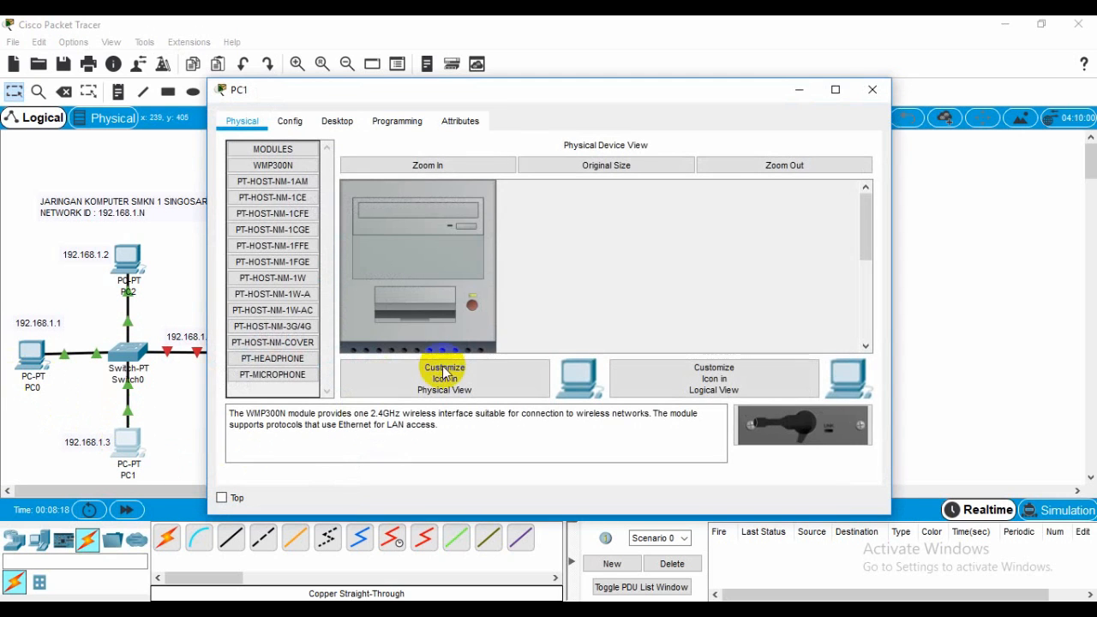
{"action": "left_click_drag", "start_coordinate": [466, 91], "coordinate": [742, 100]}
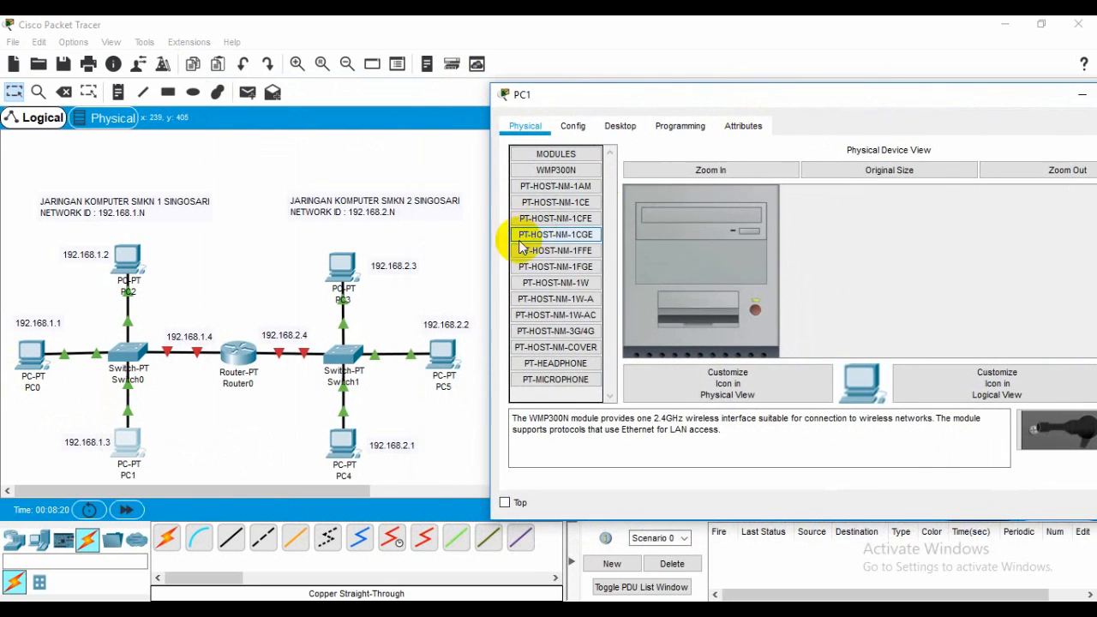
{"action": "left_click_drag", "start_coordinate": [488, 245], "coordinate": [658, 252]}
{"action": "left_click_drag", "start_coordinate": [727, 82], "coordinate": [581, 100]}
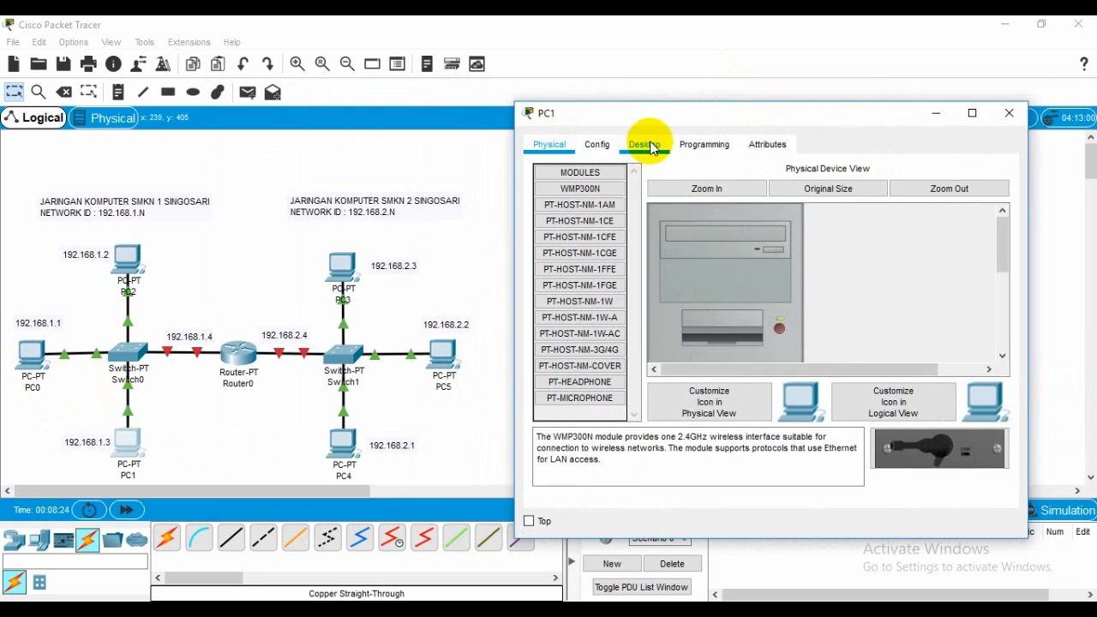
{"action": "left_click", "coordinate": [645, 144]}
{"action": "left_click", "coordinate": [588, 237]}
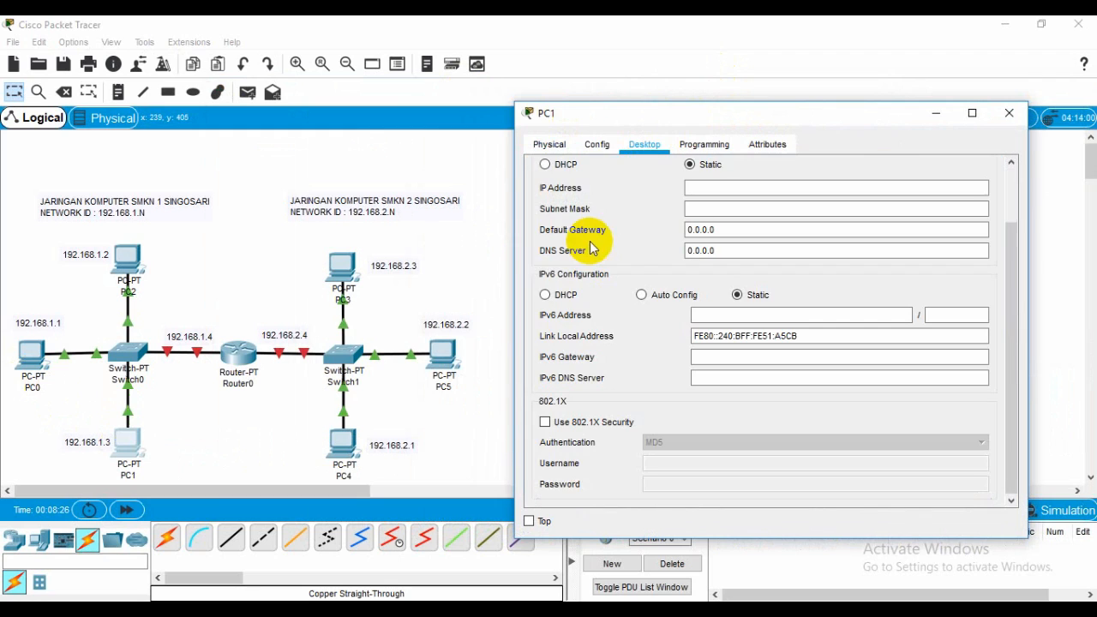
{"action": "left_click", "coordinate": [735, 187]}
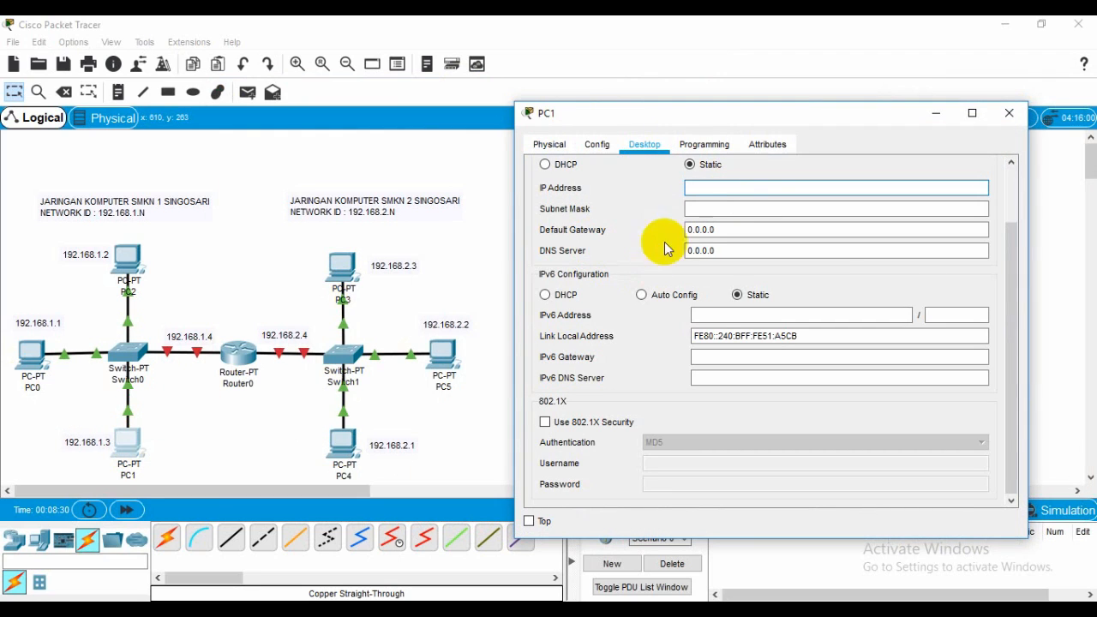
{"action": "left_click", "coordinate": [720, 208]}
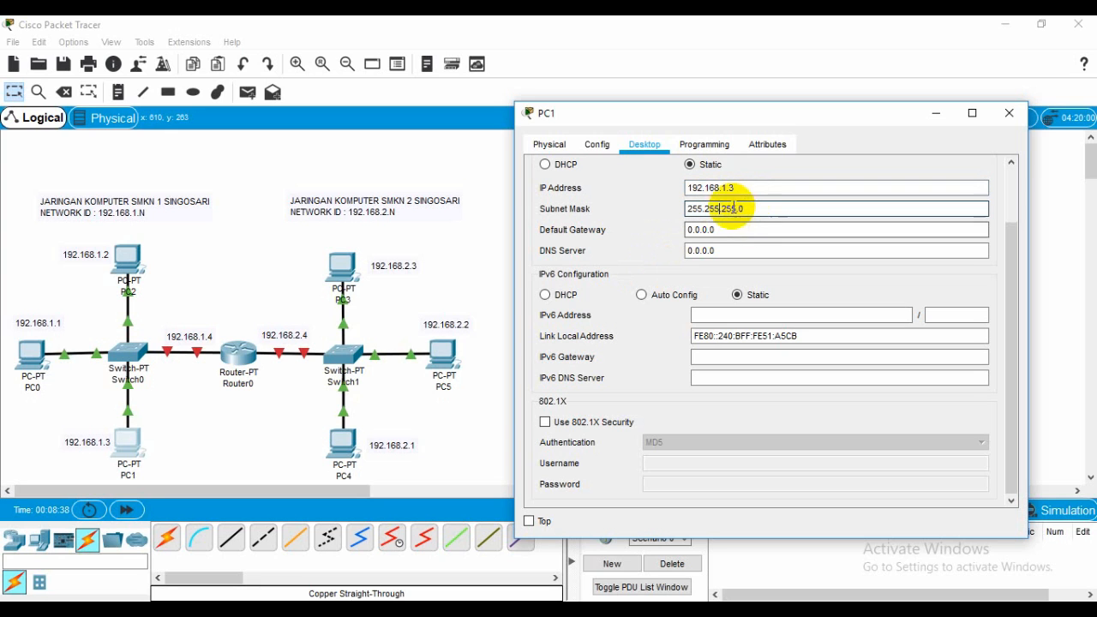
{"action": "left_click", "coordinate": [739, 229]}
{"action": "left_click_drag", "start_coordinate": [741, 229], "coordinate": [678, 237]}
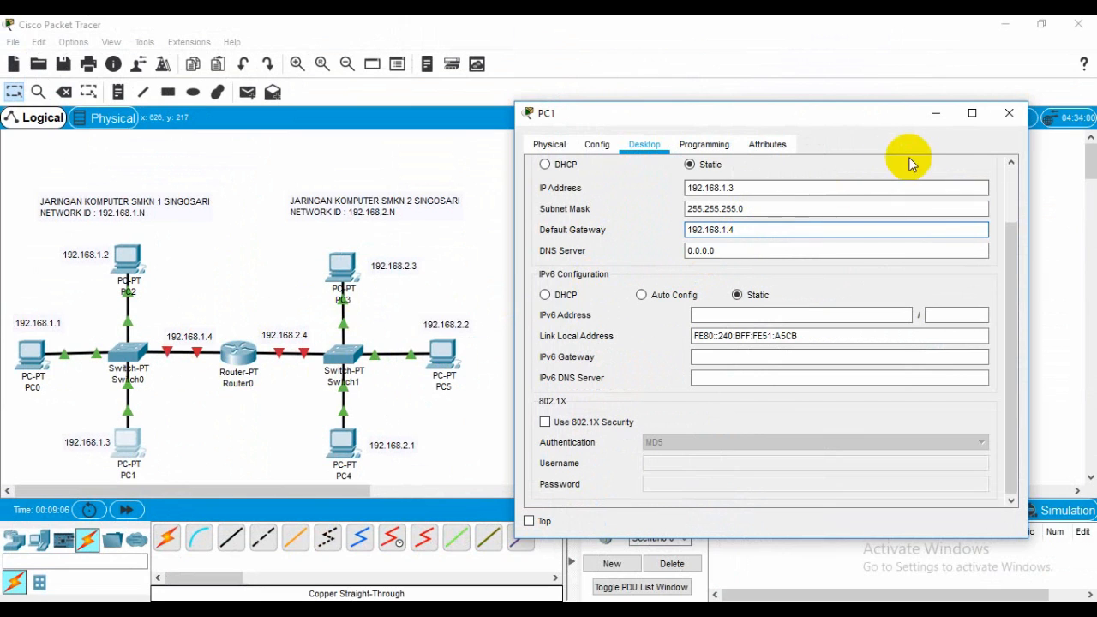
{"action": "left_click", "coordinate": [1009, 114]}
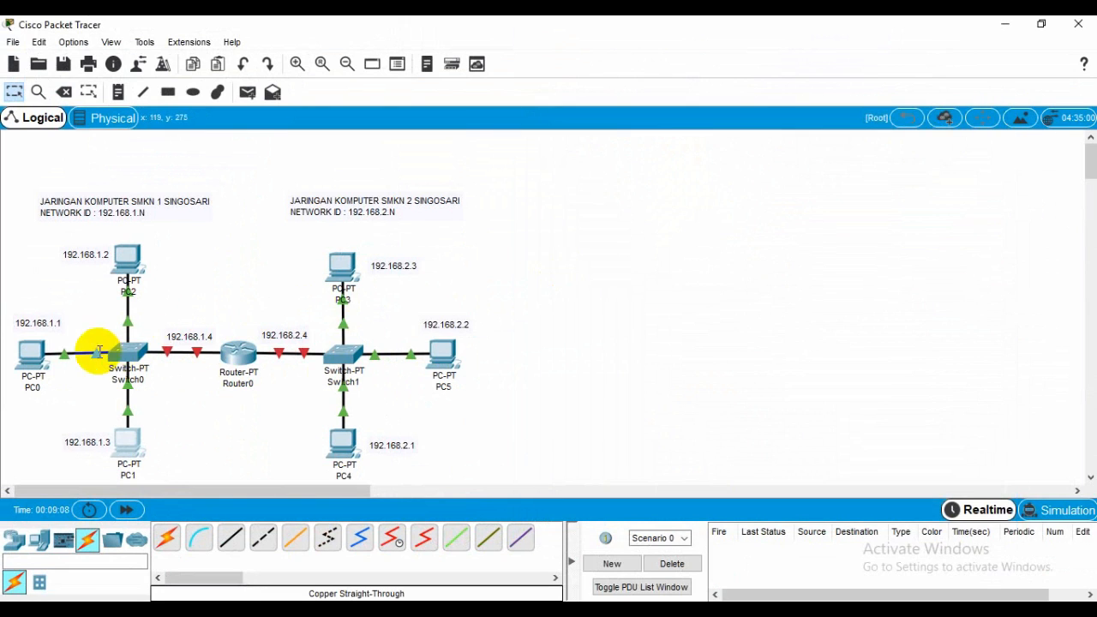
Configure PC0 with static IP address 192.168.1.1, subnet mask 255.255.255.0 and default gateway 192.168.1.4.
{"action": "left_click", "coordinate": [34, 353]}
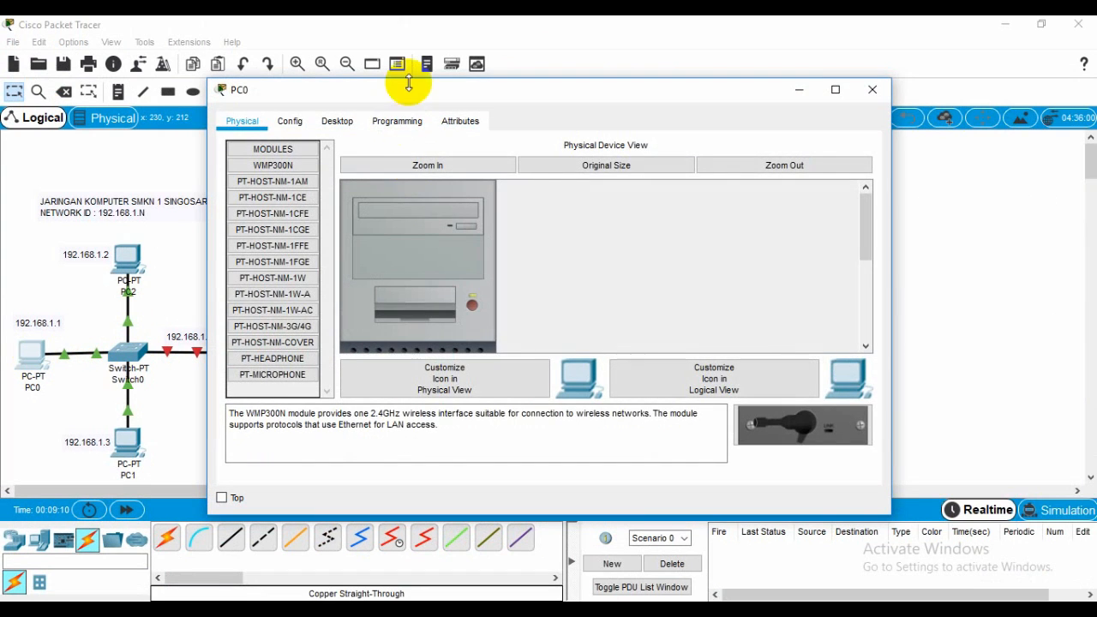
{"action": "left_click_drag", "start_coordinate": [404, 89], "coordinate": [688, 97]}
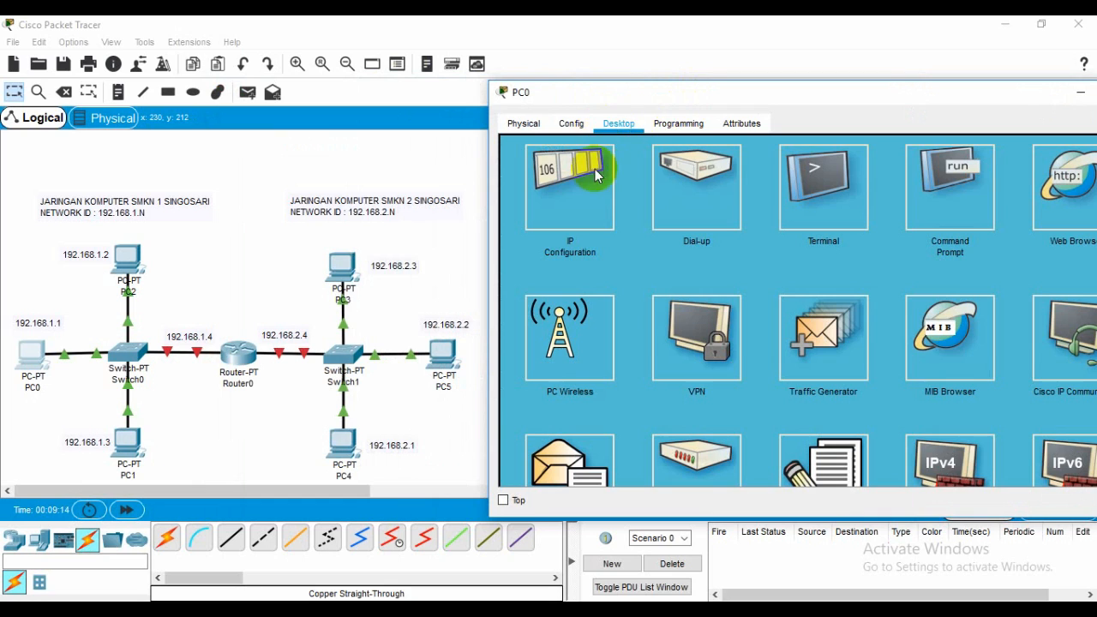
{"action": "left_click", "coordinate": [589, 204]}
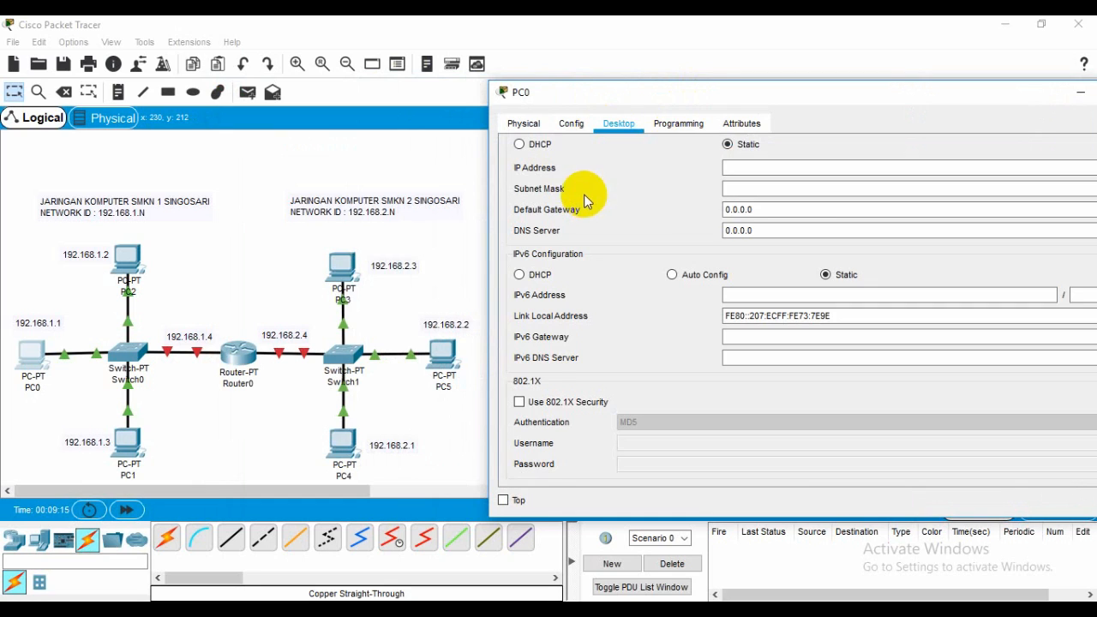
{"action": "left_click", "coordinate": [776, 168]}
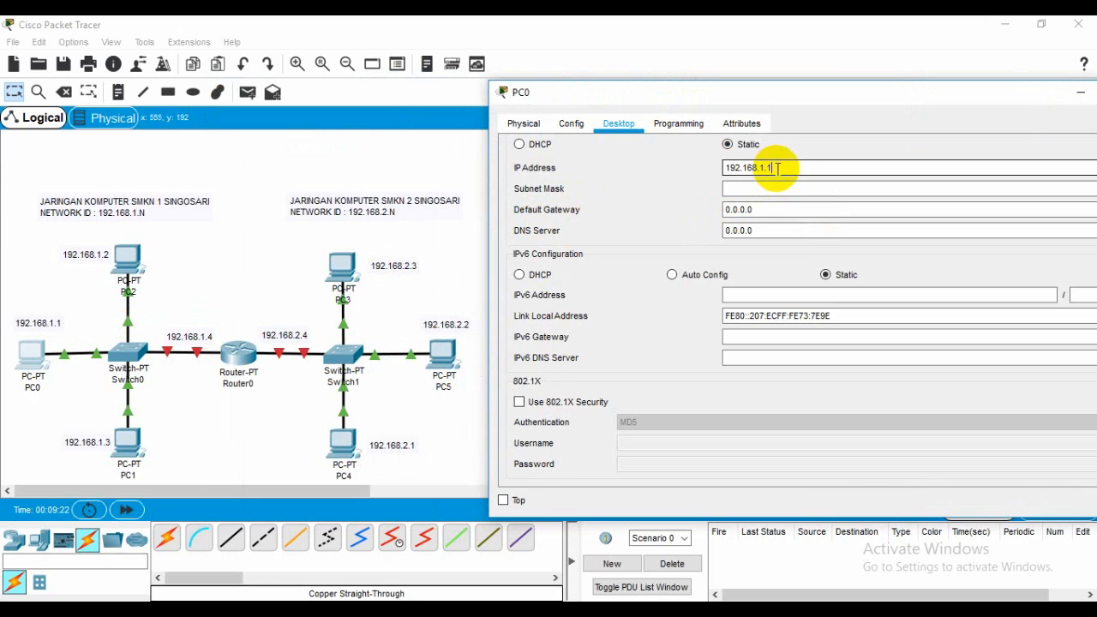
{"action": "left_click", "coordinate": [768, 188]}
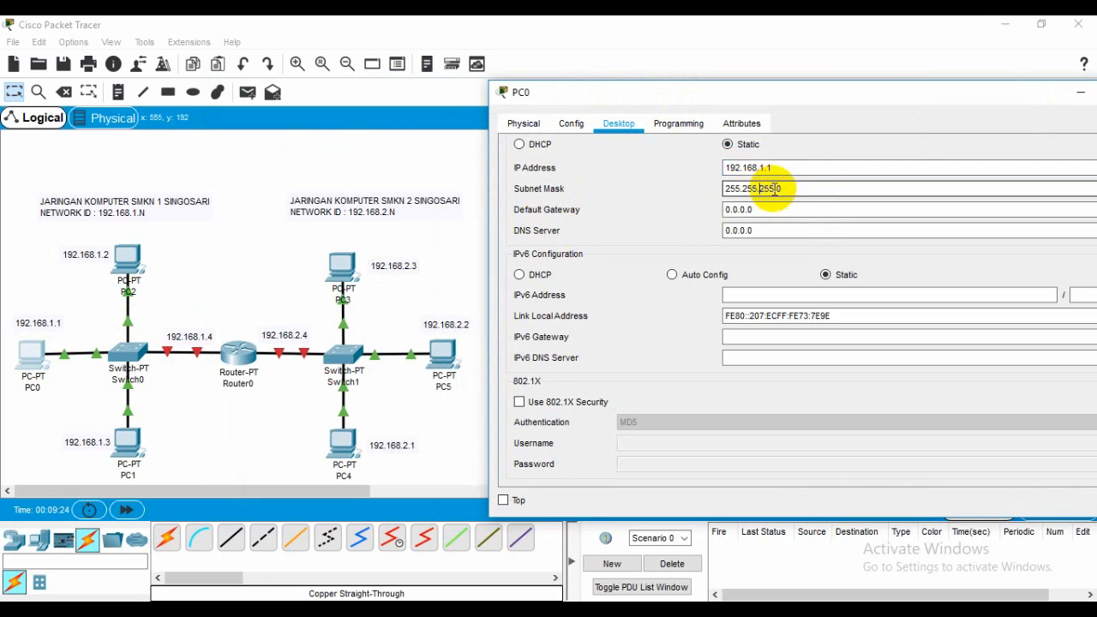
{"action": "left_click_drag", "start_coordinate": [789, 208], "coordinate": [718, 208]}
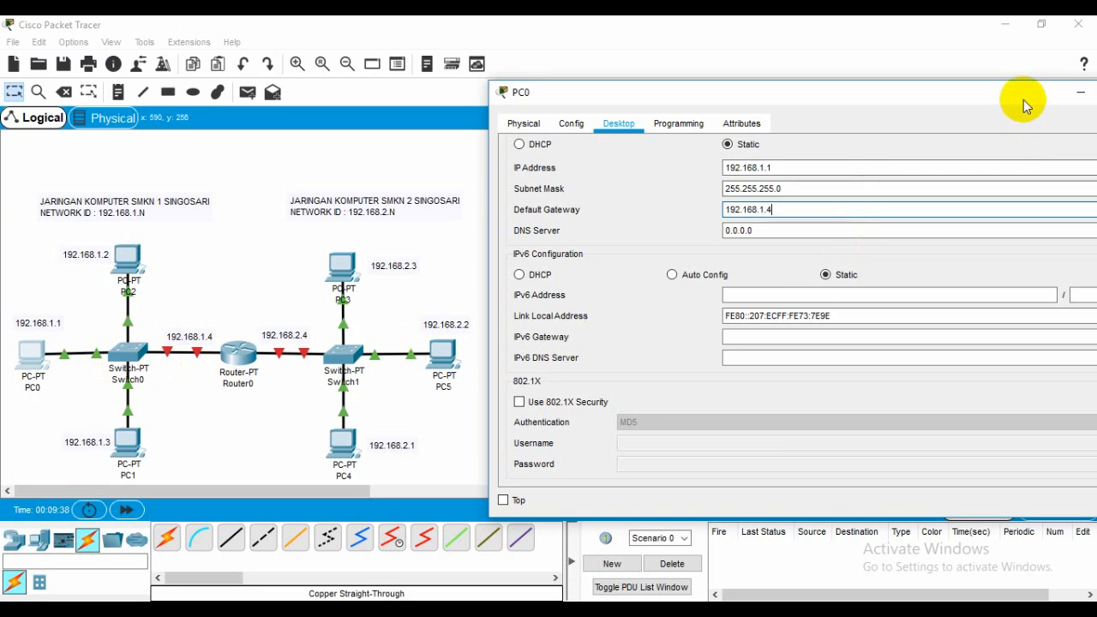
{"action": "left_click_drag", "start_coordinate": [1023, 100], "coordinate": [965, 97]}
{"action": "left_click", "coordinate": [1063, 91]}
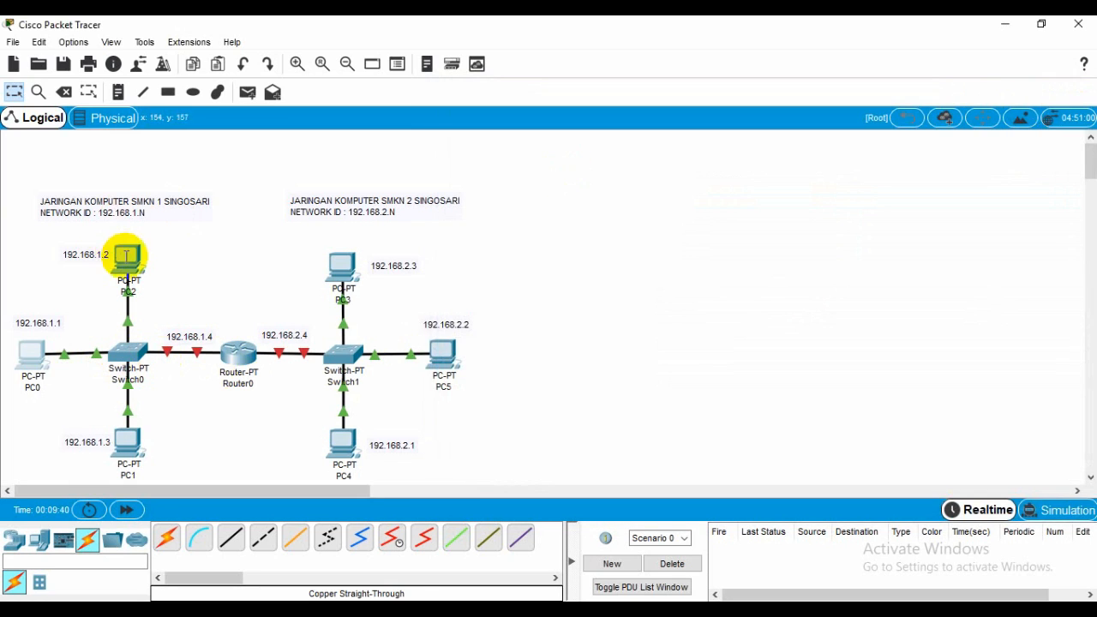
Configure PC2 with static IP address 192.168.1.2, subnet mask 255.255.255.0 and default gateway 192.168.1.4.
{"action": "left_click", "coordinate": [125, 256]}
{"action": "left_click_drag", "start_coordinate": [375, 98], "coordinate": [645, 97]}
{"action": "left_click", "coordinate": [604, 122]}
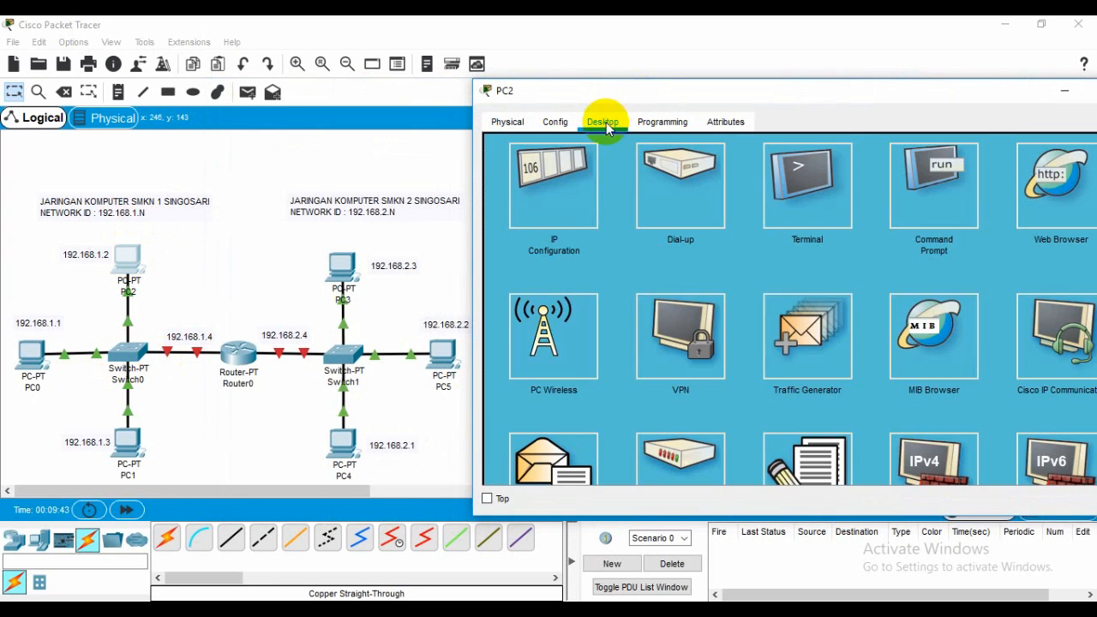
{"action": "left_click", "coordinate": [559, 249]}
{"action": "left_click", "coordinate": [802, 165]}
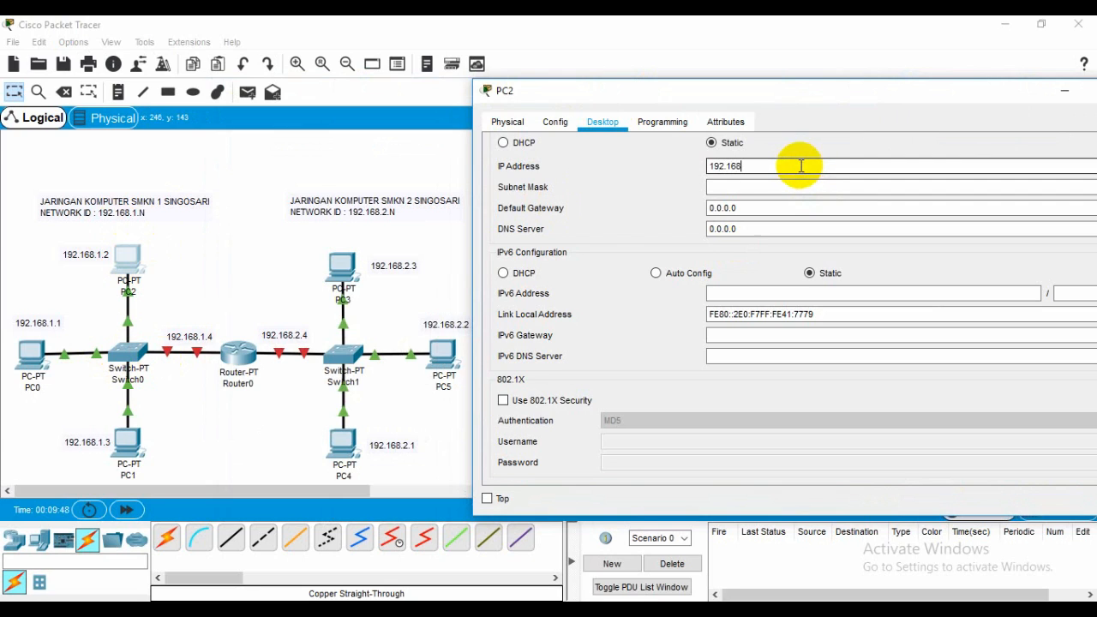
{"action": "type", "text": "192.168.1.2"}
{"action": "left_click", "coordinate": [801, 185]}
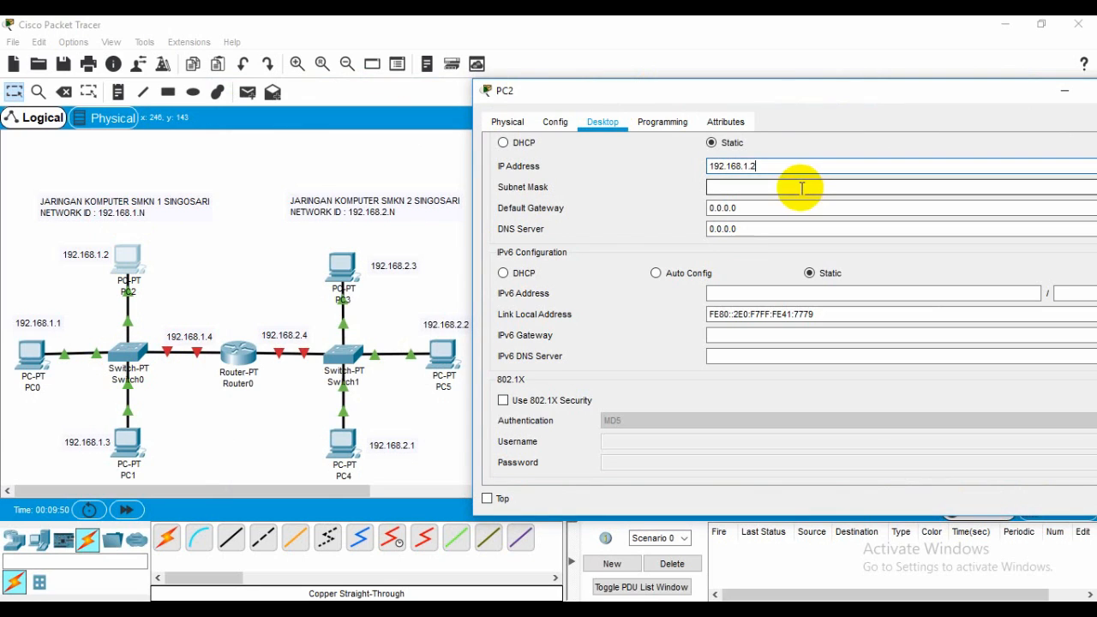
{"action": "left_click", "coordinate": [782, 206]}
{"action": "left_click_drag", "start_coordinate": [782, 206], "coordinate": [711, 207]}
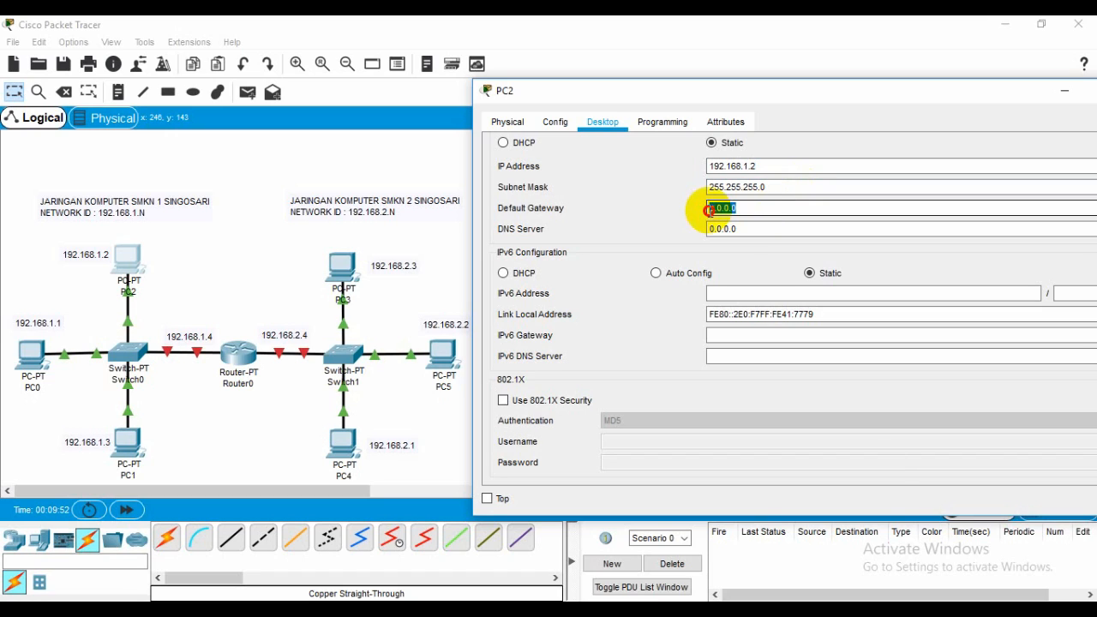
{"action": "type", "text": "192.168.1.4"}
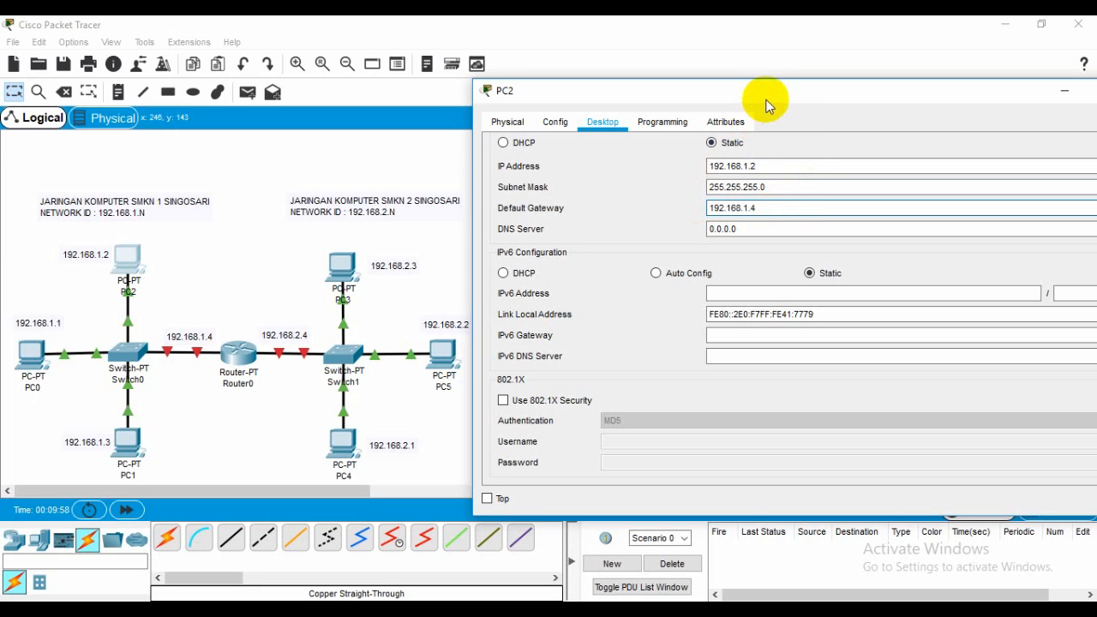
{"action": "left_click_drag", "start_coordinate": [767, 101], "coordinate": [700, 99]}
{"action": "left_click", "coordinate": [1071, 88]}
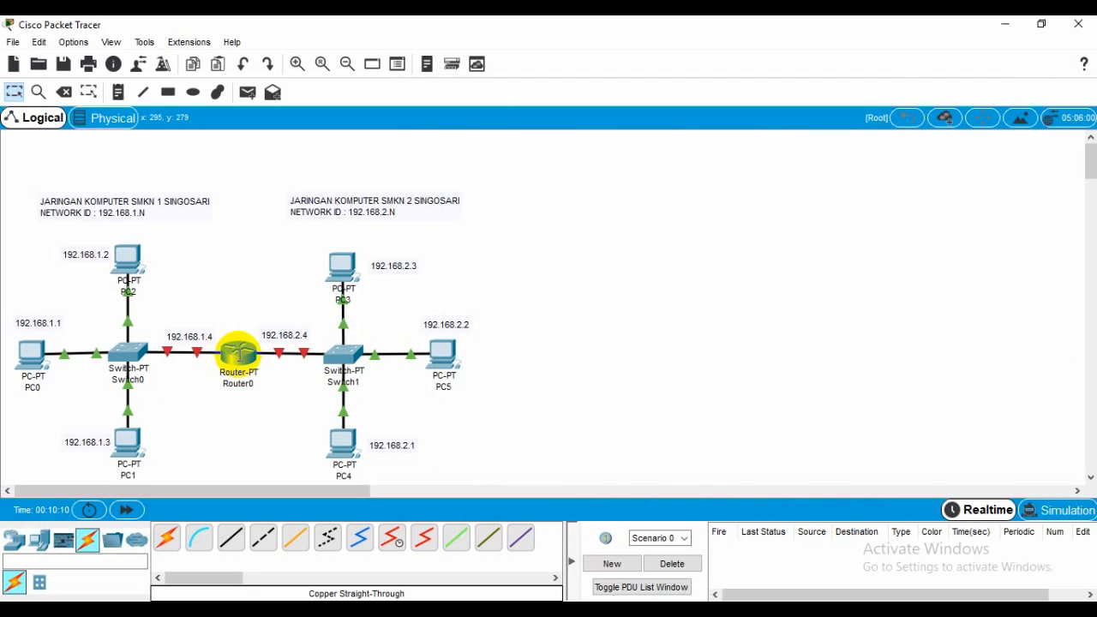
Open the device settings of Router0.
{"action": "left_click", "coordinate": [239, 354]}
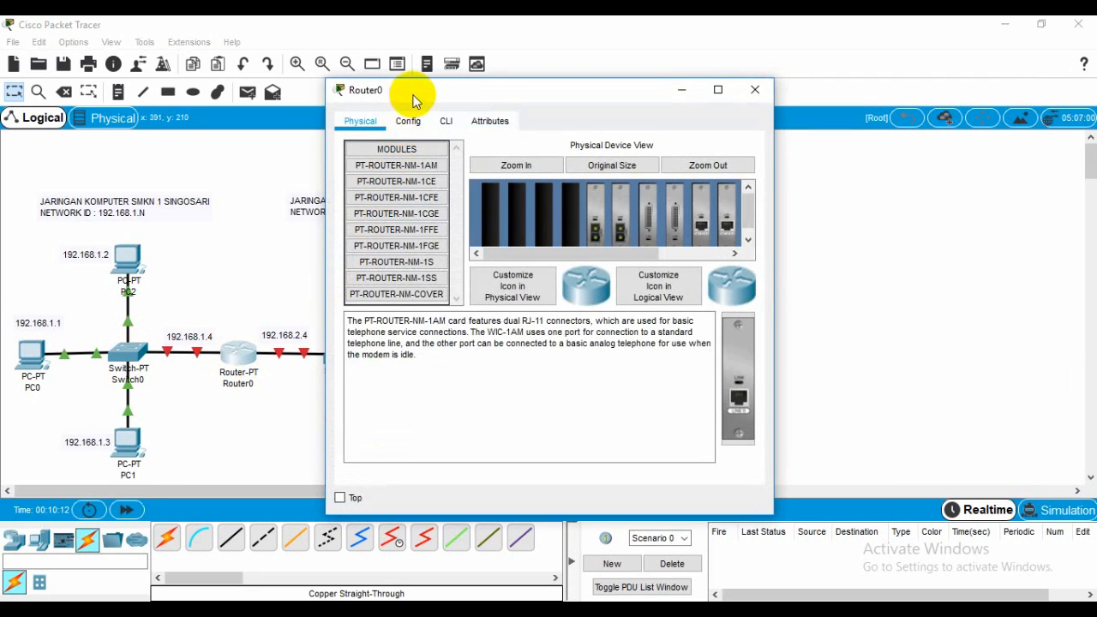
Configure Router0's FastEthernet0/0 interface with IP address 192.168.1.4 and subnet mask 255.255.255.0, and turn the port on.
{"action": "left_click_drag", "start_coordinate": [418, 89], "coordinate": [517, 94]}
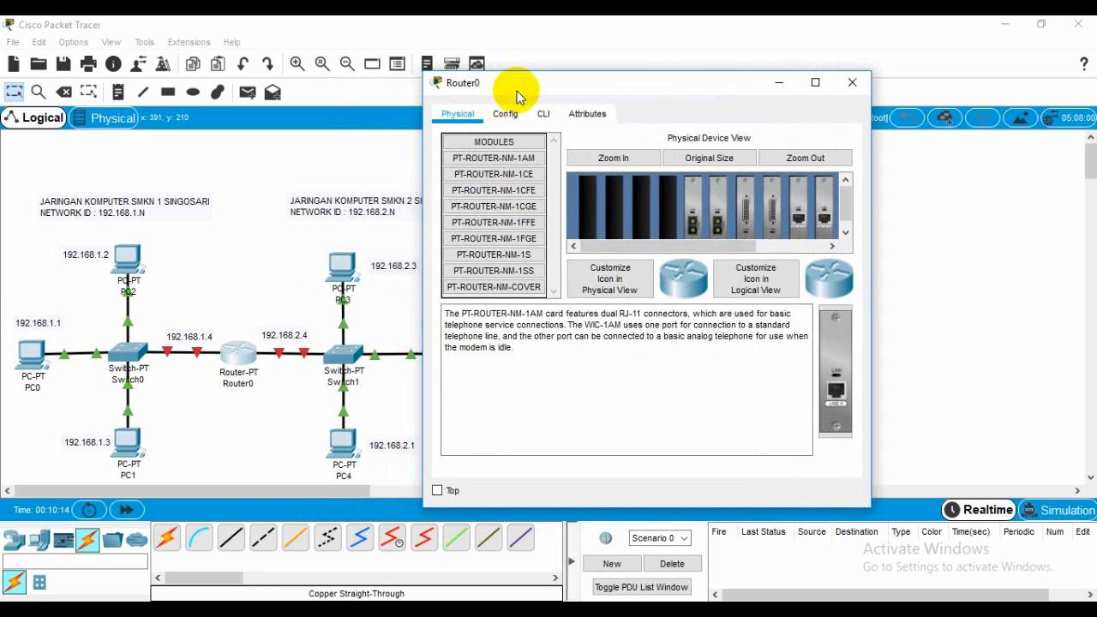
{"action": "left_click", "coordinate": [506, 114]}
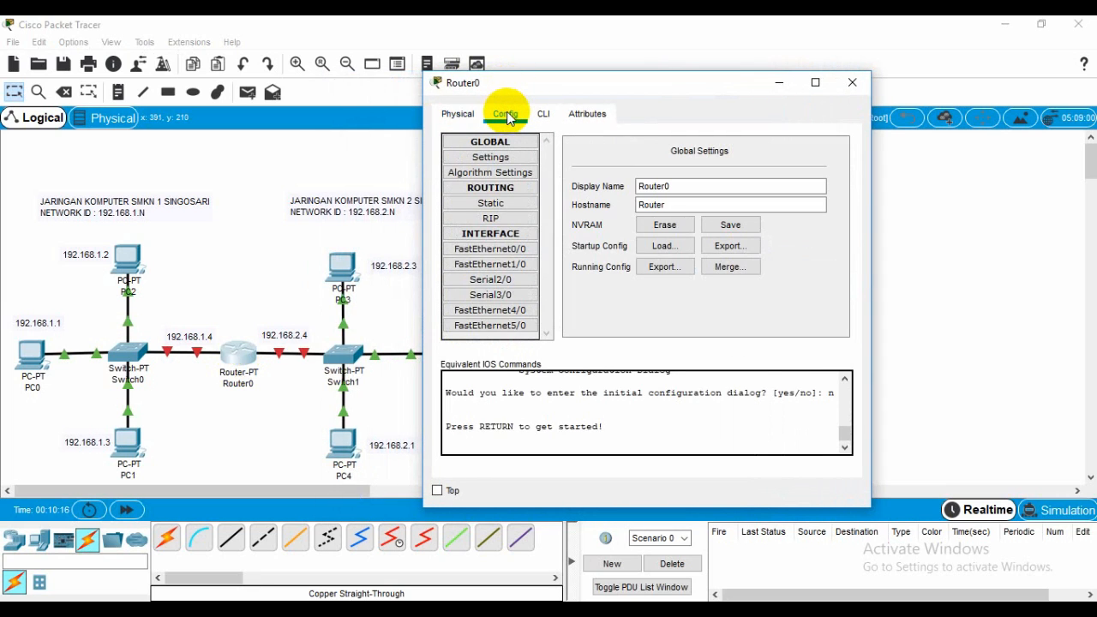
{"action": "left_click", "coordinate": [486, 238]}
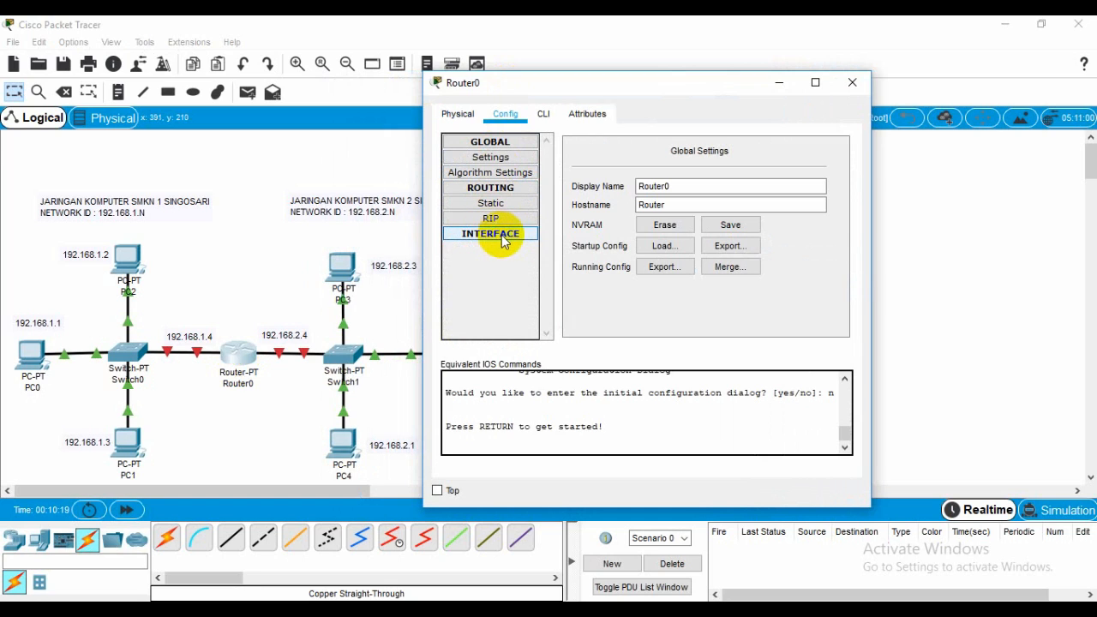
{"action": "left_click", "coordinate": [505, 240]}
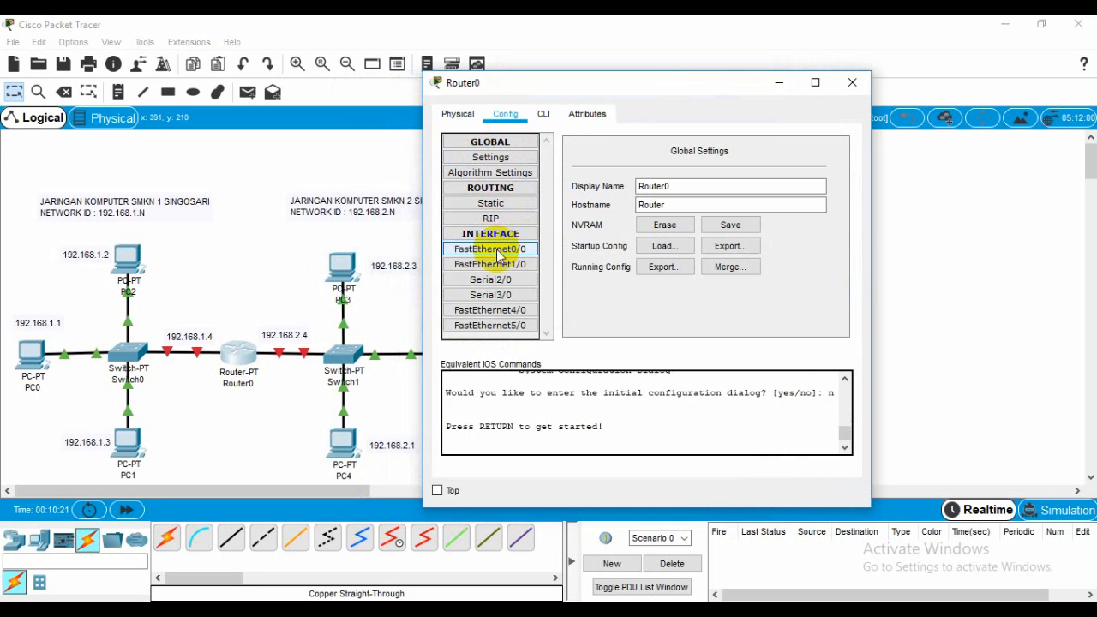
{"action": "left_click", "coordinate": [497, 250]}
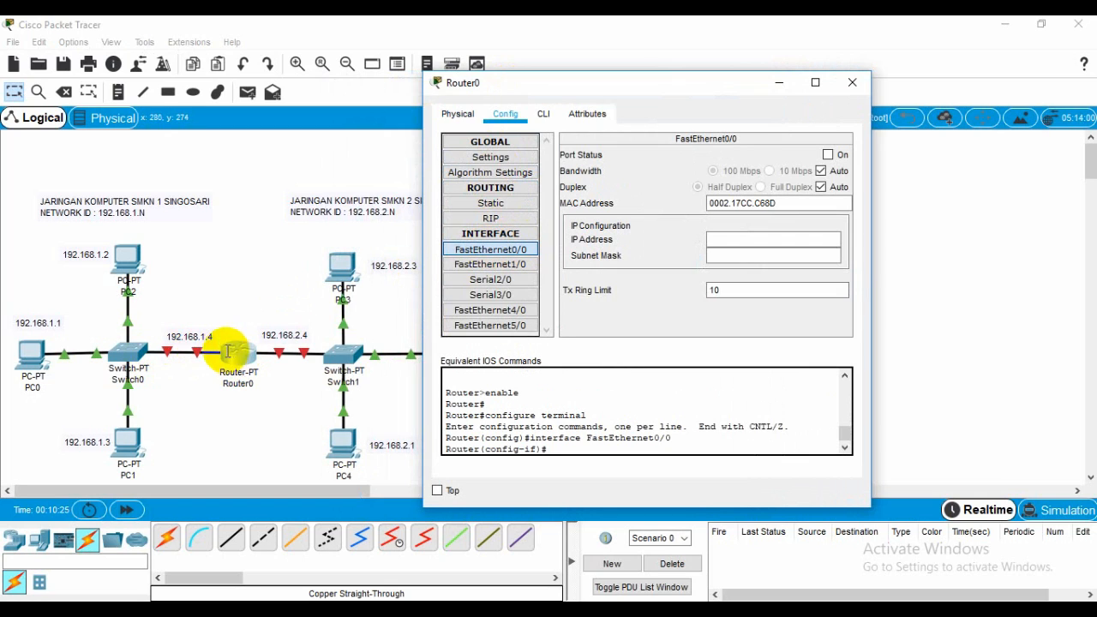
{"action": "left_click", "coordinate": [480, 251]}
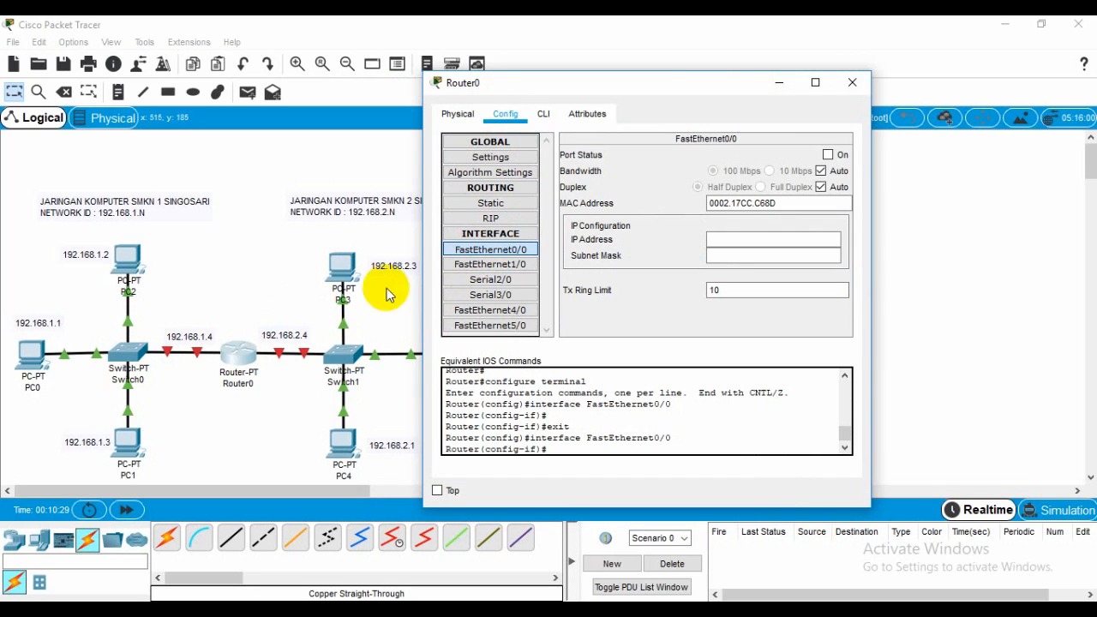
{"action": "left_click", "coordinate": [740, 239]}
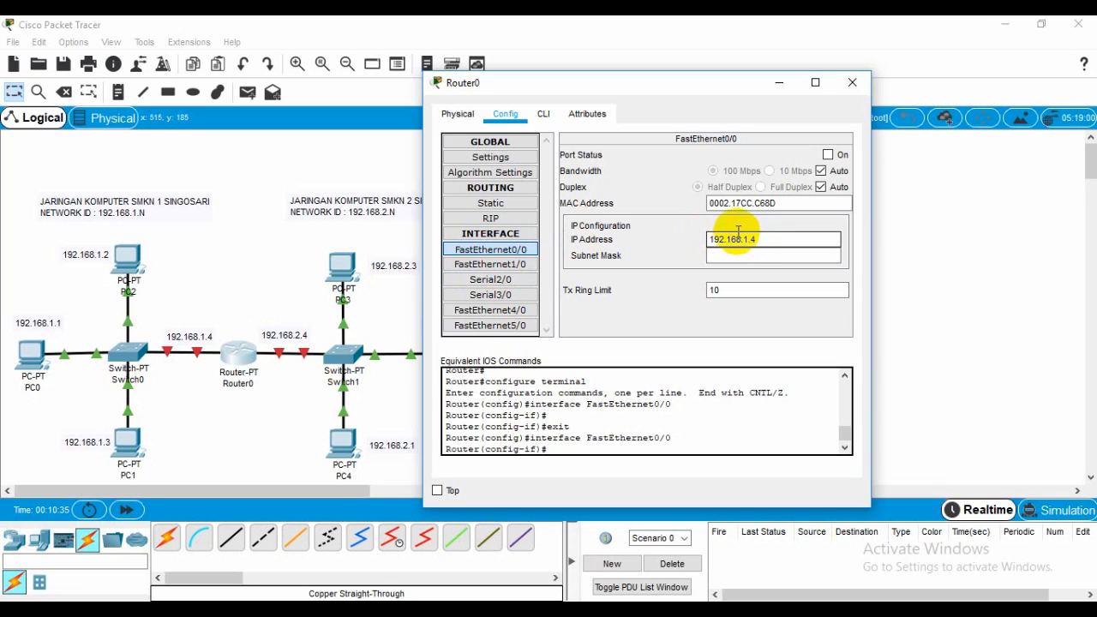
{"action": "left_click", "coordinate": [753, 257]}
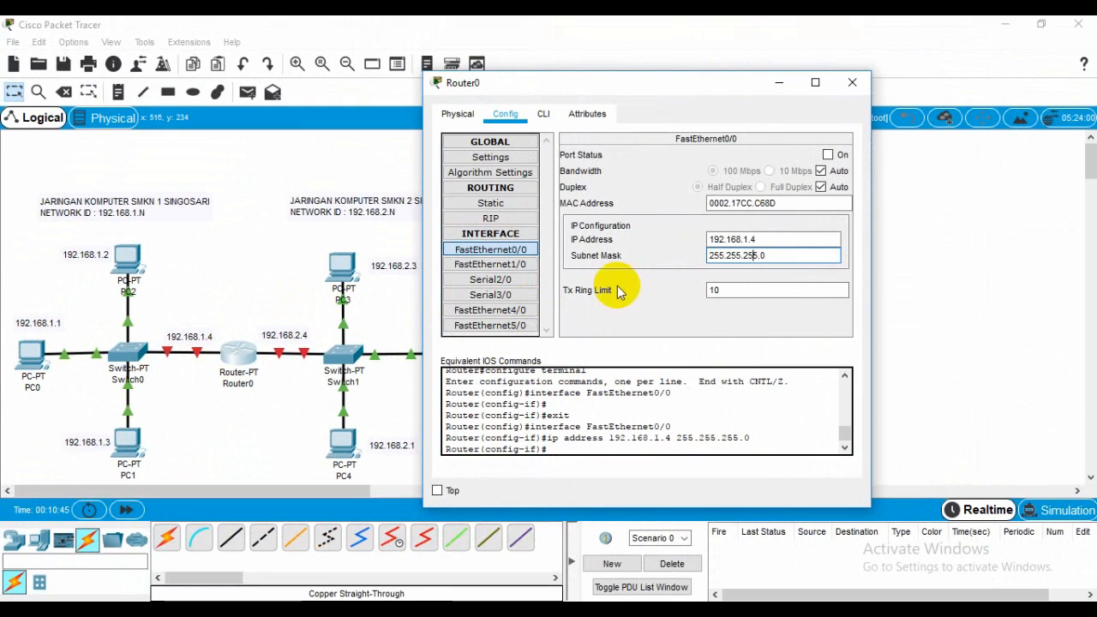
{"action": "left_click", "coordinate": [828, 155]}
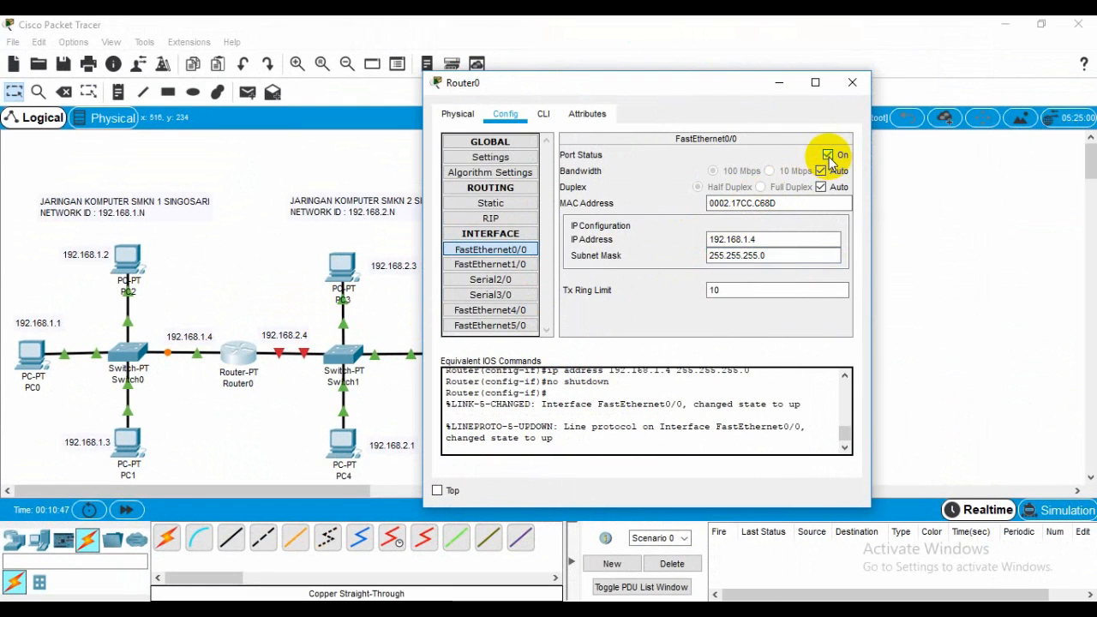
{"action": "left_click", "coordinate": [853, 83]}
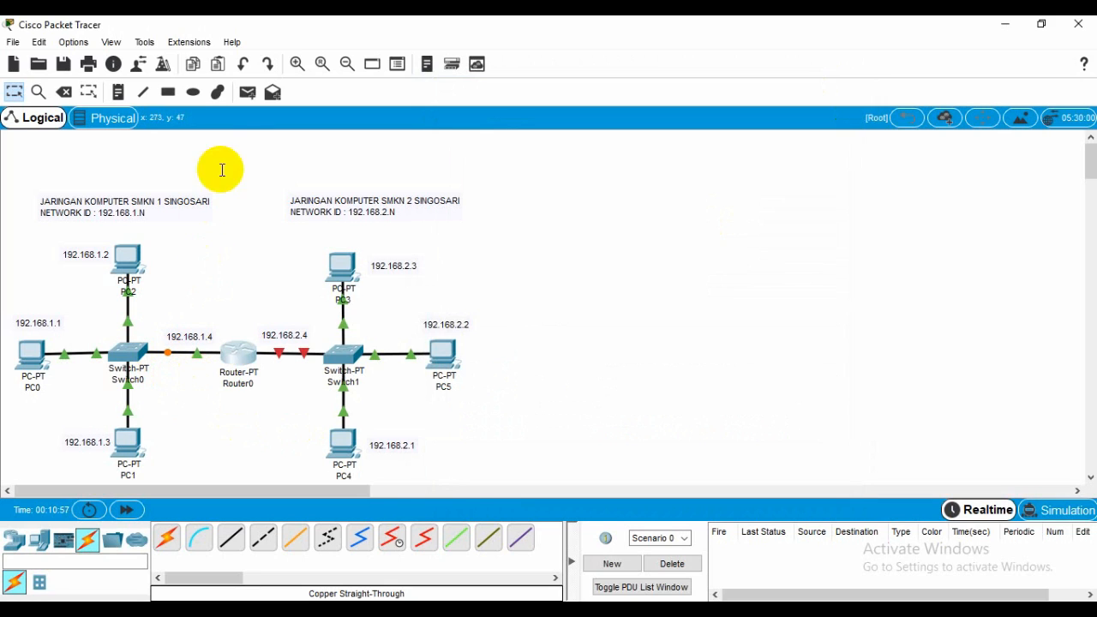
Test the first network with simple PDUs from PC1 to PC0, PC1 to PC2 and PC2 to PC1, and delete the scenario's results.
{"action": "left_click", "coordinate": [246, 95]}
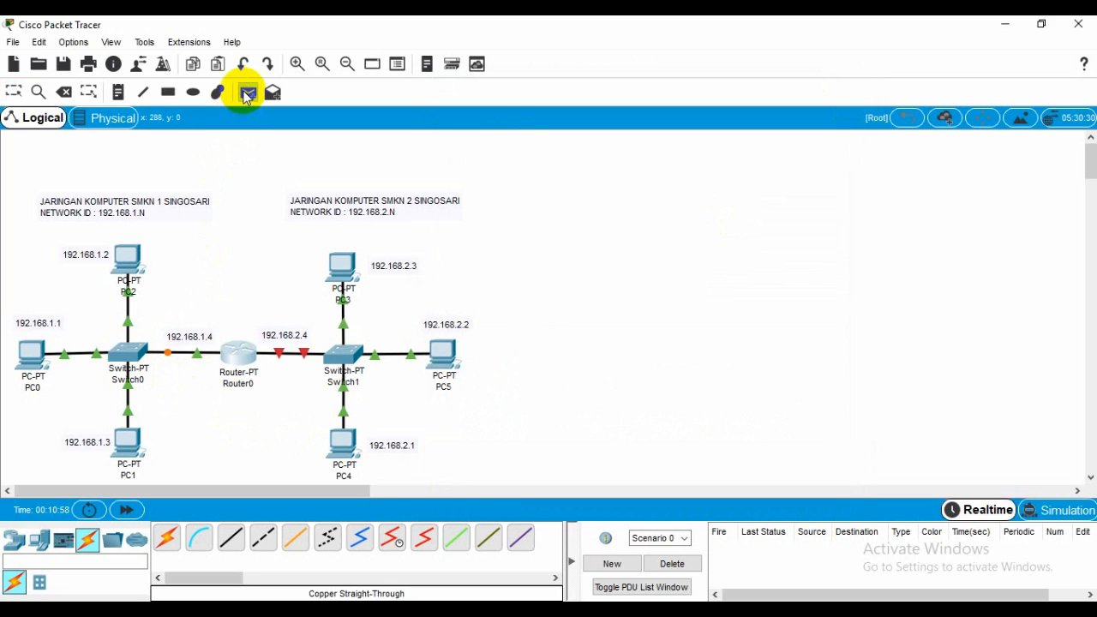
{"action": "left_click", "coordinate": [118, 440]}
{"action": "left_click", "coordinate": [32, 352]}
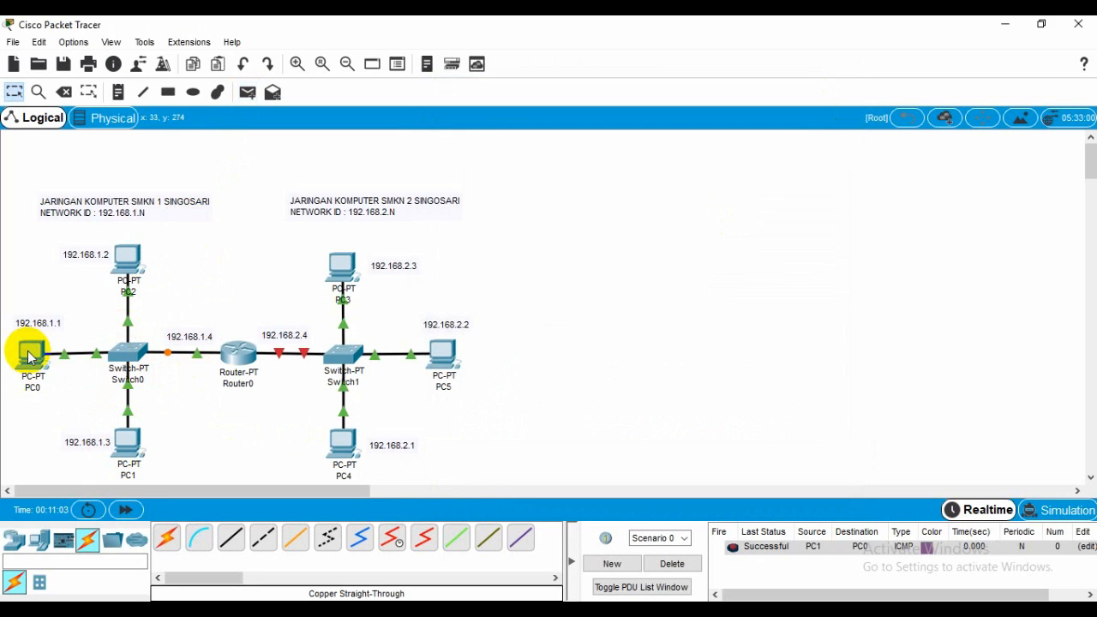
{"action": "left_click", "coordinate": [246, 94]}
{"action": "left_click", "coordinate": [124, 442]}
{"action": "left_click", "coordinate": [123, 250]}
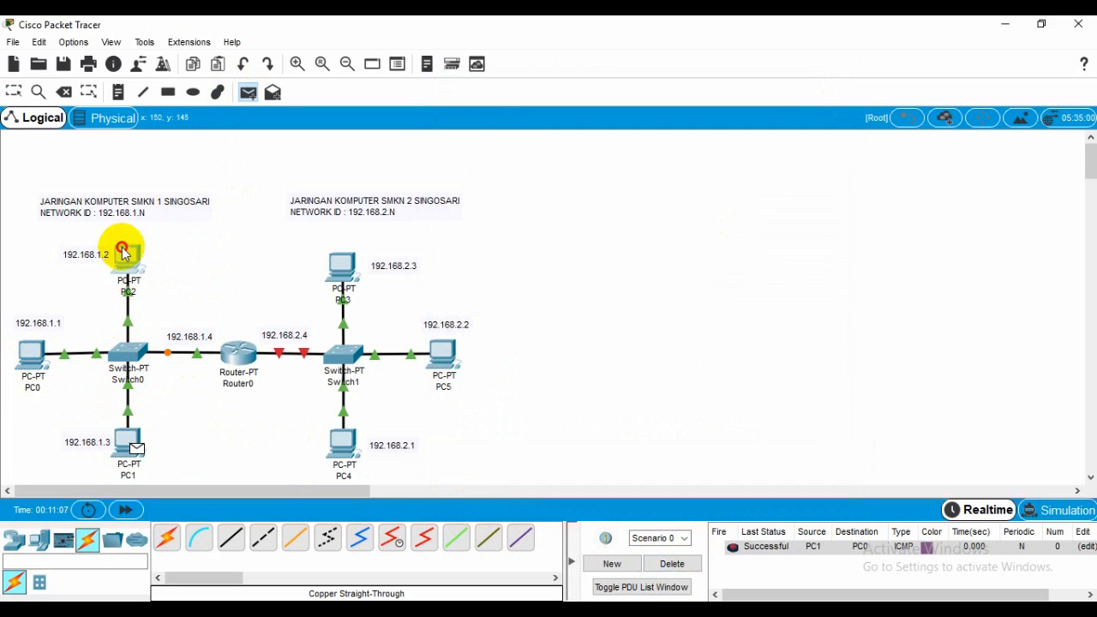
{"action": "left_click", "coordinate": [251, 92]}
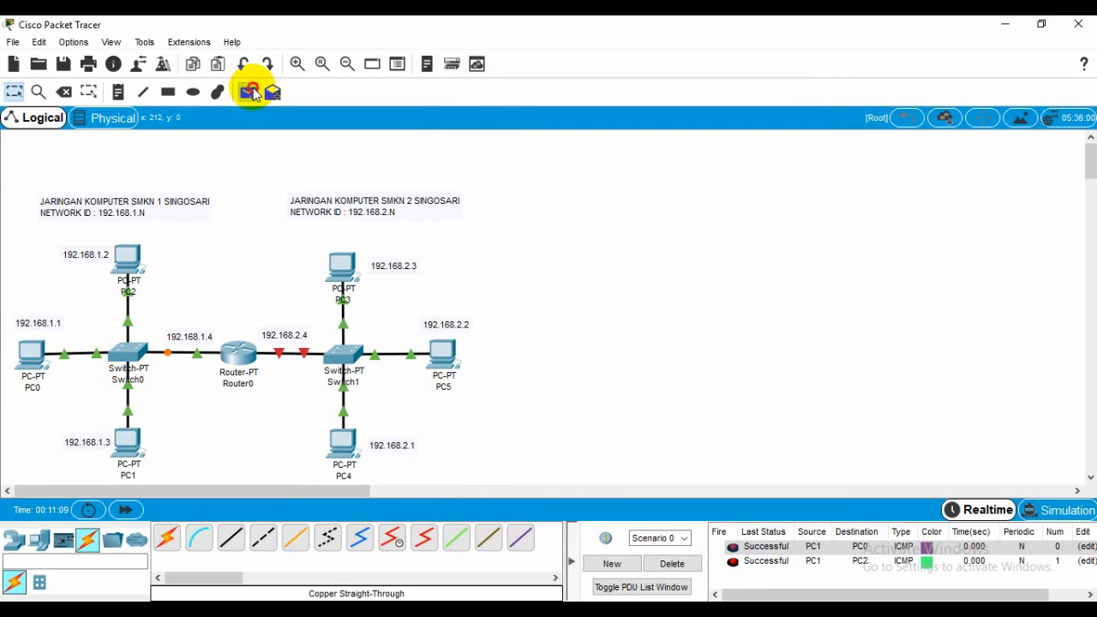
{"action": "left_click", "coordinate": [124, 257]}
{"action": "left_click", "coordinate": [122, 437]}
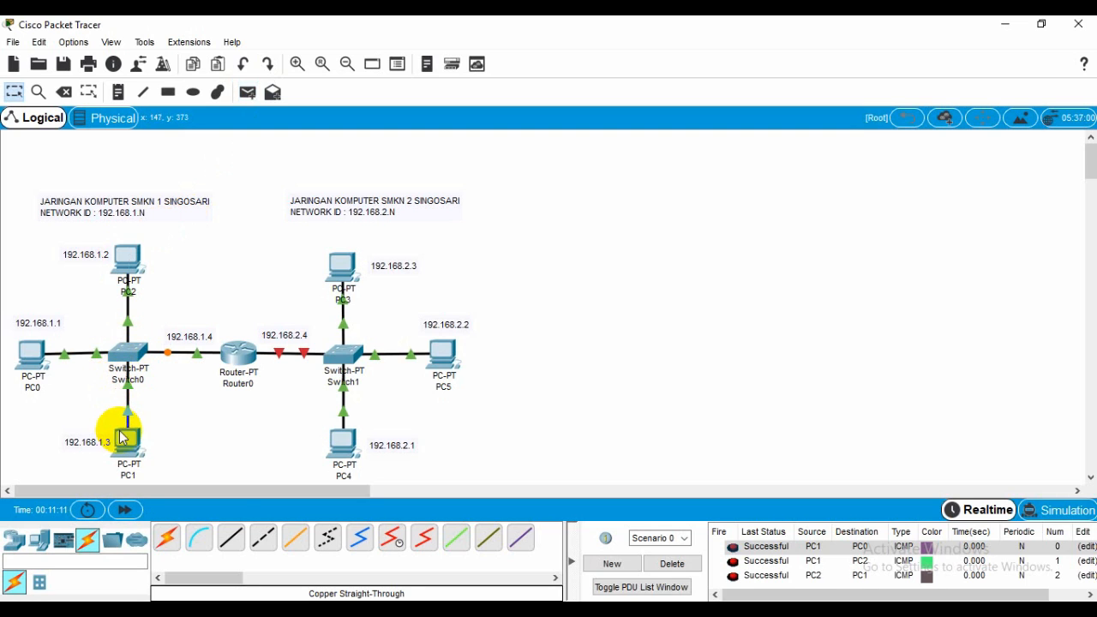
{"action": "left_click", "coordinate": [684, 564]}
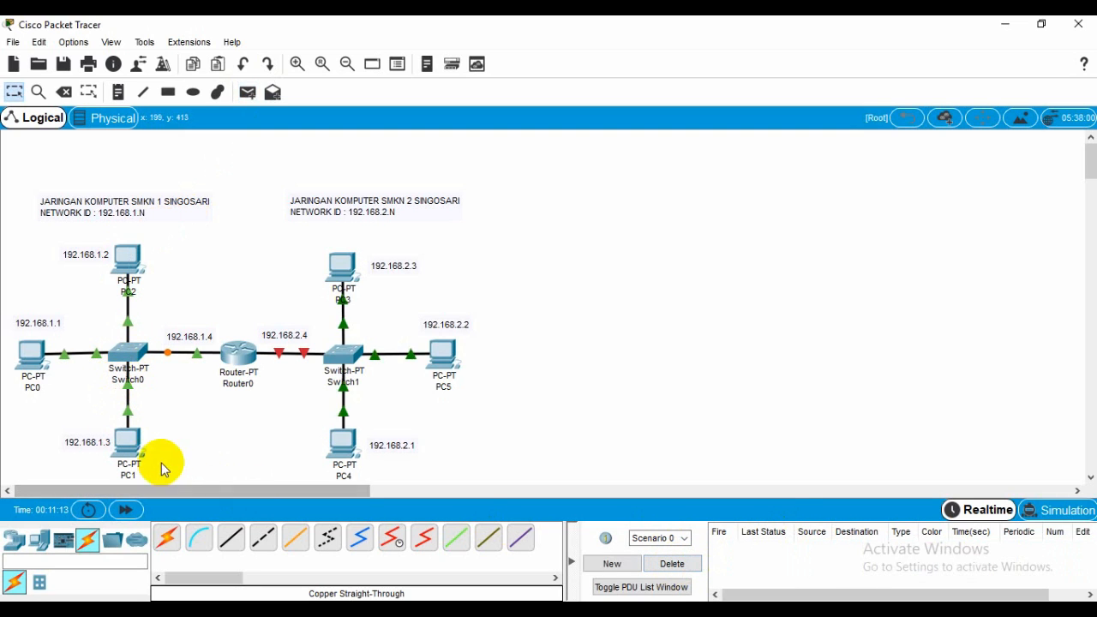
Test the router connection with simple PDUs from PC1, PC2 and PC0 to Router0, and delete the scenario's results.
{"action": "left_click", "coordinate": [247, 92]}
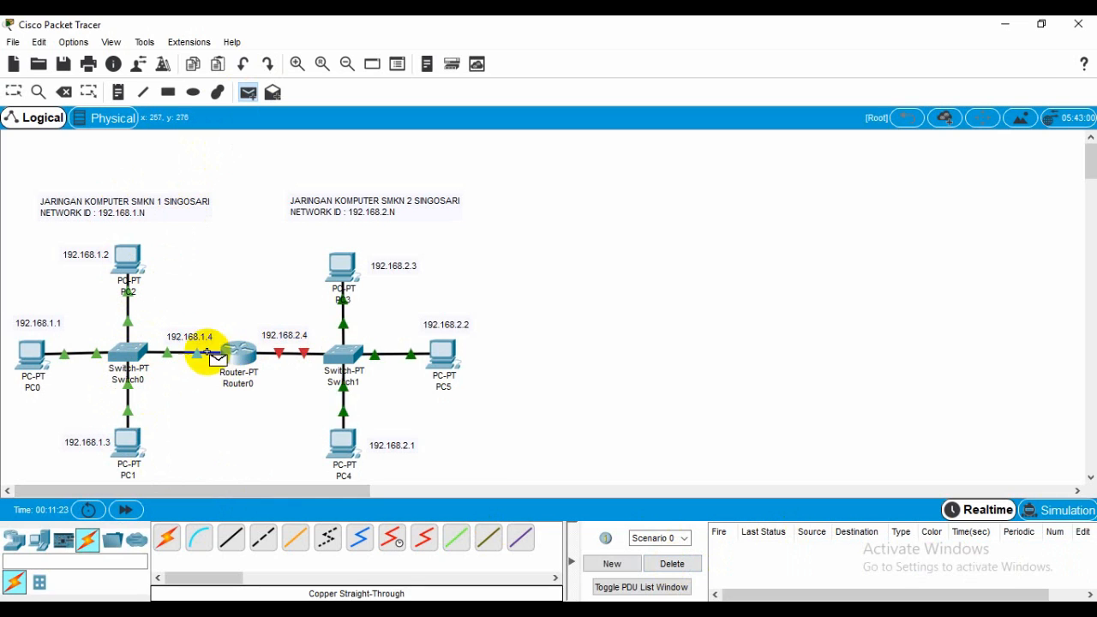
{"action": "left_click", "coordinate": [129, 441]}
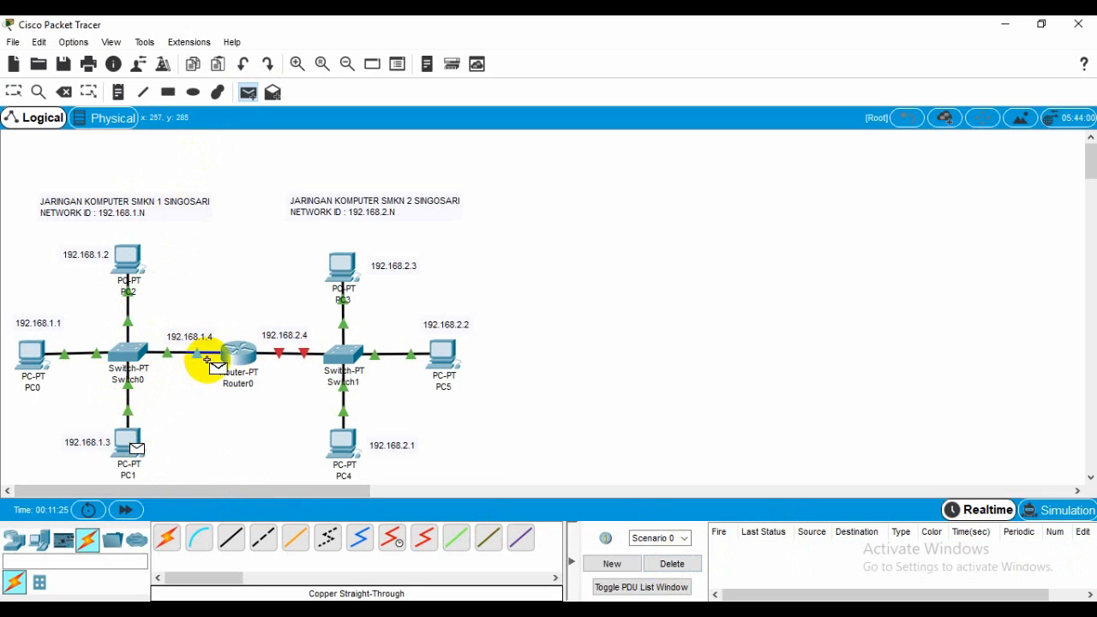
{"action": "left_click", "coordinate": [225, 354]}
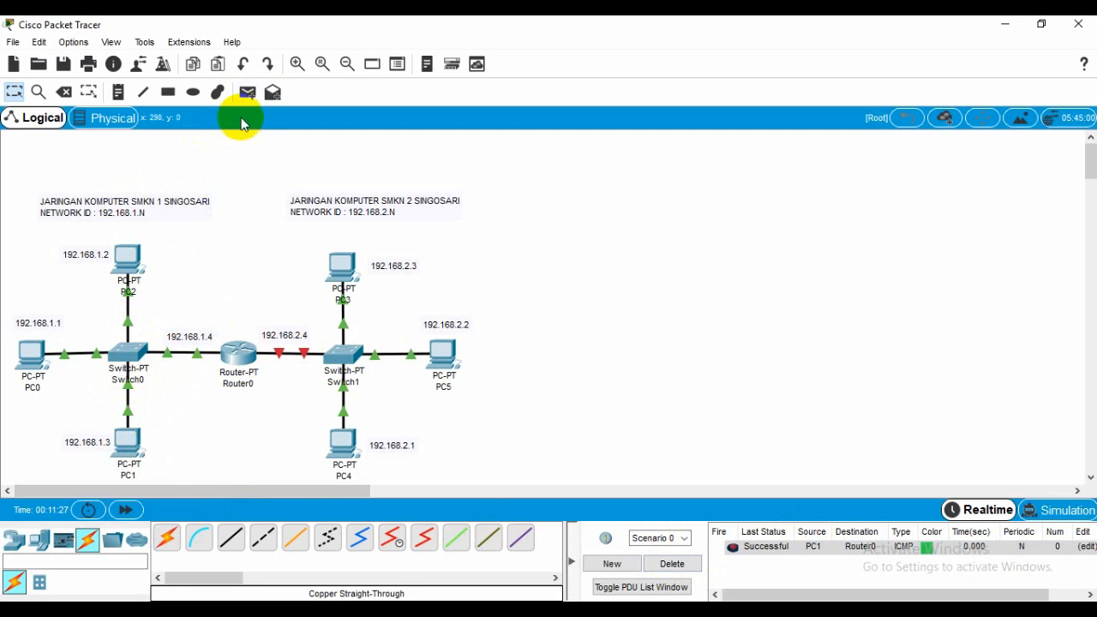
{"action": "left_click", "coordinate": [129, 259]}
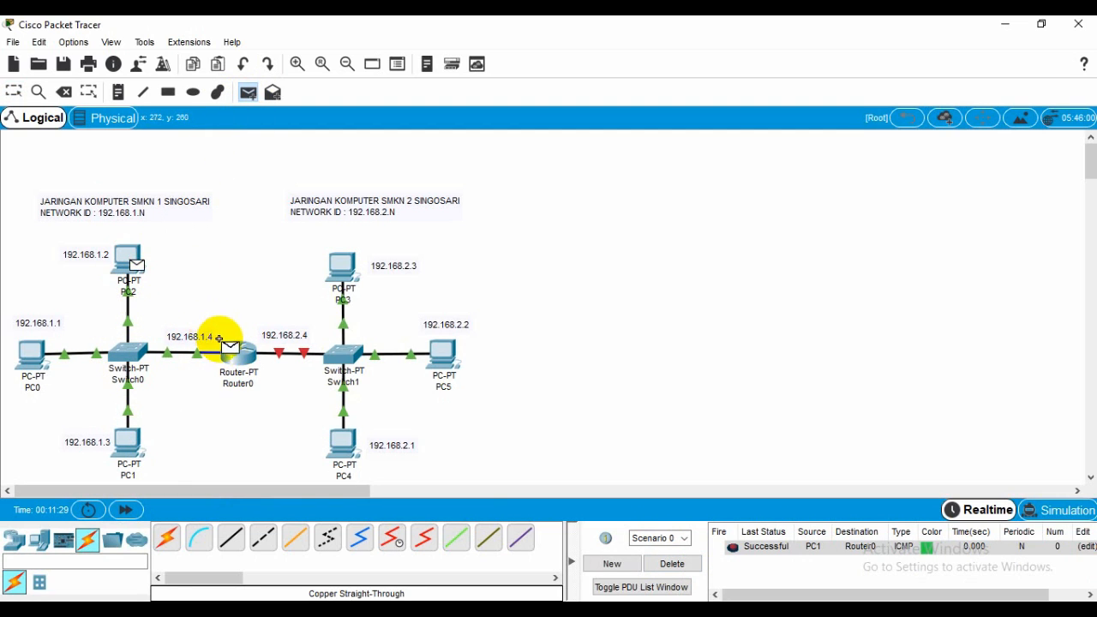
{"action": "left_click", "coordinate": [227, 353]}
{"action": "left_click", "coordinate": [248, 93]}
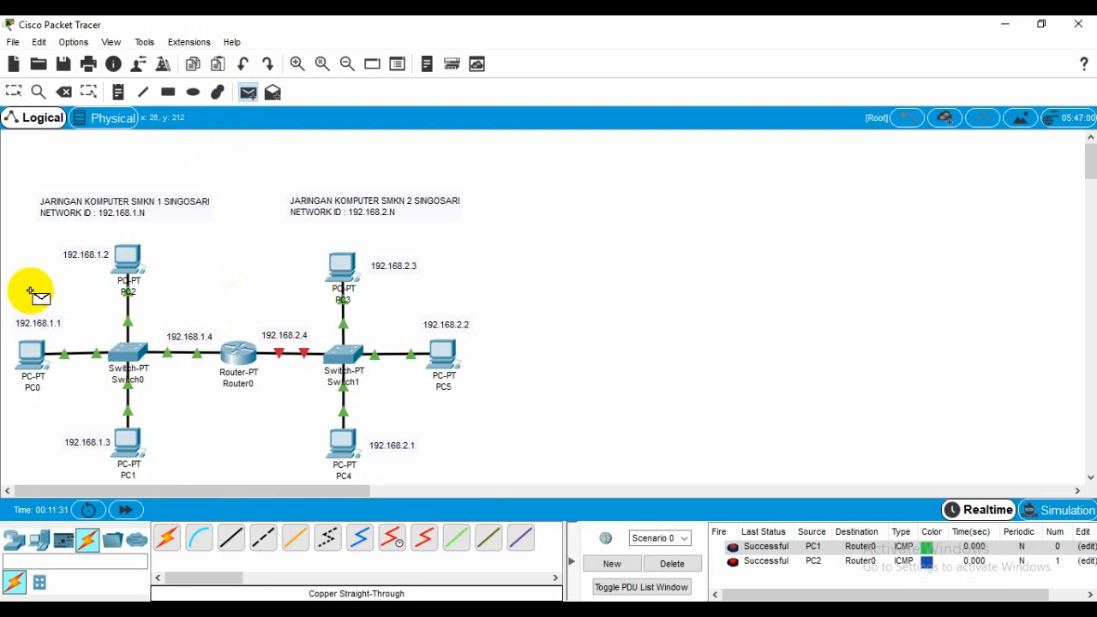
{"action": "left_click", "coordinate": [31, 351]}
{"action": "left_click", "coordinate": [225, 352]}
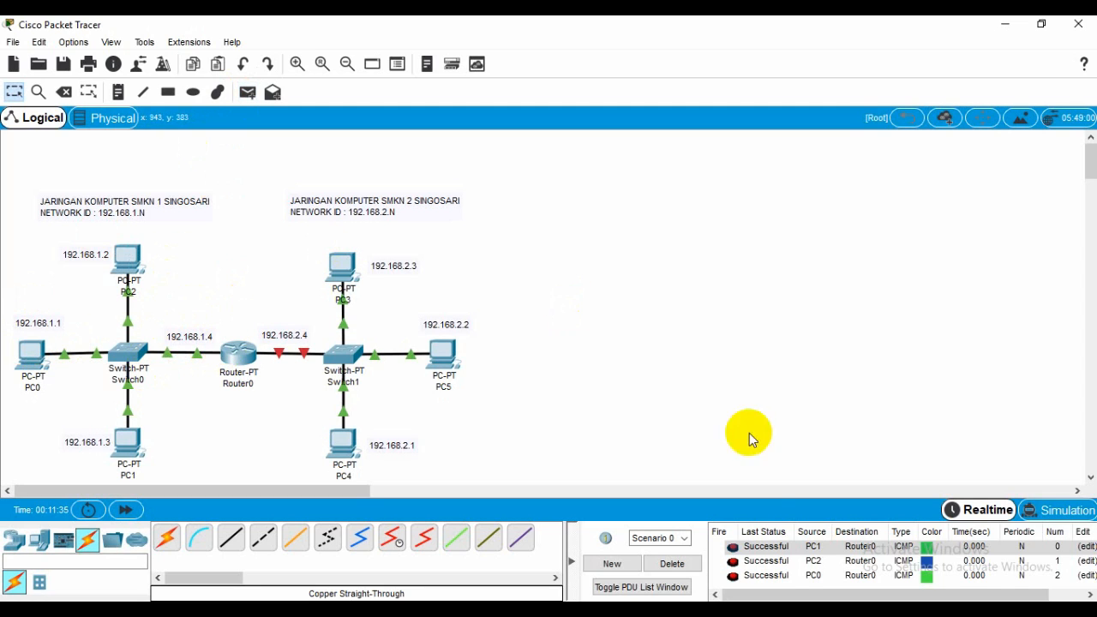
{"action": "left_click", "coordinate": [672, 564]}
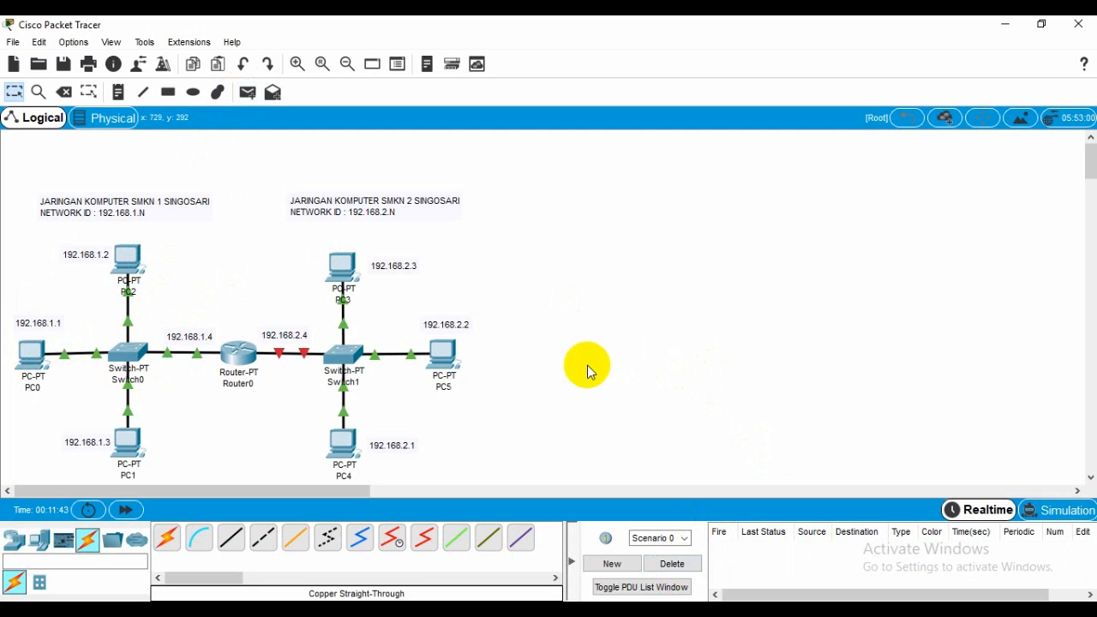
Give PC3 the static IP address 192.168.2.3 with subnet mask 255.255.255.0.
{"action": "left_click", "coordinate": [350, 263]}
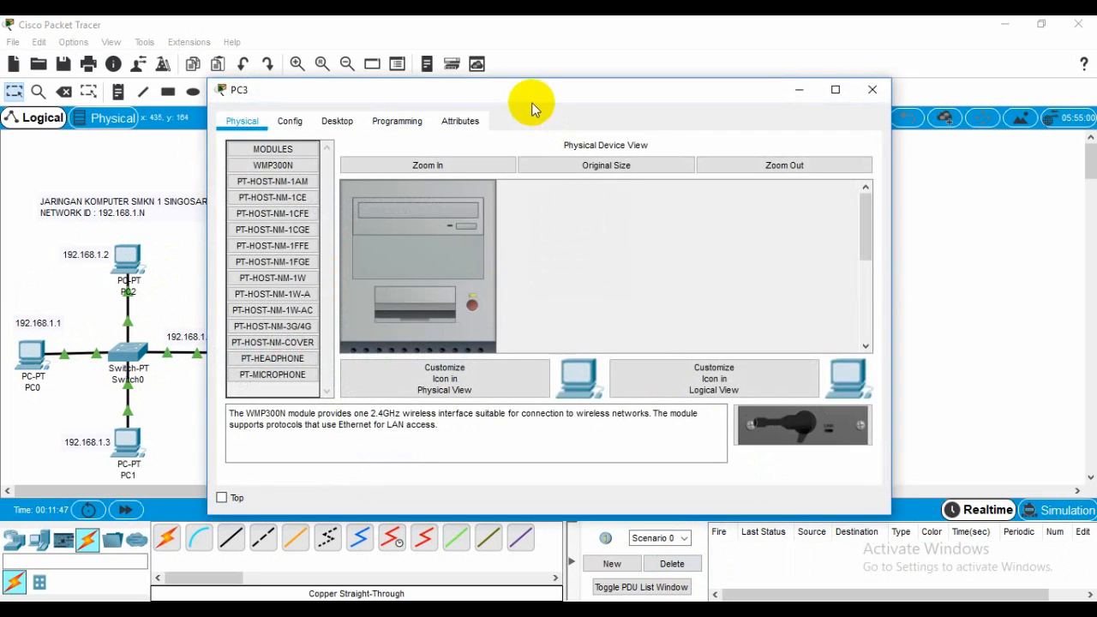
{"action": "left_click_drag", "start_coordinate": [535, 90], "coordinate": [847, 107]}
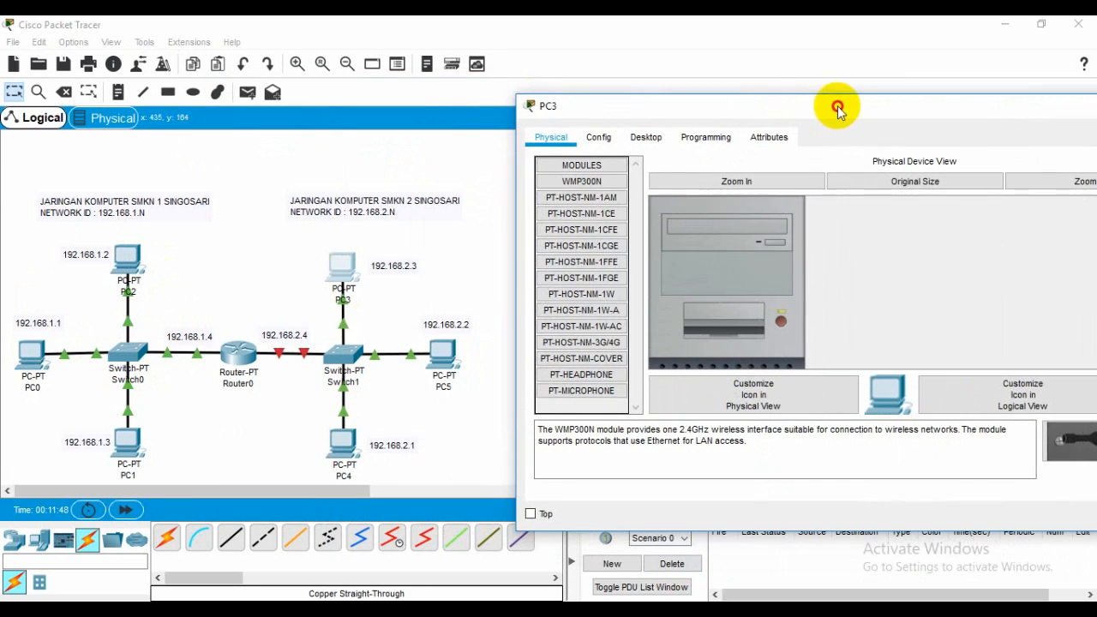
{"action": "left_click", "coordinate": [657, 143]}
{"action": "left_click", "coordinate": [599, 188]}
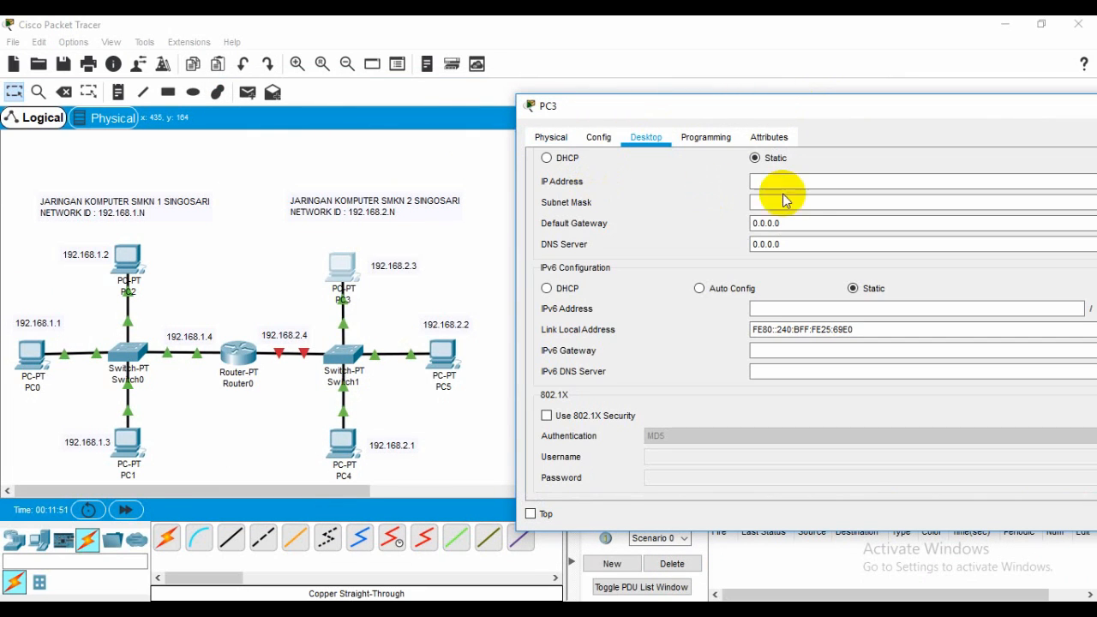
{"action": "left_click", "coordinate": [807, 182]}
{"action": "type", "text": "1"}
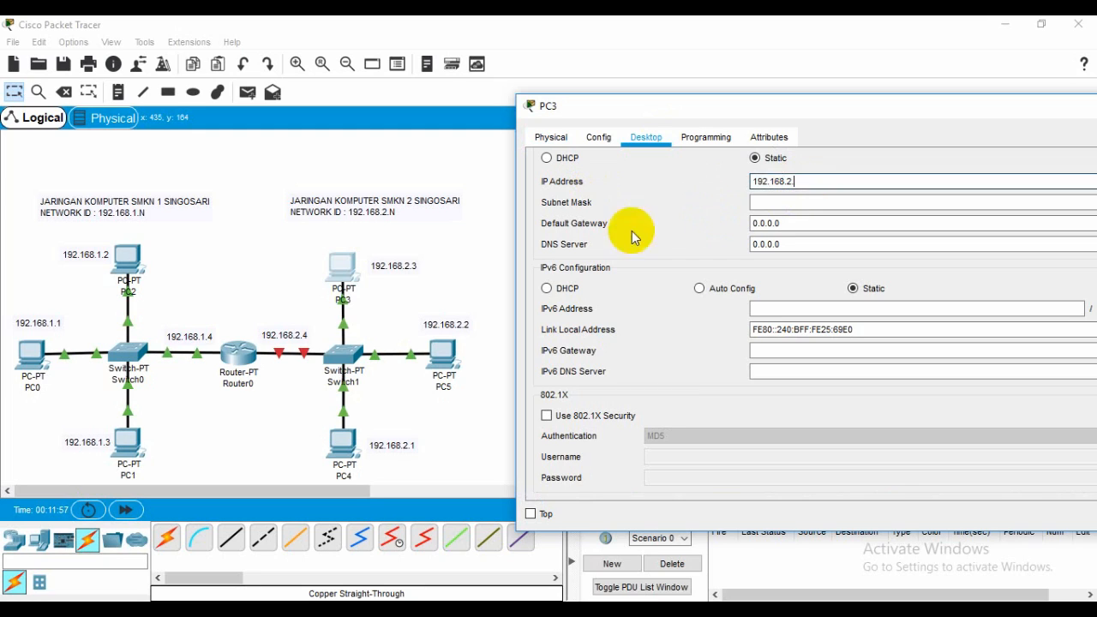
{"action": "type", "text": "92.168.2."}
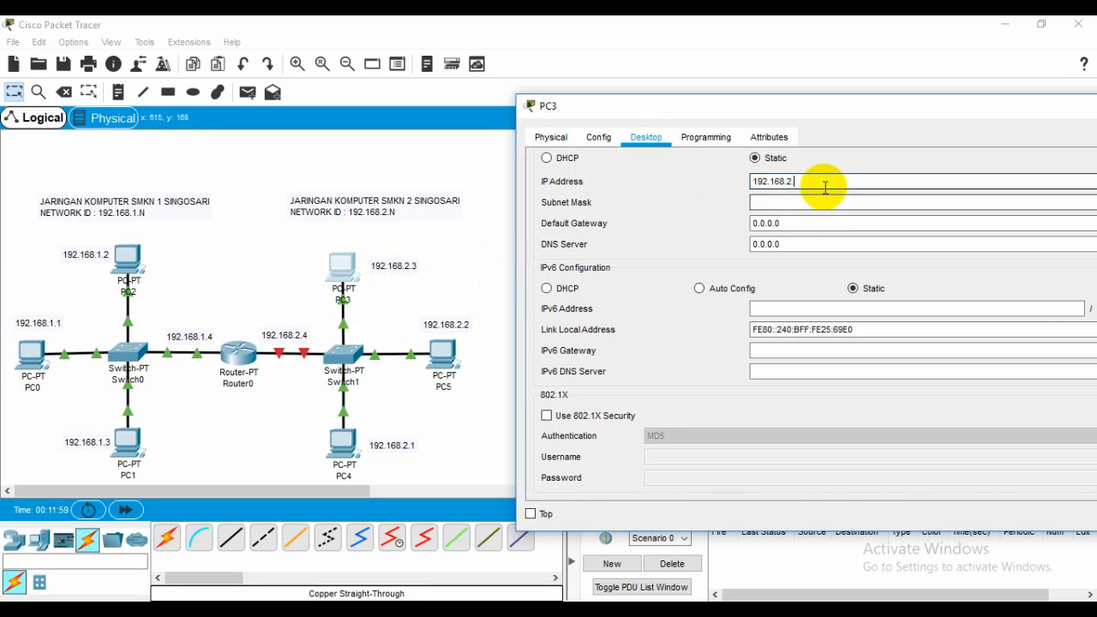
{"action": "type", "text": "3"}
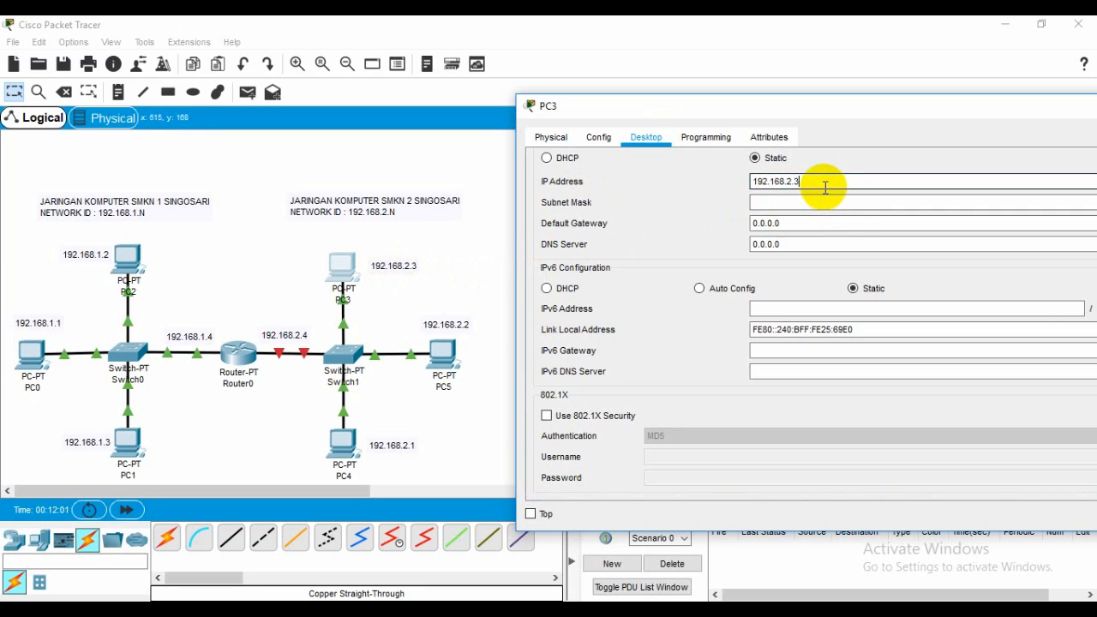
{"action": "left_click", "coordinate": [806, 204]}
{"action": "left_click", "coordinate": [807, 203]}
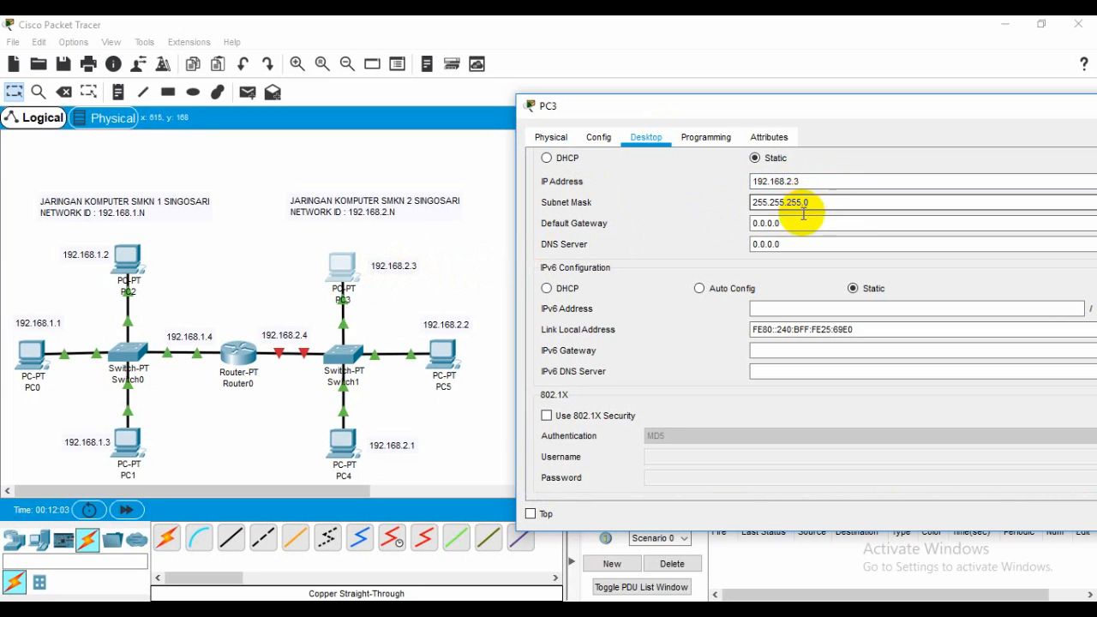
Set PC3's default gateway to 192.168.2.4 and close its configuration window.
{"action": "left_click_drag", "start_coordinate": [803, 220], "coordinate": [752, 225]}
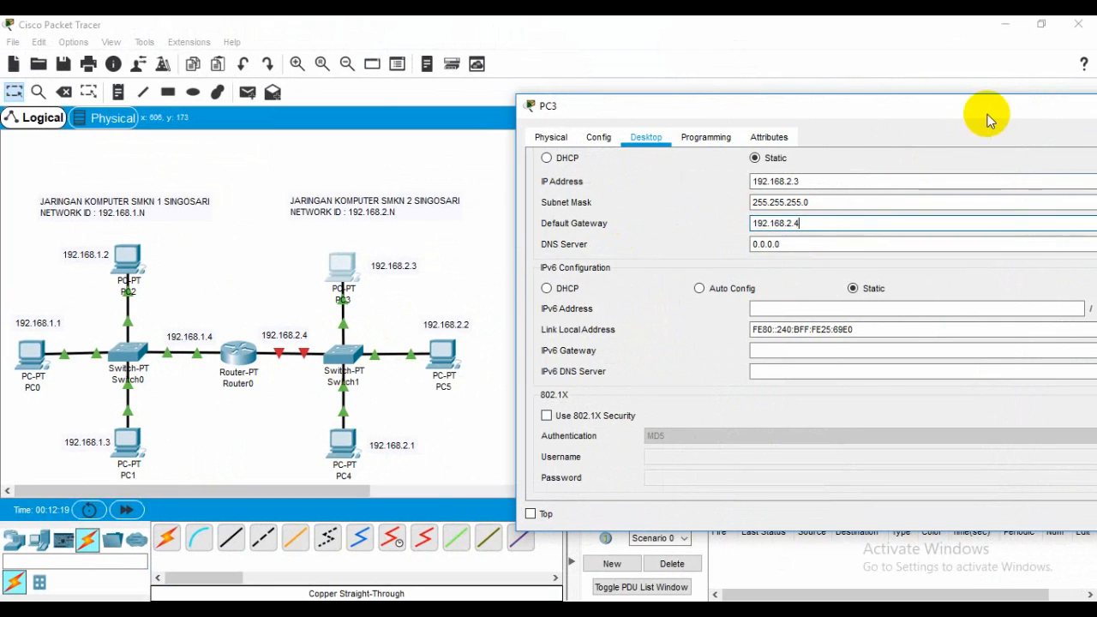
{"action": "left_click_drag", "start_coordinate": [985, 115], "coordinate": [903, 122]}
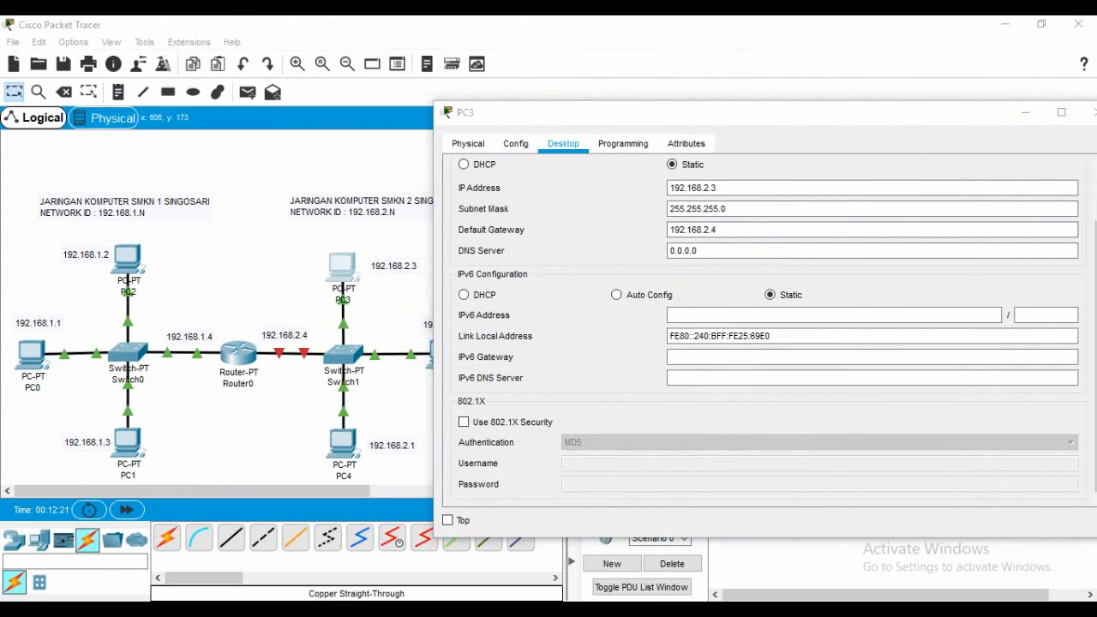
{"action": "left_click", "coordinate": [1090, 112]}
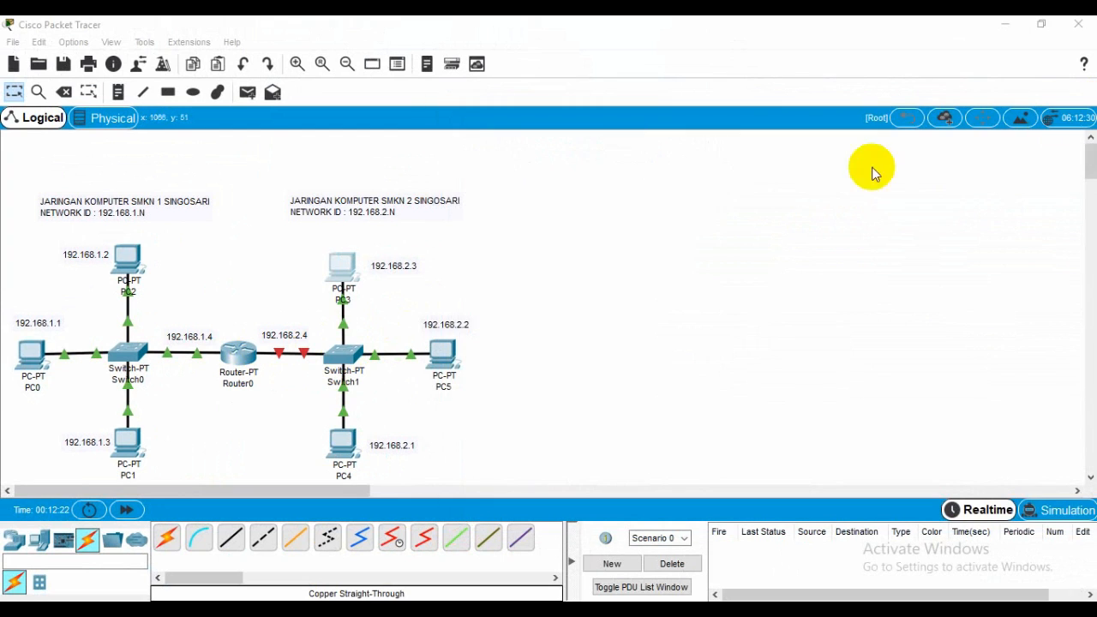
Give PC5 the static IP address 192.168.2.2 with subnet mask 255.255.255.0.
{"action": "left_click", "coordinate": [448, 354]}
{"action": "left_click_drag", "start_coordinate": [544, 93], "coordinate": [859, 100]}
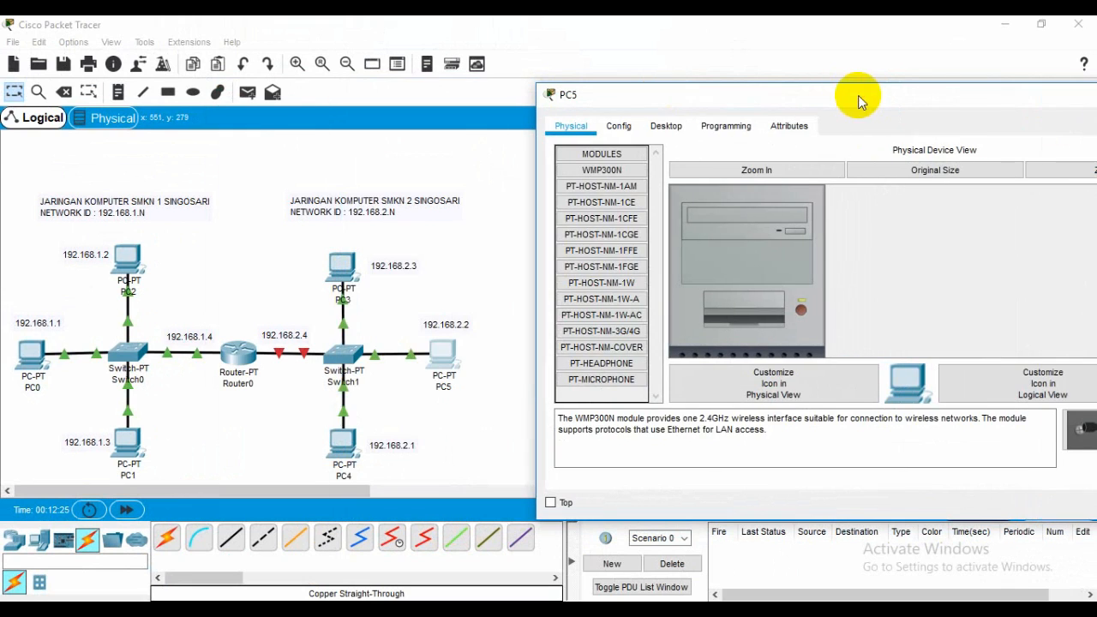
{"action": "left_click", "coordinate": [665, 126]}
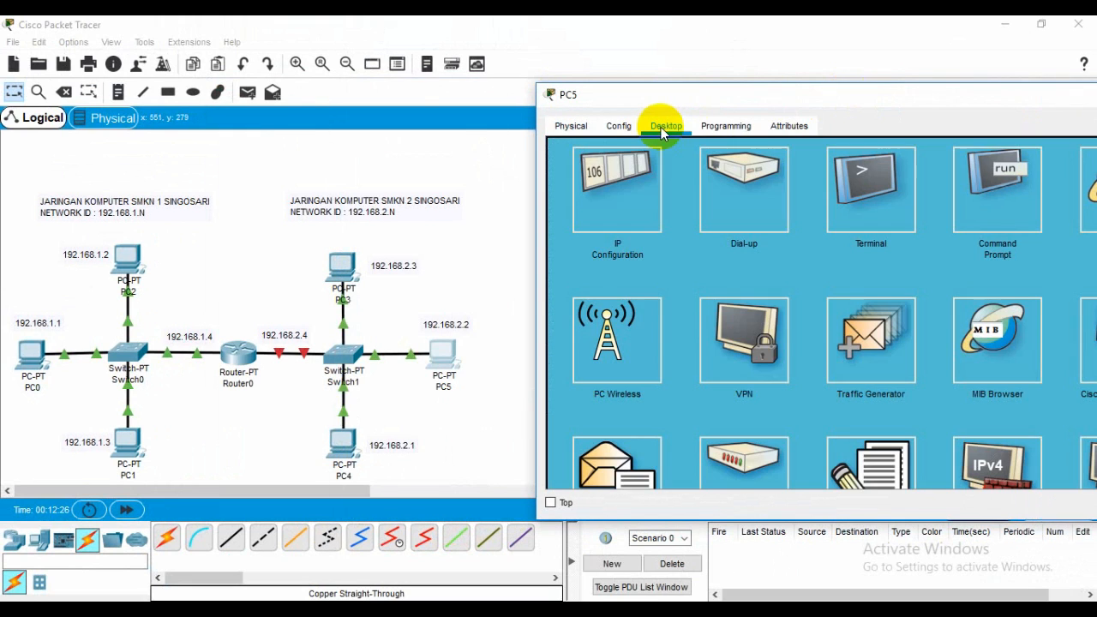
{"action": "left_click", "coordinate": [625, 214]}
{"action": "left_click", "coordinate": [825, 169]}
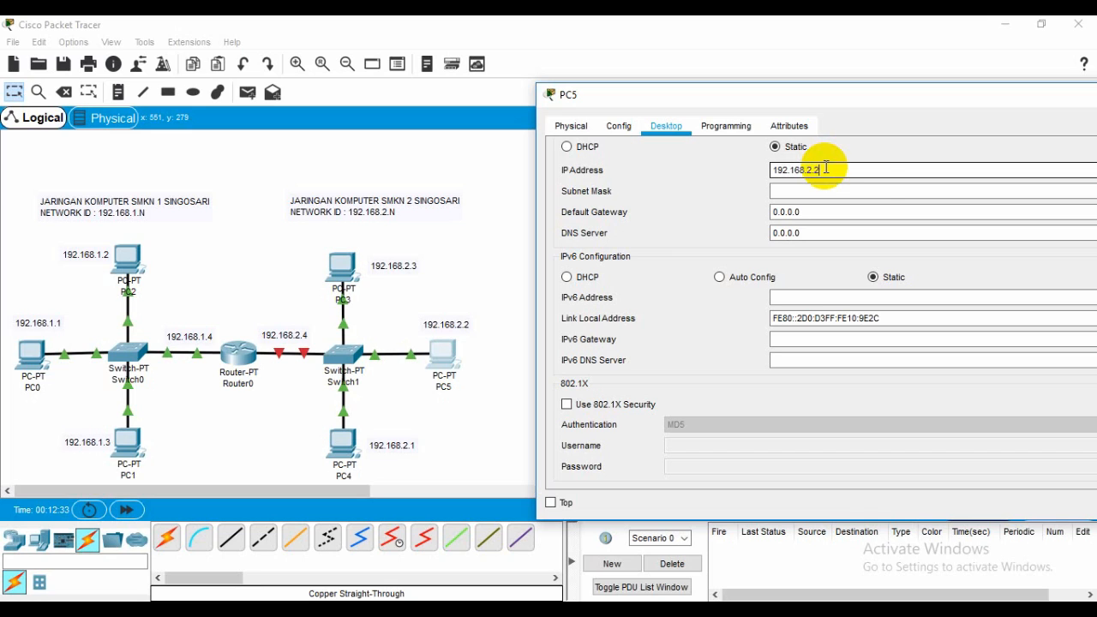
{"action": "left_click", "coordinate": [874, 187]}
Set PC5's default gateway to 192.168.2.4 and close its configuration window.
{"action": "left_click", "coordinate": [804, 213]}
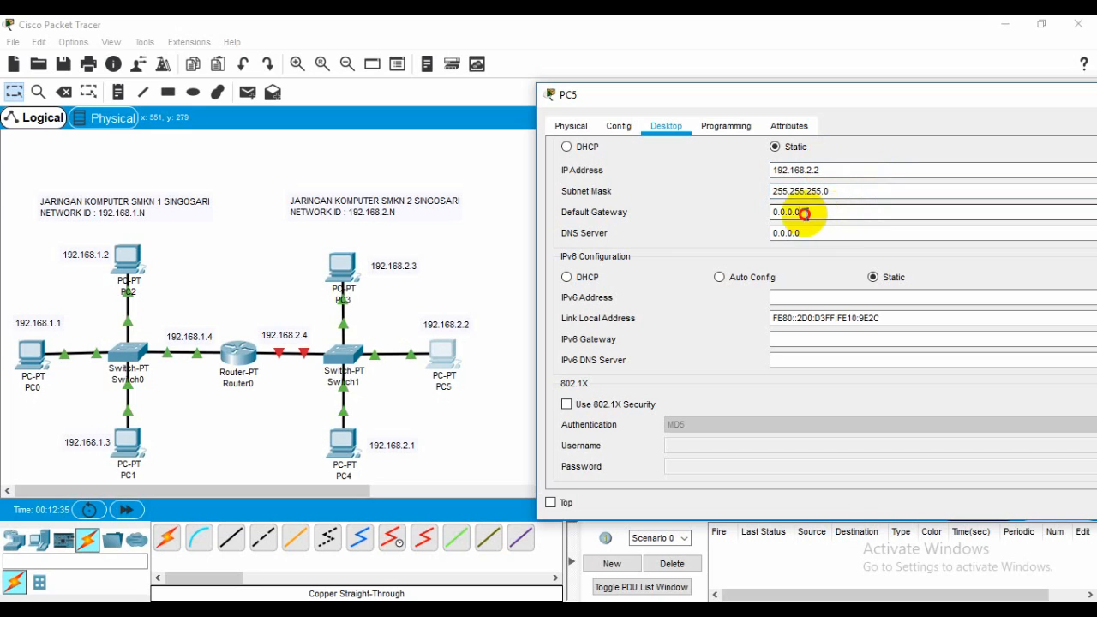
{"action": "double_click", "coordinate": [804, 213]}
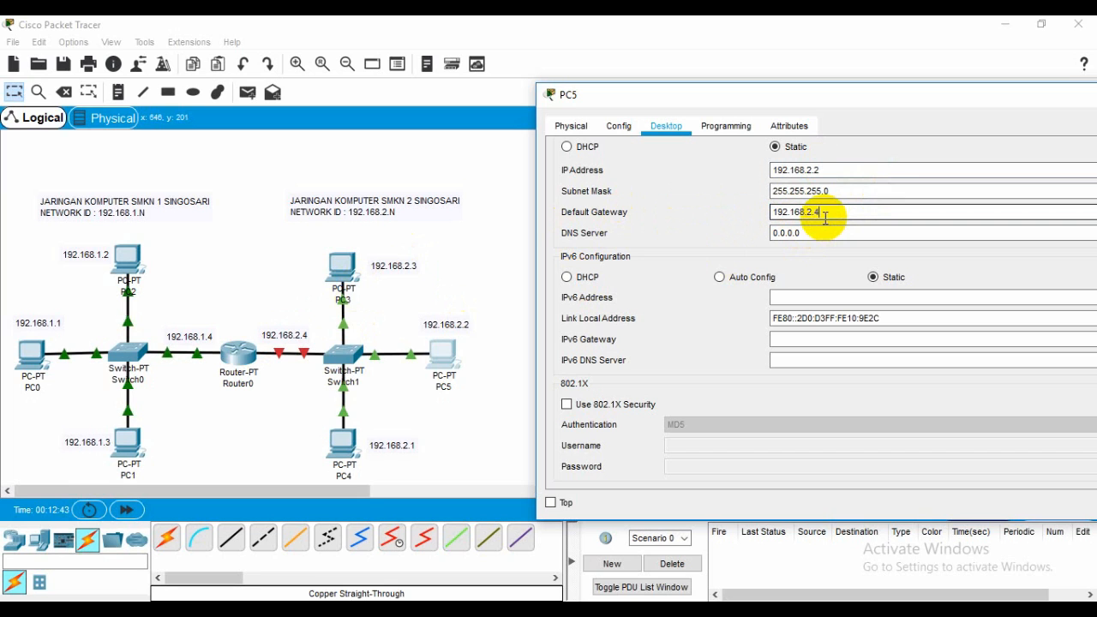
{"action": "left_click_drag", "start_coordinate": [866, 101], "coordinate": [720, 104]}
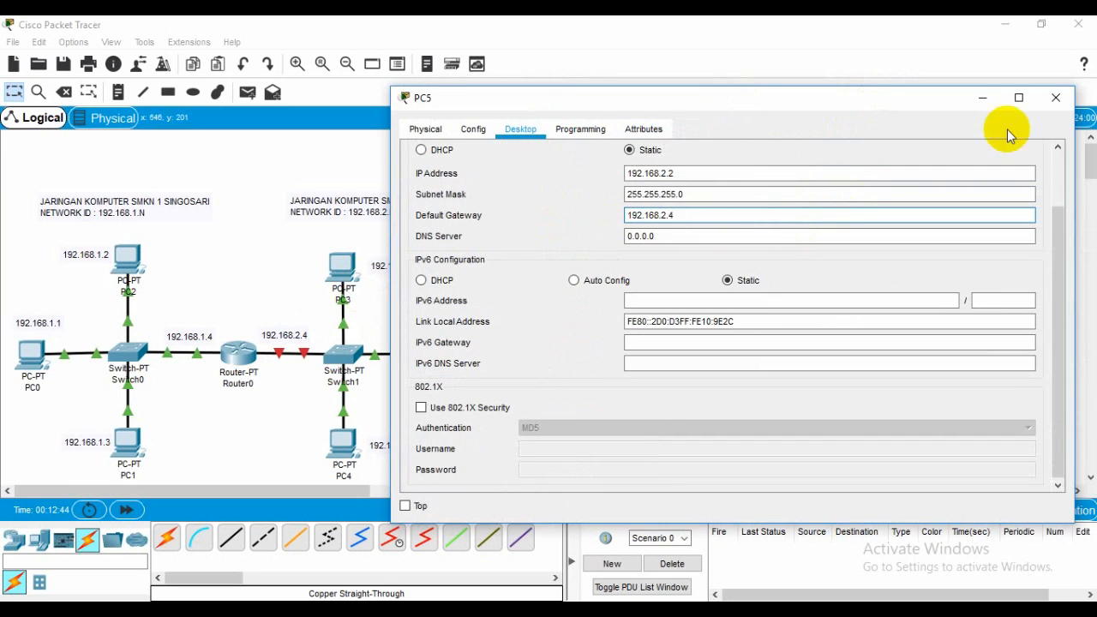
{"action": "left_click", "coordinate": [1056, 99]}
Give PC4 the static IP address 192.168.2.1 with subnet mask 255.255.255.0.
{"action": "left_click", "coordinate": [342, 441]}
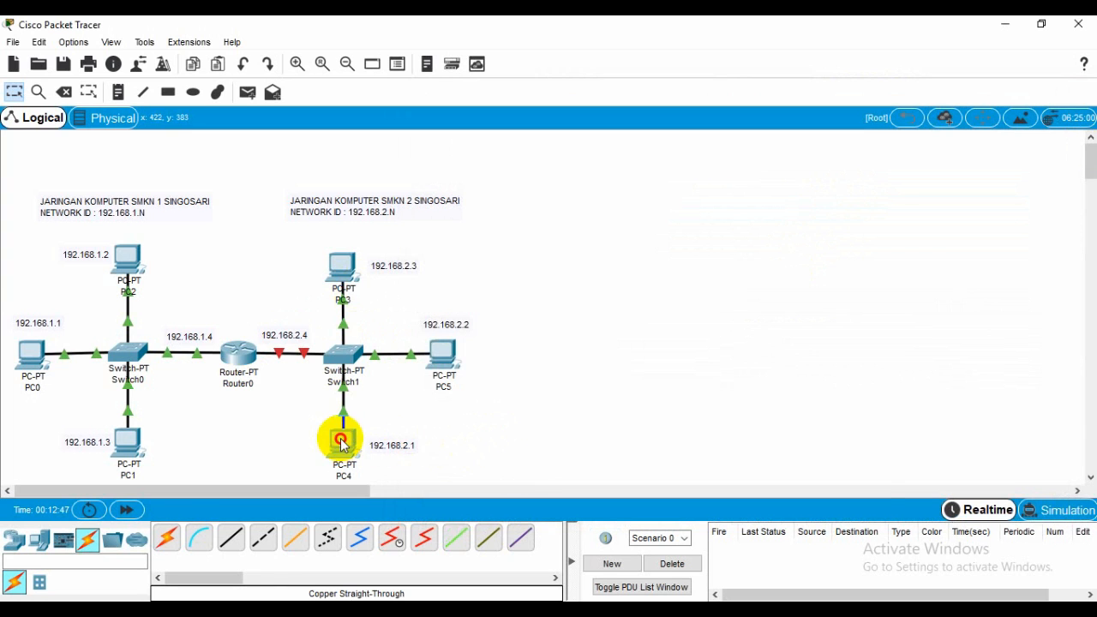
{"action": "left_click_drag", "start_coordinate": [627, 93], "coordinate": [791, 88]}
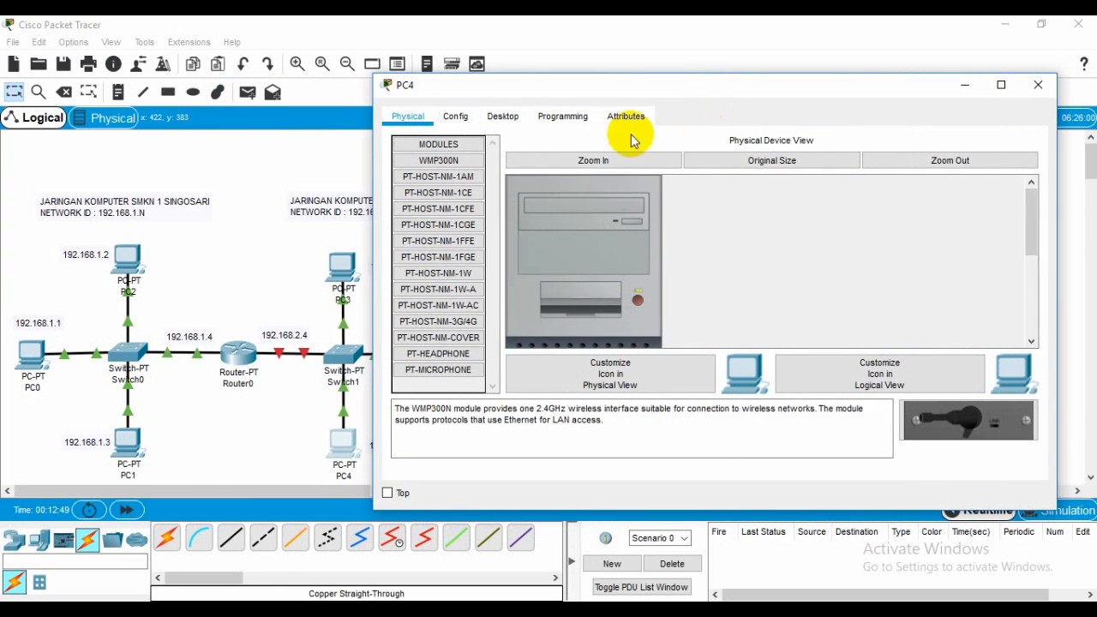
{"action": "left_click", "coordinate": [503, 114]}
{"action": "left_click", "coordinate": [455, 195]}
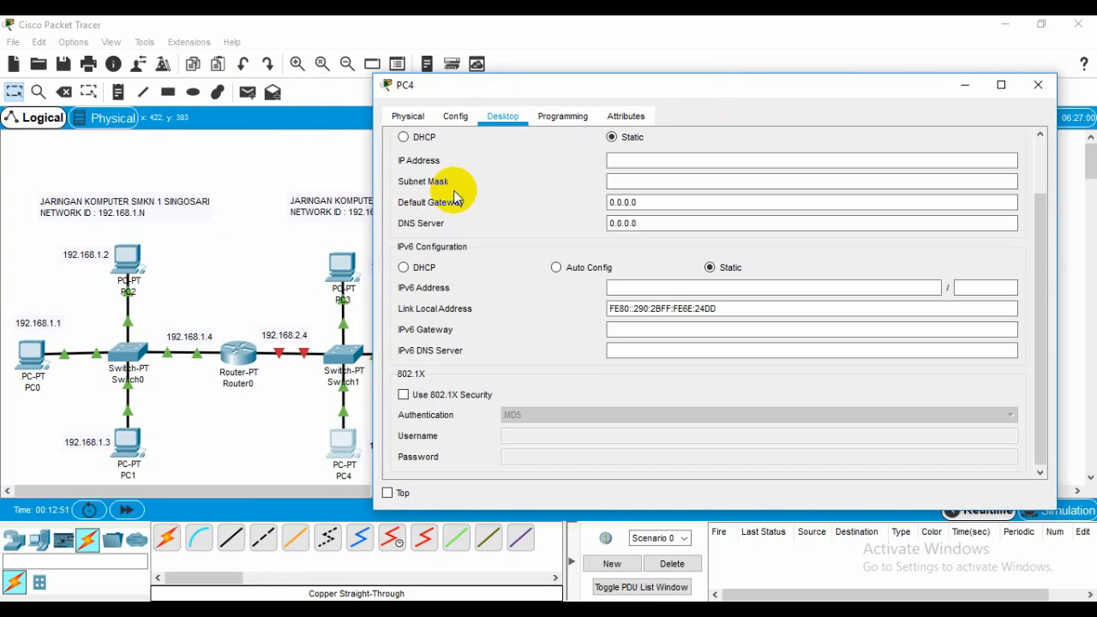
{"action": "left_click", "coordinate": [687, 162]}
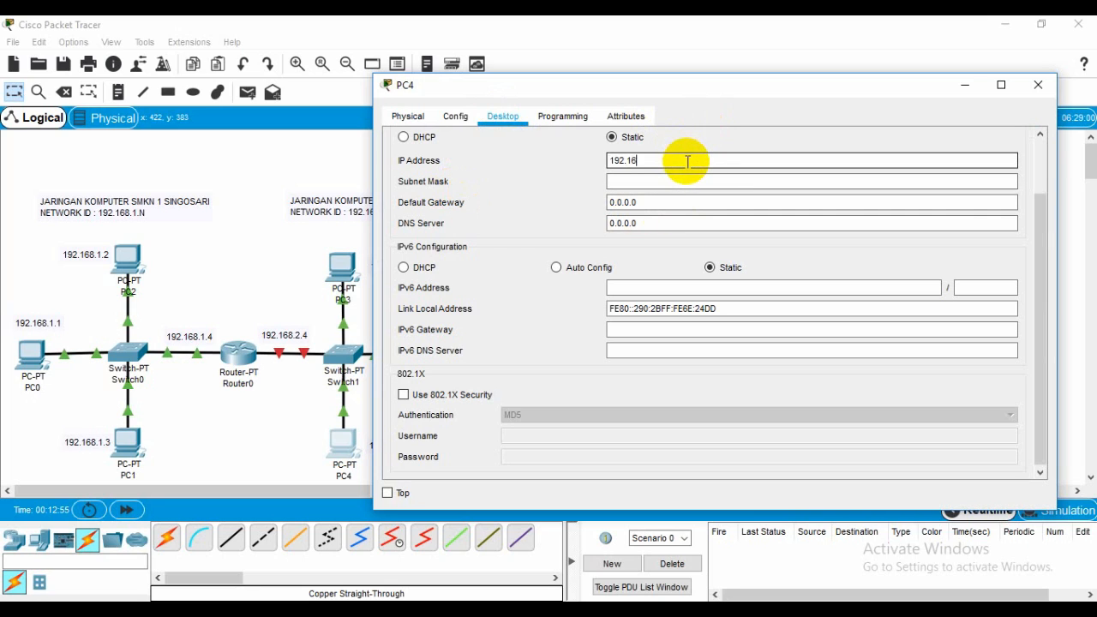
{"action": "type", "text": "192.168.2."}
{"action": "left_click_drag", "start_coordinate": [676, 91], "coordinate": [738, 95]}
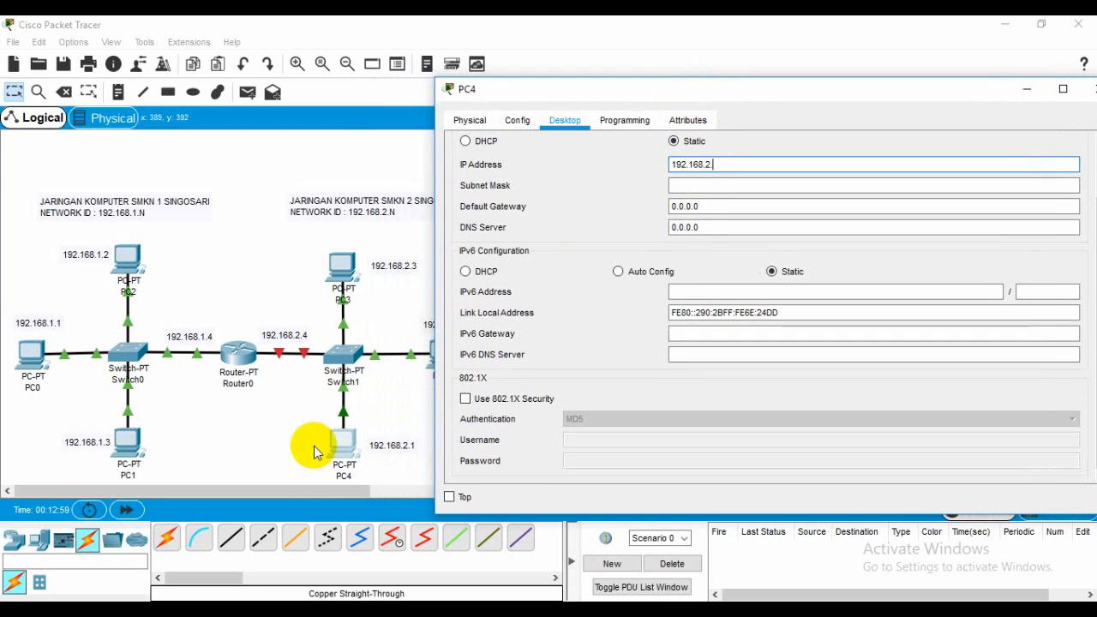
{"action": "type", "text": "1"}
{"action": "left_click", "coordinate": [747, 184]}
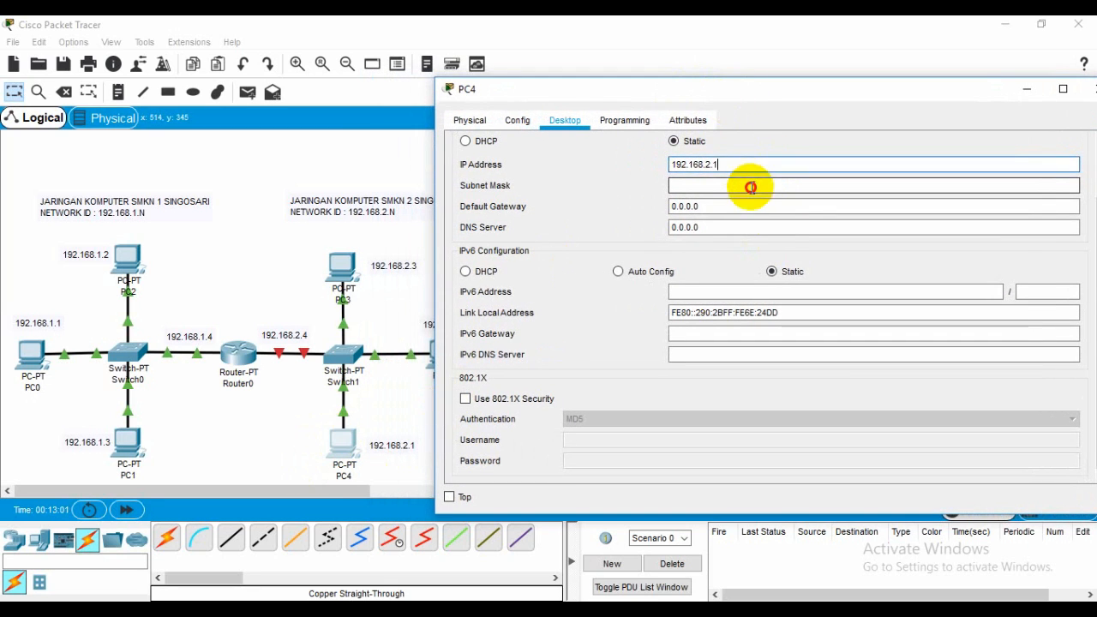
Set PC4's default gateway to 192.168.2.4 and close its configuration window.
{"action": "key", "text": "Tab"}
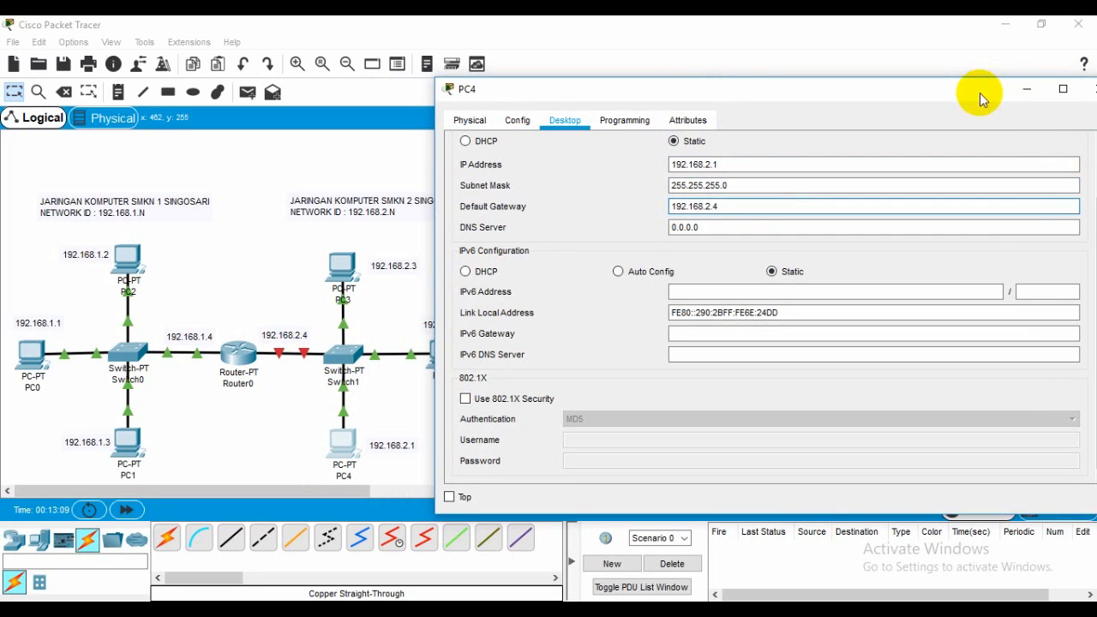
{"action": "left_click_drag", "start_coordinate": [980, 93], "coordinate": [945, 96]}
{"action": "left_click", "coordinate": [1065, 96]}
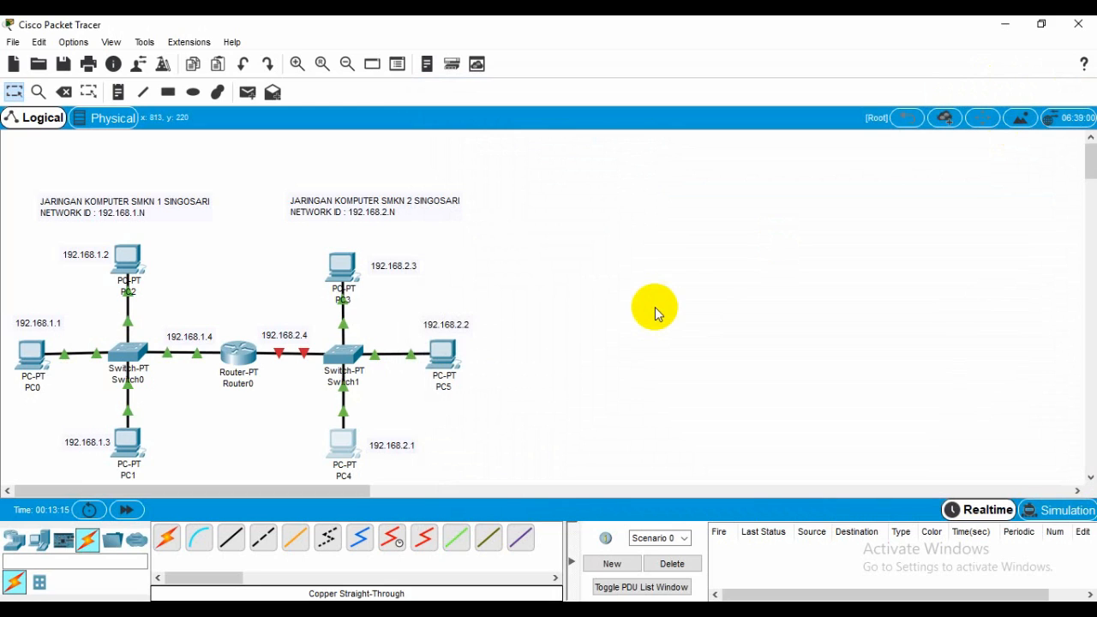
Assign IP address 192.168.2.4 with subnet mask 255.255.255.0 to Router0's FastEthernet1/0 interface and turn its port on.
{"action": "left_click", "coordinate": [238, 359]}
{"action": "left_click_drag", "start_coordinate": [440, 110], "coordinate": [640, 100]}
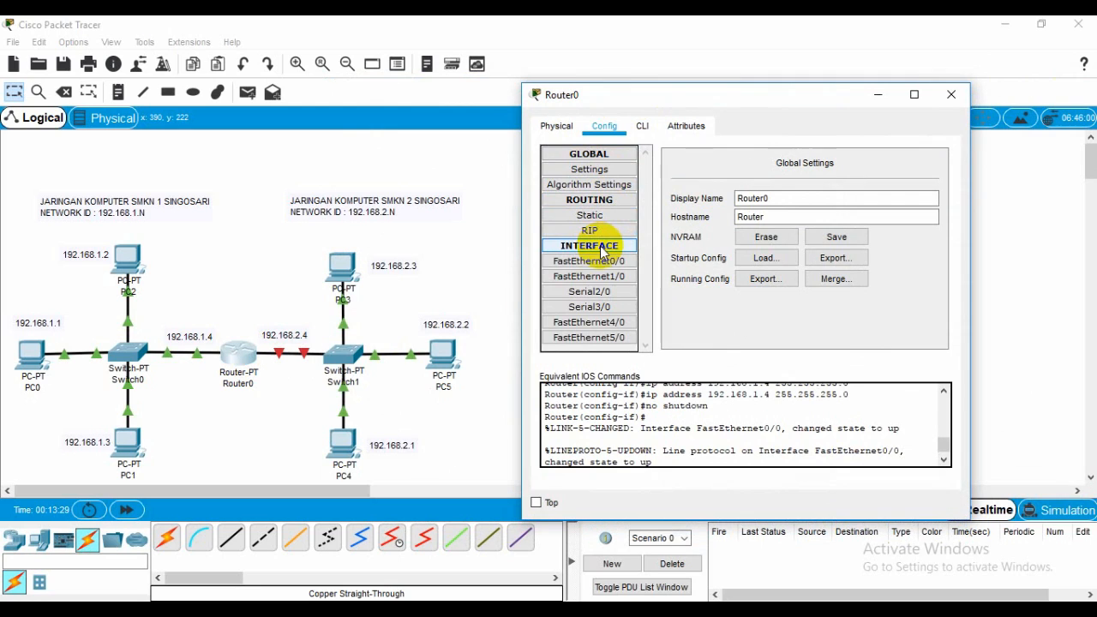
{"action": "left_click", "coordinate": [616, 278]}
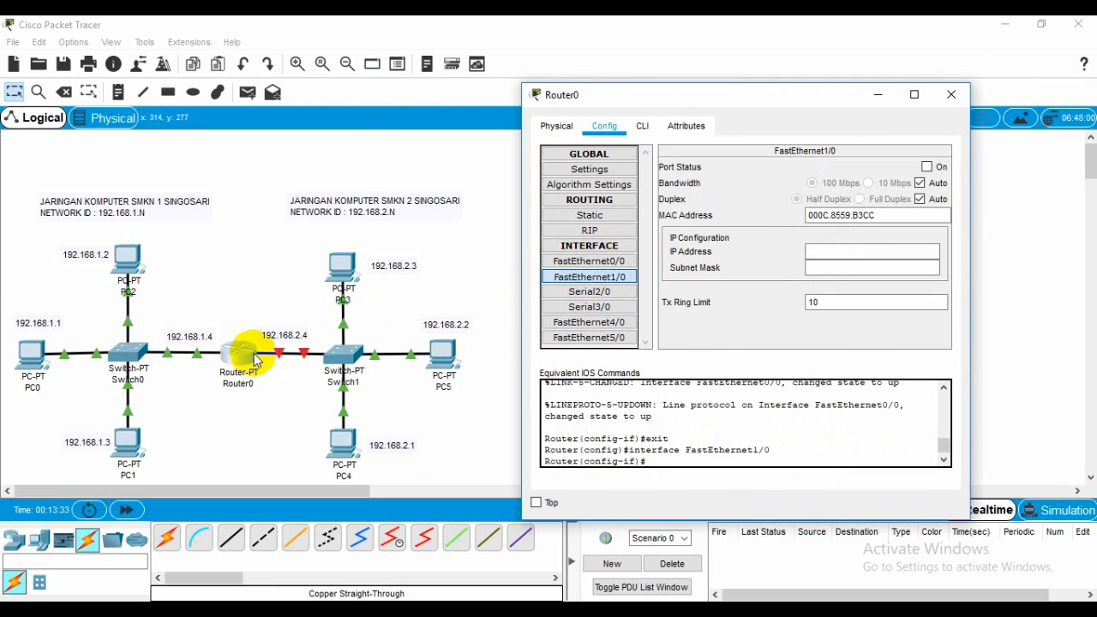
{"action": "left_click", "coordinate": [579, 262]}
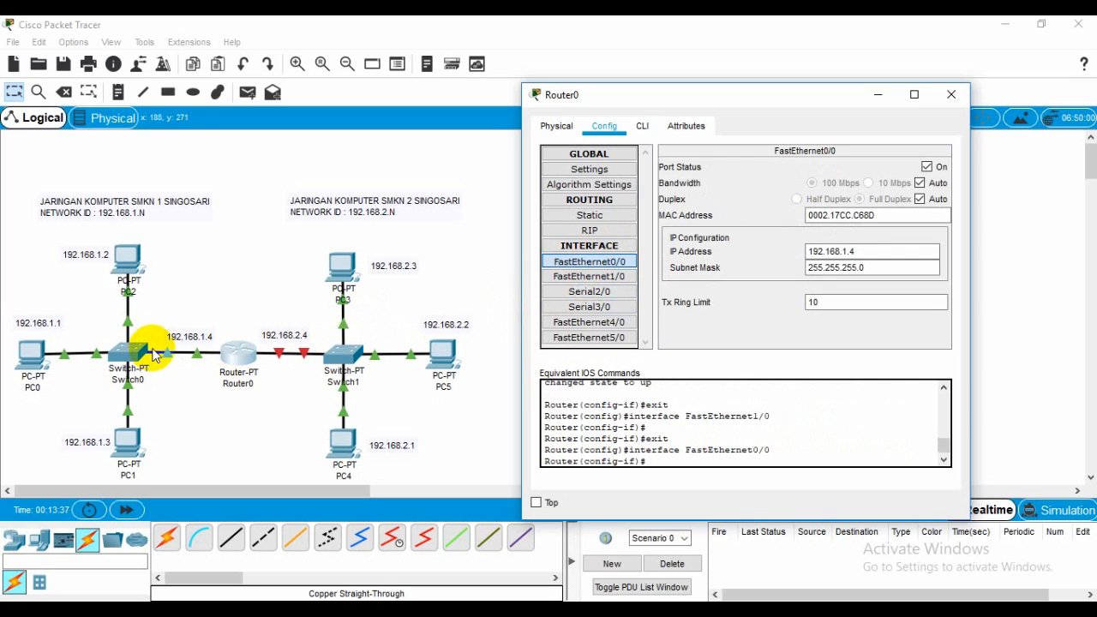
{"action": "left_click", "coordinate": [590, 276]}
{"action": "left_click", "coordinate": [830, 250]}
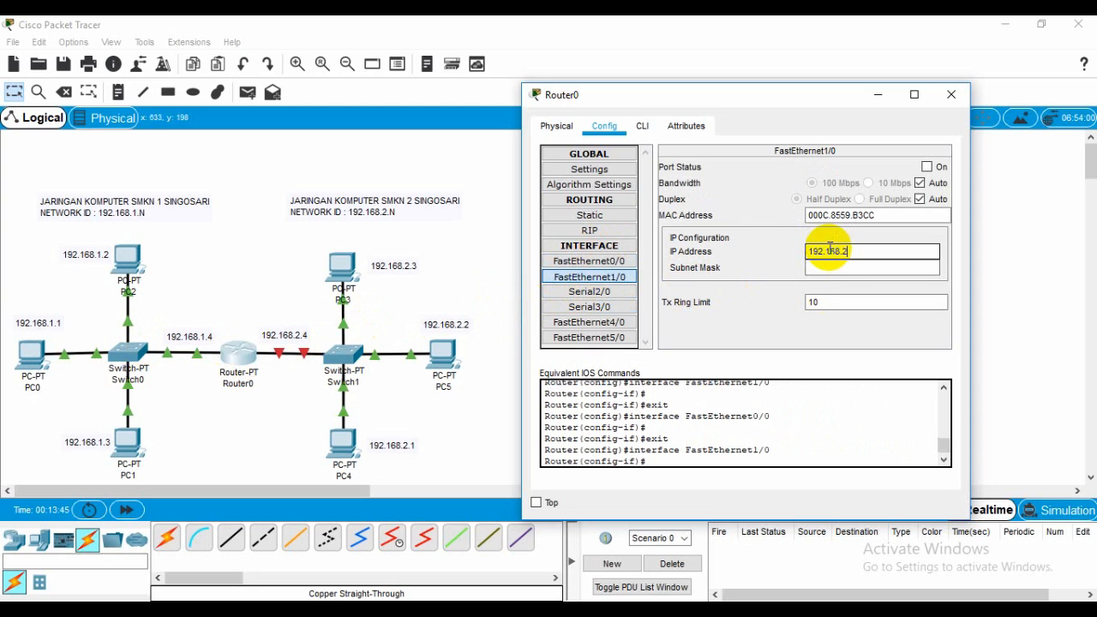
{"action": "type", "text": "192.168.2.4"}
{"action": "left_click", "coordinate": [830, 268]}
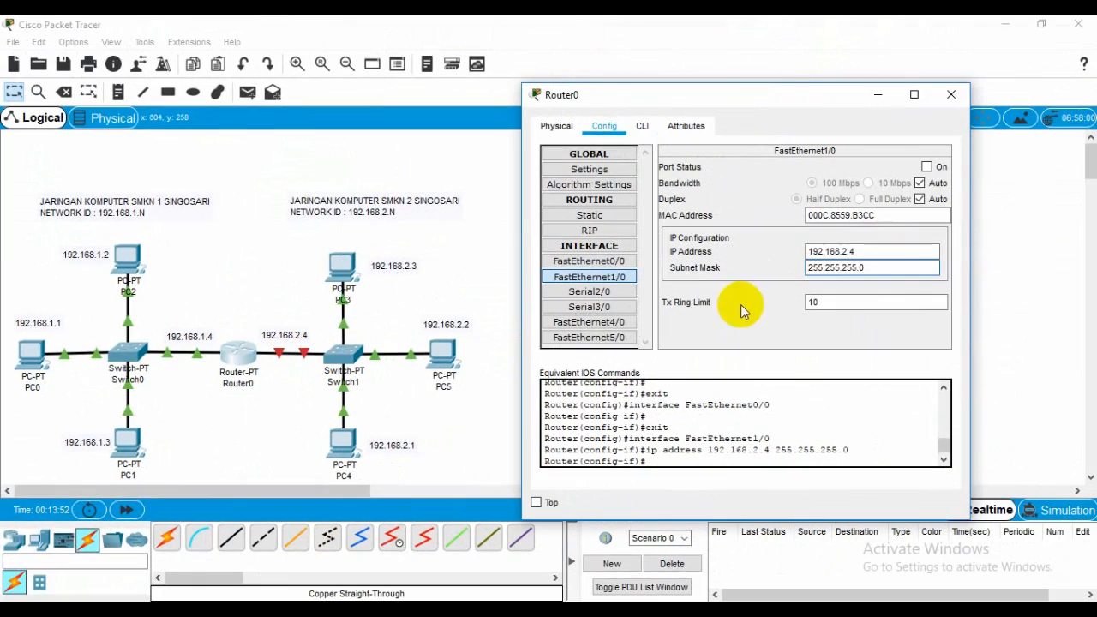
{"action": "left_click", "coordinate": [927, 167]}
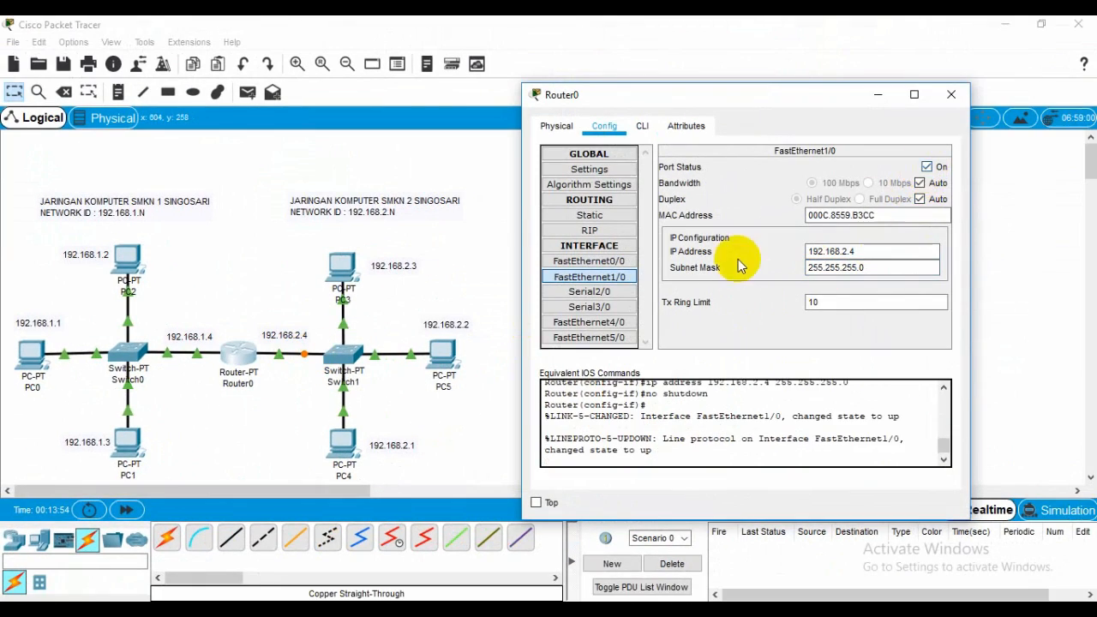
{"action": "left_click", "coordinate": [960, 100]}
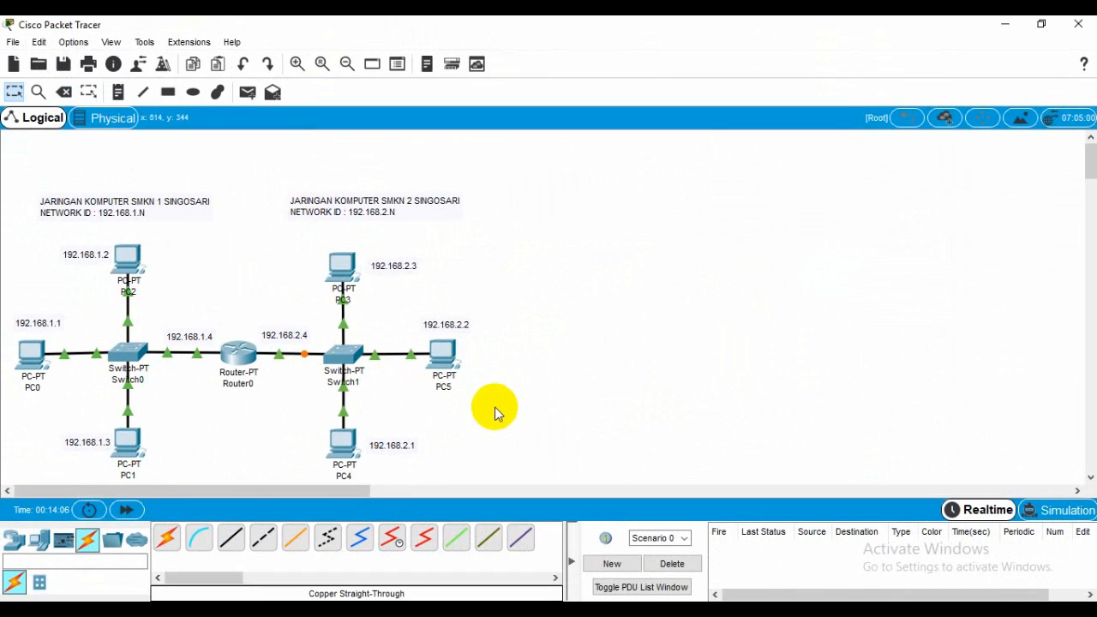
Test the second network with simple PDUs from PC4 to PC5, PC3 to PC5 and PC3 to PC4, and delete the scenario's results.
{"action": "left_click", "coordinate": [247, 93]}
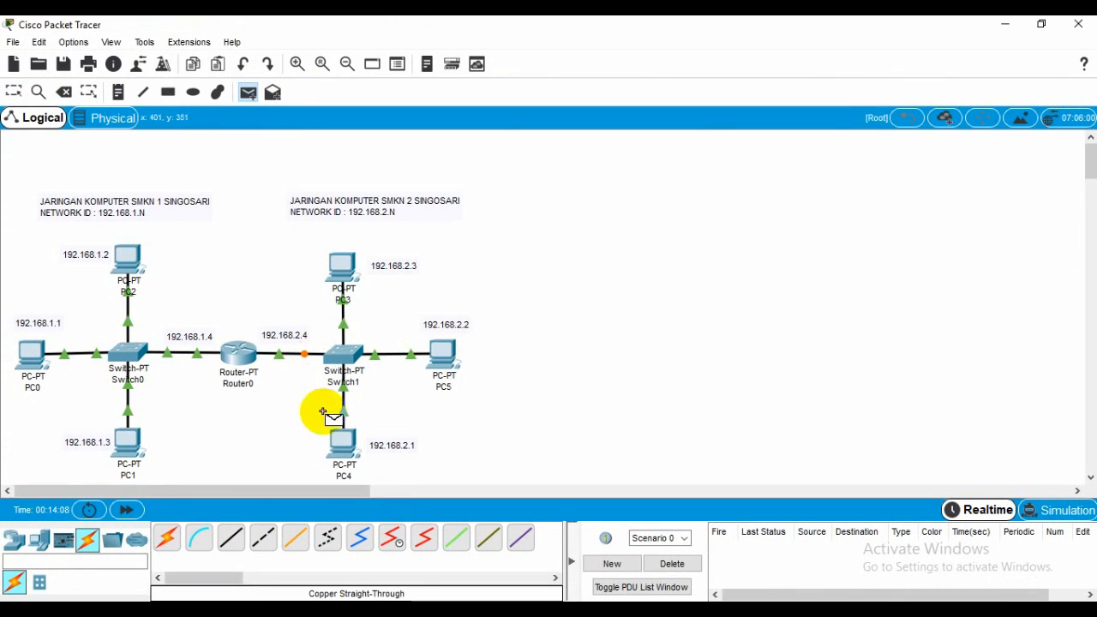
{"action": "left_click", "coordinate": [339, 444]}
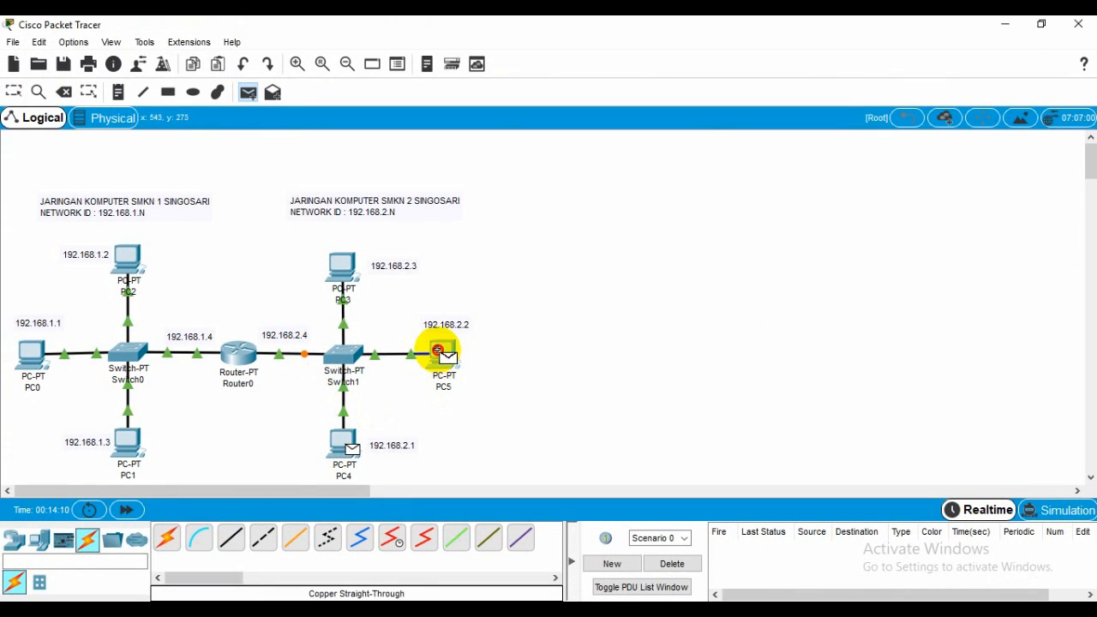
{"action": "left_click", "coordinate": [440, 359]}
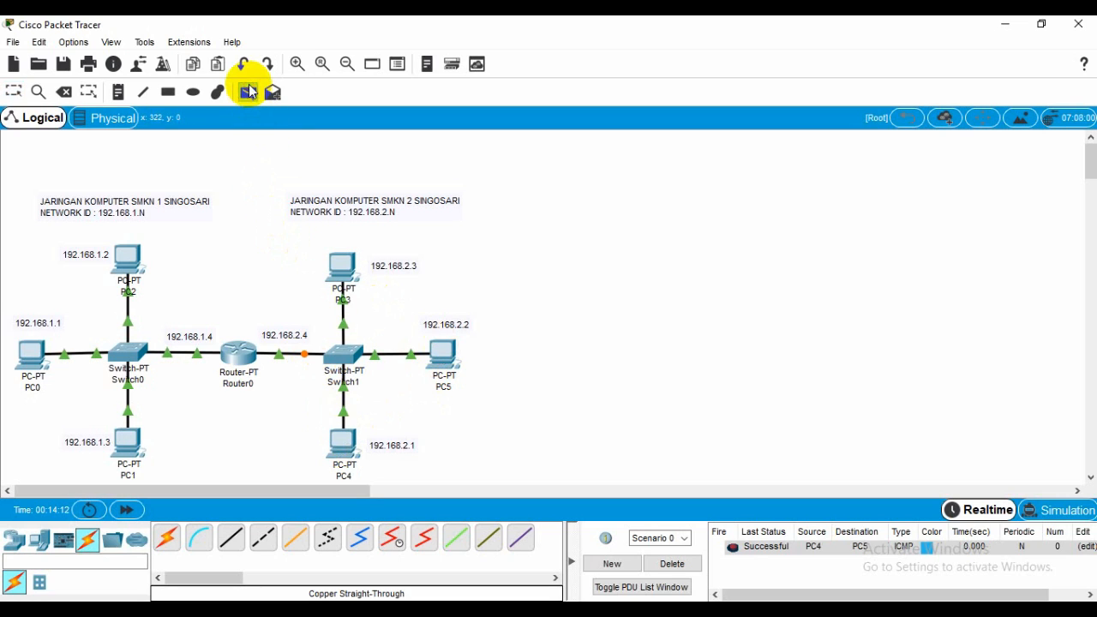
{"action": "left_click", "coordinate": [247, 92]}
{"action": "left_click", "coordinate": [339, 264]}
{"action": "left_click", "coordinate": [440, 352]}
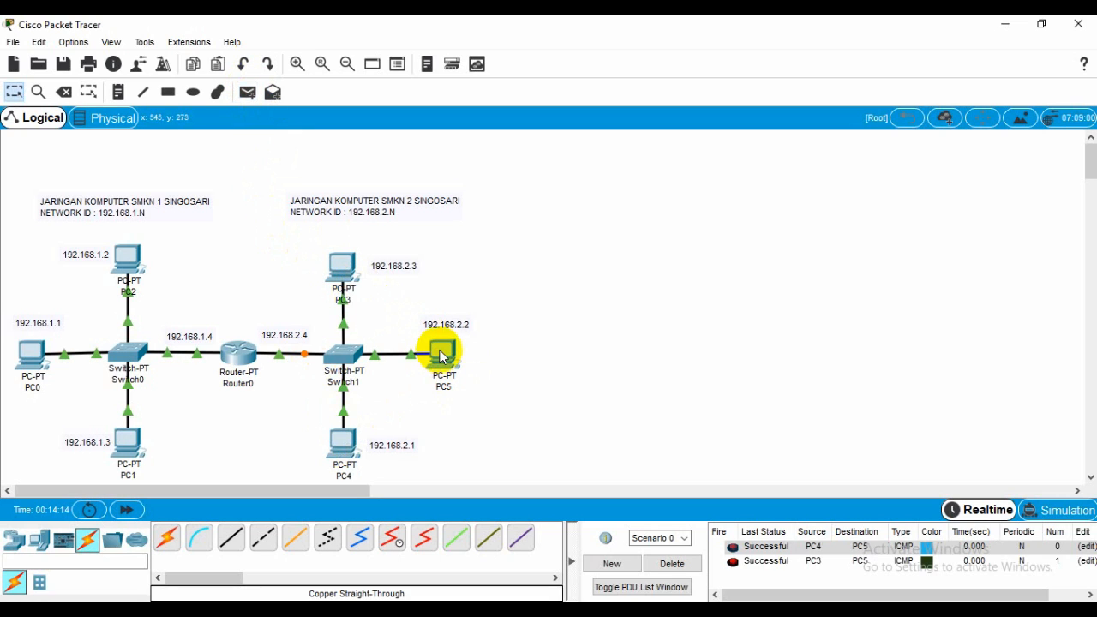
{"action": "left_click", "coordinate": [247, 92]}
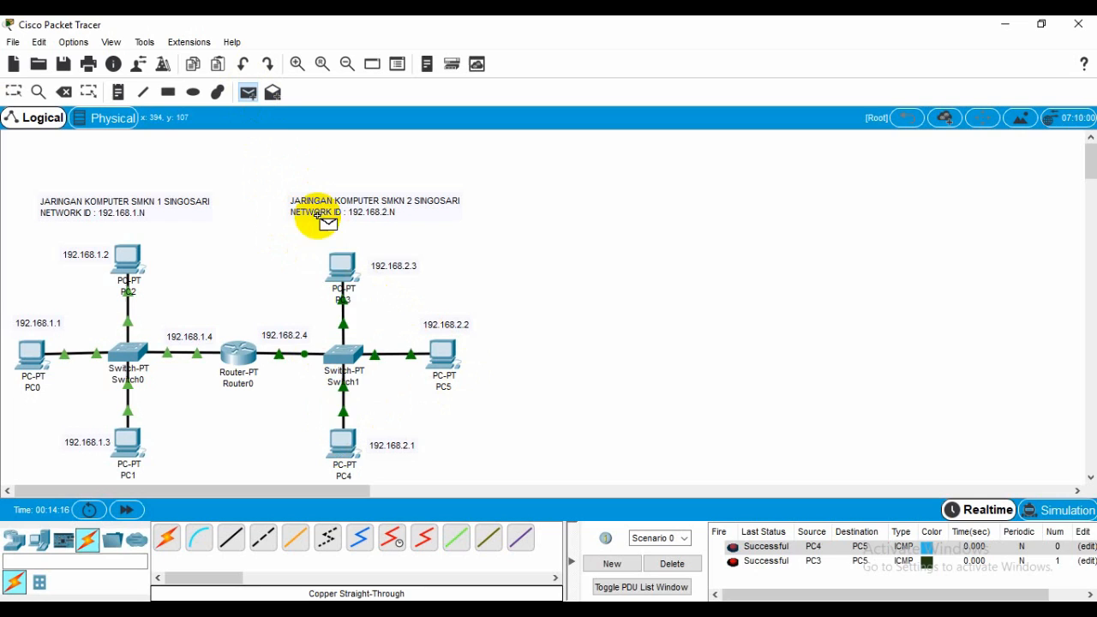
{"action": "left_click", "coordinate": [340, 264]}
{"action": "left_click", "coordinate": [339, 444]}
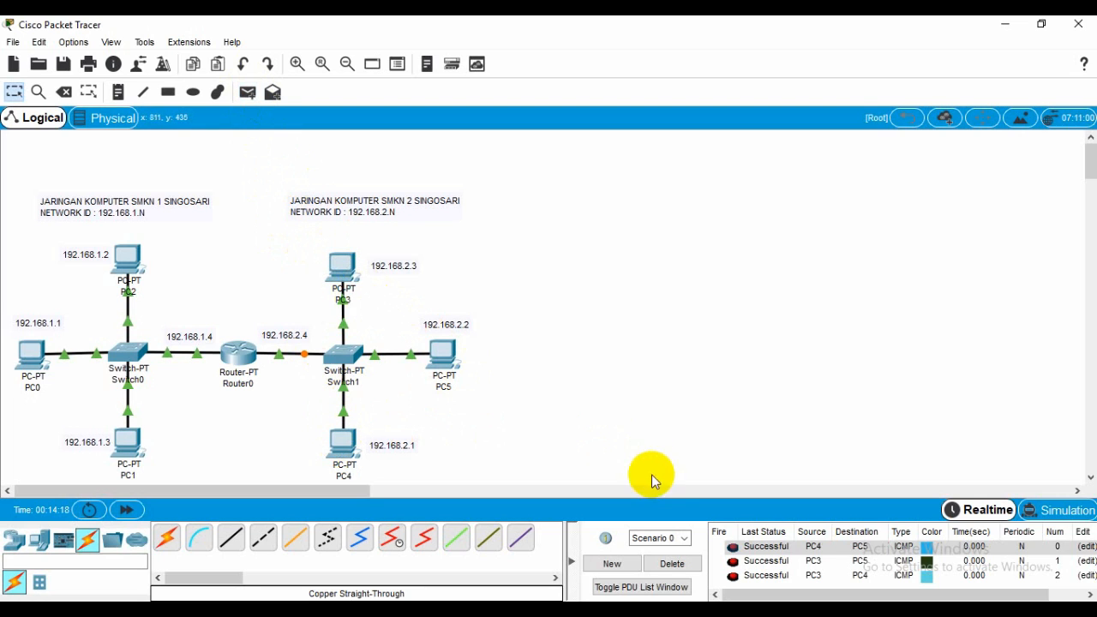
{"action": "left_click", "coordinate": [672, 563]}
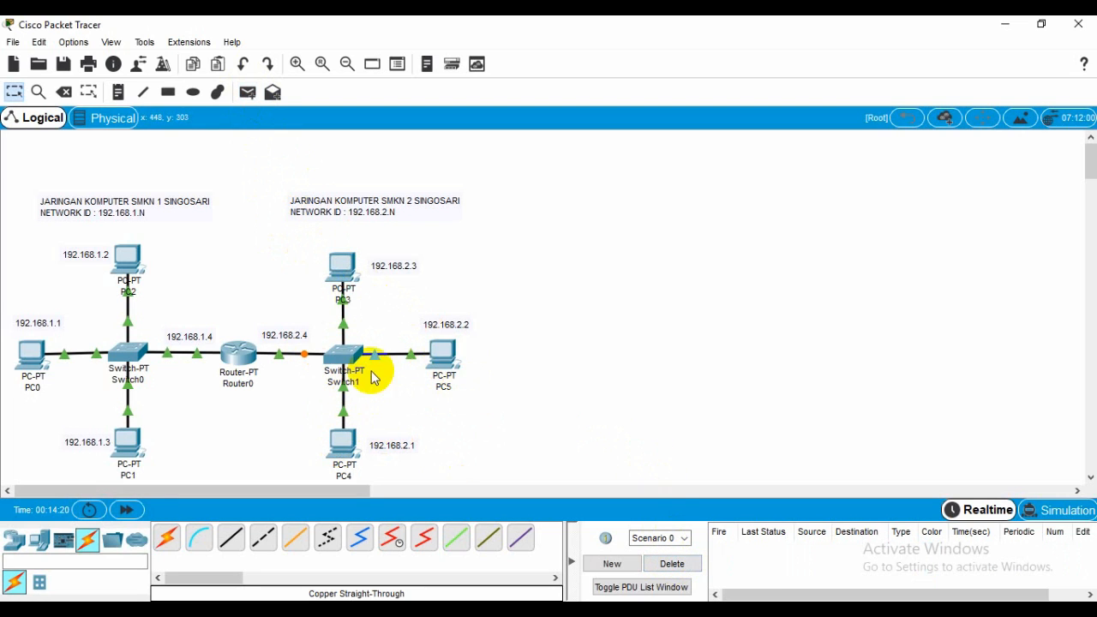
Test the second network's router connection with simple PDUs from PC5, PC3 and PC4 to Router0.
{"action": "mouse_move", "coordinate": [329, 390]}
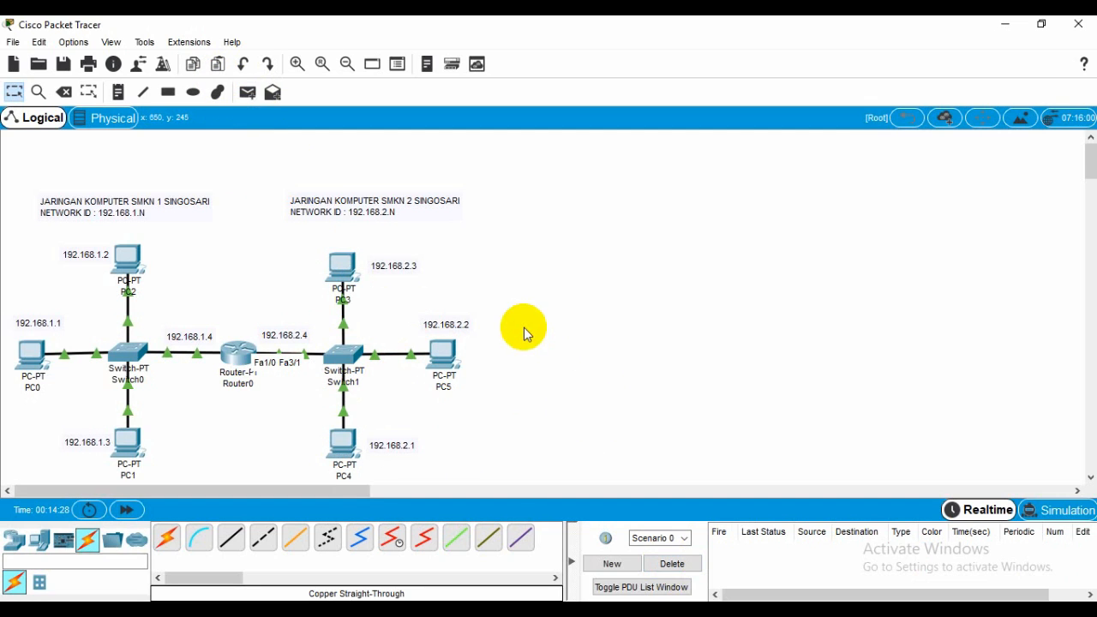
{"action": "left_click", "coordinate": [248, 91]}
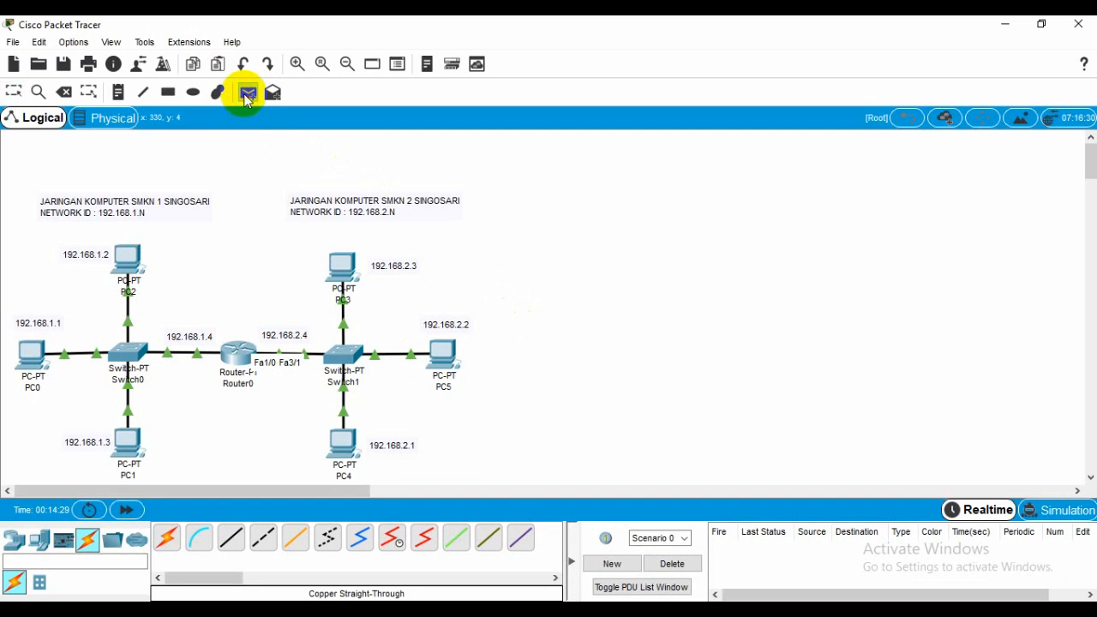
{"action": "left_click", "coordinate": [436, 369]}
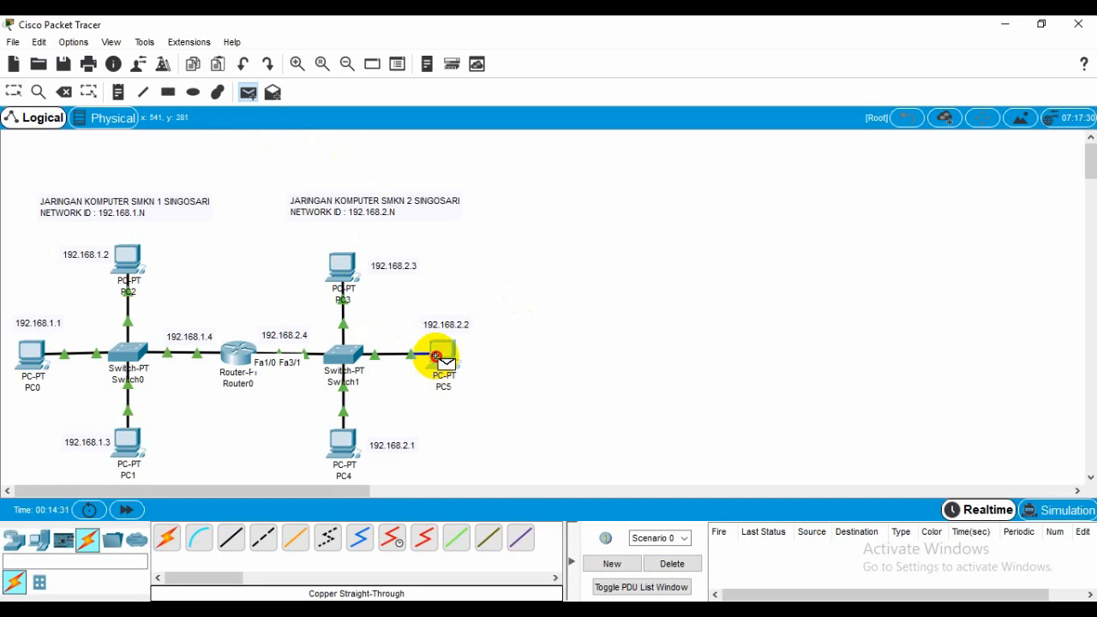
{"action": "left_click", "coordinate": [239, 350]}
{"action": "left_click", "coordinate": [248, 91]}
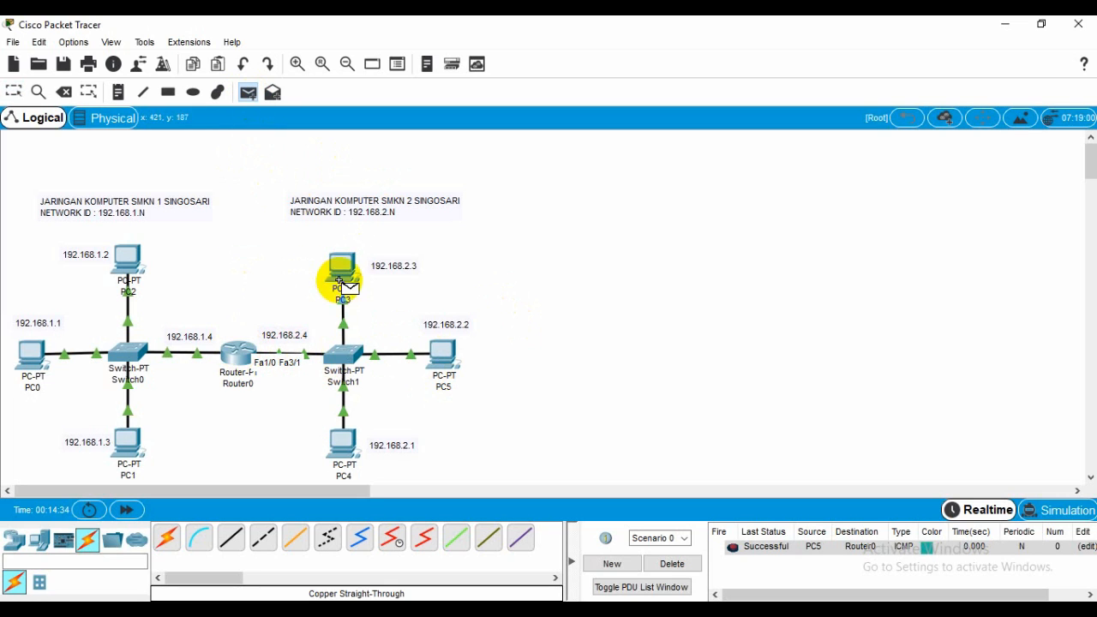
{"action": "left_click", "coordinate": [341, 267]}
{"action": "left_click", "coordinate": [240, 350]}
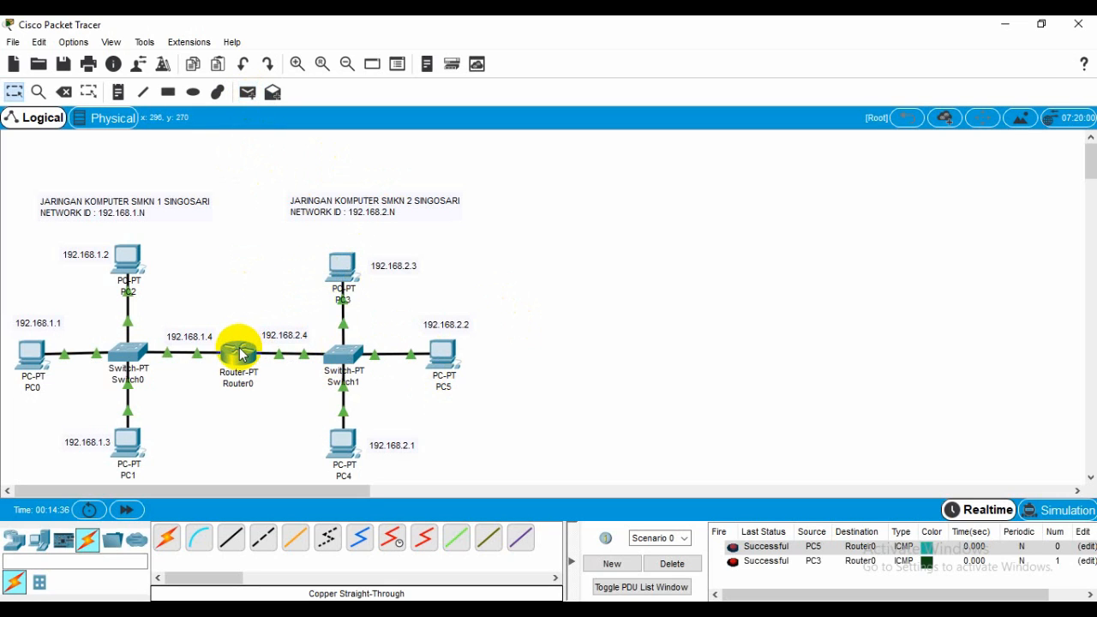
{"action": "left_click", "coordinate": [248, 92]}
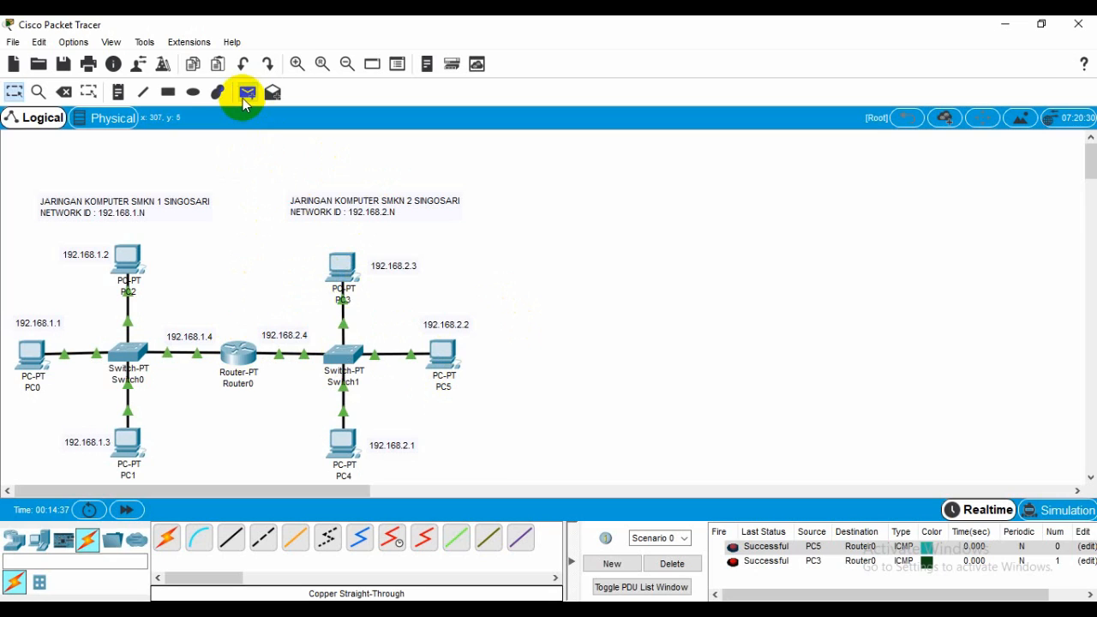
{"action": "left_click", "coordinate": [341, 445]}
{"action": "left_click", "coordinate": [240, 355]}
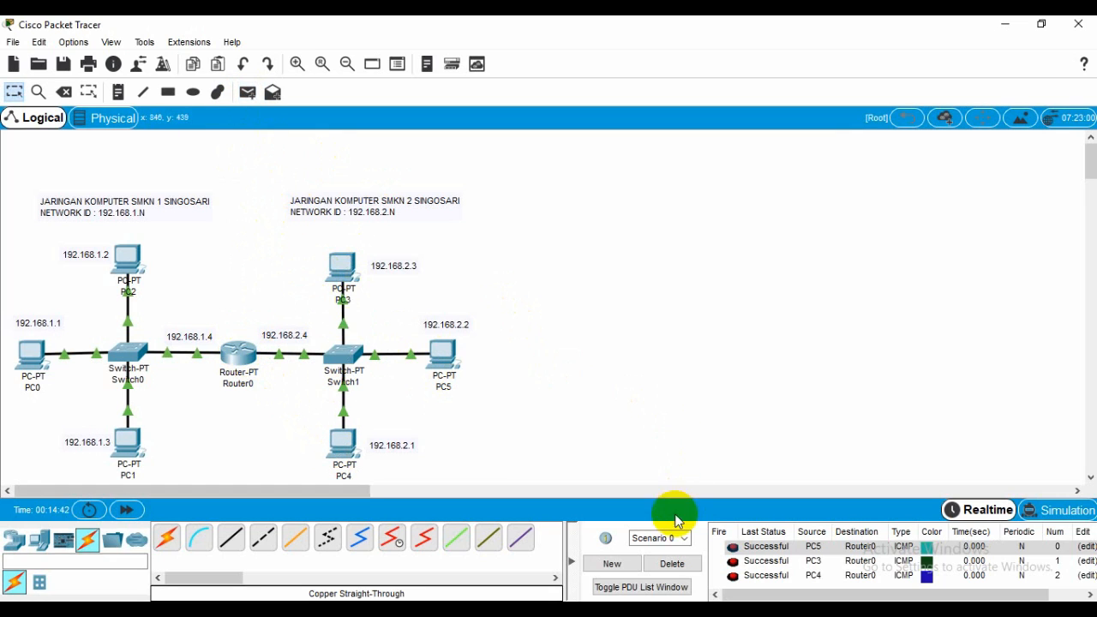
Delete the scenario's results and test connectivity between the networks with simple PDUs from PC5 to PC0, PC0 to PC5 and PC2 to PC4.
{"action": "left_click", "coordinate": [672, 566]}
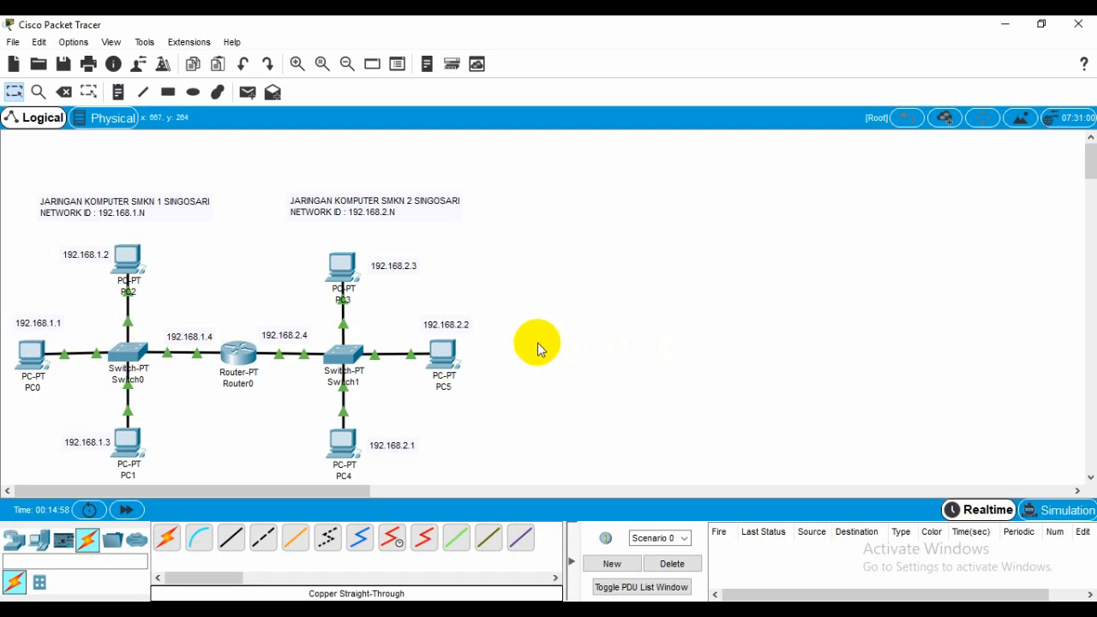
{"action": "left_click", "coordinate": [248, 92]}
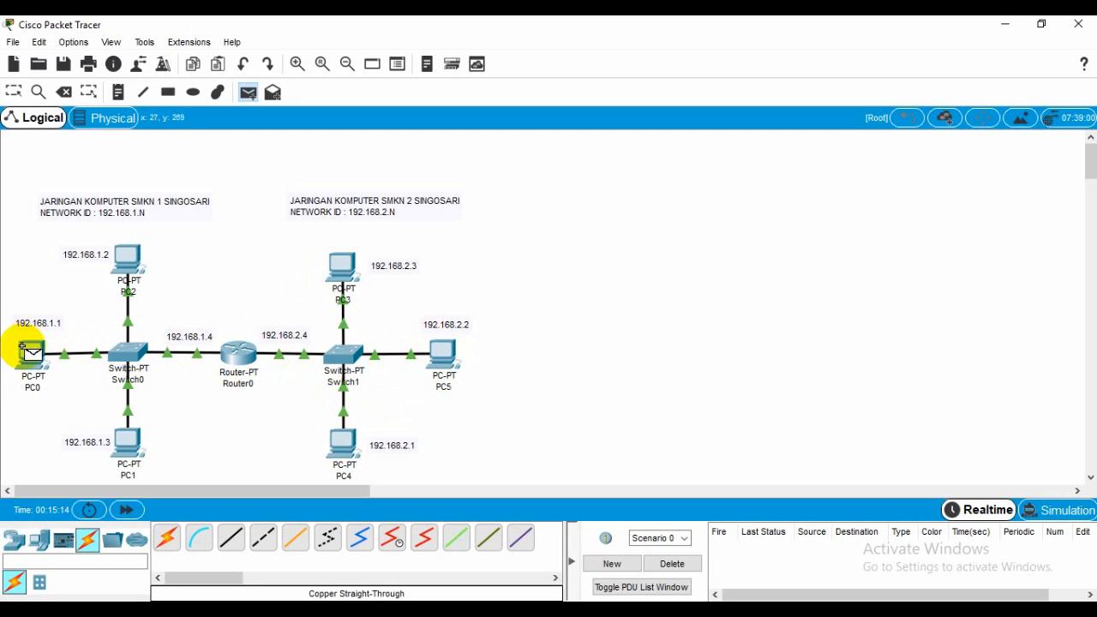
{"action": "left_click", "coordinate": [434, 347]}
{"action": "left_click", "coordinate": [30, 352]}
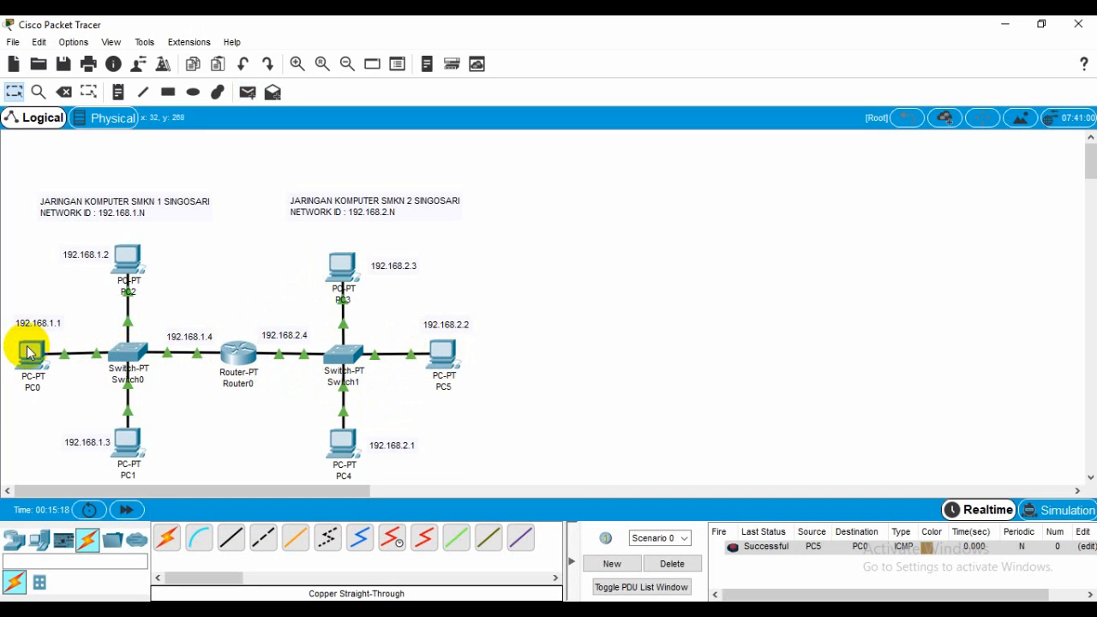
{"action": "left_click", "coordinate": [247, 92]}
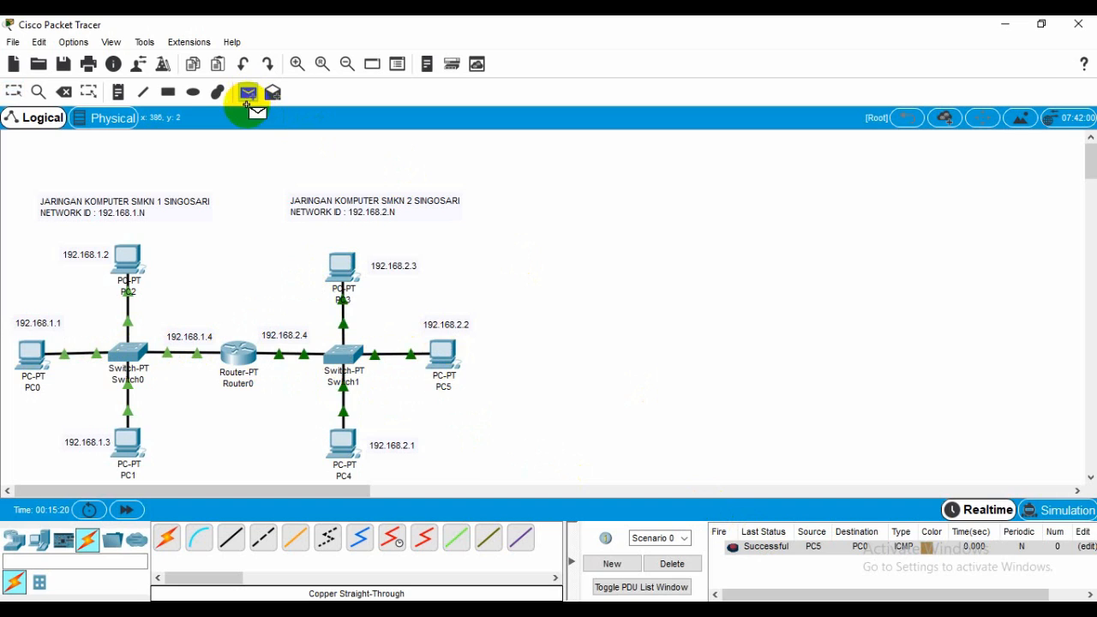
{"action": "left_click", "coordinate": [30, 350]}
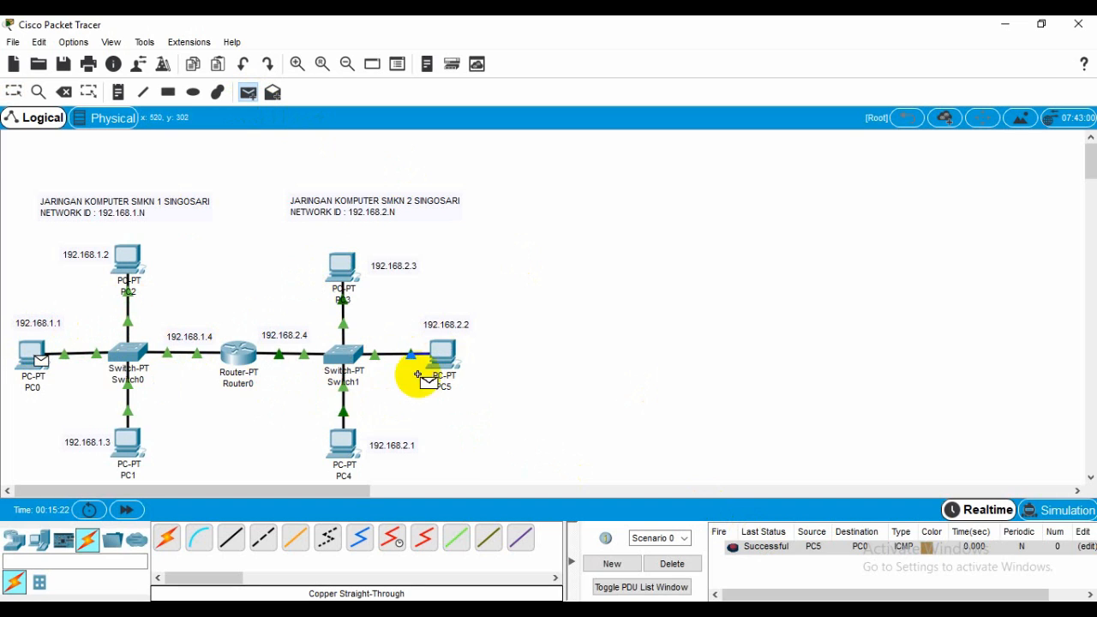
{"action": "left_click", "coordinate": [441, 355]}
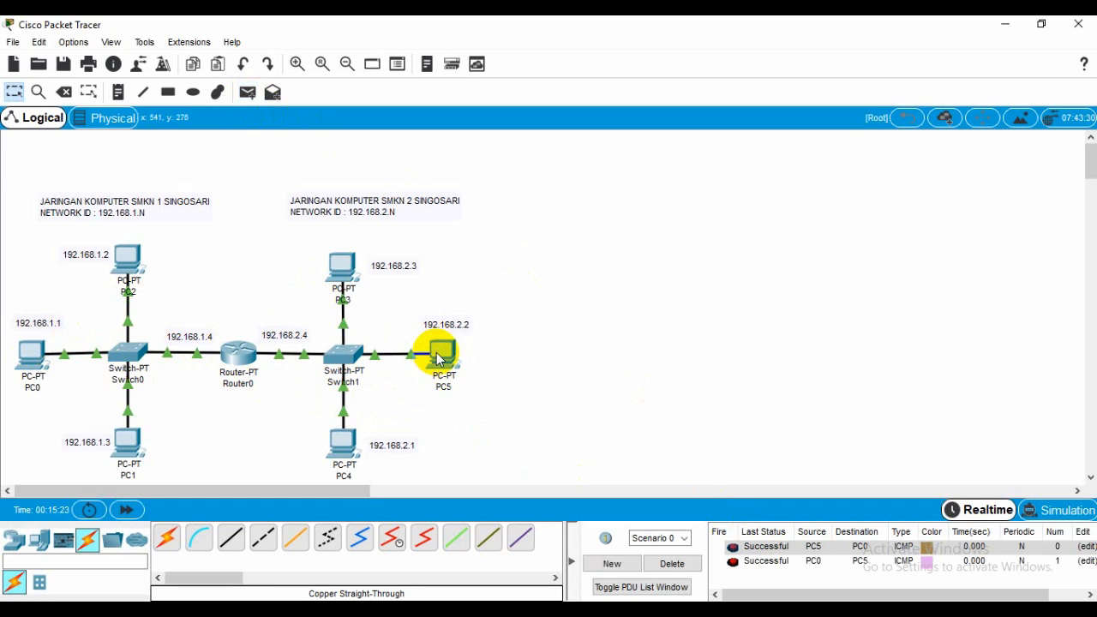
{"action": "left_click", "coordinate": [247, 92]}
{"action": "left_click", "coordinate": [129, 257]}
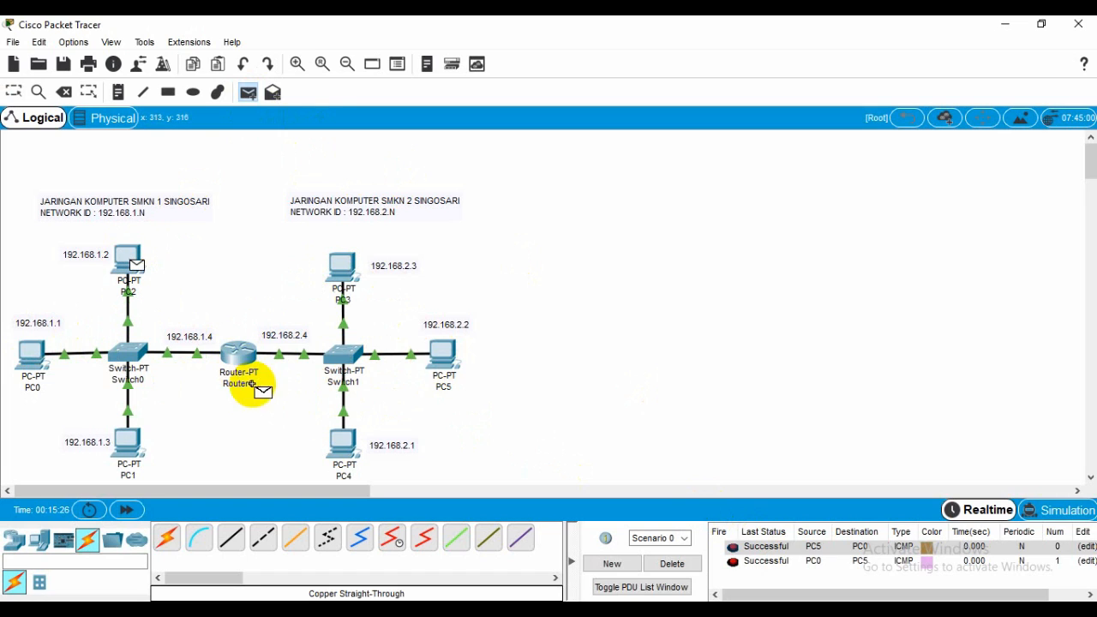
{"action": "left_click", "coordinate": [342, 440]}
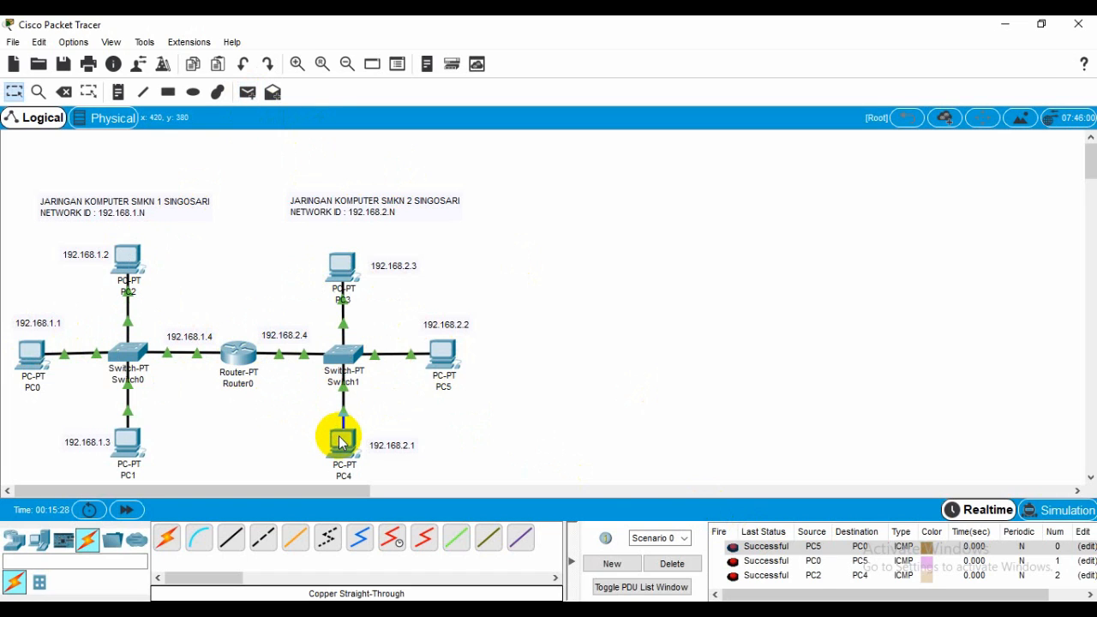
Clear the scenario's results and send simple PDUs between the networks from PC3 to PC1 and from PC2 to PC4.
{"action": "left_click", "coordinate": [679, 564]}
{"action": "left_click", "coordinate": [246, 94]}
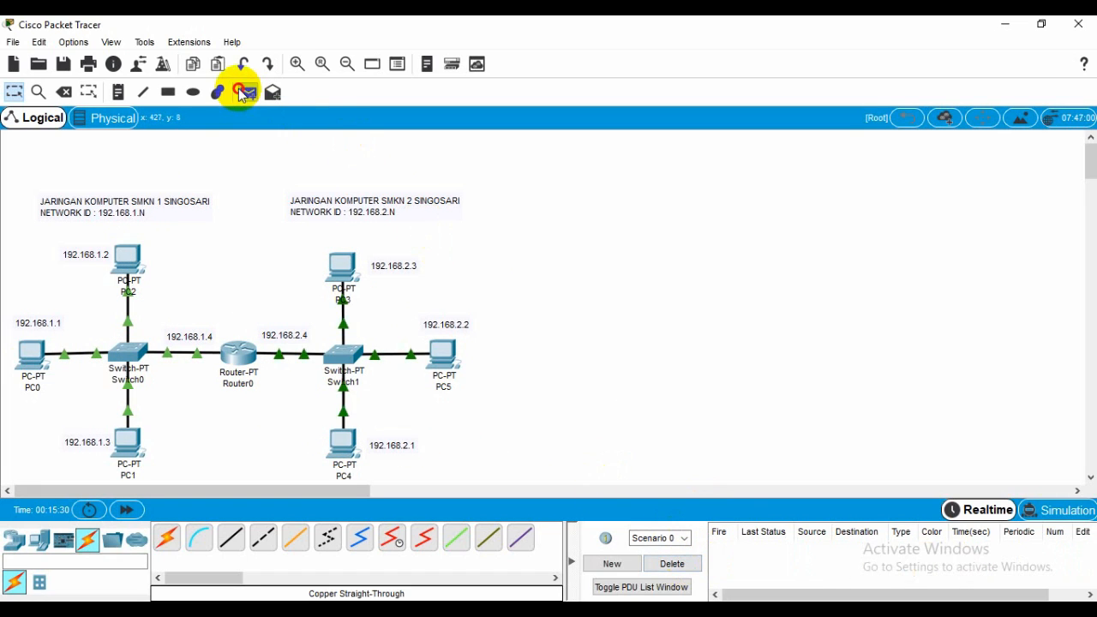
{"action": "left_click", "coordinate": [343, 262]}
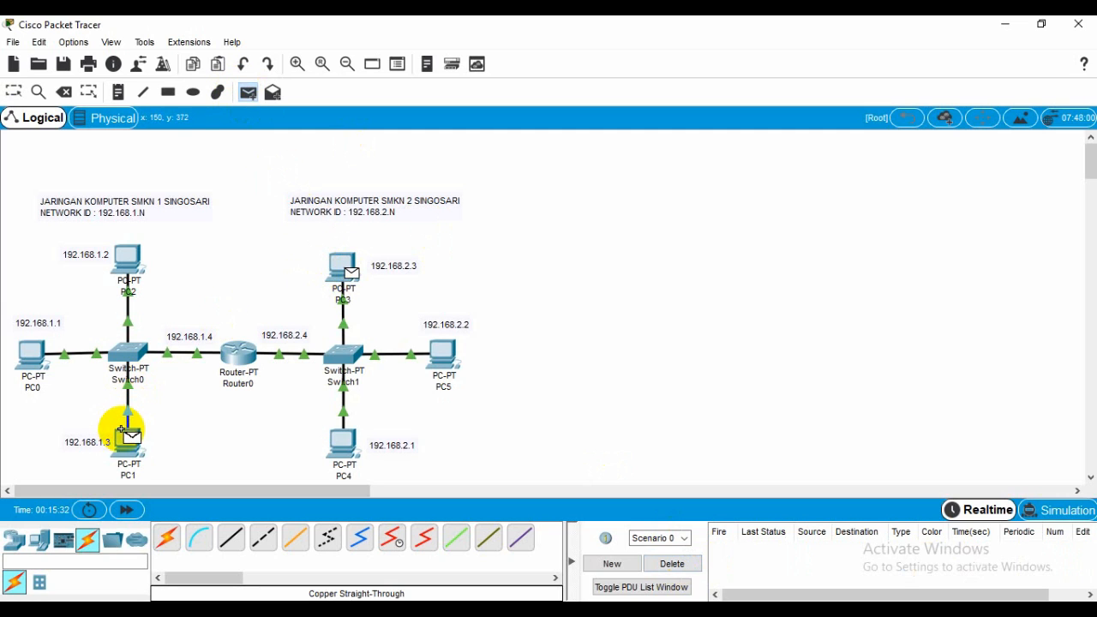
{"action": "left_click", "coordinate": [123, 438]}
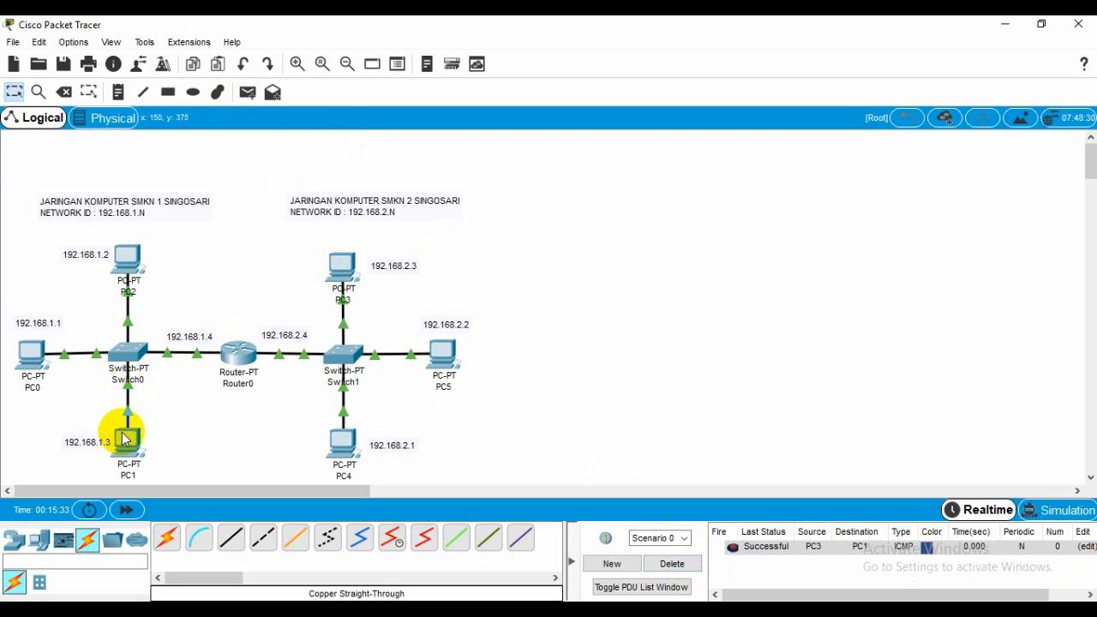
{"action": "left_click", "coordinate": [247, 92]}
{"action": "left_click", "coordinate": [146, 281]}
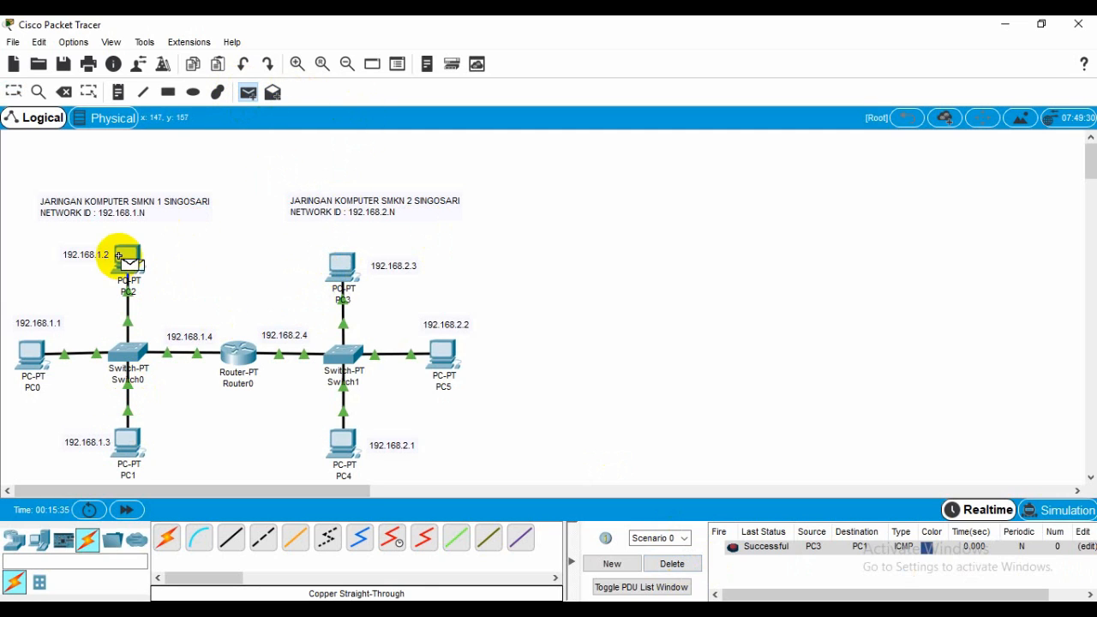
{"action": "left_click", "coordinate": [338, 442]}
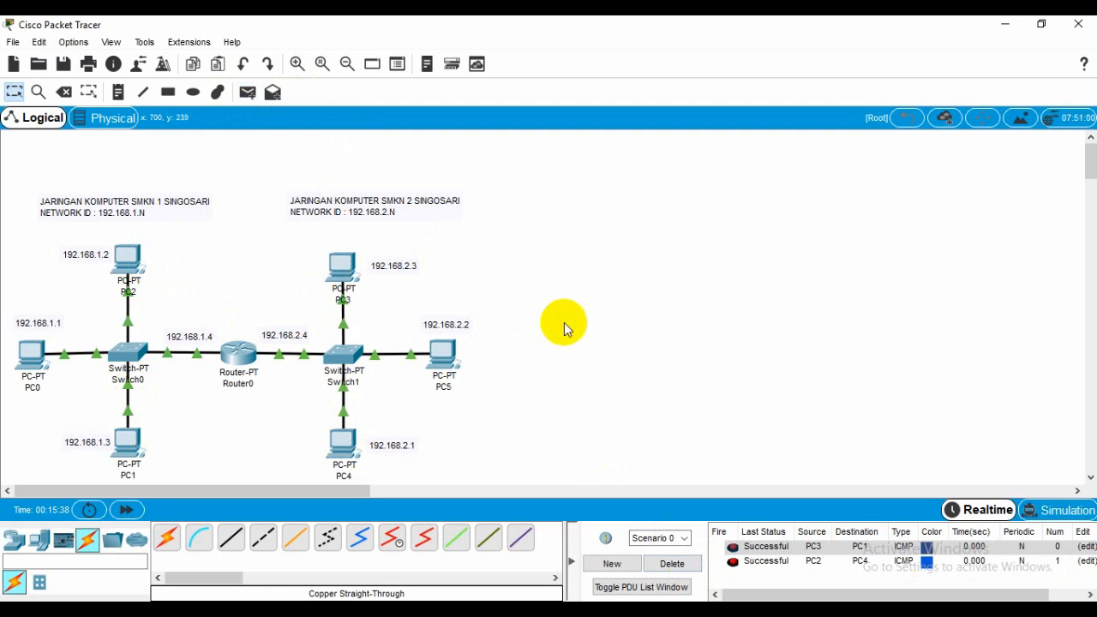
{"action": "left_click", "coordinate": [793, 562]}
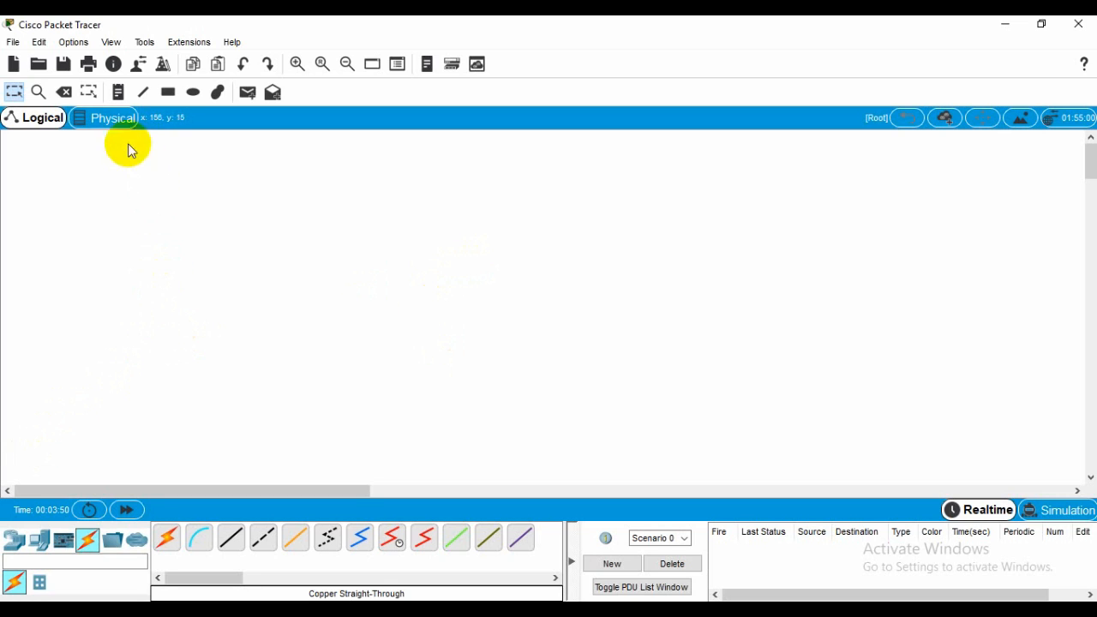
Place a note reading "SMKN 1 SINGOSARI" and "NETWORK ID : 193.168.1.N" in the upper-left area of the empty workspace.
{"action": "left_click", "coordinate": [118, 93]}
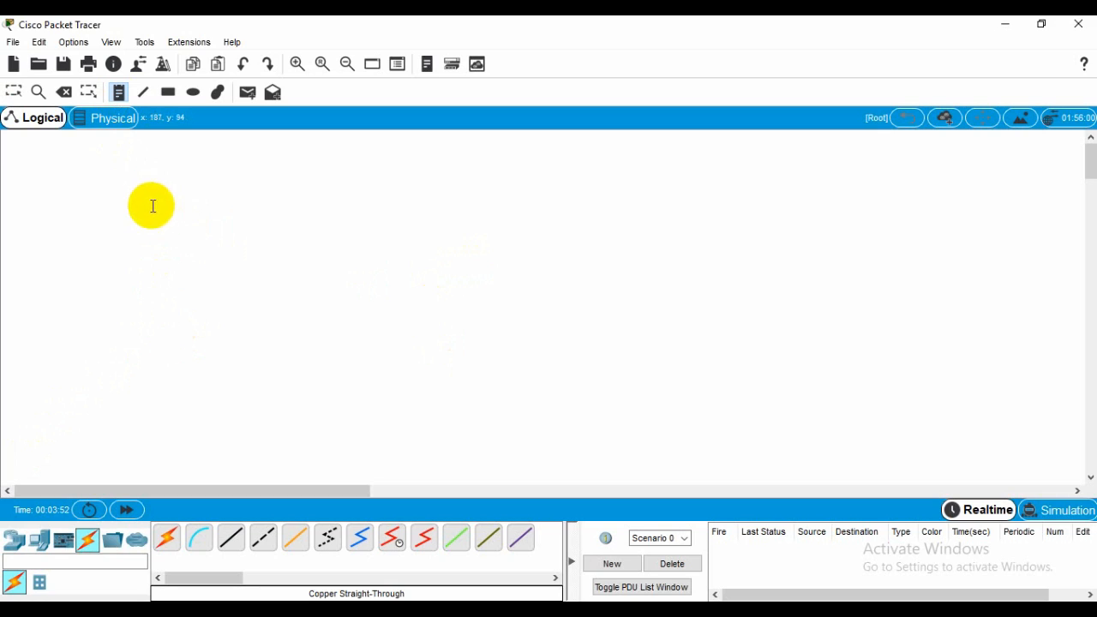
{"action": "left_click", "coordinate": [152, 211]}
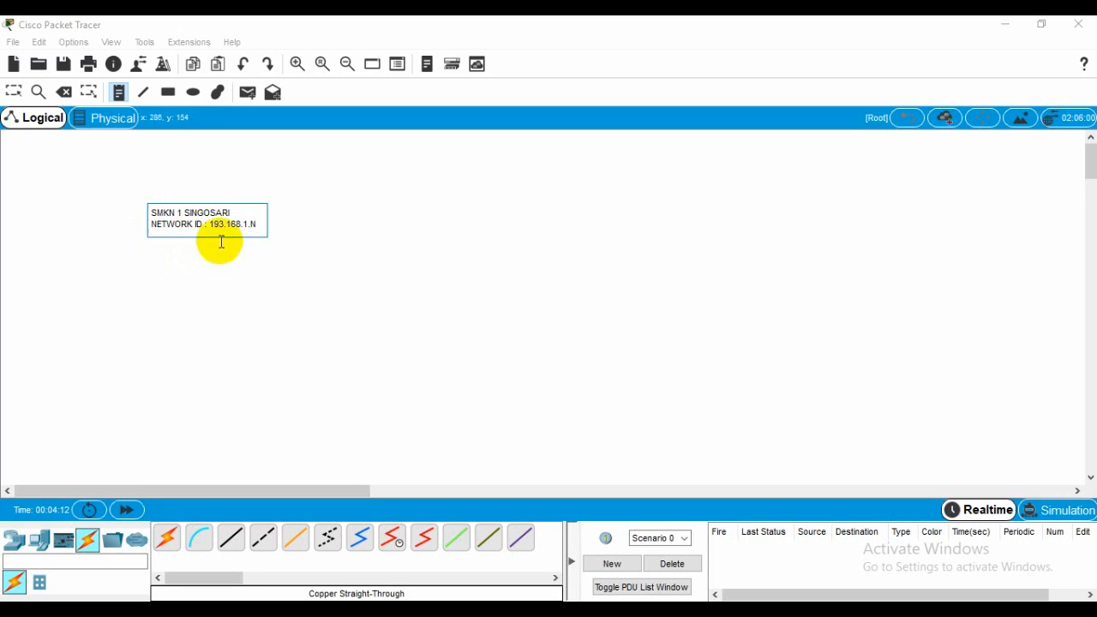
{"action": "key", "text": "Escape"}
{"action": "left_click_drag", "start_coordinate": [203, 225], "coordinate": [135, 190]}
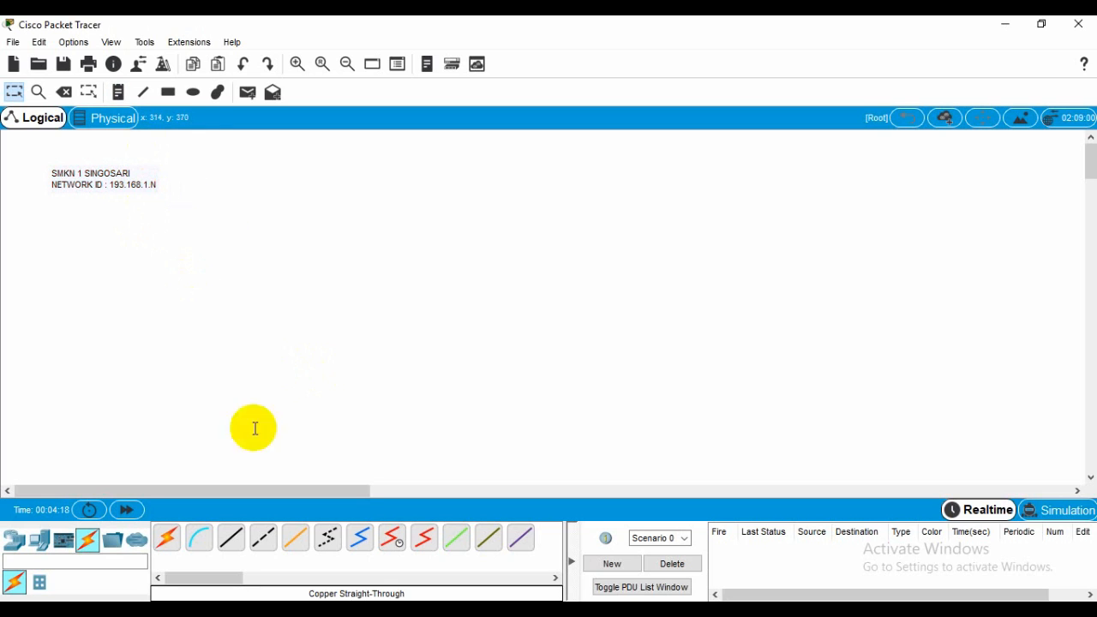
Add three PCs below the SMKN 1 SINGOSARI note, one at the far left and two in a column beside it.
{"action": "left_click", "coordinate": [40, 540]}
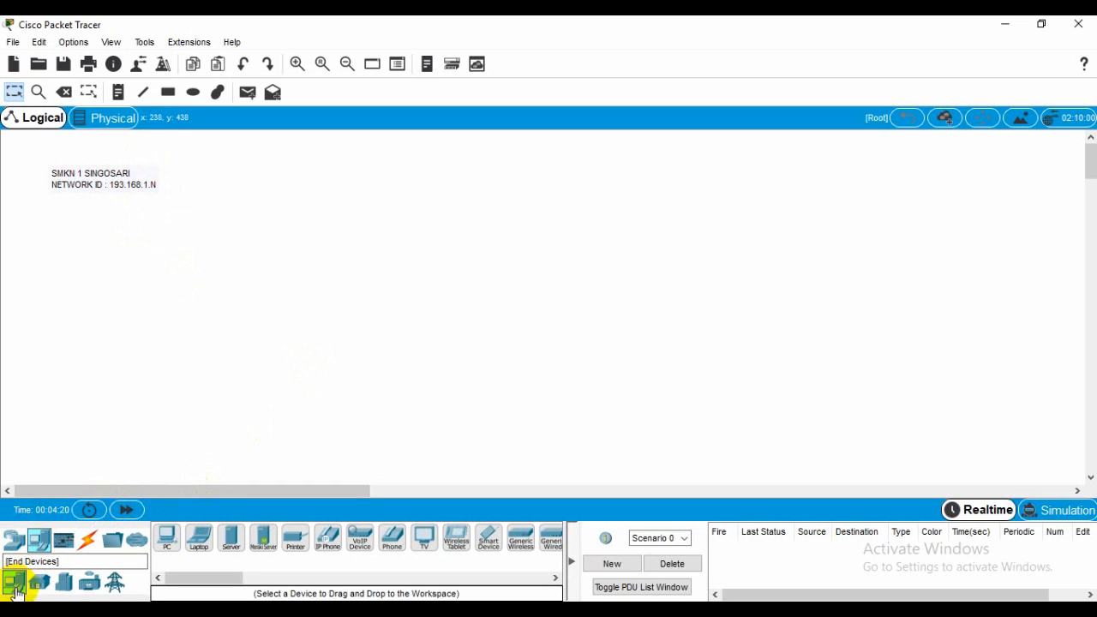
{"action": "left_click", "coordinate": [169, 540]}
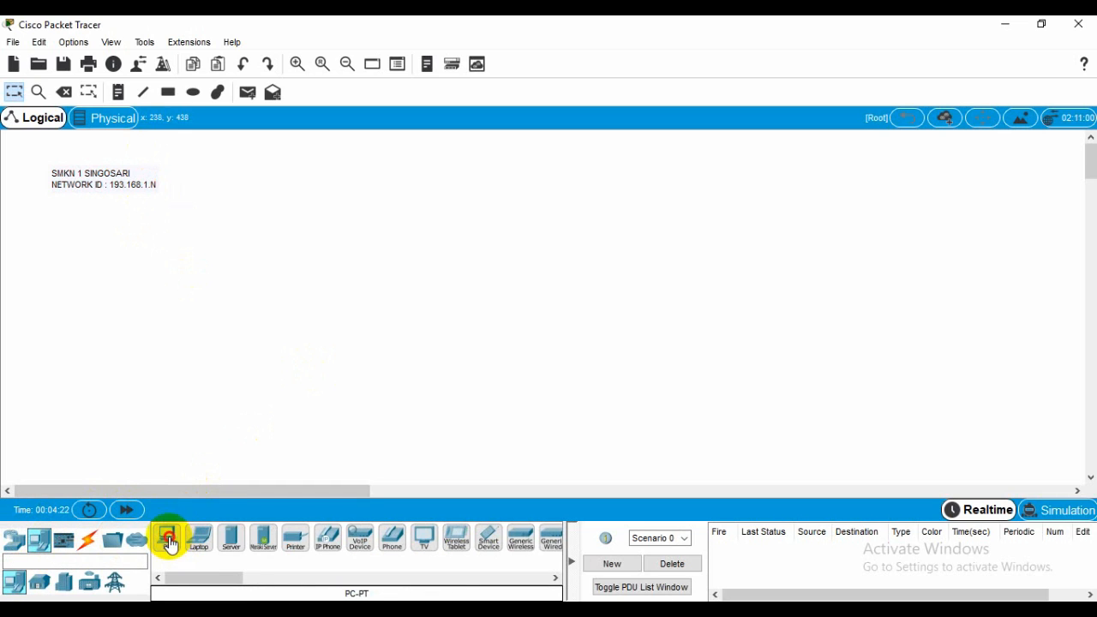
{"action": "left_click", "coordinate": [25, 314]}
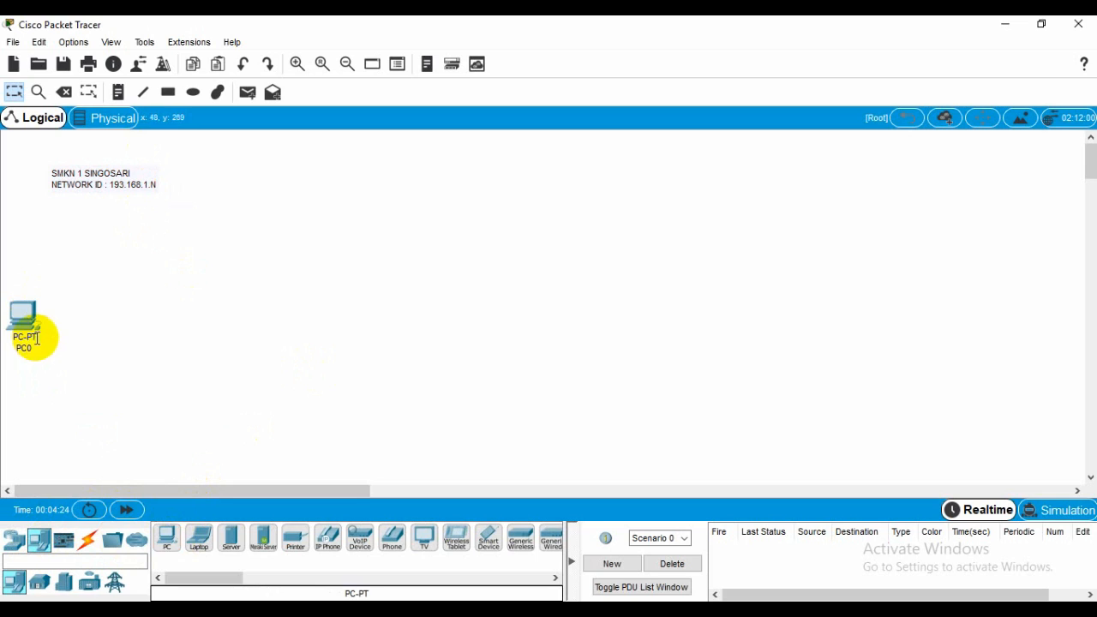
{"action": "left_click", "coordinate": [168, 539]}
{"action": "left_click", "coordinate": [76, 420]}
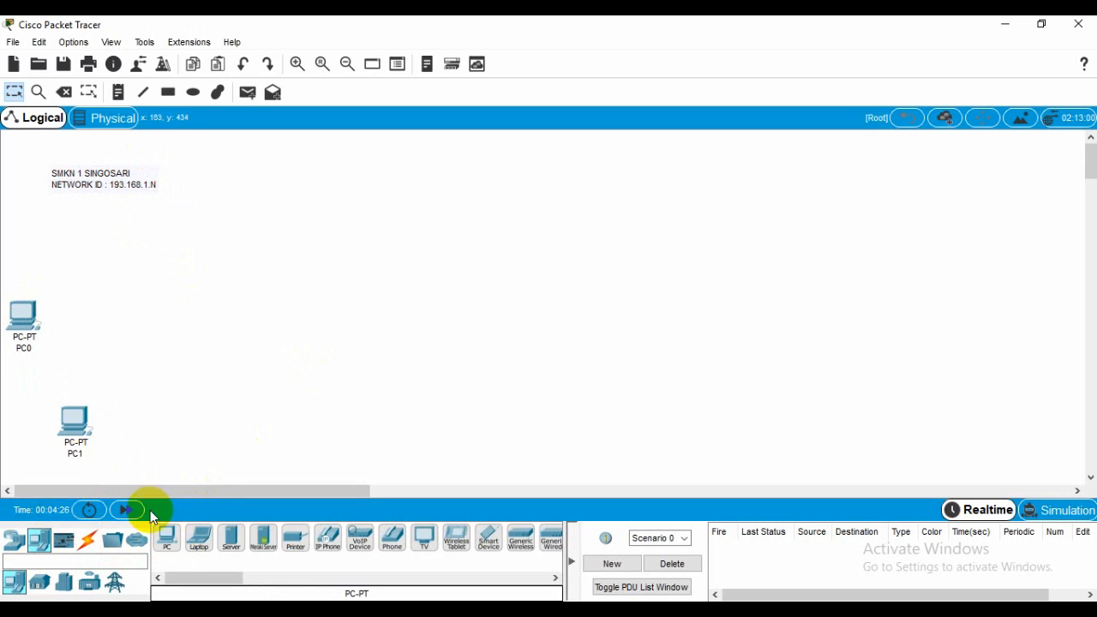
{"action": "left_click", "coordinate": [167, 538]}
{"action": "left_click", "coordinate": [97, 267]}
{"action": "left_click_drag", "start_coordinate": [73, 417], "coordinate": [96, 400]}
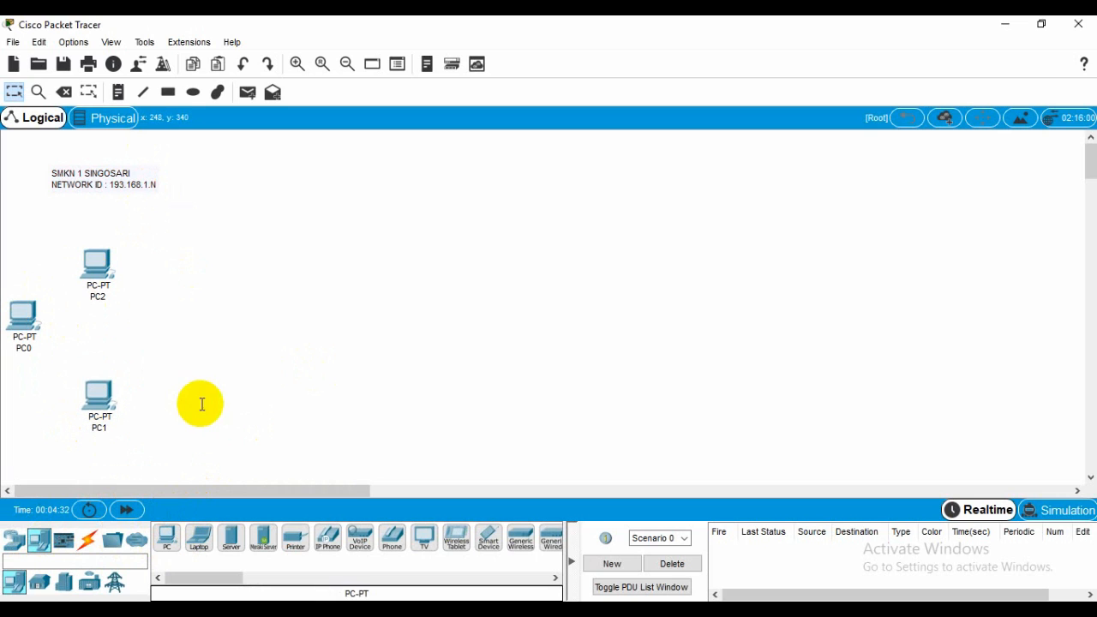
Add a PT-Switch in the middle of the three PCs of the first network.
{"action": "left_click", "coordinate": [13, 538]}
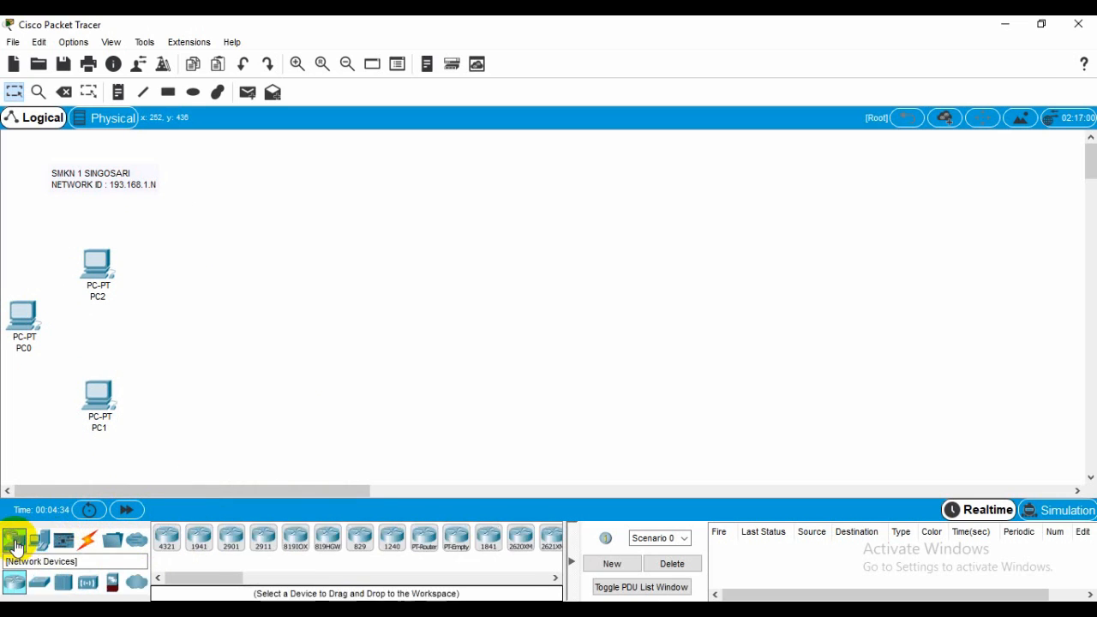
{"action": "left_click", "coordinate": [39, 585]}
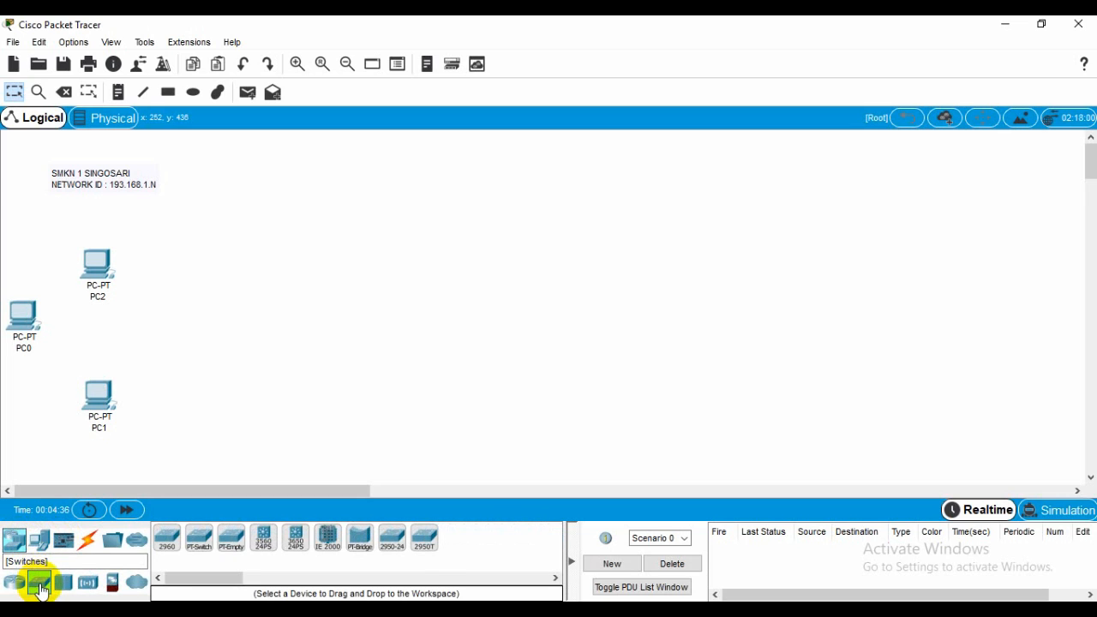
{"action": "left_click", "coordinate": [200, 540]}
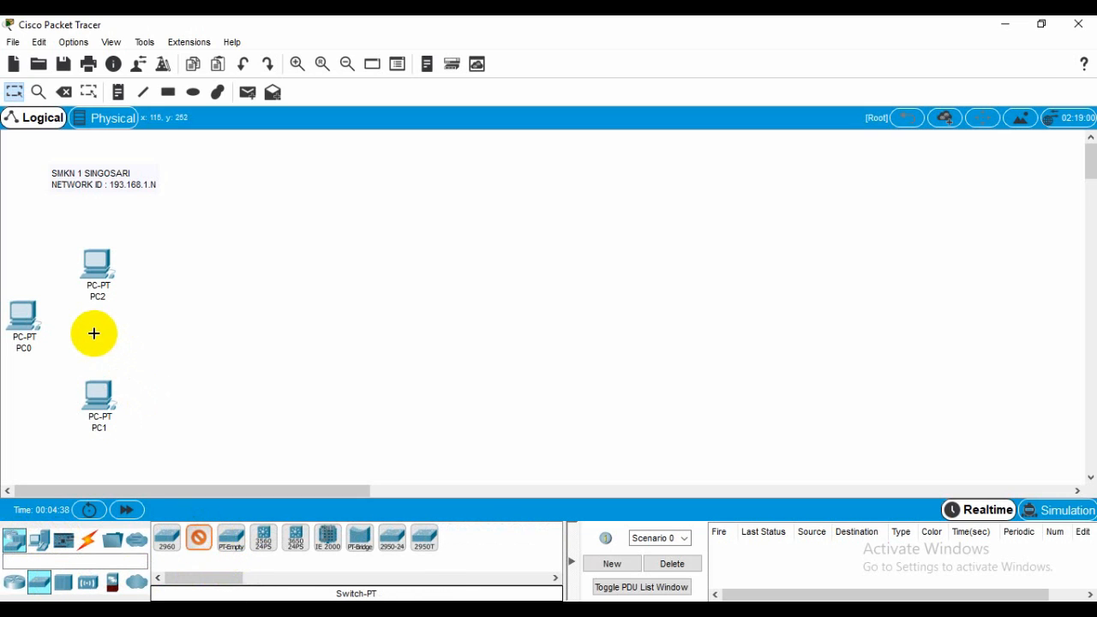
{"action": "left_click", "coordinate": [92, 332]}
Arrange the first network with PC2 above the switch, PC1 below it and PC0 level with it on the left.
{"action": "left_click_drag", "start_coordinate": [97, 399], "coordinate": [90, 433]}
{"action": "left_click_drag", "start_coordinate": [92, 270], "coordinate": [88, 240]}
{"action": "left_click_drag", "start_coordinate": [92, 334], "coordinate": [117, 331]}
{"action": "left_click_drag", "start_coordinate": [85, 428], "coordinate": [120, 430]}
{"action": "left_click_drag", "start_coordinate": [90, 246], "coordinate": [129, 253]}
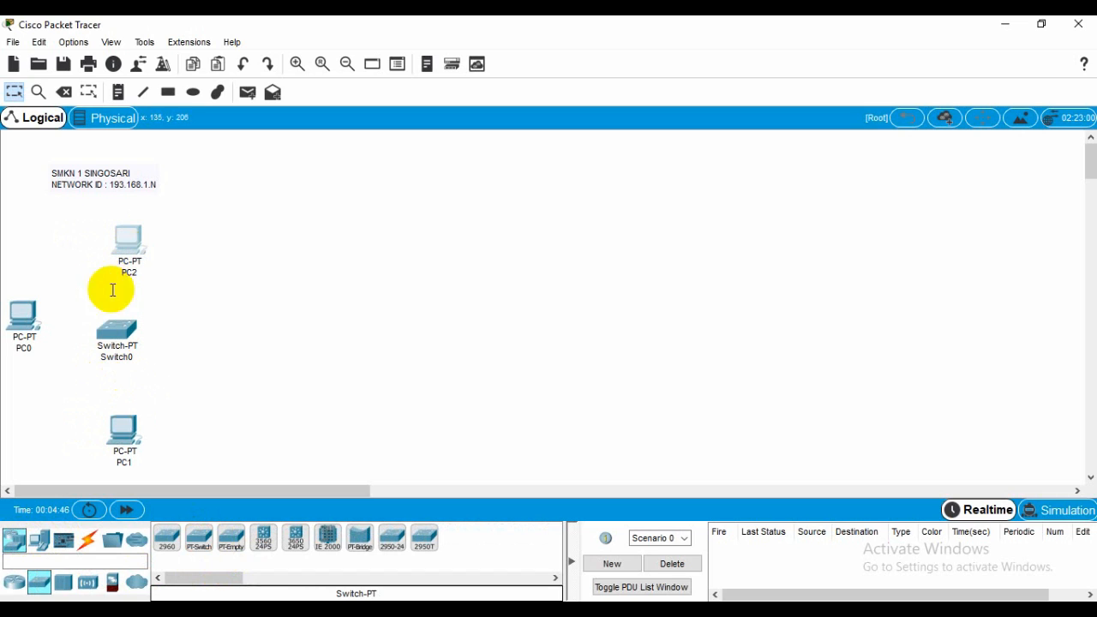
{"action": "left_click_drag", "start_coordinate": [110, 341], "coordinate": [115, 338]}
{"action": "left_click_drag", "start_coordinate": [119, 436], "coordinate": [118, 433]}
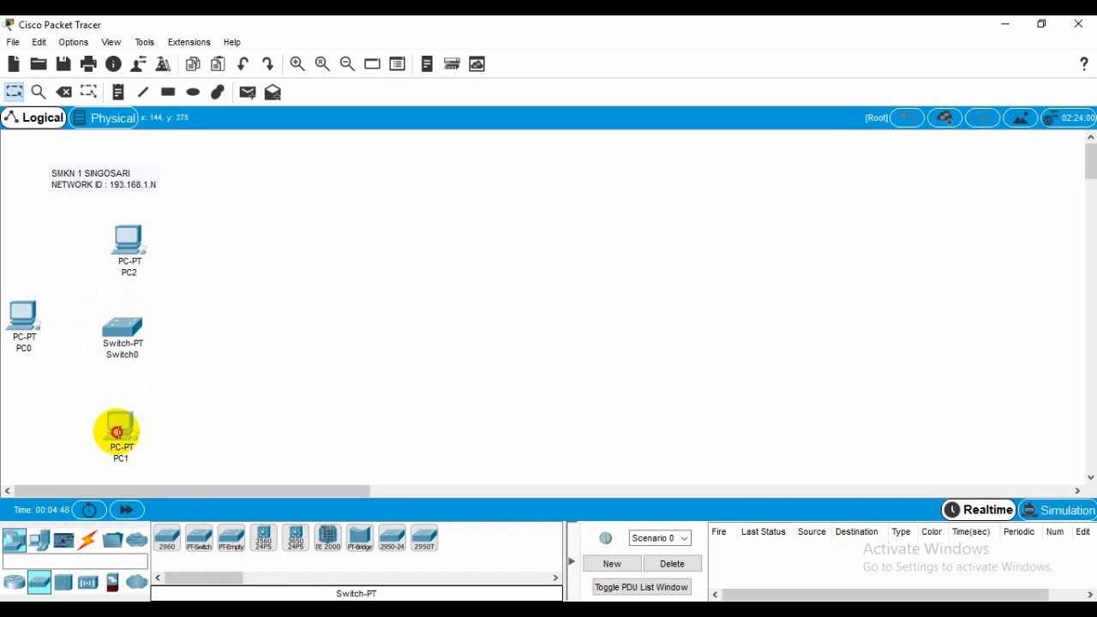
{"action": "left_click_drag", "start_coordinate": [24, 319], "coordinate": [28, 331]}
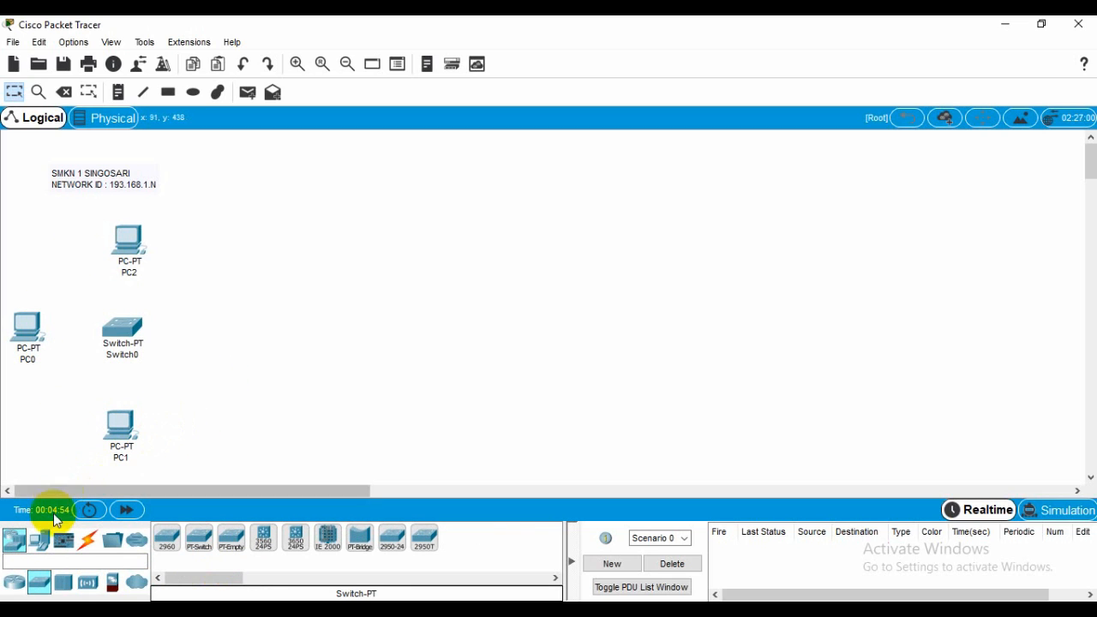
Place a second note reading "SMKN 2 SINGOSARI" and "NETWORK ID : 193.168.2.N" to the right of the first note.
{"action": "left_click", "coordinate": [122, 96]}
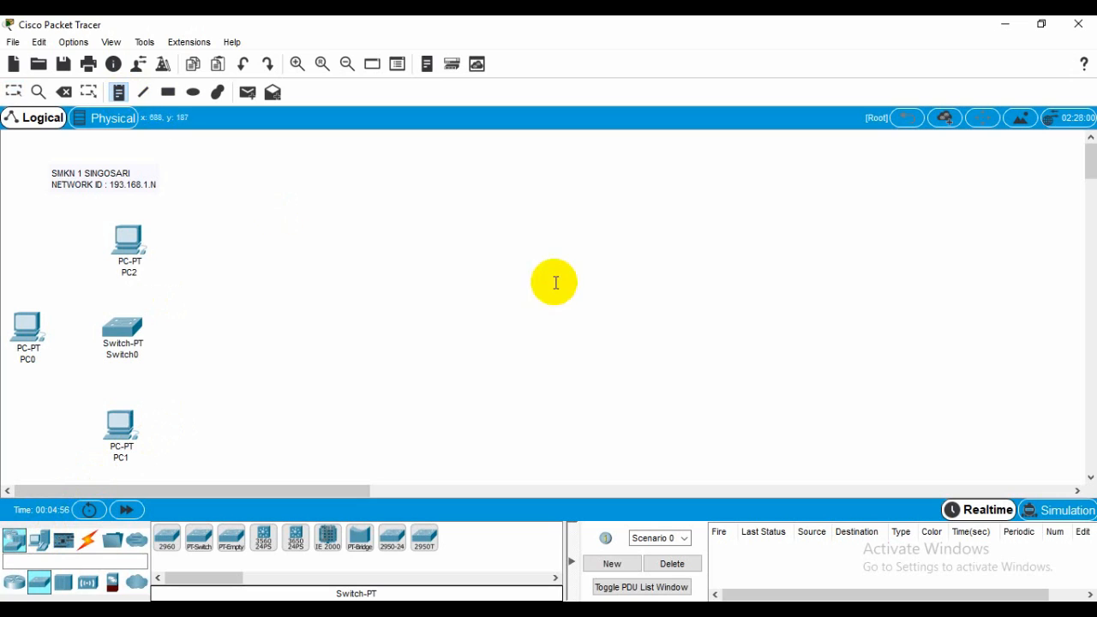
{"action": "left_click", "coordinate": [356, 180]}
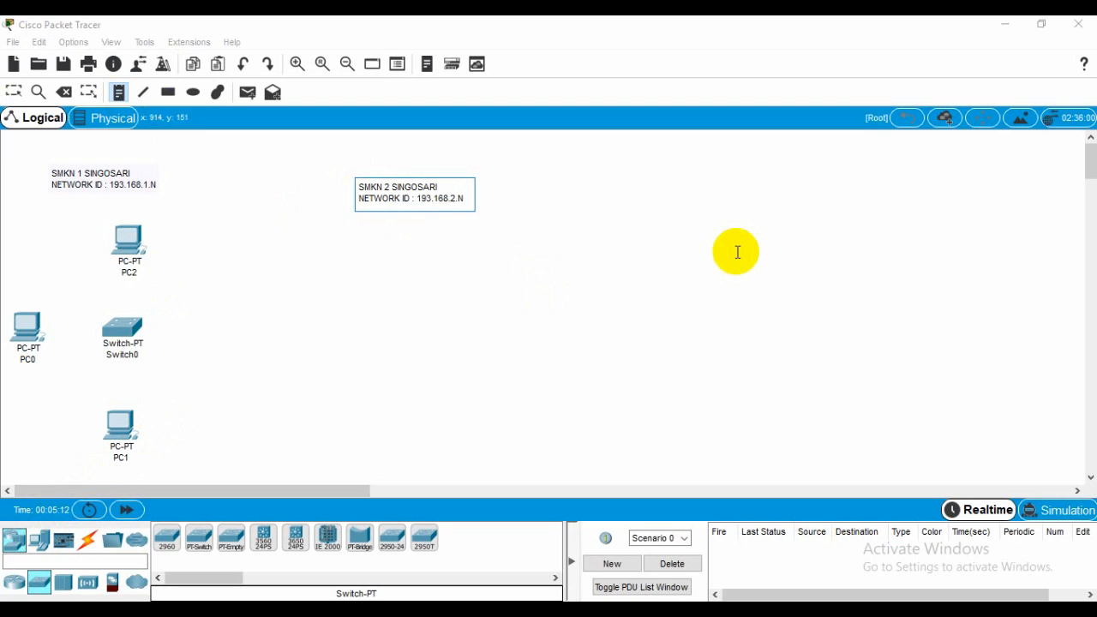
{"action": "key", "text": "Escape"}
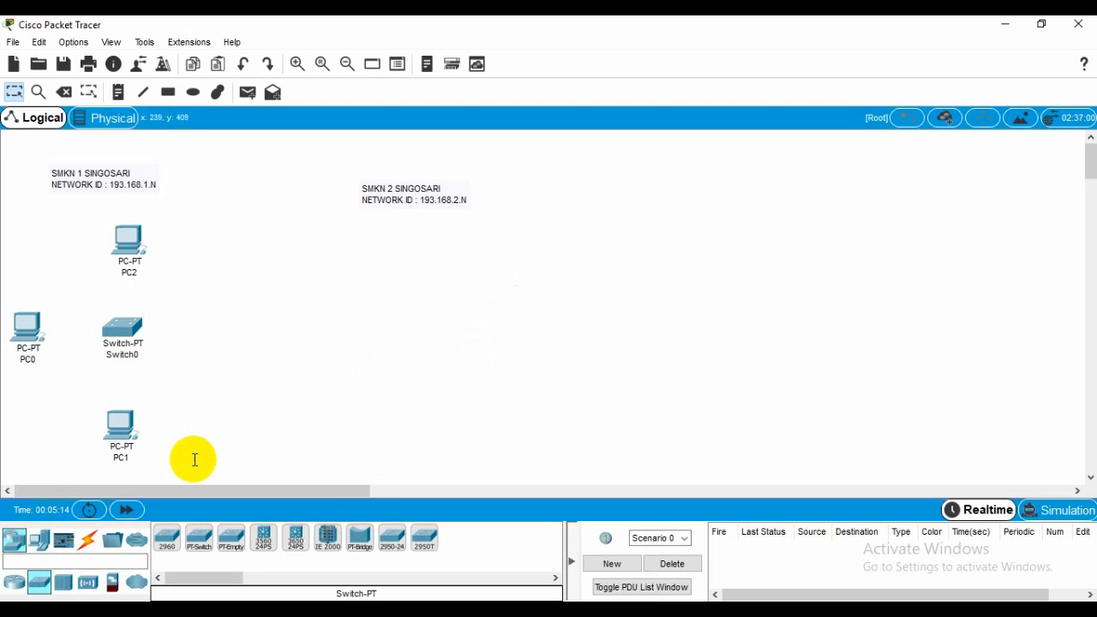
Add three PCs below the SMKN 2 SINGOSARI note, two in a column and one to their right, and even out their spacing.
{"action": "left_click", "coordinate": [41, 540]}
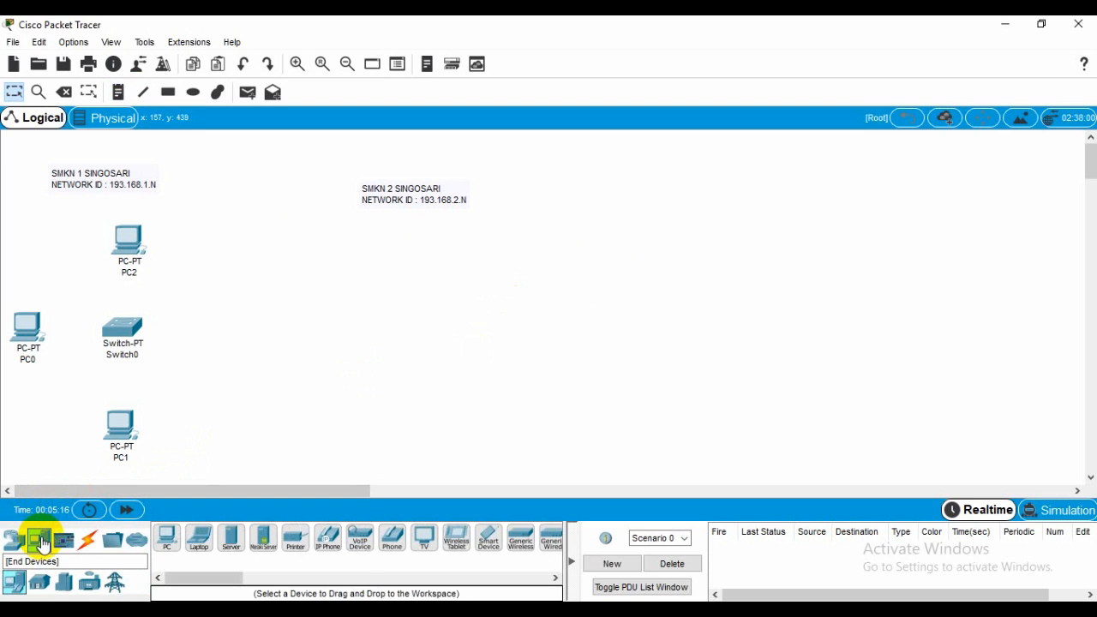
{"action": "left_click", "coordinate": [166, 541]}
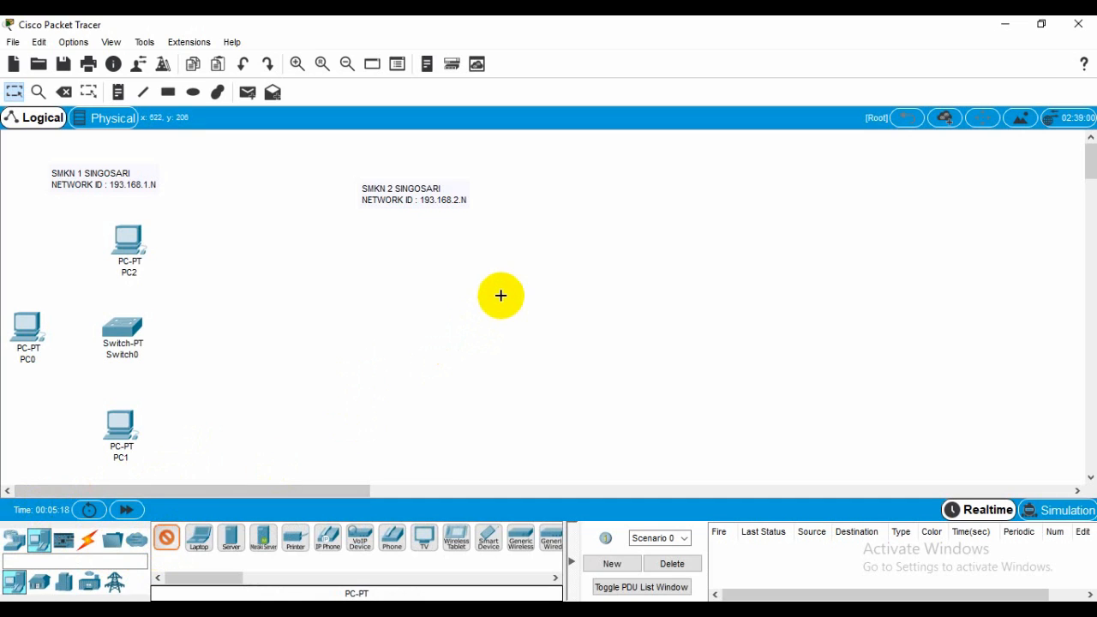
{"action": "left_click", "coordinate": [471, 240]}
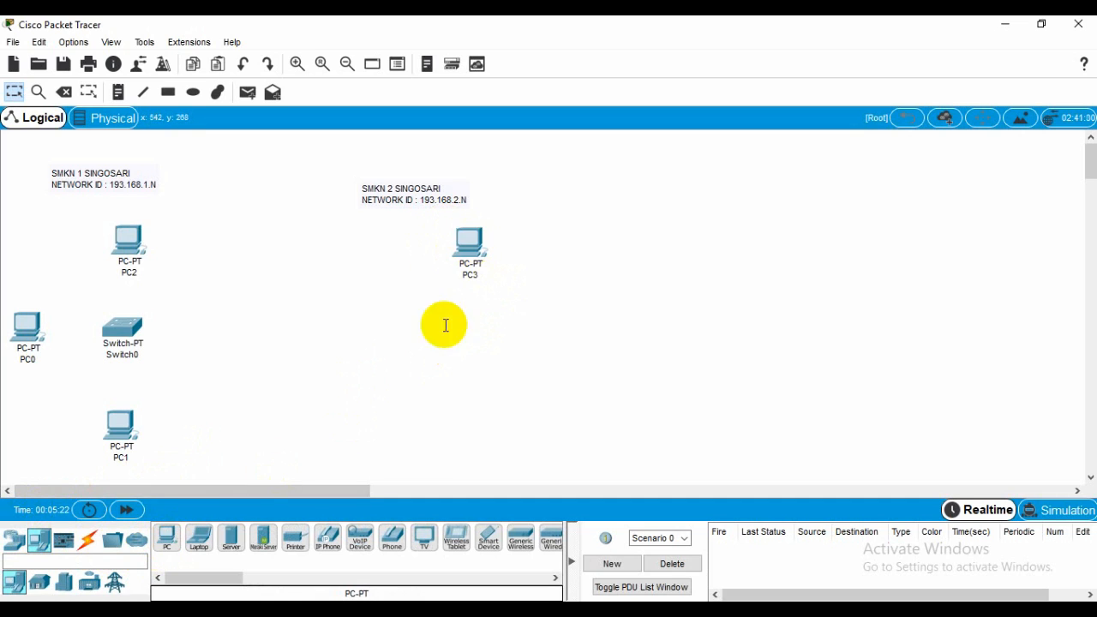
{"action": "left_click", "coordinate": [176, 555]}
{"action": "left_click", "coordinate": [467, 446]}
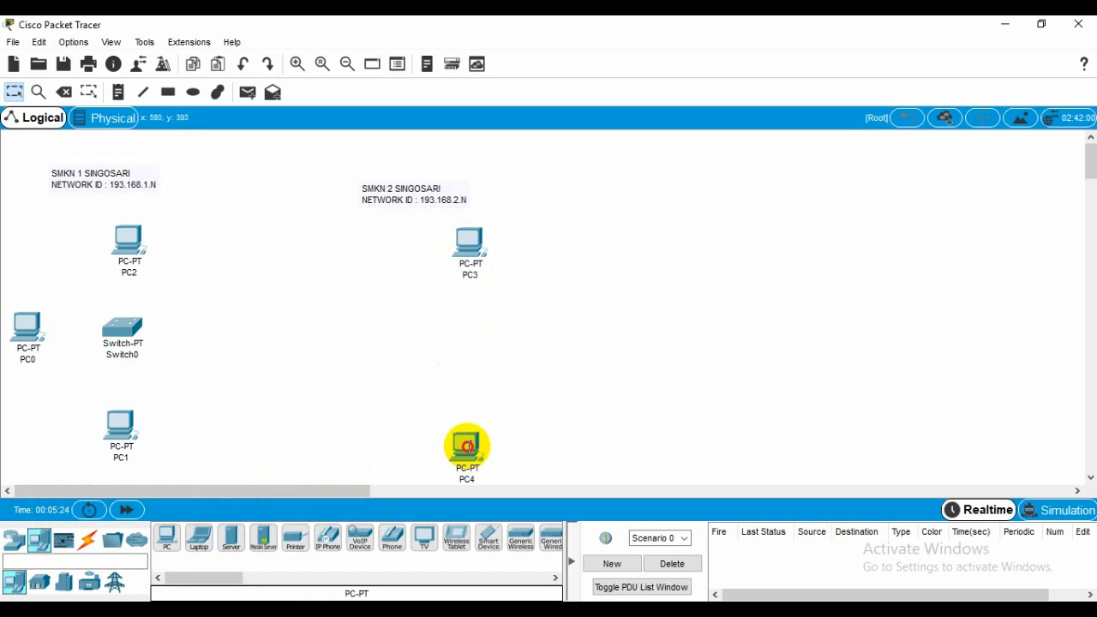
{"action": "left_click", "coordinate": [166, 537]}
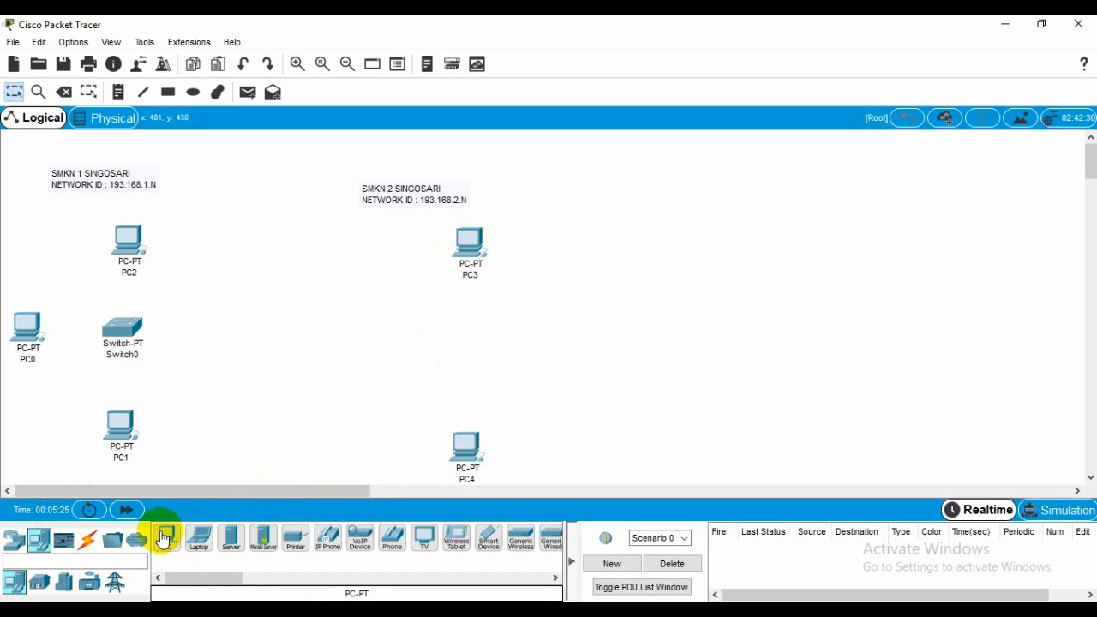
{"action": "left_click", "coordinate": [582, 353]}
{"action": "left_click_drag", "start_coordinate": [465, 444], "coordinate": [465, 435]}
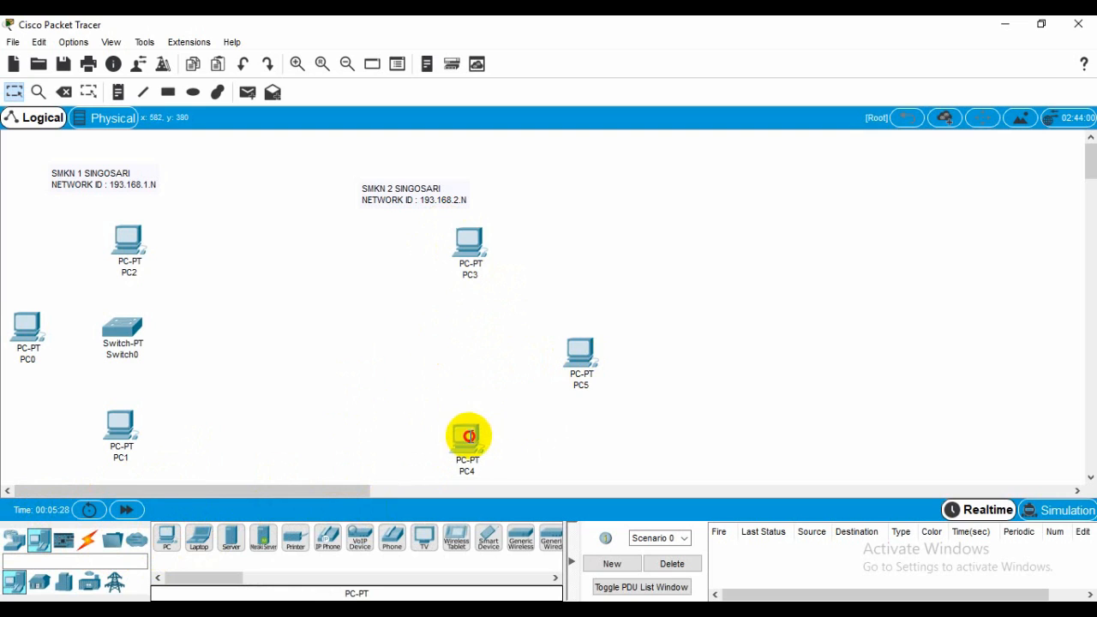
{"action": "left_click_drag", "start_coordinate": [582, 360], "coordinate": [569, 367]}
{"action": "left_click_drag", "start_coordinate": [468, 247], "coordinate": [462, 256]}
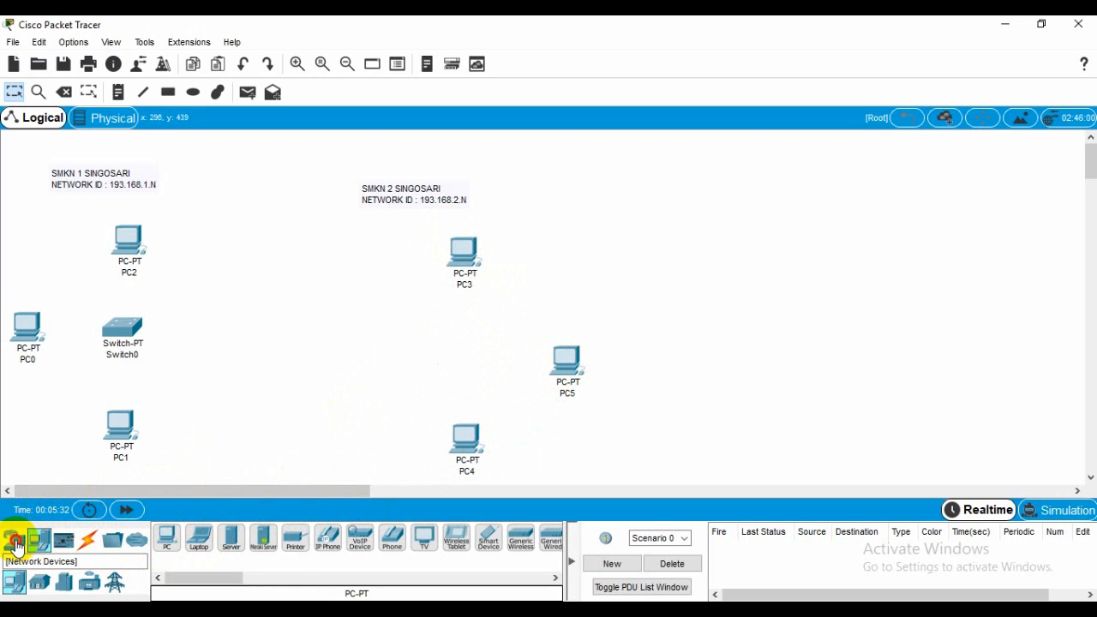
Add a PT-Switch between PC3 and PC4, level with PC5, and shift PC4 slightly to line up beneath it.
{"action": "left_click", "coordinate": [14, 540]}
{"action": "left_click", "coordinate": [38, 585]}
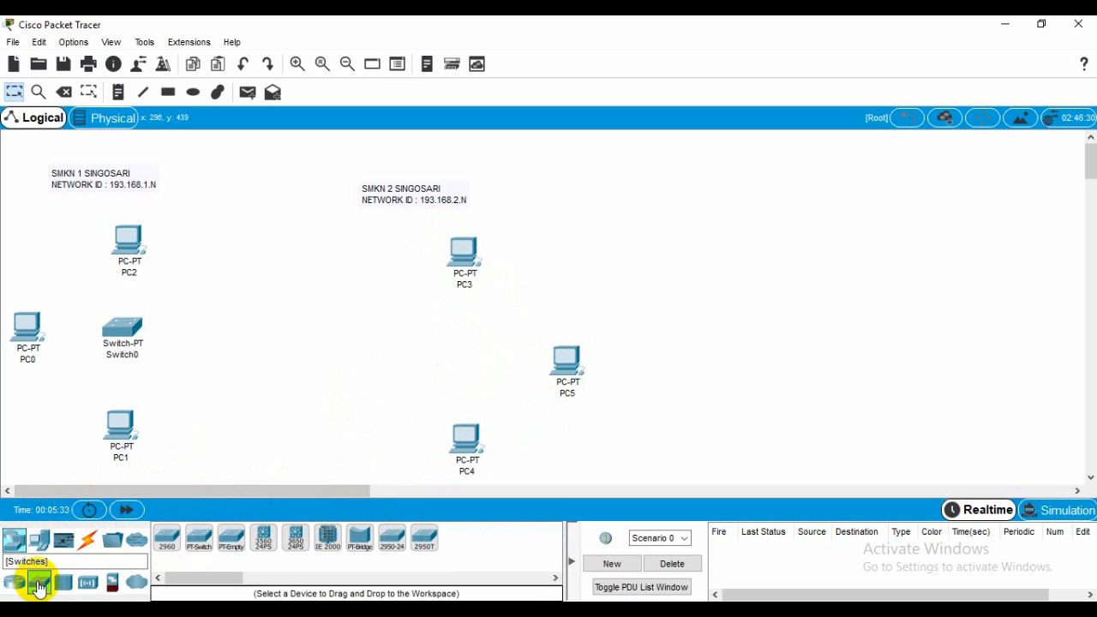
{"action": "left_click", "coordinate": [202, 538]}
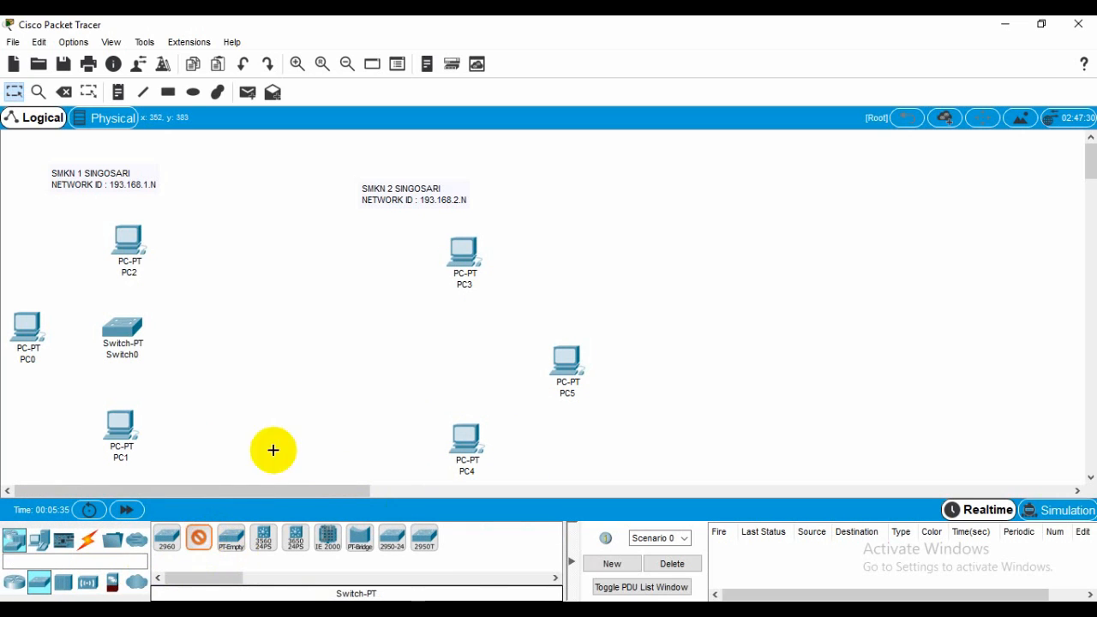
{"action": "left_click", "coordinate": [471, 350]}
{"action": "left_click_drag", "start_coordinate": [471, 443], "coordinate": [473, 442]}
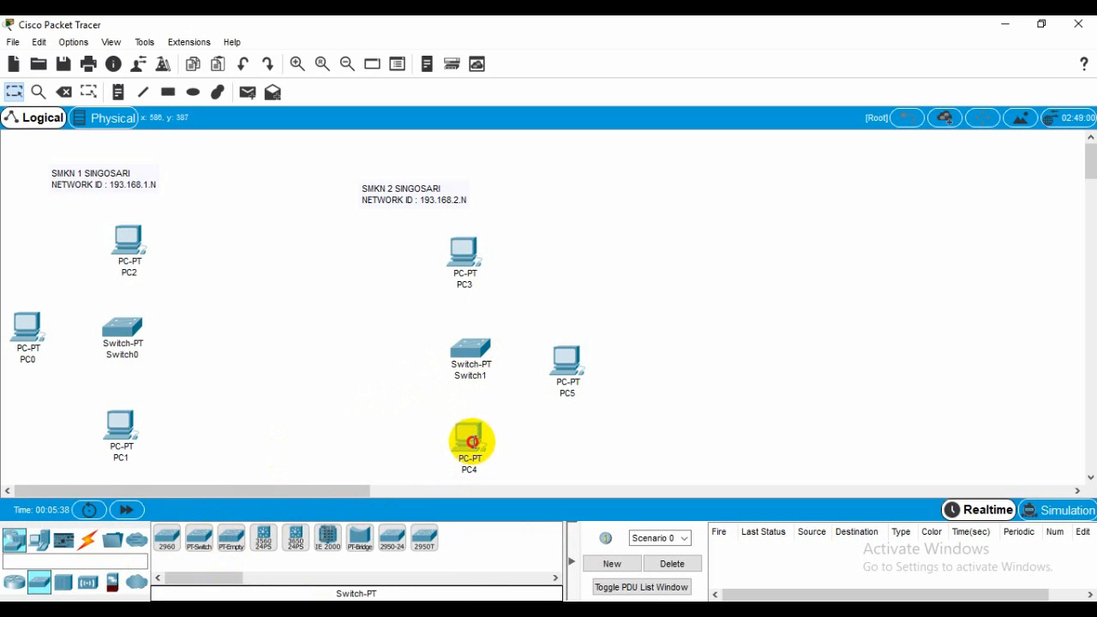
{"action": "left_click", "coordinate": [121, 420]}
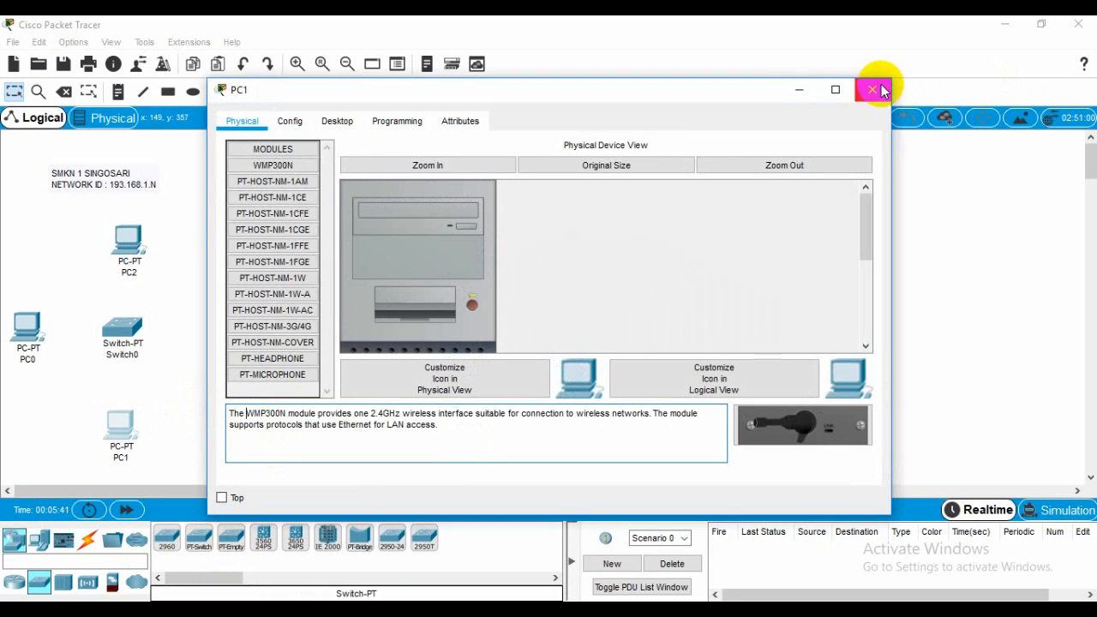
{"action": "left_click", "coordinate": [872, 89]}
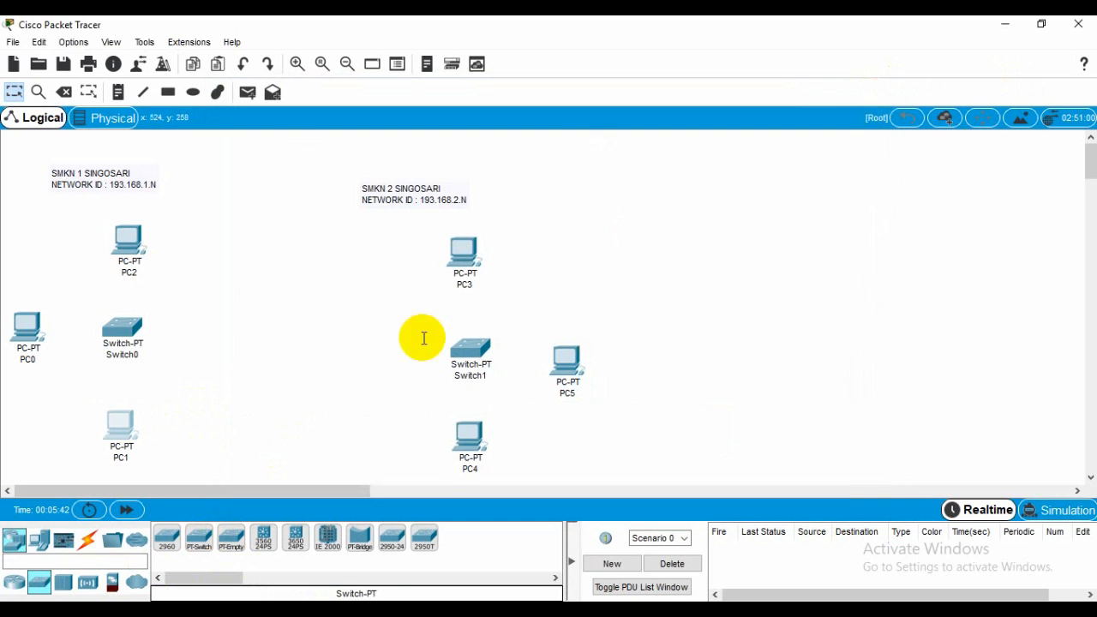
Connect PC1 to Switch0 with a Copper Straight-Through cable.
{"action": "left_click", "coordinate": [89, 540]}
{"action": "left_click", "coordinate": [240, 539]}
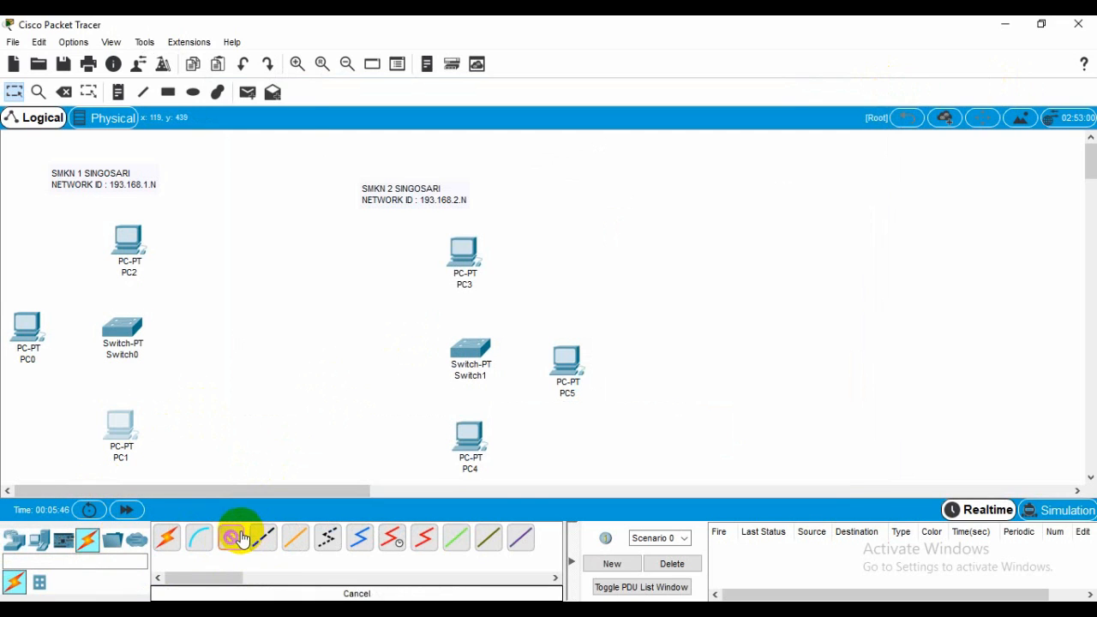
{"action": "left_click", "coordinate": [123, 436]}
{"action": "left_click", "coordinate": [176, 495]}
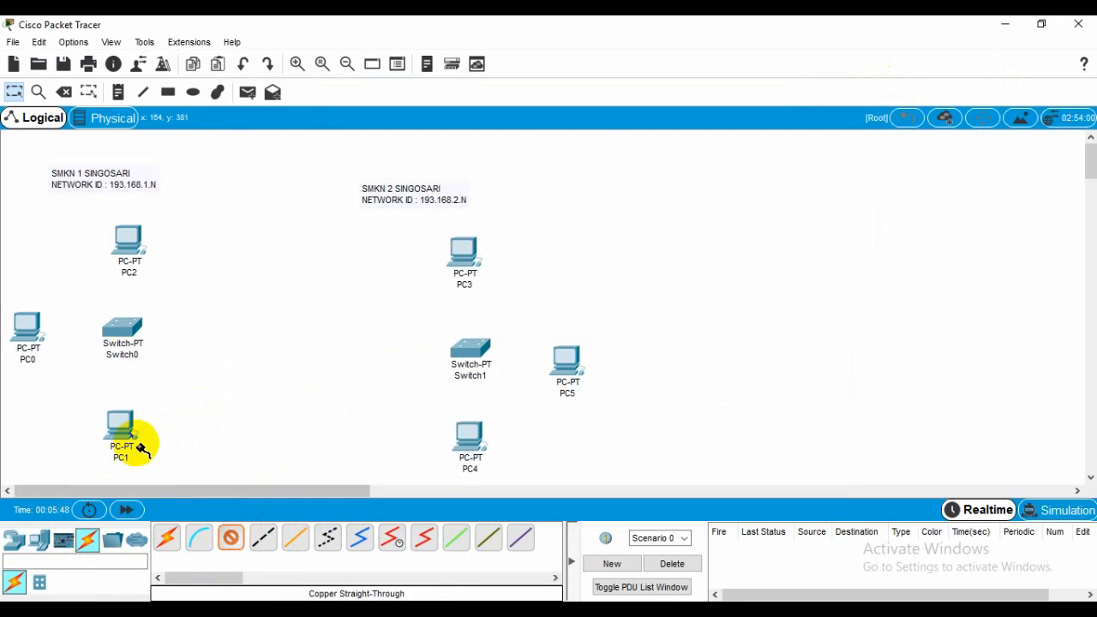
{"action": "left_click", "coordinate": [118, 328]}
{"action": "left_click", "coordinate": [142, 353]}
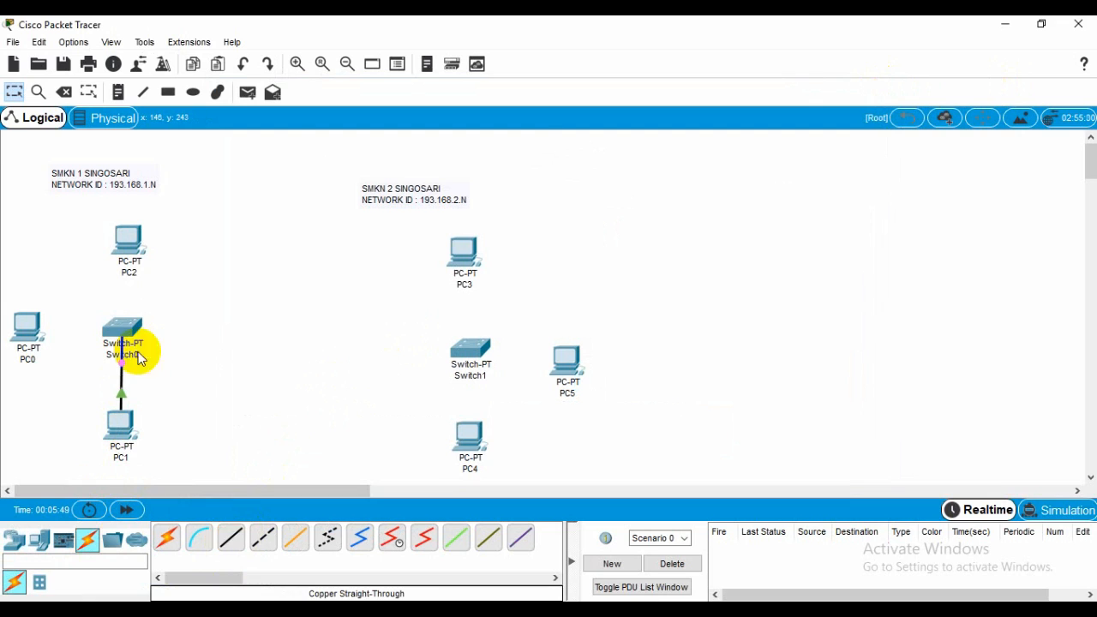
Connect PC0 to Switch0 with a Copper Straight-Through cable.
{"action": "left_click", "coordinate": [233, 538]}
{"action": "left_click", "coordinate": [28, 330]}
{"action": "left_click", "coordinate": [68, 395]}
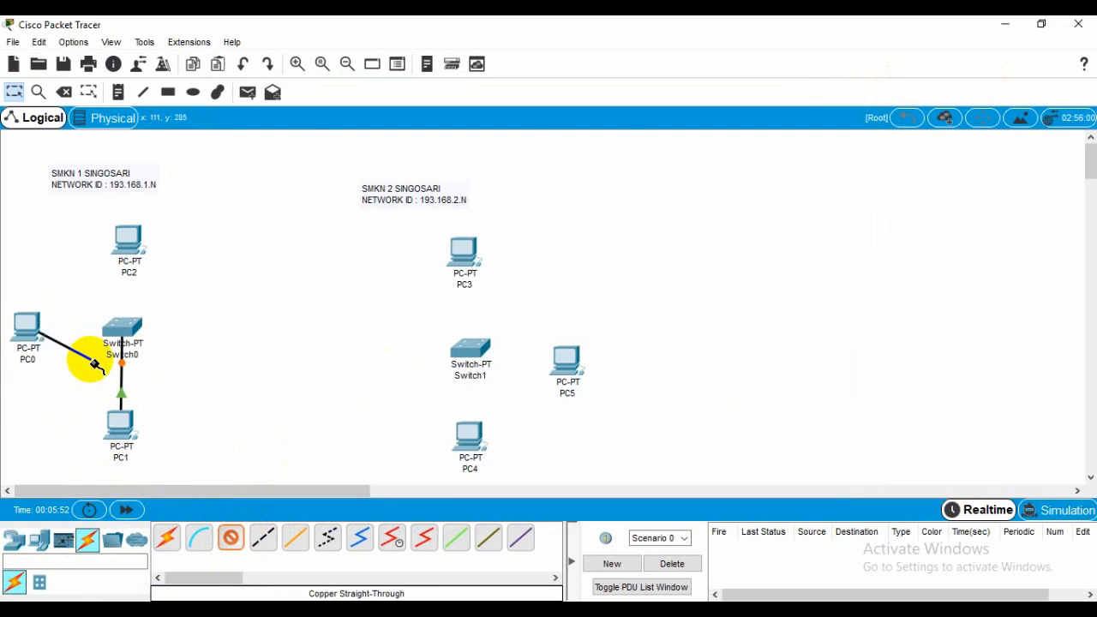
{"action": "left_click", "coordinate": [120, 333]}
{"action": "left_click", "coordinate": [150, 358]}
Connect PC2's FastEthernet0 port to Switch0 with a Copper Straight-Through cable and align PC2 and PC0 with the switch.
{"action": "left_click", "coordinate": [199, 539]}
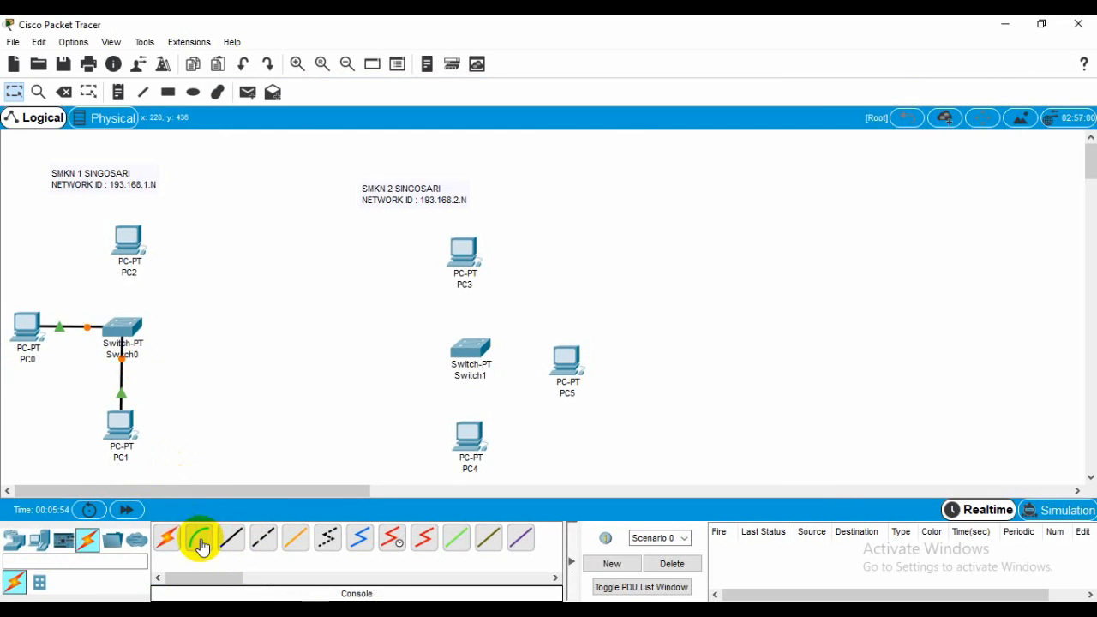
{"action": "left_click", "coordinate": [230, 539]}
{"action": "left_click", "coordinate": [124, 241]}
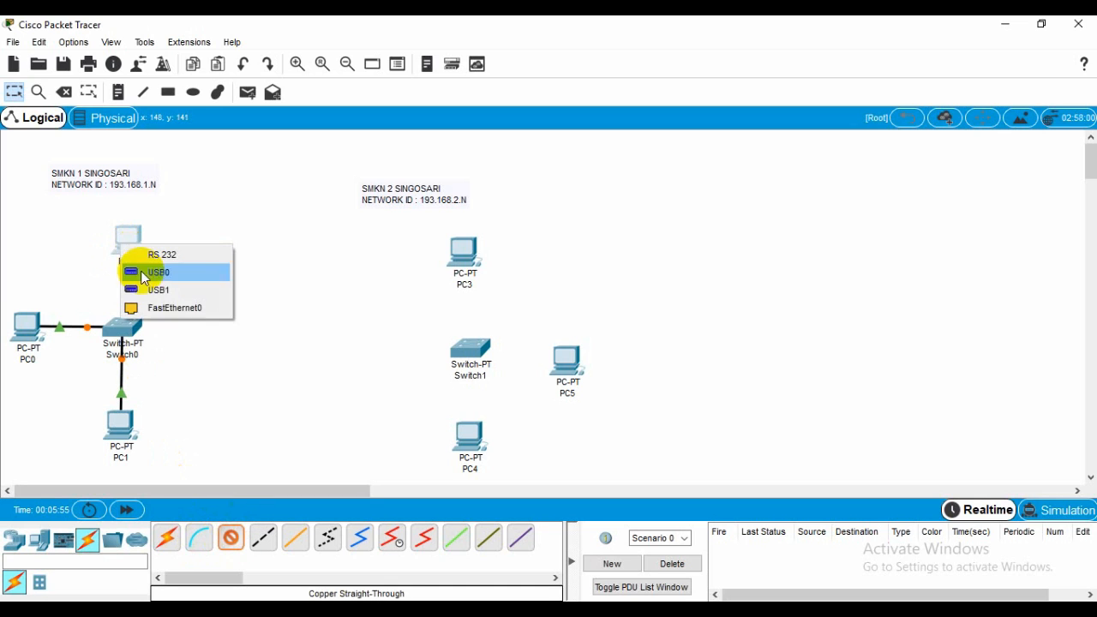
{"action": "left_click", "coordinate": [160, 315]}
{"action": "left_click", "coordinate": [122, 323]}
{"action": "left_click", "coordinate": [155, 346]}
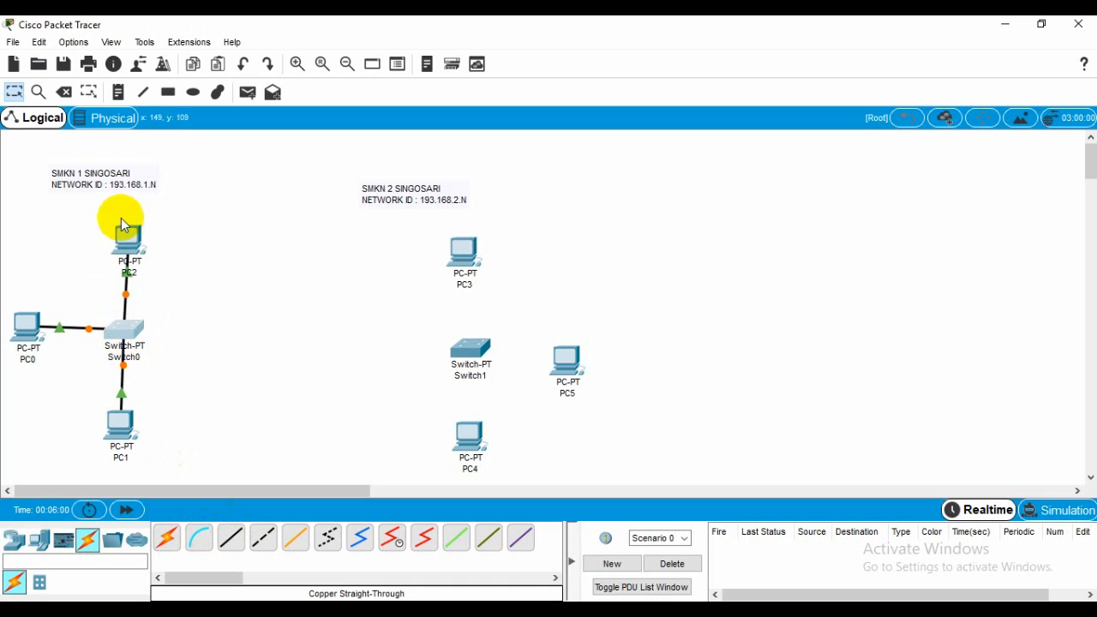
{"action": "left_click_drag", "start_coordinate": [123, 229], "coordinate": [119, 231]}
{"action": "left_click", "coordinate": [29, 329]}
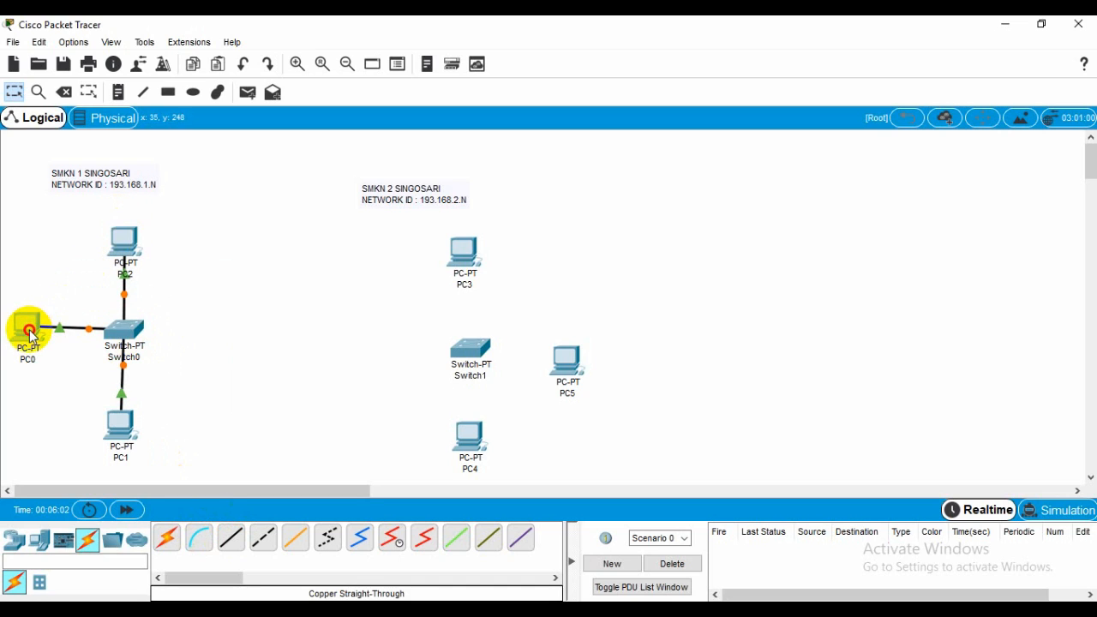
{"action": "left_click_drag", "start_coordinate": [29, 330], "coordinate": [28, 327]}
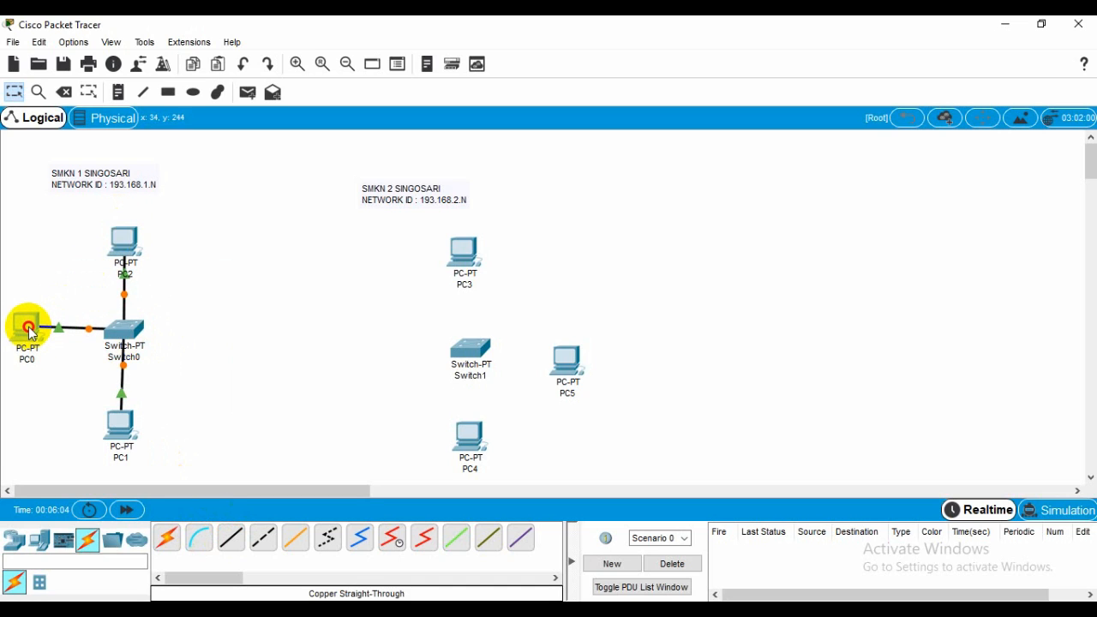
Connect PC4 to FastEthernet0/1 on Switch1 with a Copper Straight-Through cable.
{"action": "left_click", "coordinate": [230, 537]}
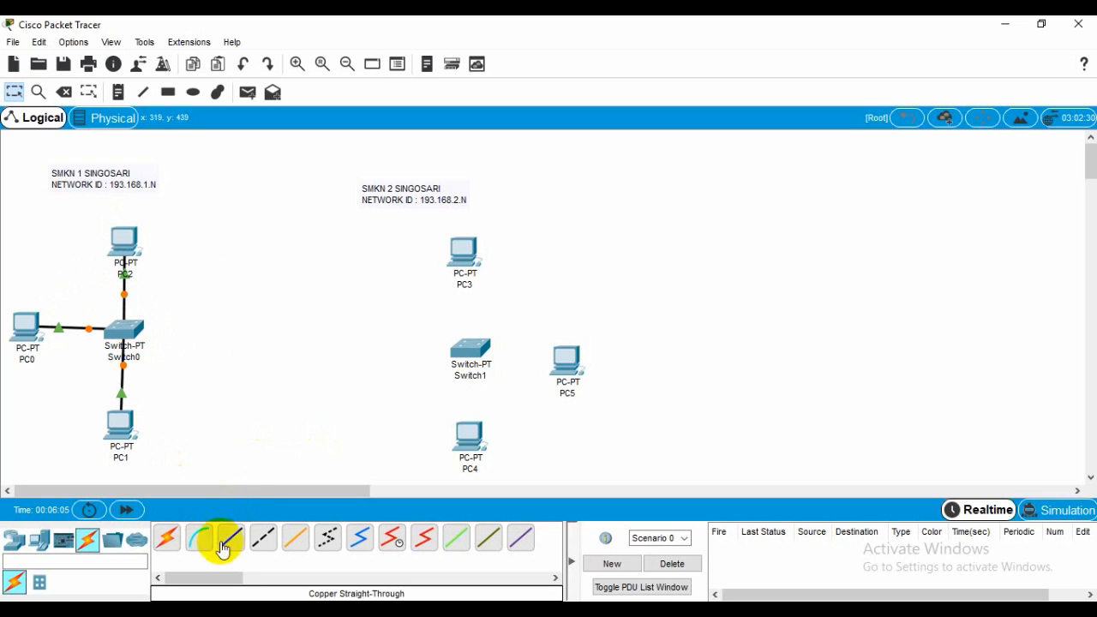
{"action": "left_click", "coordinate": [491, 459]}
{"action": "left_click", "coordinate": [484, 491]}
{"action": "left_click", "coordinate": [473, 355]}
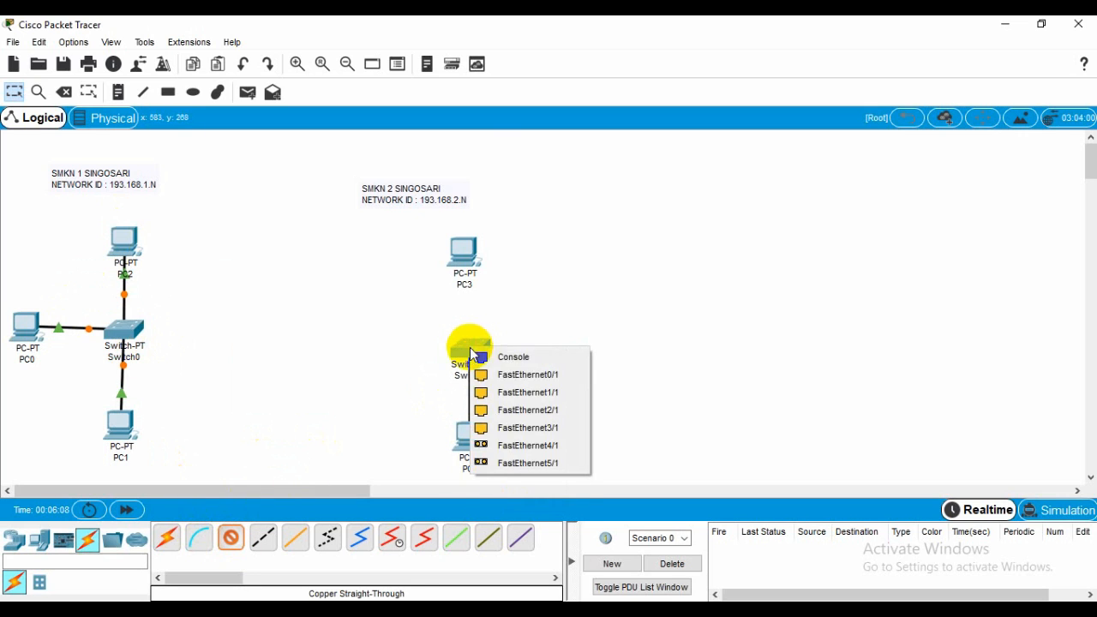
{"action": "left_click", "coordinate": [483, 375]}
Connect PC5 to FastEthernet1/1 on Switch1 with a Copper Straight-Through cable and move PC5 level with the switch.
{"action": "left_click", "coordinate": [227, 540]}
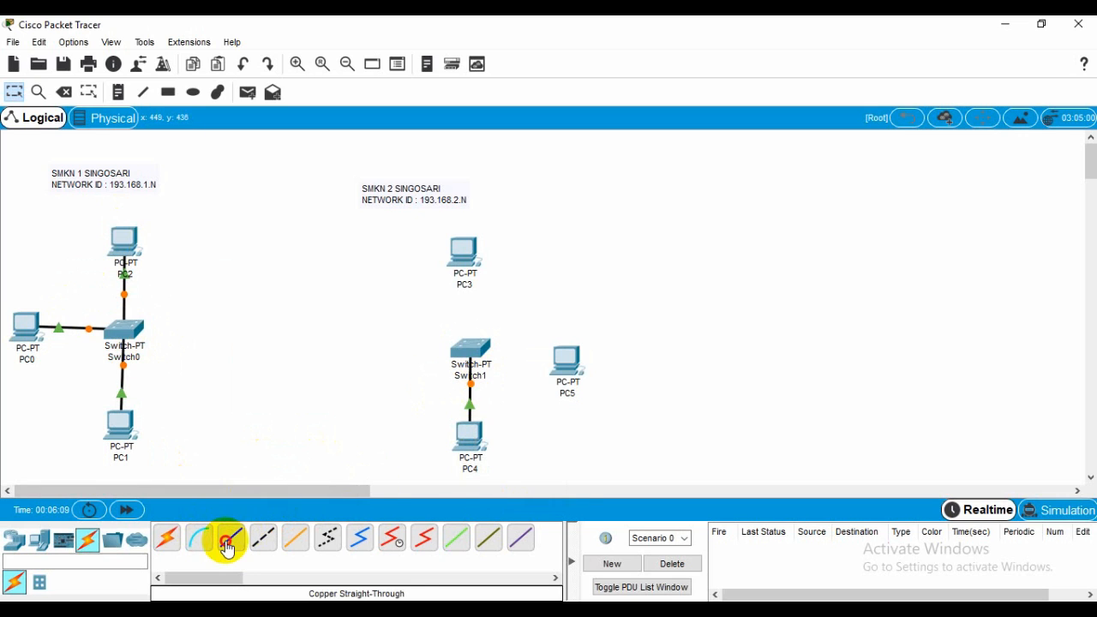
{"action": "left_click", "coordinate": [564, 374]}
{"action": "left_click", "coordinate": [590, 432]}
{"action": "left_click", "coordinate": [475, 356]}
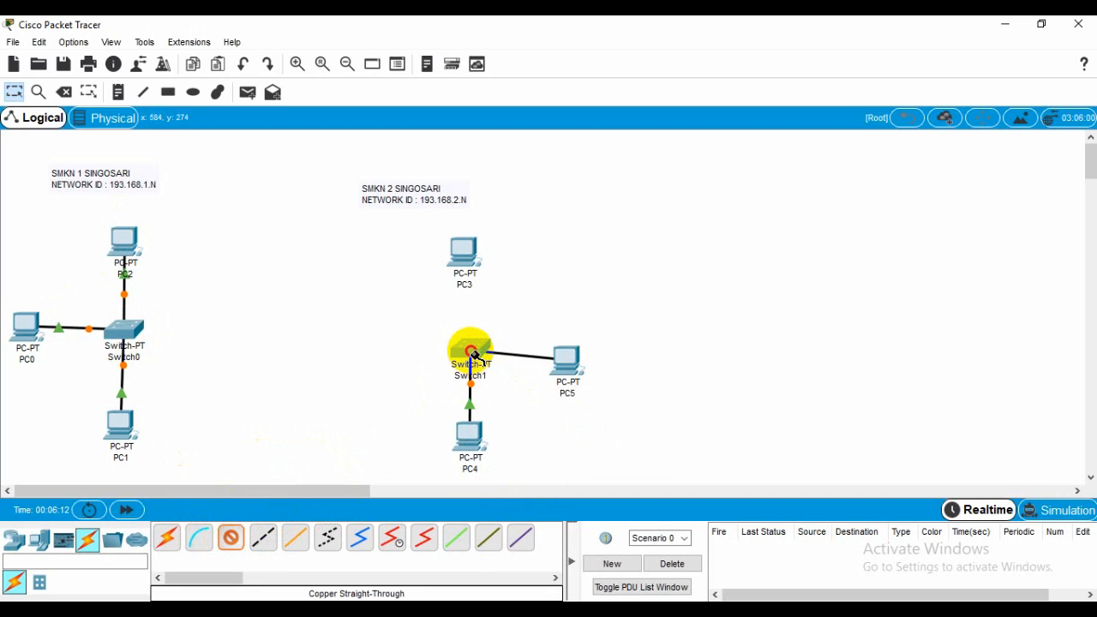
{"action": "left_click", "coordinate": [520, 386]}
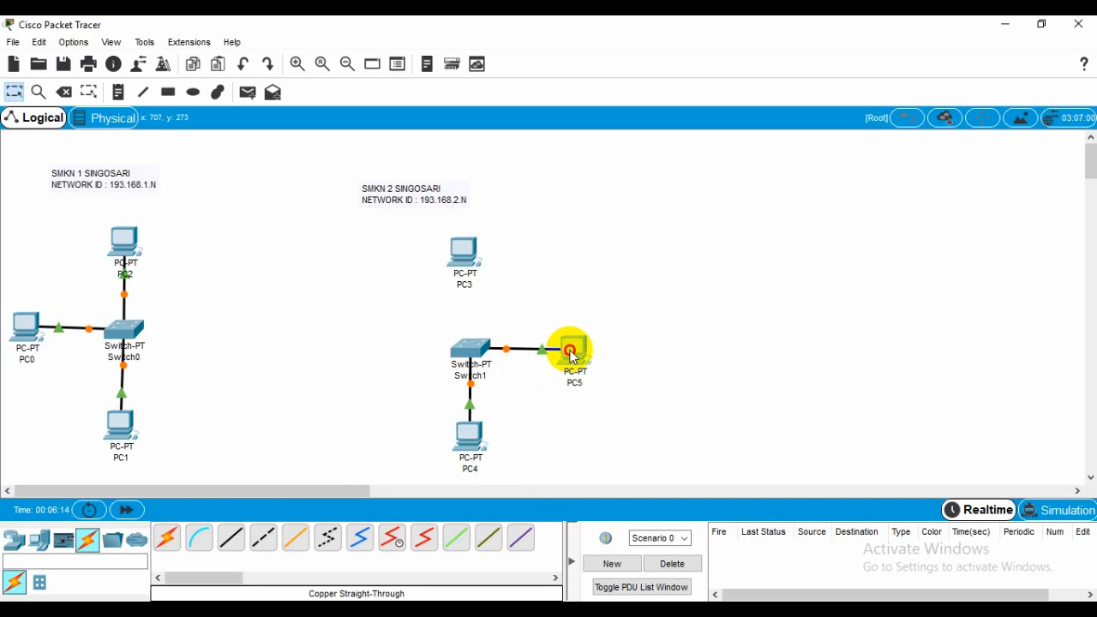
Connect PC3 to FastEthernet2/1 on Switch1 with a Copper Straight-Through cable.
{"action": "left_click", "coordinate": [263, 539]}
{"action": "left_click", "coordinate": [230, 538]}
{"action": "left_click", "coordinate": [463, 250]}
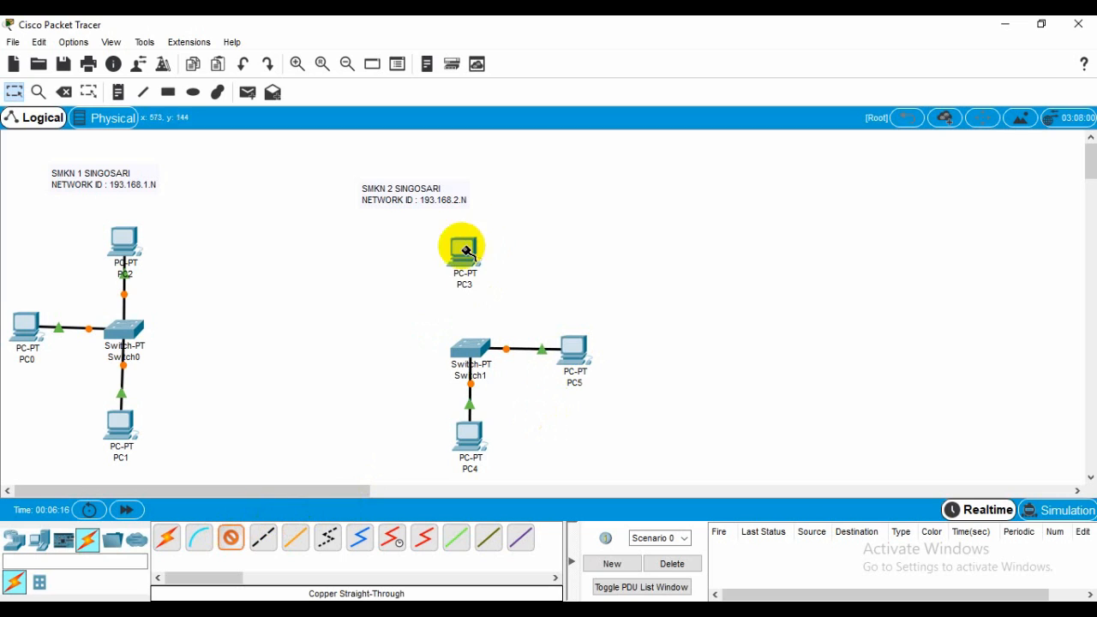
{"action": "left_click", "coordinate": [514, 315]}
{"action": "left_click", "coordinate": [473, 348]}
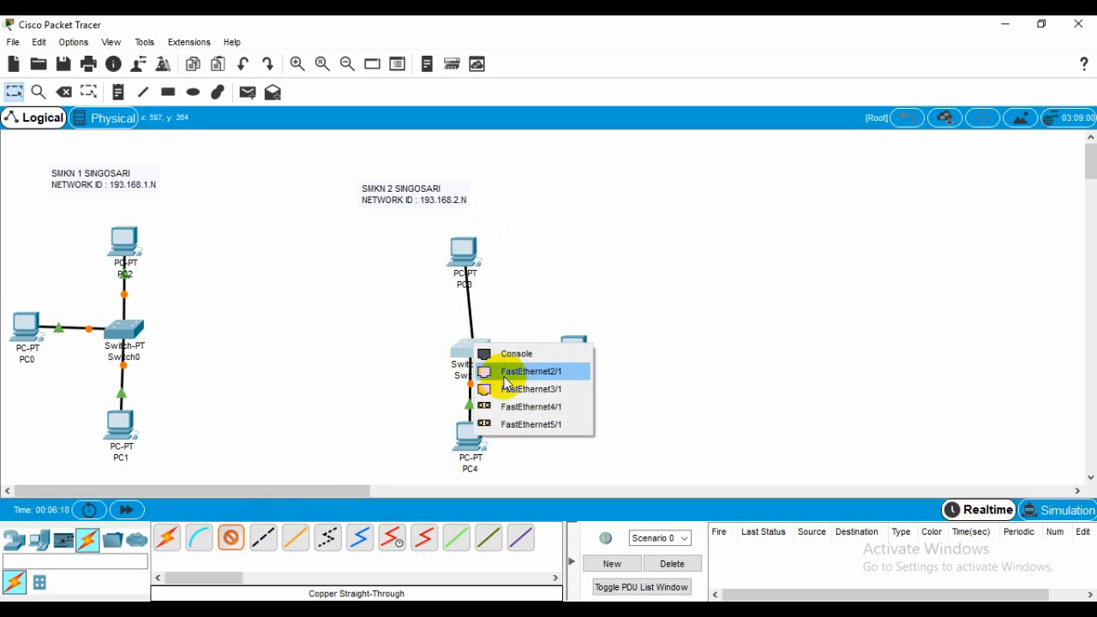
{"action": "left_click", "coordinate": [502, 370]}
Align Switch1, PC4 and PC3 in one column and bring PC5 closer, level with the switch.
{"action": "left_click_drag", "start_coordinate": [480, 363], "coordinate": [468, 363]}
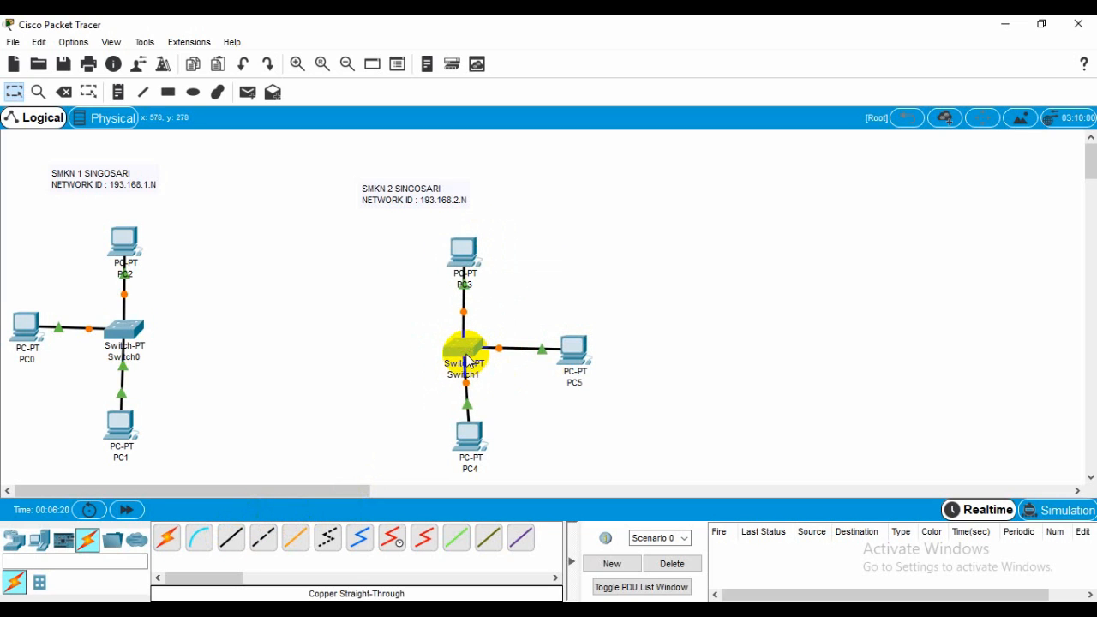
{"action": "left_click_drag", "start_coordinate": [470, 433], "coordinate": [460, 437]}
{"action": "left_click_drag", "start_coordinate": [573, 360], "coordinate": [557, 349]}
{"action": "left_click_drag", "start_coordinate": [466, 252], "coordinate": [459, 253]}
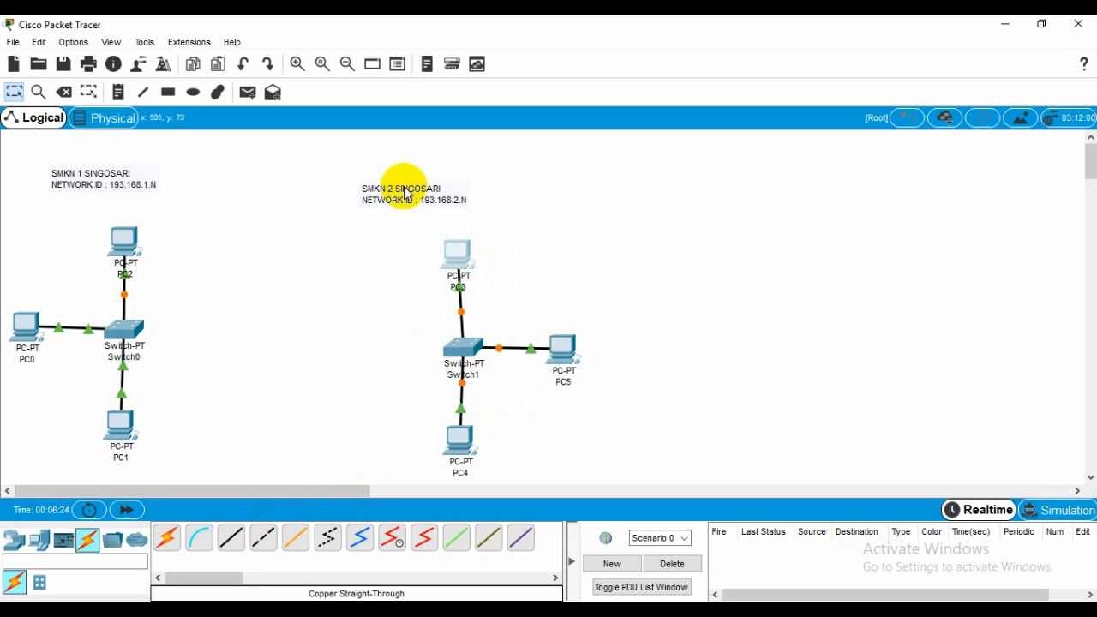
Move the whole second network left as a group beneath its note and straighten Switch1 between PC3 and PC4.
{"action": "mouse_move", "coordinate": [392, 237]}
{"action": "left_mouse_down"}
{"action": "mouse_move", "coordinate": [418, 291]}
{"action": "mouse_move", "coordinate": [557, 441]}
{"action": "left_mouse_up"}
{"action": "mouse_move", "coordinate": [566, 372]}
{"action": "left_mouse_down"}
{"action": "mouse_move", "coordinate": [526, 360]}
{"action": "mouse_move", "coordinate": [511, 335]}
{"action": "left_mouse_up"}
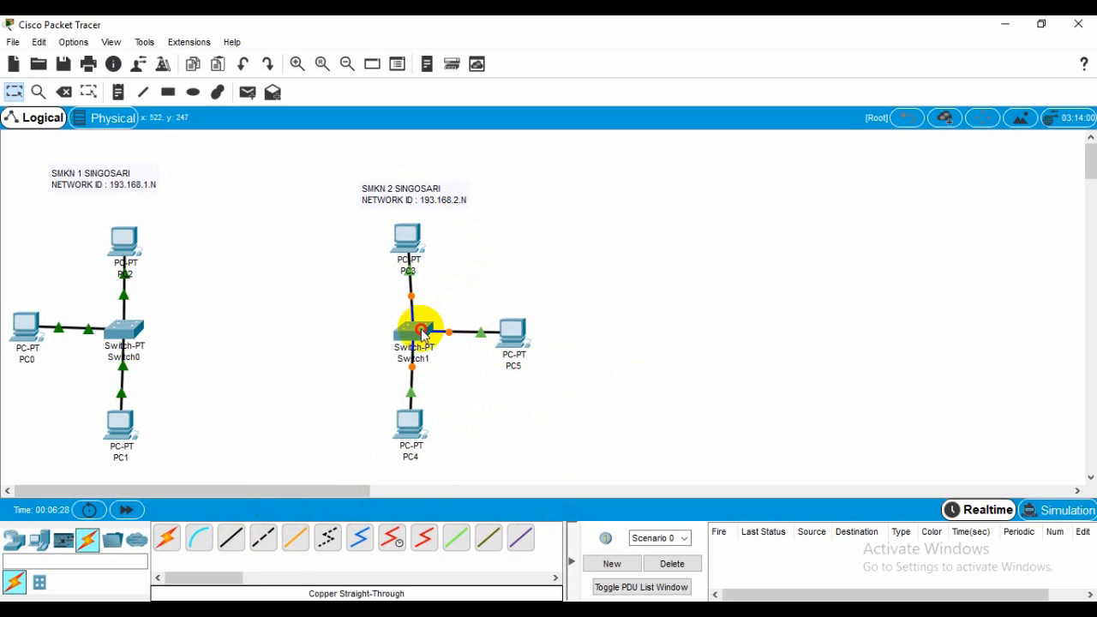
{"action": "left_click_drag", "start_coordinate": [423, 334], "coordinate": [419, 332]}
Shift the SMKN 2 SINGOSARI and SMKN 1 SINGOSARI notes to the right, each closer above its own network.
{"action": "left_click_drag", "start_coordinate": [421, 199], "coordinate": [438, 195]}
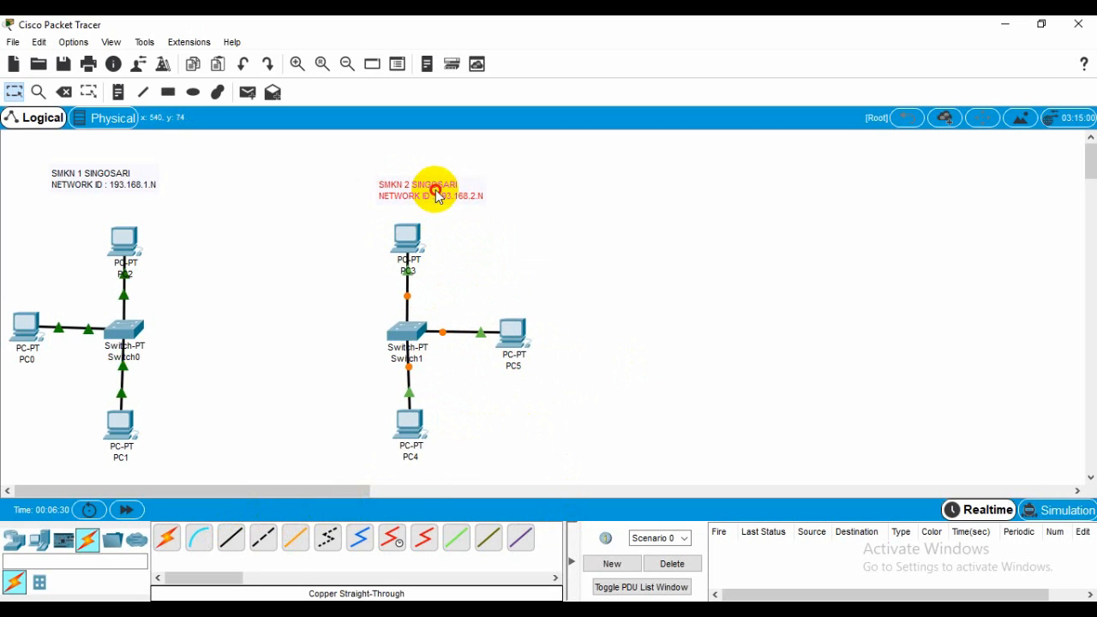
{"action": "left_click_drag", "start_coordinate": [81, 179], "coordinate": [106, 188]}
{"action": "left_click", "coordinate": [252, 315]}
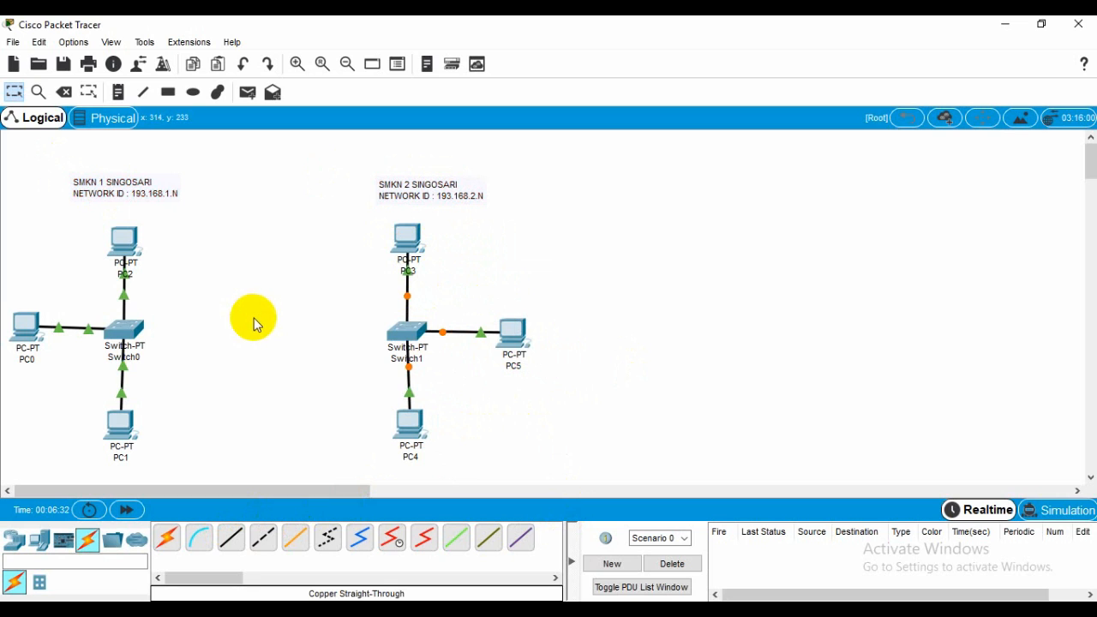
Nudge PC2 and Switch0 in the first network slightly upward.
{"action": "left_click", "coordinate": [126, 260]}
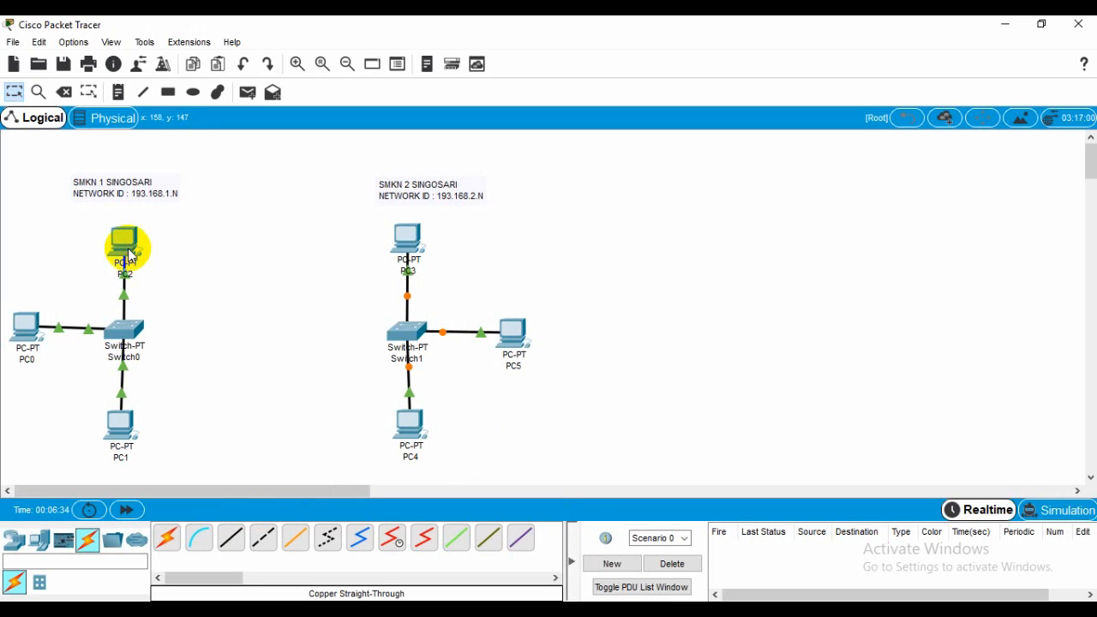
{"action": "left_click_drag", "start_coordinate": [129, 244], "coordinate": [128, 238]}
{"action": "left_click_drag", "start_coordinate": [128, 328], "coordinate": [126, 322]}
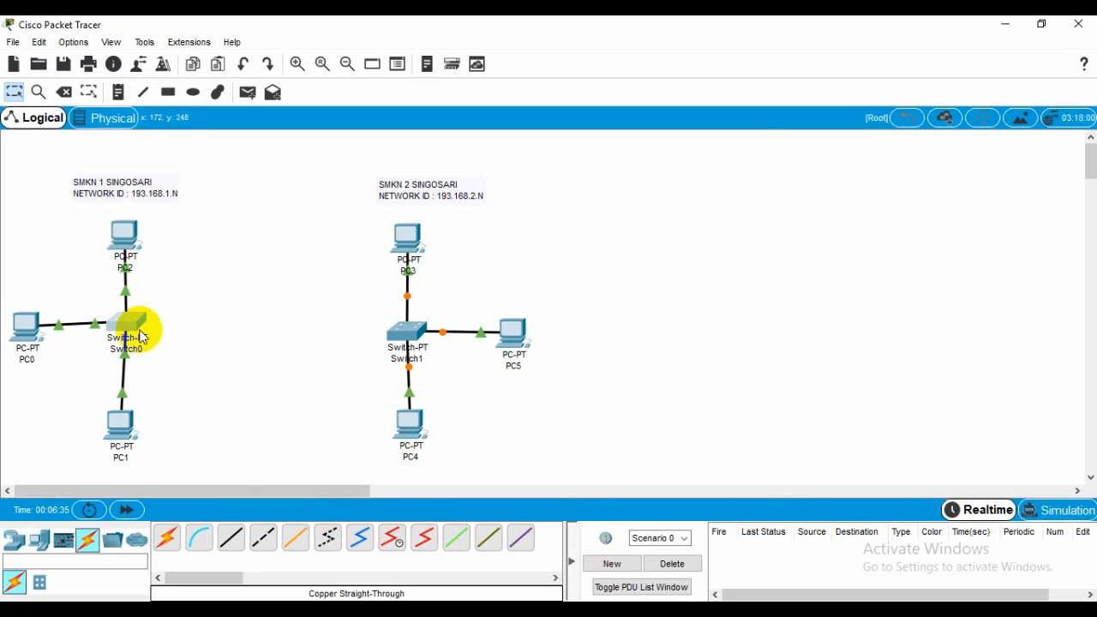
Align Switch0 in the first network between PC1 and PC2, and close its device window.
{"action": "left_click", "coordinate": [129, 328]}
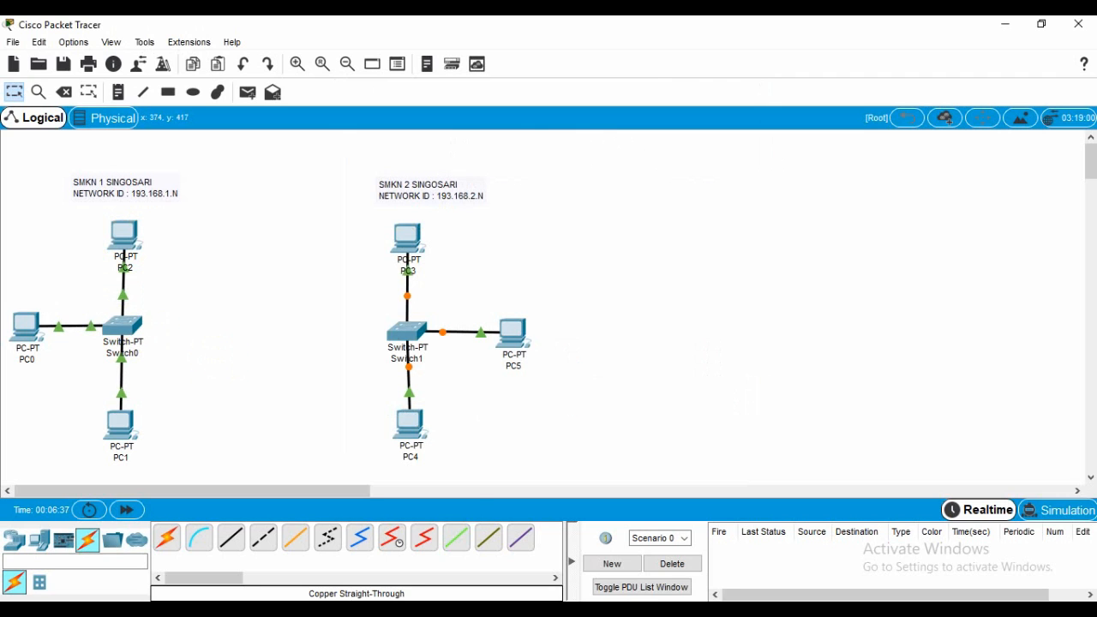
{"action": "left_click", "coordinate": [335, 614]}
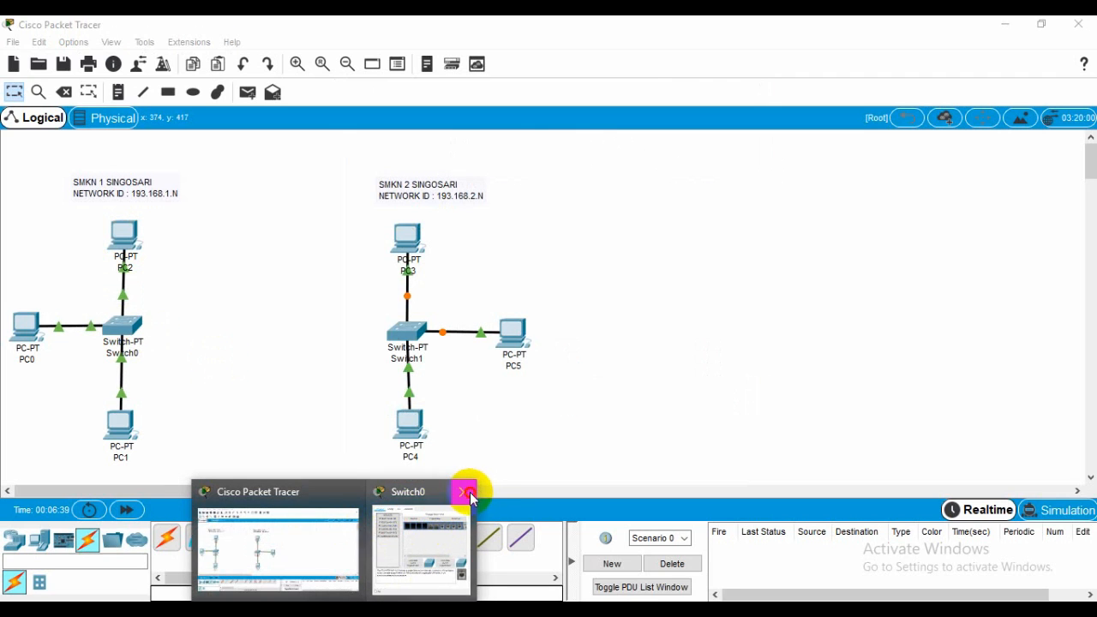
{"action": "left_click", "coordinate": [467, 491]}
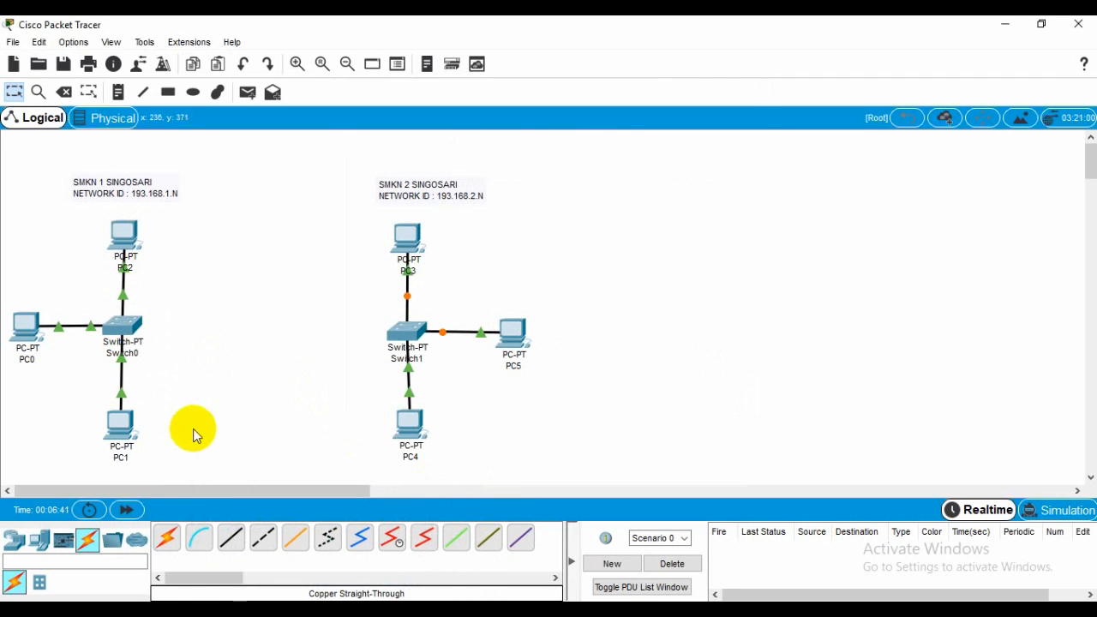
Place two generic Router-PT routers side by side between Switch0 and Switch1.
{"action": "left_click", "coordinate": [13, 539]}
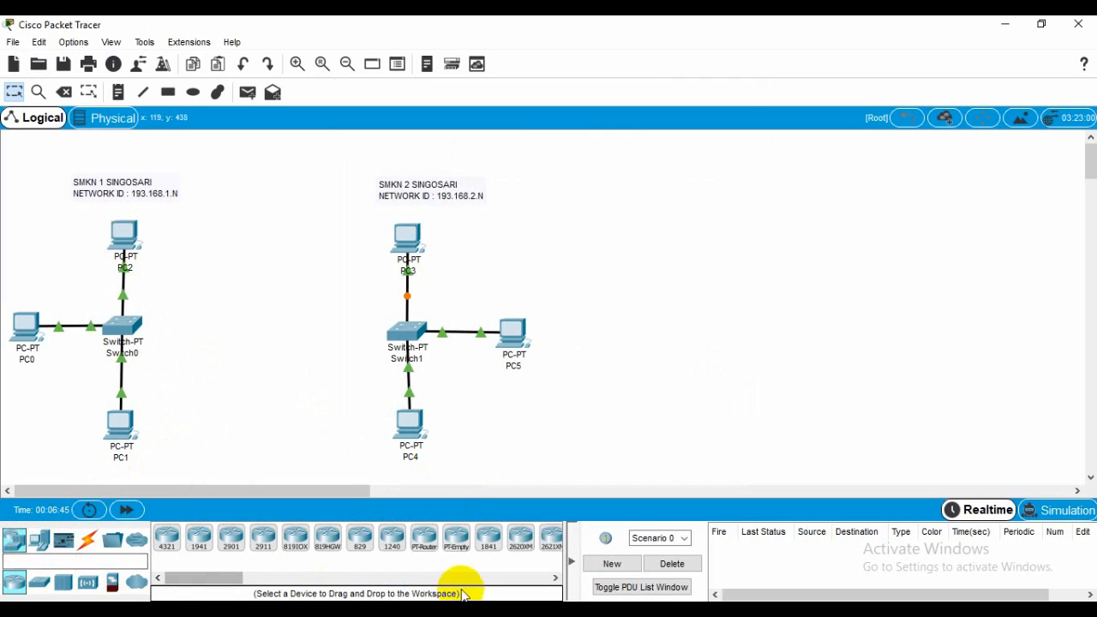
{"action": "left_click", "coordinate": [423, 539]}
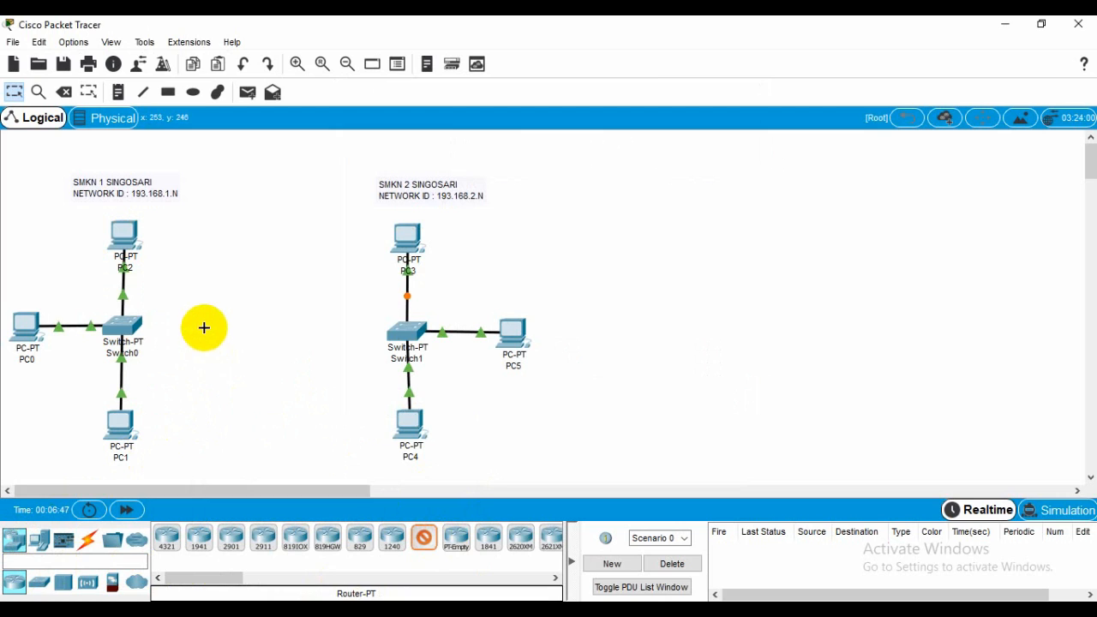
{"action": "left_click", "coordinate": [202, 326]}
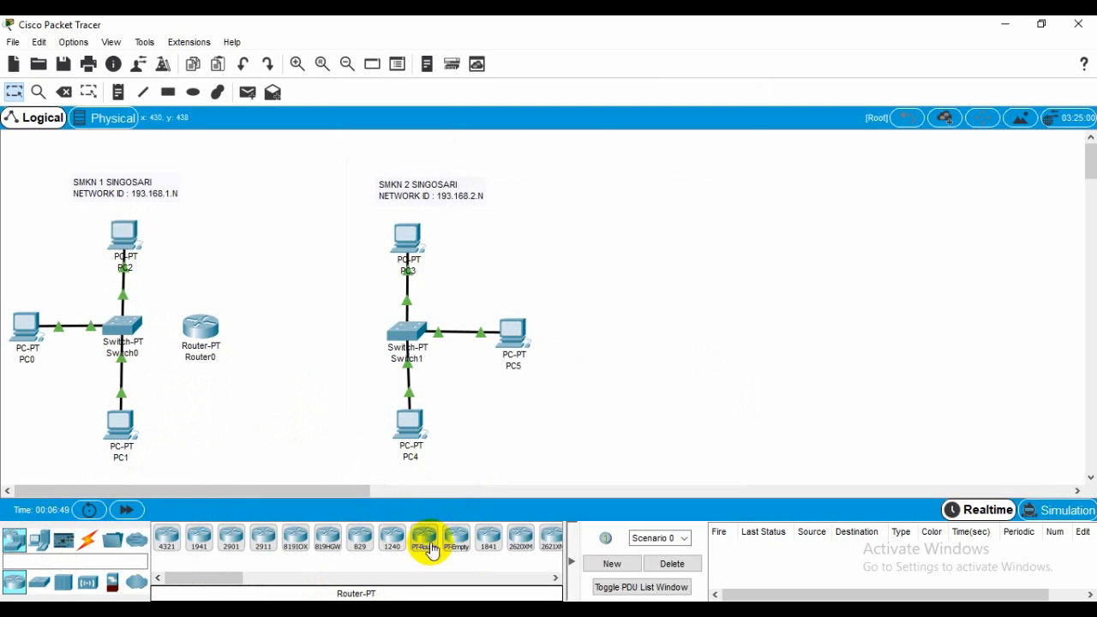
{"action": "left_click", "coordinate": [300, 327]}
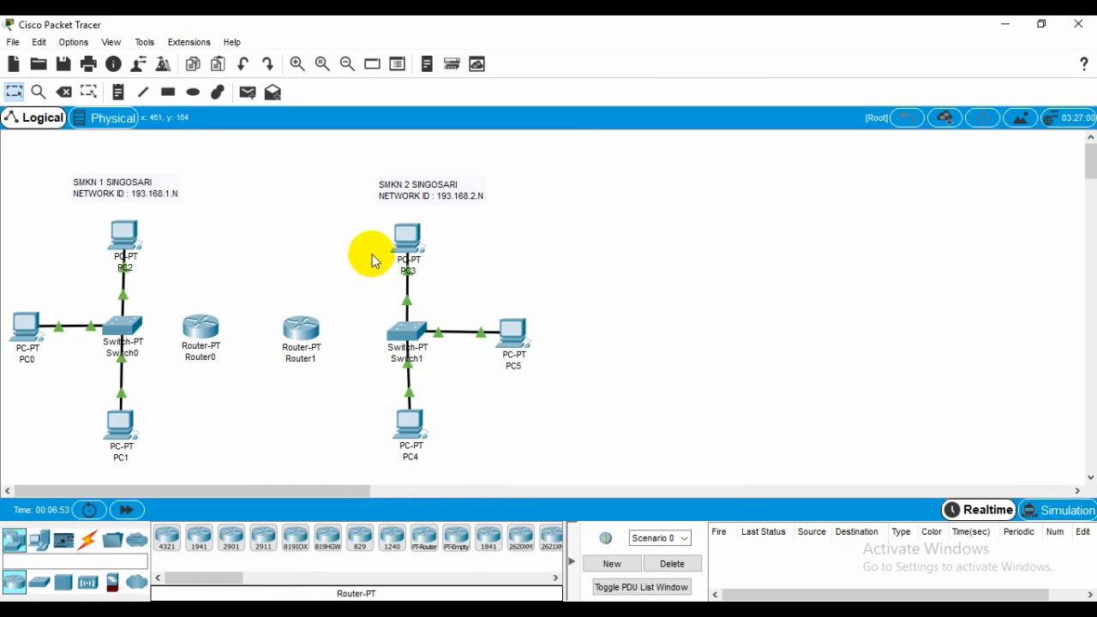
Shift the whole second network of Switch1, PC3, PC4 and PC5 slightly up as a group, level with the routers.
{"action": "left_click_drag", "start_coordinate": [372, 221], "coordinate": [493, 424]}
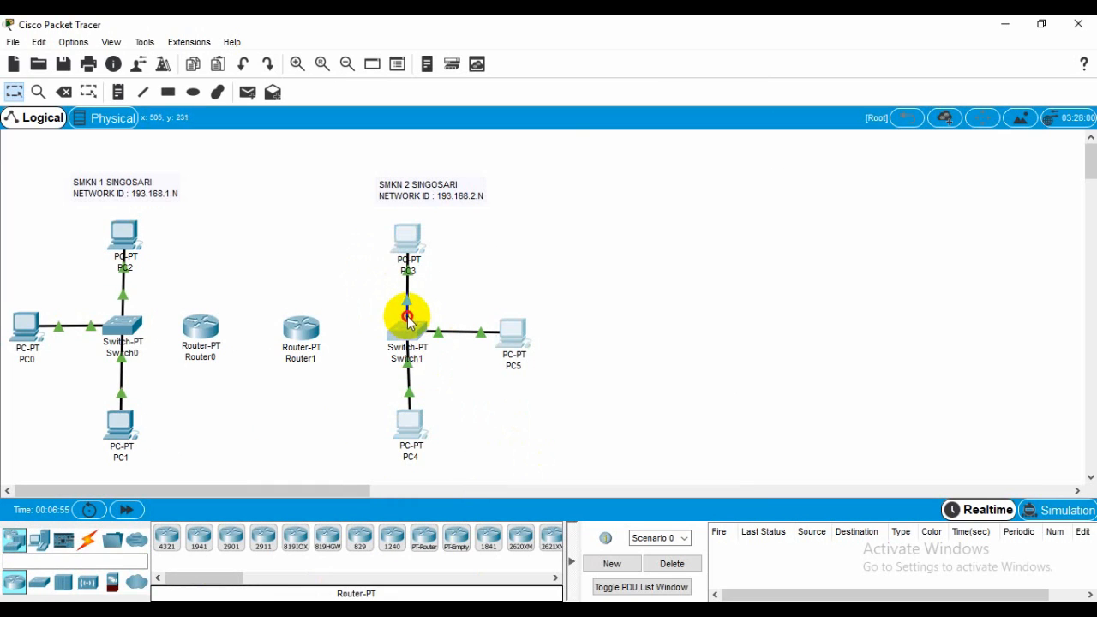
{"action": "mouse_move", "coordinate": [409, 321]}
{"action": "left_mouse_down"}
{"action": "mouse_move", "coordinate": [419, 318]}
{"action": "mouse_move", "coordinate": [415, 337]}
{"action": "mouse_move", "coordinate": [411, 326]}
{"action": "left_mouse_up"}
{"action": "left_click", "coordinate": [480, 420]}
{"action": "left_click", "coordinate": [120, 452]}
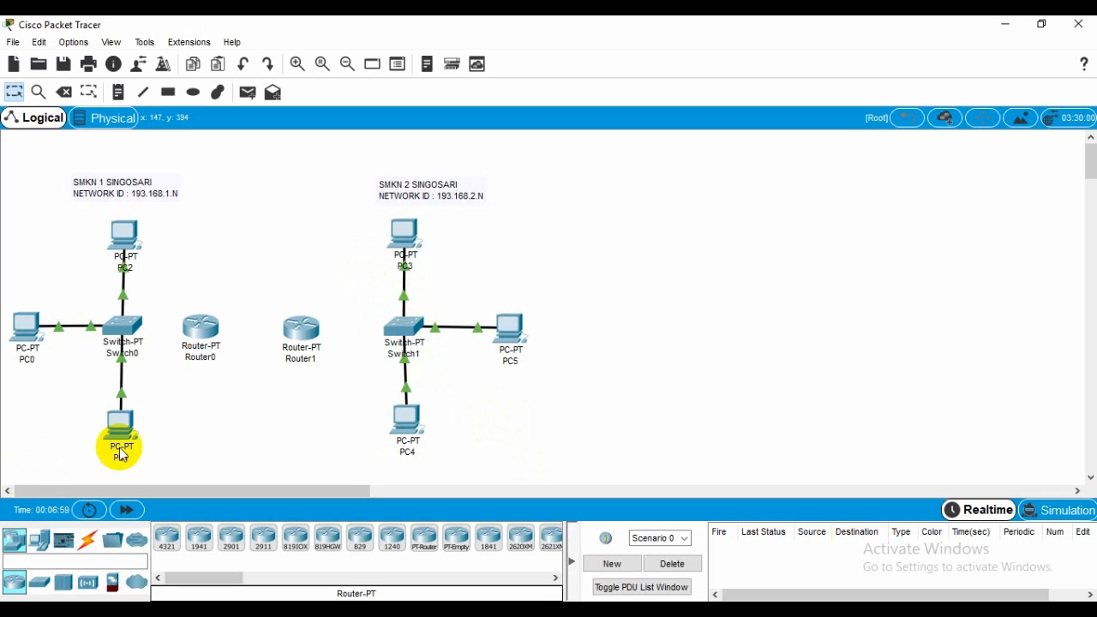
Connect Router0's FastEthernet0/0 port to Switch0 with a copper straight-through cable.
{"action": "left_click", "coordinate": [88, 538]}
{"action": "left_click", "coordinate": [230, 537]}
{"action": "left_click", "coordinate": [186, 331]}
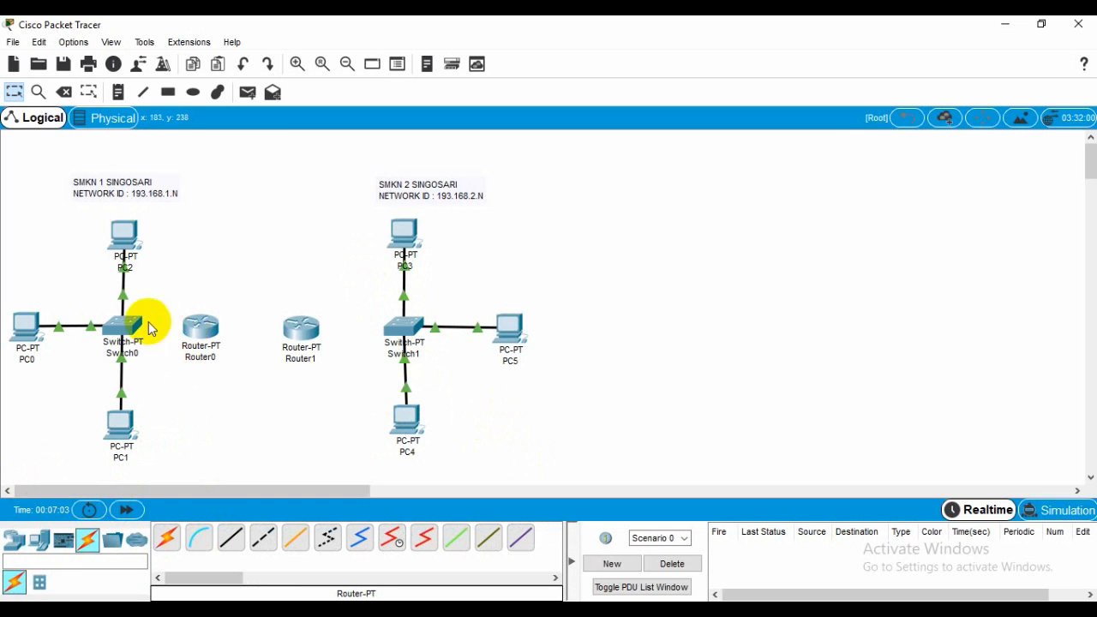
{"action": "left_click", "coordinate": [232, 541]}
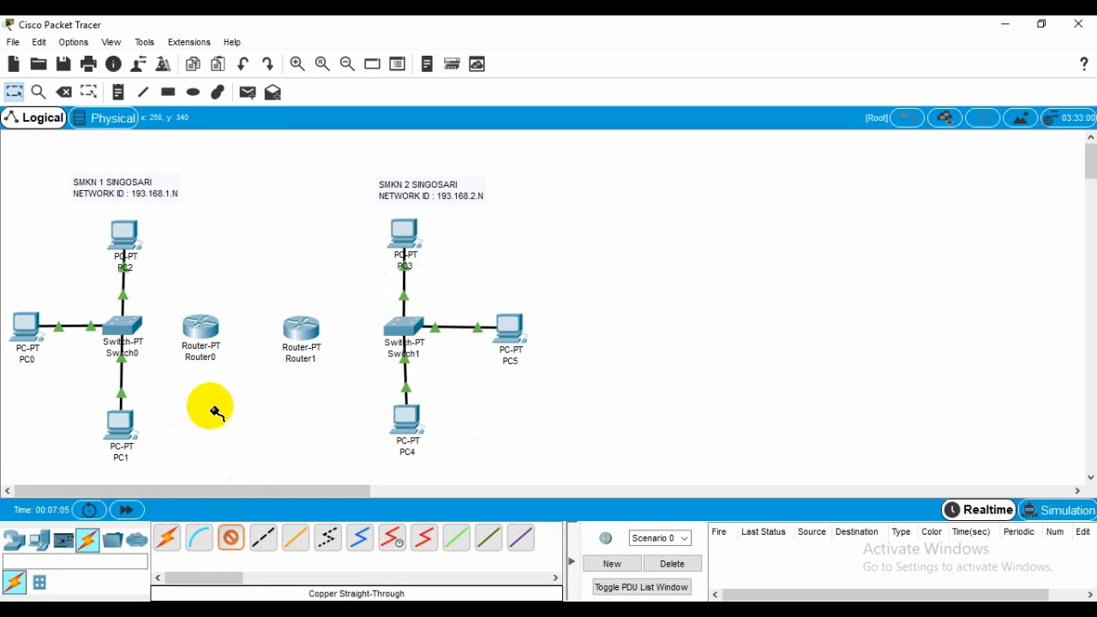
{"action": "left_click", "coordinate": [185, 331]}
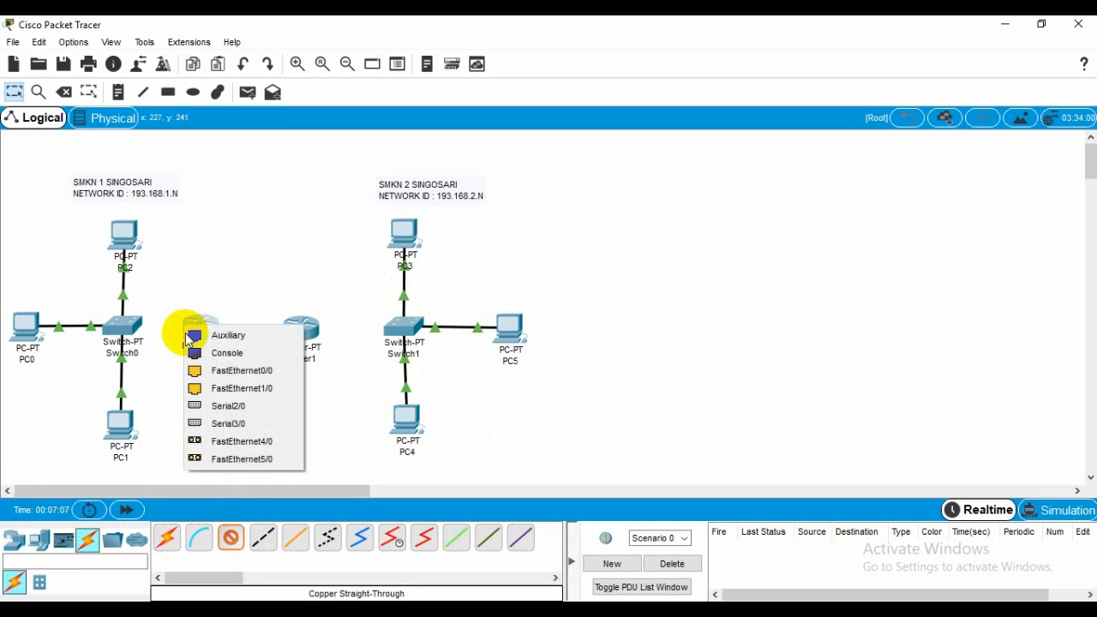
{"action": "left_click", "coordinate": [262, 372]}
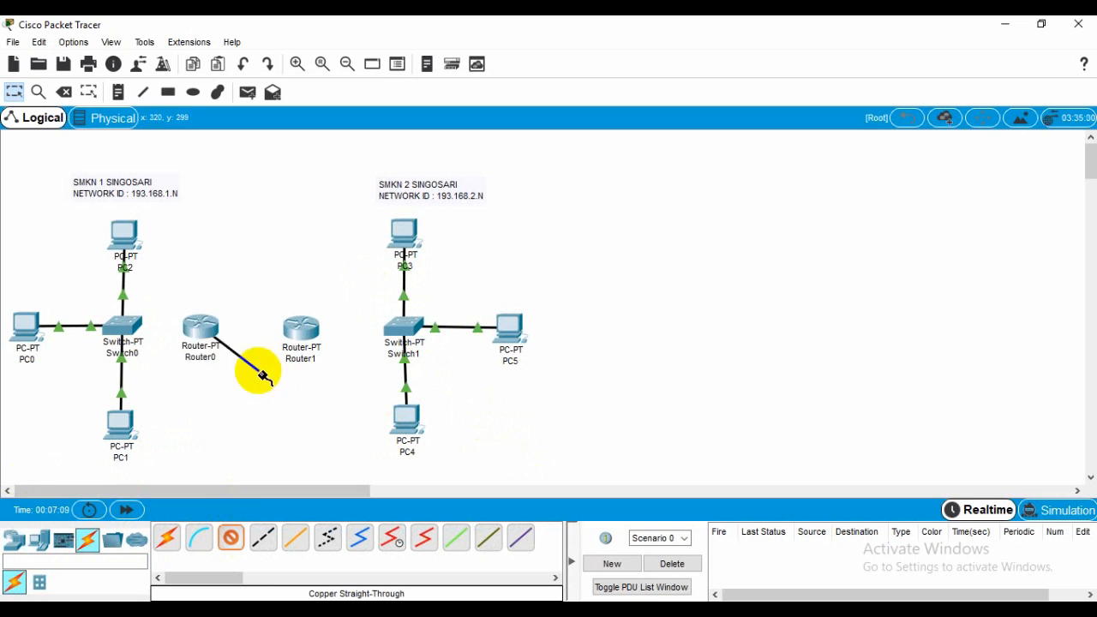
{"action": "left_click", "coordinate": [135, 330]}
{"action": "left_click", "coordinate": [160, 350]}
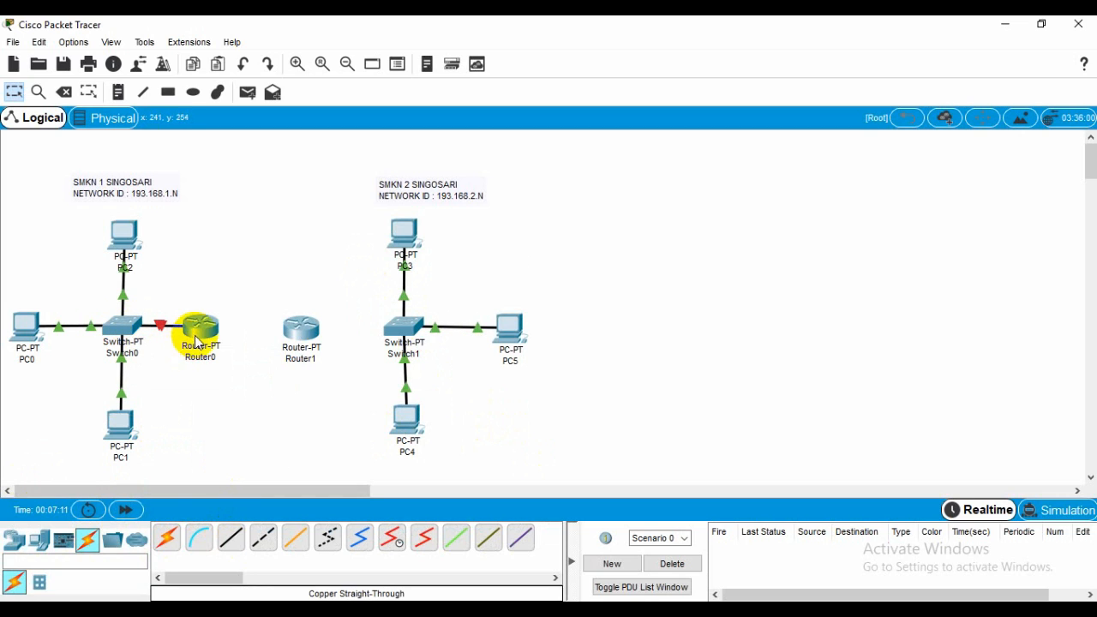
Nudge Router0 and Router1 slightly toward each other, level with the switches.
{"action": "left_click_drag", "start_coordinate": [197, 335], "coordinate": [209, 331]}
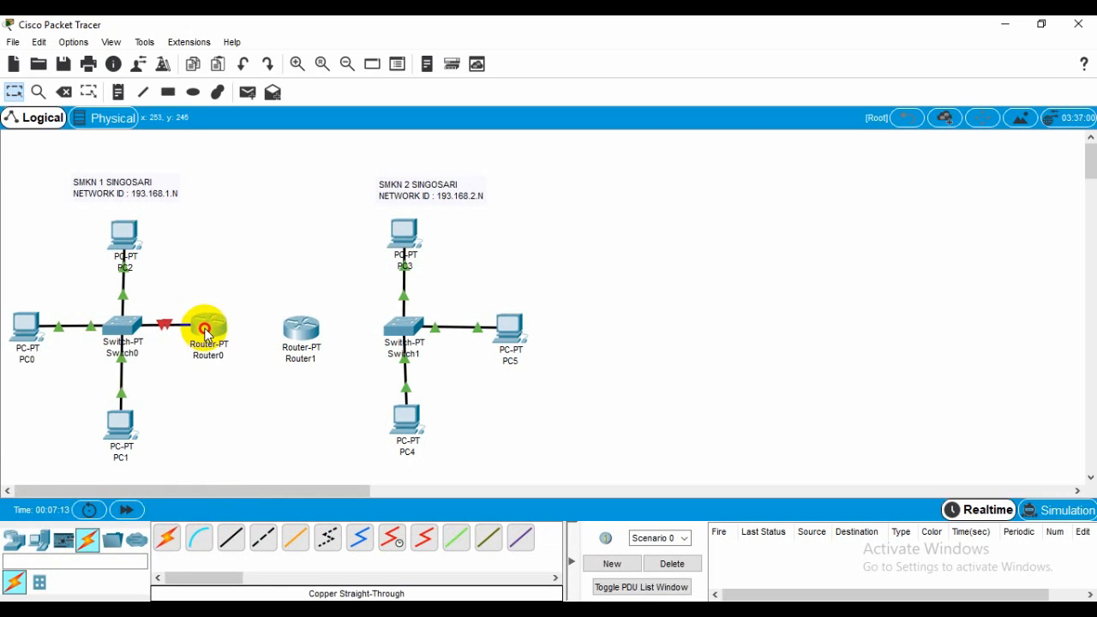
{"action": "left_click", "coordinate": [292, 343]}
{"action": "left_click_drag", "start_coordinate": [292, 343], "coordinate": [287, 339]}
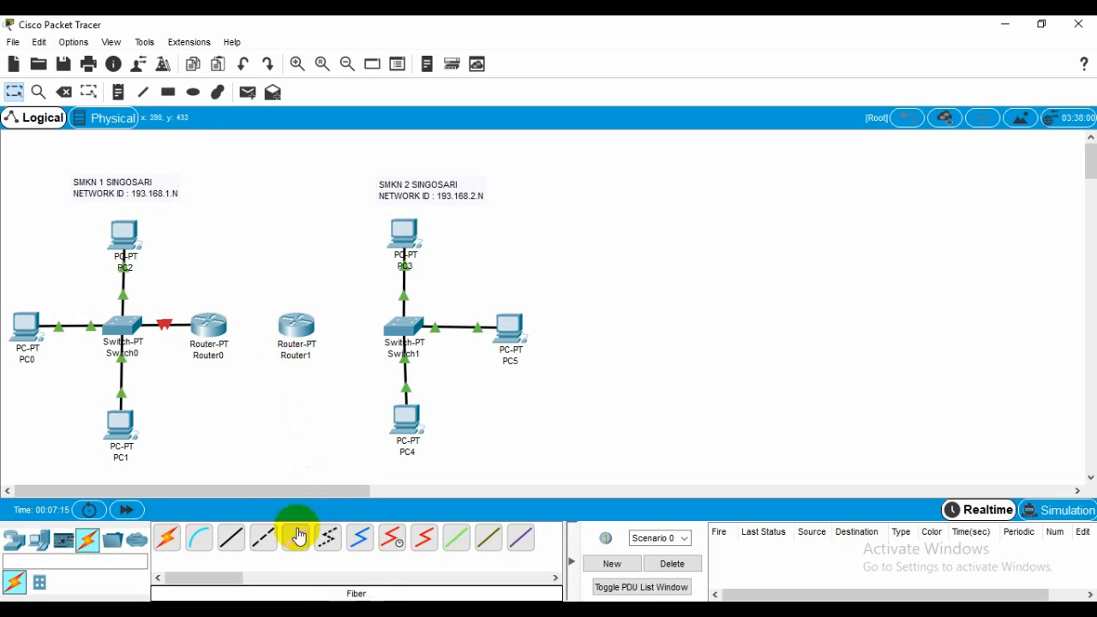
{"action": "left_click", "coordinate": [234, 542]}
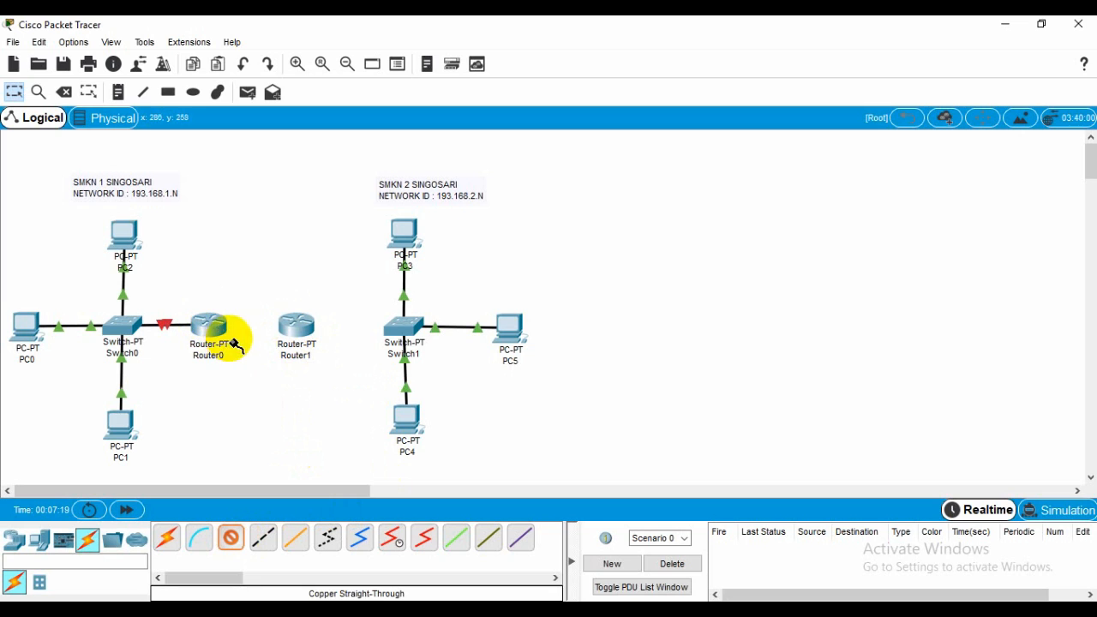
{"action": "left_click", "coordinate": [297, 321]}
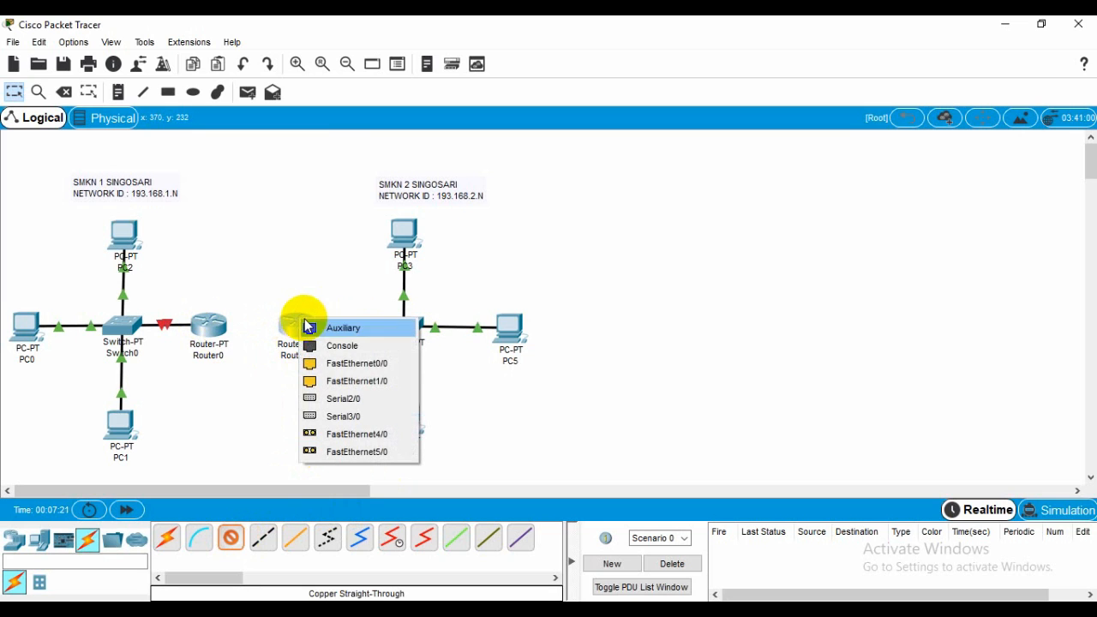
{"action": "left_click", "coordinate": [372, 383]}
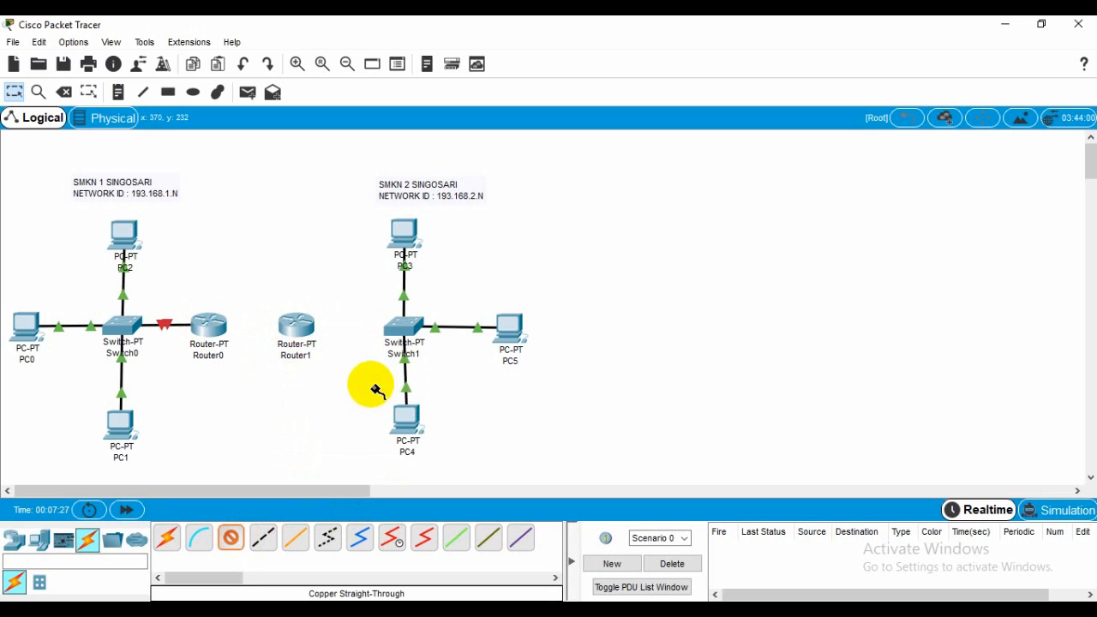
Link Router0's FastEthernet1/0 to Router1's FastEthernet0/0 with a copper cross-over cable and shift both routers slightly right.
{"action": "left_click_drag", "start_coordinate": [208, 330], "coordinate": [215, 330]}
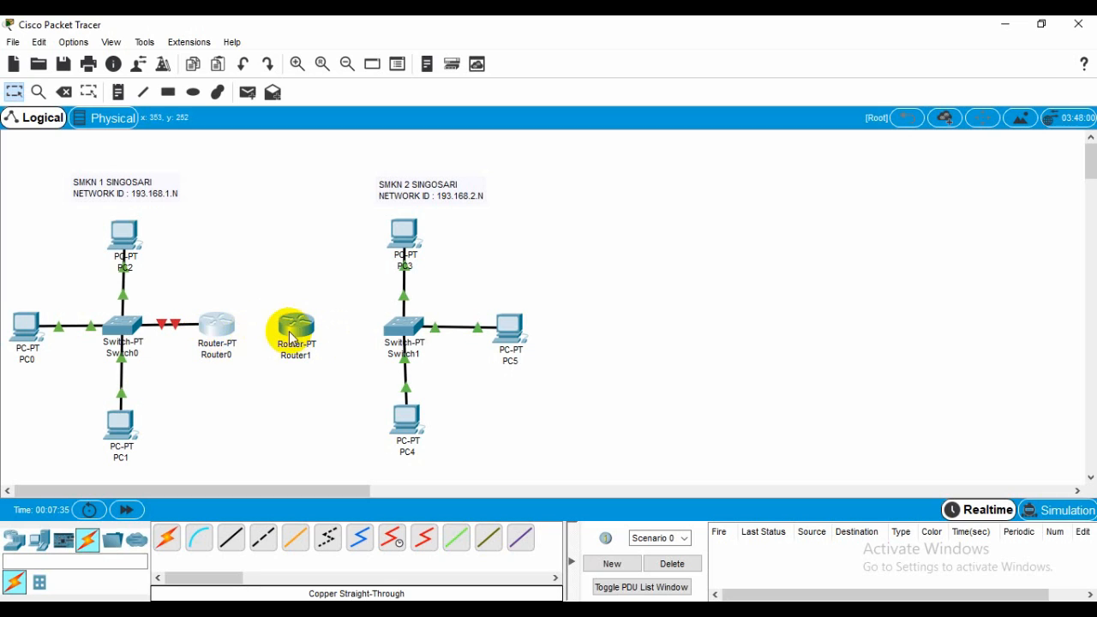
{"action": "left_click", "coordinate": [264, 537]}
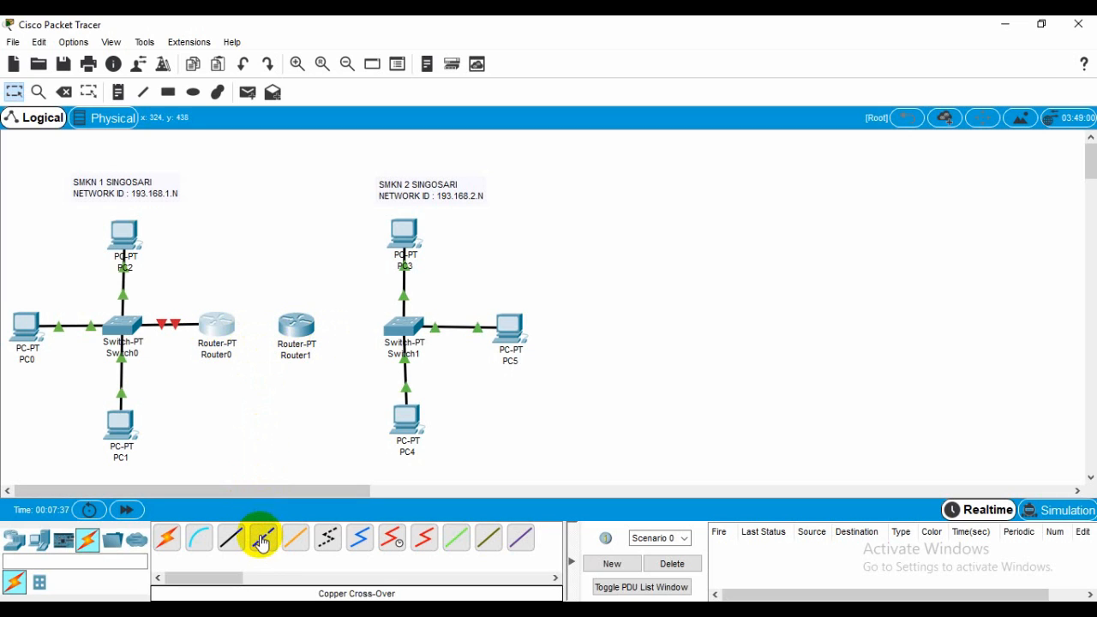
{"action": "left_click", "coordinate": [225, 331]}
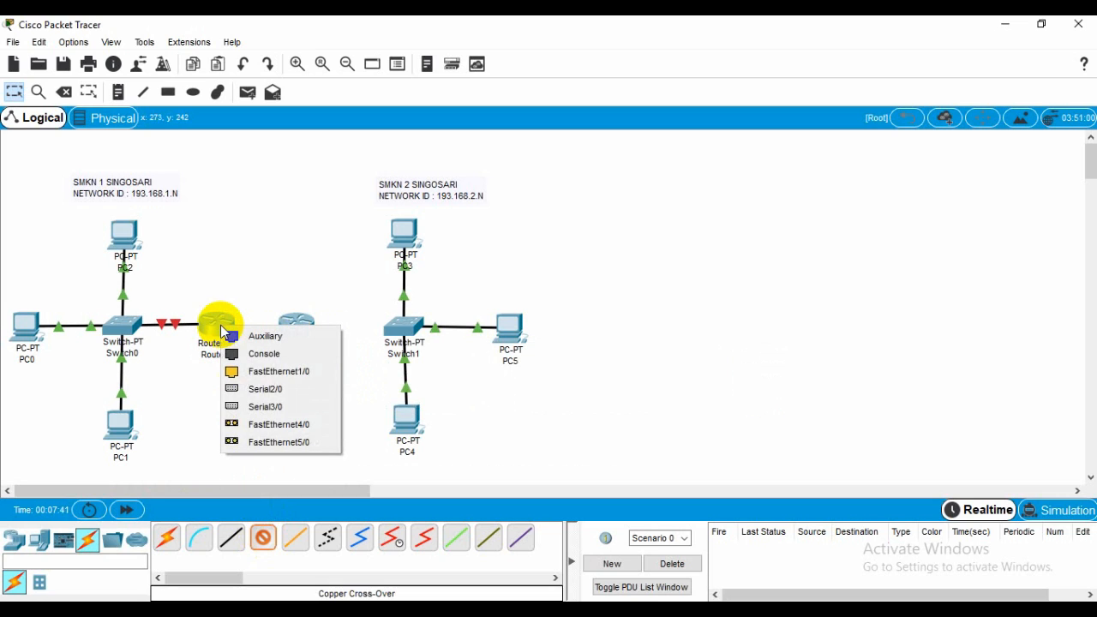
{"action": "left_click", "coordinate": [238, 371]}
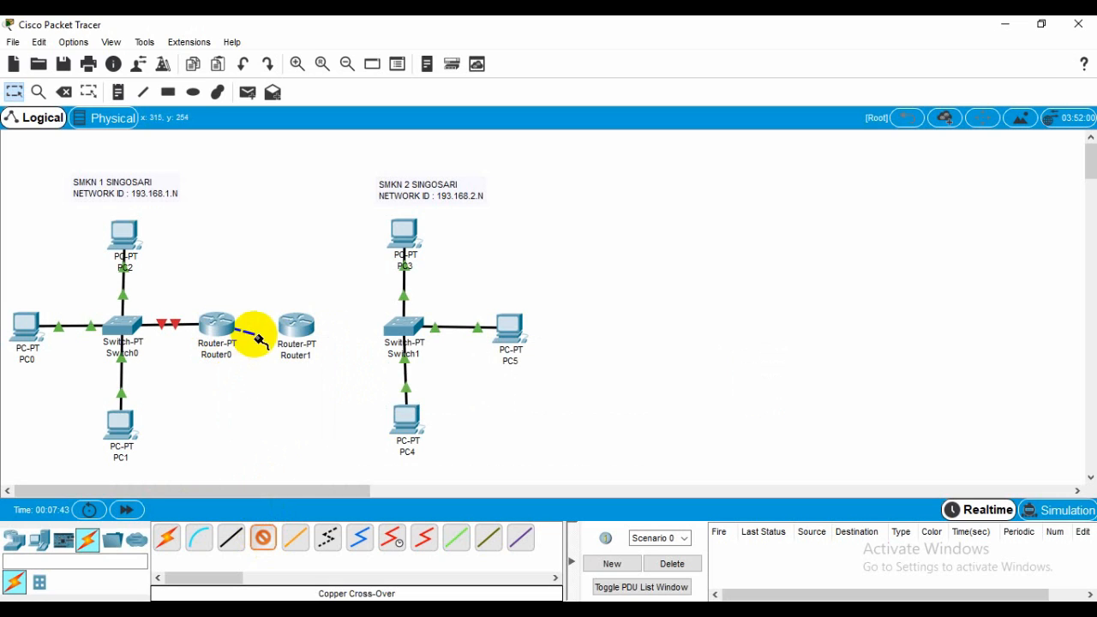
{"action": "left_click", "coordinate": [290, 329]}
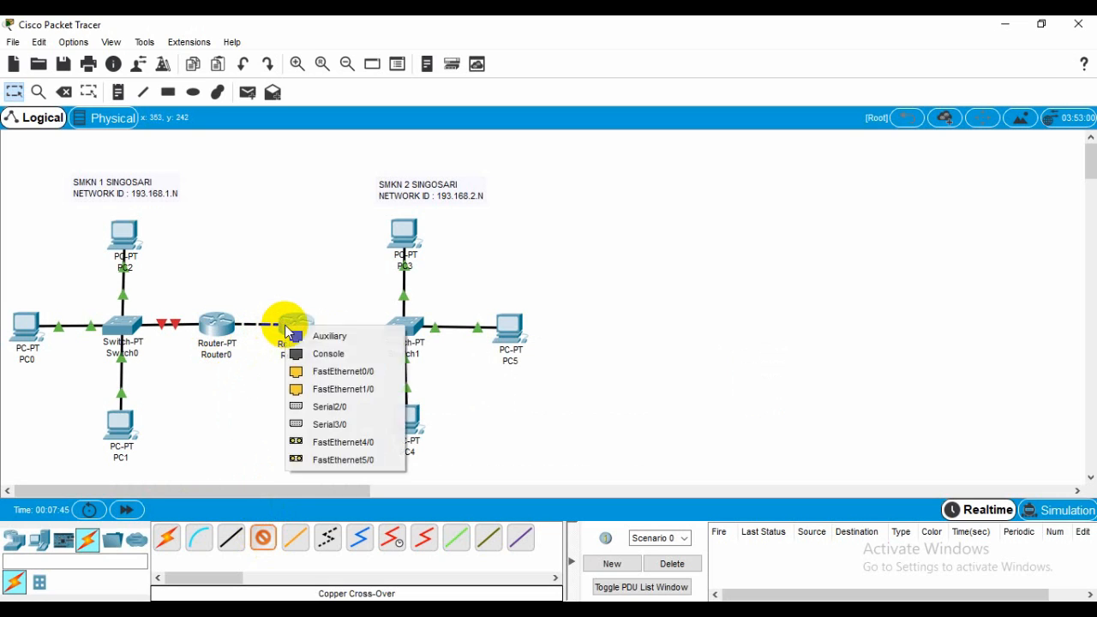
{"action": "left_click", "coordinate": [307, 373]}
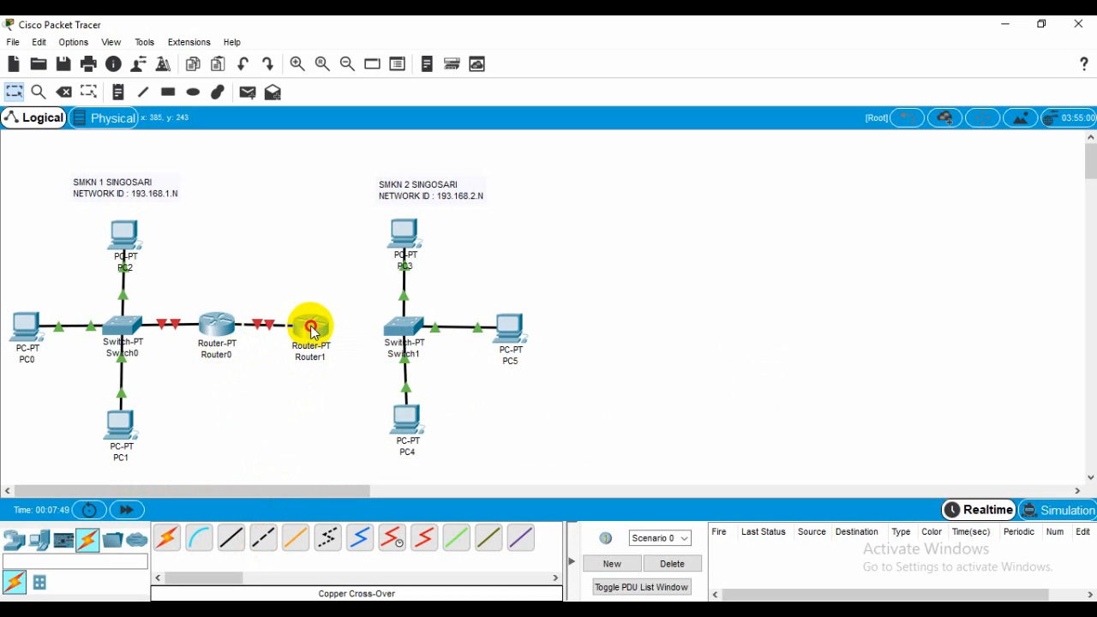
{"action": "left_click_drag", "start_coordinate": [311, 327], "coordinate": [313, 323]}
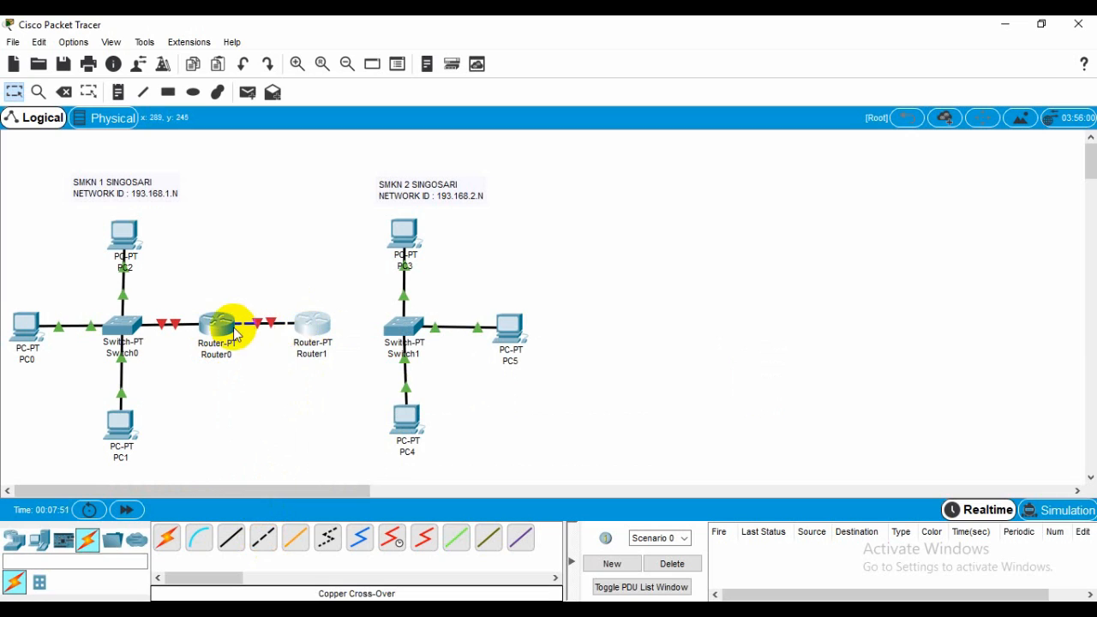
Delete the cable between the routers and reconnect Router0's FastEthernet1/0 to Router1's FastEthernet0/0 with a copper cross-over cable.
{"action": "left_click", "coordinate": [68, 92]}
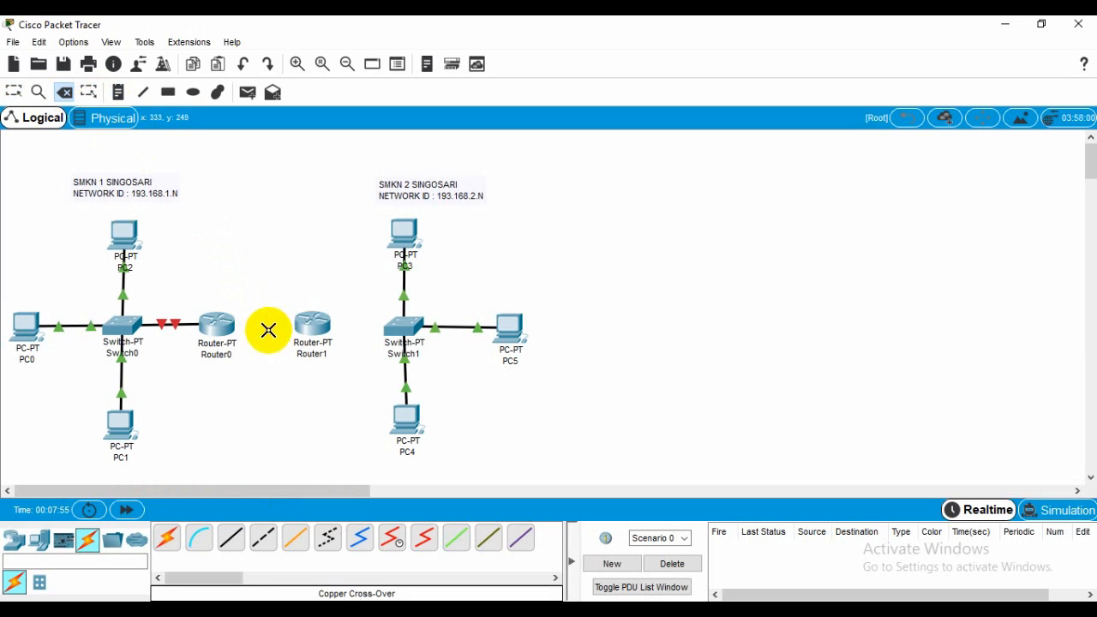
{"action": "key", "text": "Escape"}
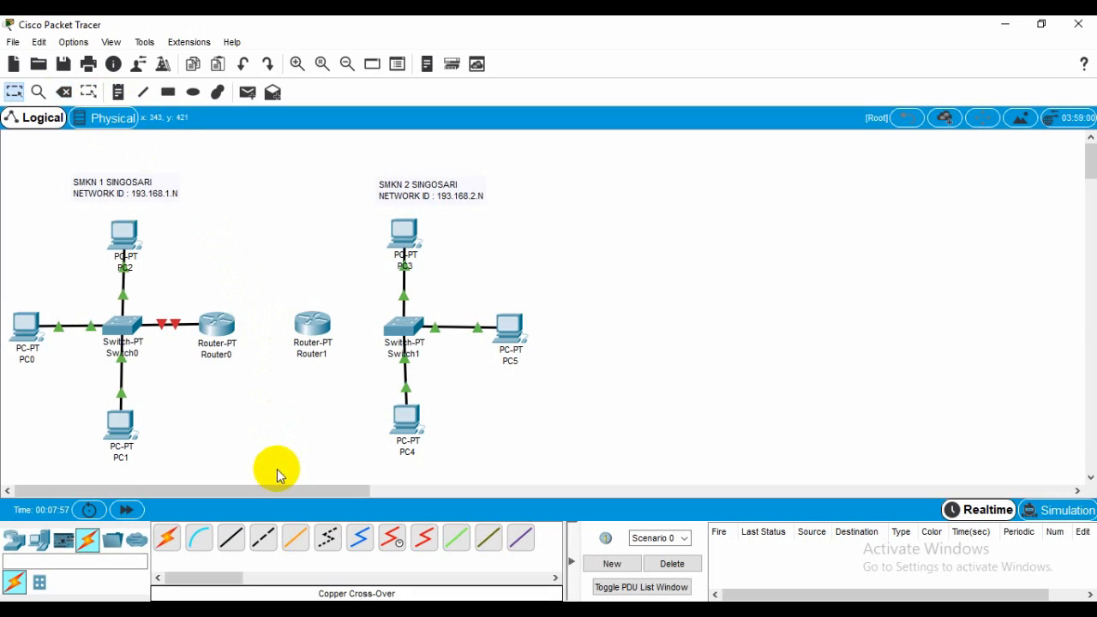
{"action": "left_click", "coordinate": [266, 547]}
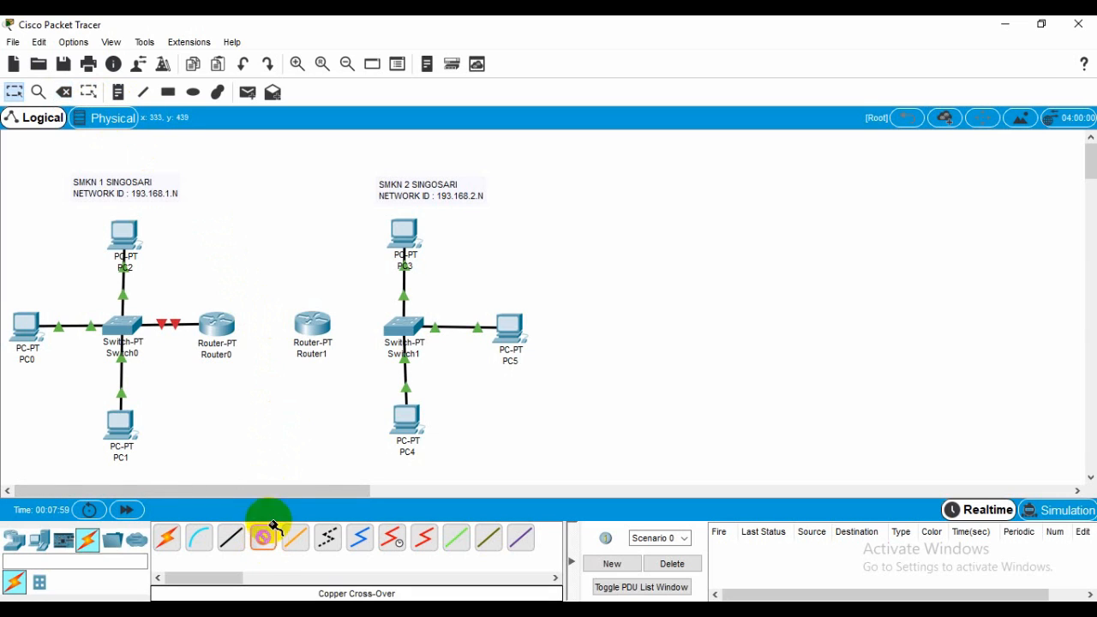
{"action": "left_click", "coordinate": [221, 325]}
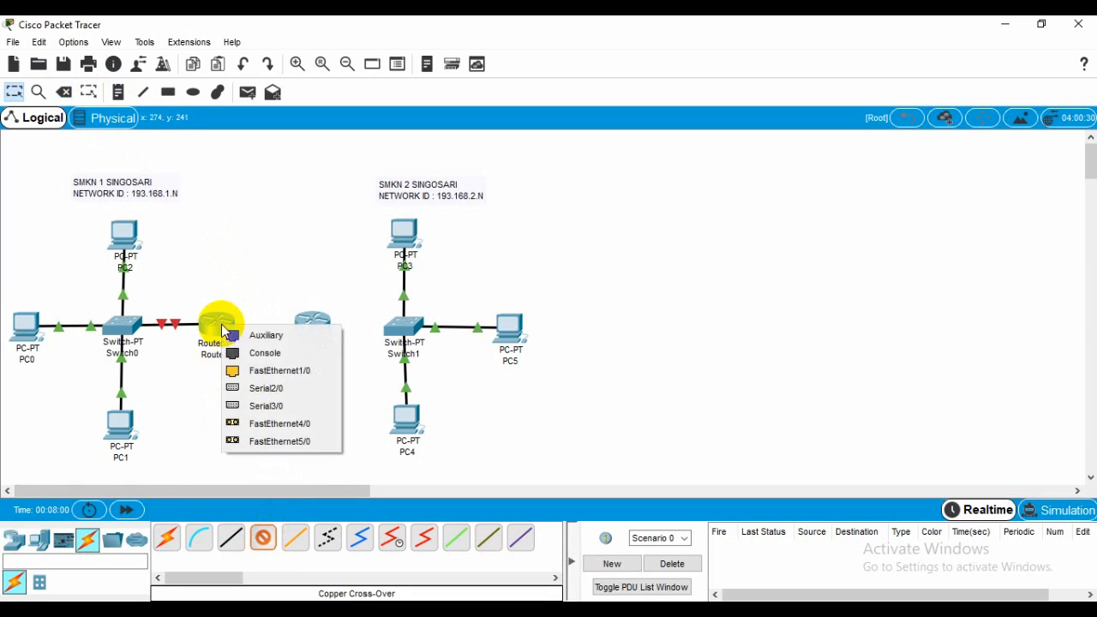
{"action": "left_click", "coordinate": [279, 372]}
{"action": "left_click", "coordinate": [301, 330]}
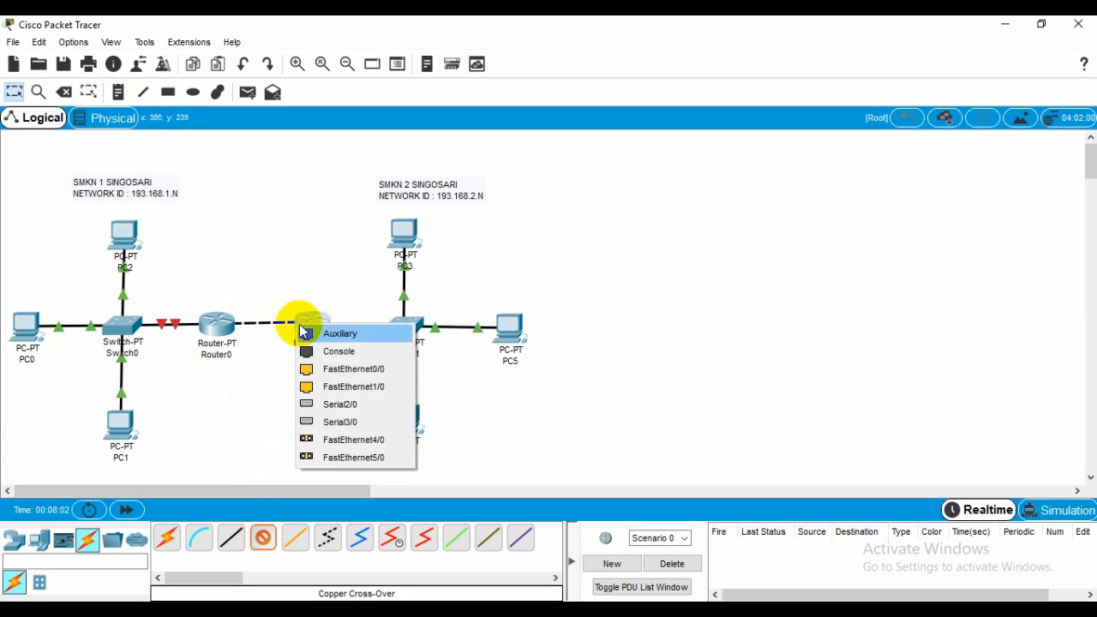
{"action": "left_click", "coordinate": [352, 370]}
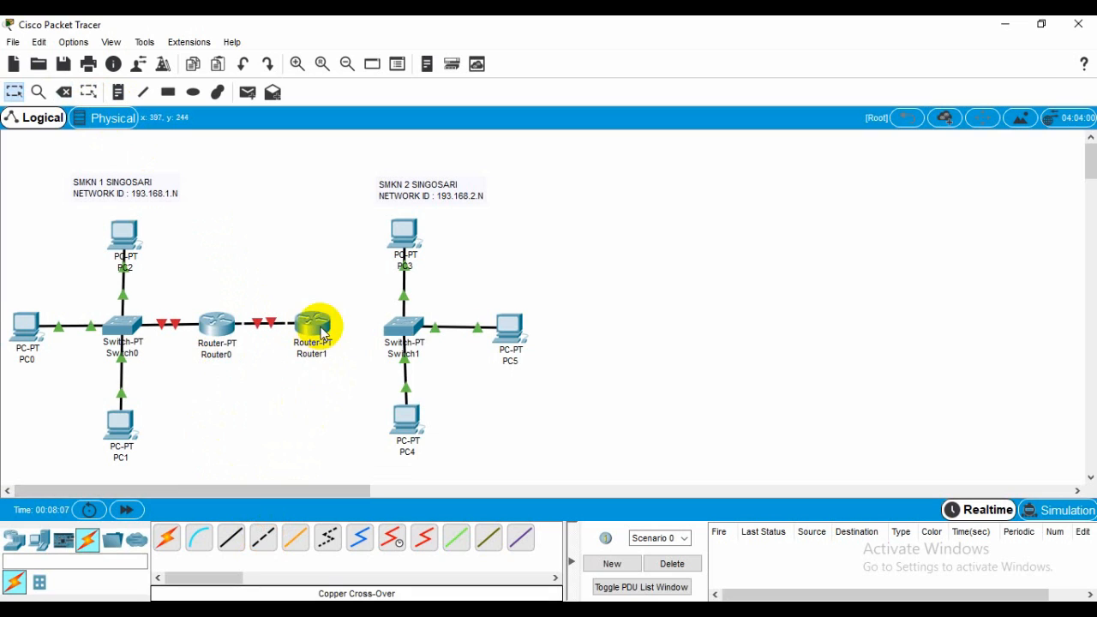
Connect Router1's FastEthernet1/0 to Switch1's FastEthernet3/1 with a copper straight-through cable.
{"action": "left_click", "coordinate": [230, 538]}
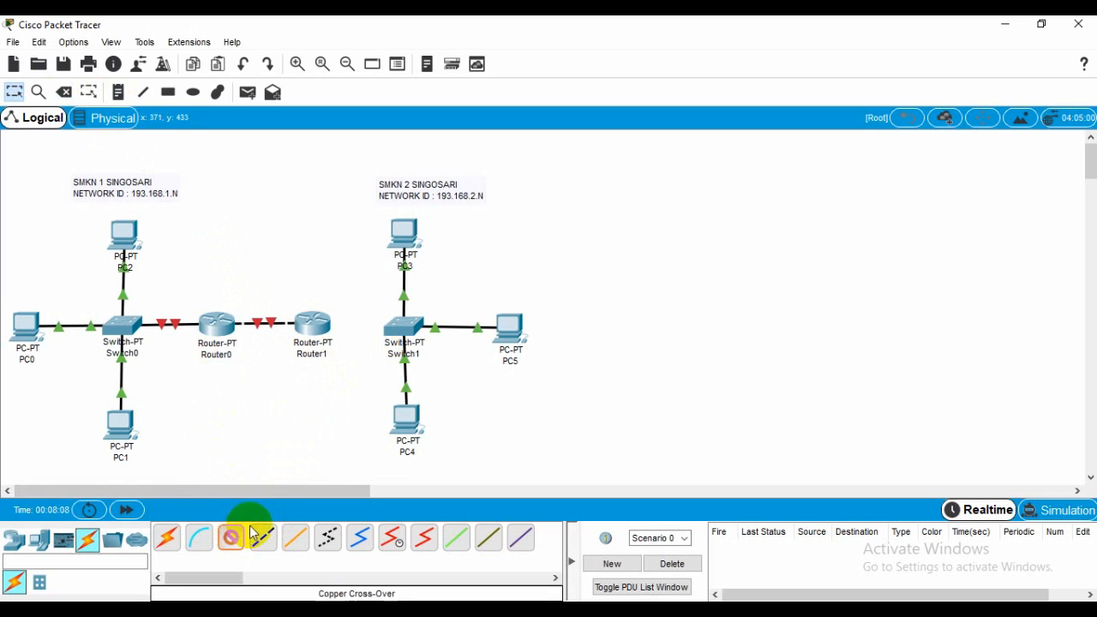
{"action": "left_click", "coordinate": [324, 333]}
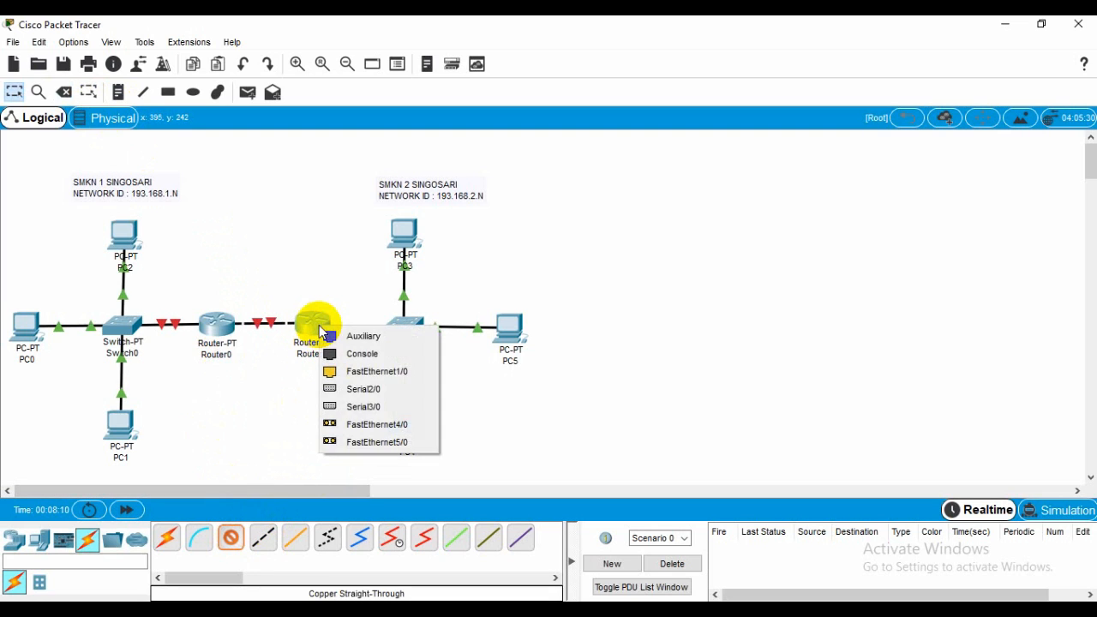
{"action": "left_click", "coordinate": [354, 371]}
{"action": "left_click", "coordinate": [396, 328]}
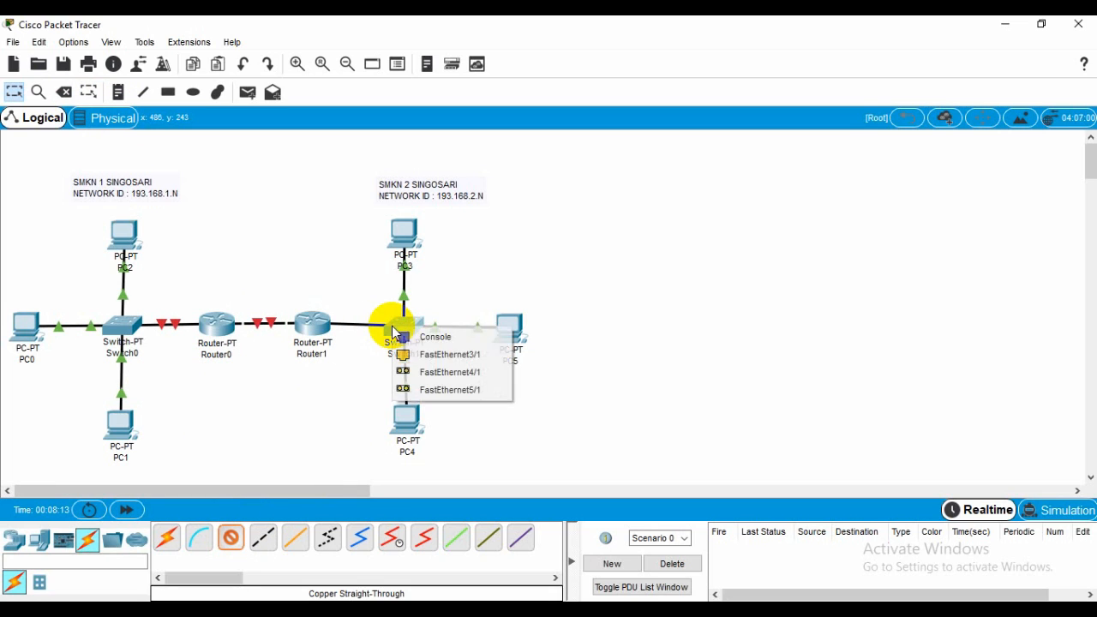
{"action": "left_click", "coordinate": [438, 354]}
Nudge Switch1, PC5 and PC4 slightly so that Switch1 lines up with the routers and its PCs.
{"action": "left_click_drag", "start_coordinate": [411, 331], "coordinate": [404, 321]}
{"action": "left_click_drag", "start_coordinate": [510, 324], "coordinate": [500, 327]}
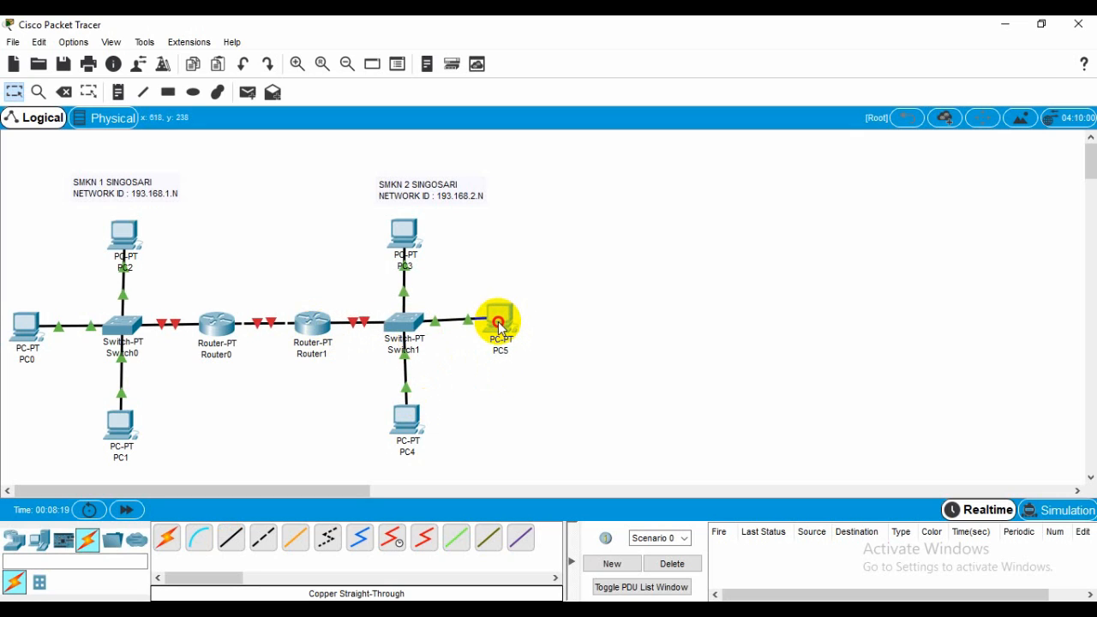
{"action": "left_click_drag", "start_coordinate": [406, 416], "coordinate": [401, 411]}
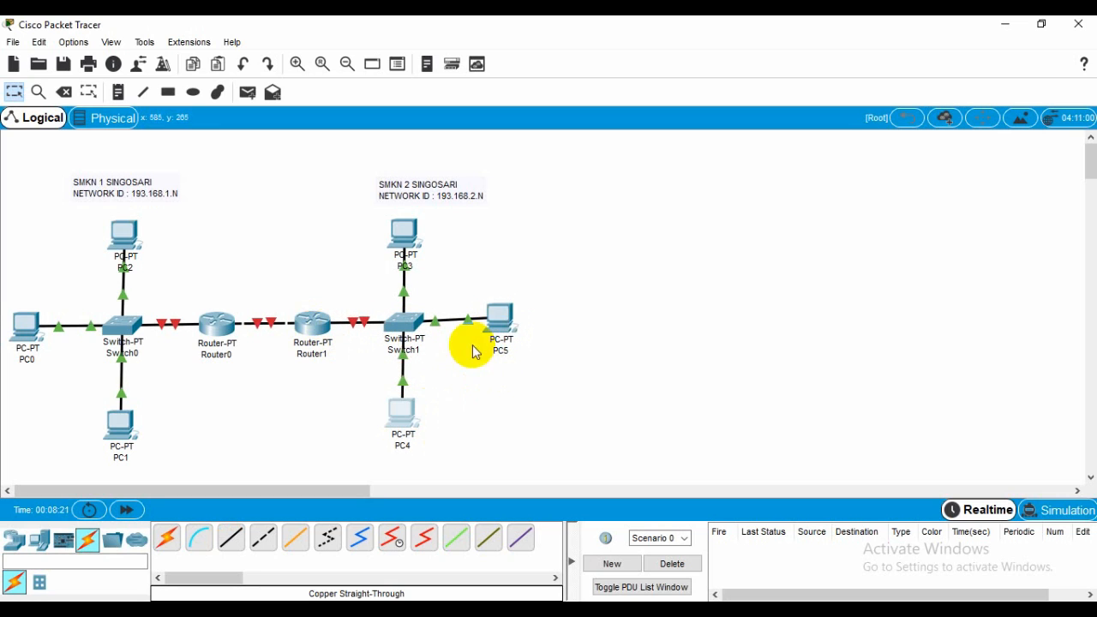
{"action": "left_click_drag", "start_coordinate": [404, 318], "coordinate": [409, 330]}
{"action": "mouse_move", "coordinate": [488, 326]}
{"action": "left_mouse_down"}
{"action": "mouse_move", "coordinate": [491, 336]}
{"action": "mouse_move", "coordinate": [489, 326]}
{"action": "left_mouse_up"}
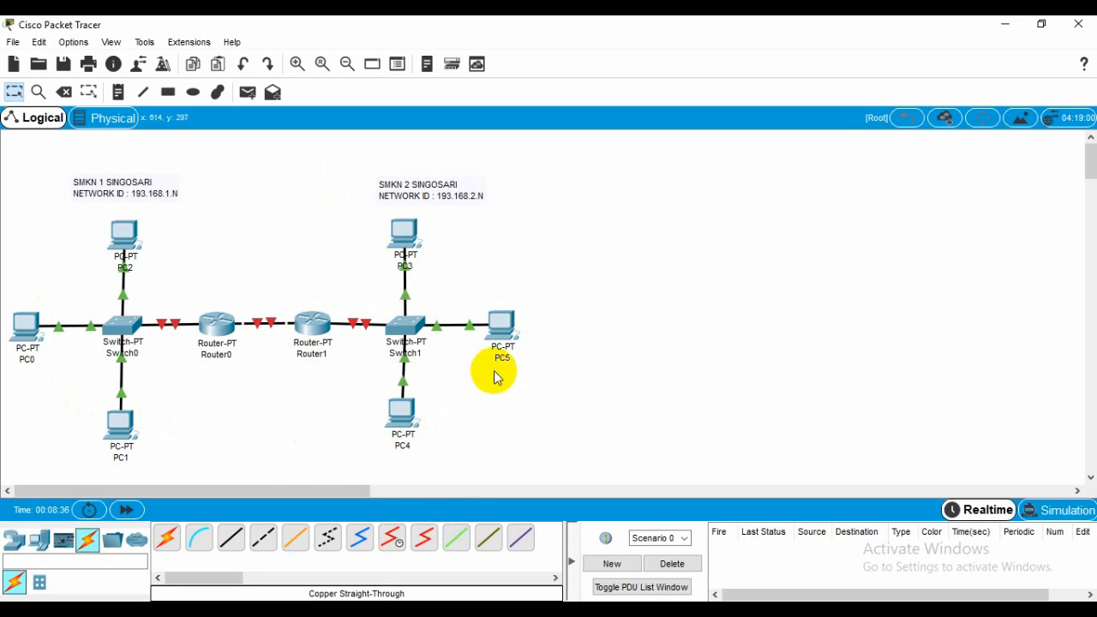
{"action": "left_click_drag", "start_coordinate": [336, 207], "coordinate": [523, 442]}
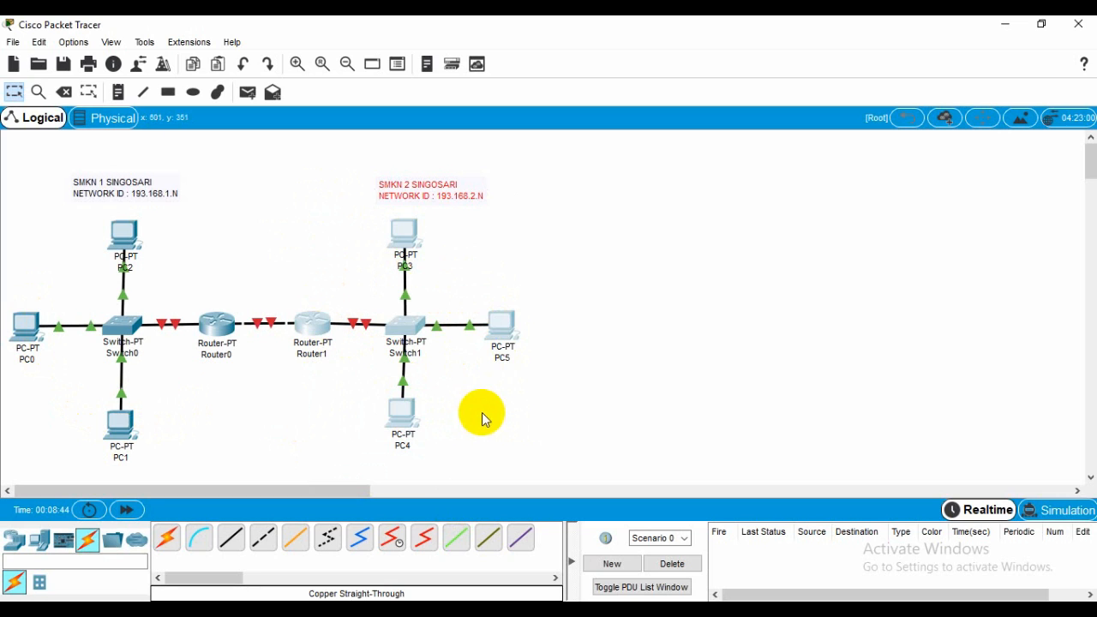
{"action": "left_click_drag", "start_coordinate": [25, 162], "coordinate": [214, 446]}
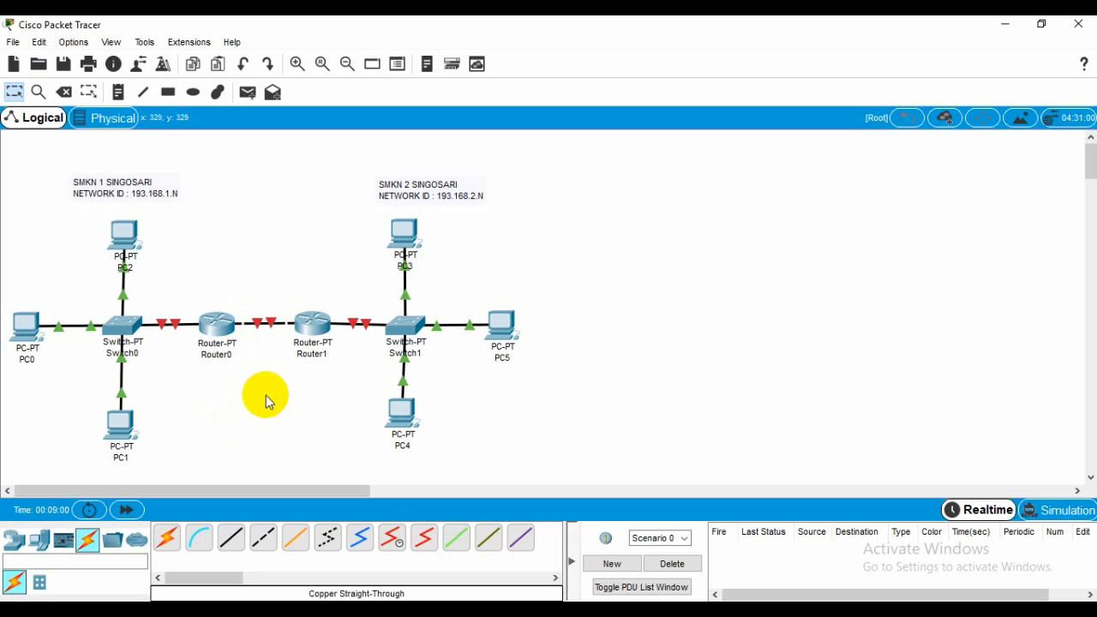
{"action": "left_click", "coordinate": [124, 436]}
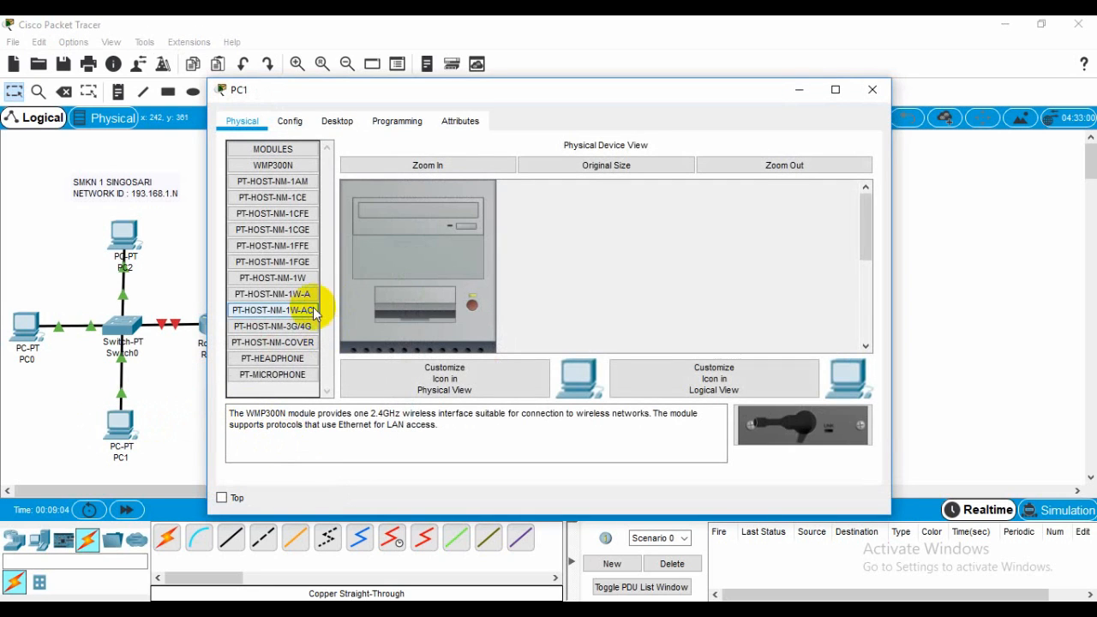
{"action": "left_click", "coordinate": [873, 90]}
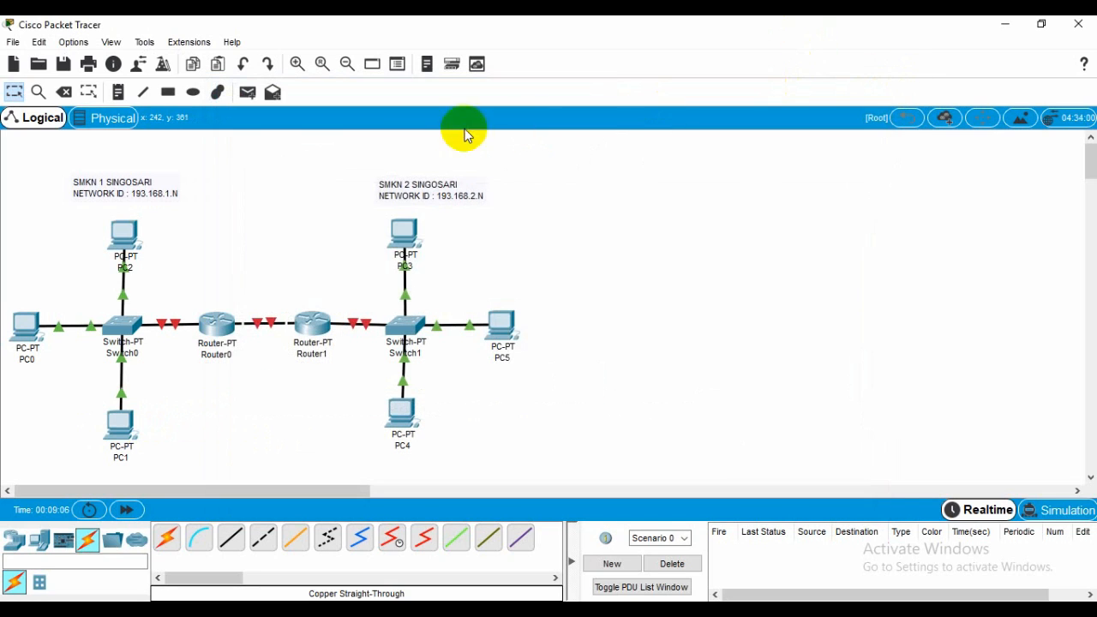
Add the note 193.168.1.1 beside PC1.
{"action": "left_click", "coordinate": [123, 96]}
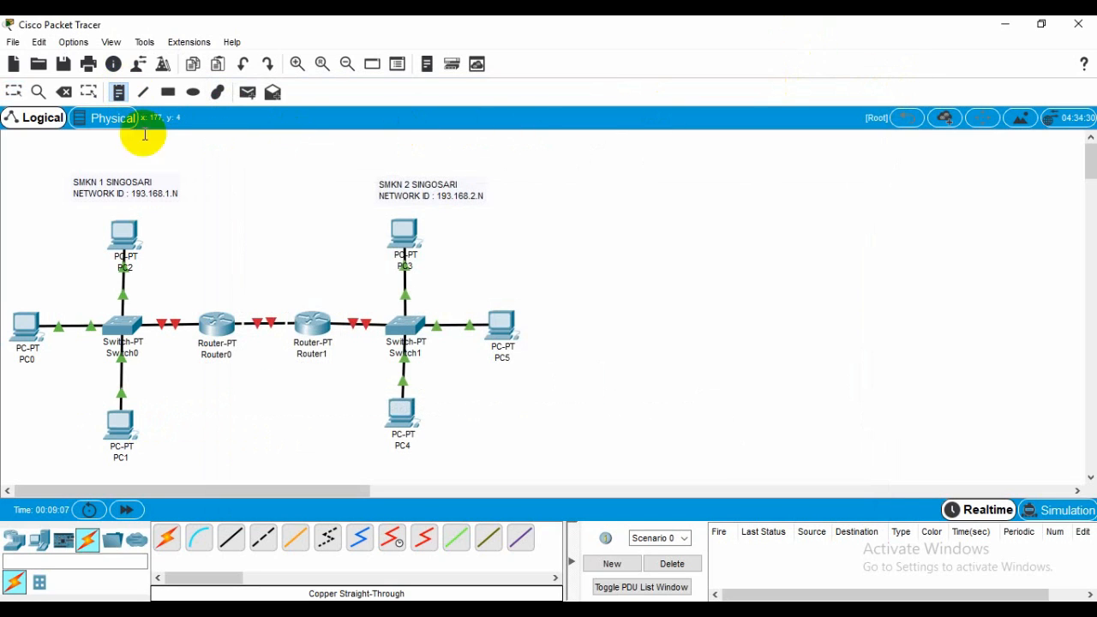
{"action": "left_click", "coordinate": [148, 422]}
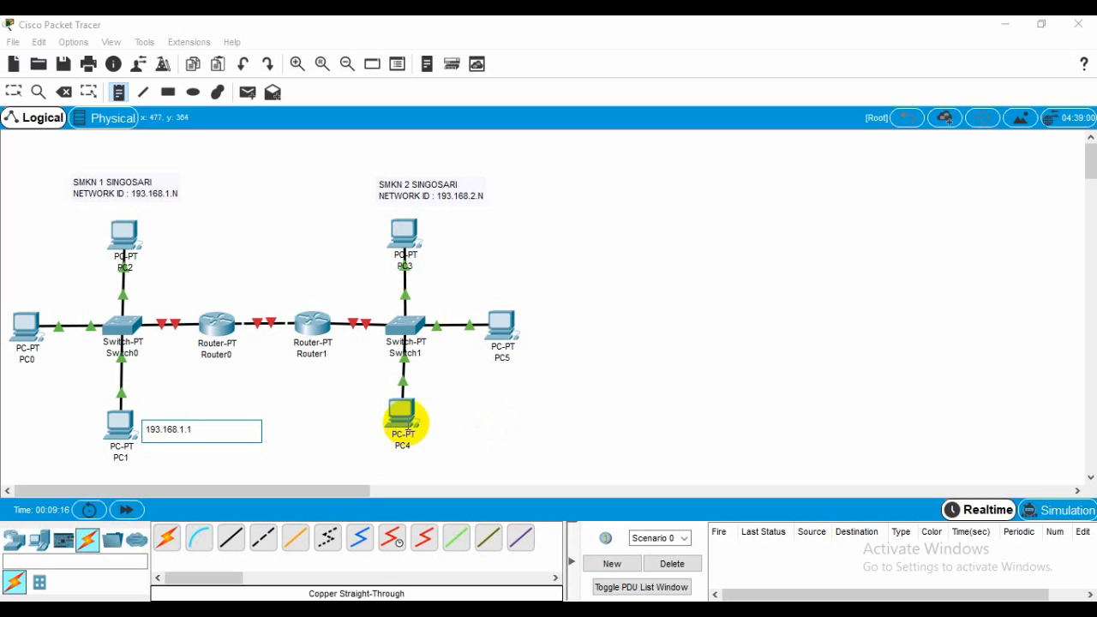
{"action": "key", "text": "Escape"}
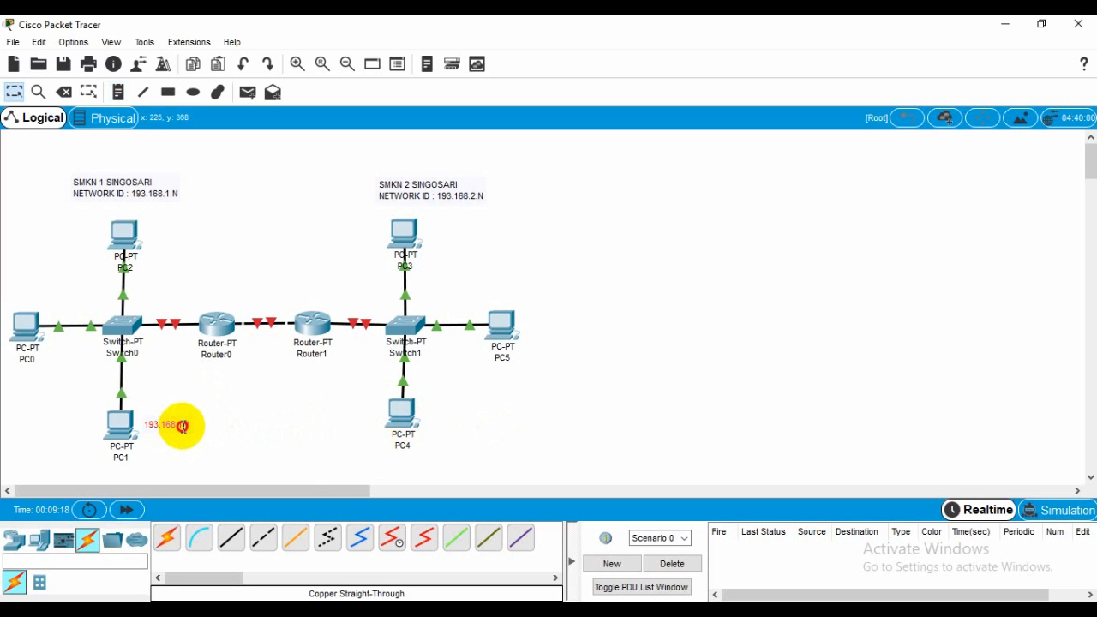
Add the note 193.168.1.2 and position it beside PC2.
{"action": "left_click", "coordinate": [118, 92]}
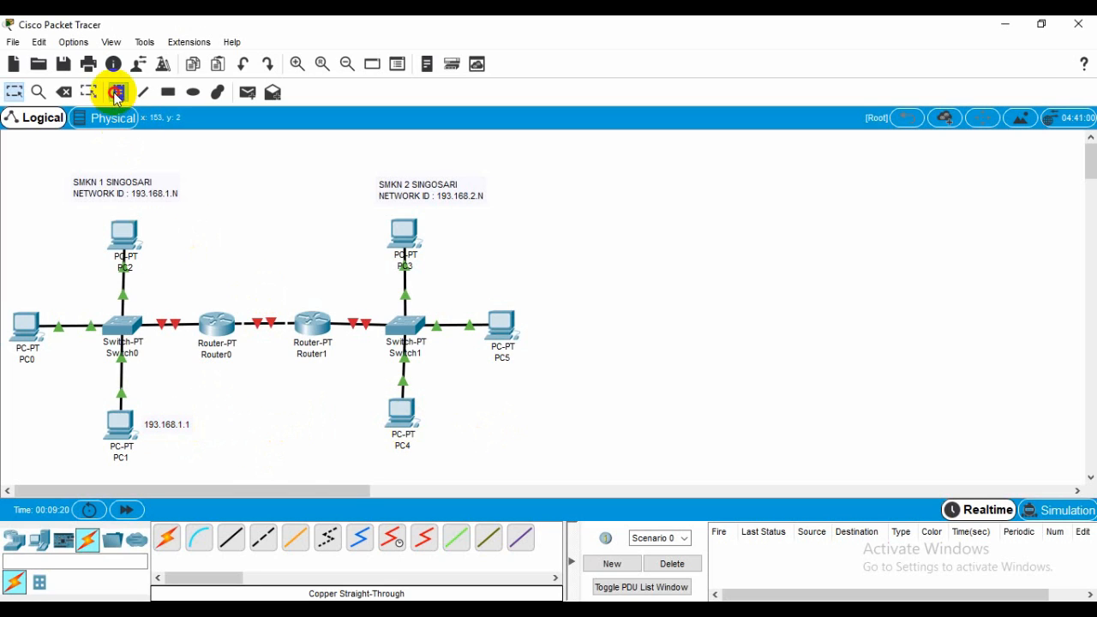
{"action": "left_click", "coordinate": [231, 253]}
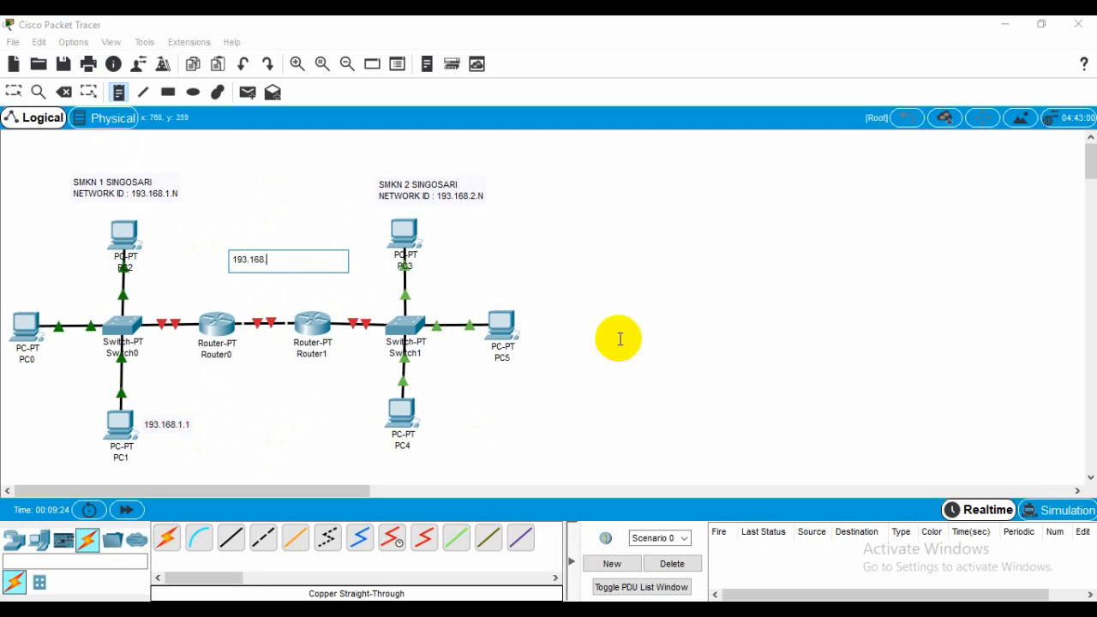
{"action": "key", "text": "Escape"}
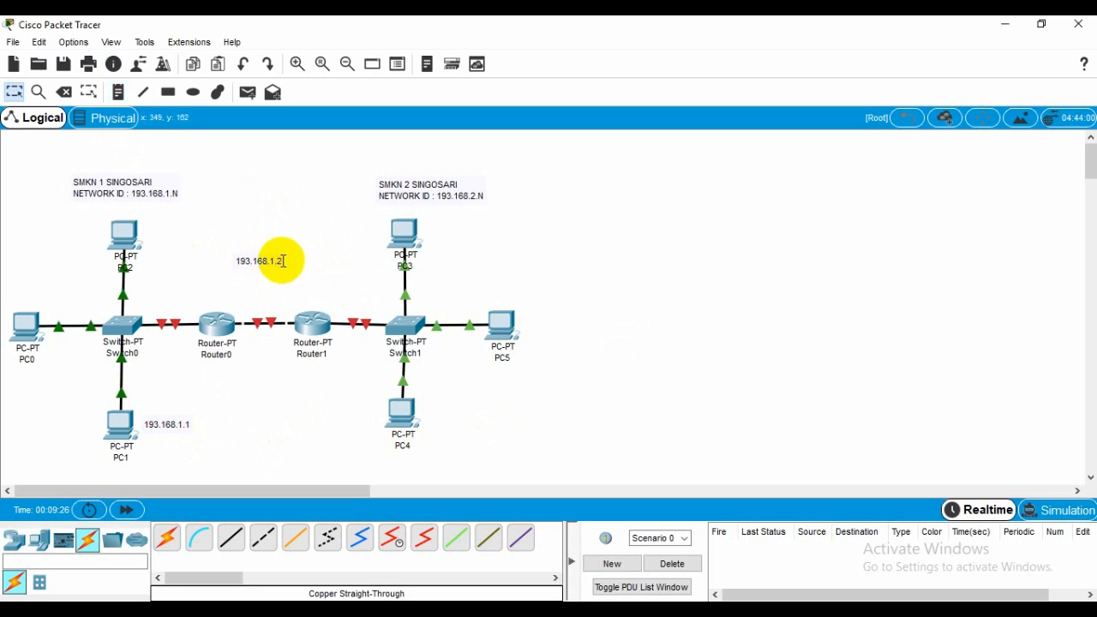
{"action": "left_click_drag", "start_coordinate": [277, 257], "coordinate": [100, 230]}
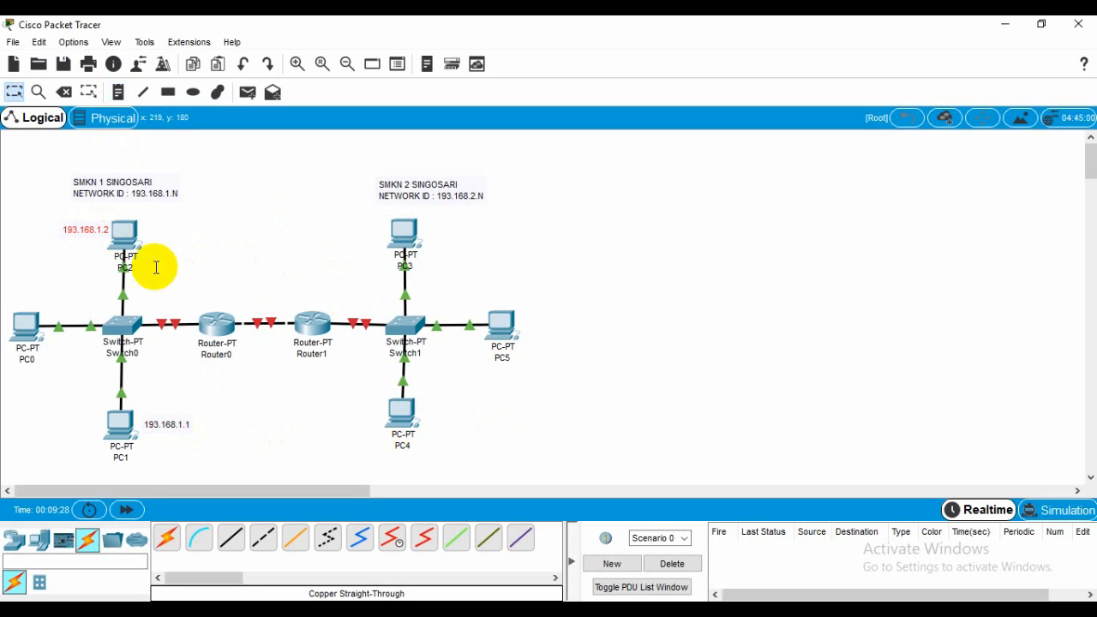
Add the note 193.168.1.3 and position it above PC0.
{"action": "left_click", "coordinate": [119, 92]}
{"action": "left_click", "coordinate": [242, 254]}
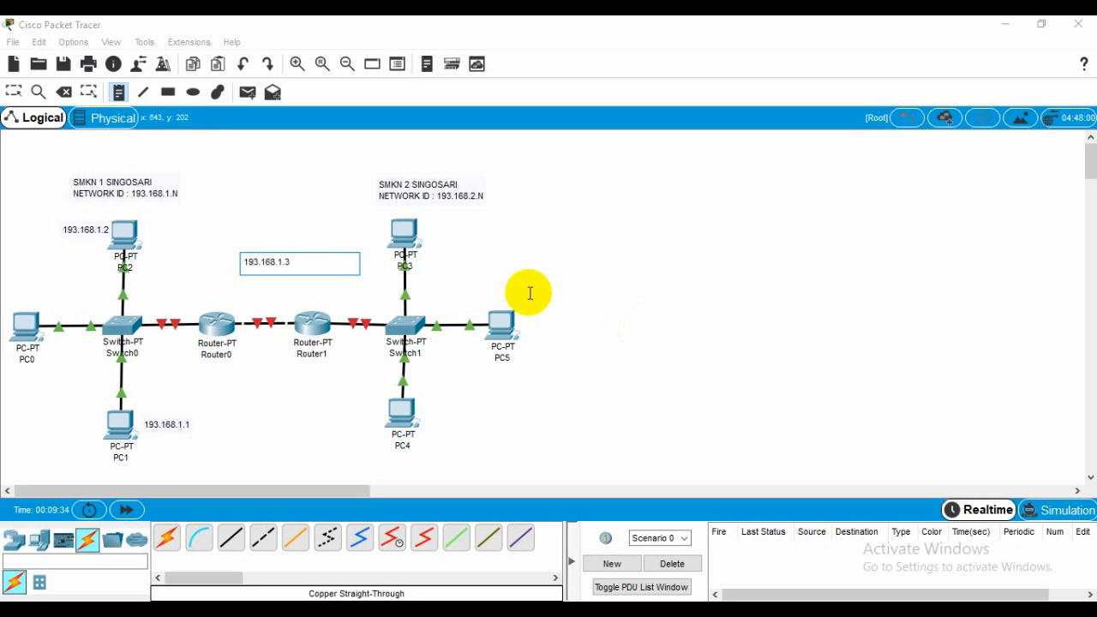
{"action": "key", "text": "Escape"}
{"action": "left_click_drag", "start_coordinate": [268, 264], "coordinate": [43, 290]}
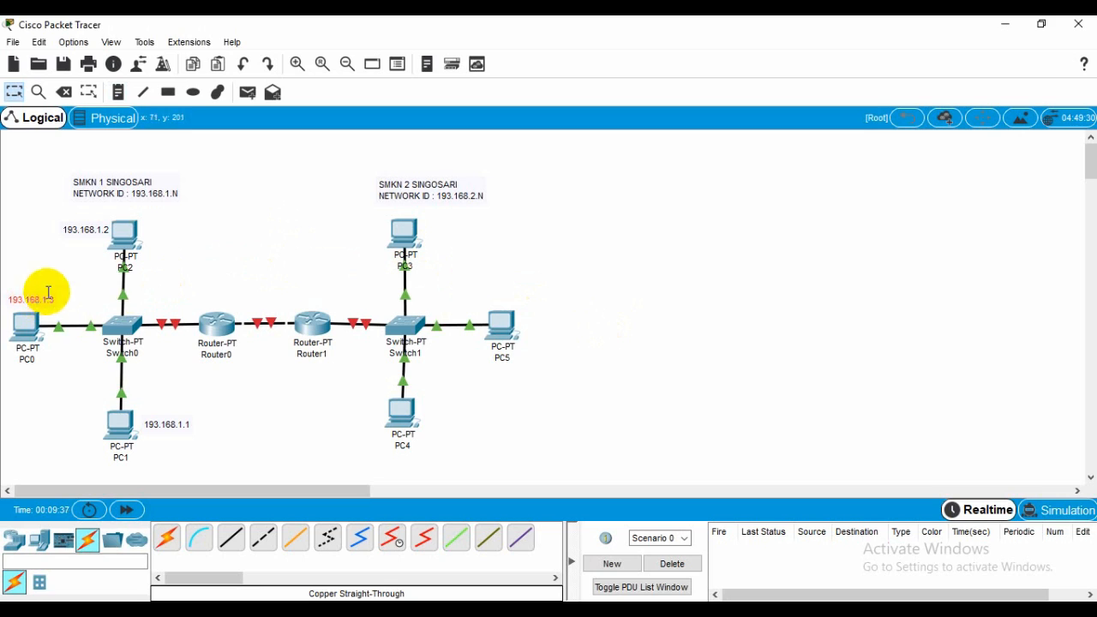
Add the note 193.168.1.4 and position it above the link between Switch0 and Router0.
{"action": "left_click", "coordinate": [118, 92]}
{"action": "left_click", "coordinate": [215, 256]}
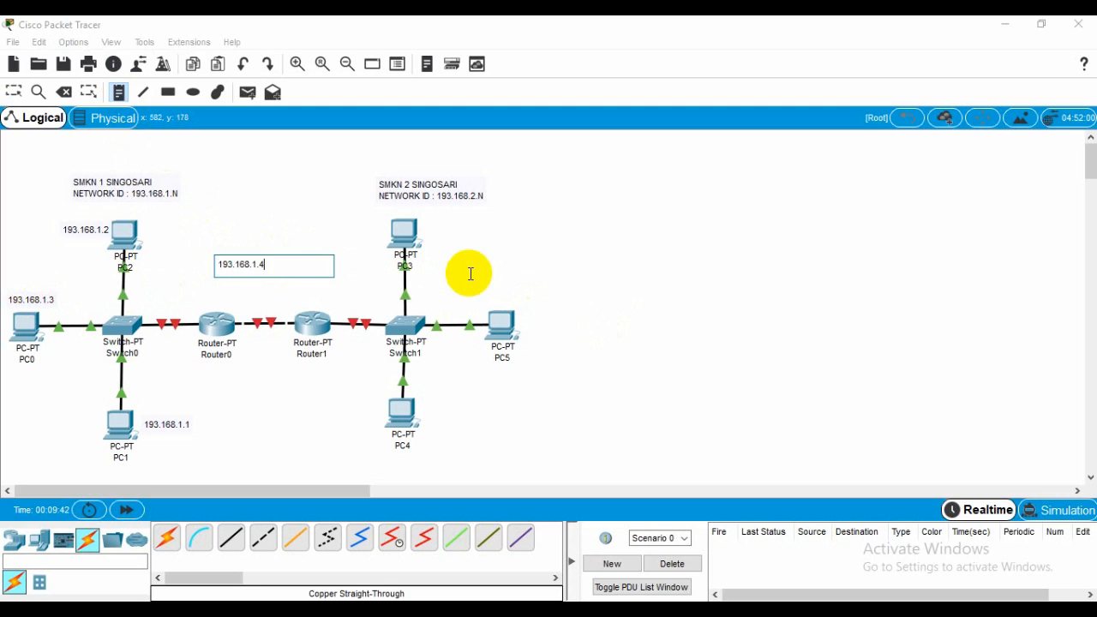
{"action": "key", "text": "Escape"}
{"action": "left_click_drag", "start_coordinate": [245, 265], "coordinate": [174, 305]}
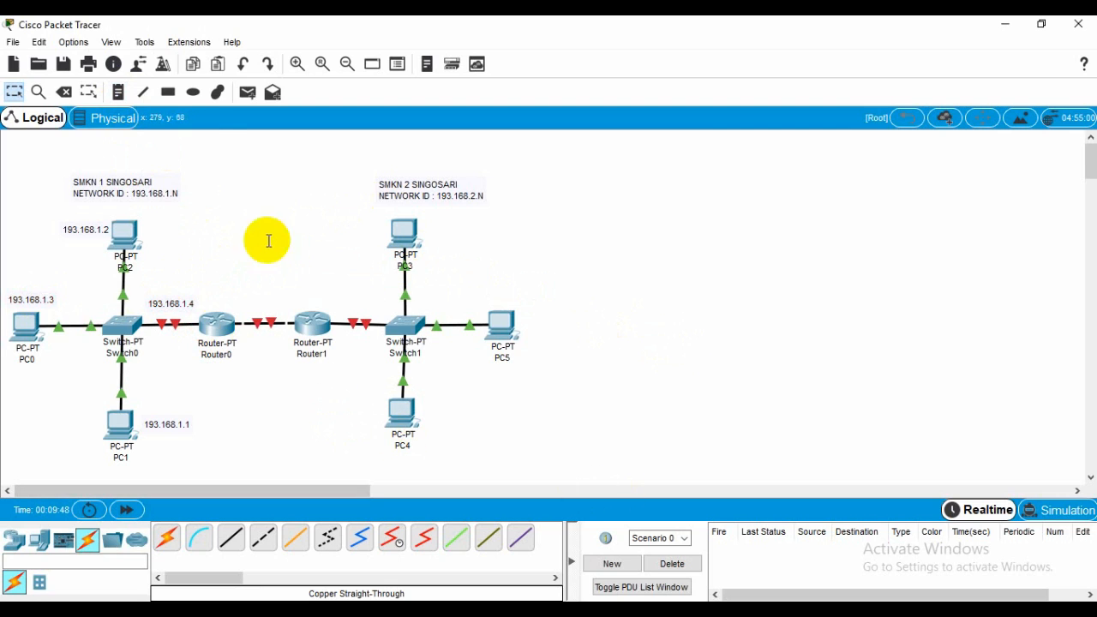
Add the note 193.168.2.1 and position it beside PC3.
{"action": "left_click", "coordinate": [118, 91]}
{"action": "left_click", "coordinate": [560, 260]}
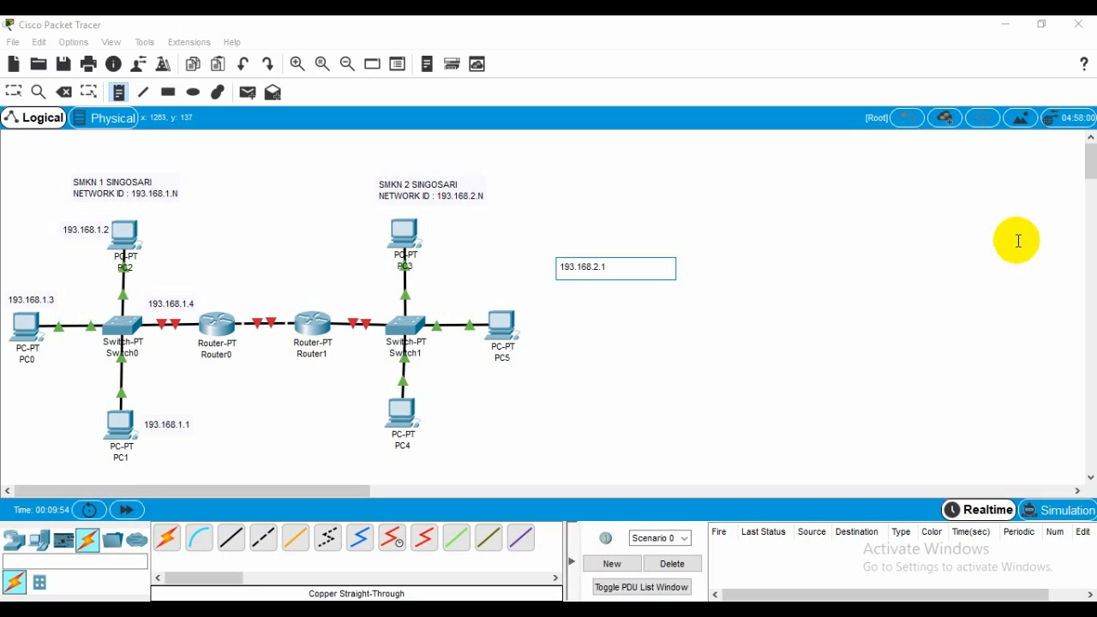
{"action": "type", "text": "193.168.2.1"}
{"action": "key", "text": "Escape"}
{"action": "left_click_drag", "start_coordinate": [591, 267], "coordinate": [459, 234]}
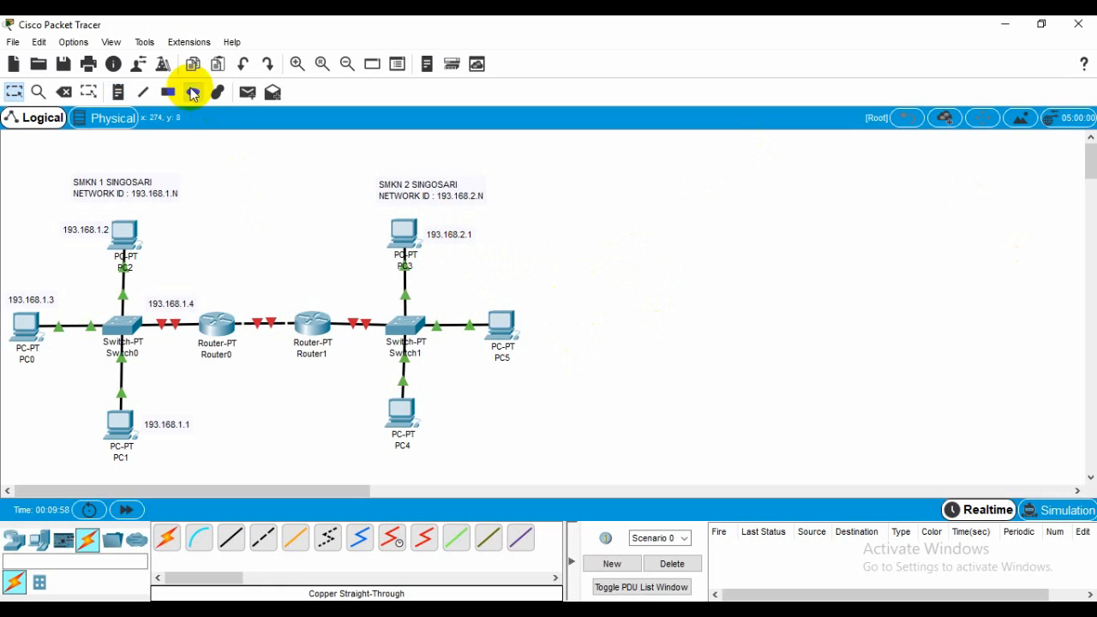
Postpone the Windows update restart by an hour, and place the note 193.168.2.2 above PC5.
{"action": "left_click", "coordinate": [117, 91]}
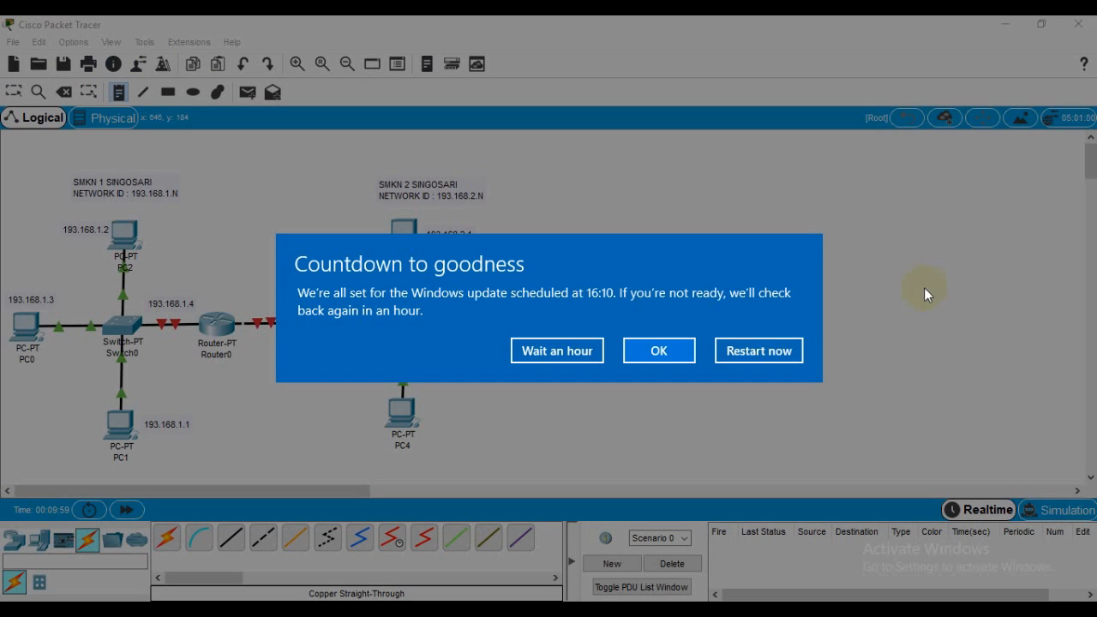
{"action": "left_click", "coordinate": [554, 350]}
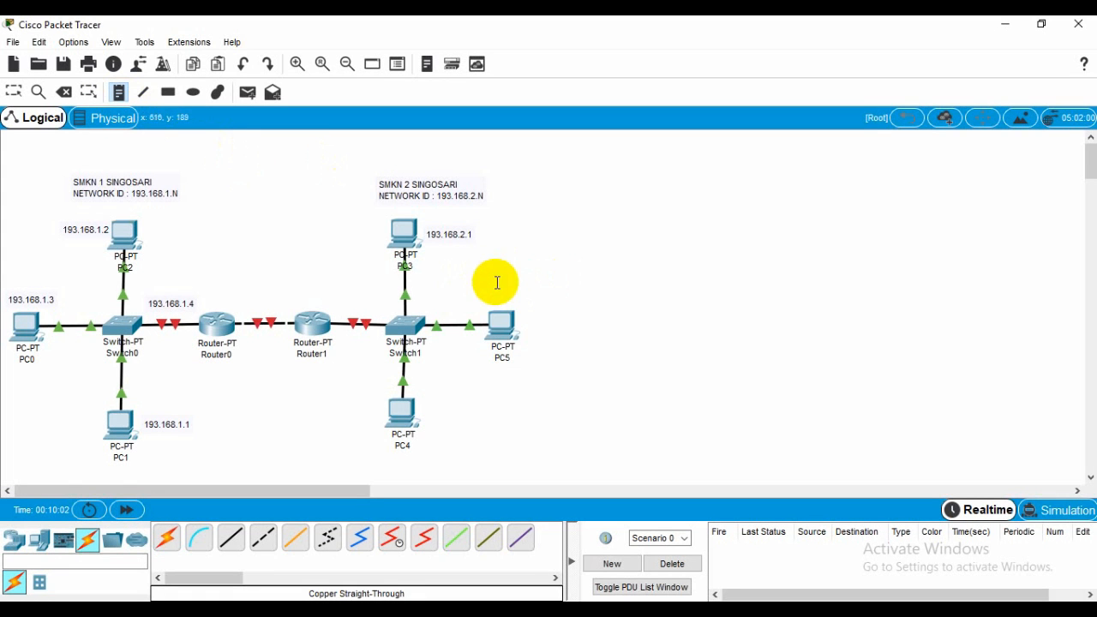
{"action": "left_click", "coordinate": [498, 279]}
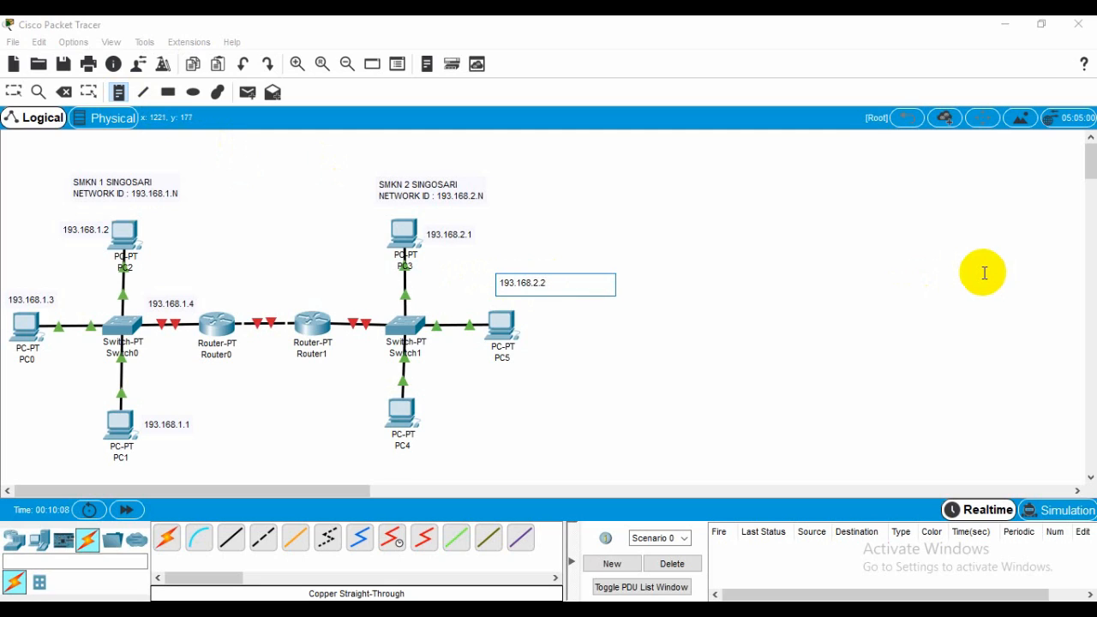
{"action": "left_click", "coordinate": [632, 380]}
{"action": "left_click_drag", "start_coordinate": [522, 283], "coordinate": [495, 293]}
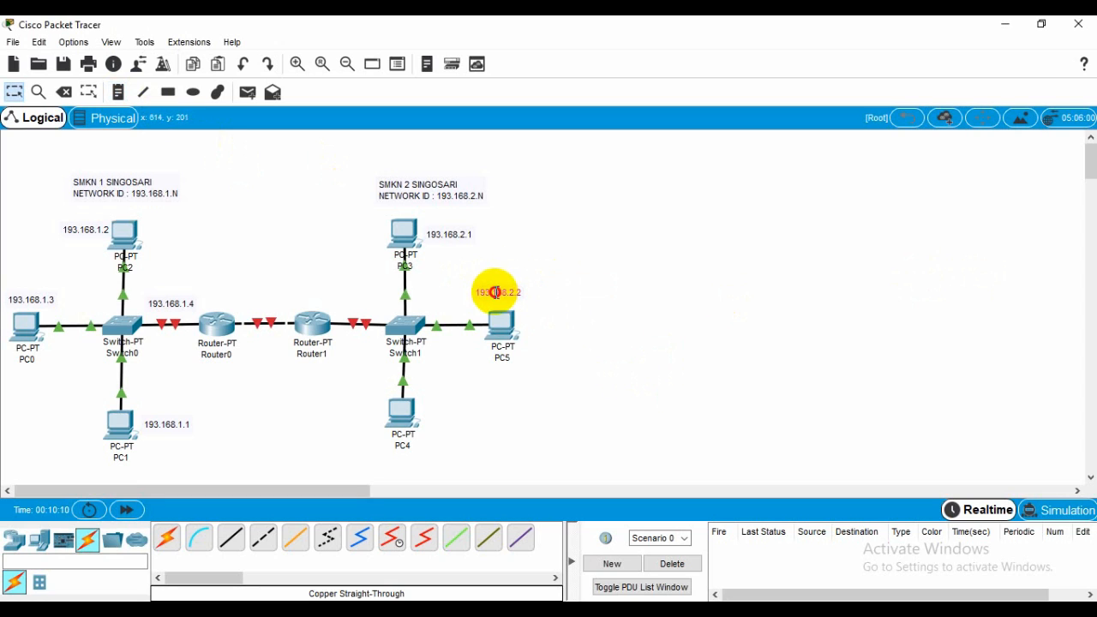
Add the note 193.168.2.3 and position it beside PC4.
{"action": "left_click", "coordinate": [119, 92]}
{"action": "left_click", "coordinate": [523, 412]}
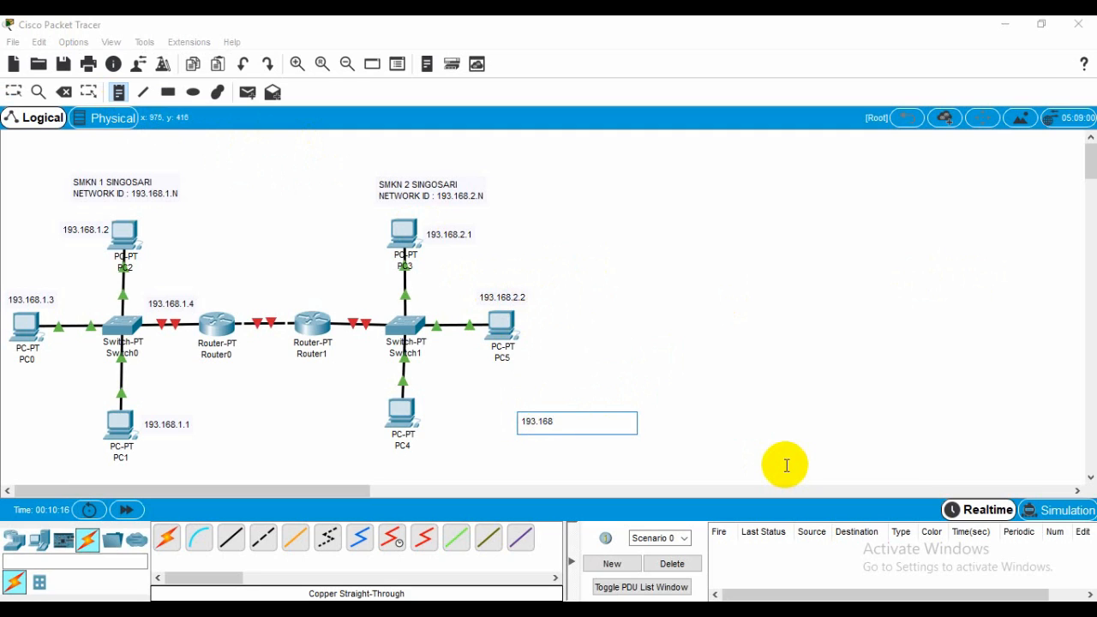
{"action": "type", "text": "193.168.2.3"}
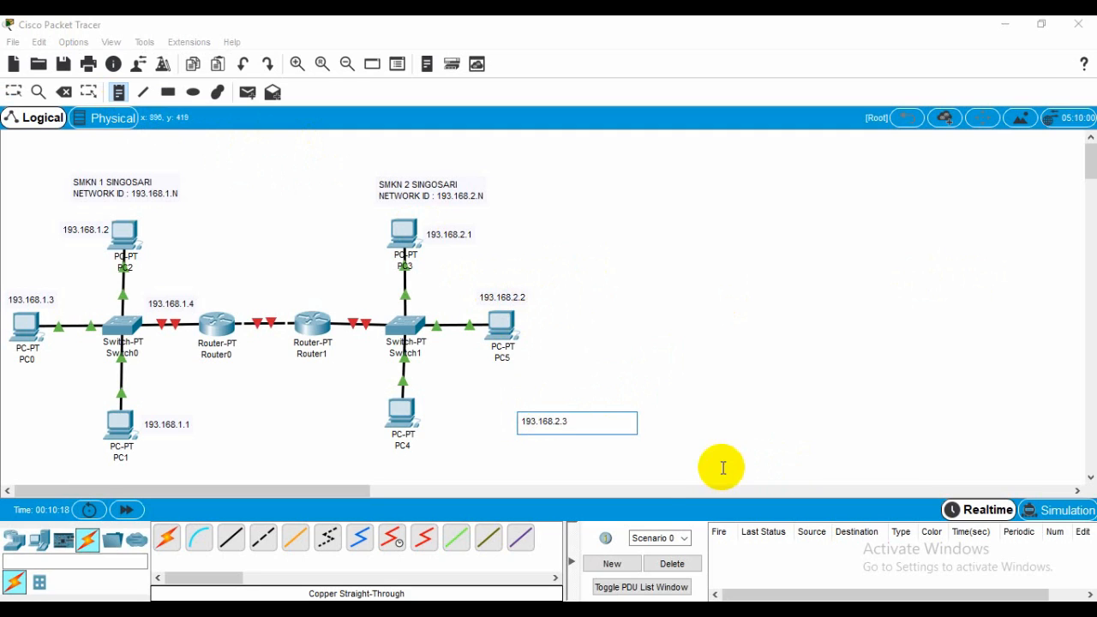
{"action": "left_click", "coordinate": [565, 397]}
{"action": "left_click_drag", "start_coordinate": [557, 424], "coordinate": [455, 413]}
Add the note 193.168.2.4 and position it above the link between Router1 and Switch1.
{"action": "left_click", "coordinate": [118, 92]}
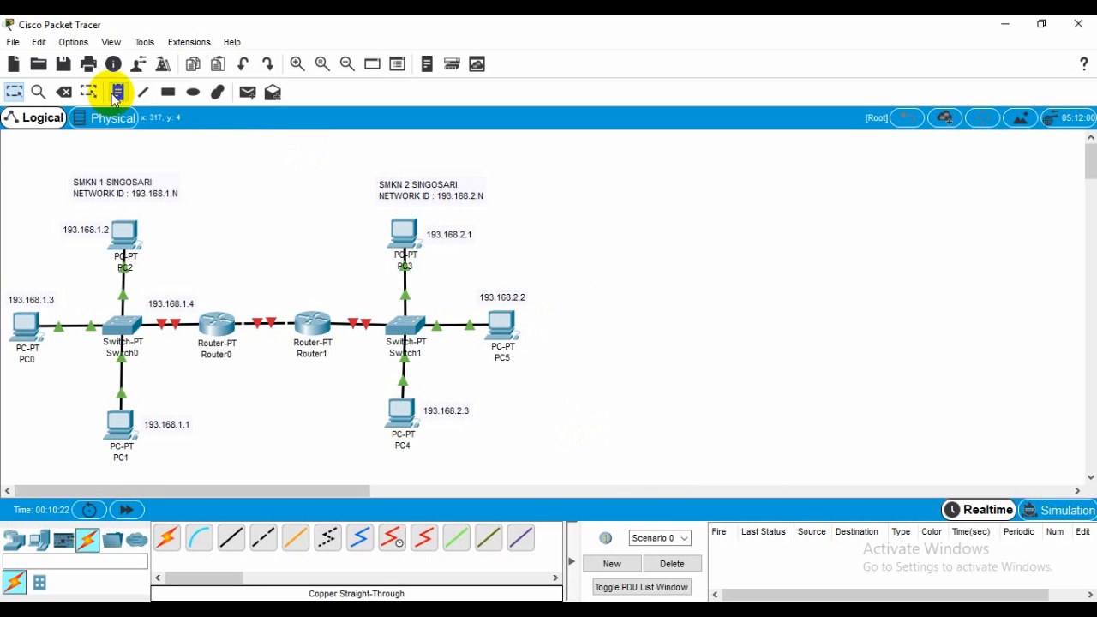
{"action": "left_click", "coordinate": [219, 228]}
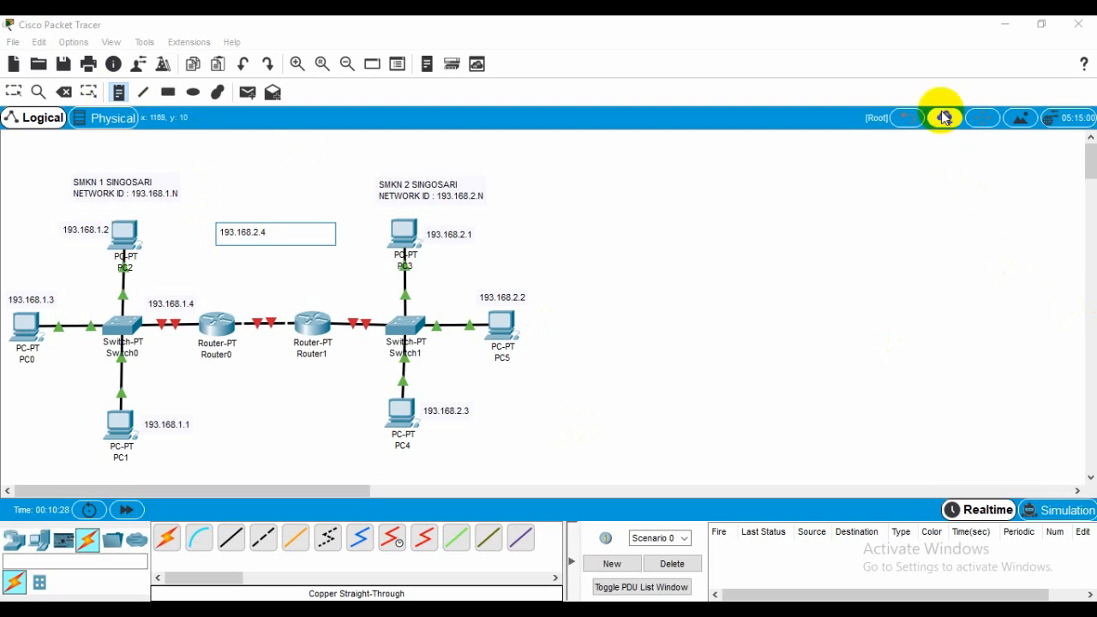
{"action": "left_click", "coordinate": [342, 173]}
{"action": "left_click_drag", "start_coordinate": [249, 235], "coordinate": [355, 309]}
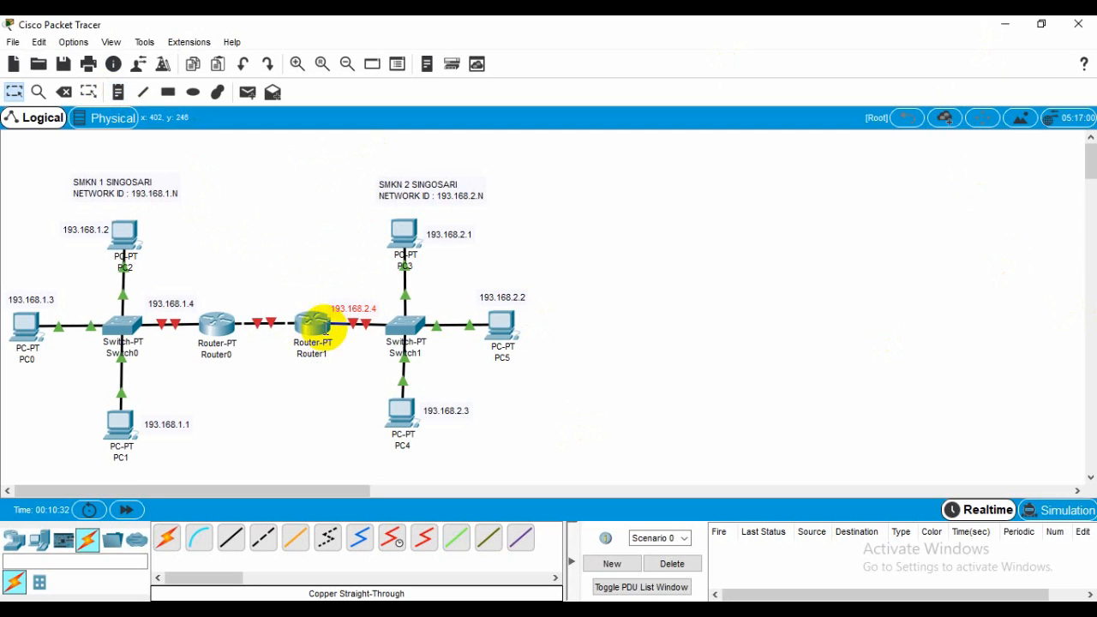
Add the note 193.168.3.1 and position it below the Router0 label.
{"action": "left_click", "coordinate": [118, 92]}
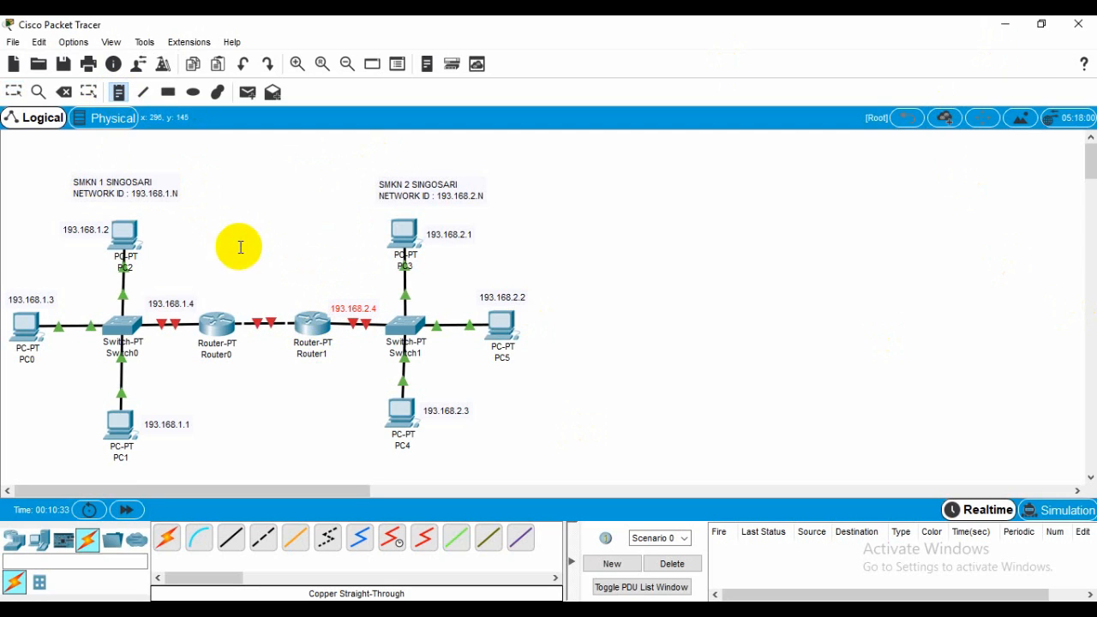
{"action": "left_click", "coordinate": [223, 256]}
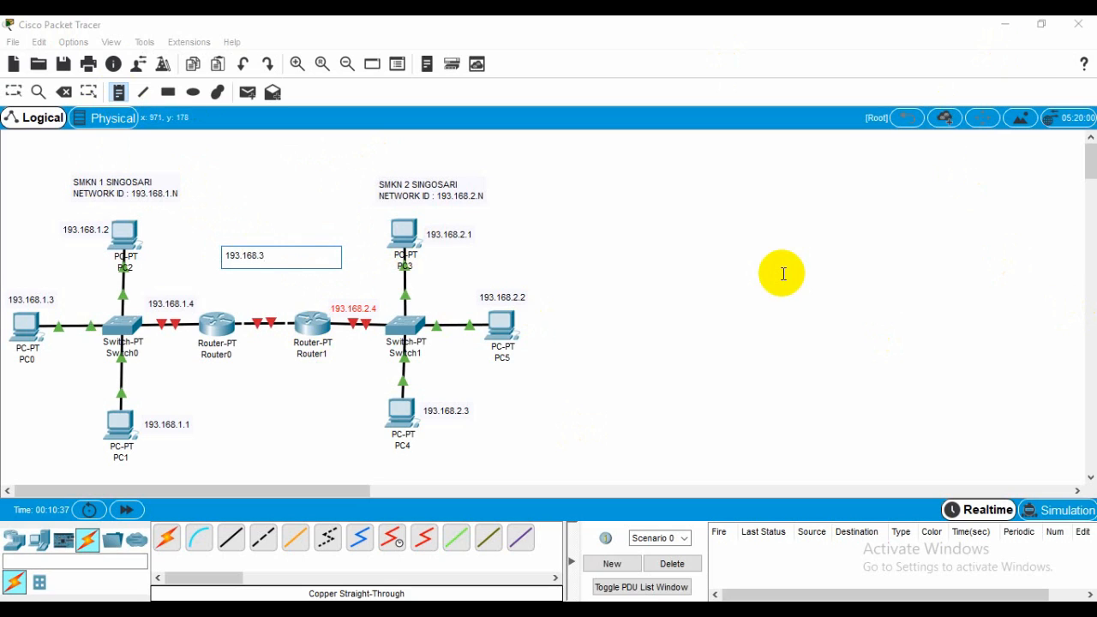
{"action": "key", "text": "Escape"}
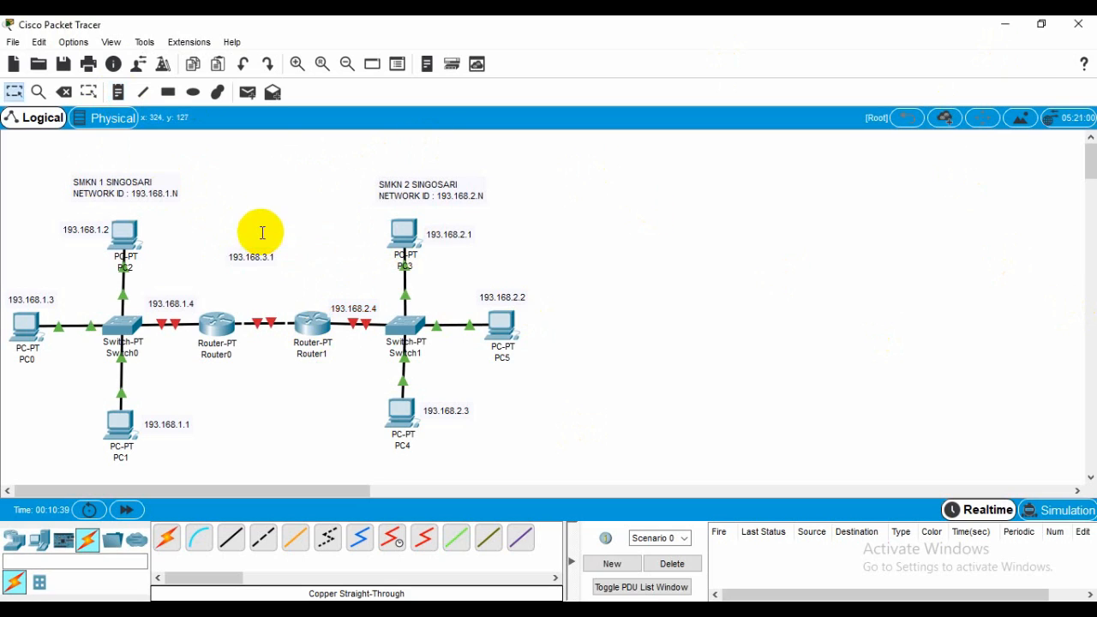
{"action": "left_click_drag", "start_coordinate": [262, 255], "coordinate": [238, 355]}
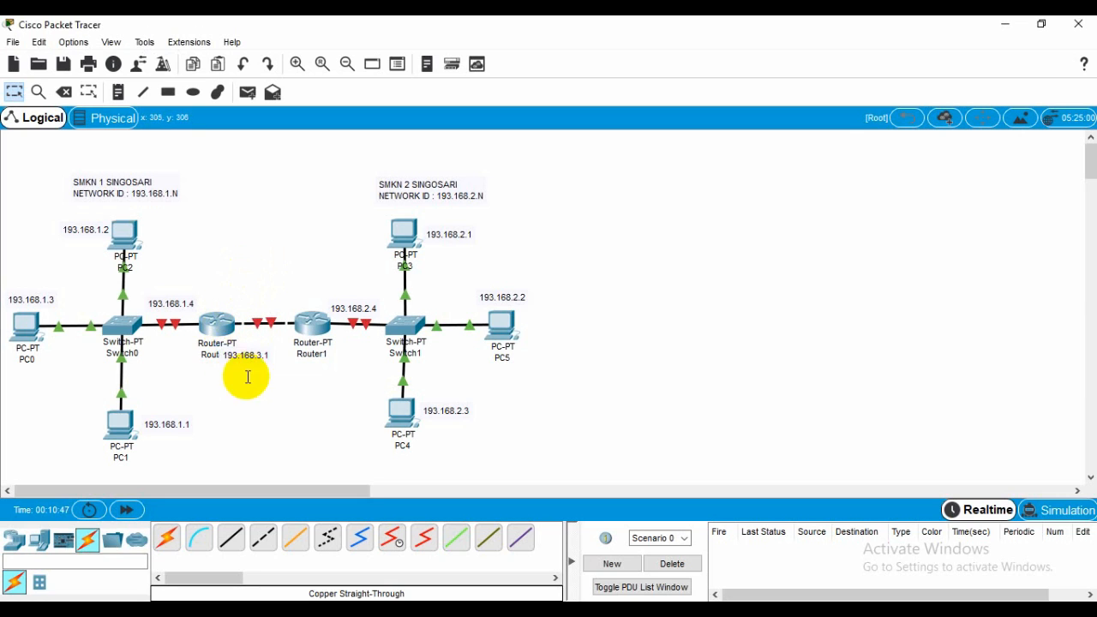
{"action": "left_click_drag", "start_coordinate": [236, 360], "coordinate": [239, 370]}
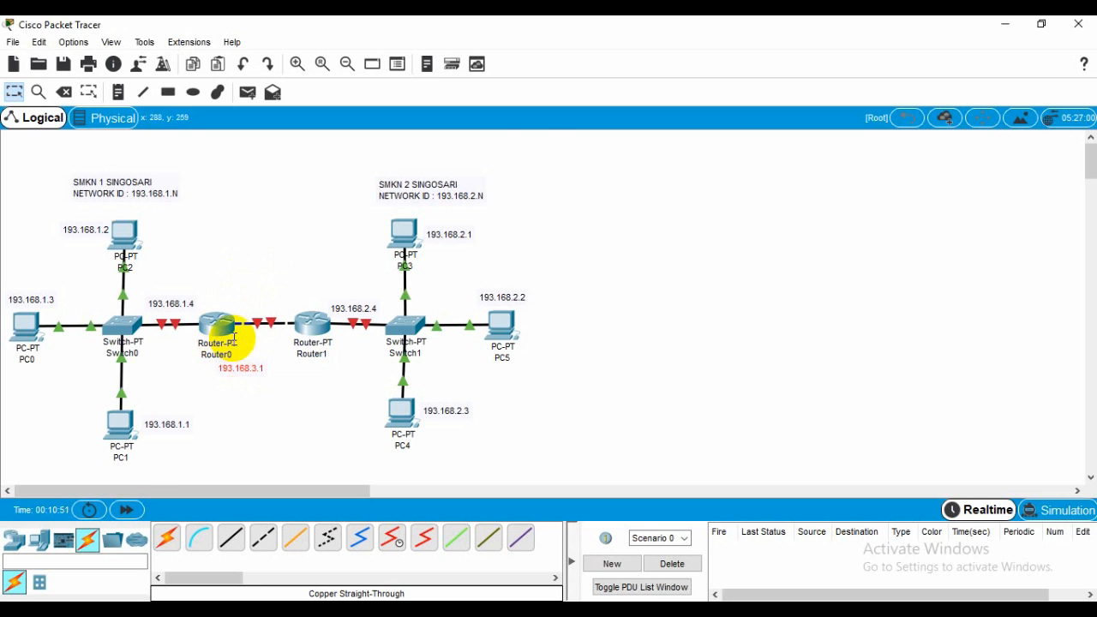
{"action": "mouse_move", "coordinate": [234, 338]}
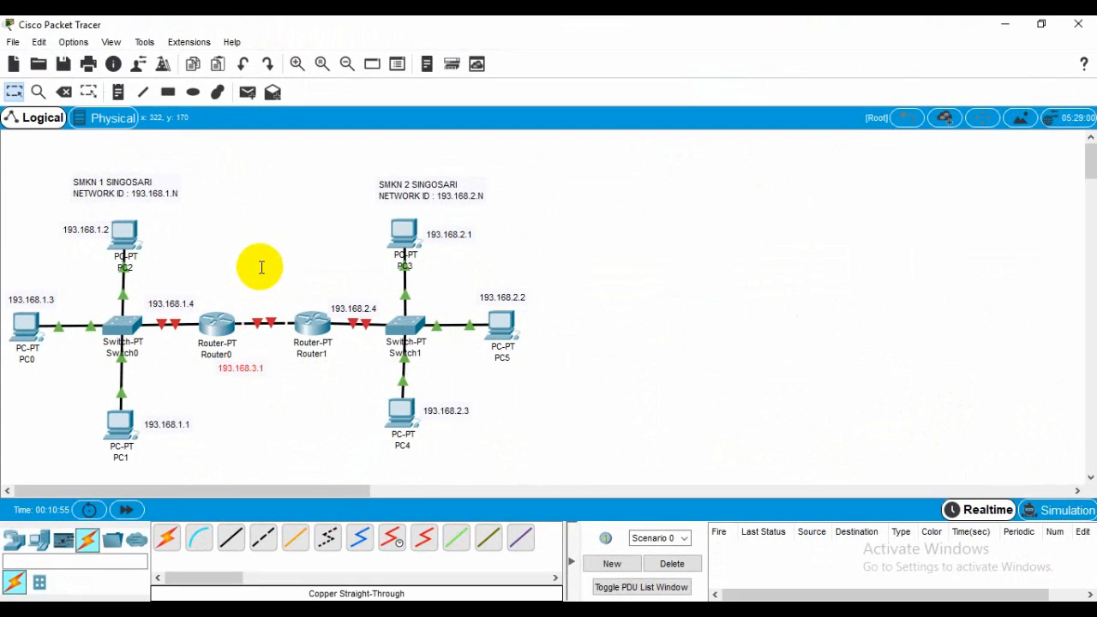
{"action": "left_click", "coordinate": [262, 268]}
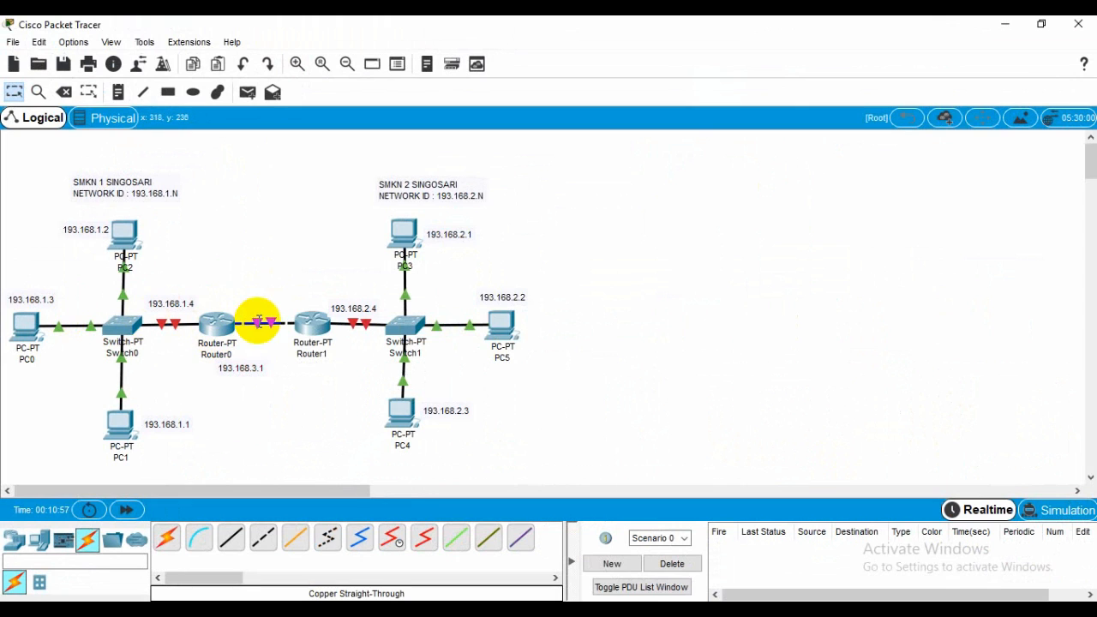
Add the note 193.168.3.2 and position it above the link between Router0 and Router1.
{"action": "left_click", "coordinate": [120, 93]}
{"action": "left_click", "coordinate": [634, 345]}
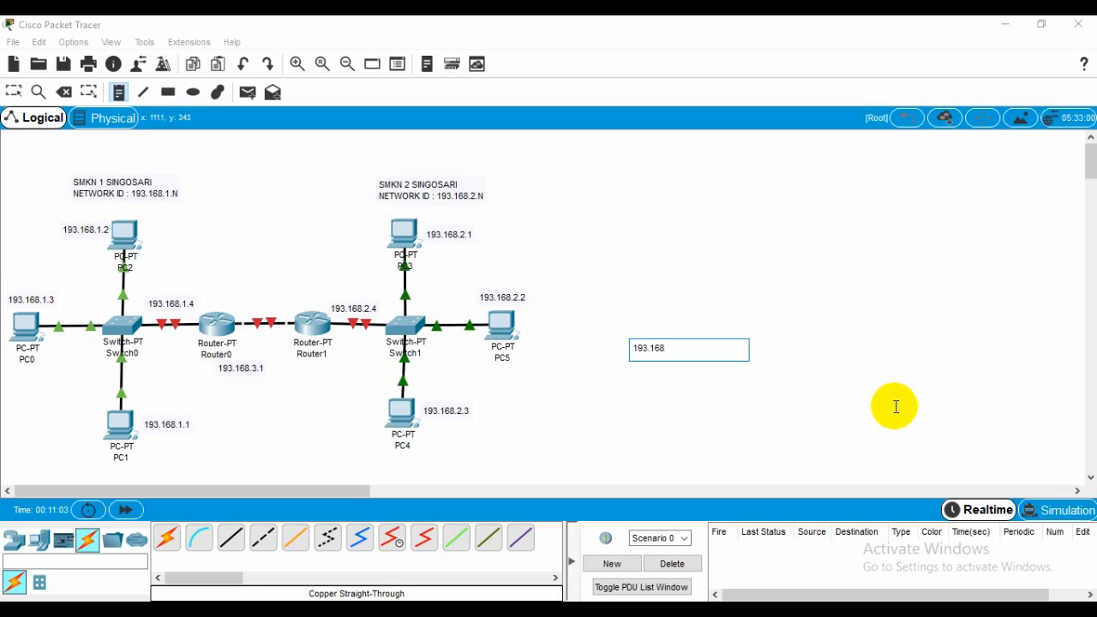
{"action": "left_click", "coordinate": [624, 269]}
{"action": "left_click_drag", "start_coordinate": [668, 348], "coordinate": [288, 306]}
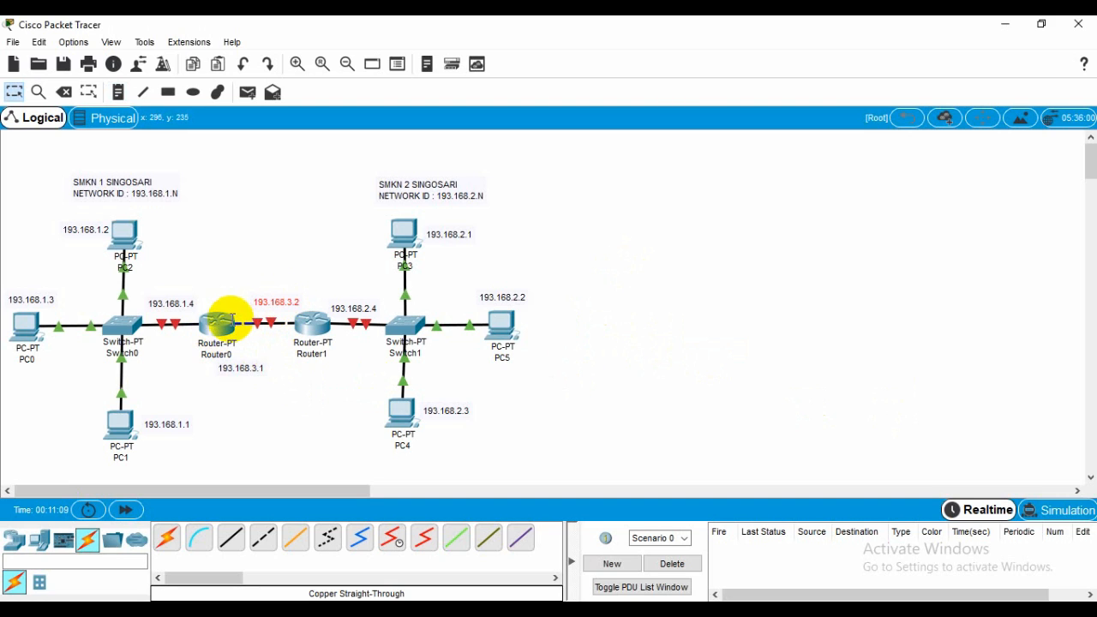
{"action": "mouse_move", "coordinate": [278, 311]}
{"action": "left_mouse_down"}
{"action": "mouse_move", "coordinate": [277, 299]}
{"action": "mouse_move", "coordinate": [289, 305]}
{"action": "mouse_move", "coordinate": [280, 297]}
{"action": "left_mouse_up"}
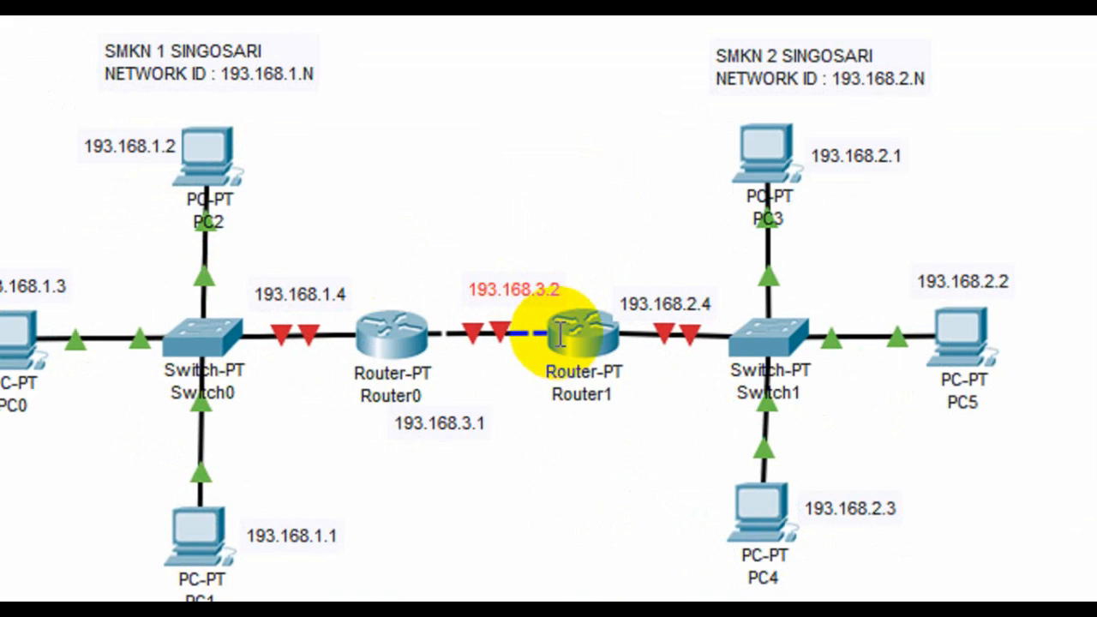
Reposition the note 193.168.3.1 just below the router link beside Router0, and the note 193.168.3.2 just above that link near Router1.
{"action": "mouse_move", "coordinate": [556, 330]}
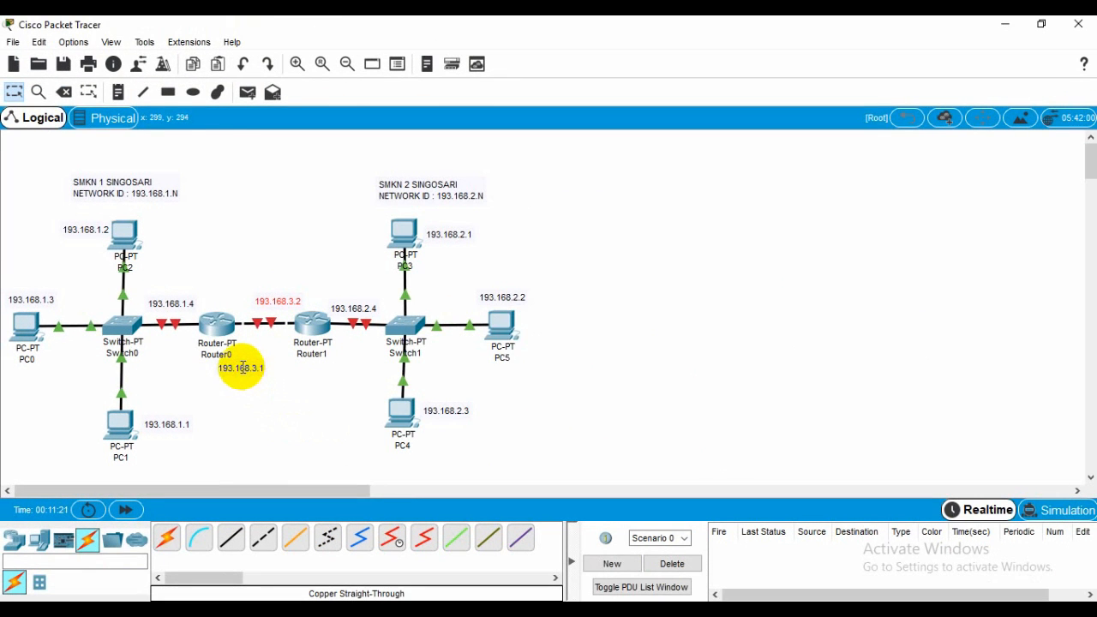
{"action": "mouse_move", "coordinate": [240, 367]}
{"action": "left_mouse_down"}
{"action": "mouse_move", "coordinate": [238, 340]}
{"action": "mouse_move", "coordinate": [220, 363]}
{"action": "mouse_move", "coordinate": [208, 323]}
{"action": "mouse_move", "coordinate": [223, 348]}
{"action": "mouse_move", "coordinate": [254, 338]}
{"action": "mouse_move", "coordinate": [252, 362]}
{"action": "mouse_move", "coordinate": [262, 335]}
{"action": "mouse_move", "coordinate": [238, 365]}
{"action": "mouse_move", "coordinate": [218, 364]}
{"action": "left_mouse_up"}
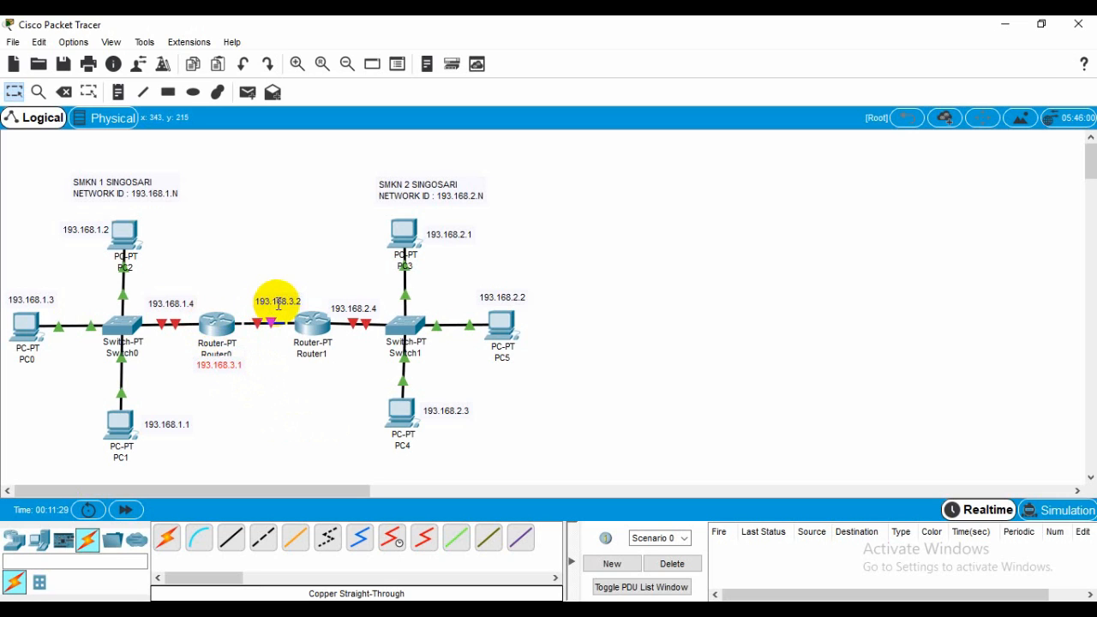
{"action": "left_click_drag", "start_coordinate": [277, 300], "coordinate": [294, 301]}
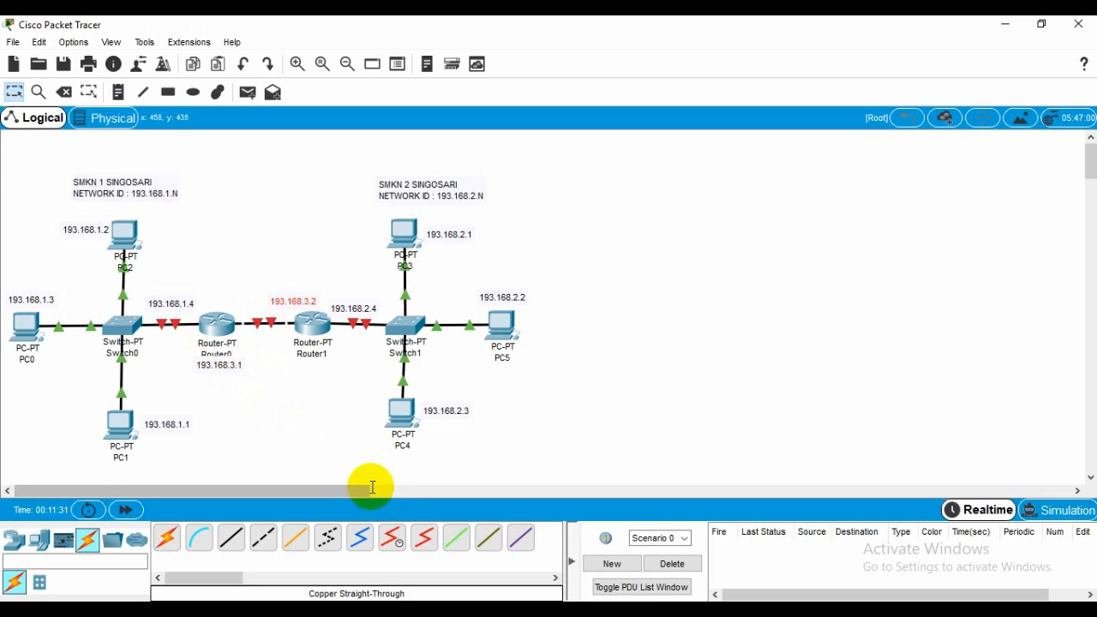
{"action": "left_click_drag", "start_coordinate": [294, 299], "coordinate": [289, 300]}
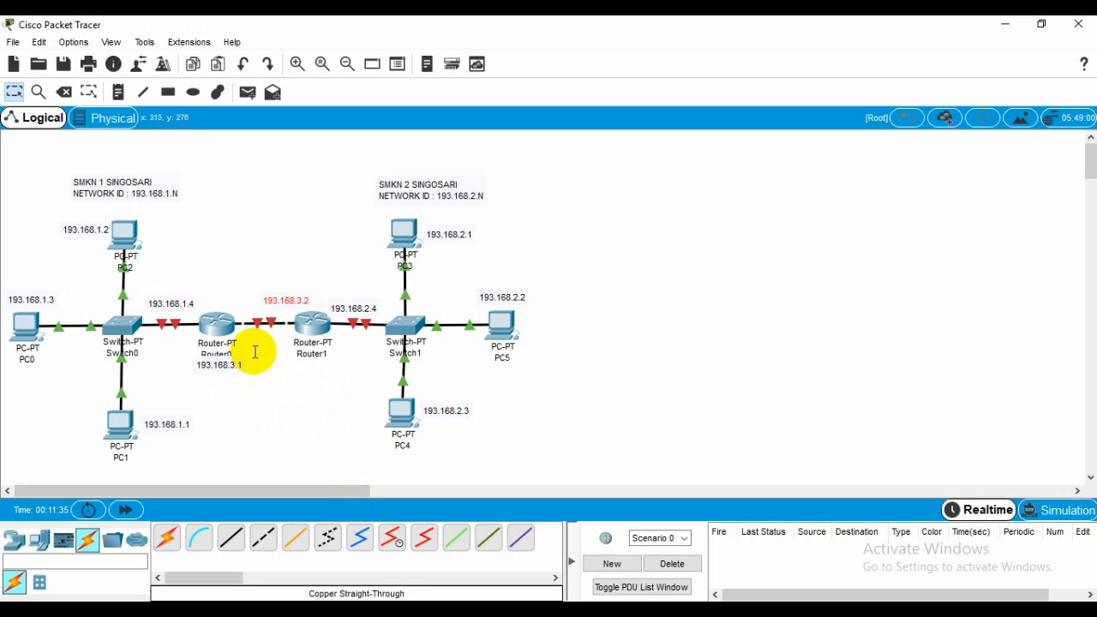
{"action": "left_click_drag", "start_coordinate": [229, 367], "coordinate": [250, 338]}
{"action": "left_click", "coordinate": [753, 405]}
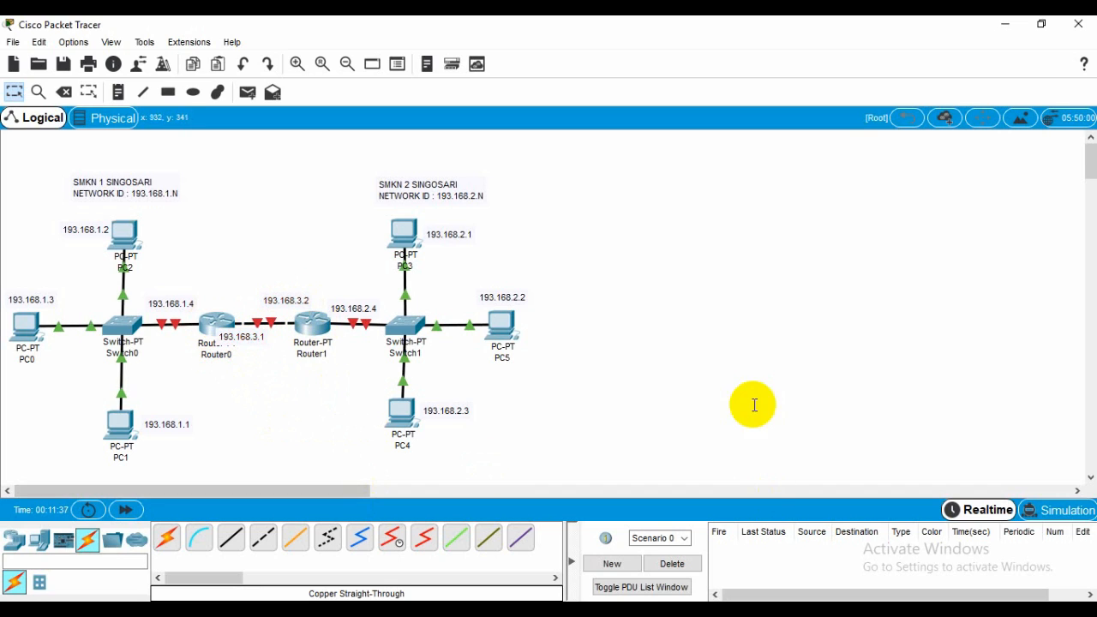
{"action": "left_click_drag", "start_coordinate": [290, 303], "coordinate": [289, 311]}
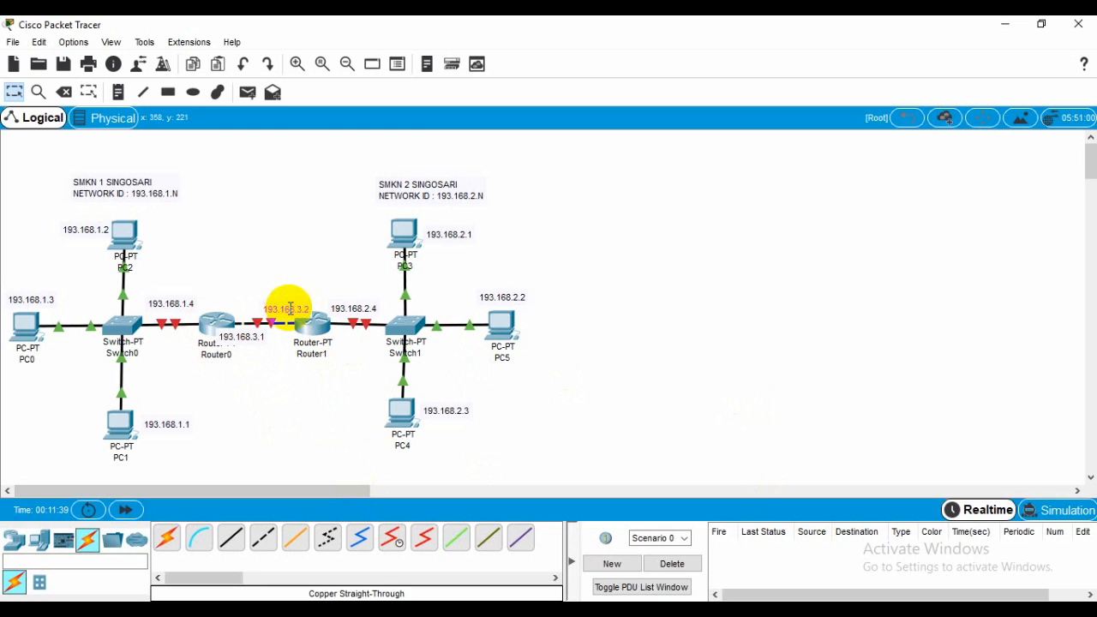
{"action": "left_click", "coordinate": [747, 393]}
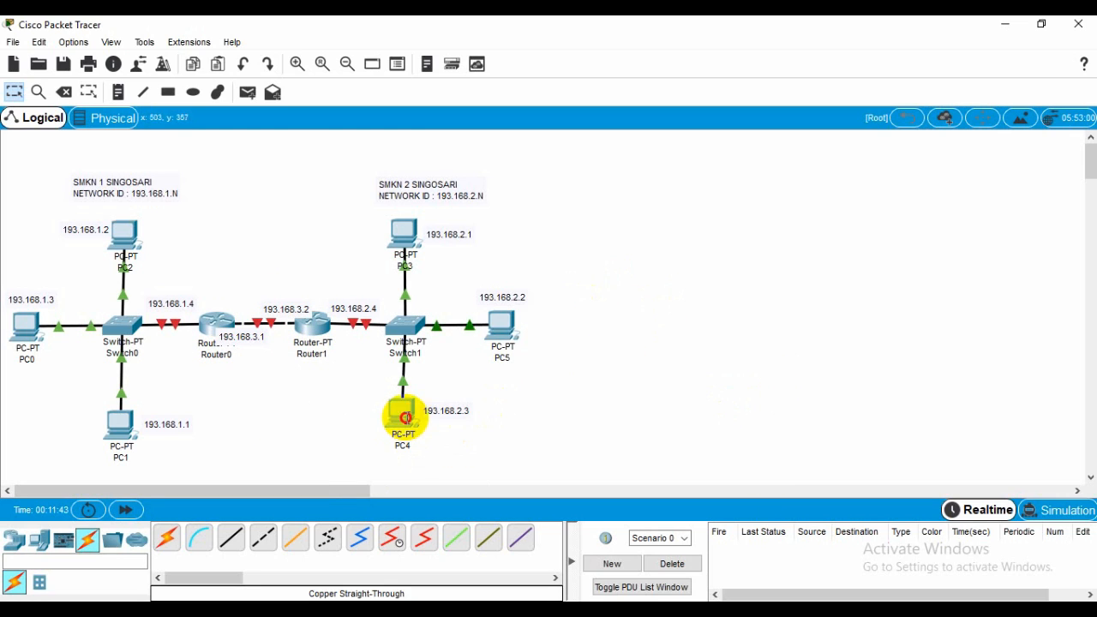
Configure PC4 with the IP address 193.168.2.3, subnet mask 255.255.255.0 and default gateway 193.168.3.2.
{"action": "left_click", "coordinate": [404, 417]}
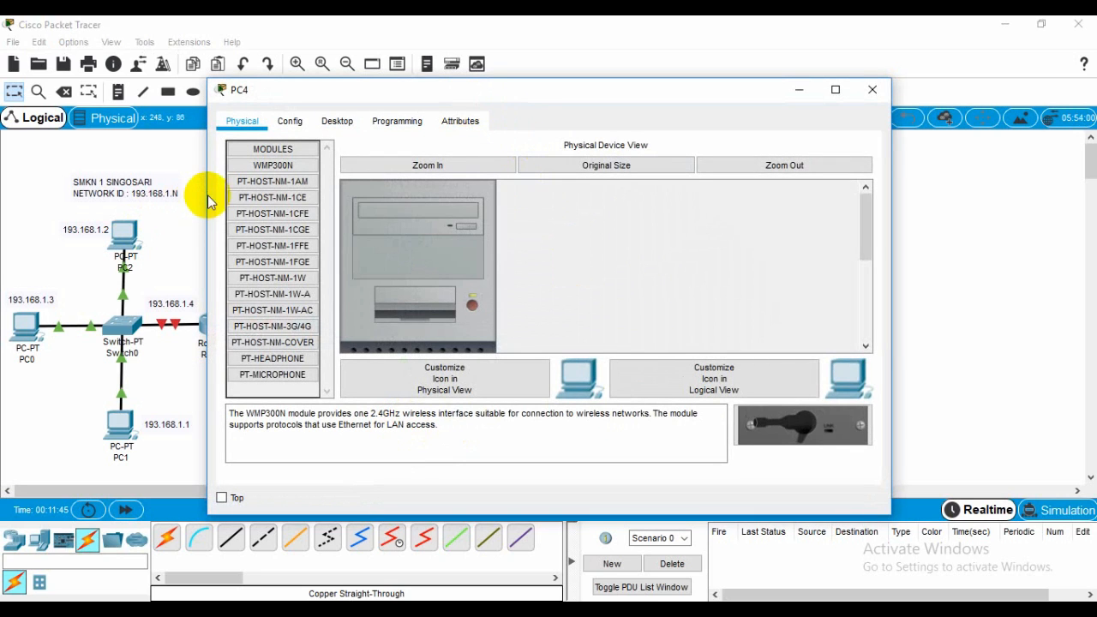
{"action": "left_click_drag", "start_coordinate": [208, 201], "coordinate": [443, 220]}
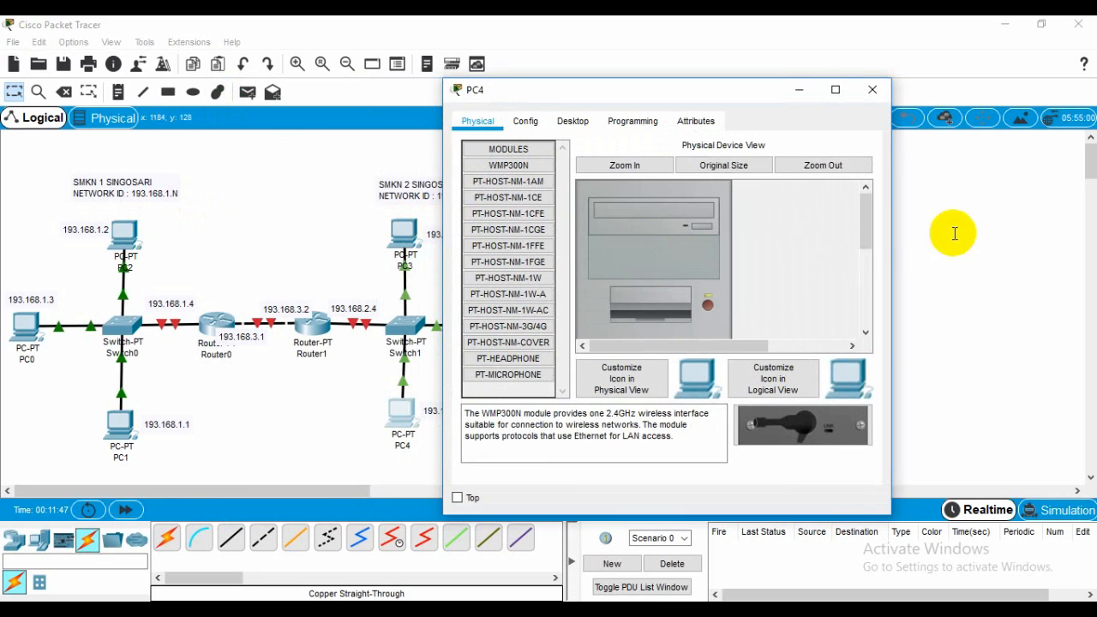
{"action": "left_click_drag", "start_coordinate": [894, 231], "coordinate": [987, 225]}
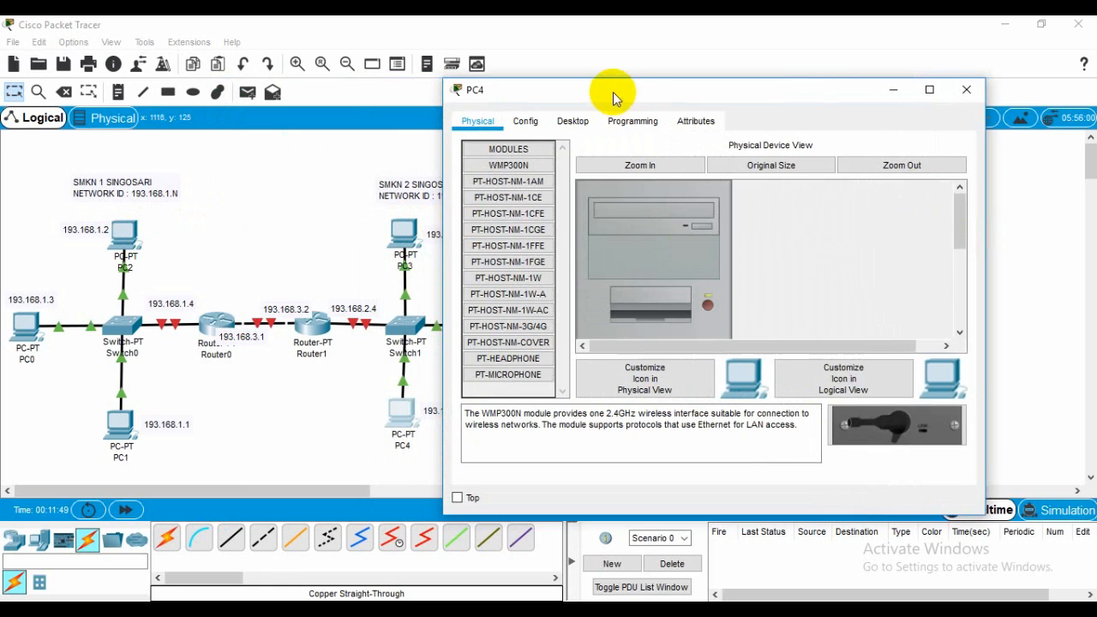
{"action": "left_click_drag", "start_coordinate": [612, 93], "coordinate": [702, 98]}
{"action": "left_click", "coordinate": [667, 127]}
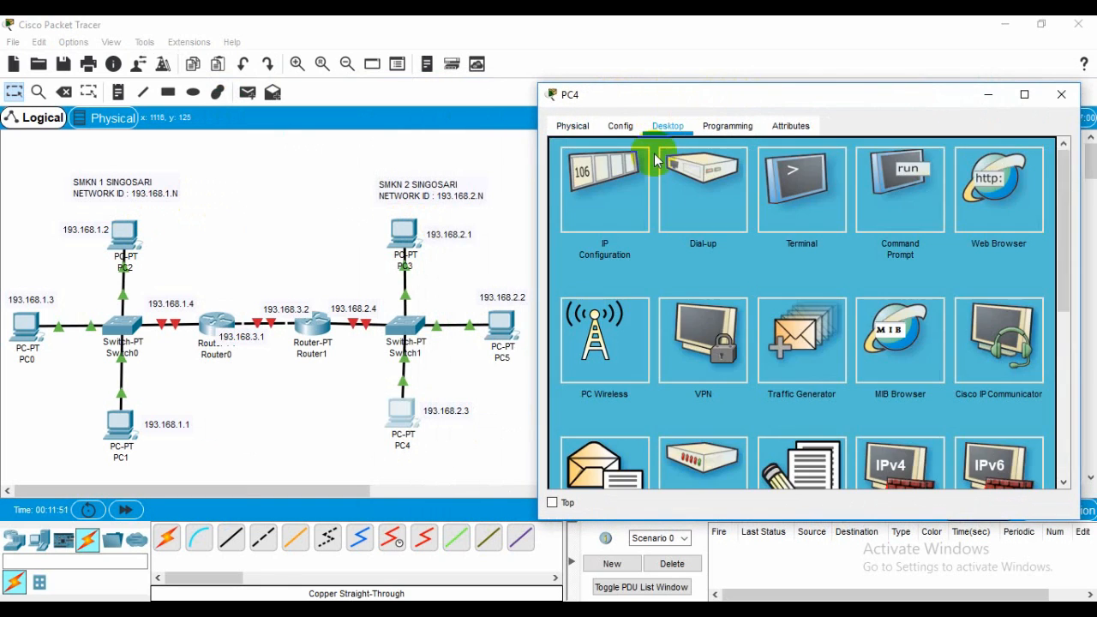
{"action": "left_click", "coordinate": [621, 206]}
{"action": "left_click", "coordinate": [781, 170]}
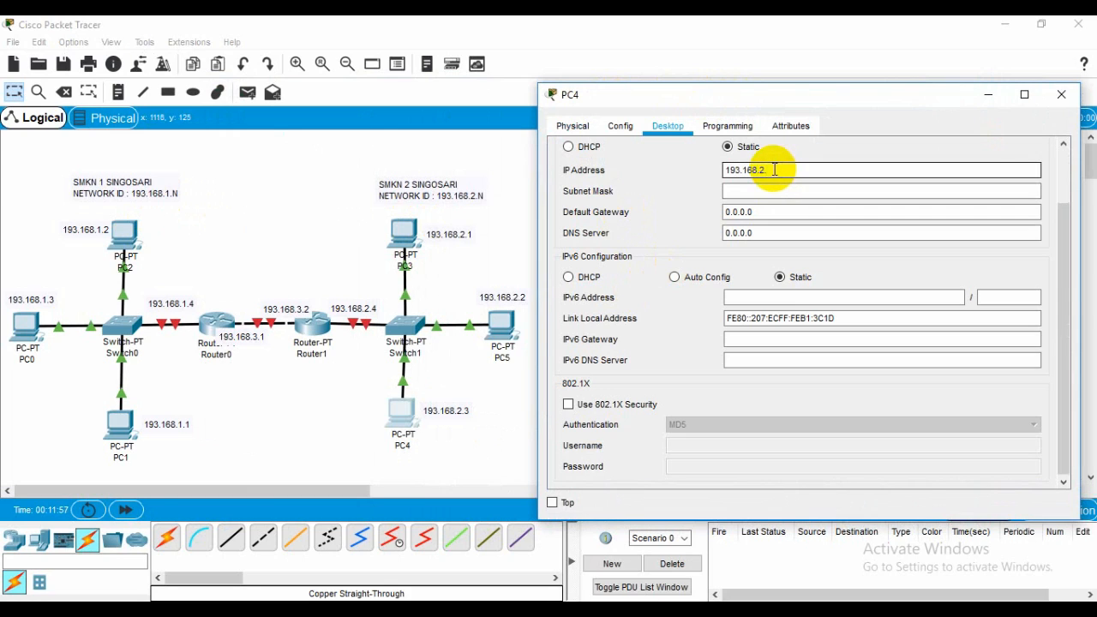
{"action": "type", "text": "193.168.2.3"}
{"action": "left_click", "coordinate": [773, 191]}
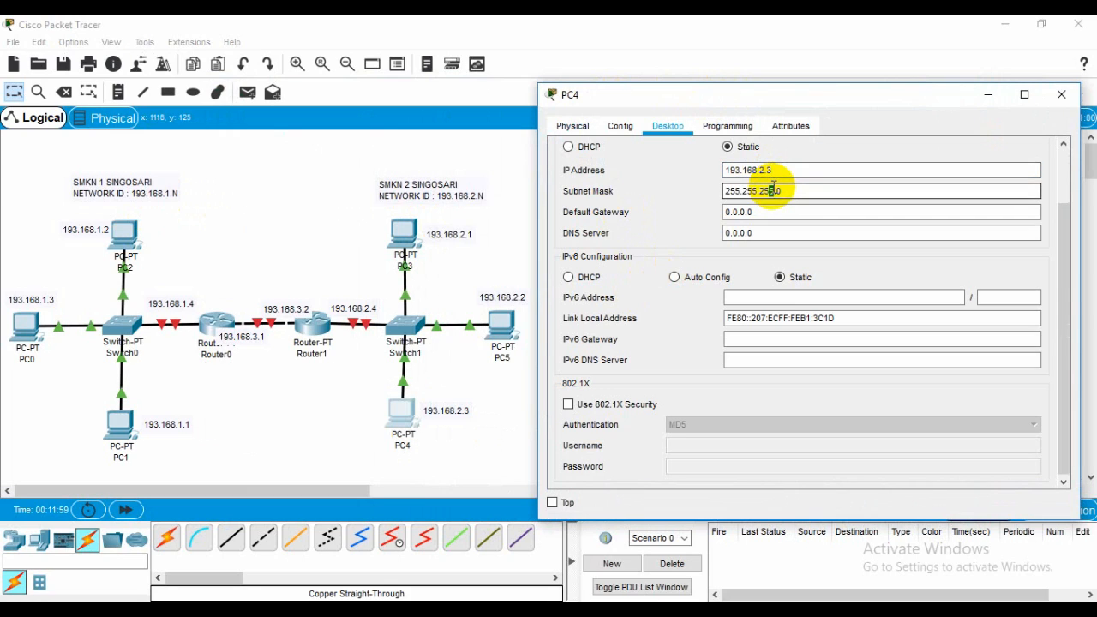
{"action": "left_click_drag", "start_coordinate": [774, 213], "coordinate": [630, 214]}
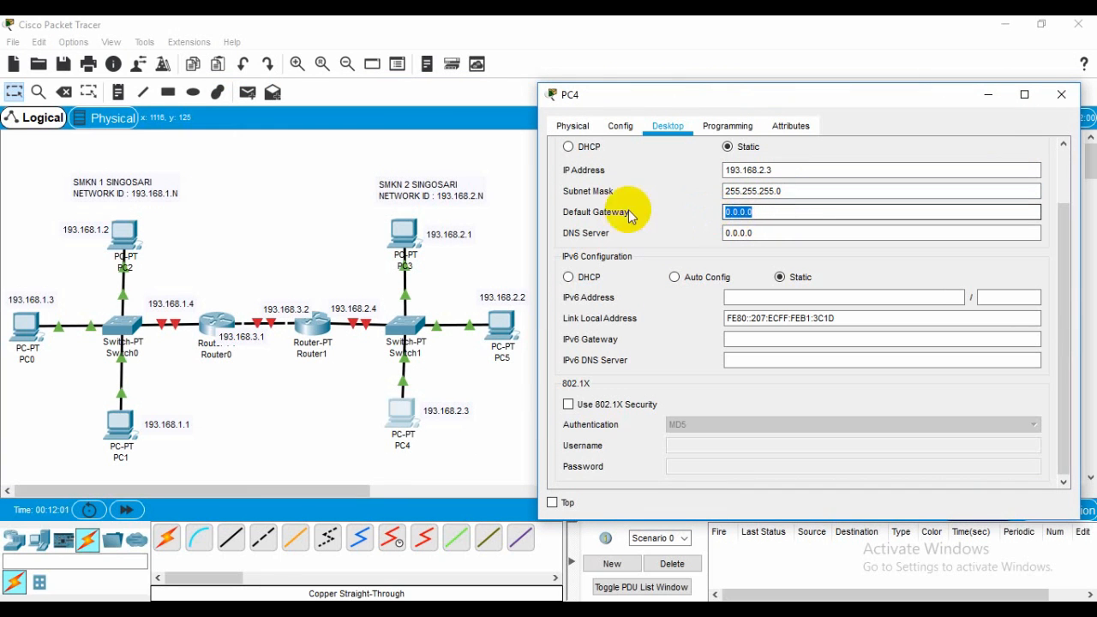
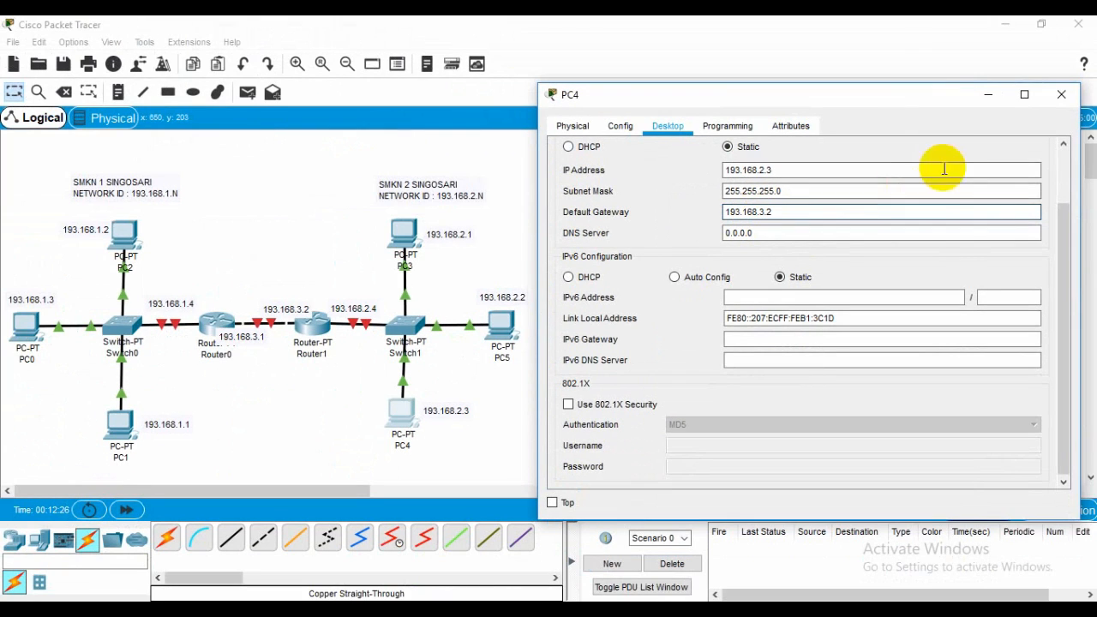
{"action": "left_click", "coordinate": [1061, 95]}
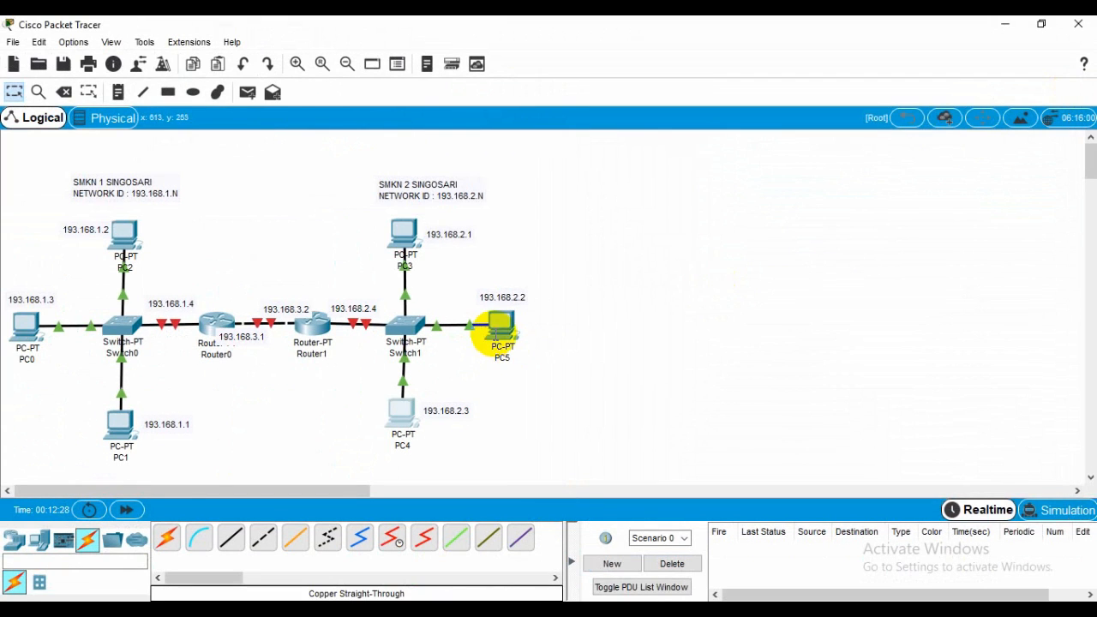
Configure PC5 with the static IP address 193.168.2.2, subnet mask 255.255.255.0 and default gateway 193.168.3.2.
{"action": "left_click", "coordinate": [497, 336]}
{"action": "left_click_drag", "start_coordinate": [317, 99], "coordinate": [583, 101]}
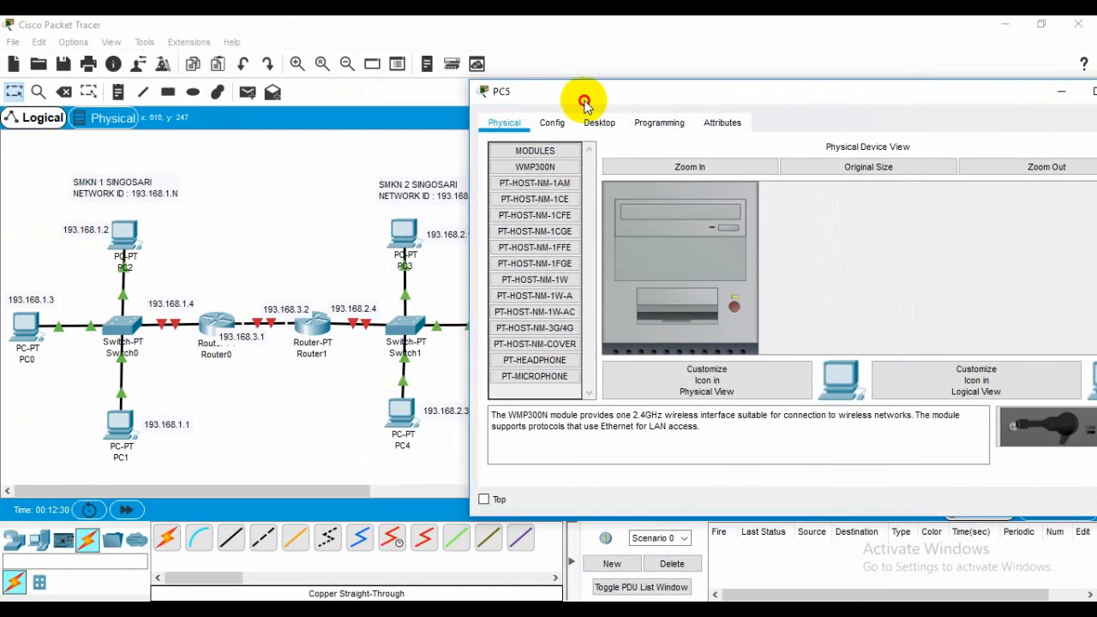
{"action": "left_click", "coordinate": [599, 123]}
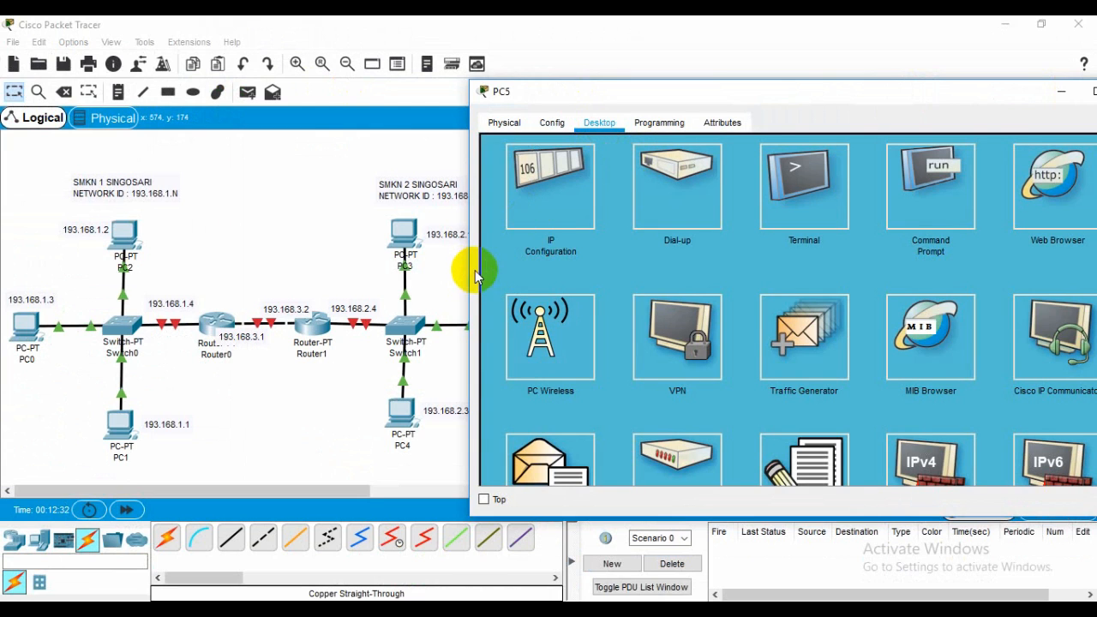
{"action": "left_click_drag", "start_coordinate": [467, 272], "coordinate": [559, 269]}
{"action": "left_click", "coordinate": [644, 184]}
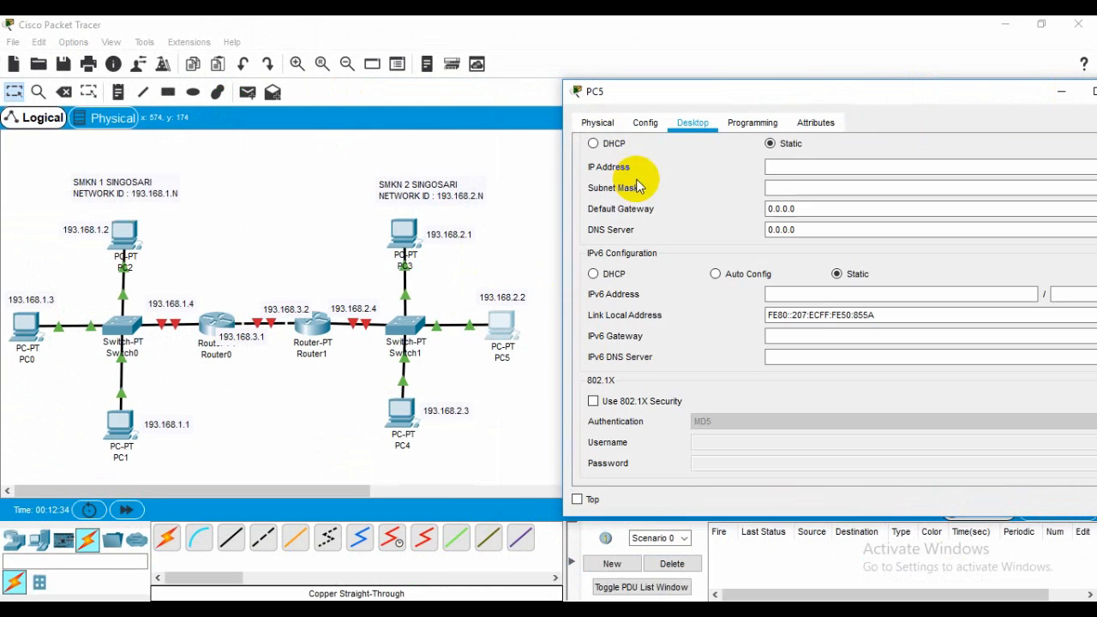
{"action": "left_click", "coordinate": [770, 143]}
{"action": "left_click", "coordinate": [805, 167]}
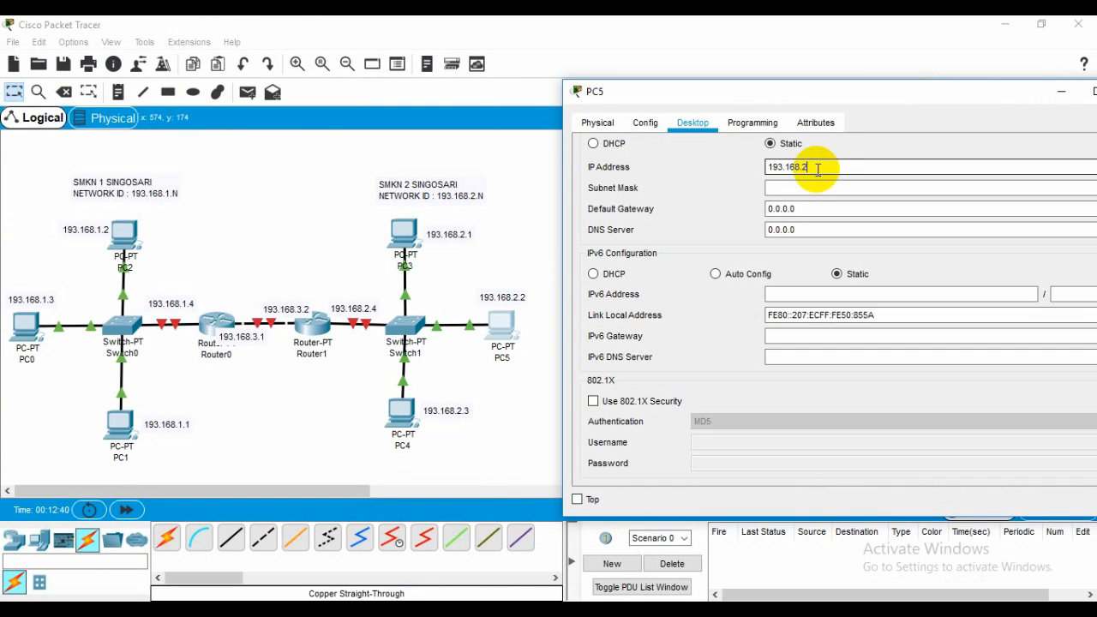
{"action": "type", "text": "193.168.2.2"}
{"action": "left_click", "coordinate": [840, 186]}
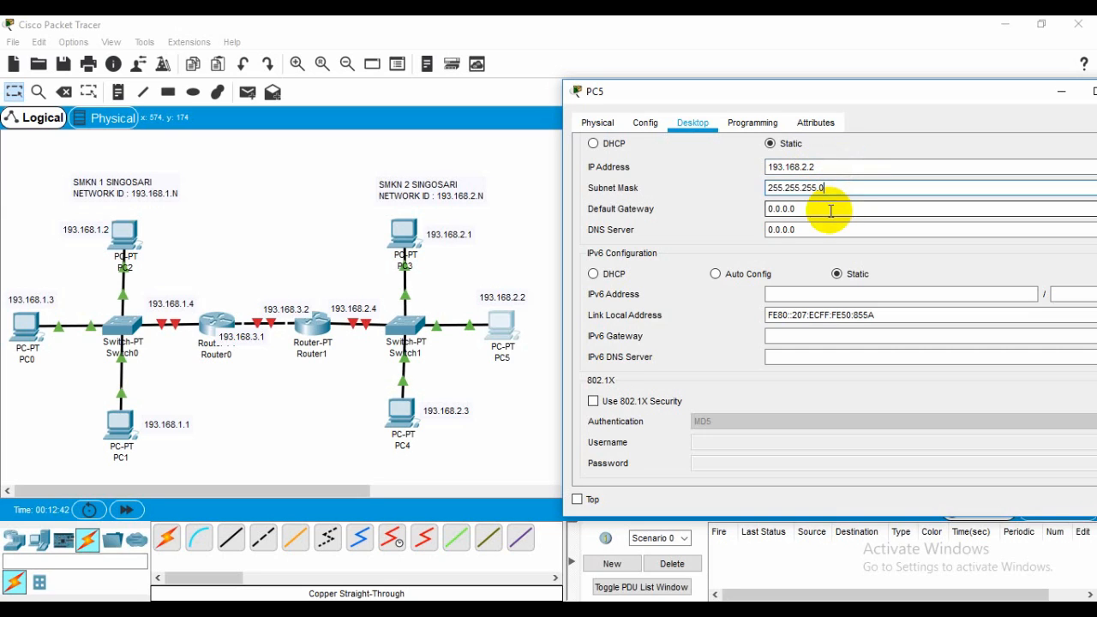
{"action": "left_click_drag", "start_coordinate": [827, 209], "coordinate": [763, 208]}
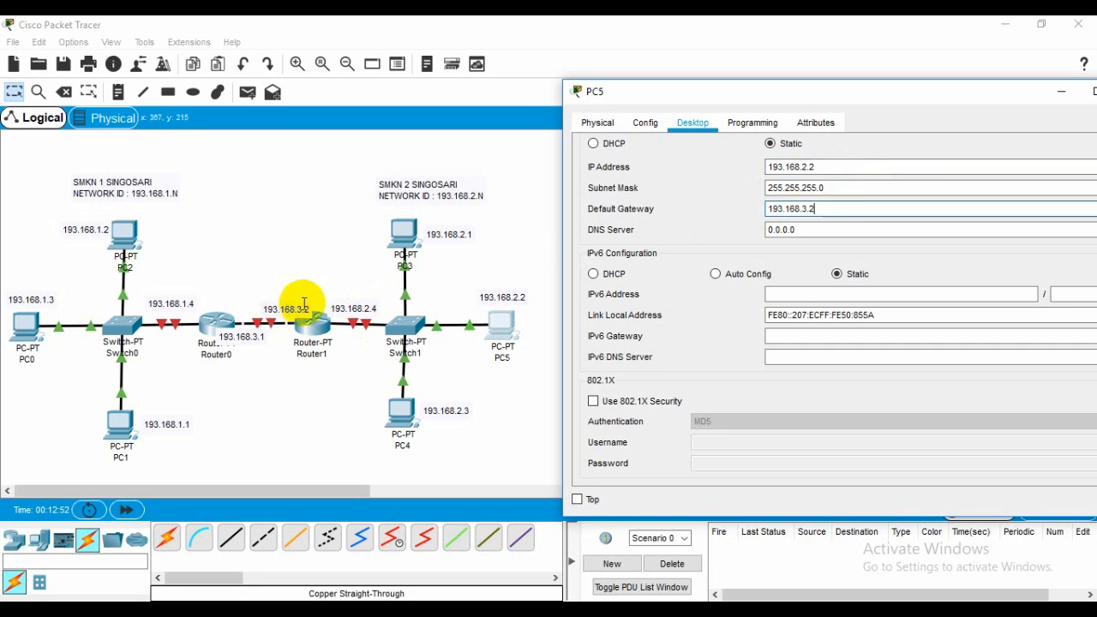
{"action": "left_click_drag", "start_coordinate": [991, 95], "coordinate": [950, 101]}
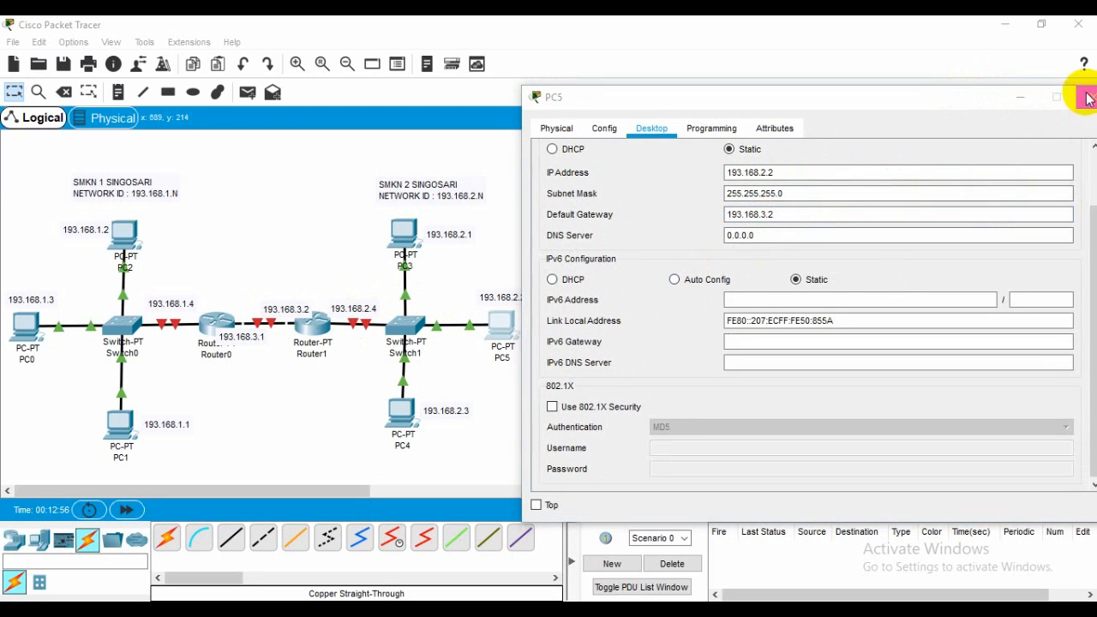
{"action": "left_click", "coordinate": [1085, 98]}
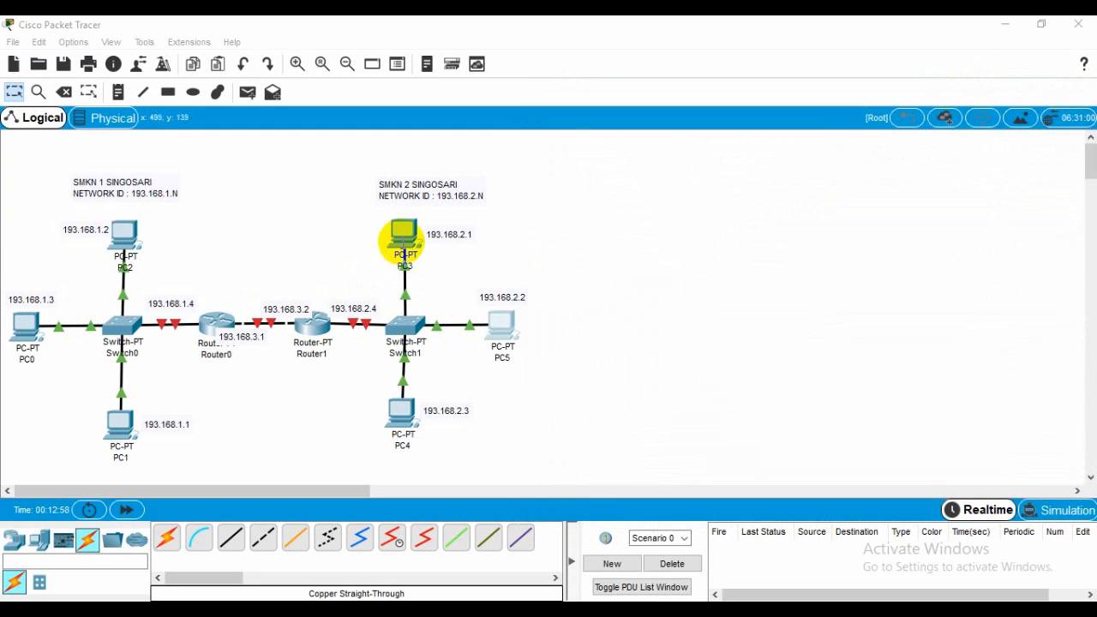
Configure PC3 with the static IP address 193.168.2.1, subnet mask 255.255.255.0 and default gateway 193.168.3.2.
{"action": "left_click", "coordinate": [403, 241]}
{"action": "left_click_drag", "start_coordinate": [448, 98], "coordinate": [684, 81]}
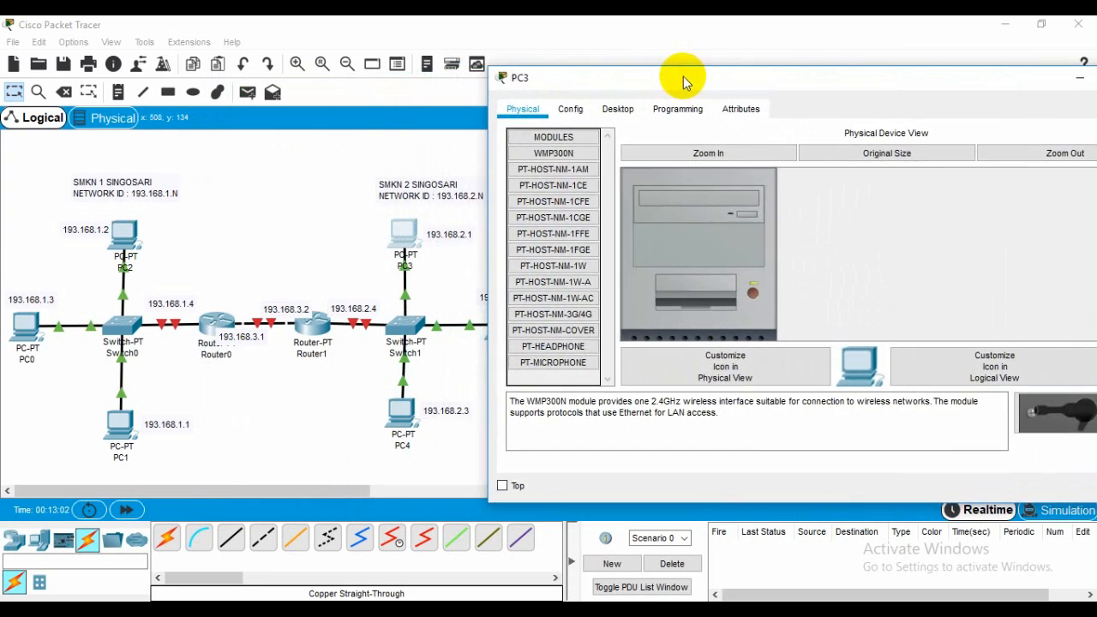
{"action": "left_click", "coordinate": [618, 109]}
{"action": "left_click", "coordinate": [607, 203]}
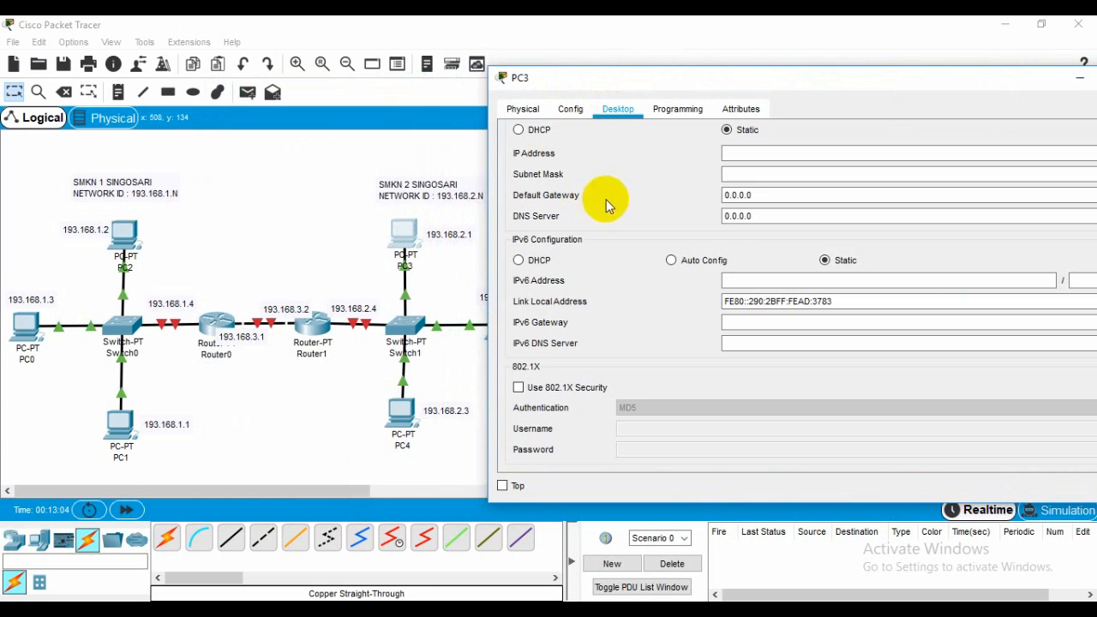
{"action": "left_click", "coordinate": [752, 153]}
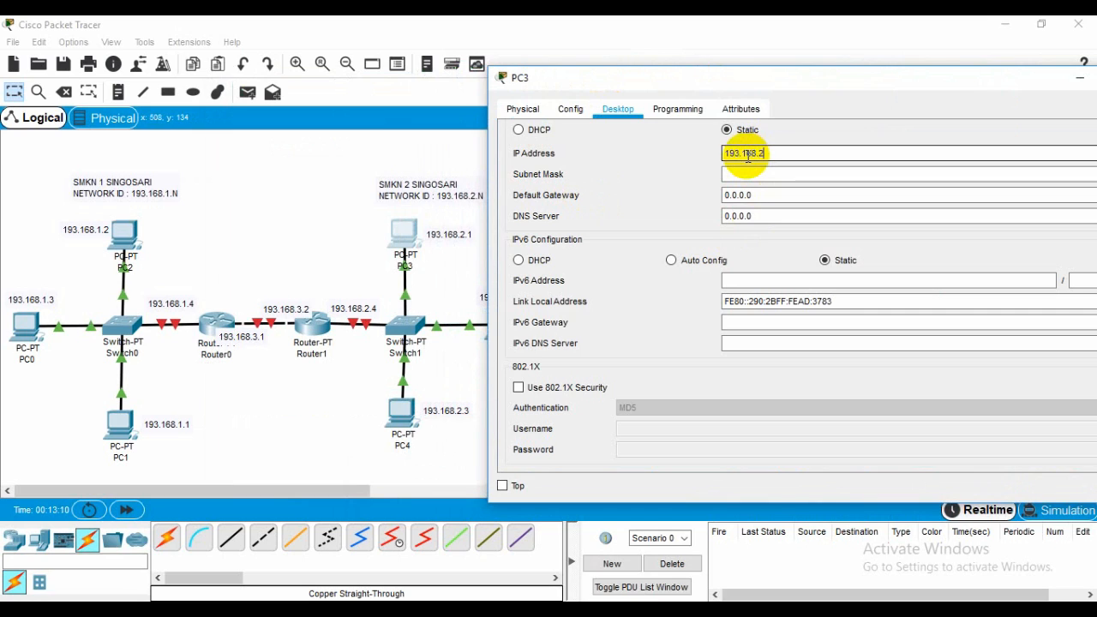
{"action": "type", "text": "193.168.2.1"}
{"action": "left_click", "coordinate": [765, 175]}
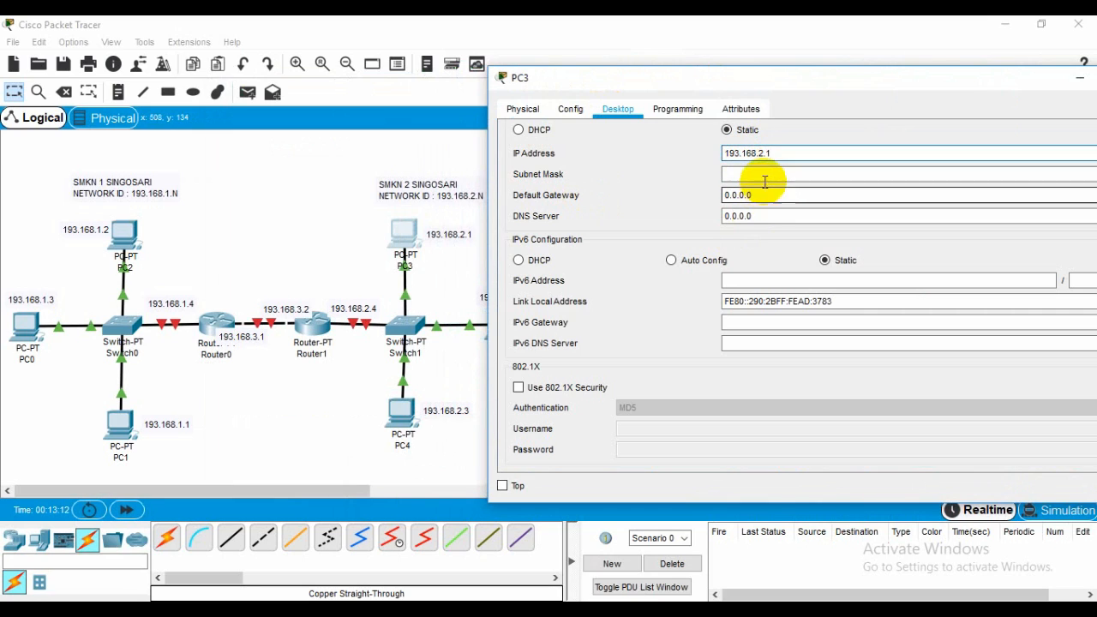
{"action": "left_click", "coordinate": [776, 196]}
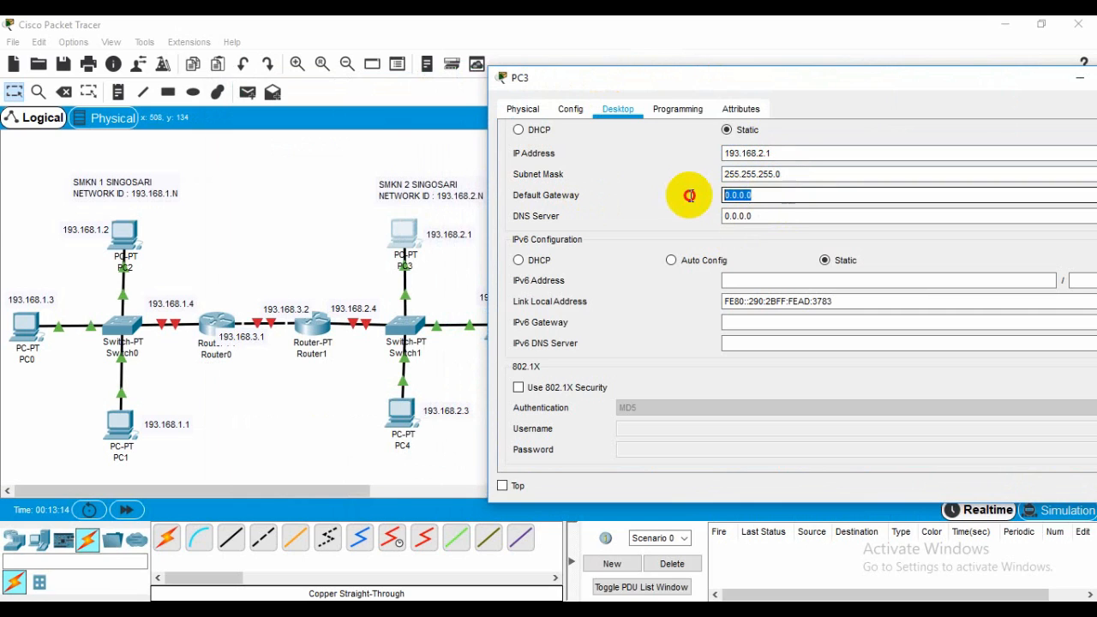
{"action": "type", "text": "19"}
{"action": "type", "text": "16"}
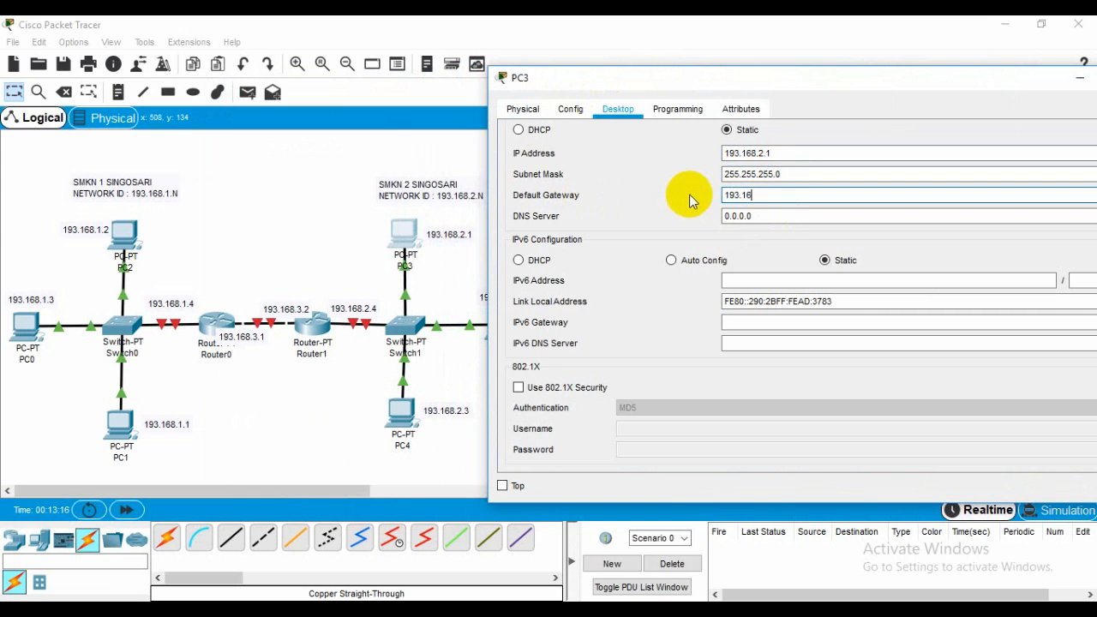
{"action": "type", "text": "8.3.2"}
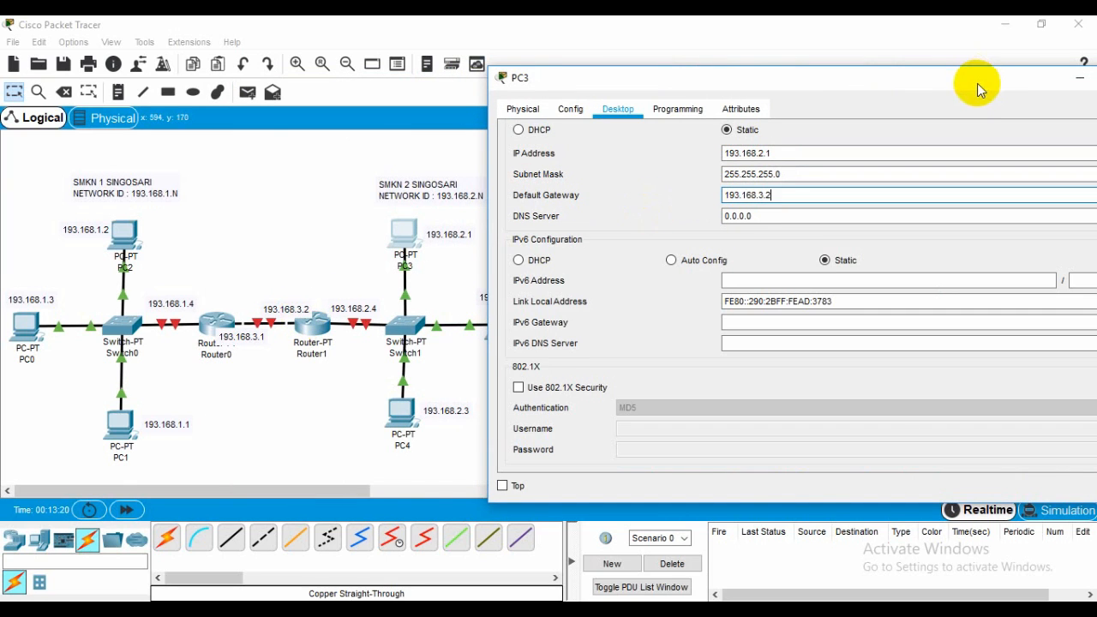
{"action": "left_click_drag", "start_coordinate": [980, 81], "coordinate": [912, 76]}
{"action": "left_click", "coordinate": [1072, 75]}
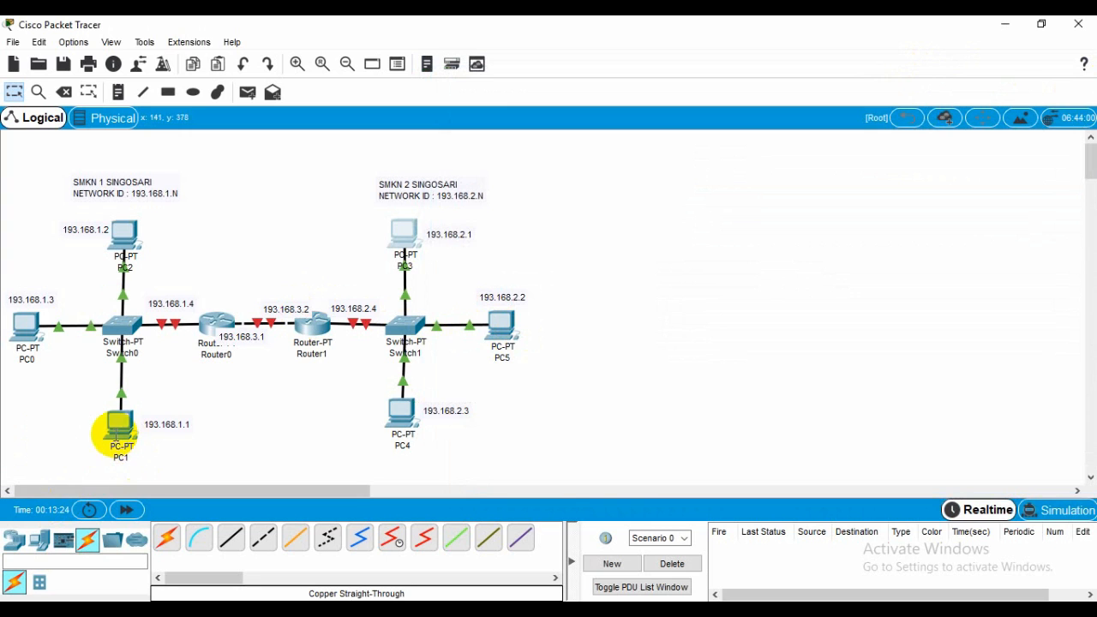
Set PC1's static IP address to 193.168.1.1 with the subnet mask 255.255.255.0.
{"action": "left_click", "coordinate": [116, 427]}
{"action": "left_click_drag", "start_coordinate": [312, 89], "coordinate": [521, 101]}
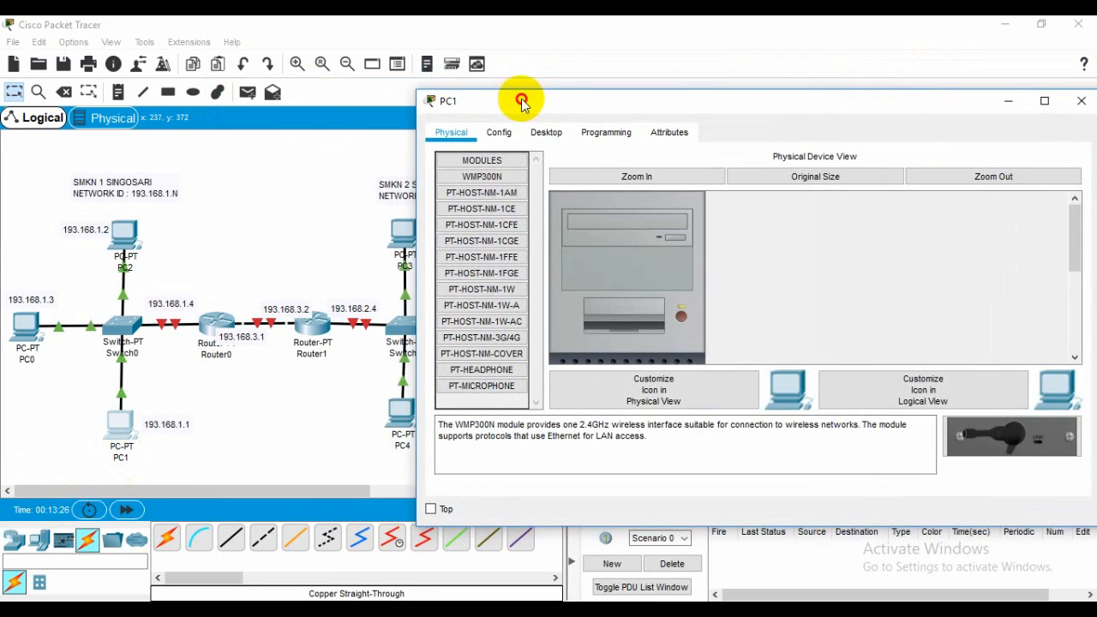
{"action": "left_click", "coordinate": [506, 134]}
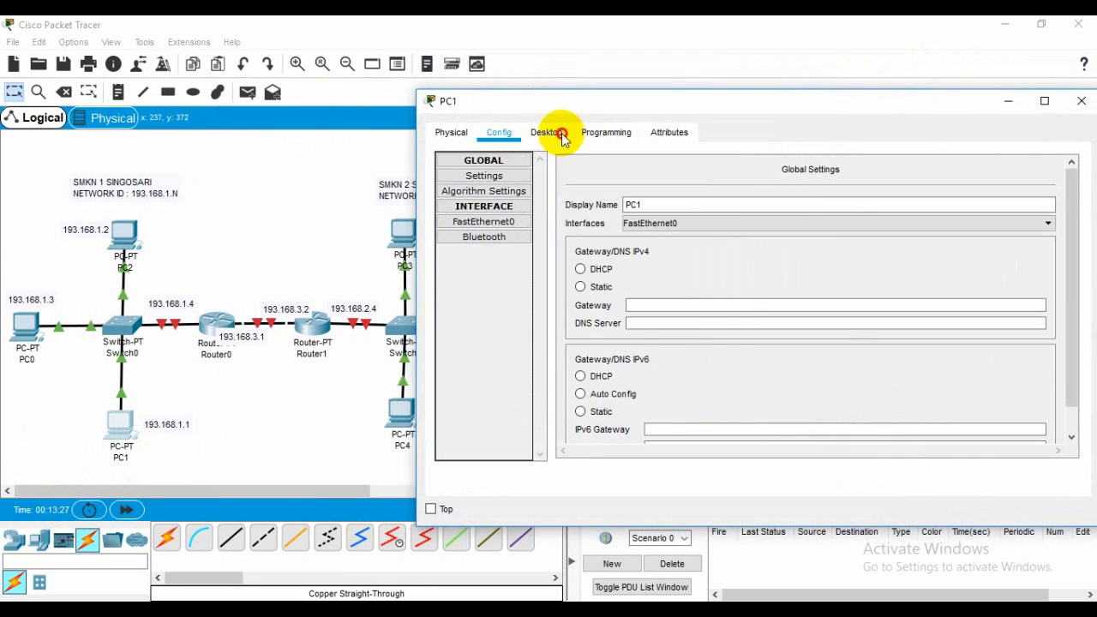
{"action": "left_click", "coordinate": [554, 133]}
{"action": "left_click", "coordinate": [505, 198]}
{"action": "left_click", "coordinate": [677, 175]}
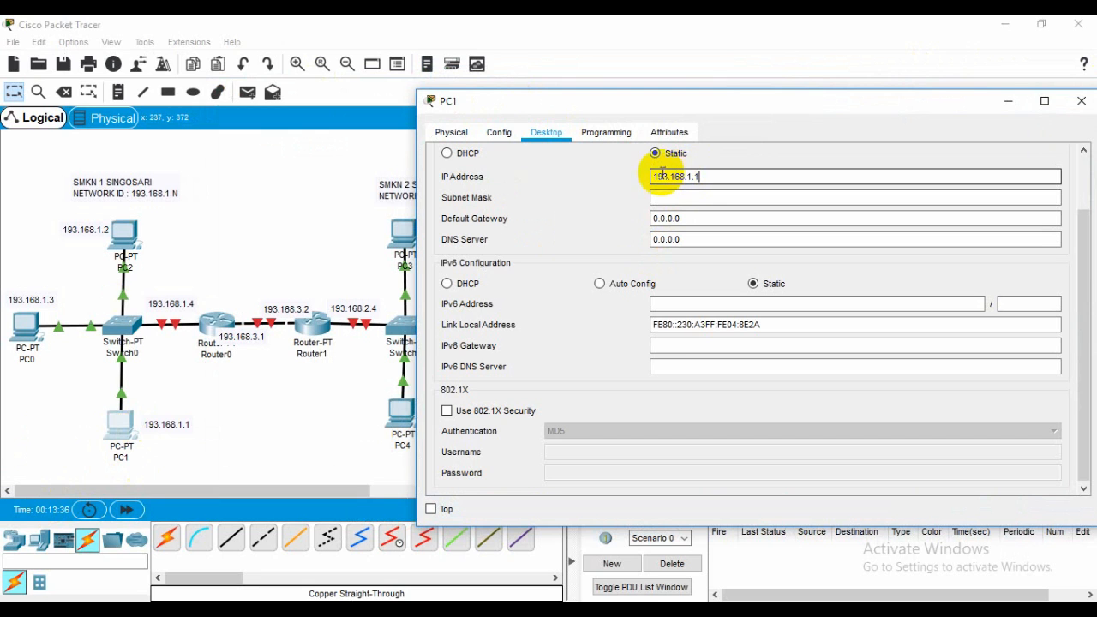
{"action": "left_click", "coordinate": [712, 198]}
Nudge the note 193.168.3.1 slightly lower beside Router0 and set PC1's default gateway to 193.168.3.1.
{"action": "left_click_drag", "start_coordinate": [696, 220], "coordinate": [611, 218]}
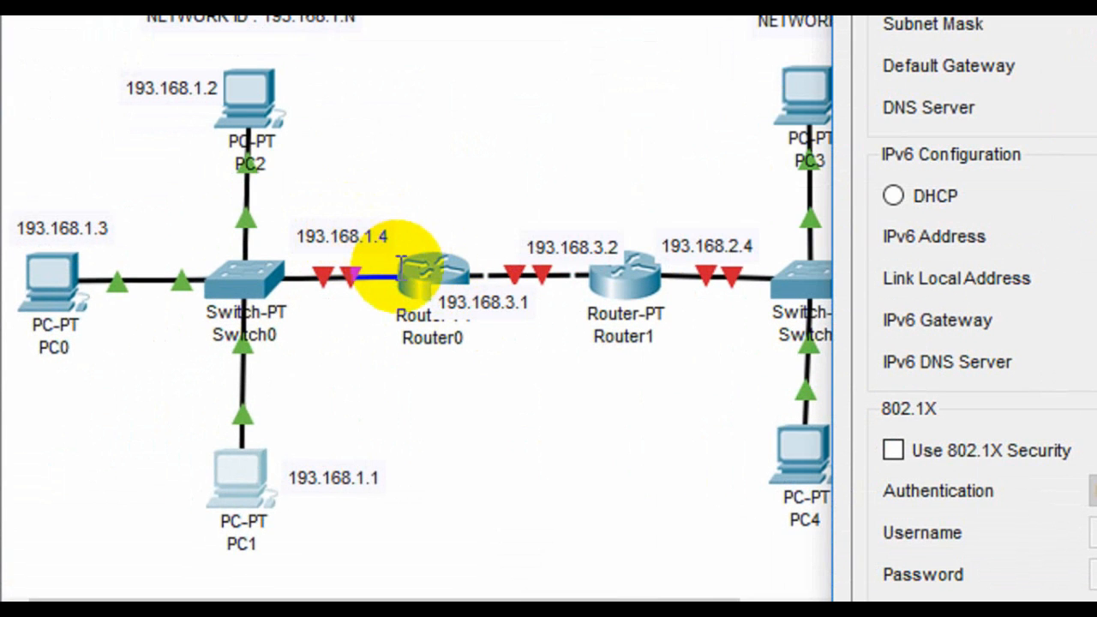
{"action": "left_click", "coordinate": [482, 319]}
{"action": "left_click_drag", "start_coordinate": [482, 319], "coordinate": [485, 310]}
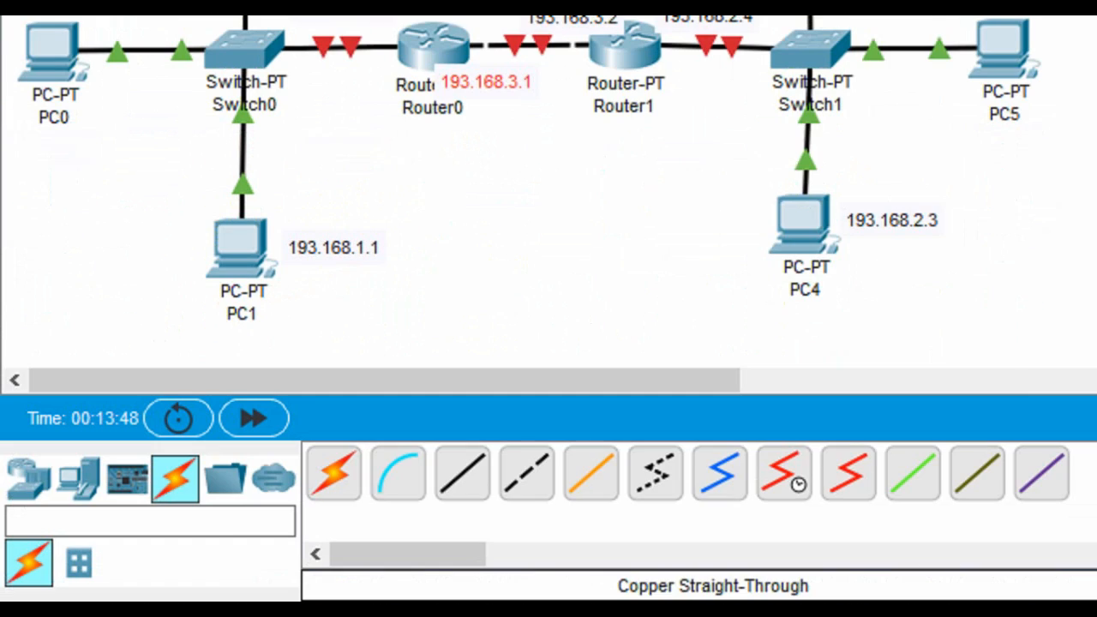
{"action": "left_click", "coordinate": [759, 543]}
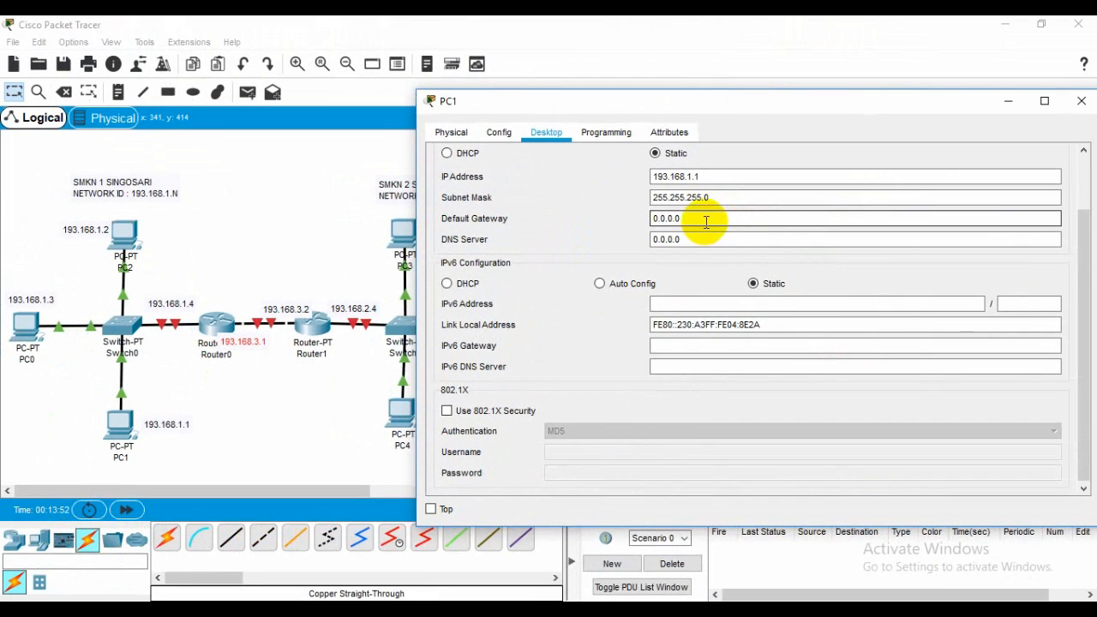
{"action": "left_click_drag", "start_coordinate": [776, 179], "coordinate": [656, 175]}
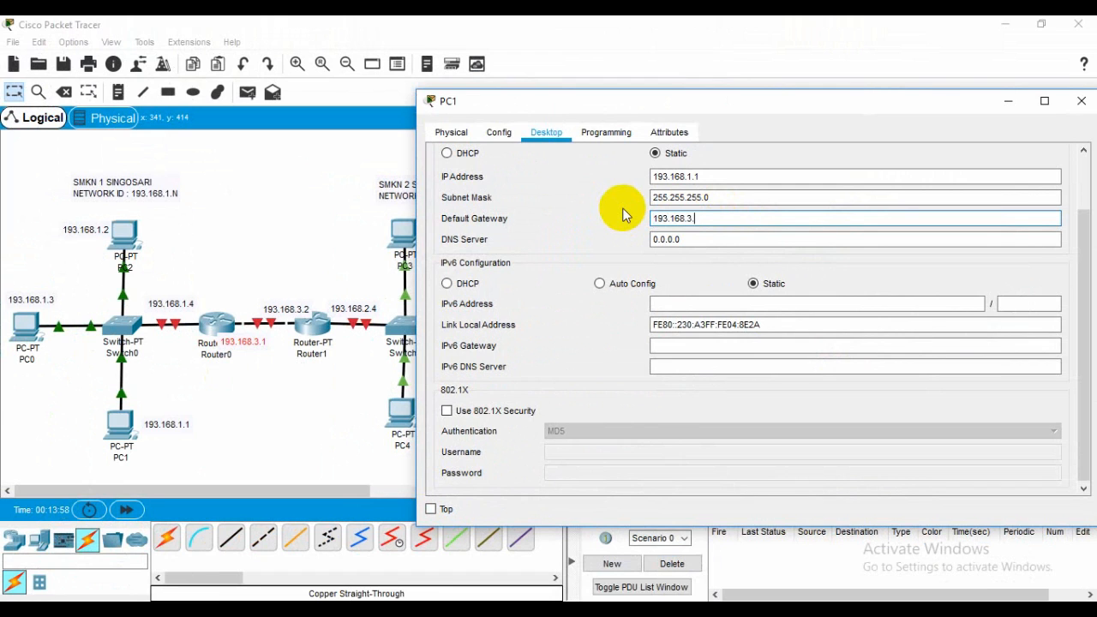
{"action": "left_click", "coordinate": [1081, 101]}
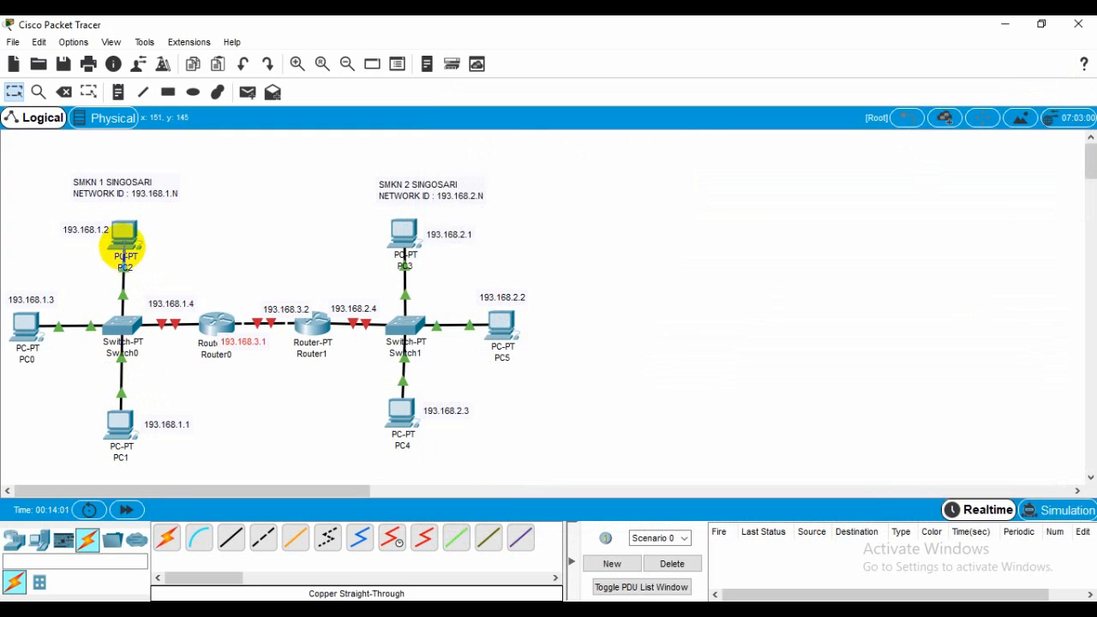
Configure PC2 with the static IP address 193.168.1.2, subnet mask 255.255.255.0 and default gateway 193.168.3.1.
{"action": "left_click", "coordinate": [125, 237]}
{"action": "left_click_drag", "start_coordinate": [336, 96], "coordinate": [568, 108]}
{"action": "left_click", "coordinate": [572, 135]}
{"action": "left_click", "coordinate": [520, 195]}
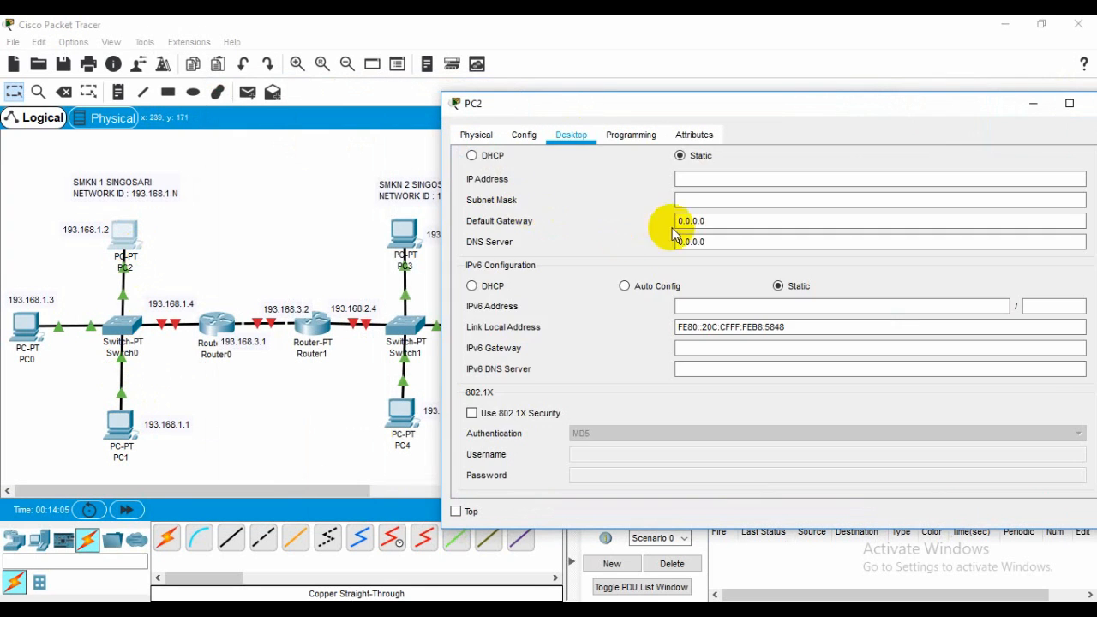
{"action": "left_click", "coordinate": [712, 184]}
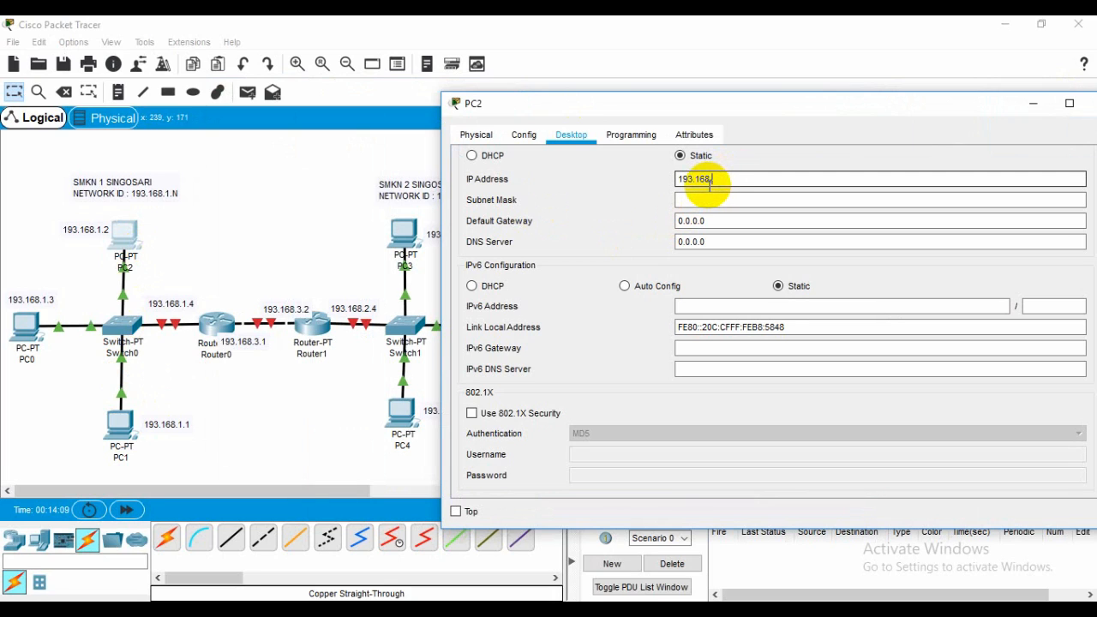
{"action": "type", "text": "193.168.1.2"}
{"action": "left_click", "coordinate": [711, 199]}
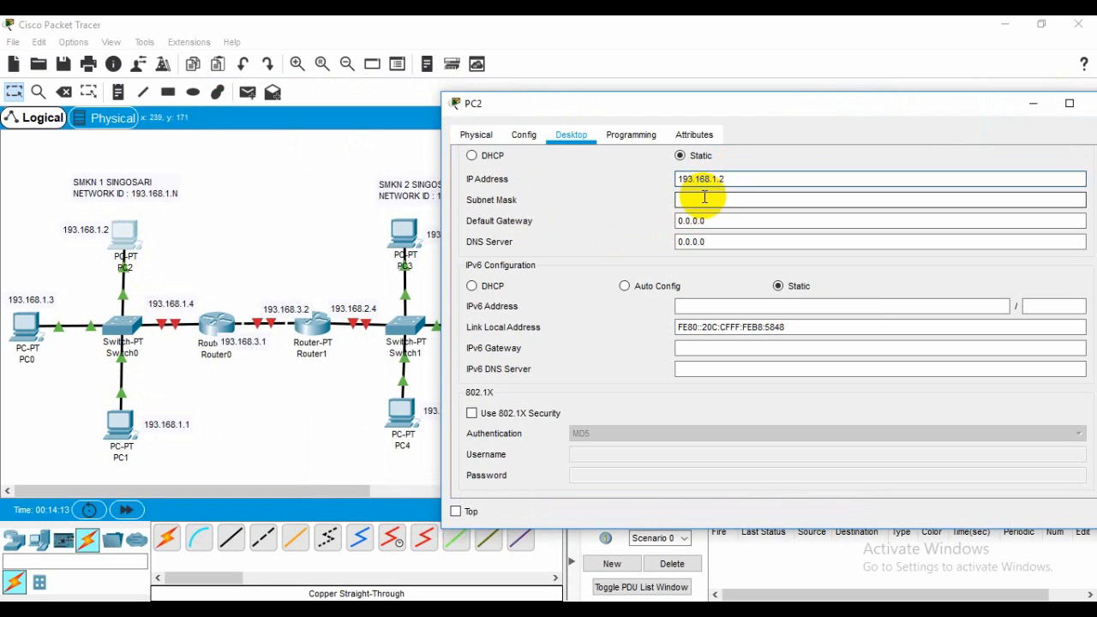
{"action": "left_click_drag", "start_coordinate": [728, 221], "coordinate": [656, 220]}
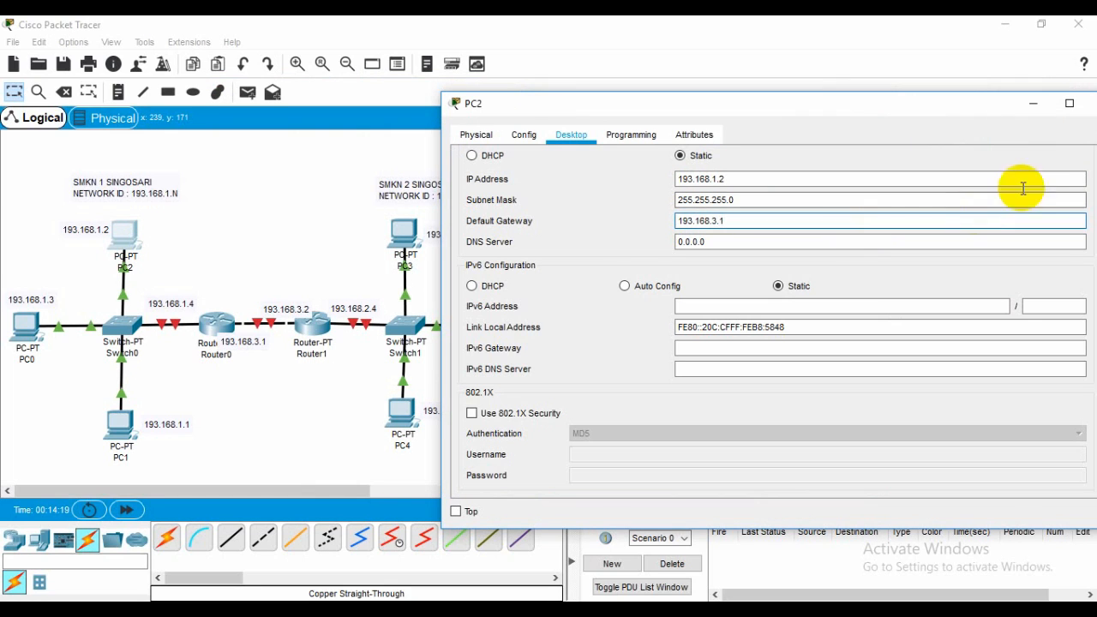
{"action": "left_click_drag", "start_coordinate": [1036, 106], "coordinate": [972, 107]}
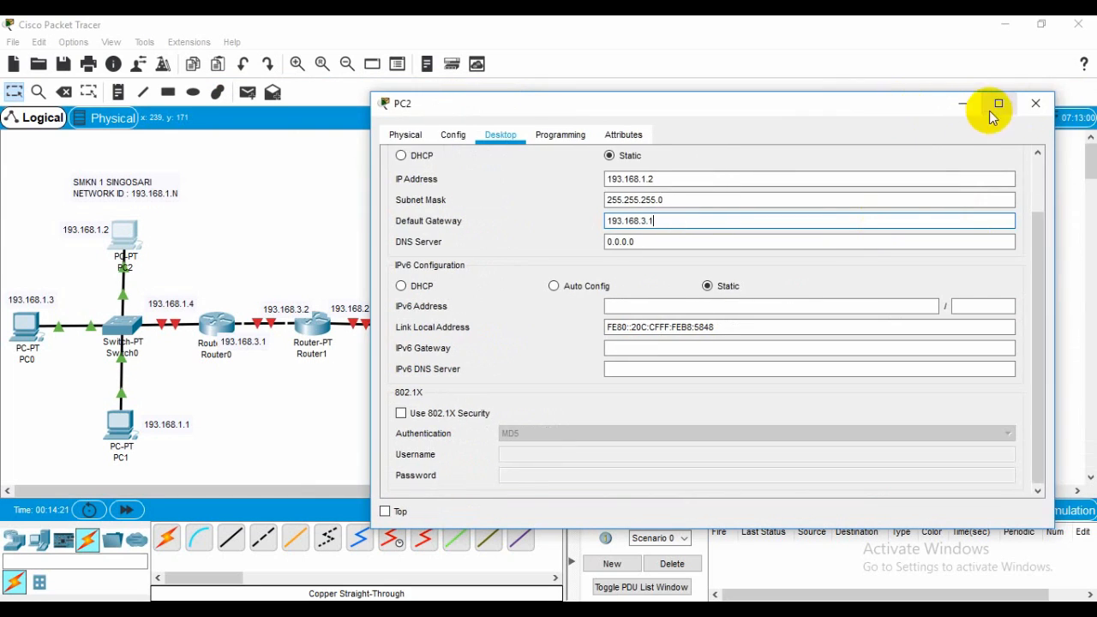
{"action": "left_click", "coordinate": [1038, 103]}
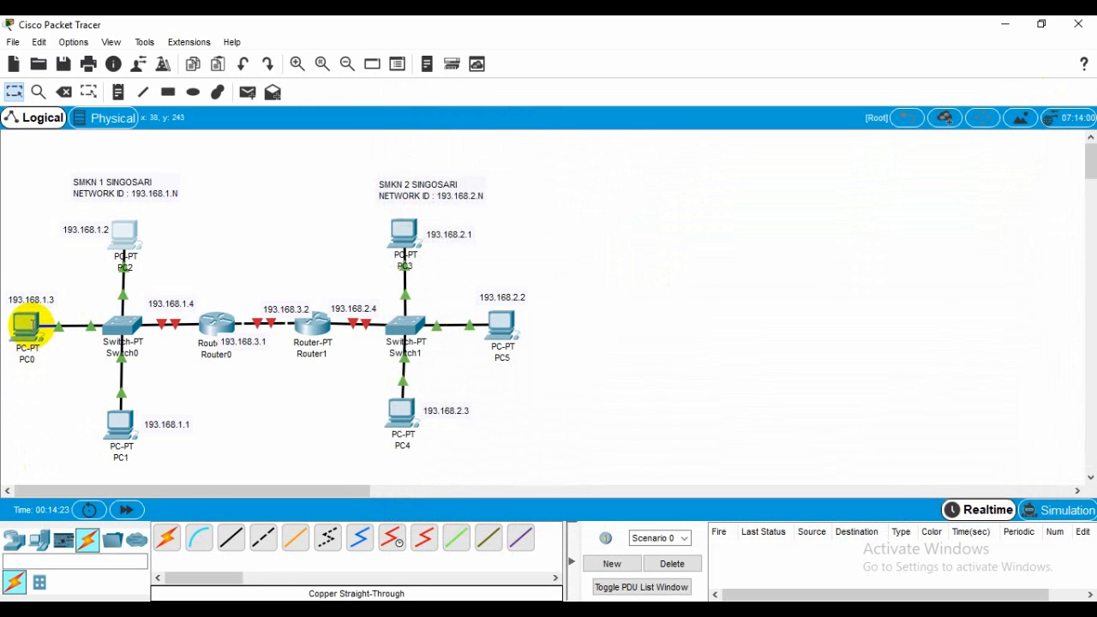
Configure PC0 with the static IP address 193.168.1.3, subnet mask 255.255.255.0 and default gateway 193.168.3.1.
{"action": "left_click", "coordinate": [28, 324]}
{"action": "left_click_drag", "start_coordinate": [362, 103], "coordinate": [615, 125]}
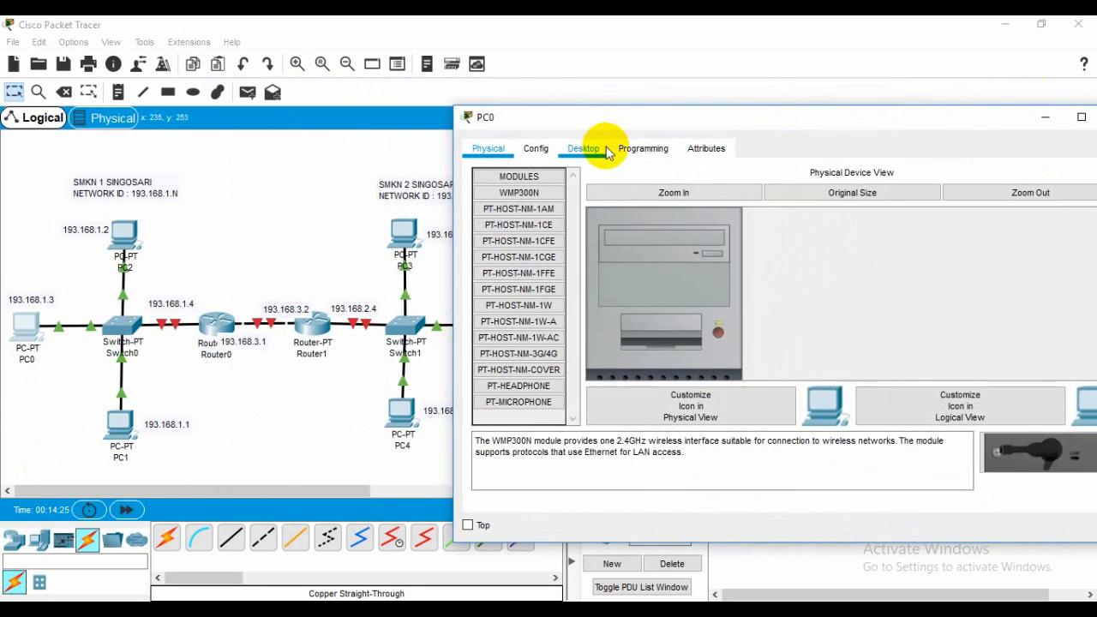
{"action": "left_click", "coordinate": [589, 148]}
{"action": "left_click", "coordinate": [557, 206]}
{"action": "left_click", "coordinate": [759, 196]}
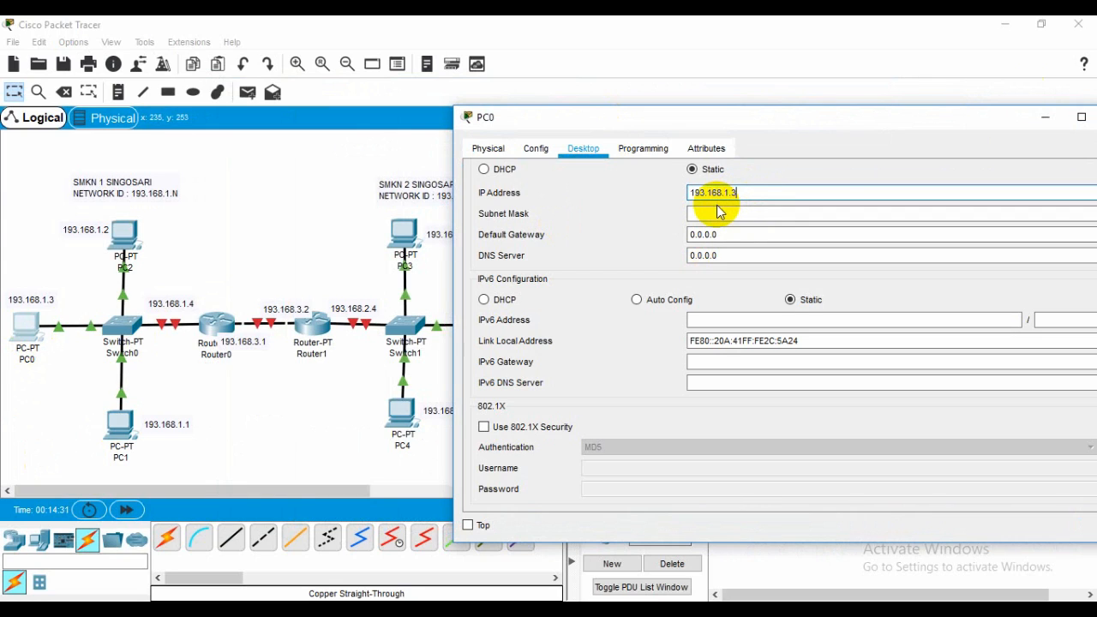
{"action": "type", "text": "193.168.1.3"}
{"action": "key", "text": "Tab"}
{"action": "key", "text": "Tab"}
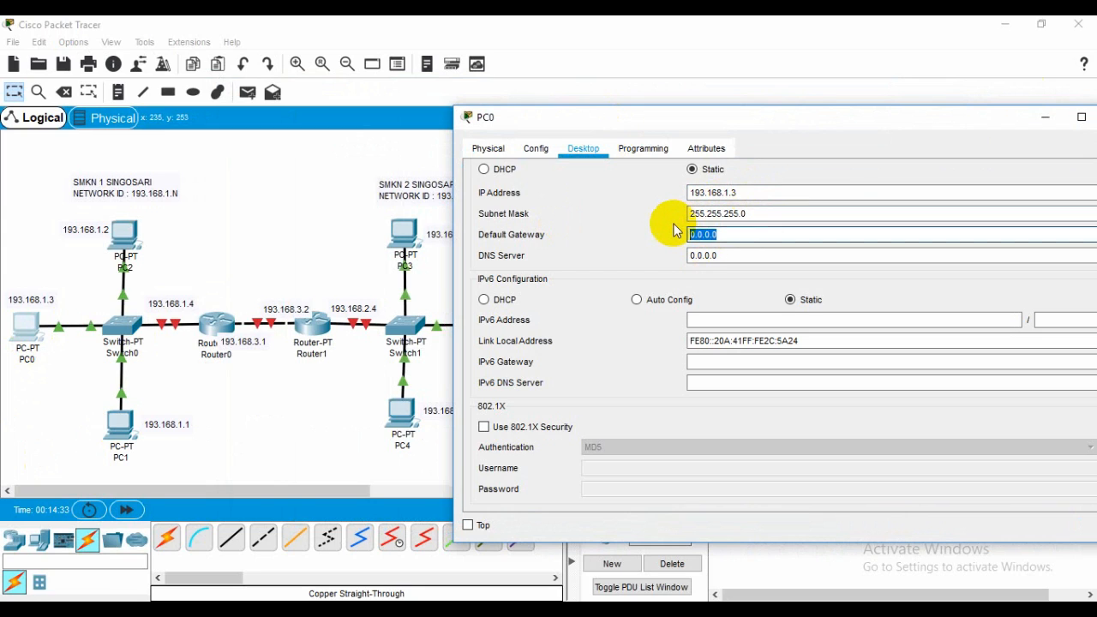
{"action": "type", "text": "193.168.3.1"}
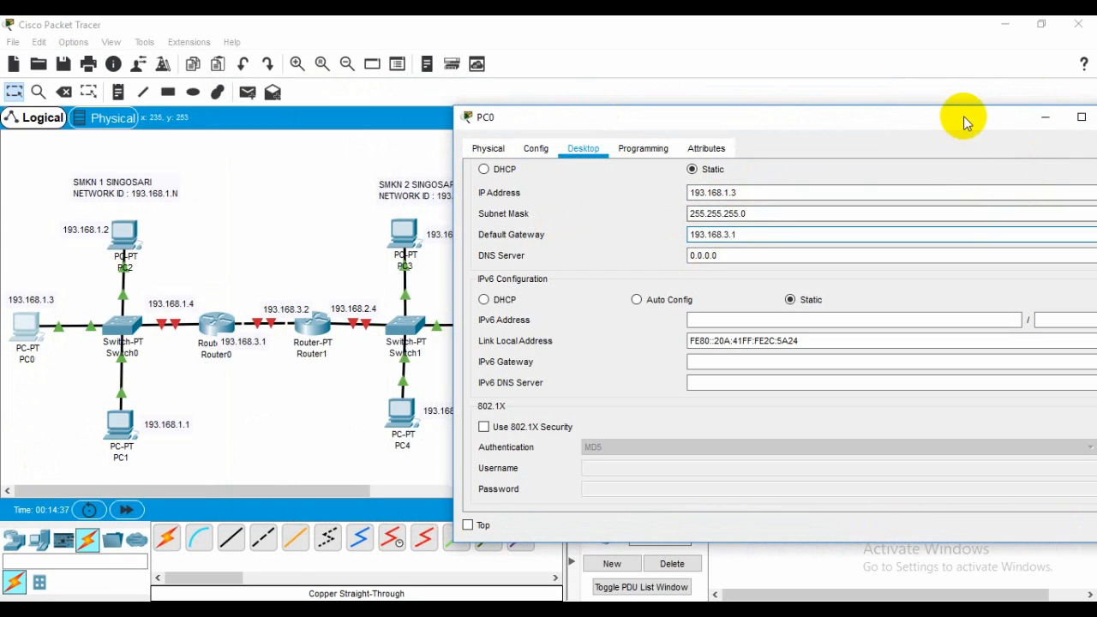
{"action": "left_click_drag", "start_coordinate": [963, 122], "coordinate": [849, 115]}
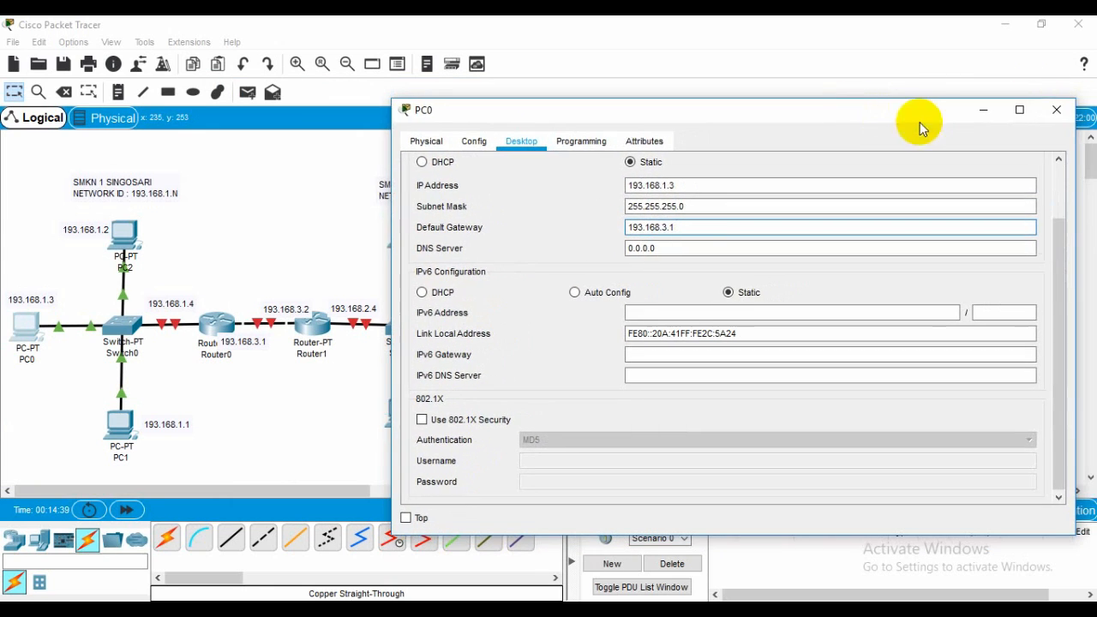
{"action": "left_click", "coordinate": [1057, 112]}
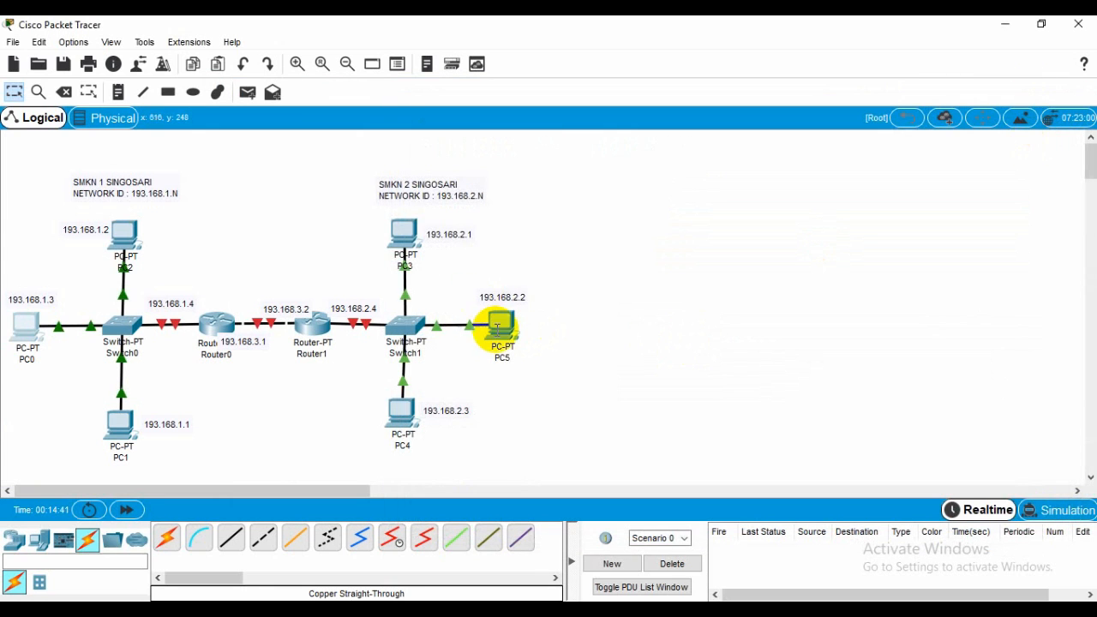
Check the IP address and gateway summaries of PC5, PC3, PC4, PC2, PC1 and PC0 in the topology.
{"action": "mouse_move", "coordinate": [502, 325]}
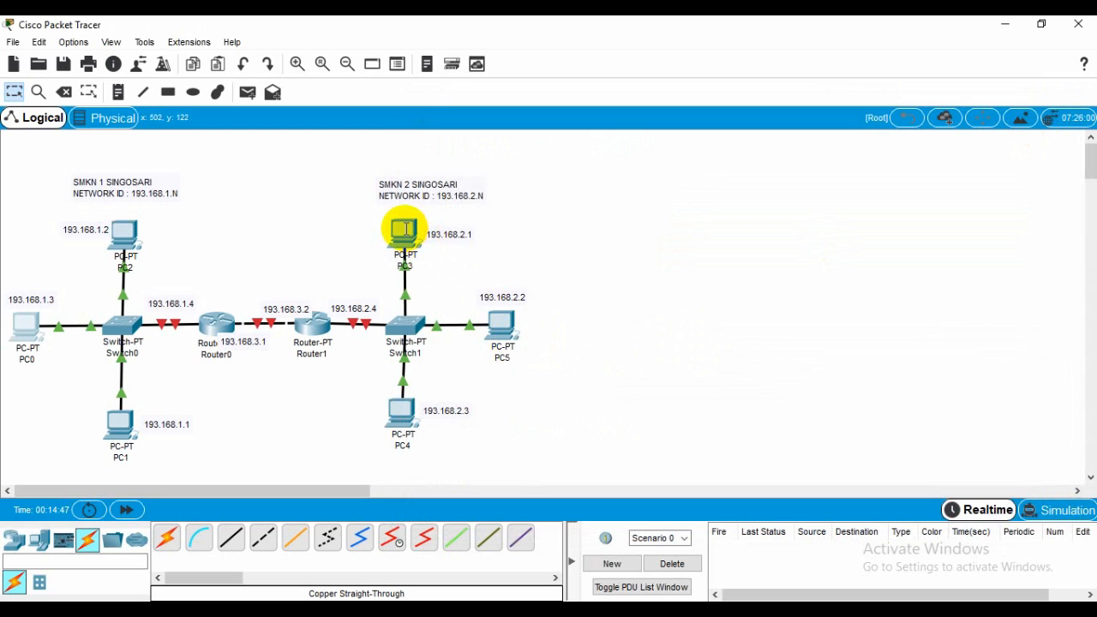
{"action": "mouse_move", "coordinate": [405, 229]}
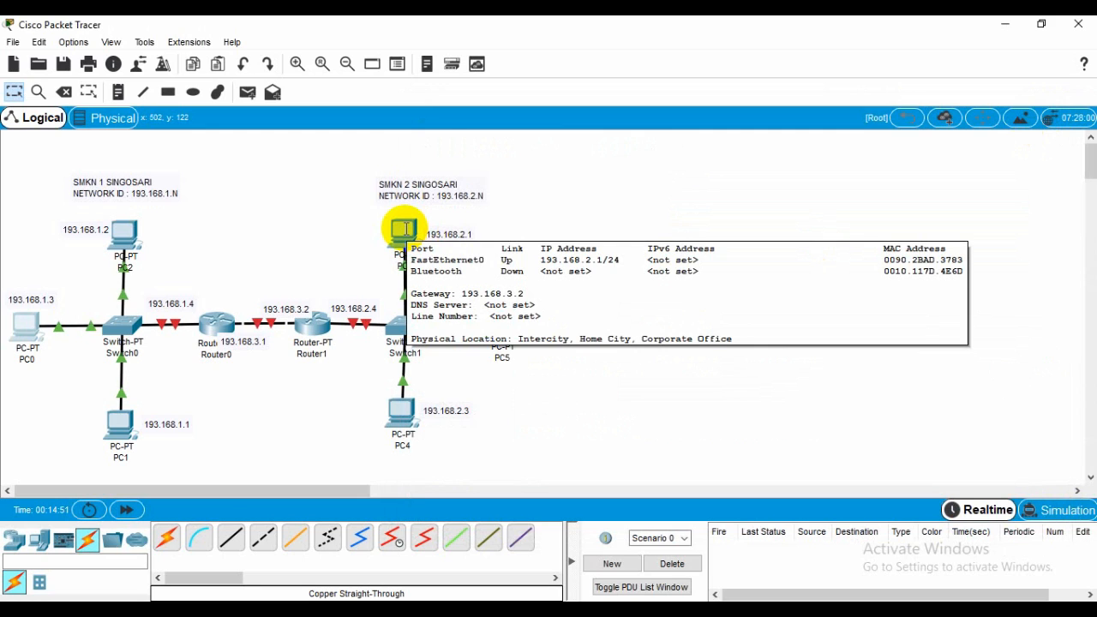
{"action": "mouse_move", "coordinate": [401, 419]}
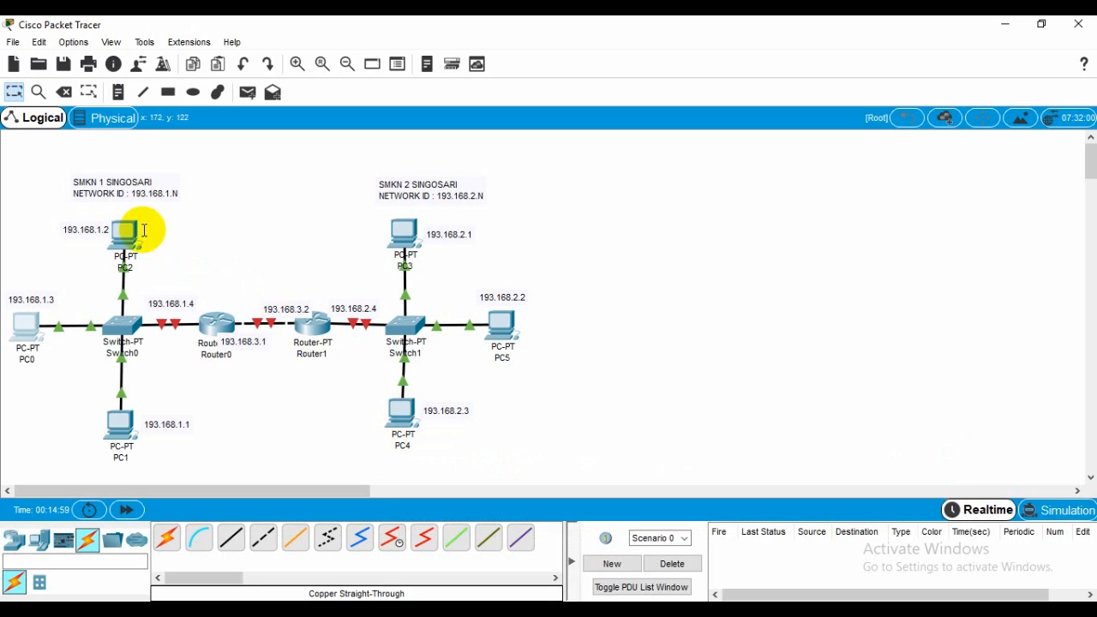
{"action": "mouse_move", "coordinate": [126, 228]}
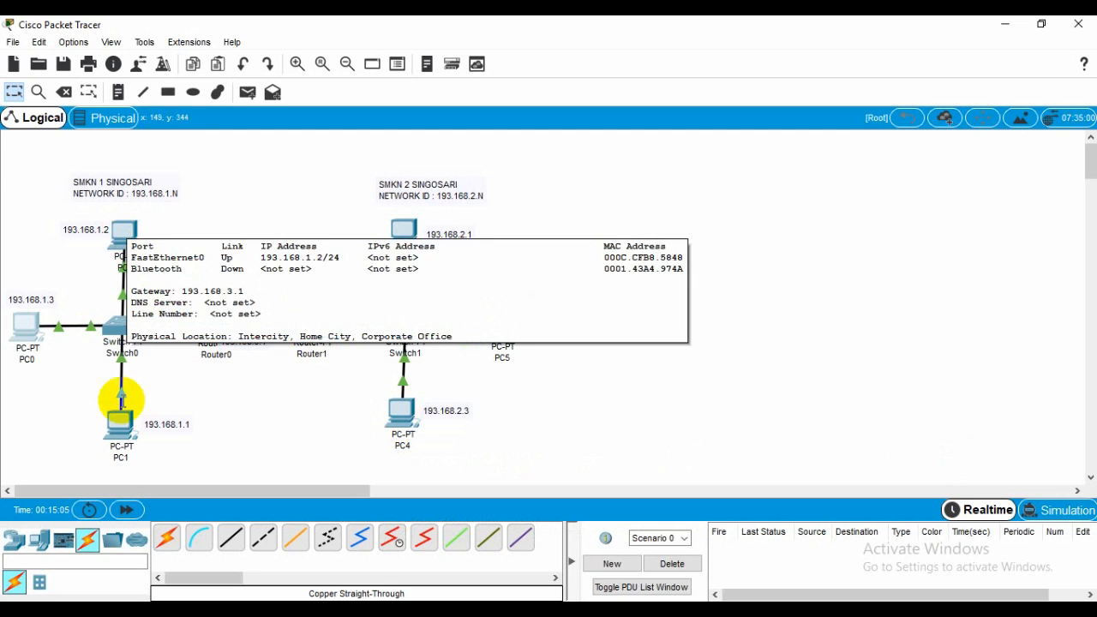
{"action": "mouse_move", "coordinate": [120, 424]}
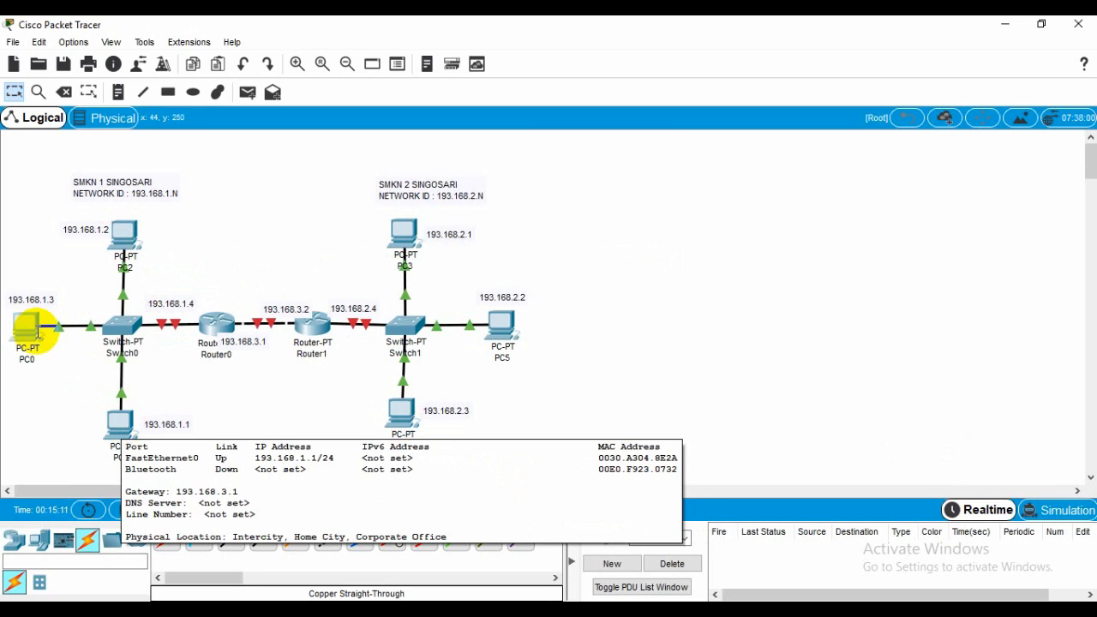
{"action": "mouse_move", "coordinate": [24, 322]}
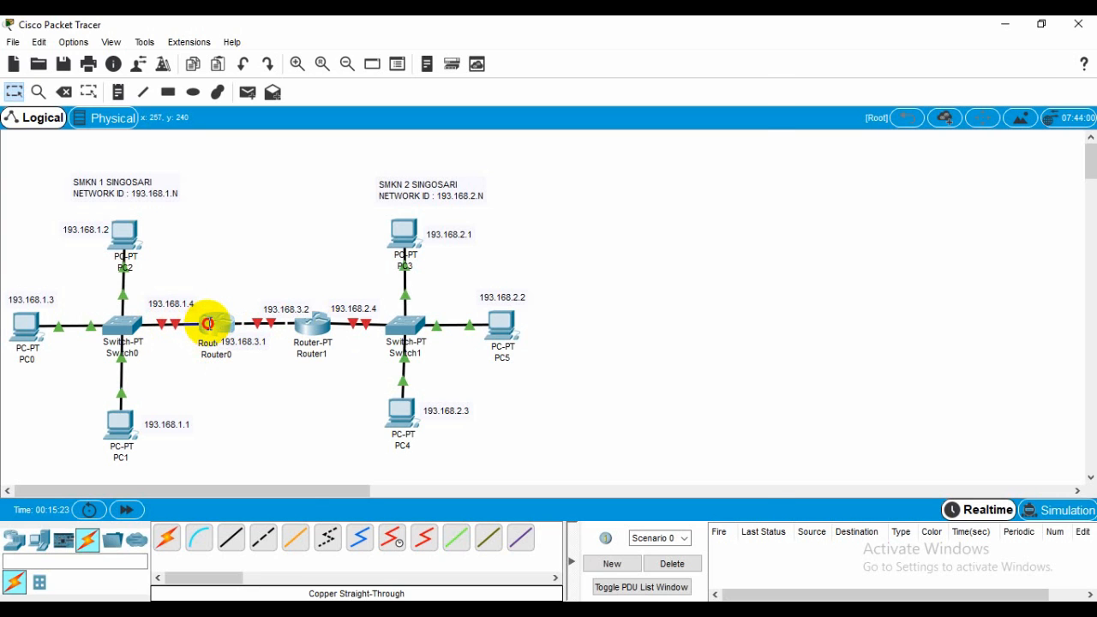
Configure Router0's FastEthernet0/0 interface with IP address 193.168.1.4 and subnet mask 255.255.255.0, and turn its port on.
{"action": "left_click", "coordinate": [207, 324]}
{"action": "left_click_drag", "start_coordinate": [400, 94], "coordinate": [540, 94]}
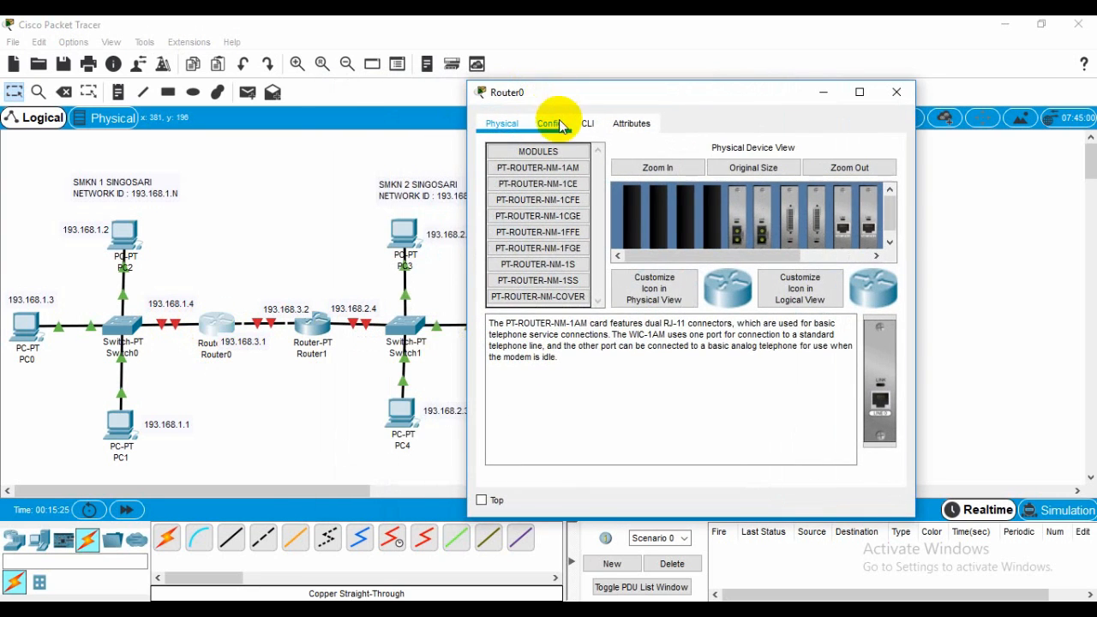
{"action": "left_click", "coordinate": [549, 124]}
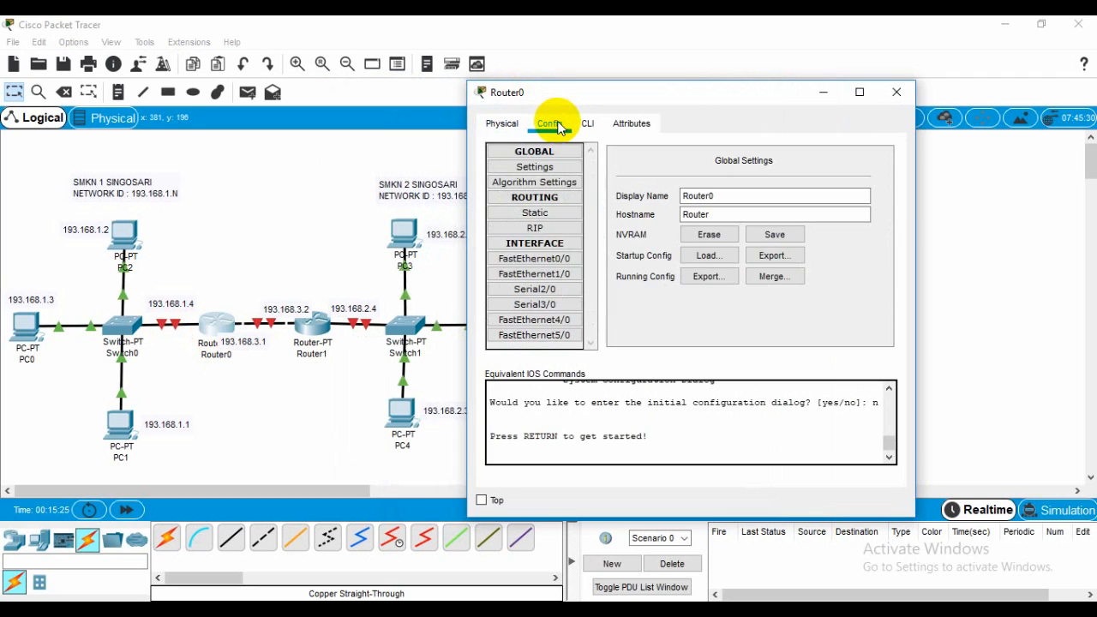
{"action": "left_click", "coordinate": [537, 258]}
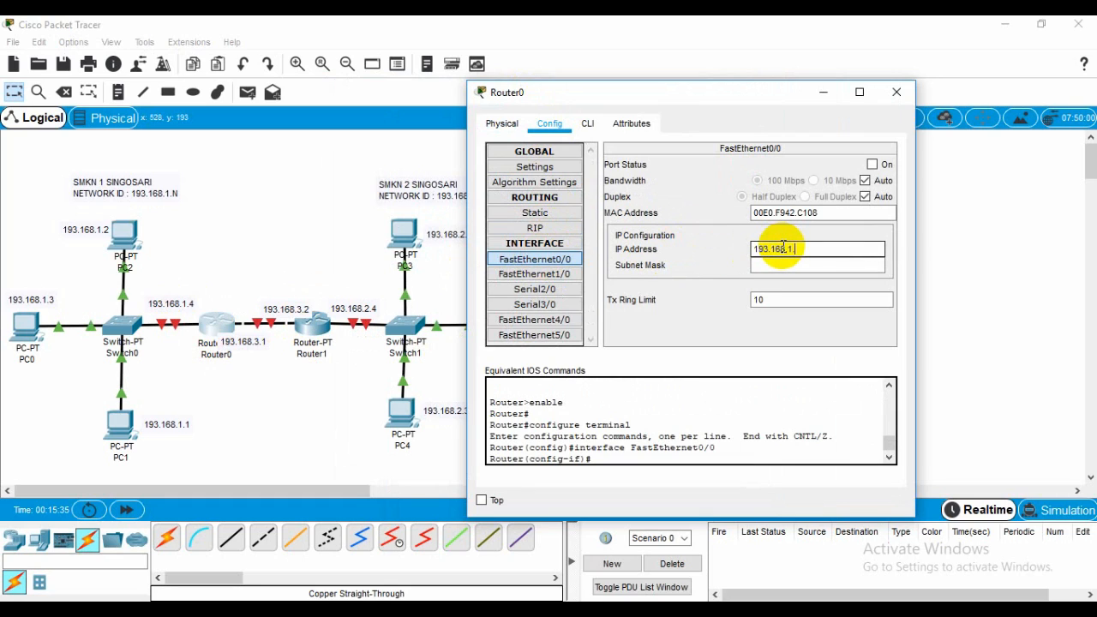
{"action": "key", "text": "Tab"}
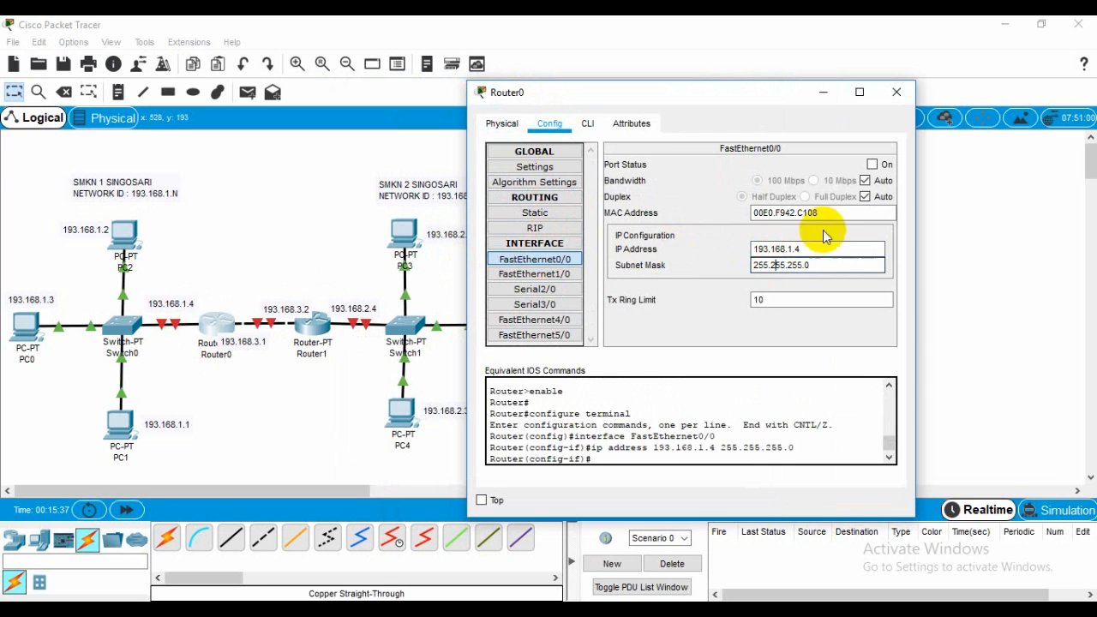
{"action": "left_click", "coordinate": [872, 165]}
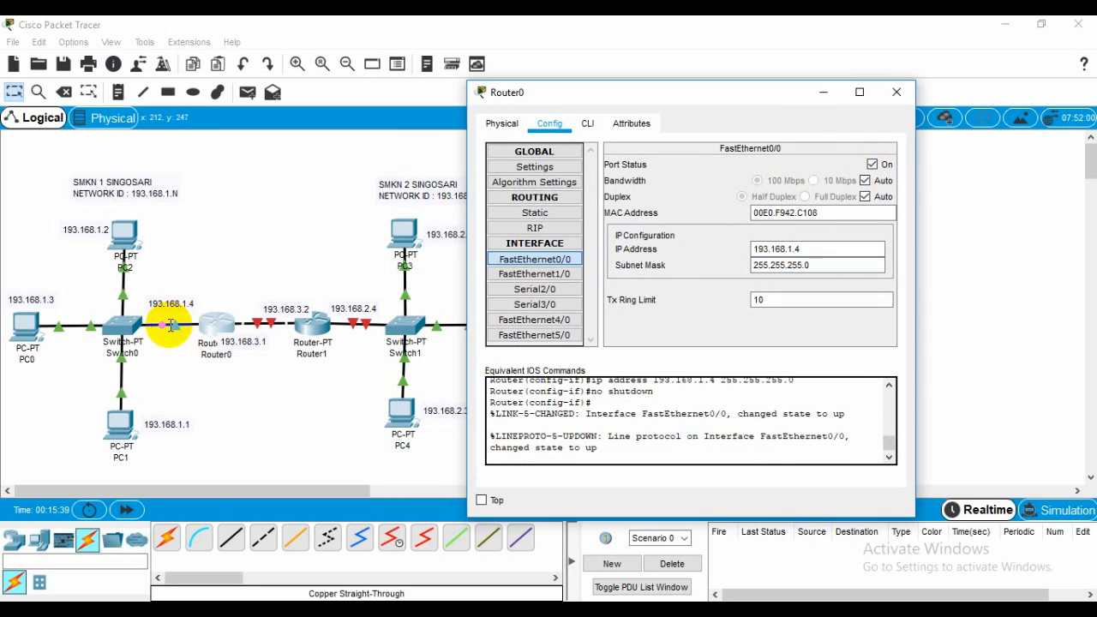
{"action": "left_click", "coordinate": [897, 92]}
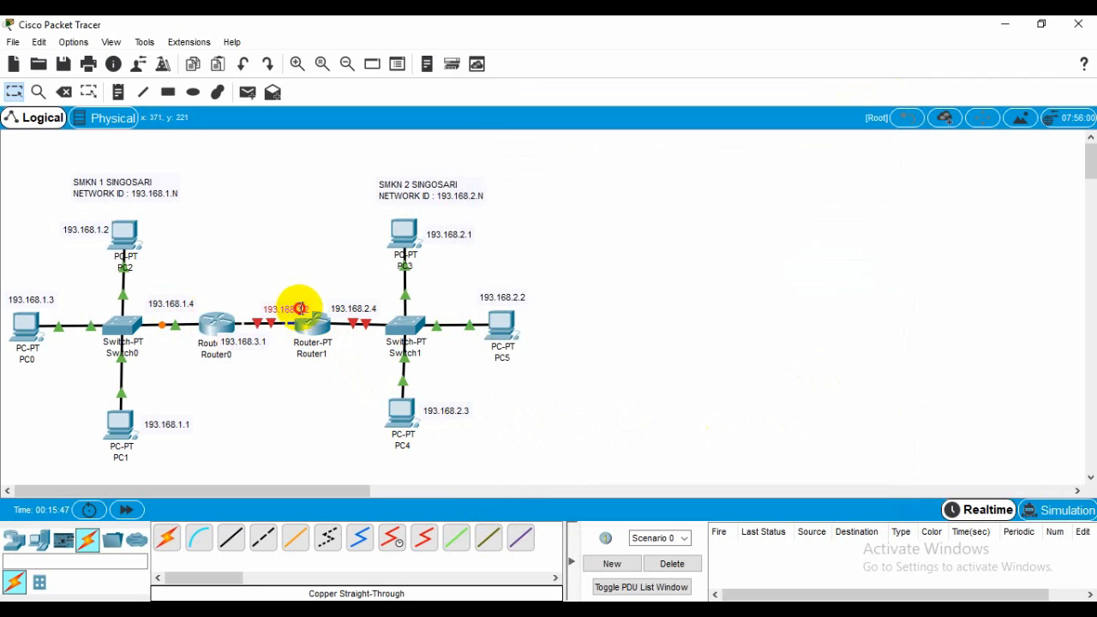
Nudge the note 193.168.3.2 slightly away from the note 193.168.2.4, above the link between the two routers.
{"action": "left_click_drag", "start_coordinate": [300, 308], "coordinate": [291, 306]}
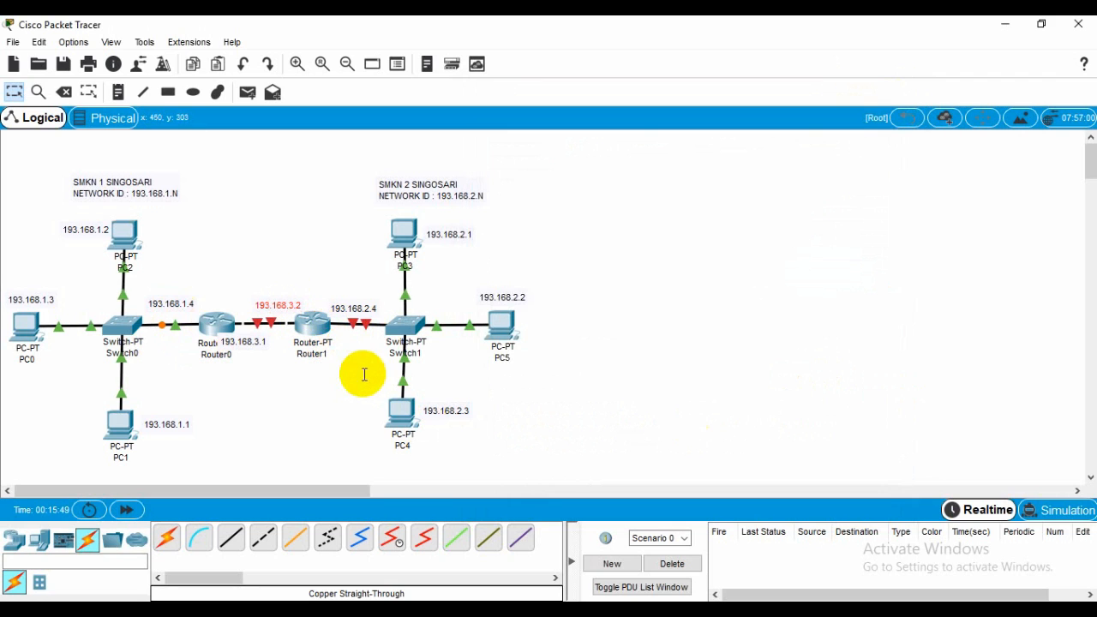
{"action": "left_click", "coordinate": [352, 308]}
{"action": "left_click", "coordinate": [352, 355]}
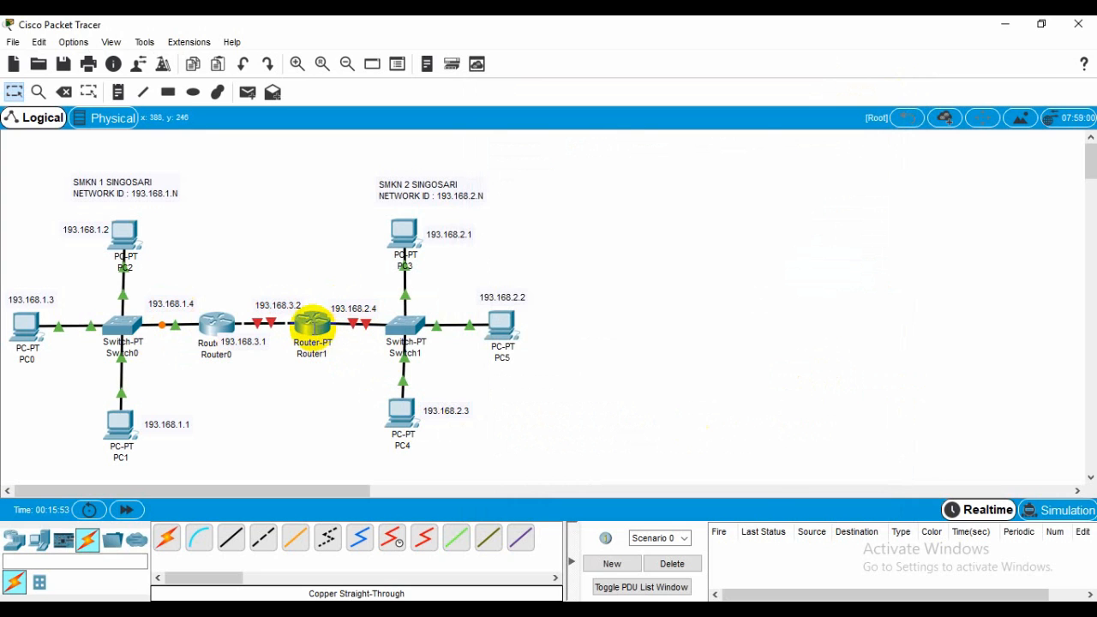
Configure Router1's FastEthernet1/0 interface with IP address 193.168.2.4 and subnet mask 255.255.255.0, and turn its port on.
{"action": "left_click", "coordinate": [311, 326]}
{"action": "left_click_drag", "start_coordinate": [466, 88], "coordinate": [766, 109]}
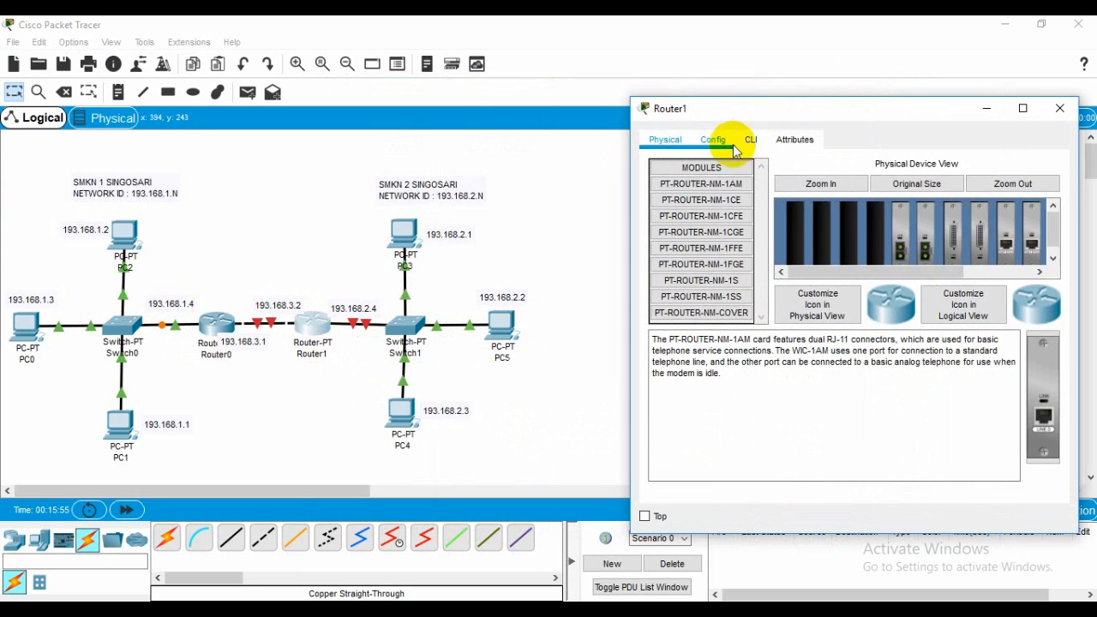
{"action": "left_click", "coordinate": [712, 139]}
{"action": "left_click", "coordinate": [719, 292]}
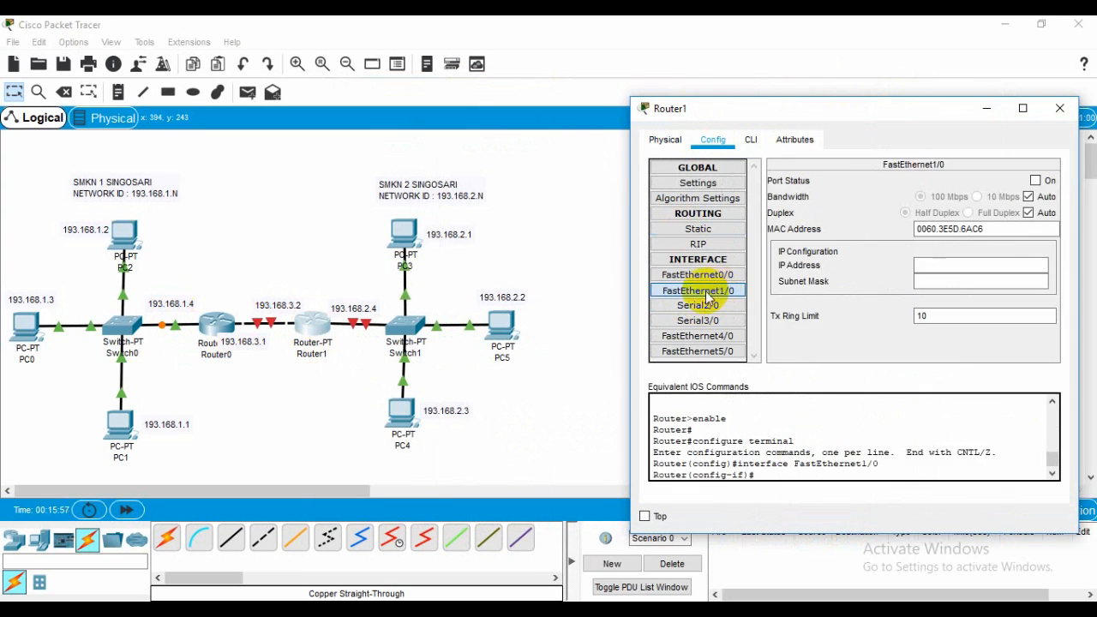
{"action": "left_click", "coordinate": [705, 275]}
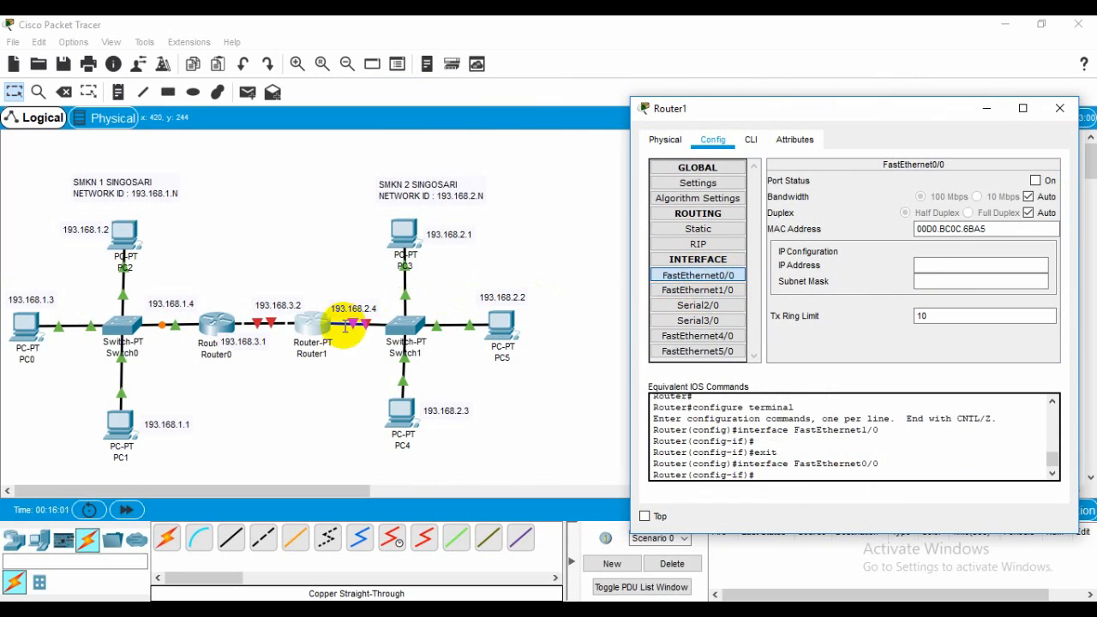
{"action": "left_click", "coordinate": [700, 289]}
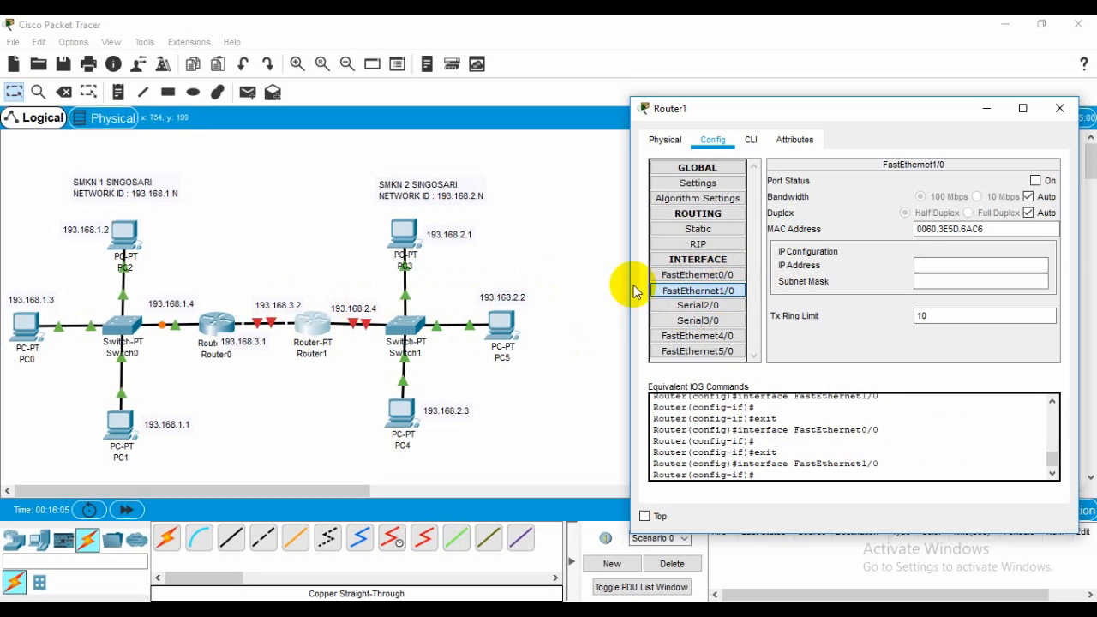
{"action": "left_click", "coordinate": [941, 266]}
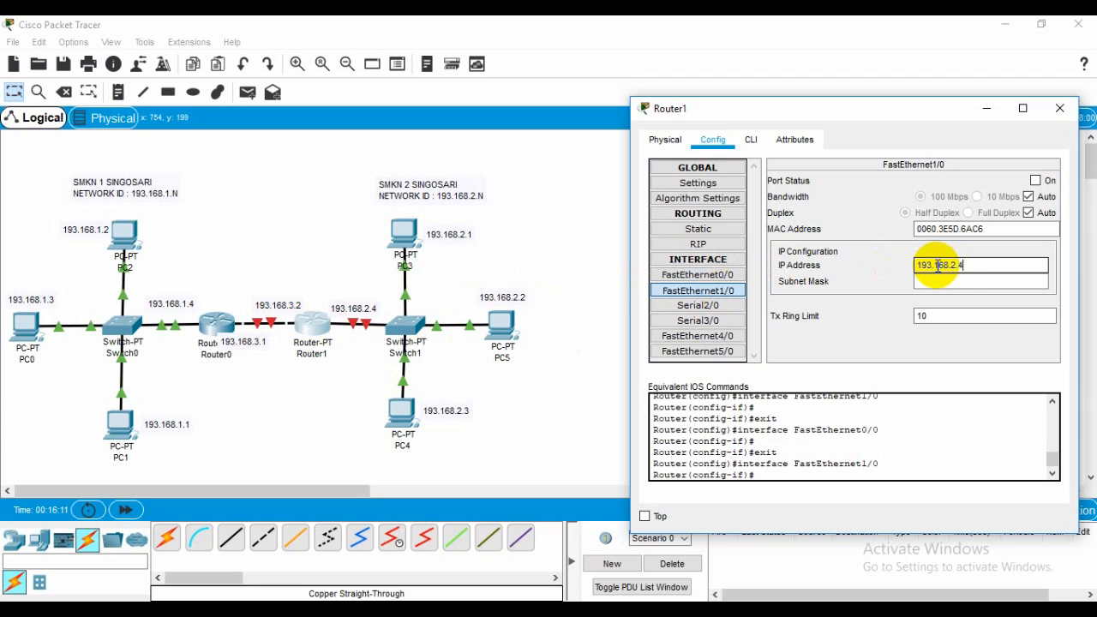
{"action": "type", "text": "193.168.2.4"}
{"action": "left_click", "coordinate": [947, 281]}
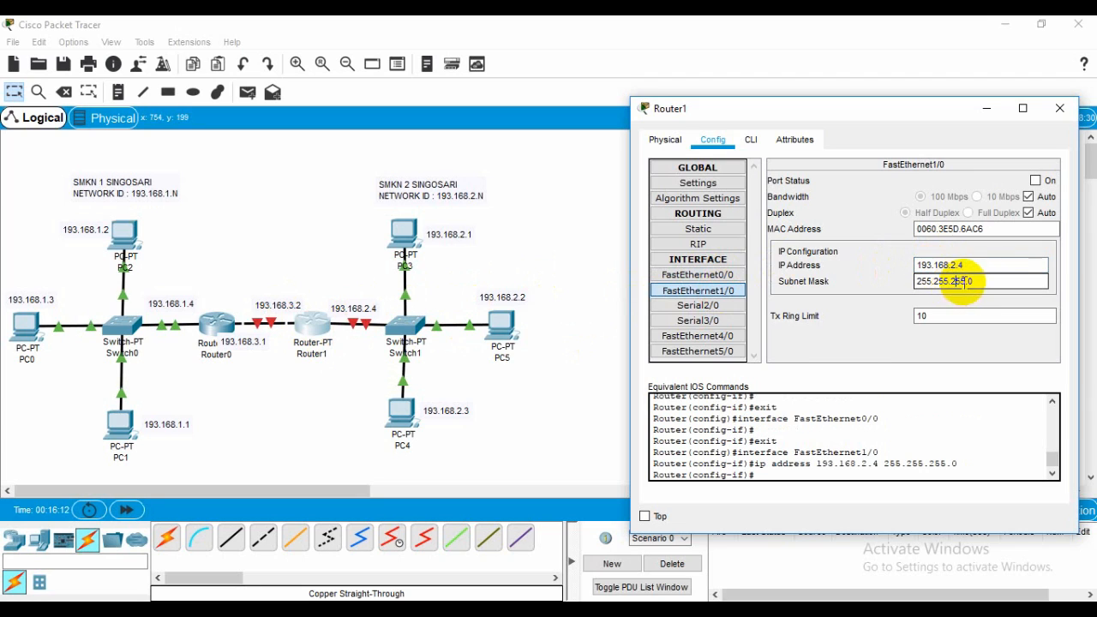
{"action": "left_click", "coordinate": [1036, 181]}
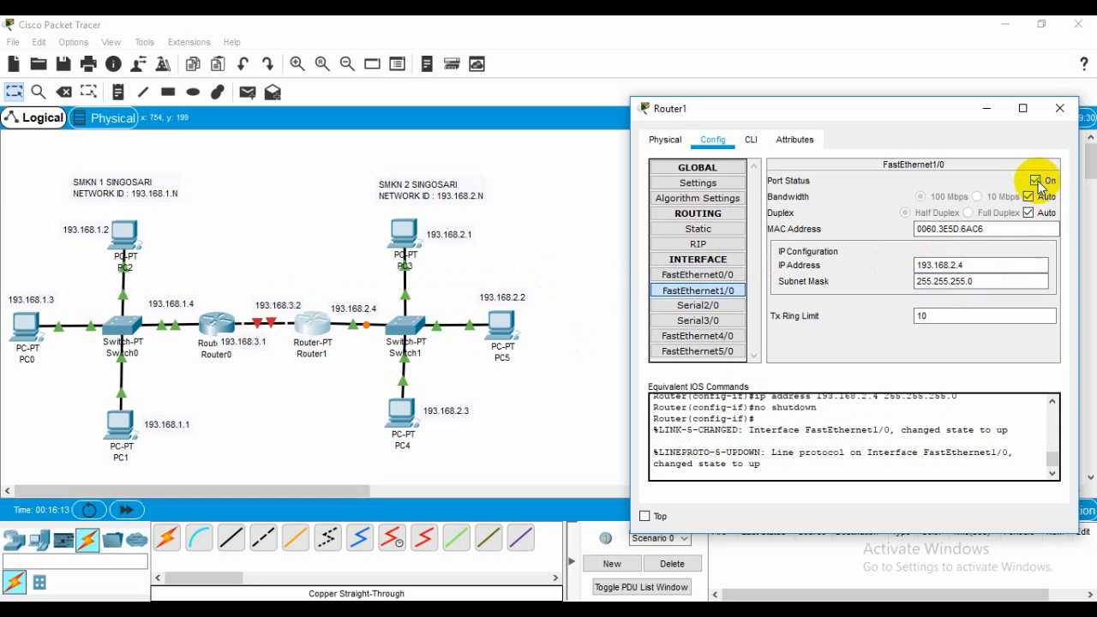
{"action": "left_click", "coordinate": [1061, 110]}
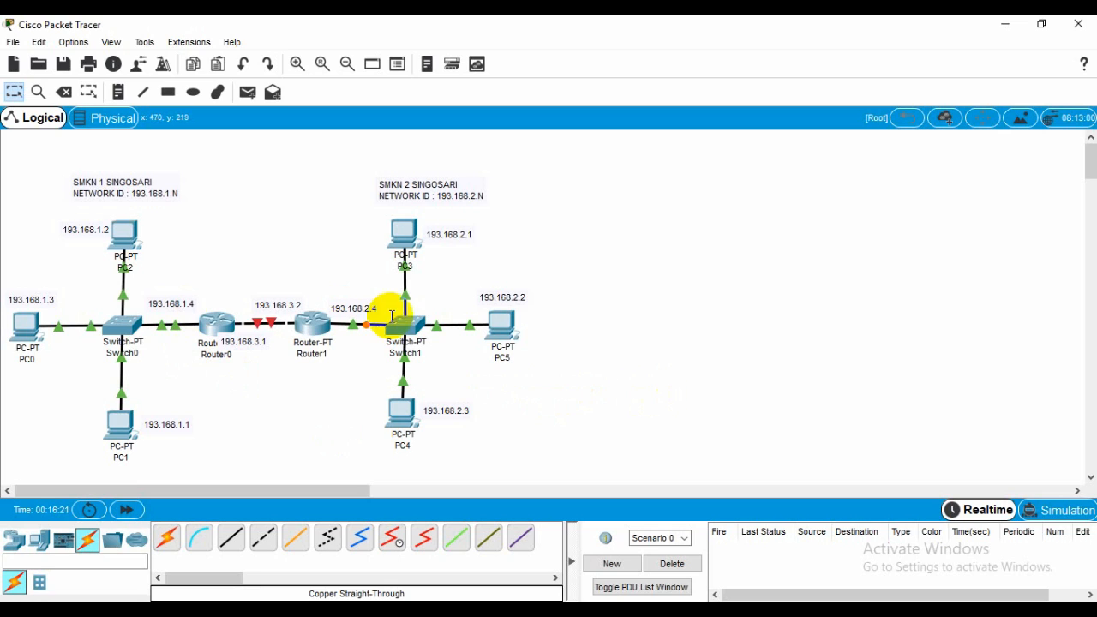
Test the SMKN 2 network with simple PDUs from PC4 to PC5 and from PC3 to PC5, and clear the scenario.
{"action": "left_click", "coordinate": [247, 91]}
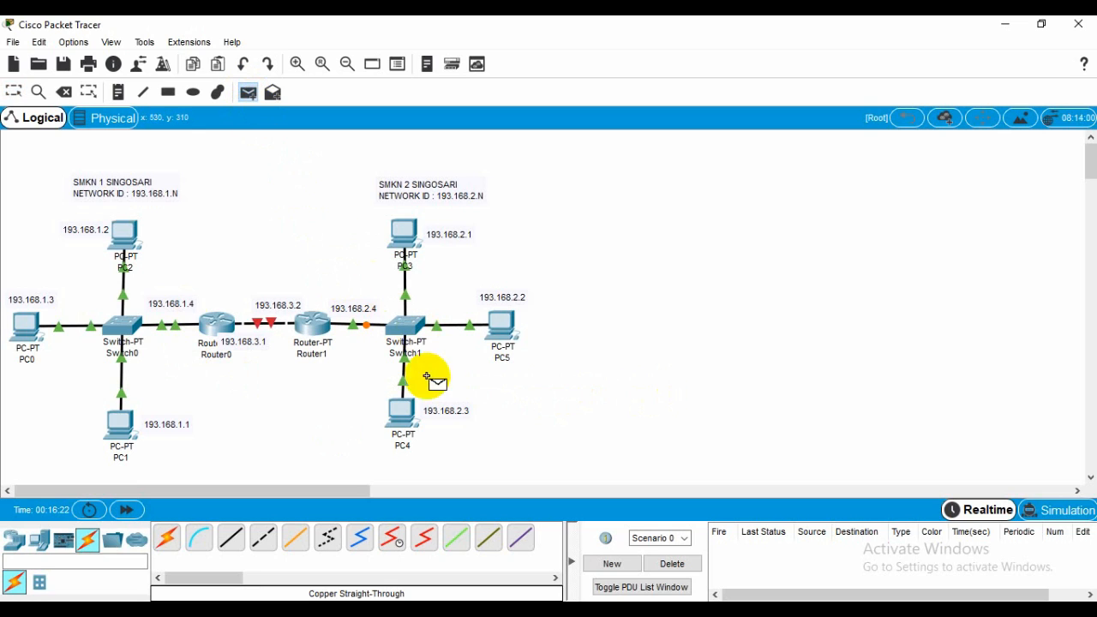
{"action": "left_click", "coordinate": [400, 410]}
{"action": "left_click", "coordinate": [499, 322]}
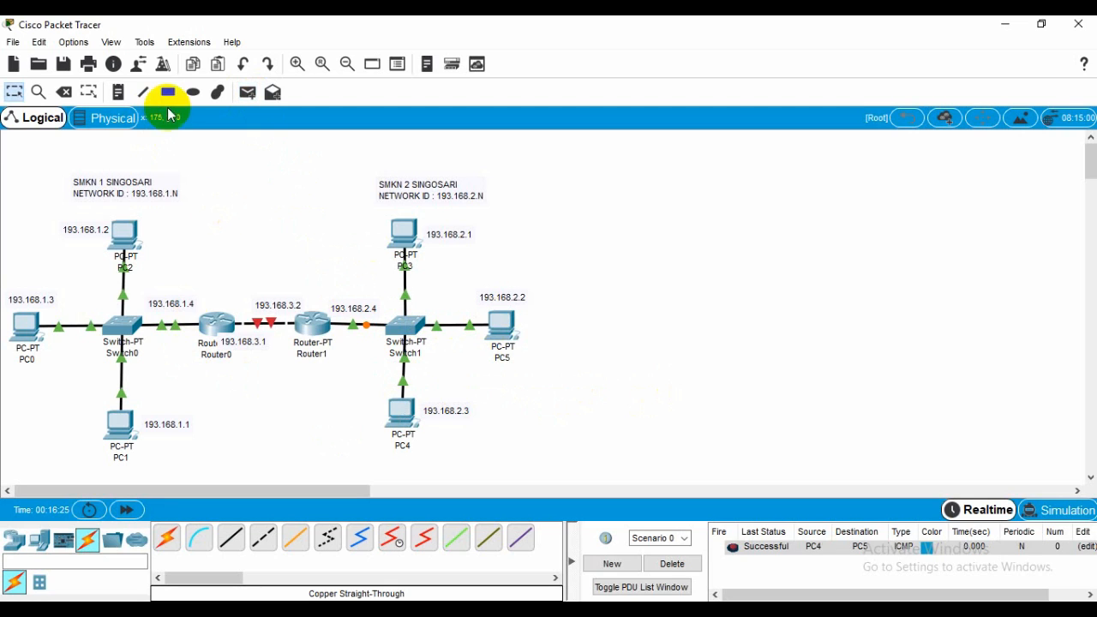
{"action": "left_click", "coordinate": [247, 92]}
{"action": "left_click", "coordinate": [404, 235]}
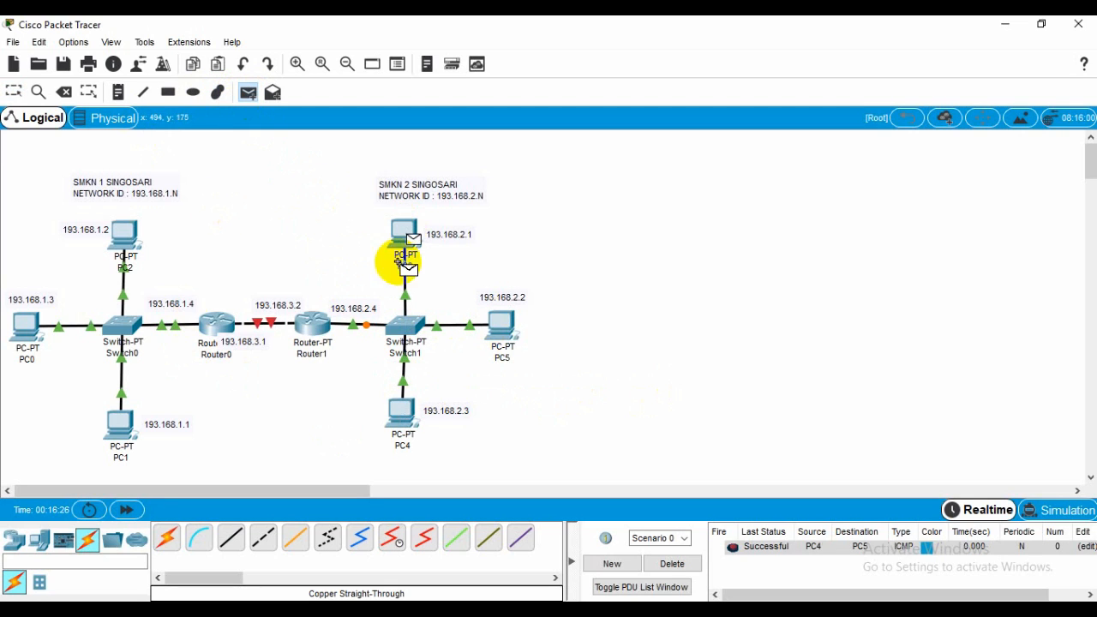
{"action": "left_click", "coordinate": [493, 324]}
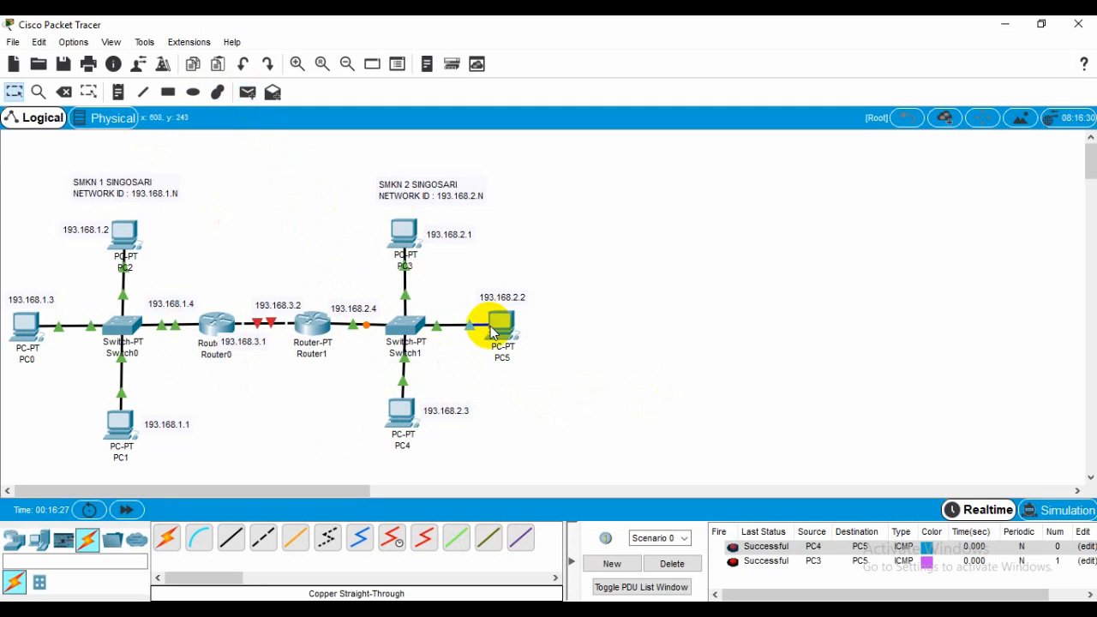
{"action": "left_click", "coordinate": [669, 563]}
Test the SMKN 1 network with simple PDUs from PC1 to PC0 and from PC2 to PC1, and clear the scenario.
{"action": "left_click", "coordinate": [248, 95]}
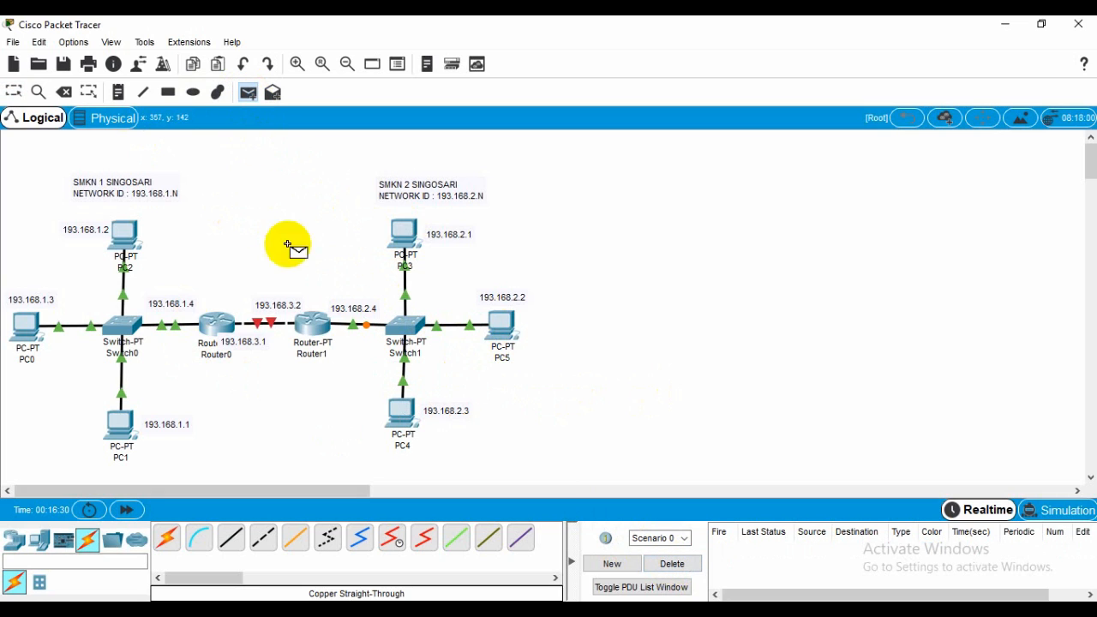
{"action": "left_click", "coordinate": [110, 422]}
{"action": "left_click", "coordinate": [25, 326]}
{"action": "left_click", "coordinate": [248, 92]}
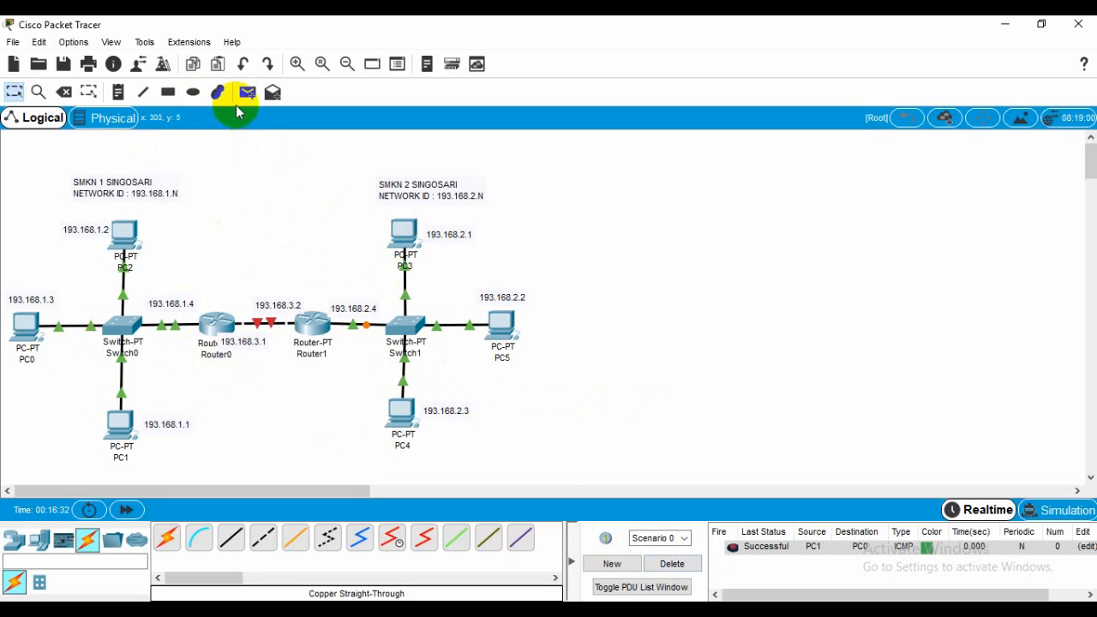
{"action": "left_click", "coordinate": [115, 417]}
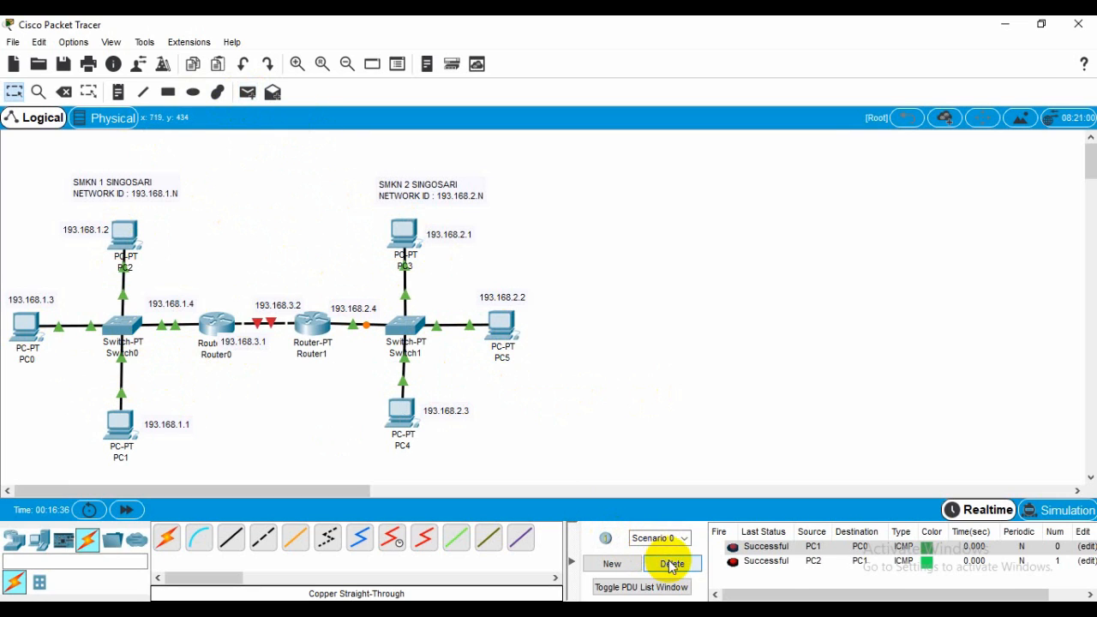
{"action": "left_click", "coordinate": [667, 563]}
Test the connection to Router0 with simple PDUs from PC1, PC2 and PC0, and clear the scenario.
{"action": "left_click", "coordinate": [247, 94]}
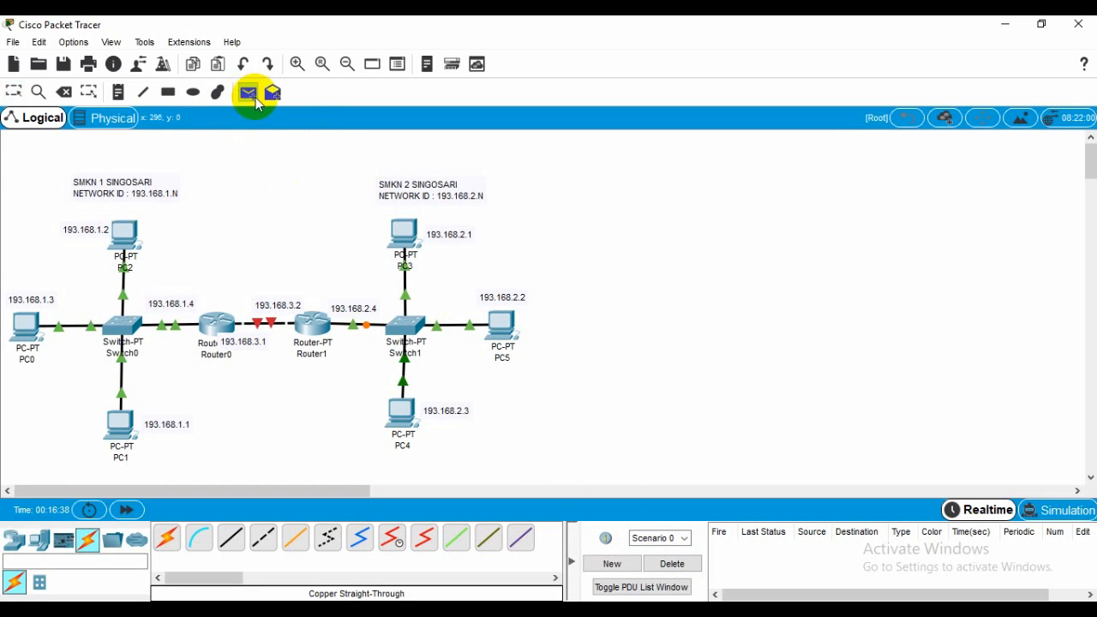
{"action": "left_click", "coordinate": [120, 422]}
{"action": "left_click", "coordinate": [199, 326]}
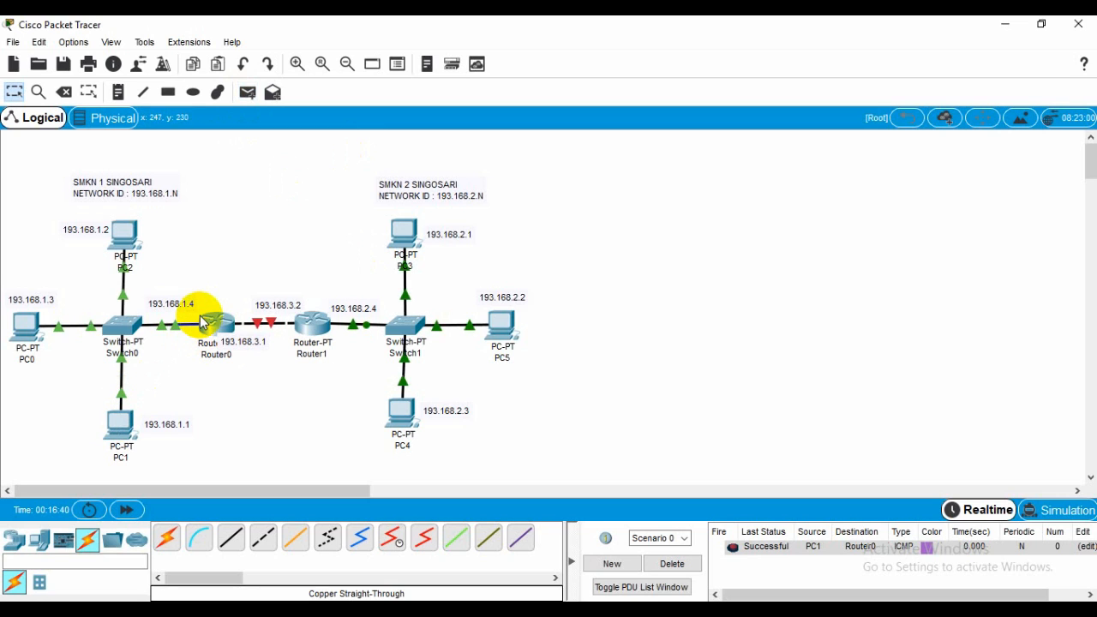
{"action": "left_click", "coordinate": [247, 92]}
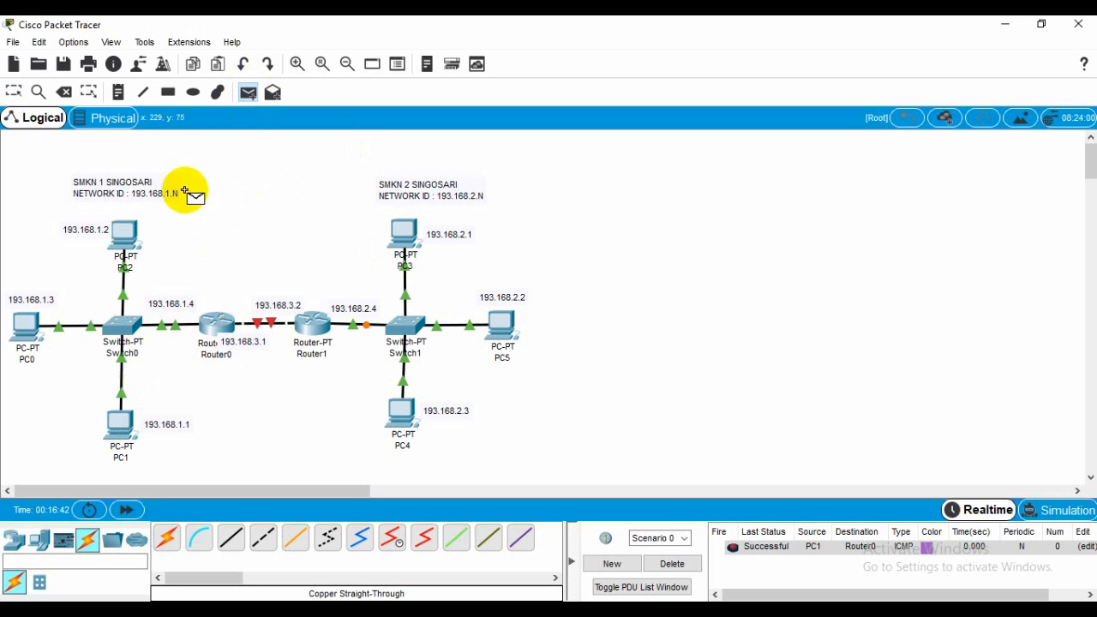
{"action": "left_click", "coordinate": [113, 233]}
{"action": "left_click", "coordinate": [210, 322]}
{"action": "left_click", "coordinate": [247, 92]}
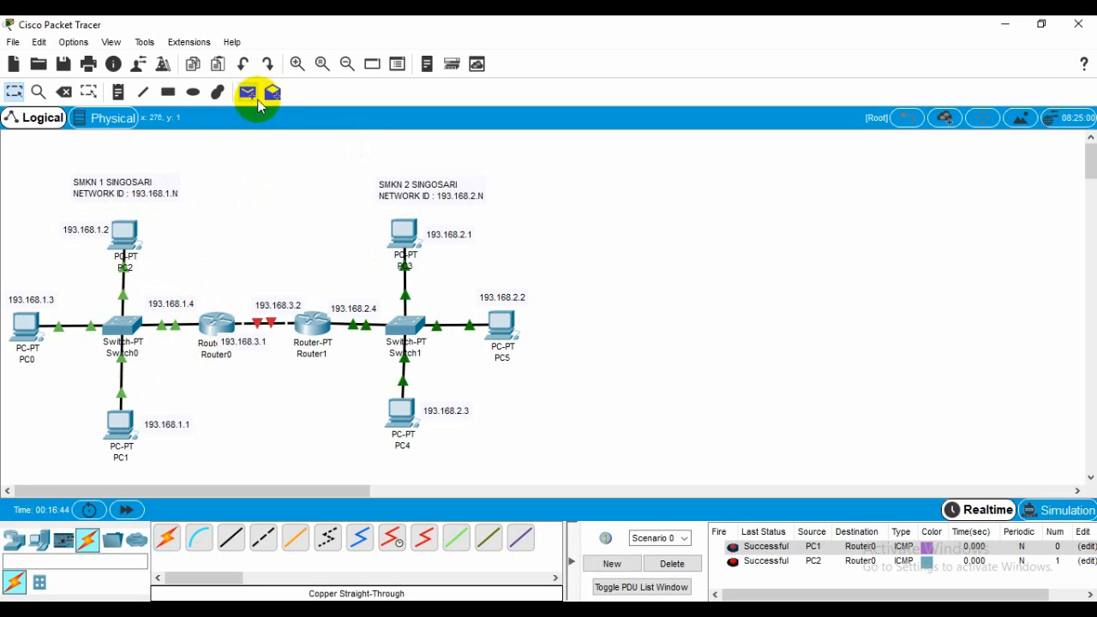
{"action": "left_click", "coordinate": [27, 324]}
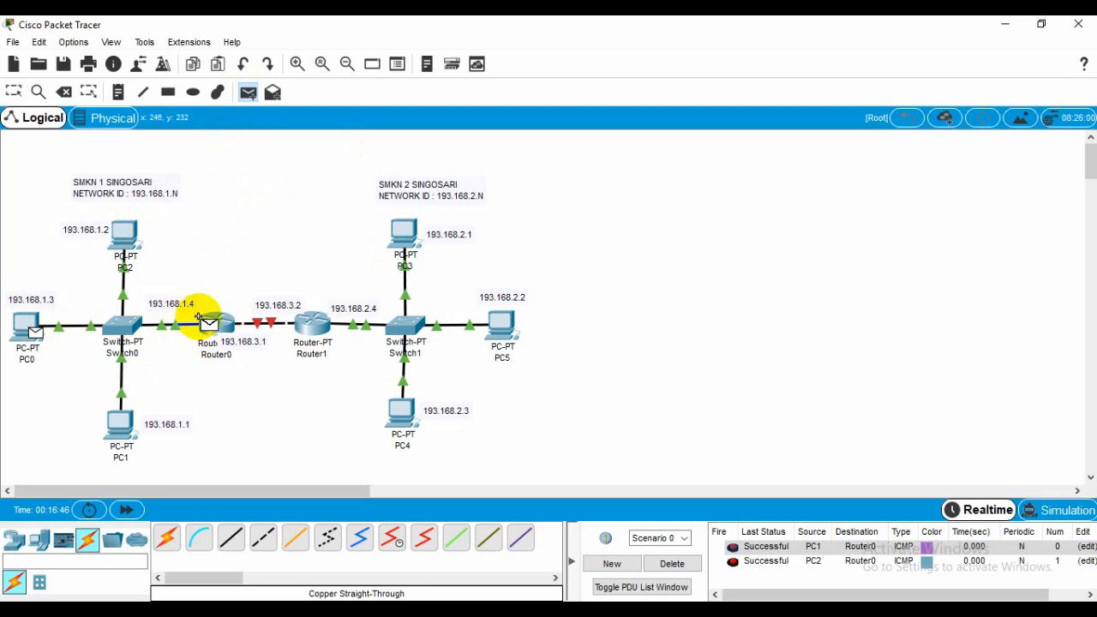
{"action": "left_click", "coordinate": [208, 323]}
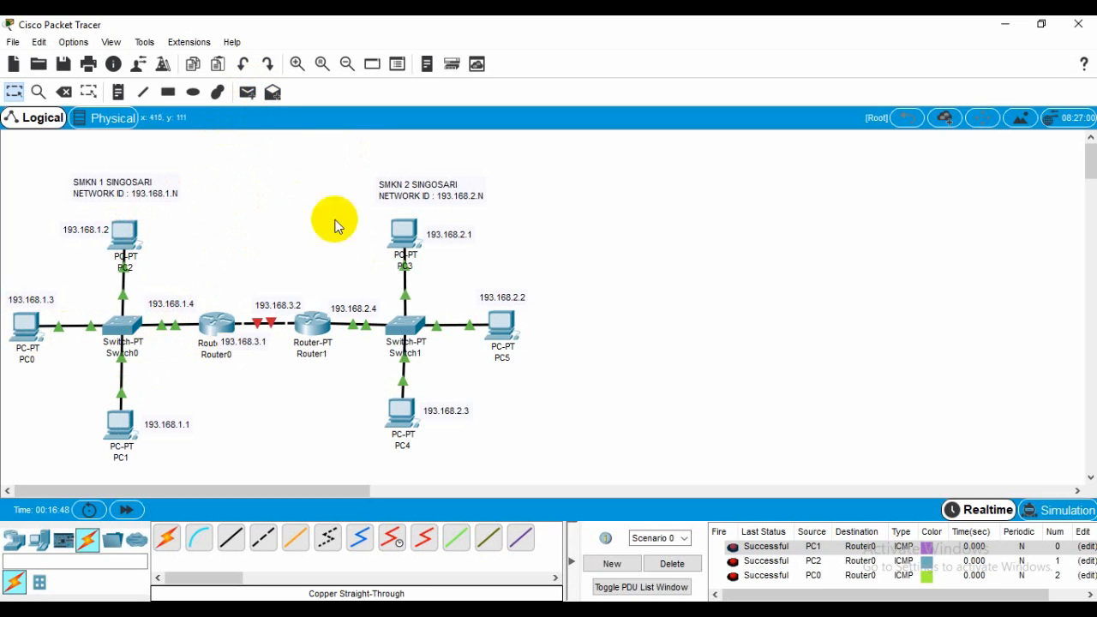
{"action": "left_click", "coordinate": [668, 563]}
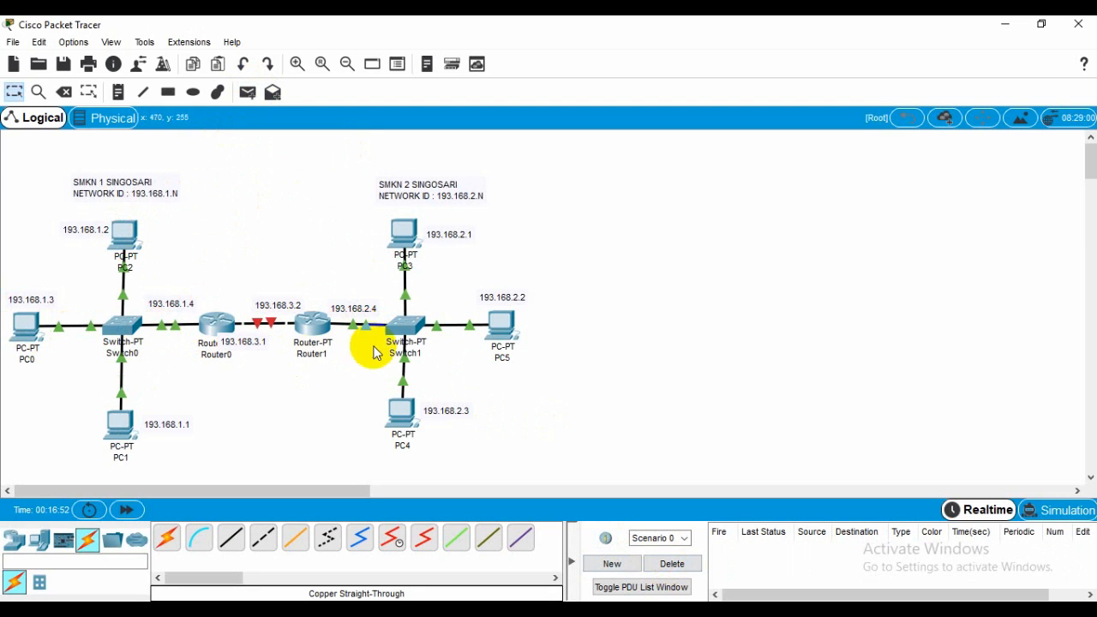
Test the connection to Router1 with simple PDUs from PC5, PC4 and PC3, and clear the scenario.
{"action": "left_click", "coordinate": [248, 92]}
{"action": "left_click", "coordinate": [503, 330]}
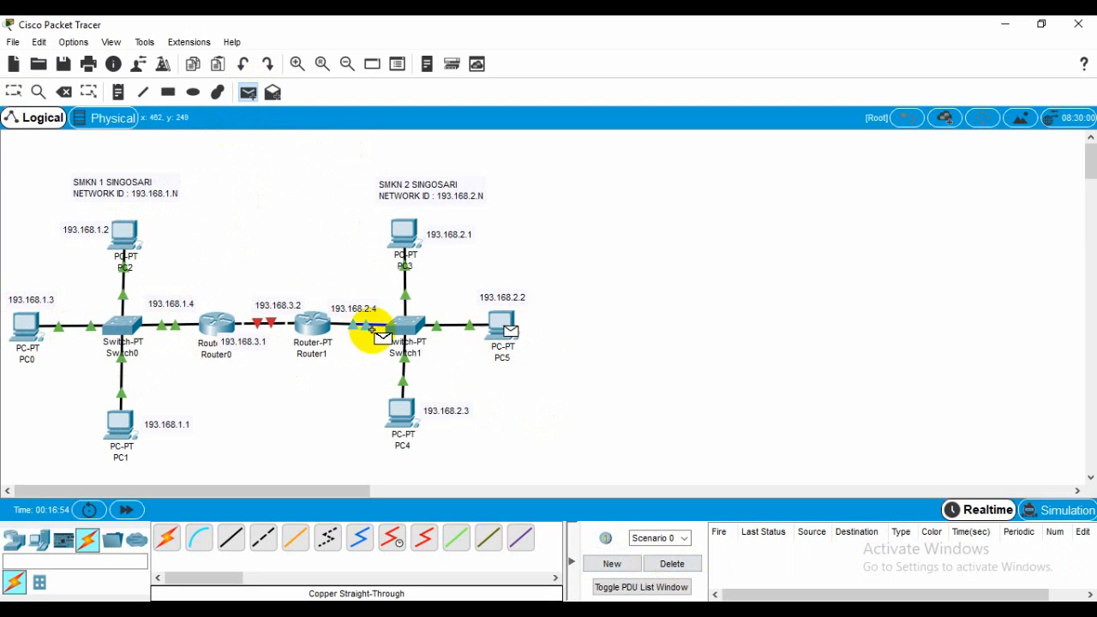
{"action": "left_click", "coordinate": [312, 323]}
{"action": "left_click", "coordinate": [247, 91]}
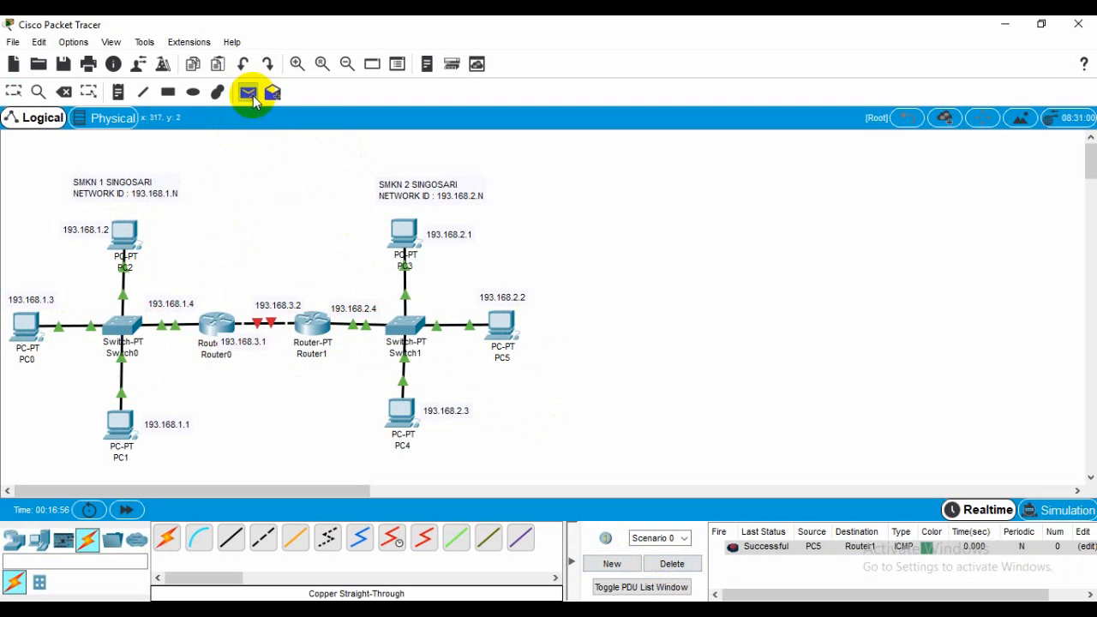
{"action": "left_click", "coordinate": [400, 418]}
{"action": "left_click", "coordinate": [314, 323]}
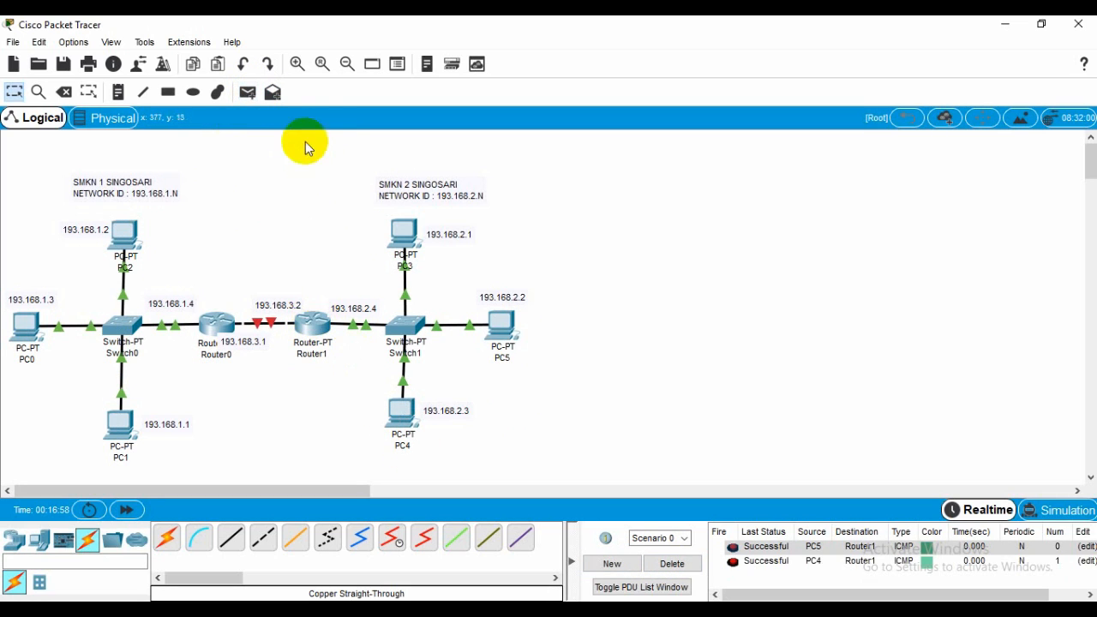
{"action": "left_click", "coordinate": [248, 92]}
{"action": "left_click", "coordinate": [404, 232]}
{"action": "left_click", "coordinate": [315, 323]}
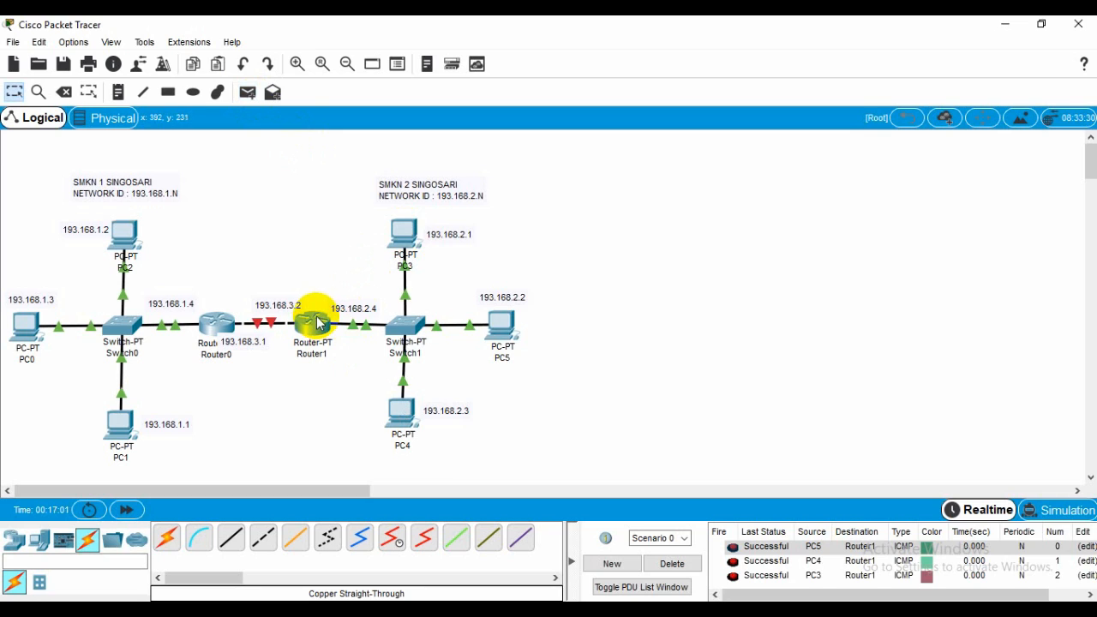
{"action": "left_click", "coordinate": [667, 563]}
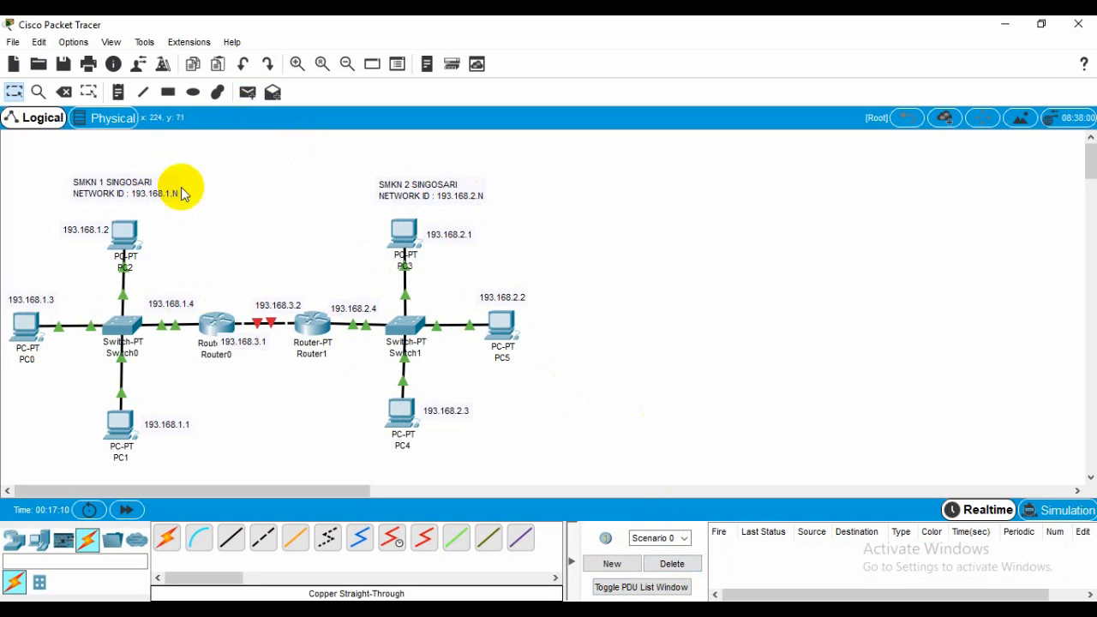
Test the connection between the two networks with a simple PDU from PC5 to PC0, and clear the scenario.
{"action": "left_click", "coordinate": [248, 93]}
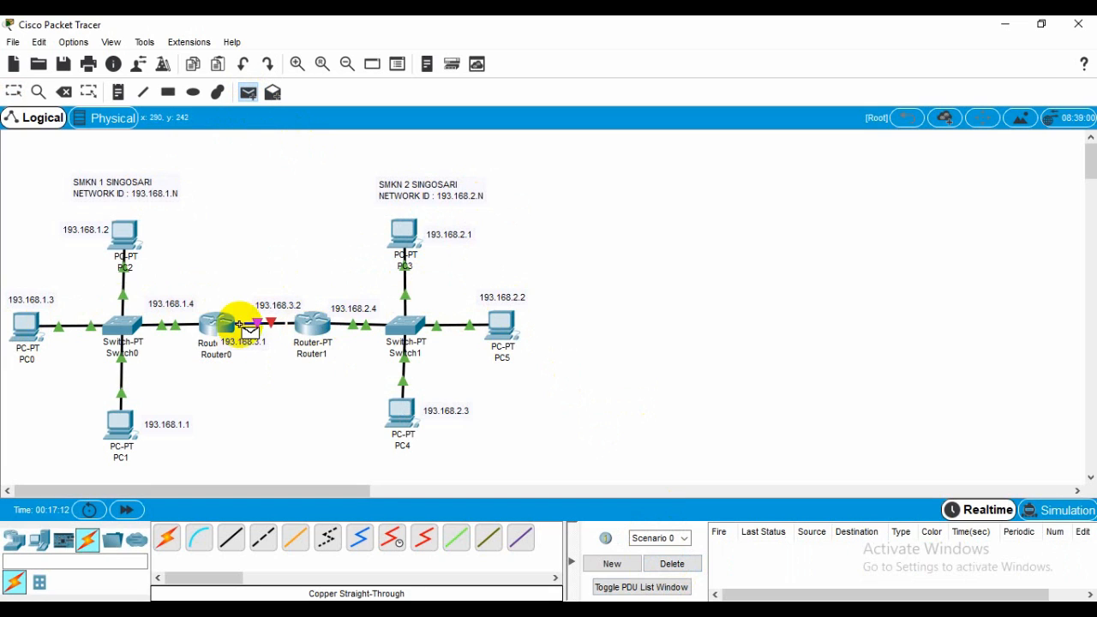
{"action": "left_click", "coordinate": [501, 327]}
{"action": "left_click", "coordinate": [25, 324]}
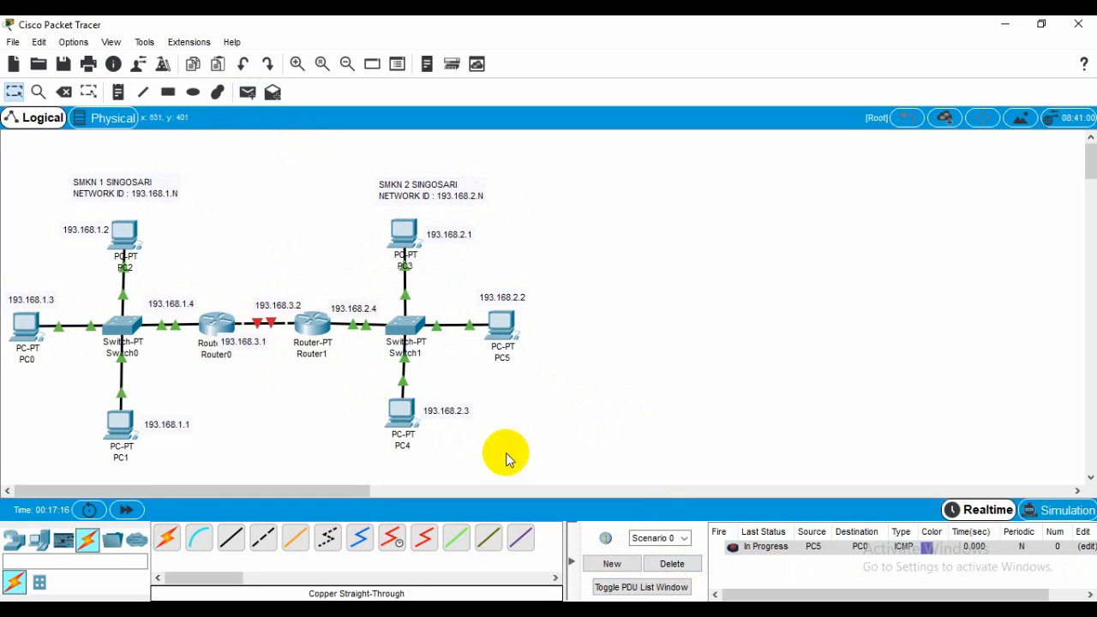
{"action": "left_click", "coordinate": [670, 563]}
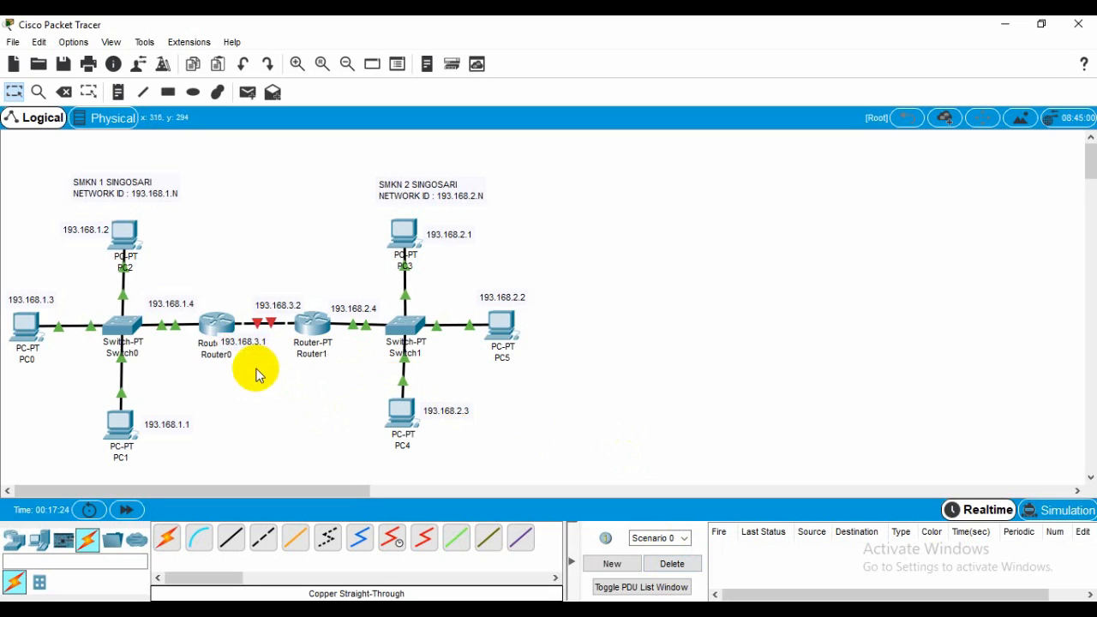
Move the 193.168.3.1 label slightly down and enable Router0's FastEthernet1/0 with IP address 193.168.3.1 and subnet mask 255.255.255.0.
{"action": "left_click_drag", "start_coordinate": [243, 343], "coordinate": [245, 353]}
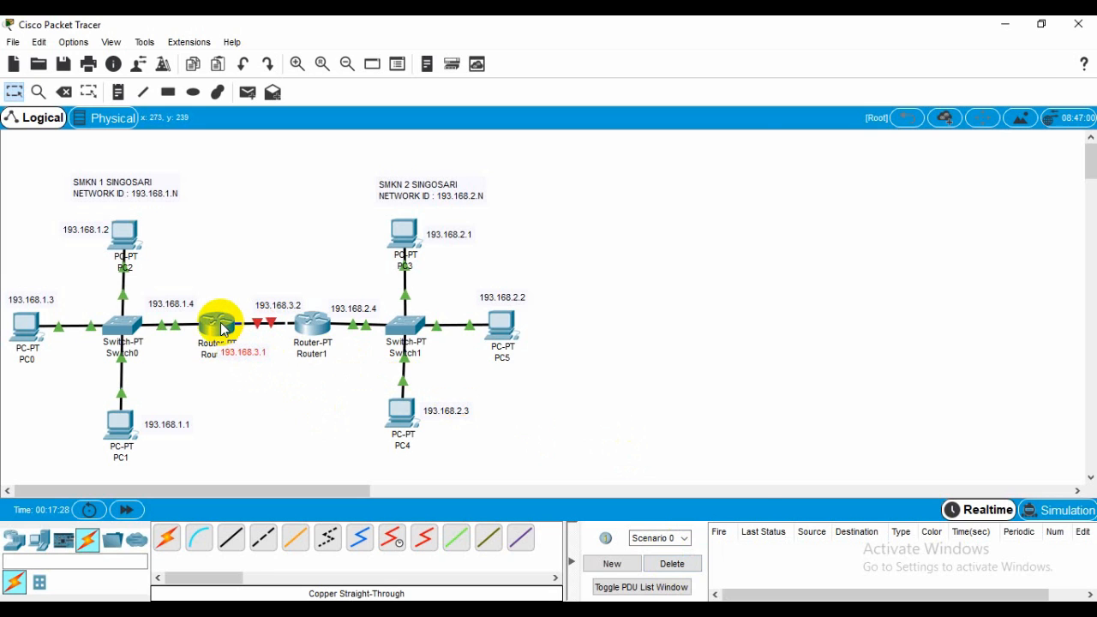
{"action": "left_click", "coordinate": [222, 328]}
{"action": "left_click_drag", "start_coordinate": [490, 98], "coordinate": [638, 102]}
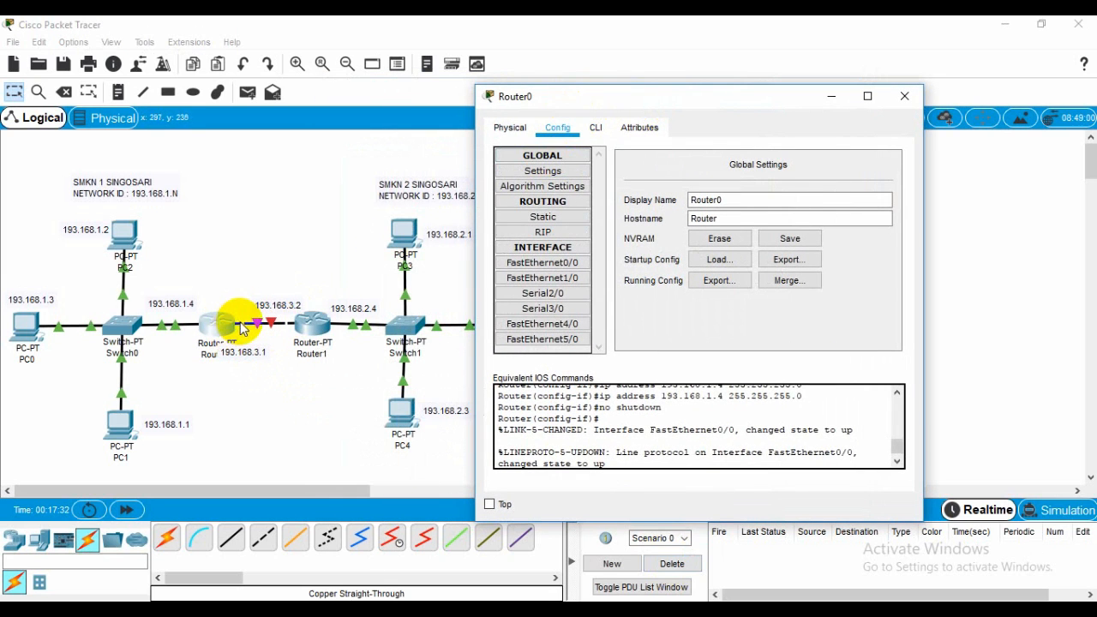
{"action": "left_click", "coordinate": [564, 278]}
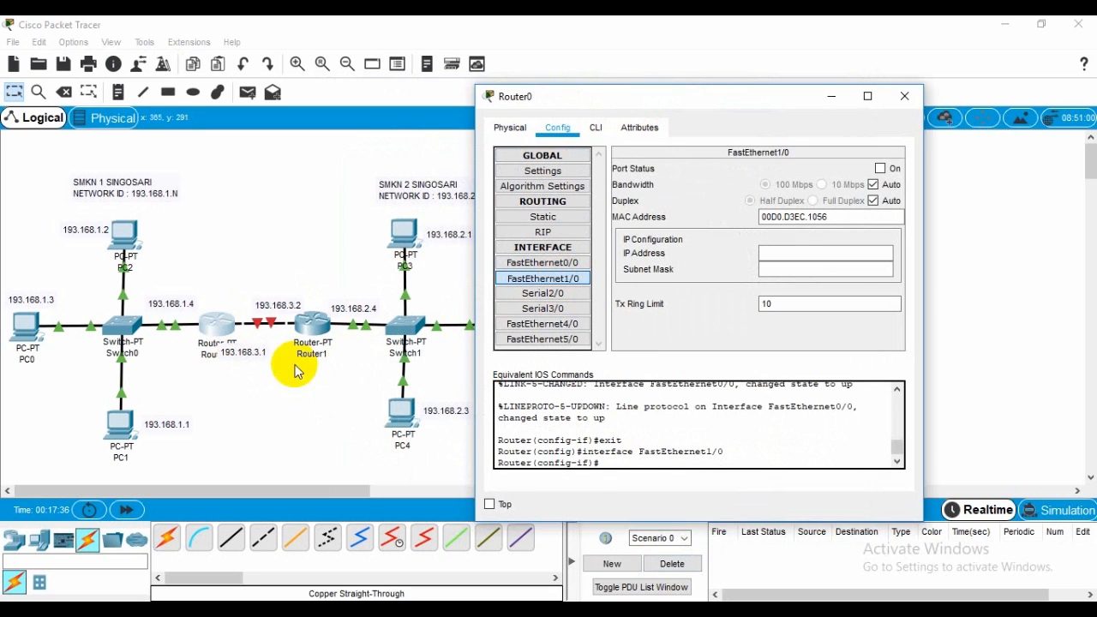
{"action": "left_click", "coordinate": [845, 253]}
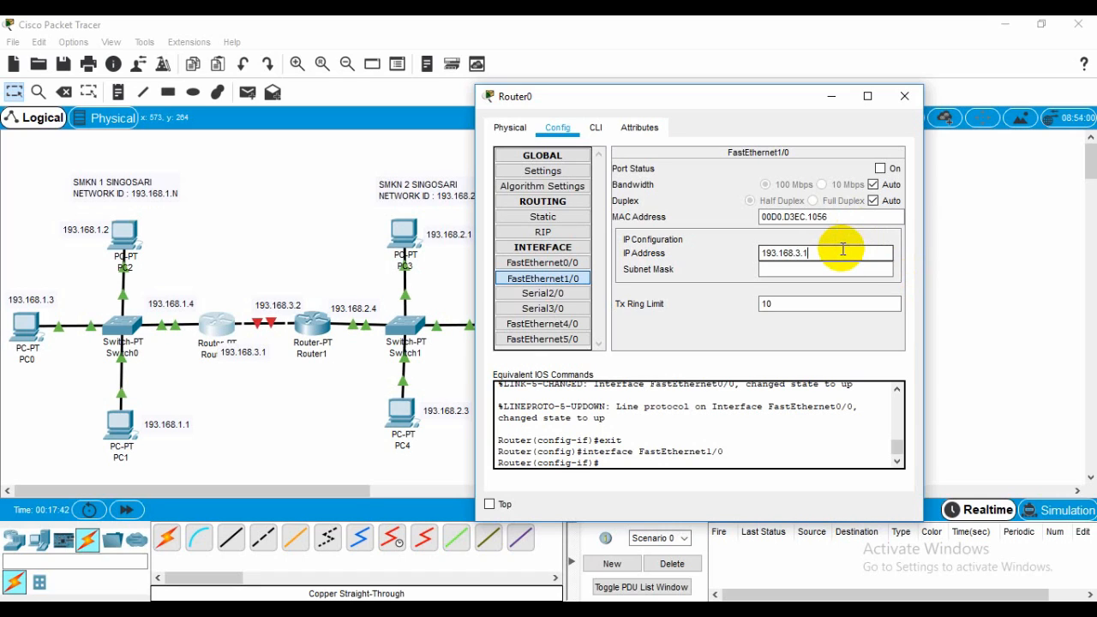
{"action": "left_click", "coordinate": [837, 268]}
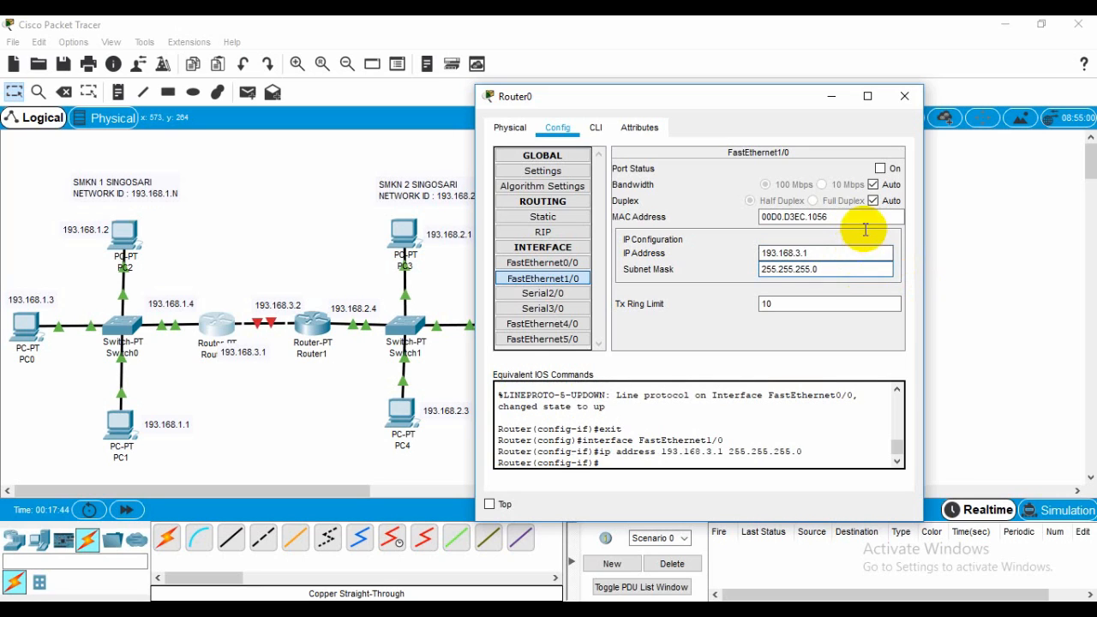
{"action": "left_click", "coordinate": [880, 168]}
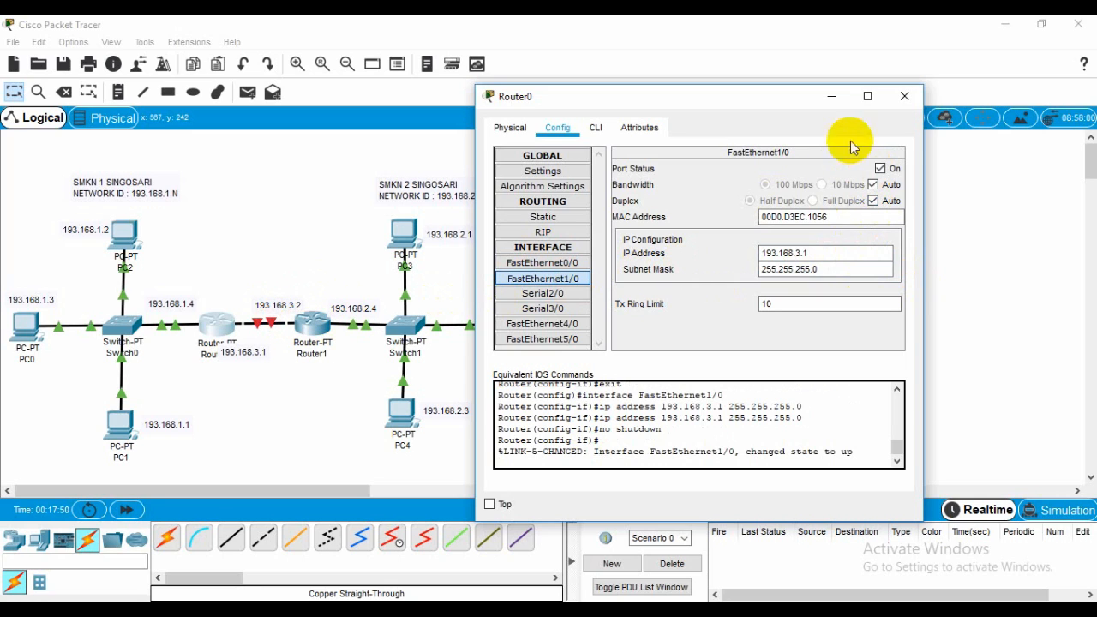
{"action": "left_click", "coordinate": [904, 96]}
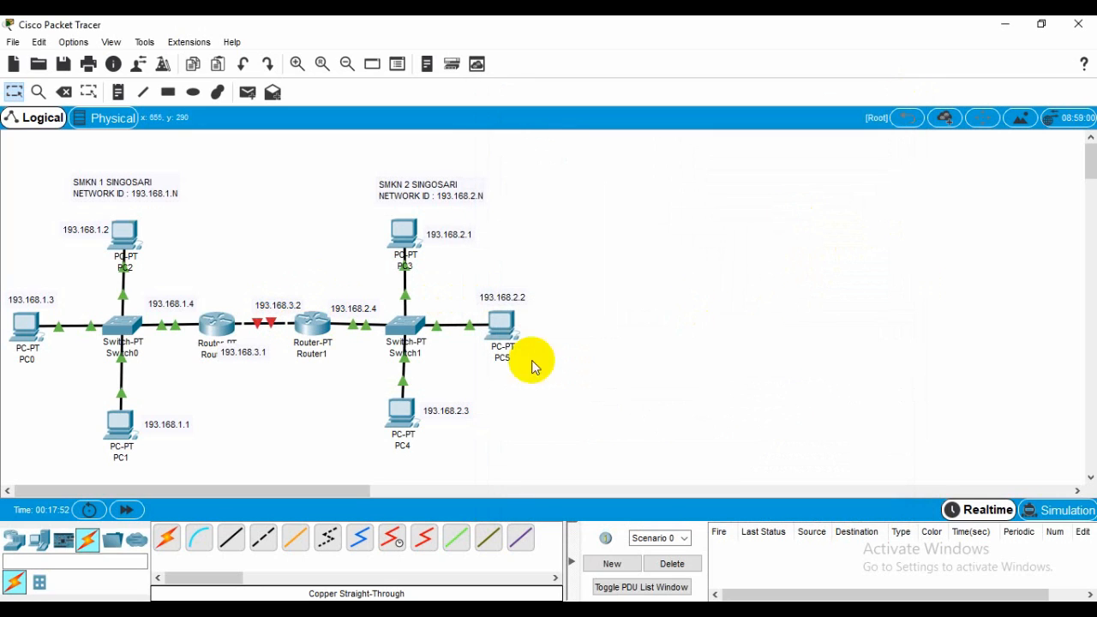
Configure Router1's FastEthernet0/0 with IP address 193.168.3.2 and subnet mask 255.255.255.0, and turn its port on.
{"action": "left_click", "coordinate": [308, 334]}
{"action": "left_click_drag", "start_coordinate": [475, 91], "coordinate": [700, 117]}
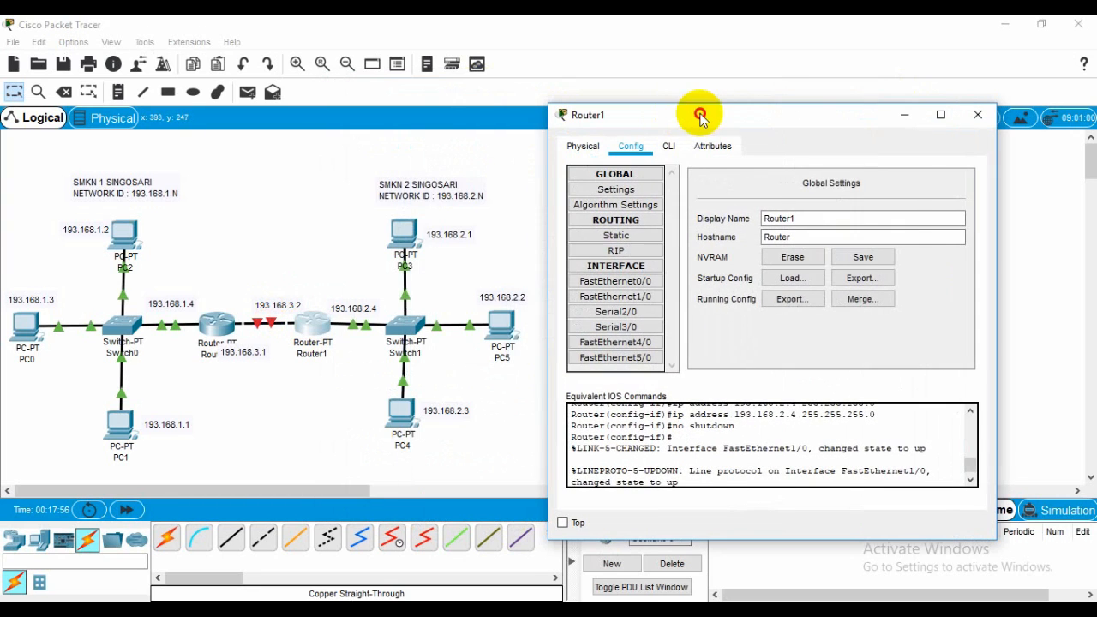
{"action": "left_click", "coordinate": [643, 283]}
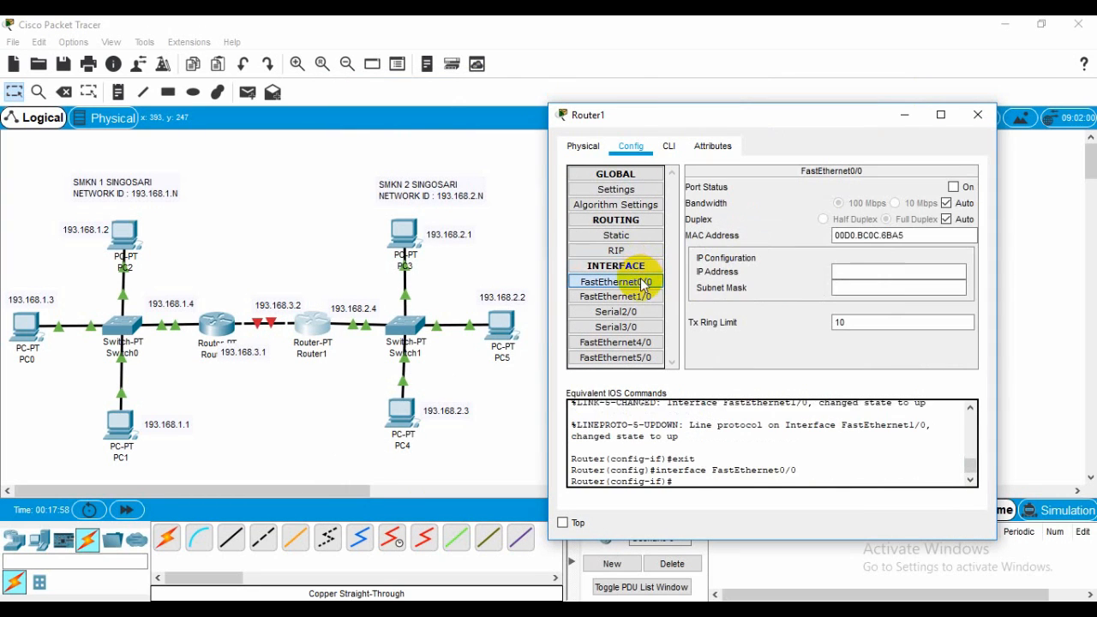
{"action": "left_click", "coordinate": [644, 299]}
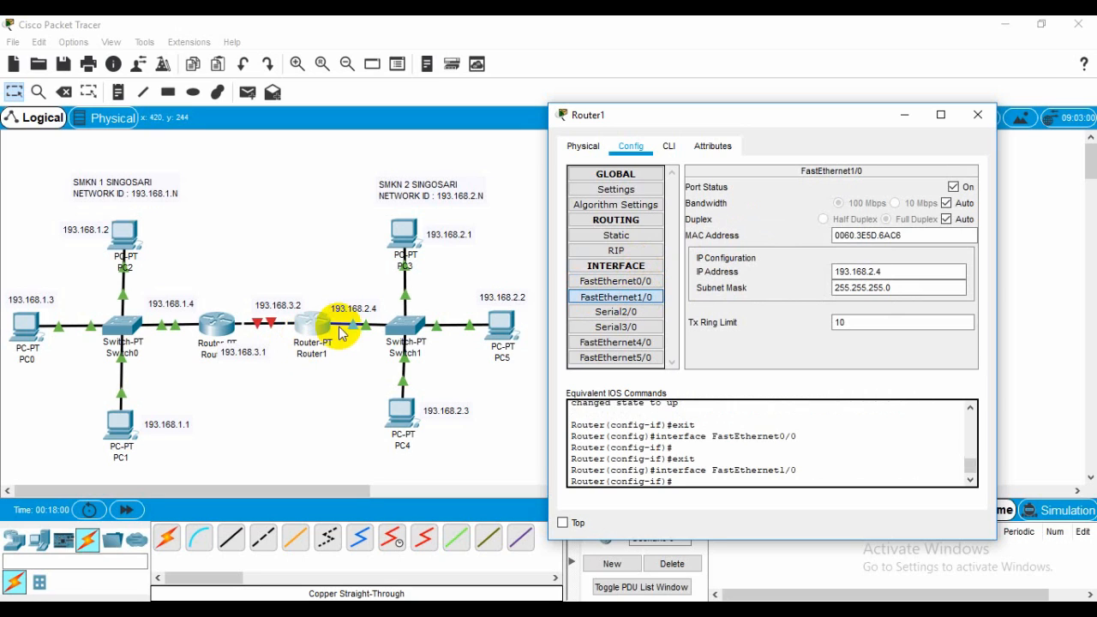
{"action": "left_click", "coordinate": [639, 282]}
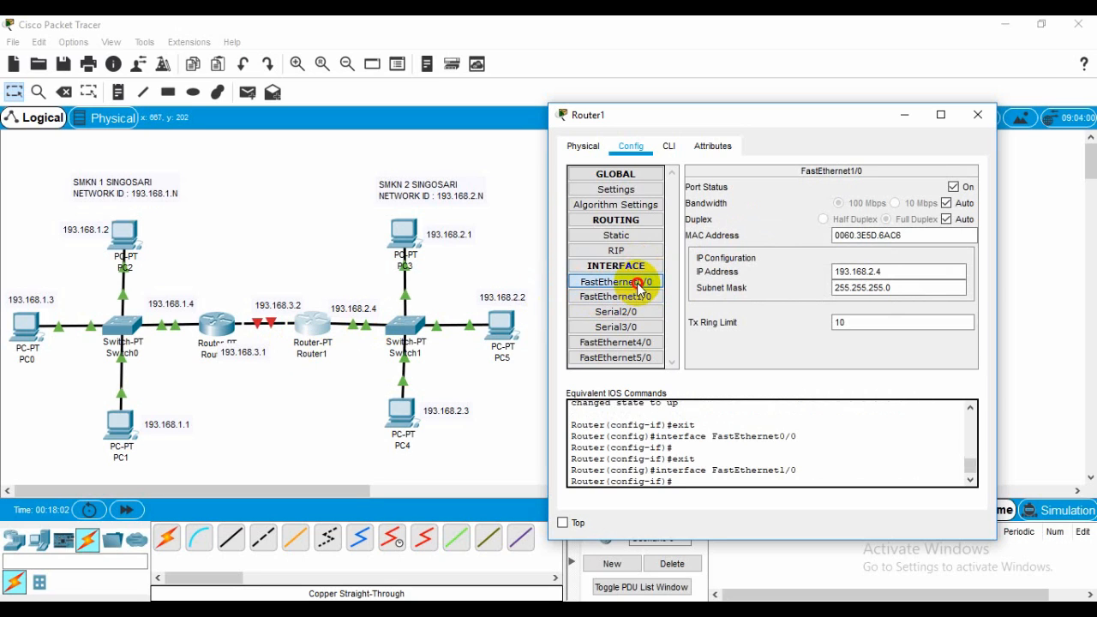
{"action": "left_click", "coordinate": [855, 273]}
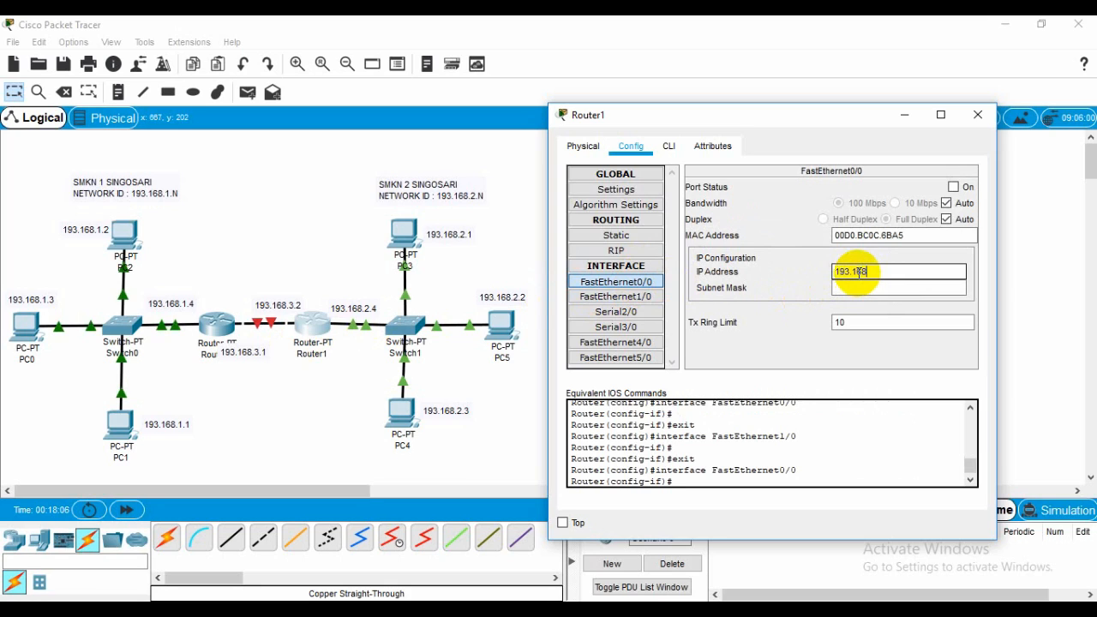
{"action": "type", "text": "193.168."}
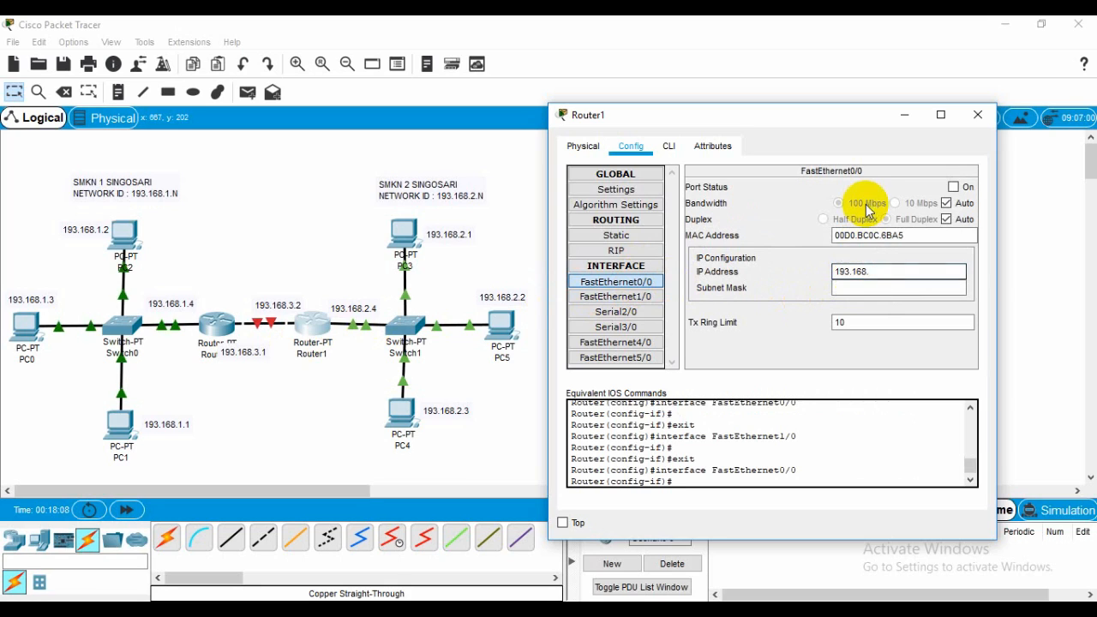
{"action": "type", "text": "3.2"}
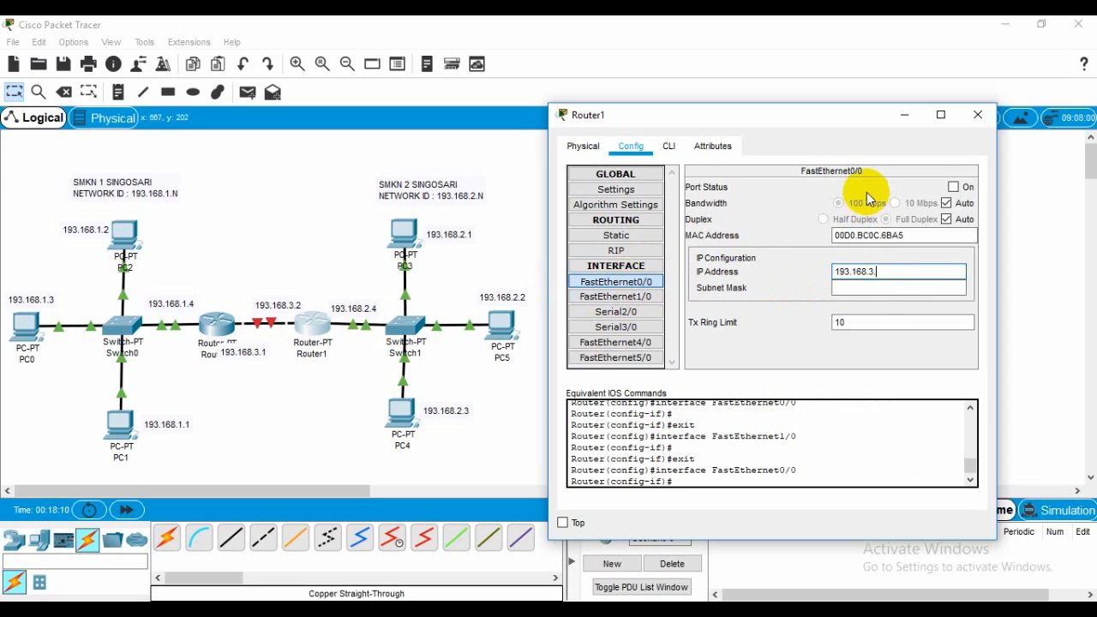
{"action": "left_click", "coordinate": [889, 288]}
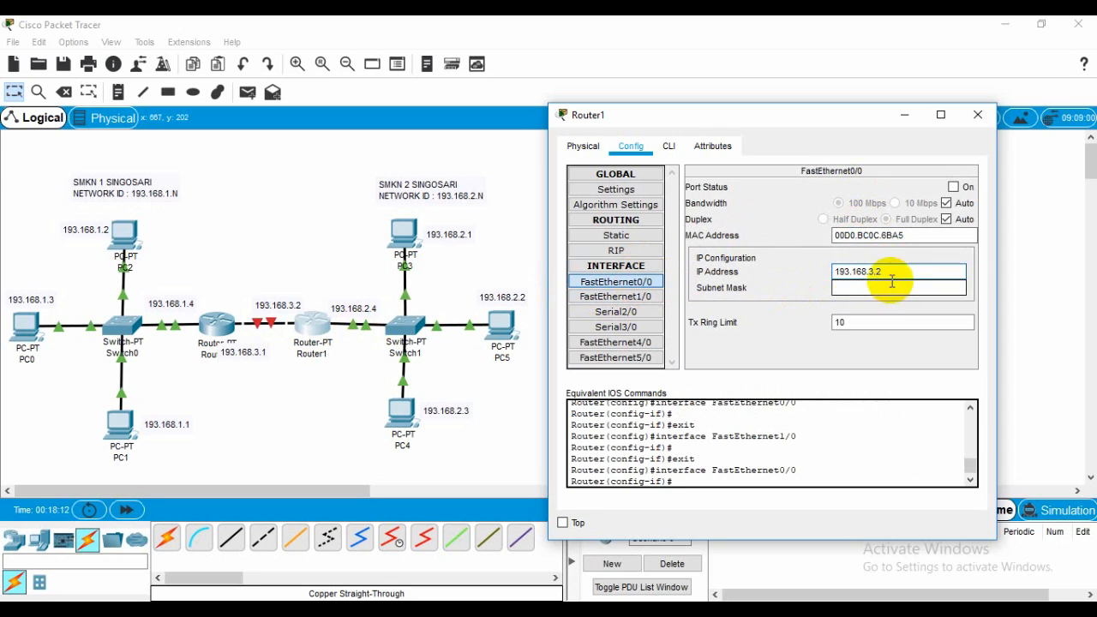
{"action": "left_click", "coordinate": [954, 187]}
{"action": "left_click", "coordinate": [978, 114]}
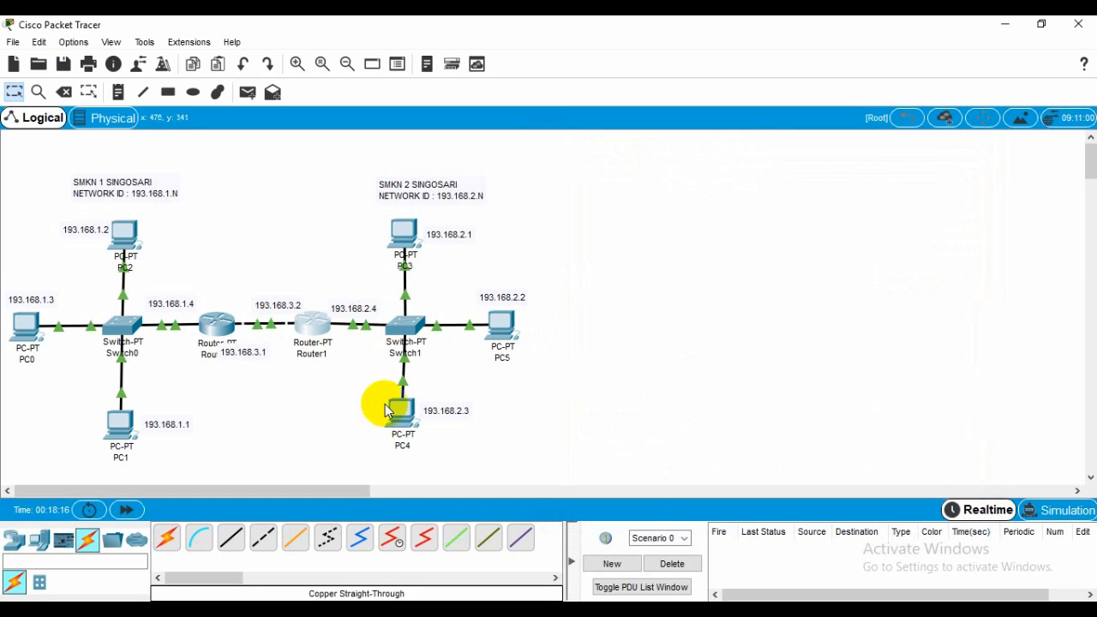
Add the networks 193.168.1.0, 193.168.2.0 and 193.168.3.0 to Router1's RIP routing.
{"action": "left_click", "coordinate": [314, 336]}
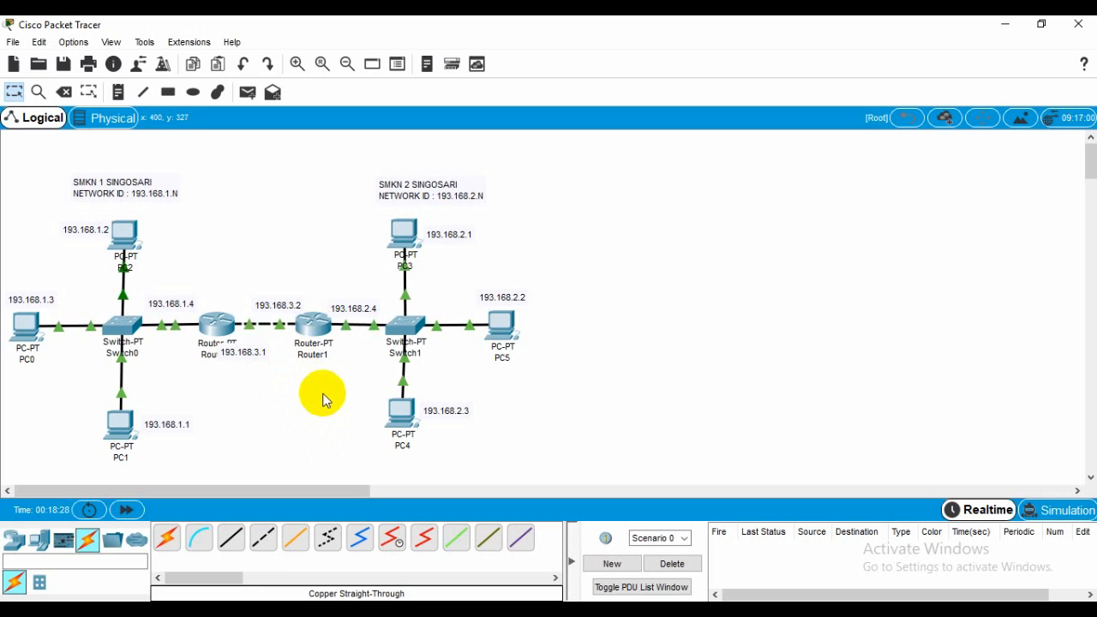
{"action": "left_click", "coordinate": [314, 326]}
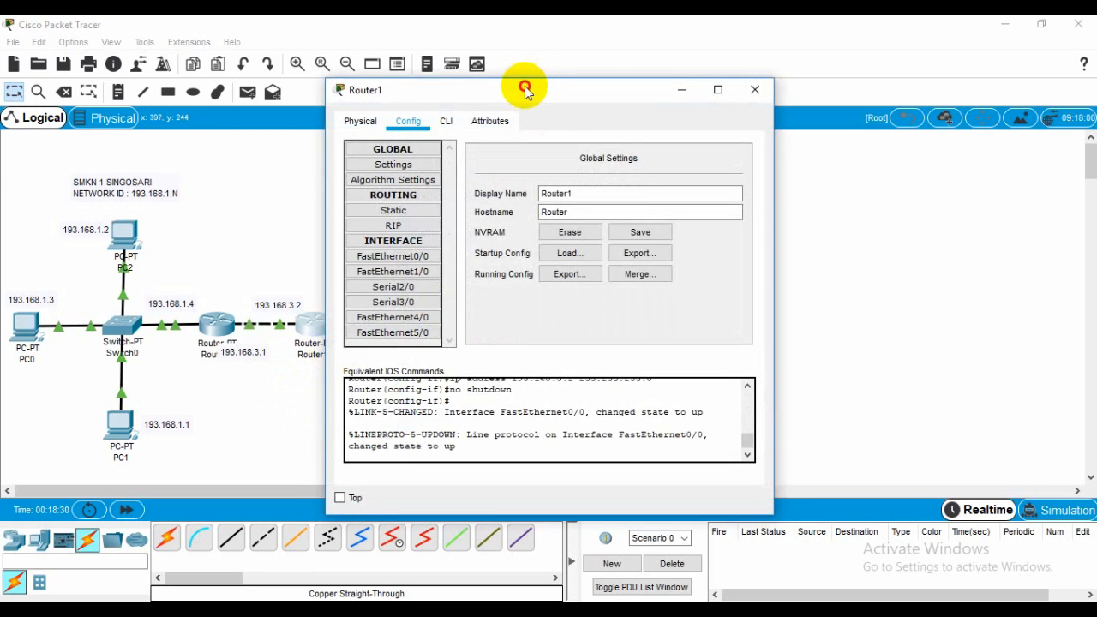
{"action": "left_click_drag", "start_coordinate": [524, 89], "coordinate": [768, 79]}
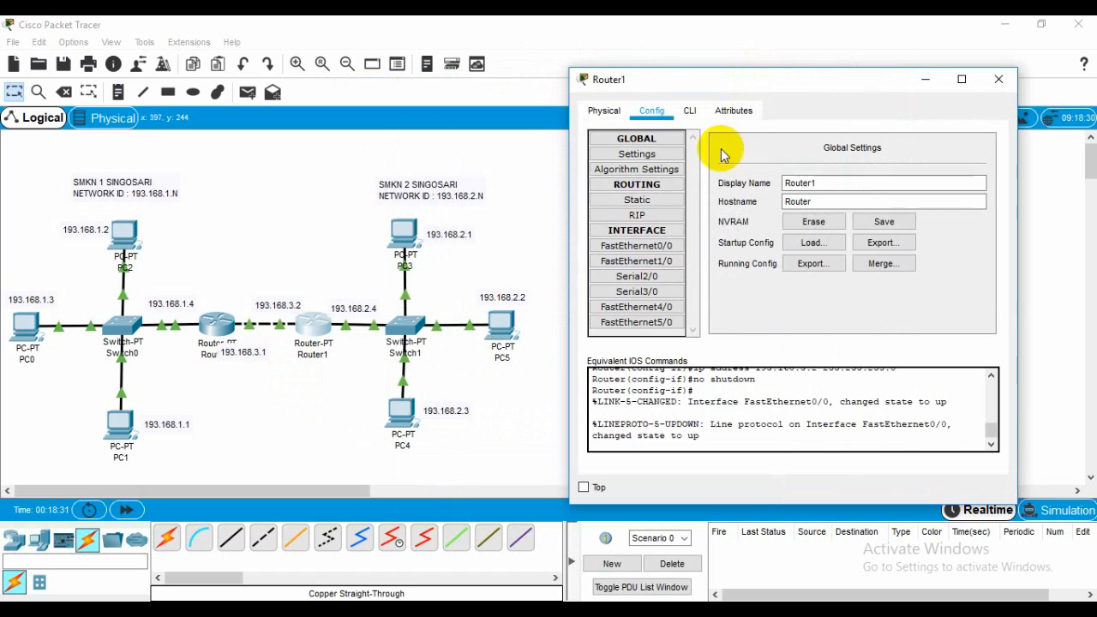
{"action": "left_click", "coordinate": [650, 185]}
{"action": "left_click", "coordinate": [649, 214]}
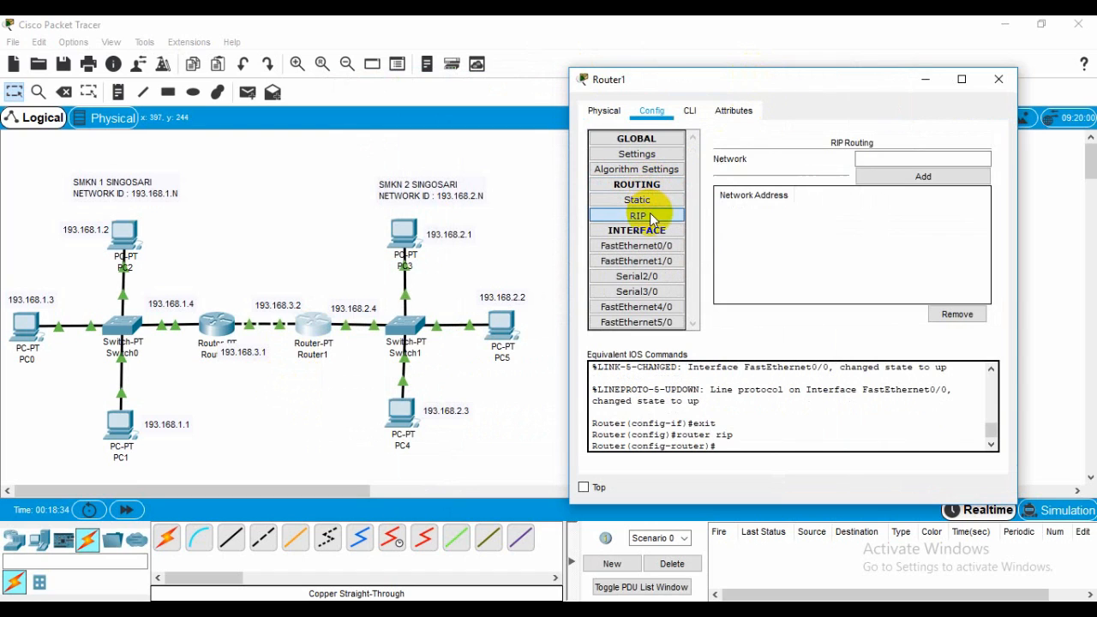
{"action": "left_click", "coordinate": [880, 159]}
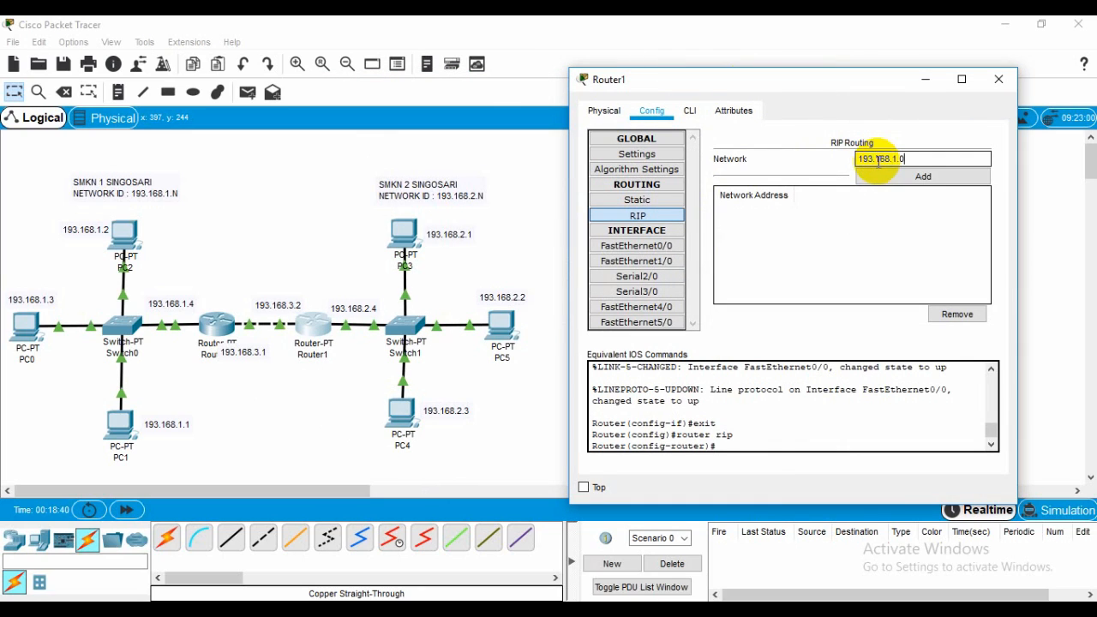
{"action": "type", "text": "193.168.1.0"}
{"action": "left_click", "coordinate": [884, 179]}
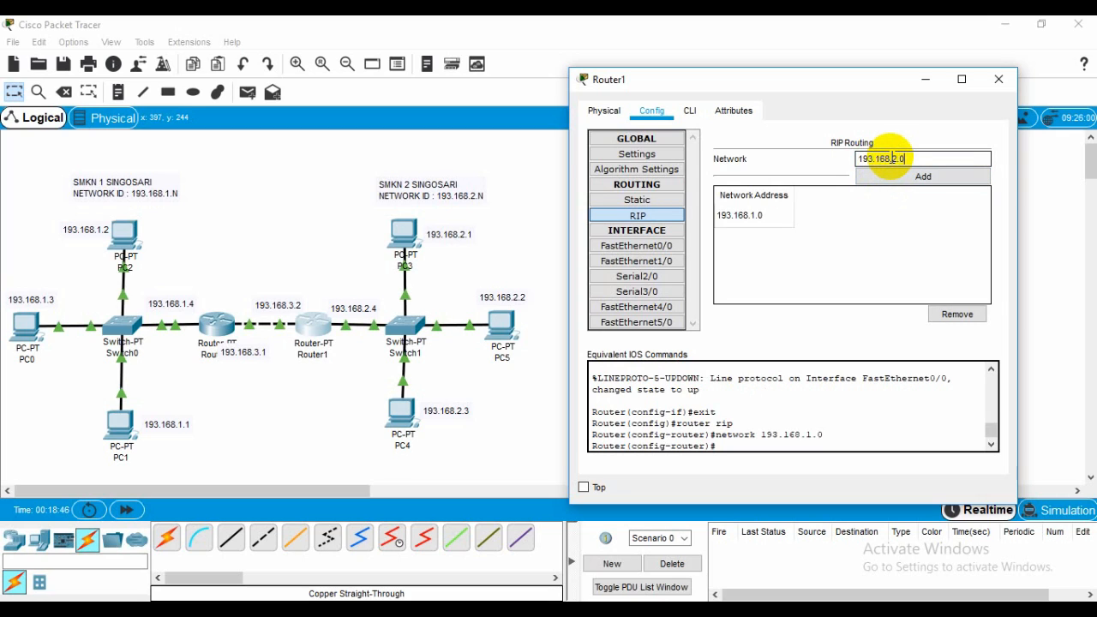
{"action": "type", "text": "193.168.2.0"}
{"action": "left_click", "coordinate": [897, 177]}
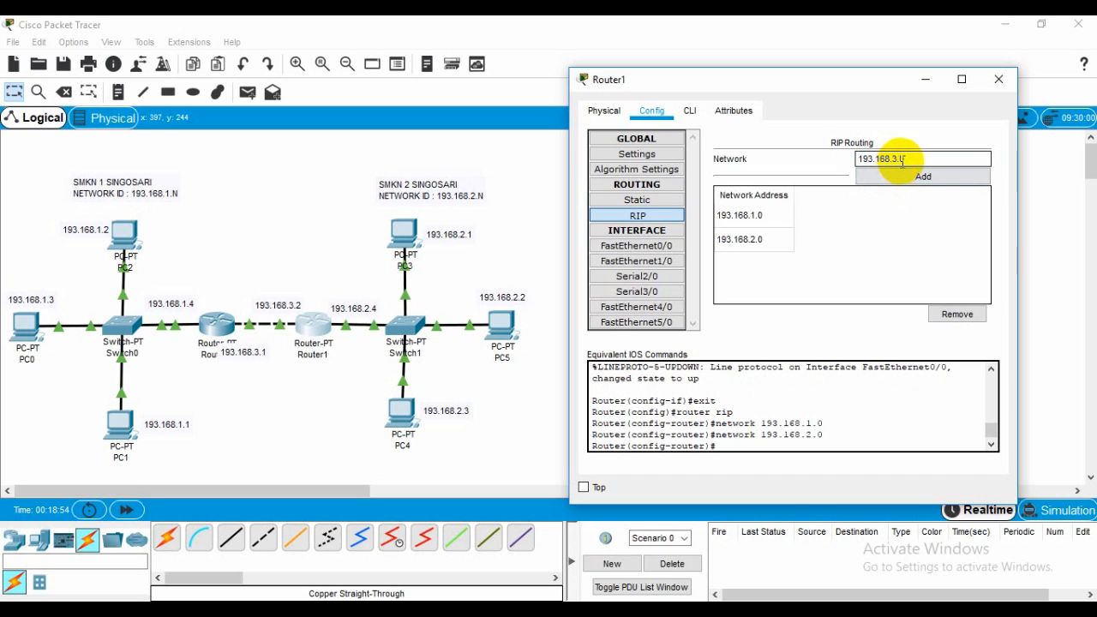
{"action": "type", "text": "193.168.3.0"}
{"action": "left_click", "coordinate": [902, 177]}
{"action": "left_click", "coordinate": [998, 78]}
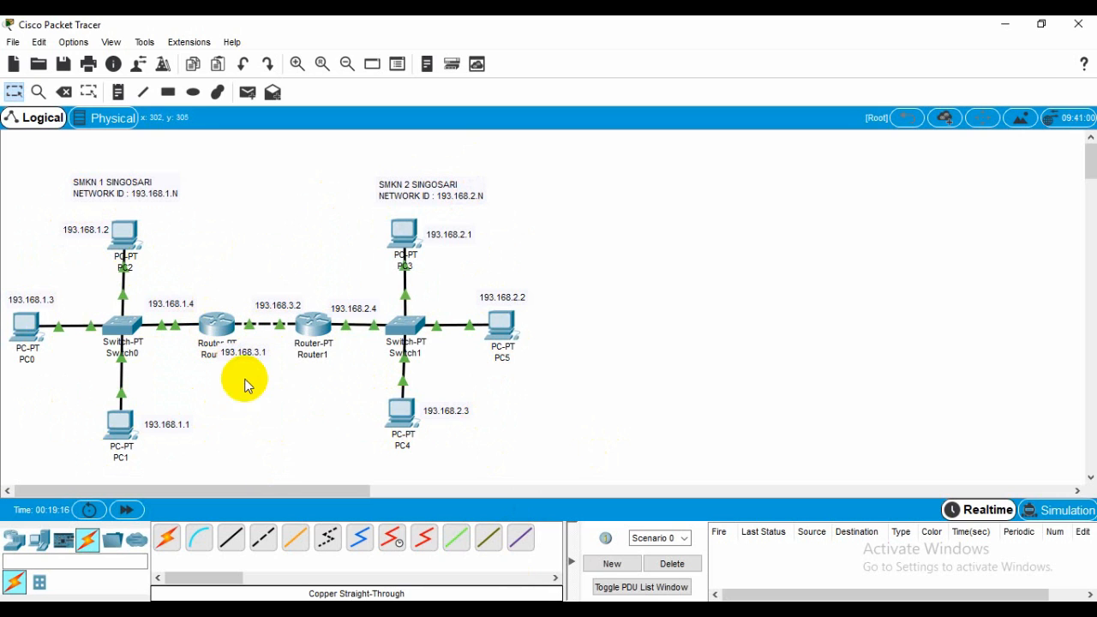
Add the networks 193.168.1.0, 193.168.2.0 and 193.168.3.0 to Router0's RIP routing.
{"action": "left_click", "coordinate": [222, 332]}
{"action": "left_click_drag", "start_coordinate": [441, 94], "coordinate": [728, 103]}
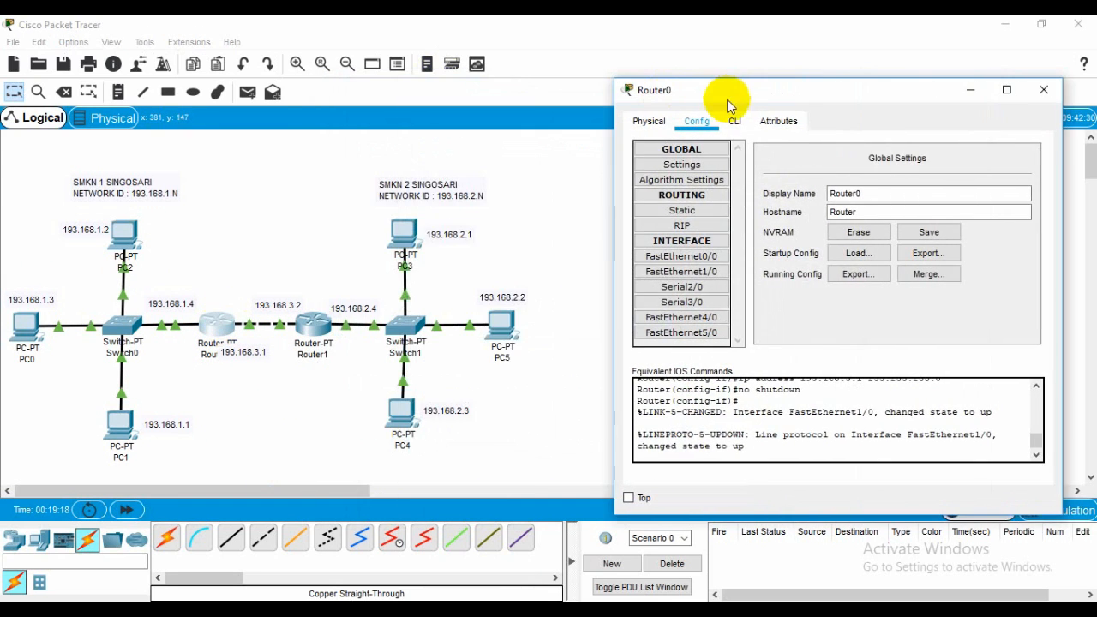
{"action": "left_click", "coordinate": [709, 227]}
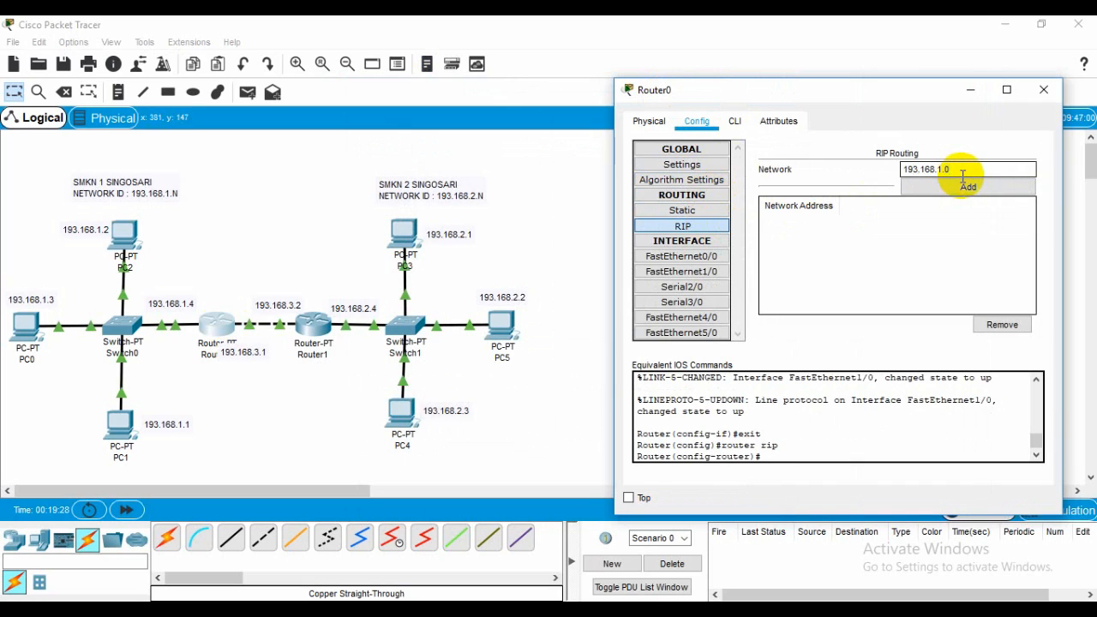
{"action": "left_click", "coordinate": [966, 188]}
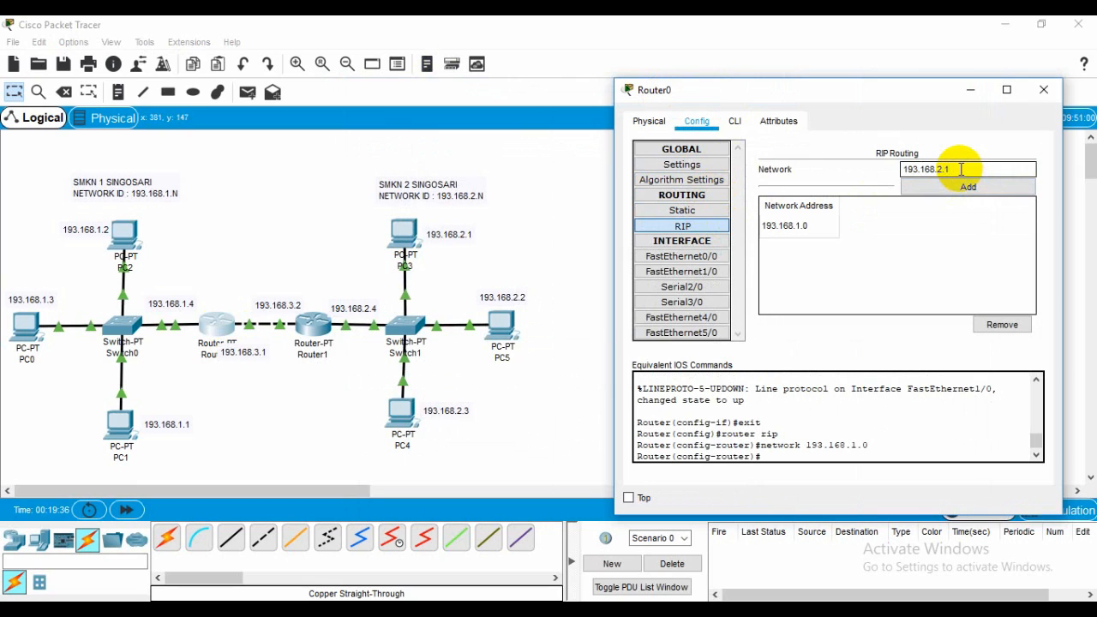
{"action": "key", "text": "BackSpace"}
{"action": "type", "text": "0"}
{"action": "left_click", "coordinate": [931, 190]}
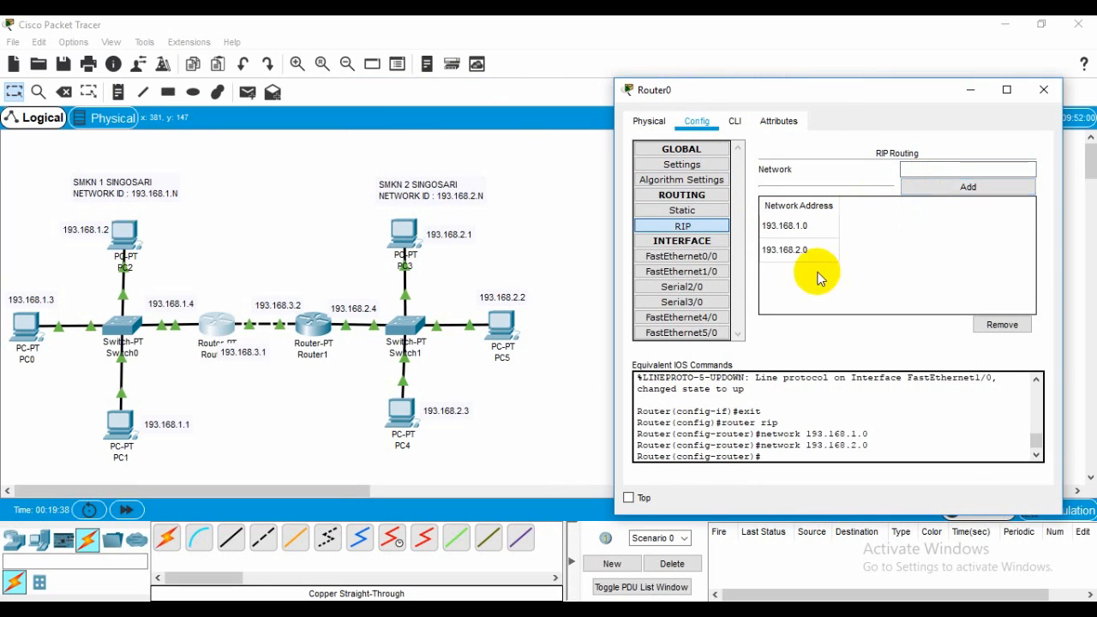
{"action": "left_click", "coordinate": [911, 169]}
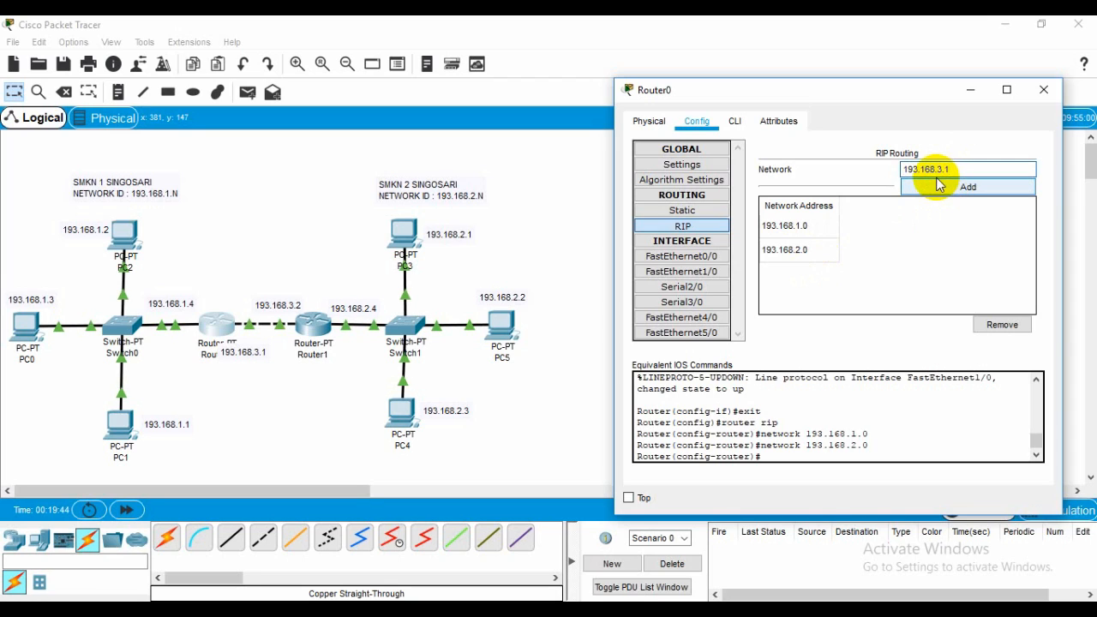
{"action": "left_click", "coordinate": [937, 189]}
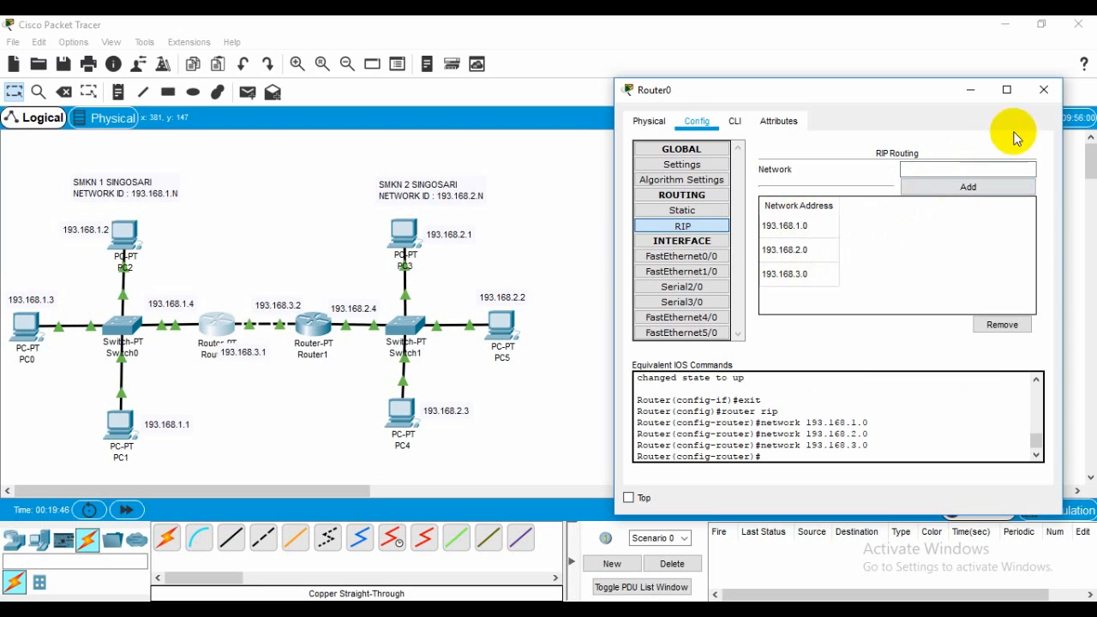
{"action": "left_click", "coordinate": [1044, 89]}
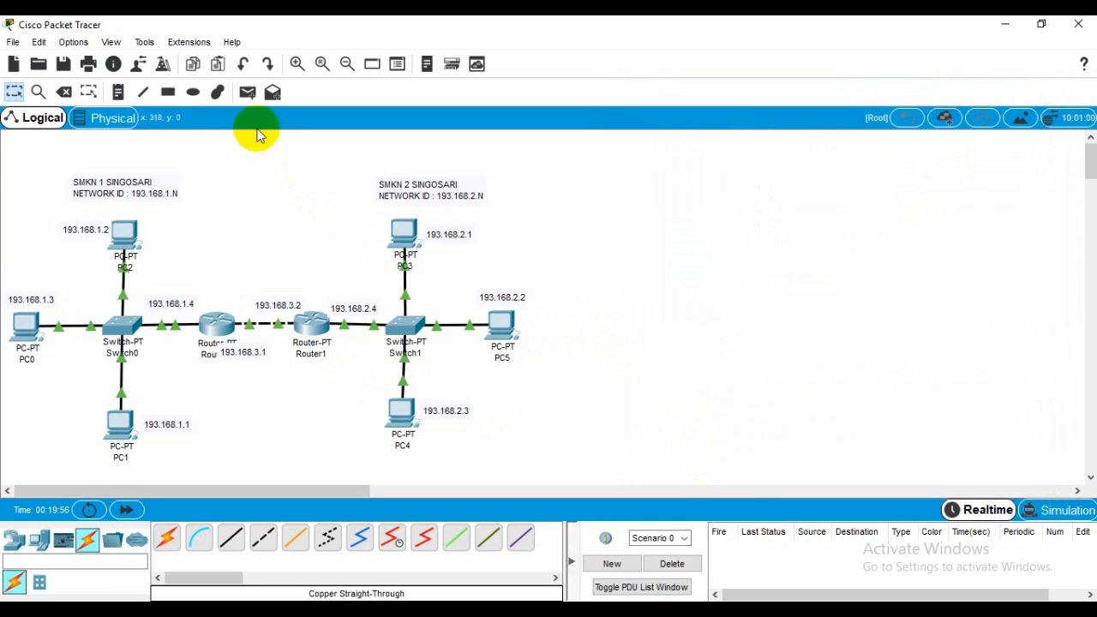
Test connectivity between PC5 and PC0 in both directions with simple PDUs, and delete the test scenario.
{"action": "left_click", "coordinate": [248, 94]}
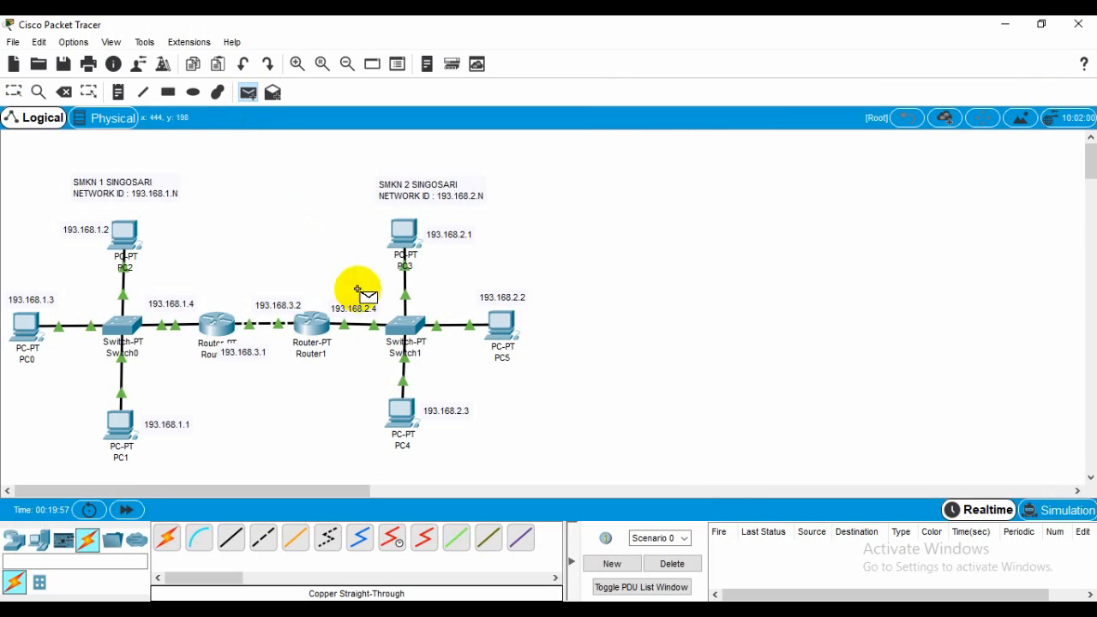
{"action": "left_click", "coordinate": [501, 323]}
{"action": "left_click", "coordinate": [25, 322]}
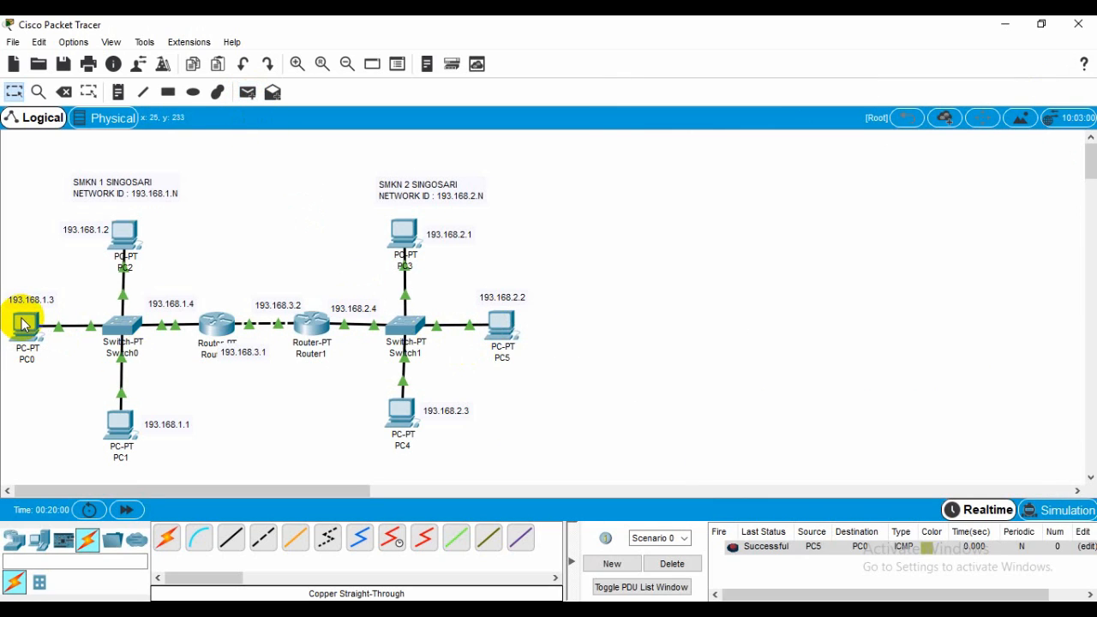
{"action": "left_click", "coordinate": [248, 93]}
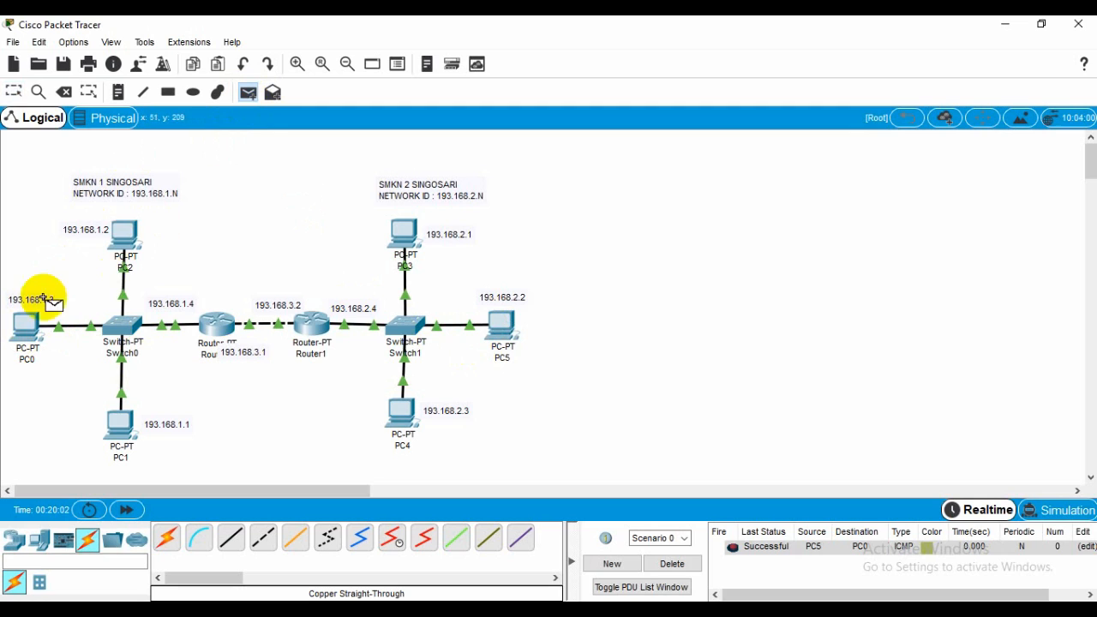
{"action": "left_click", "coordinate": [25, 321]}
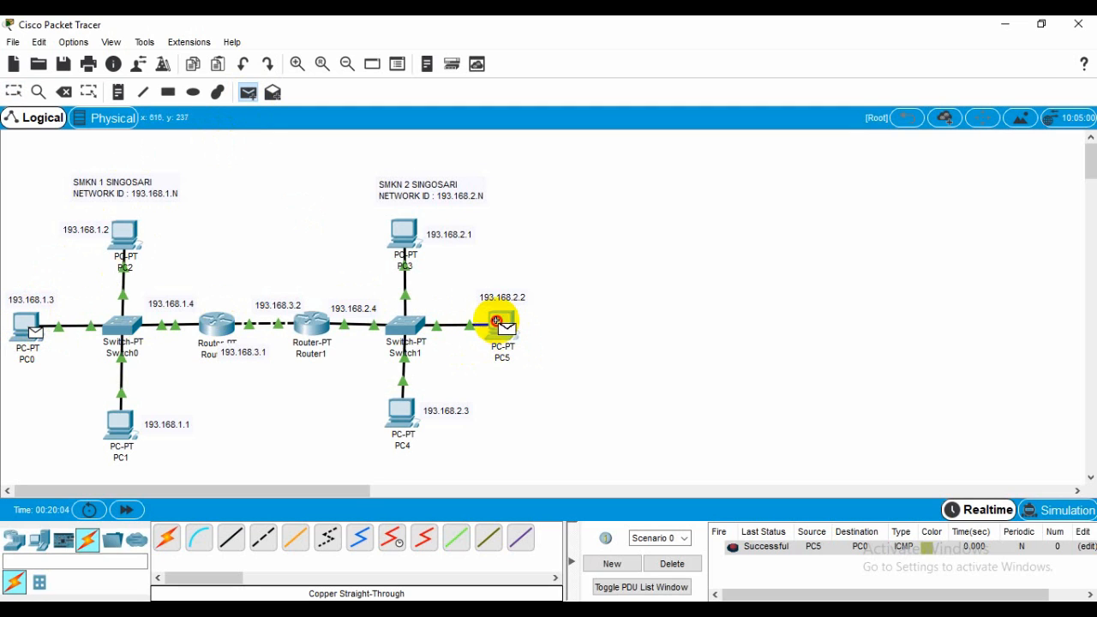
{"action": "left_click", "coordinate": [526, 348]}
{"action": "left_click", "coordinate": [676, 566]}
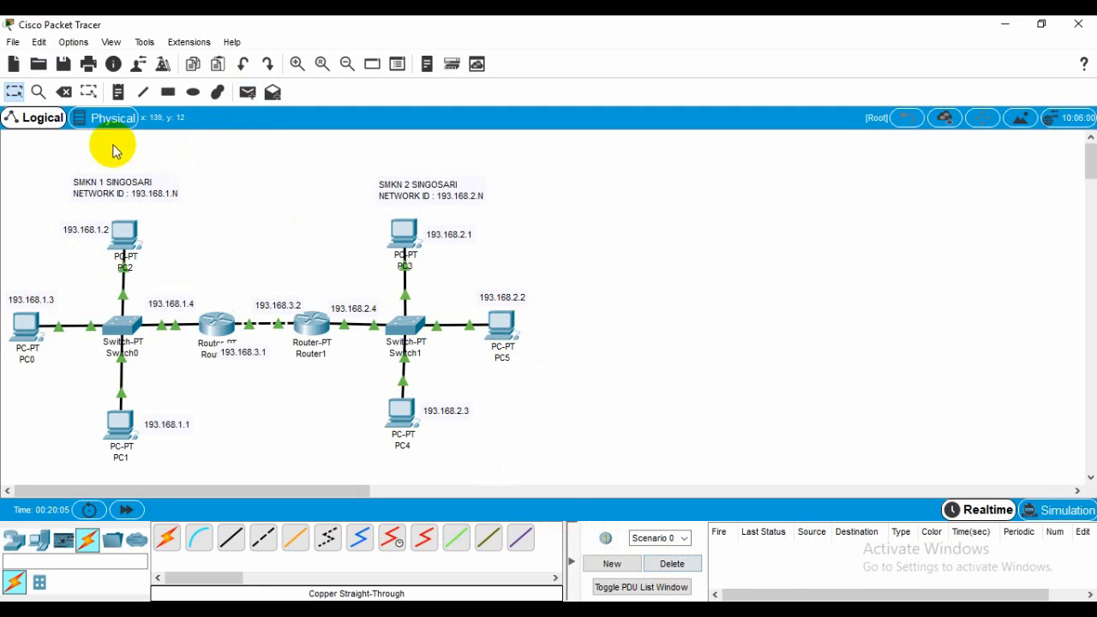
Test connectivity with simple PDUs from PC2 to PC4 and from PC3 to PC1, and delete the test scenario.
{"action": "left_click", "coordinate": [248, 92]}
{"action": "left_click", "coordinate": [121, 224]}
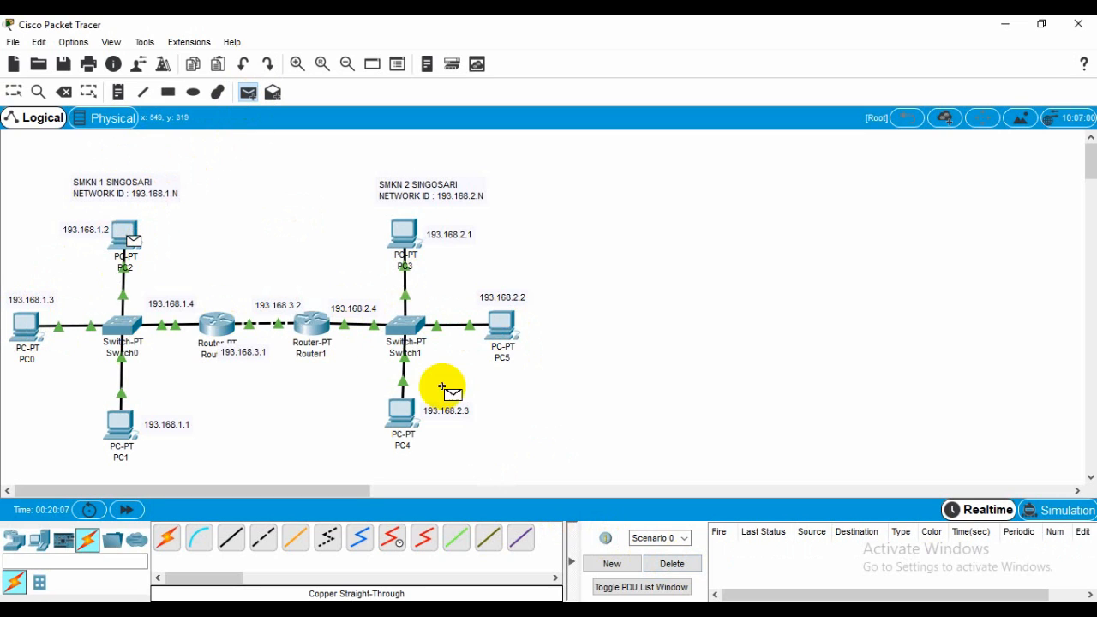
{"action": "left_click", "coordinate": [403, 411]}
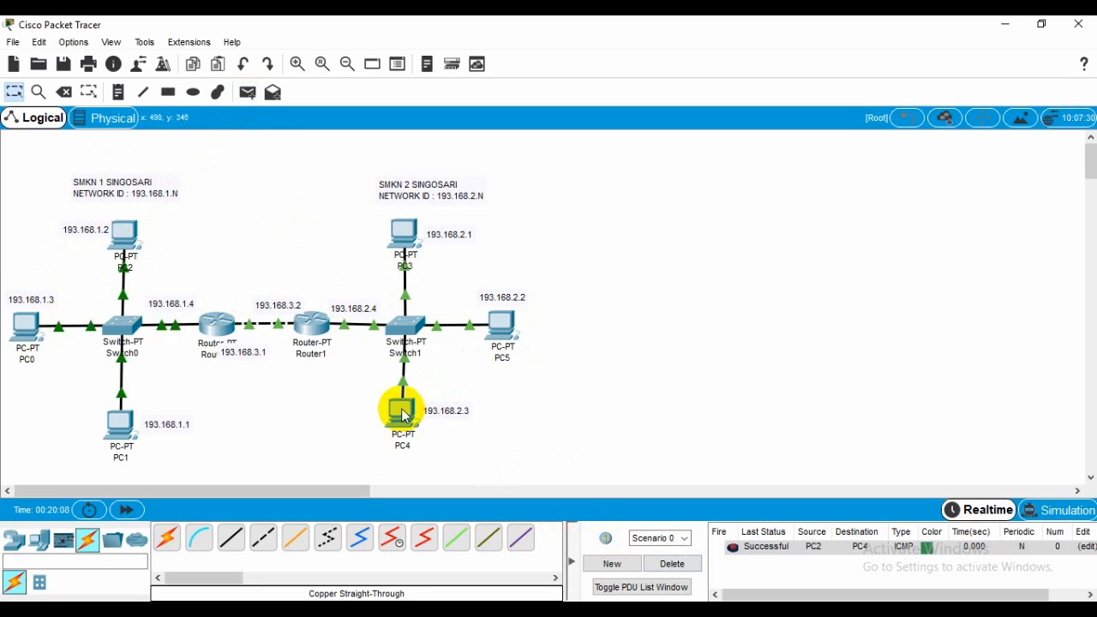
{"action": "left_click", "coordinate": [248, 92]}
{"action": "left_click", "coordinate": [391, 233]}
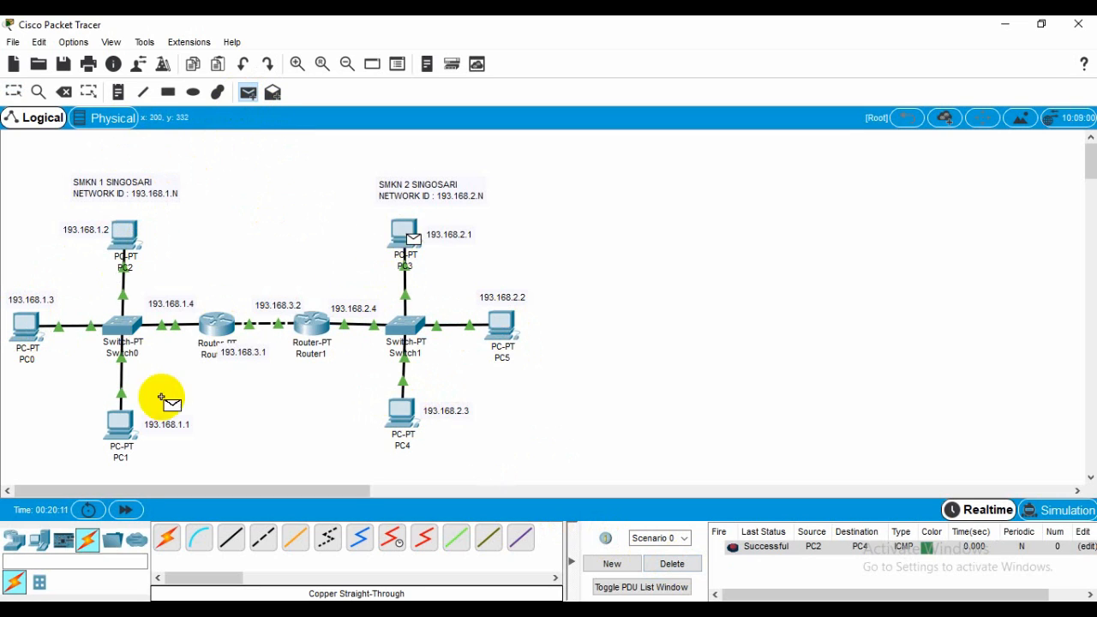
{"action": "left_click", "coordinate": [119, 420]}
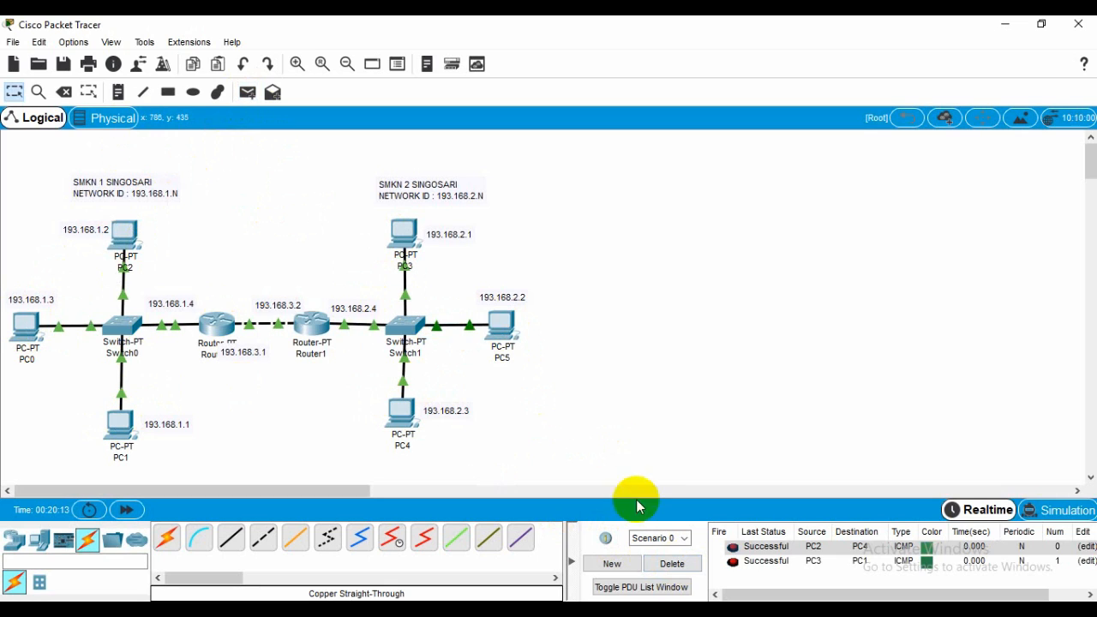
{"action": "left_click", "coordinate": [671, 563]}
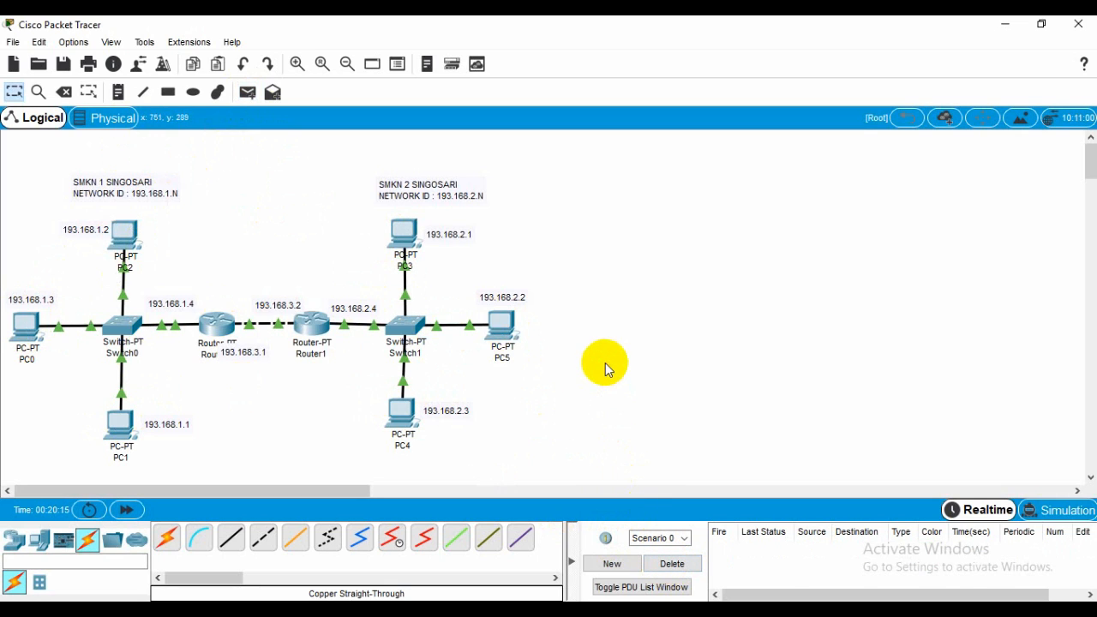